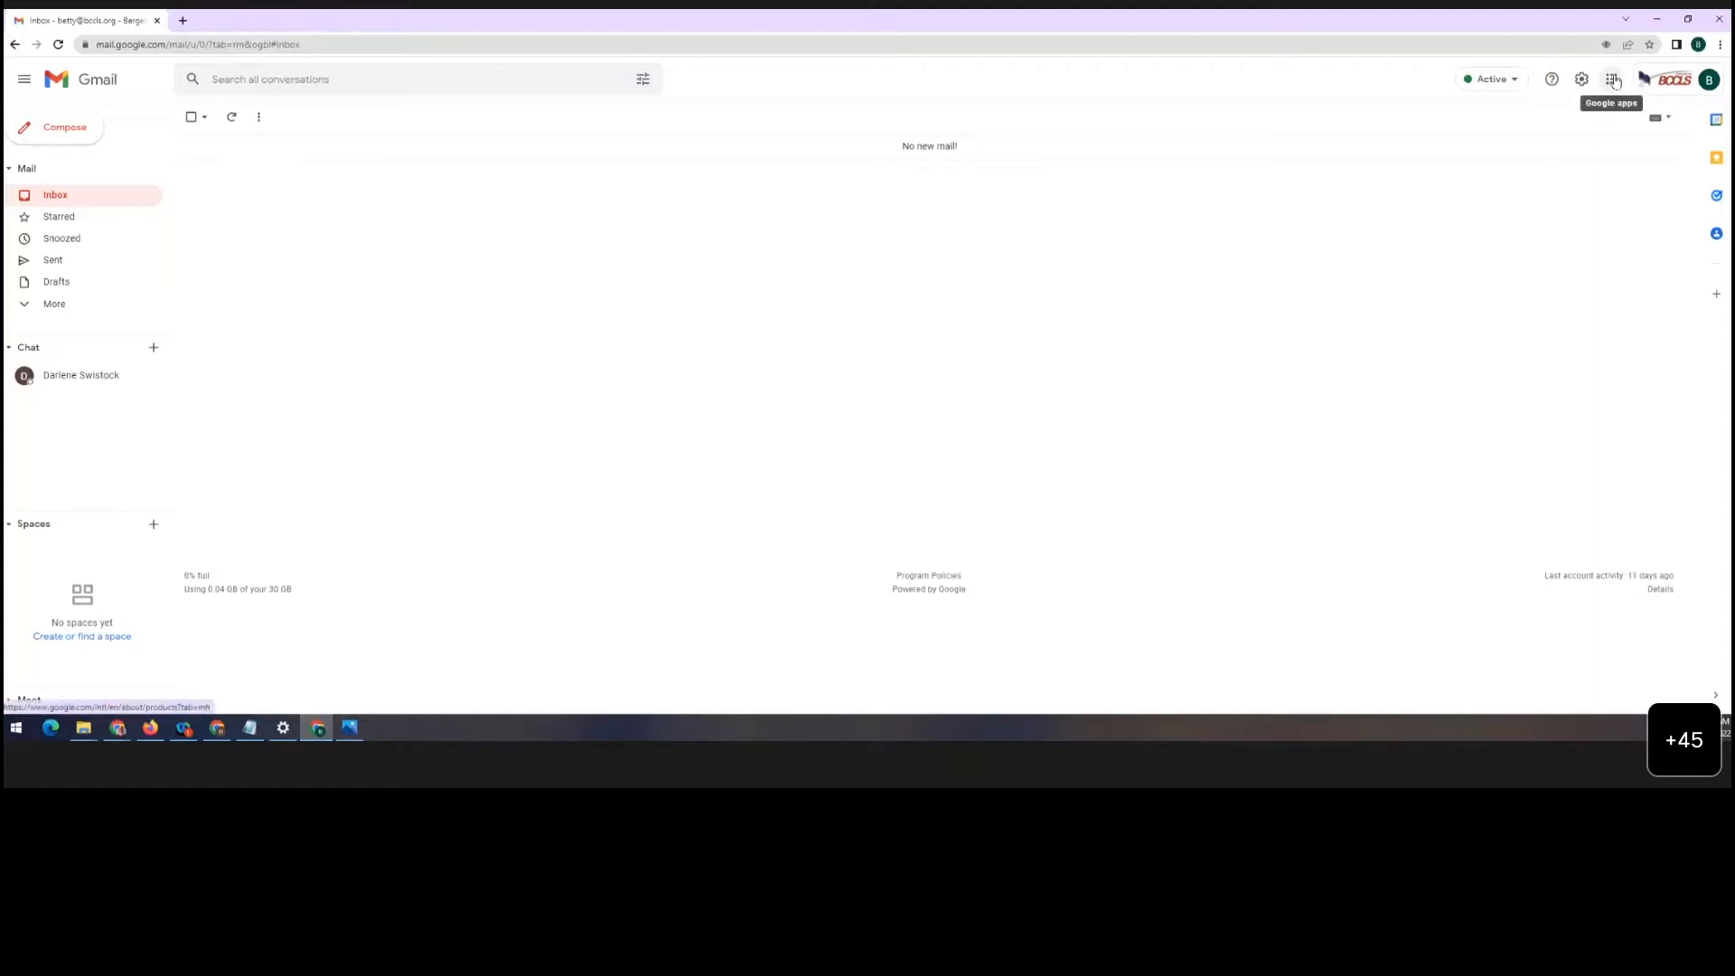
Switch from Gmail to Google Calendar and create a new calendar named Adult Programs, leaving the description blank
left_click(1615, 82)
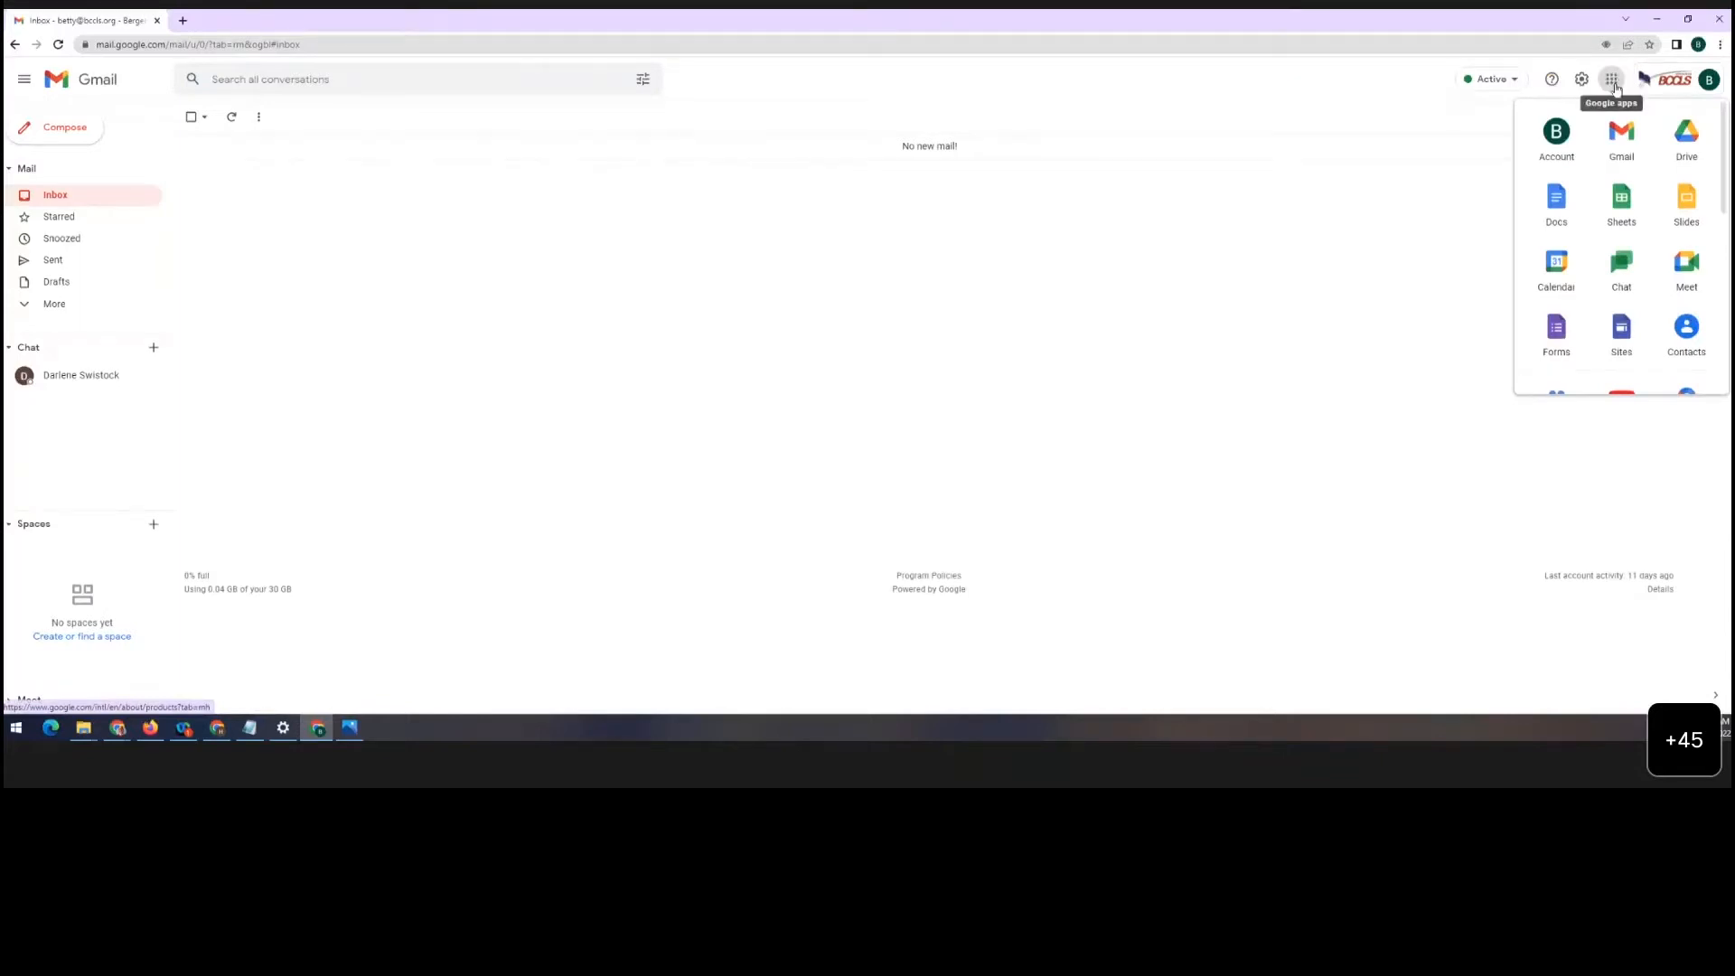
left_click(1556, 265)
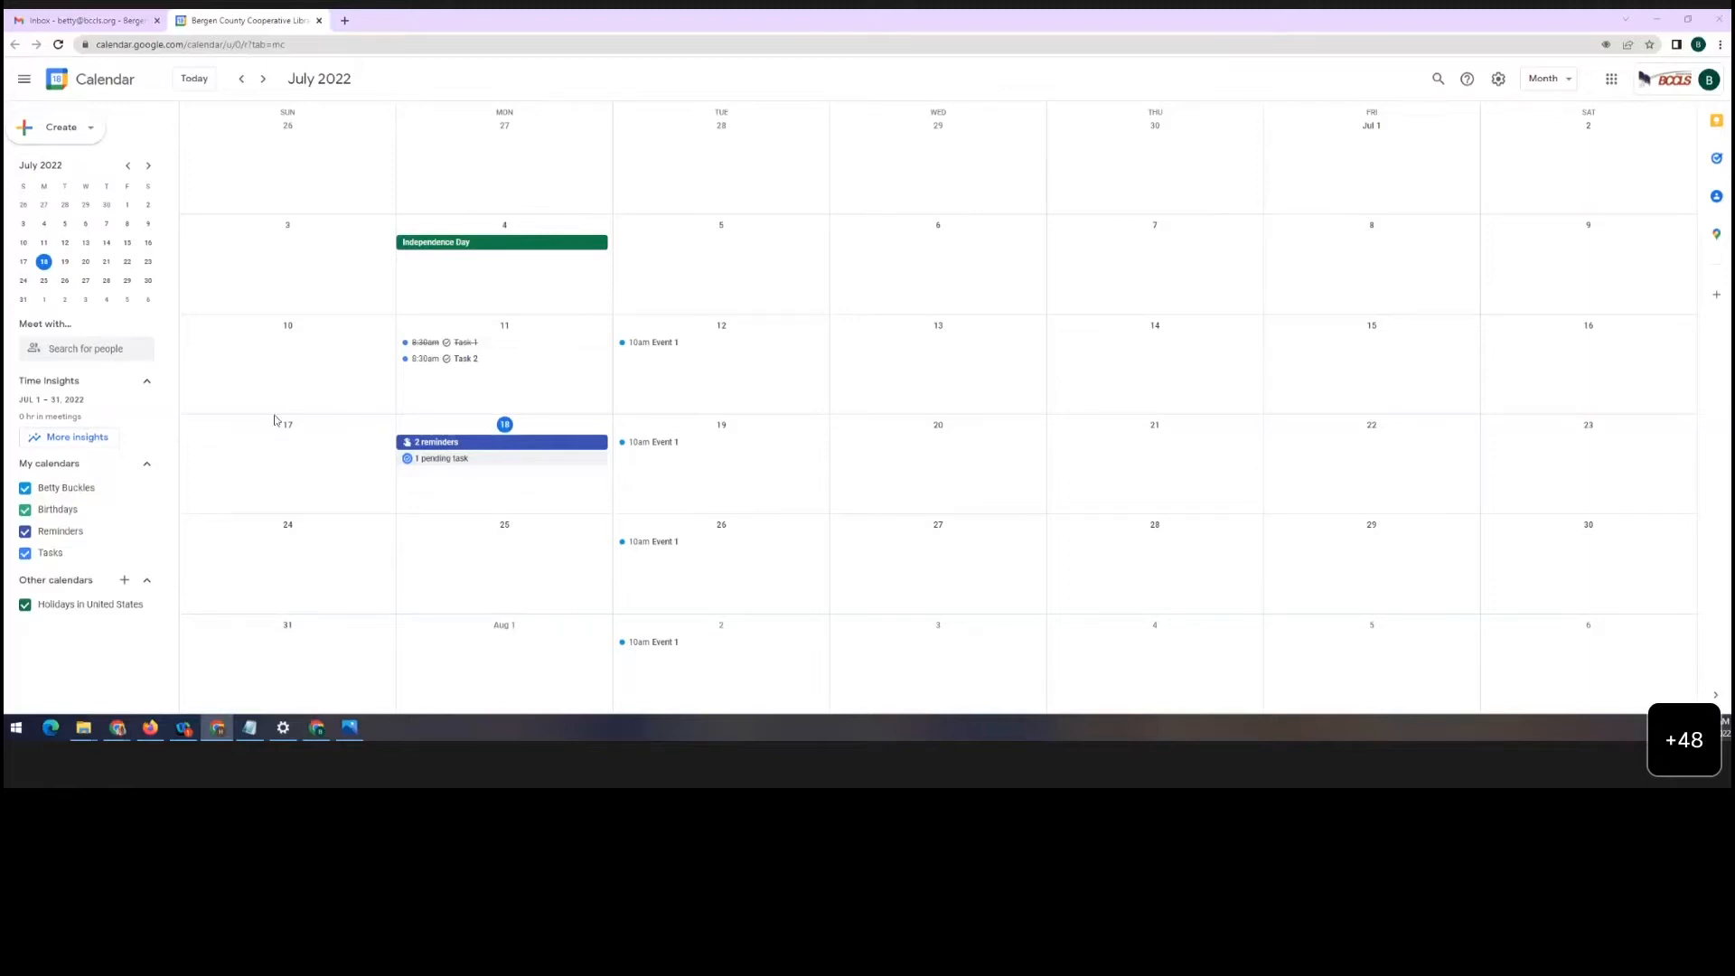
left_click(124, 583)
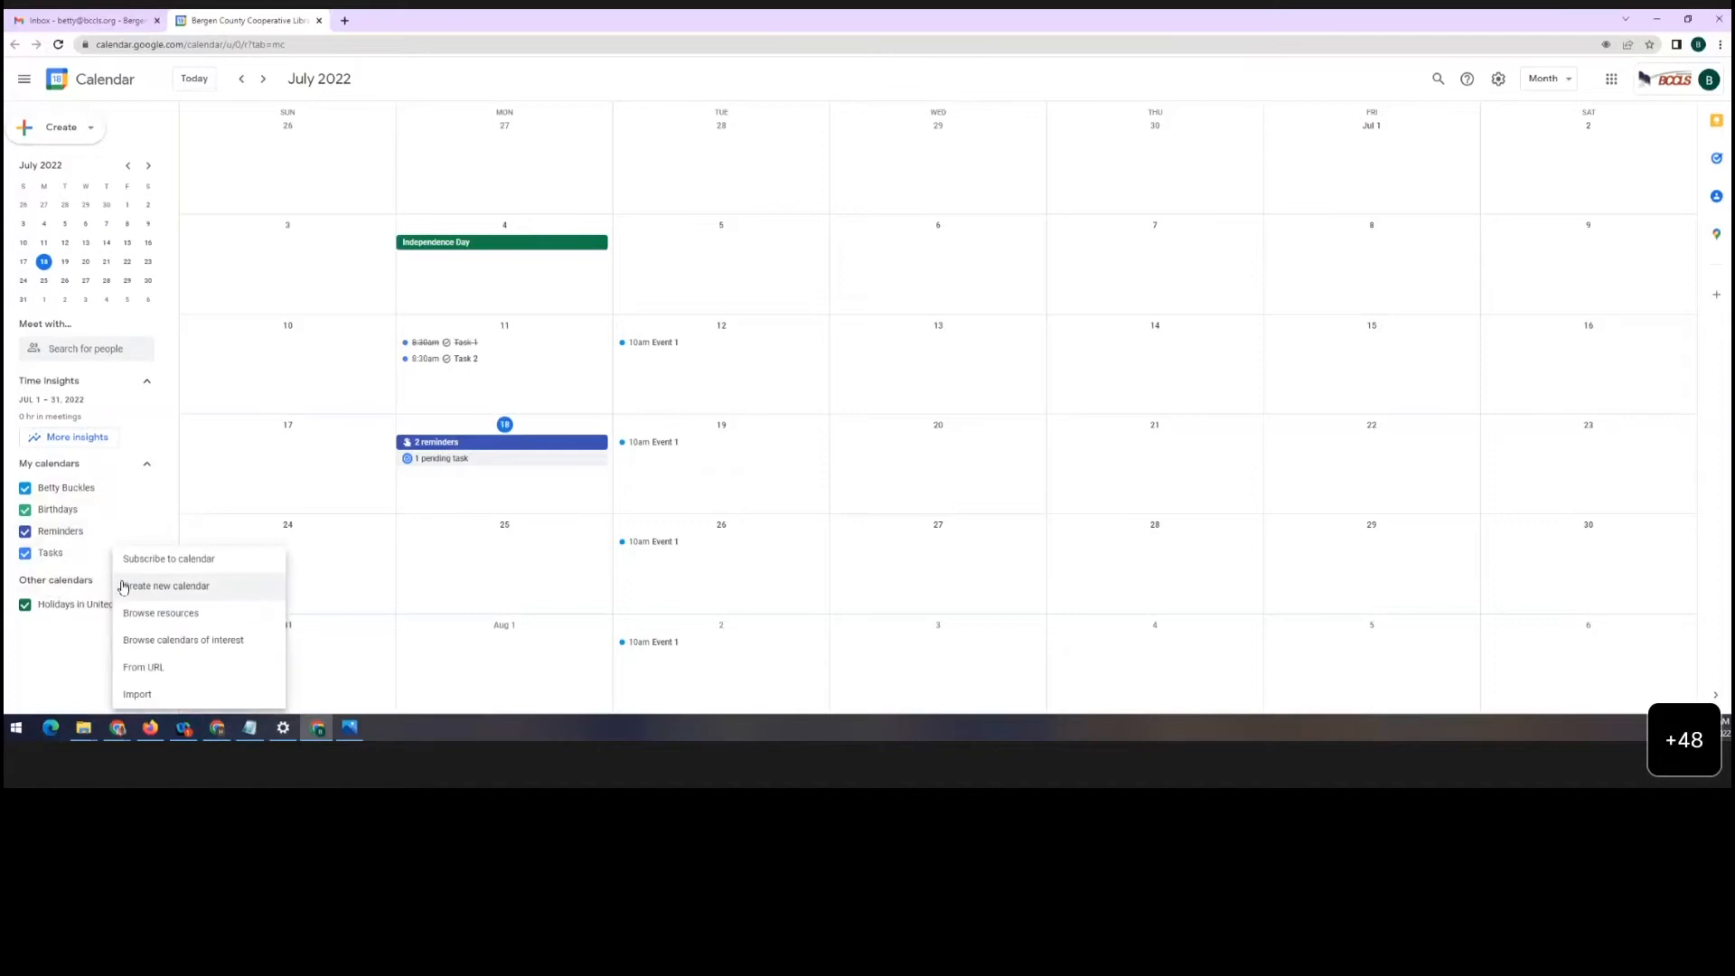
left_click(220, 596)
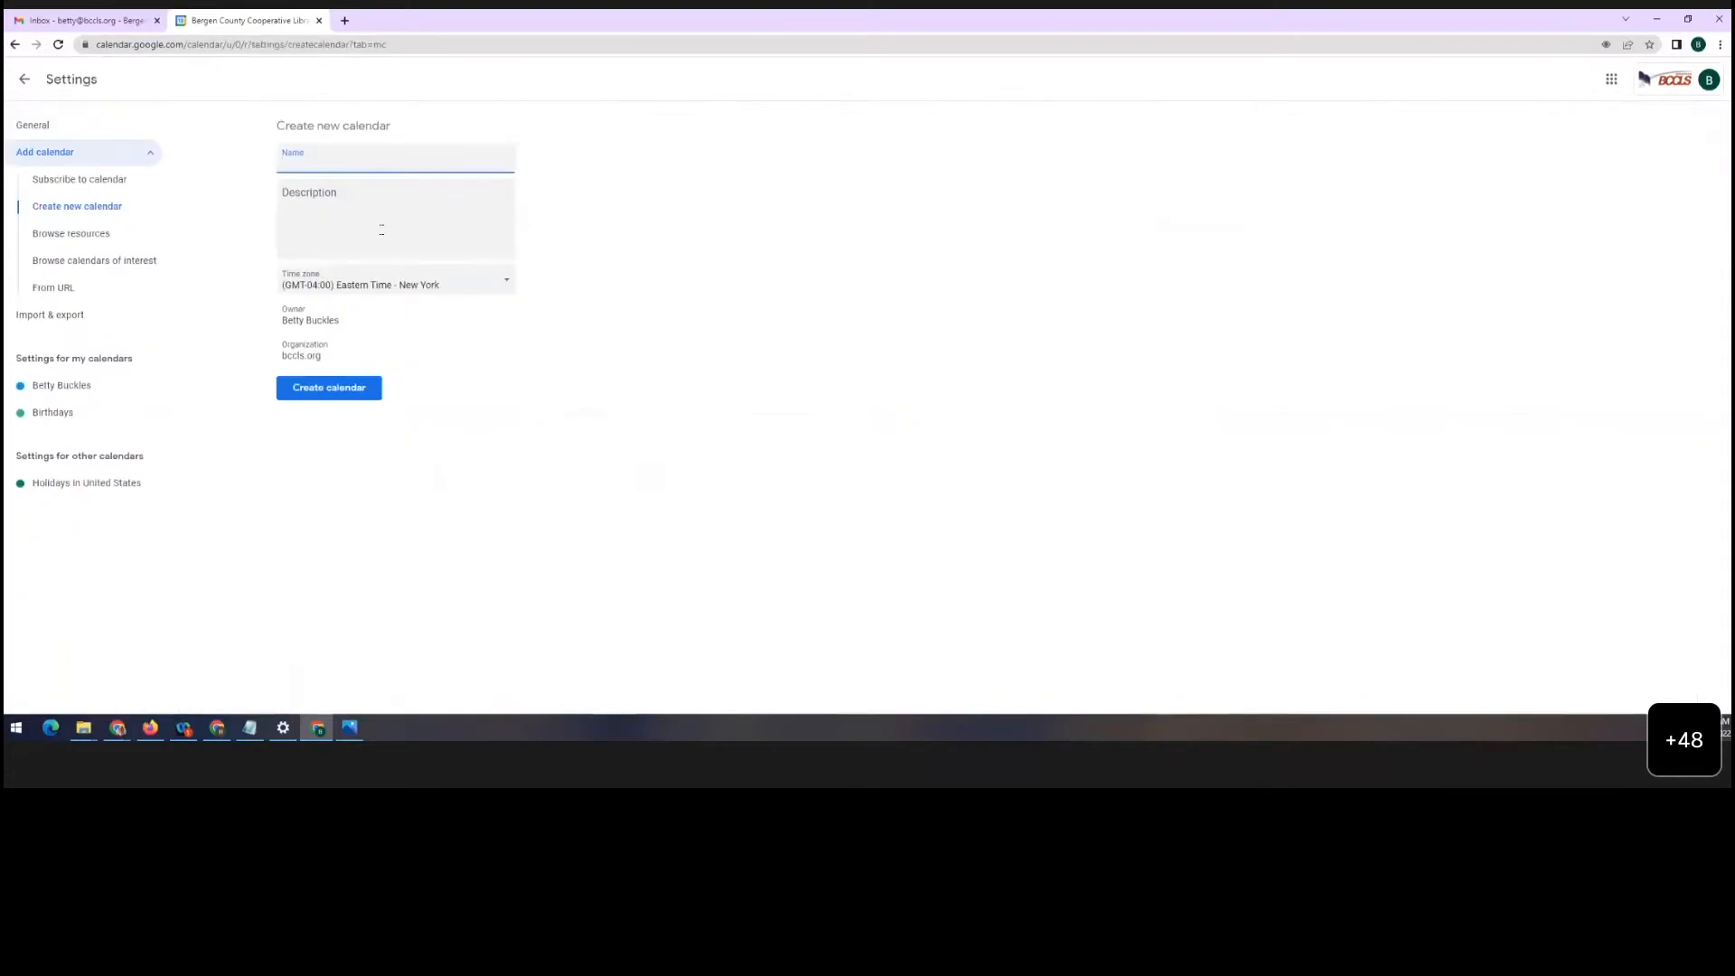
type("Adult Programs")
left_click(419, 210)
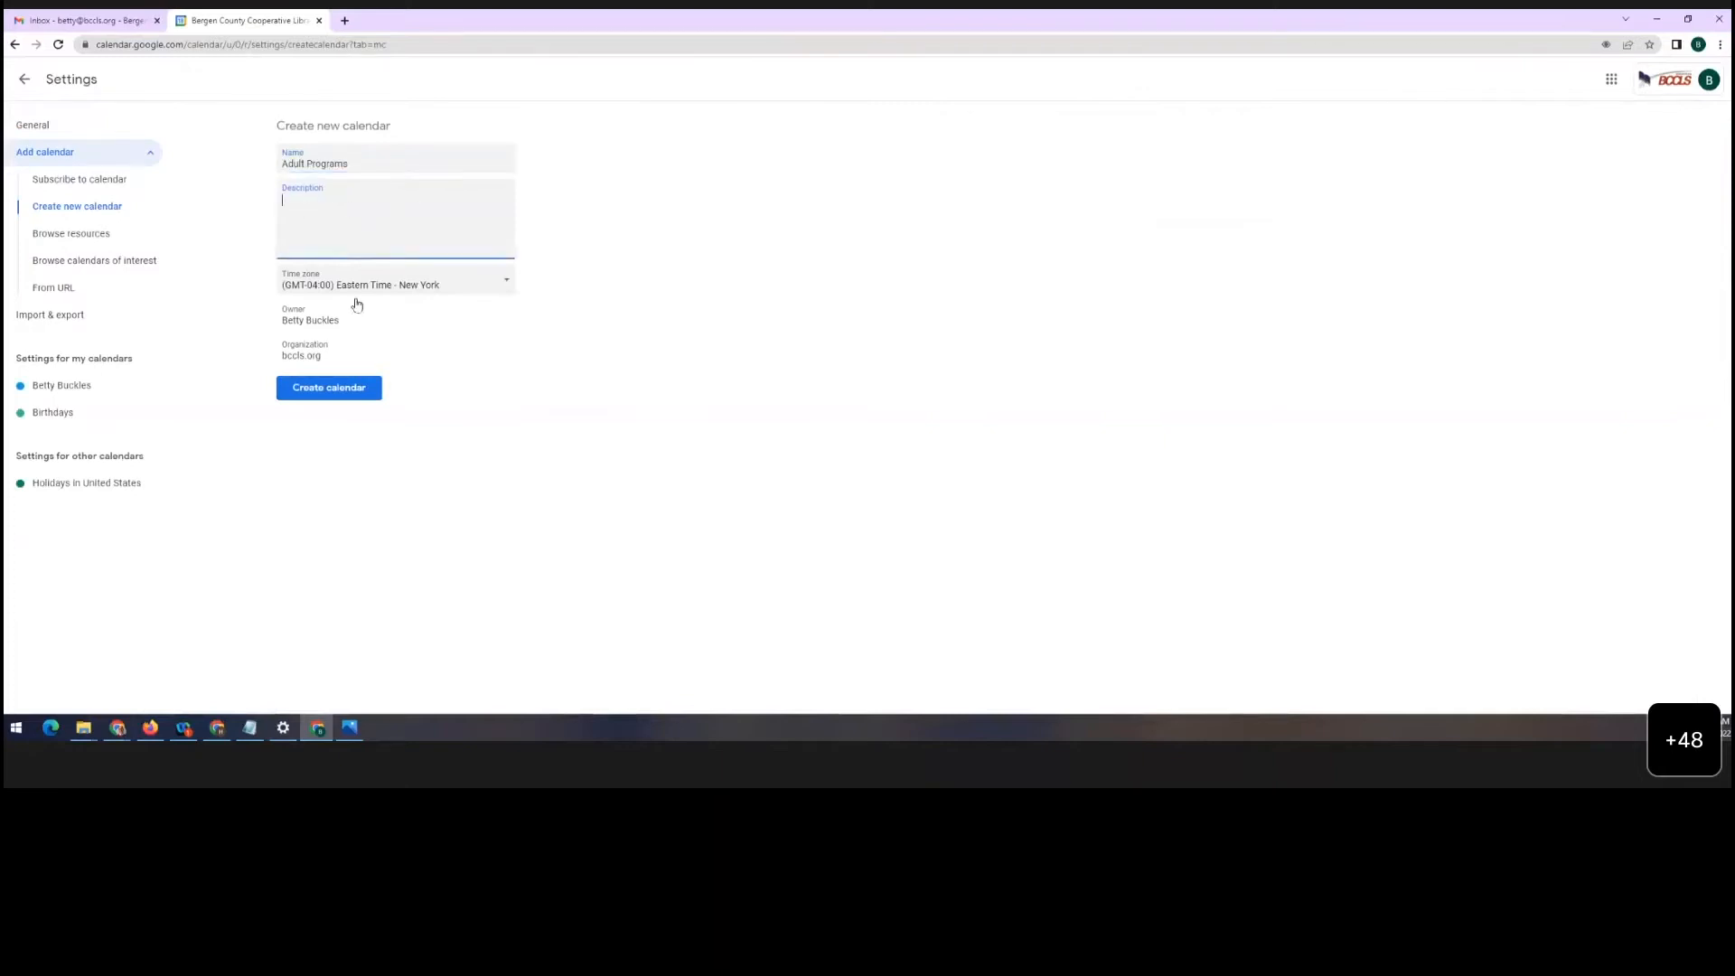
left_click(344, 388)
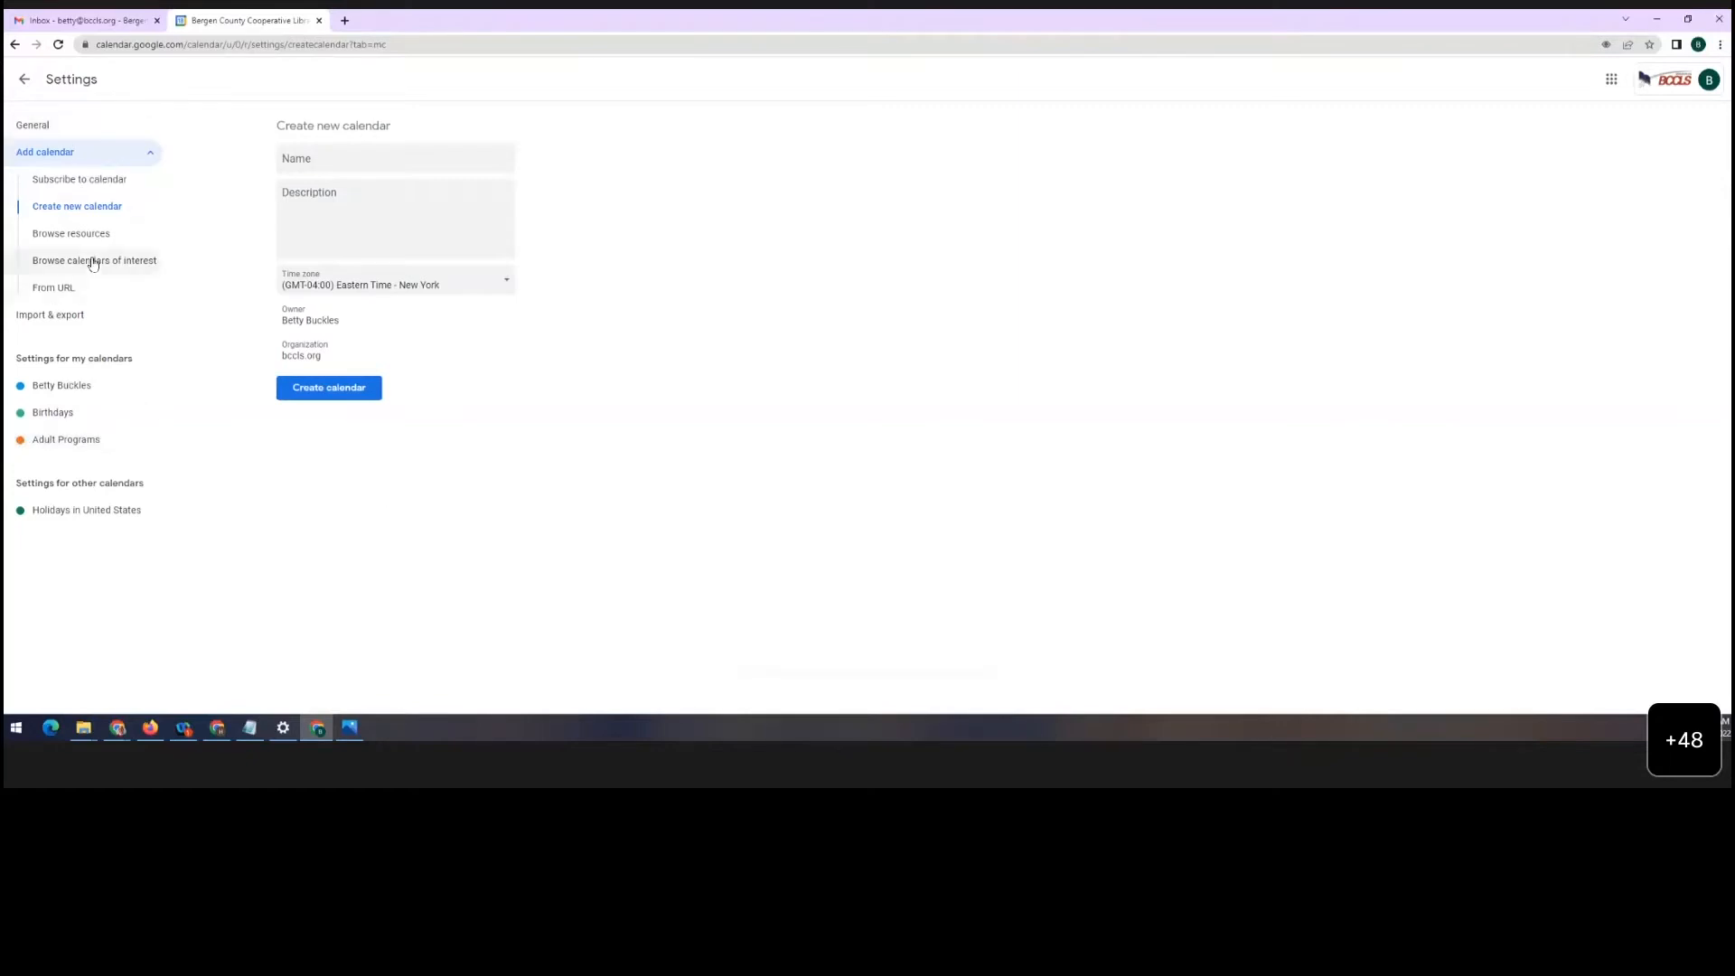
In the Adult Programs settings, try making the calendar public, cancel that, and choose See all event details for Bergen County Cooperative Library System
left_click(56, 441)
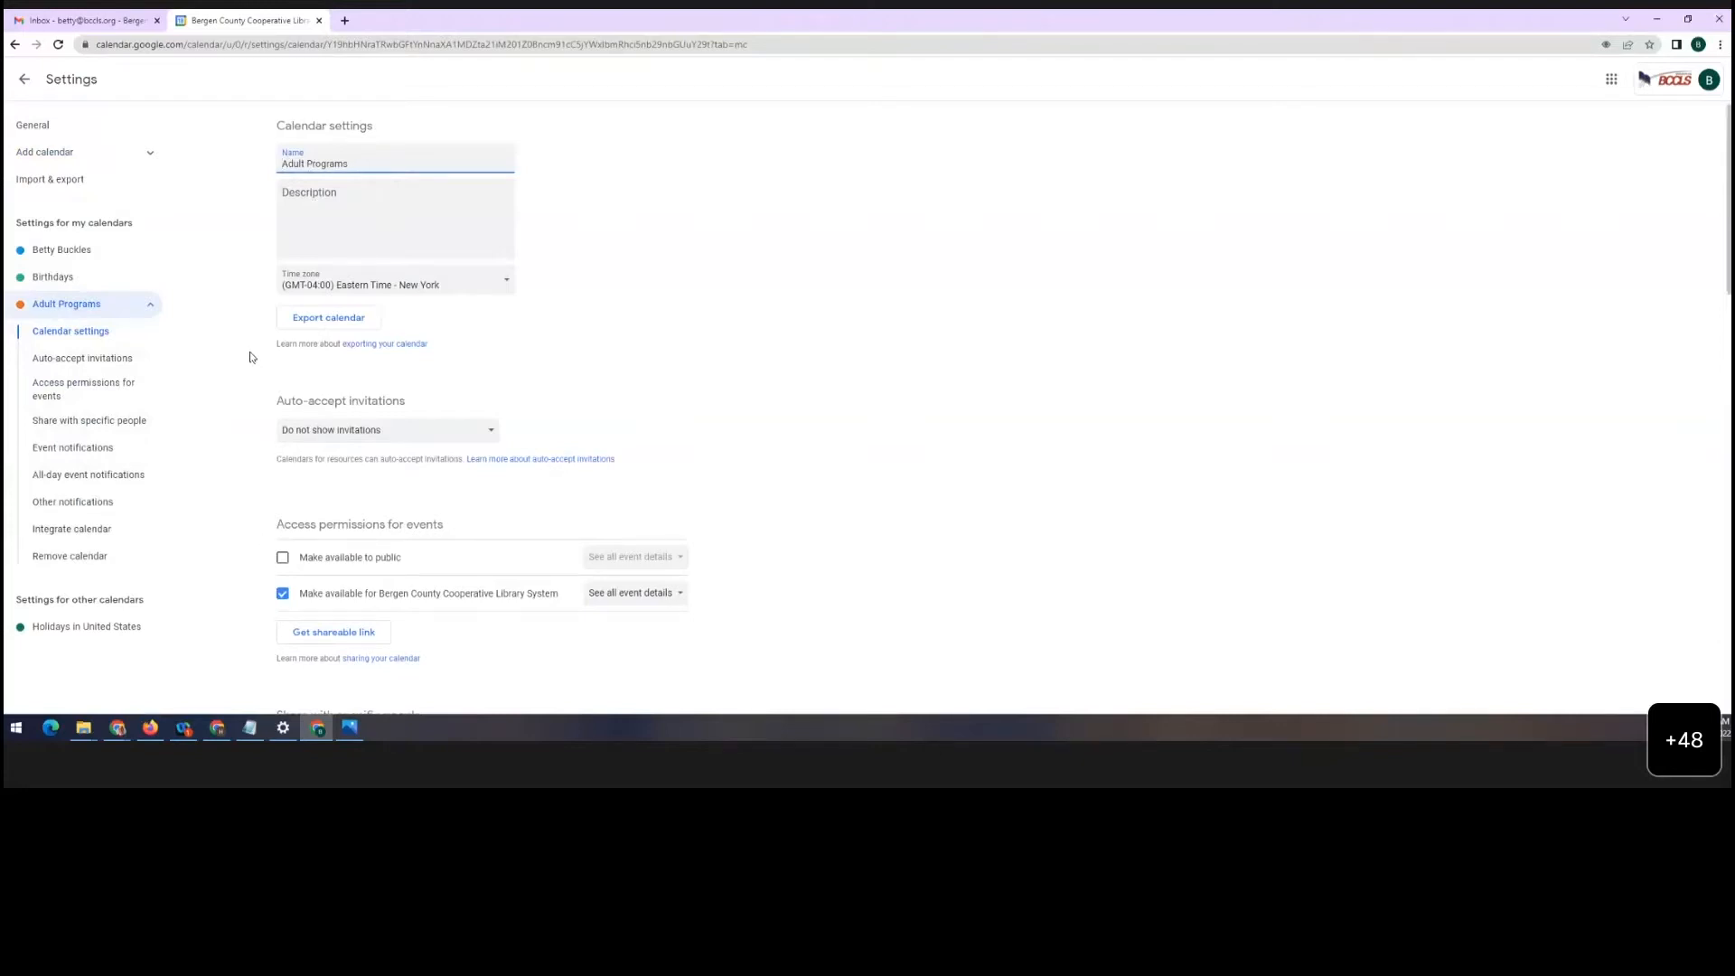
scroll(244, 348, "down", 2)
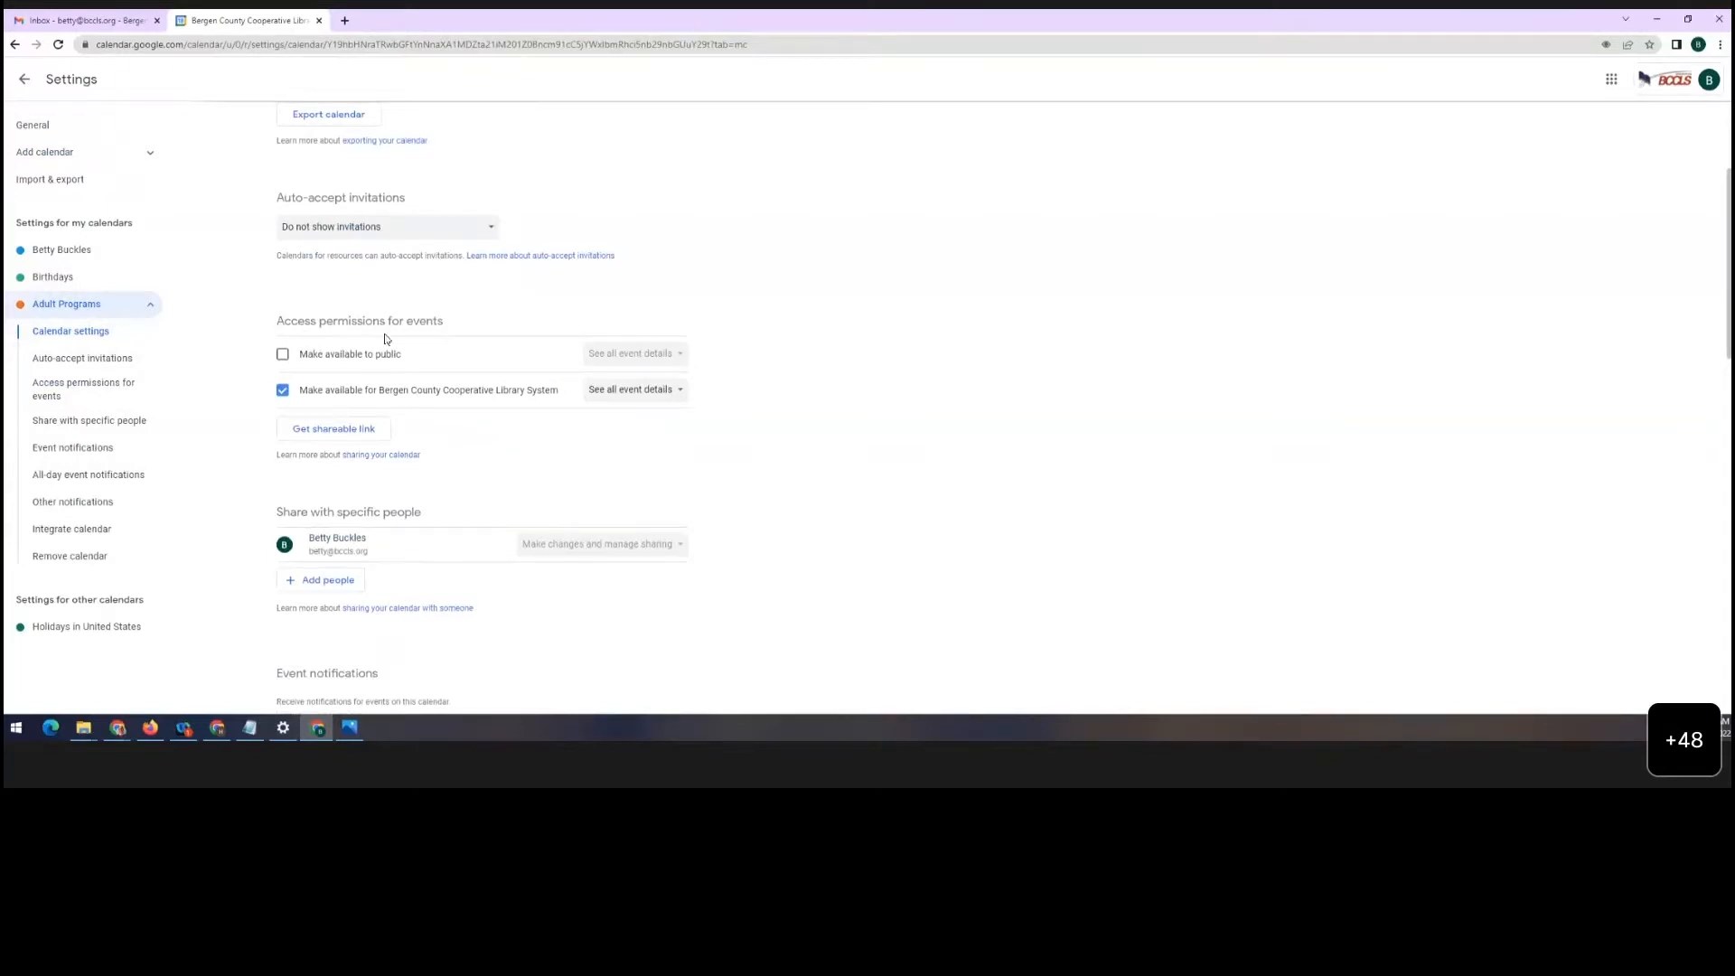
left_click(283, 356)
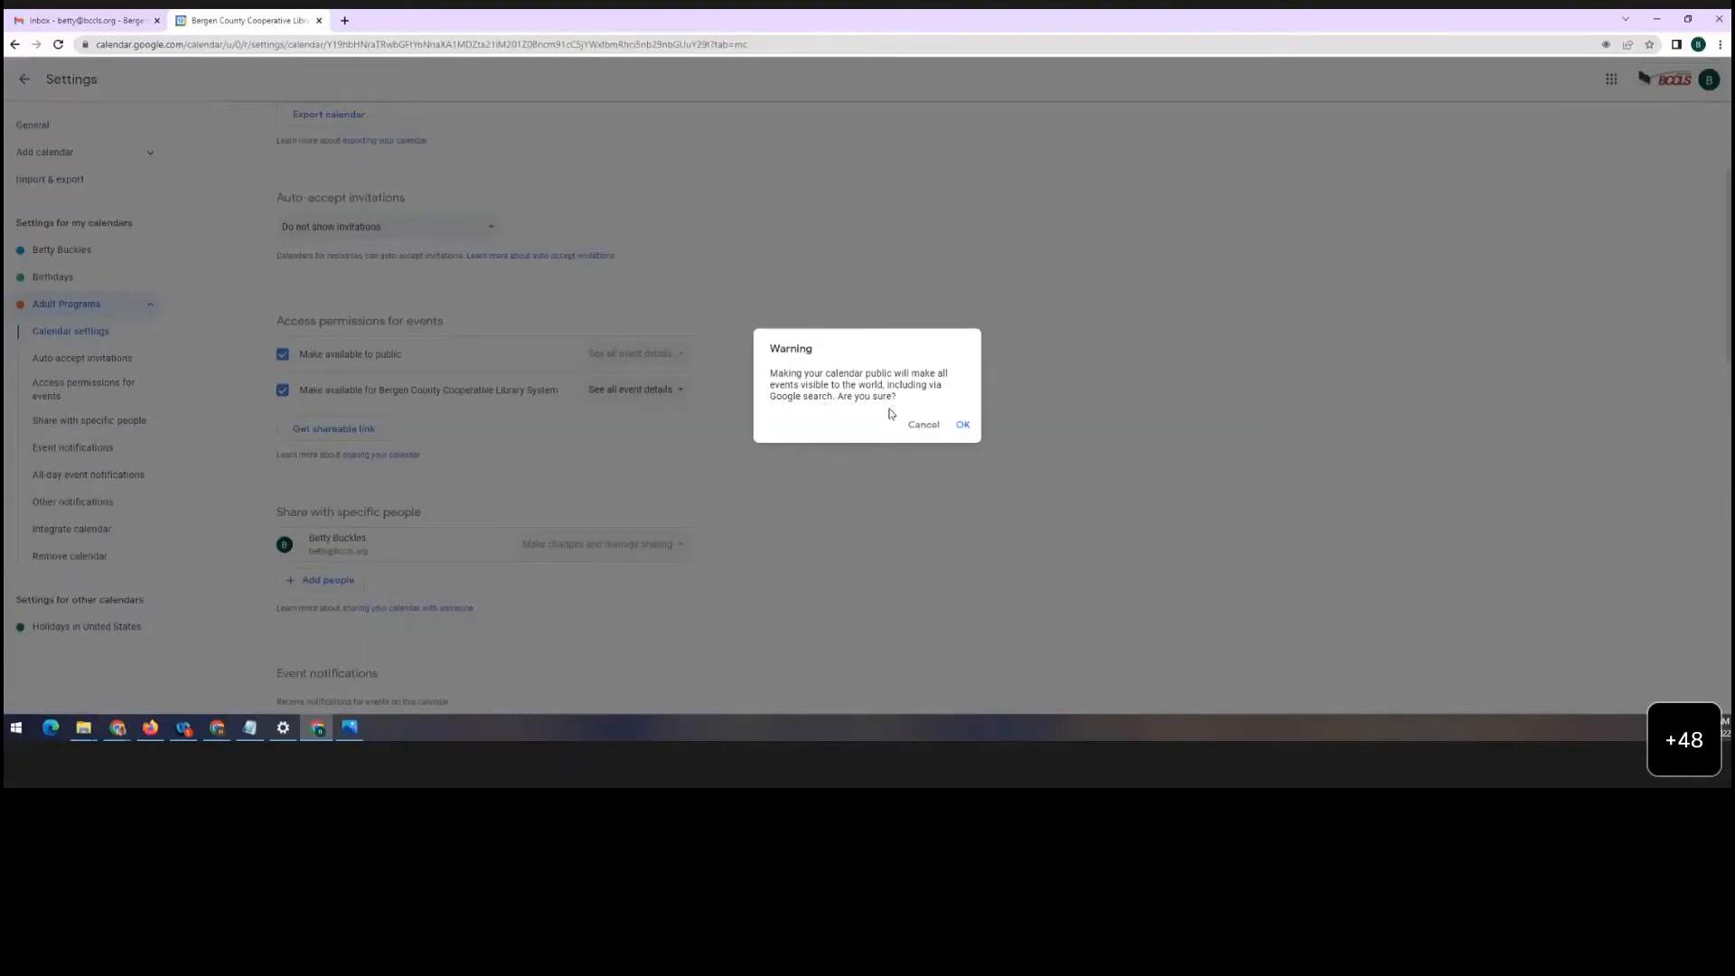
left_click(920, 427)
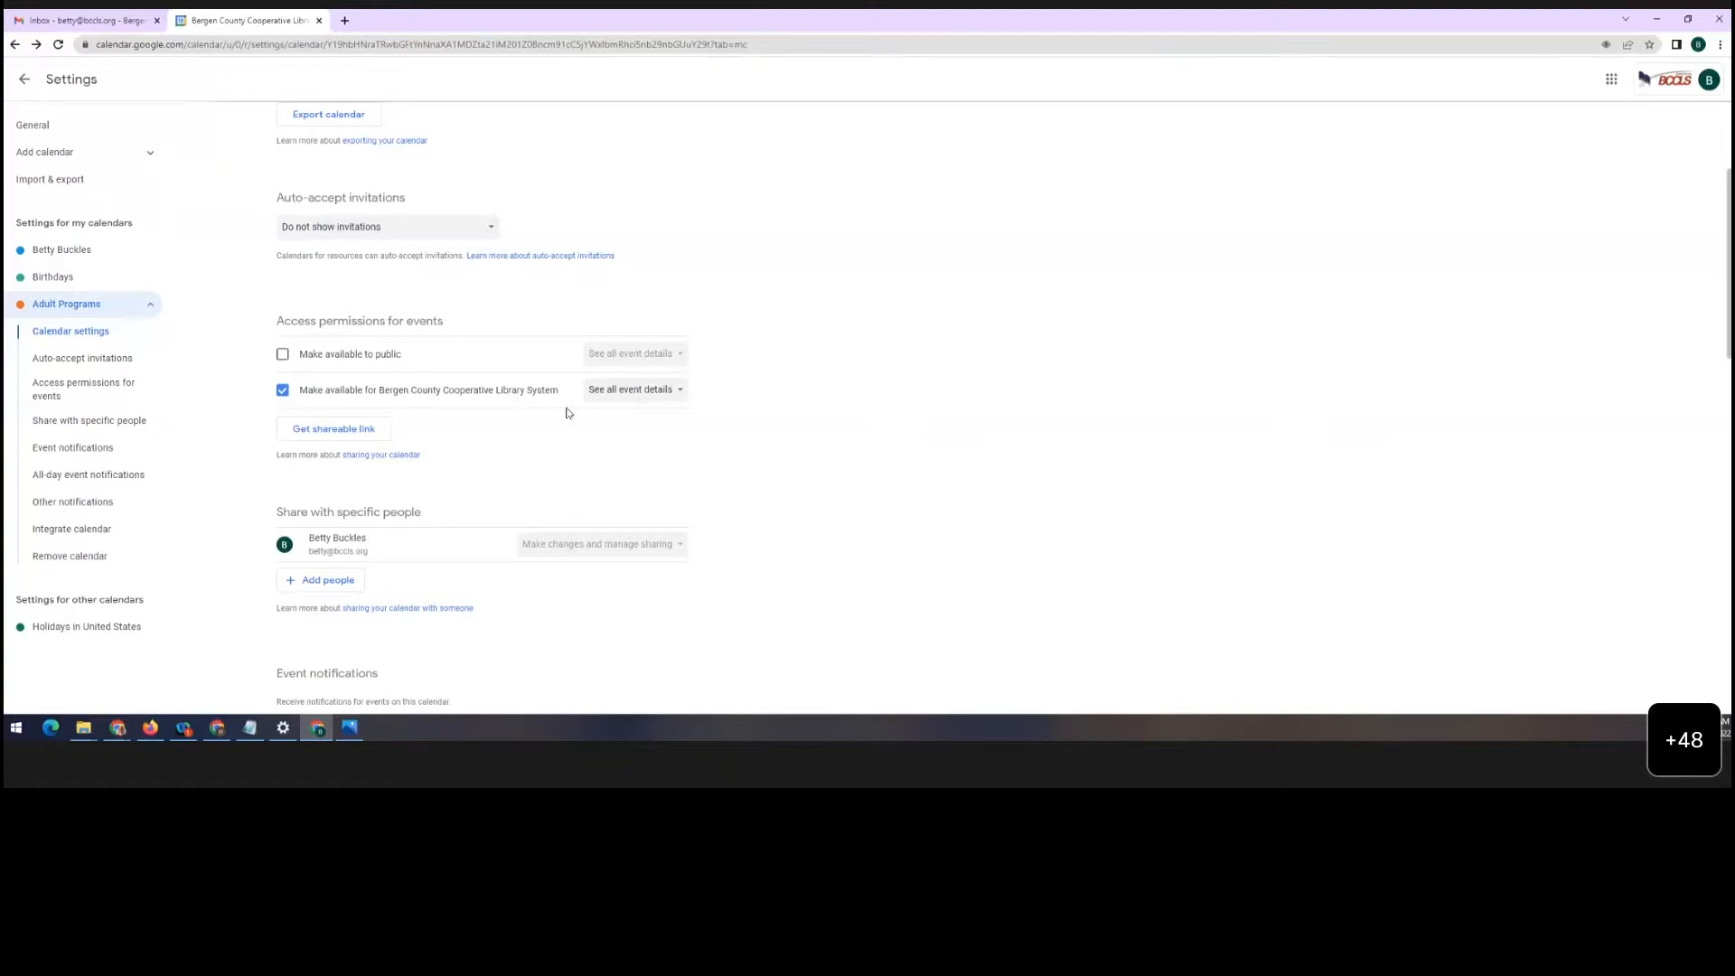
left_click(622, 398)
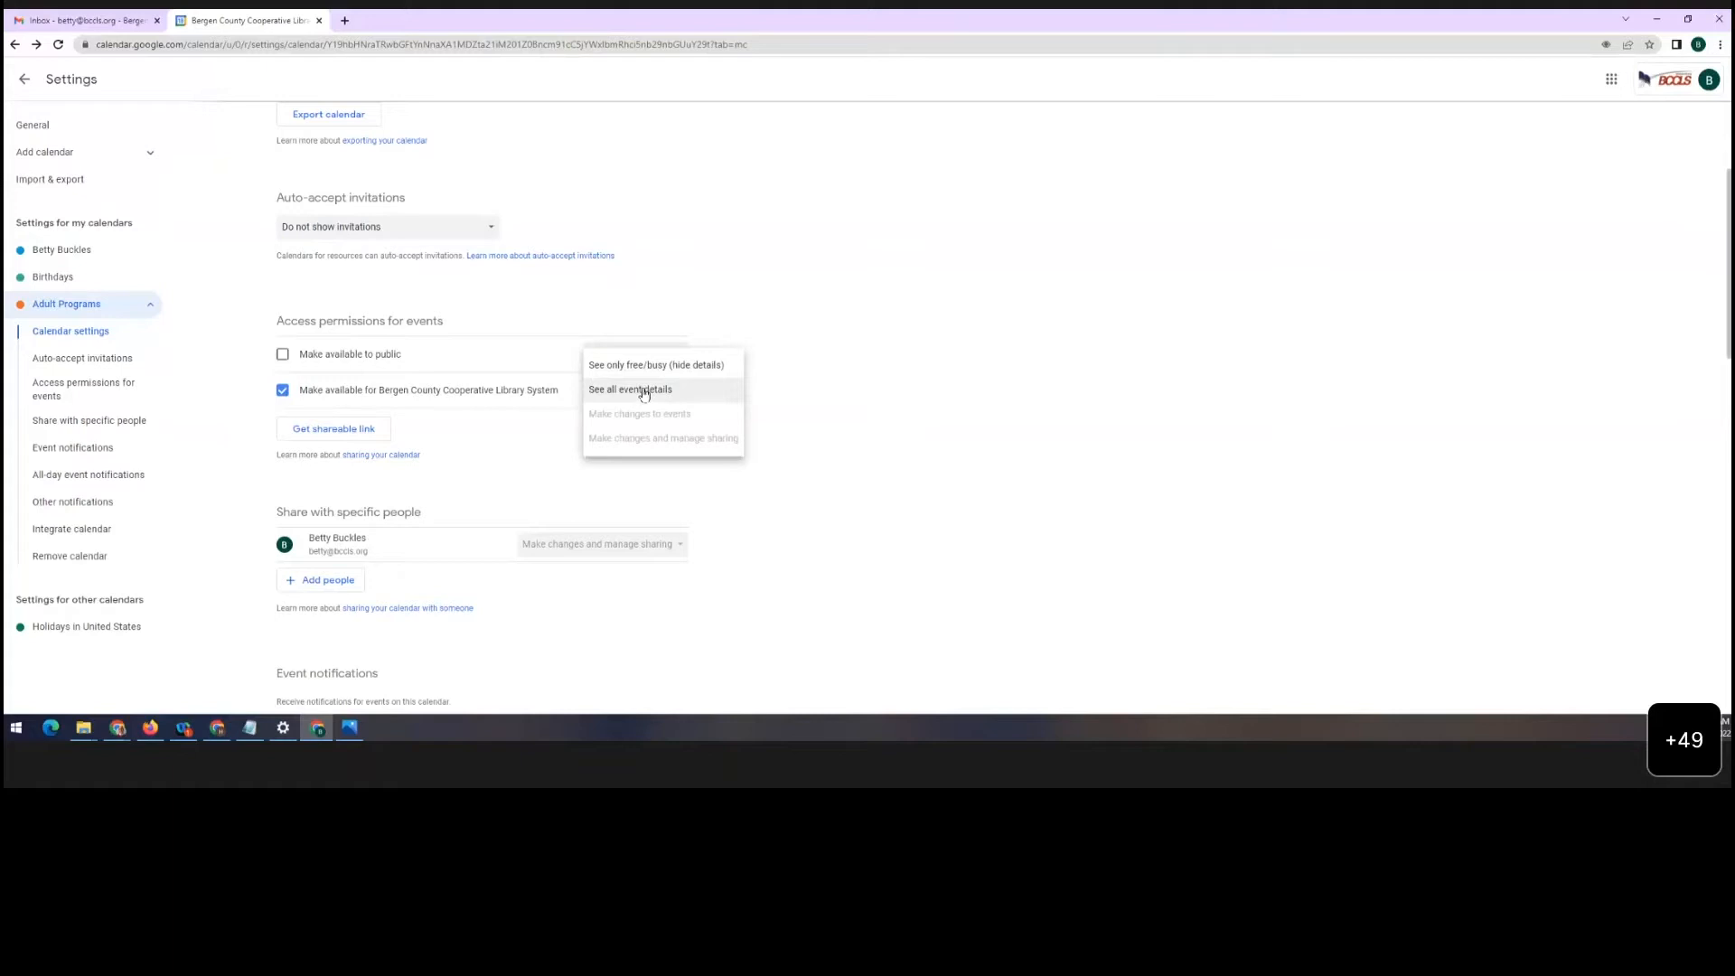
left_click(643, 393)
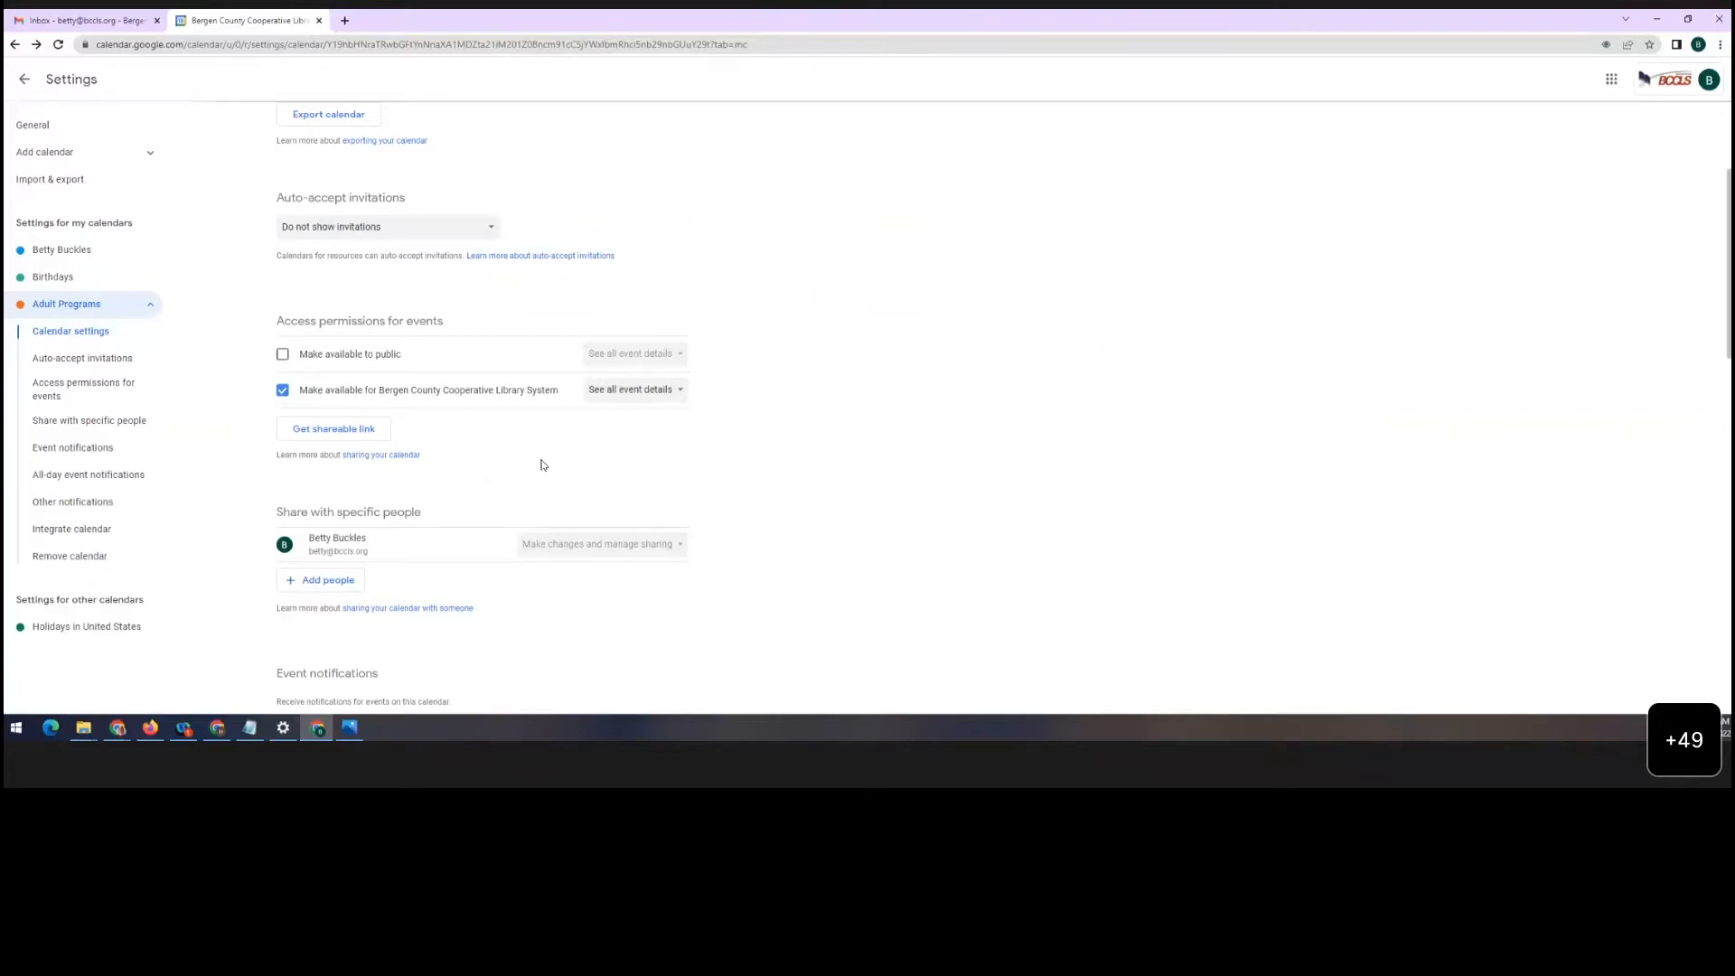
Share the Adult Programs calendar with the suggested colleague third in the list, granting Make changes and manage sharing permission
scroll(525, 466, "down", 1)
scroll(525, 466, "down", 1)
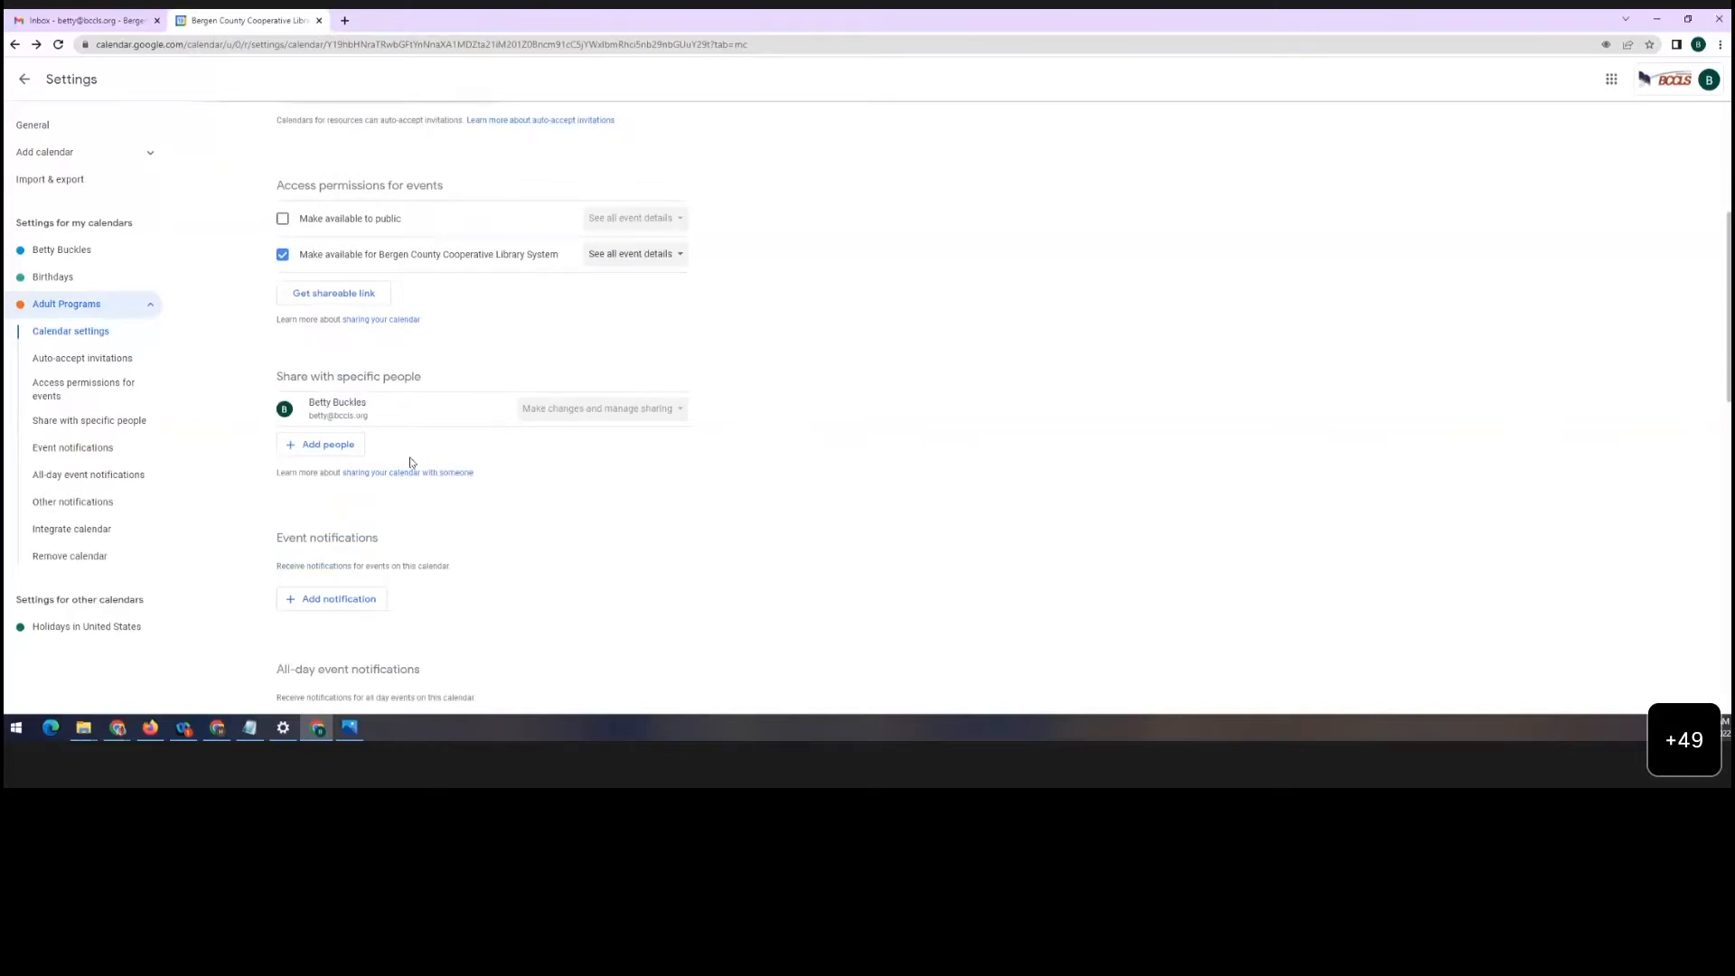
left_click(346, 447)
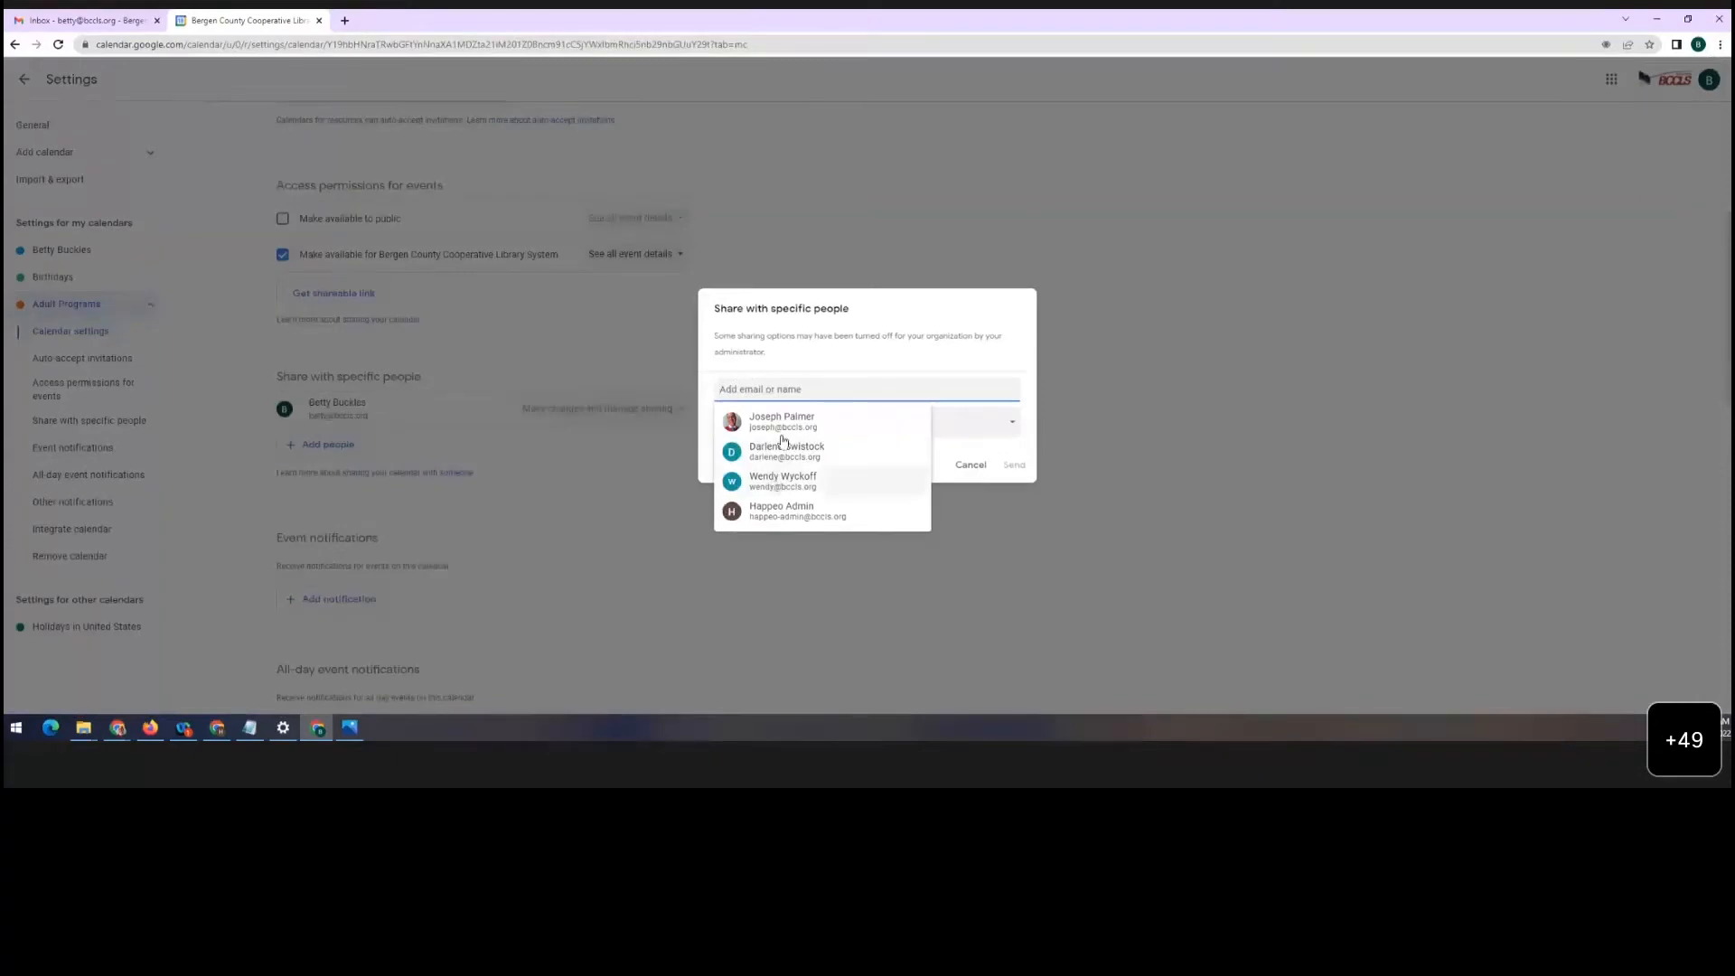
mouse_move(783, 484)
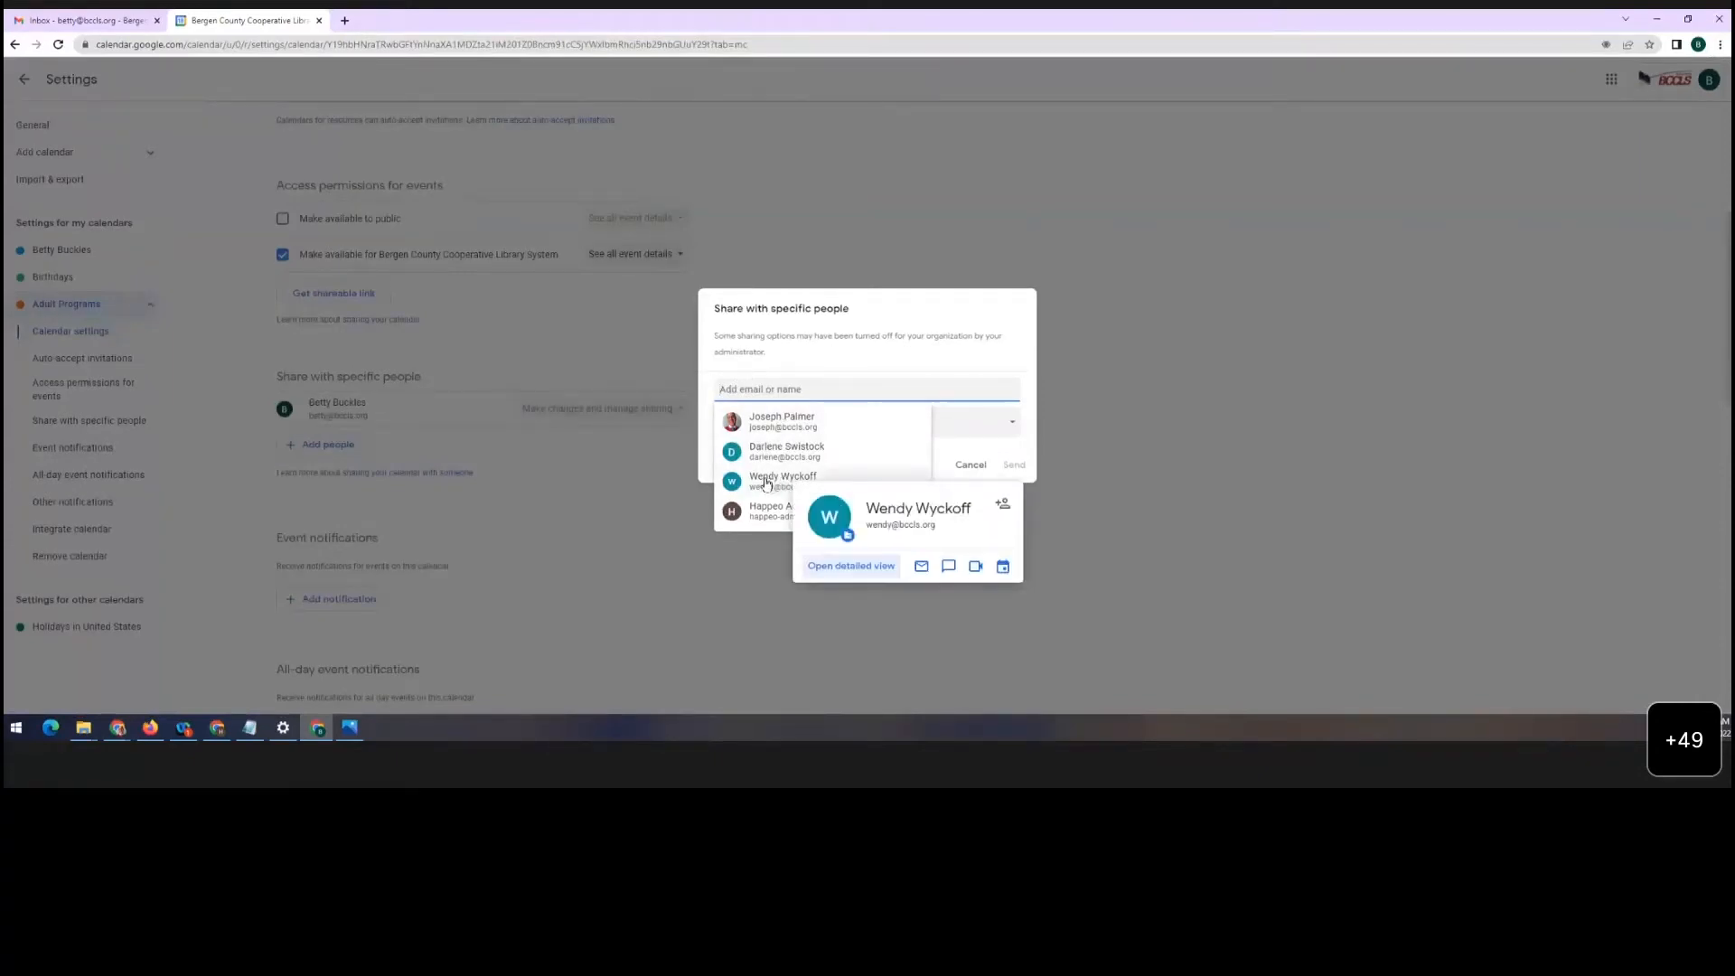
left_click(766, 481)
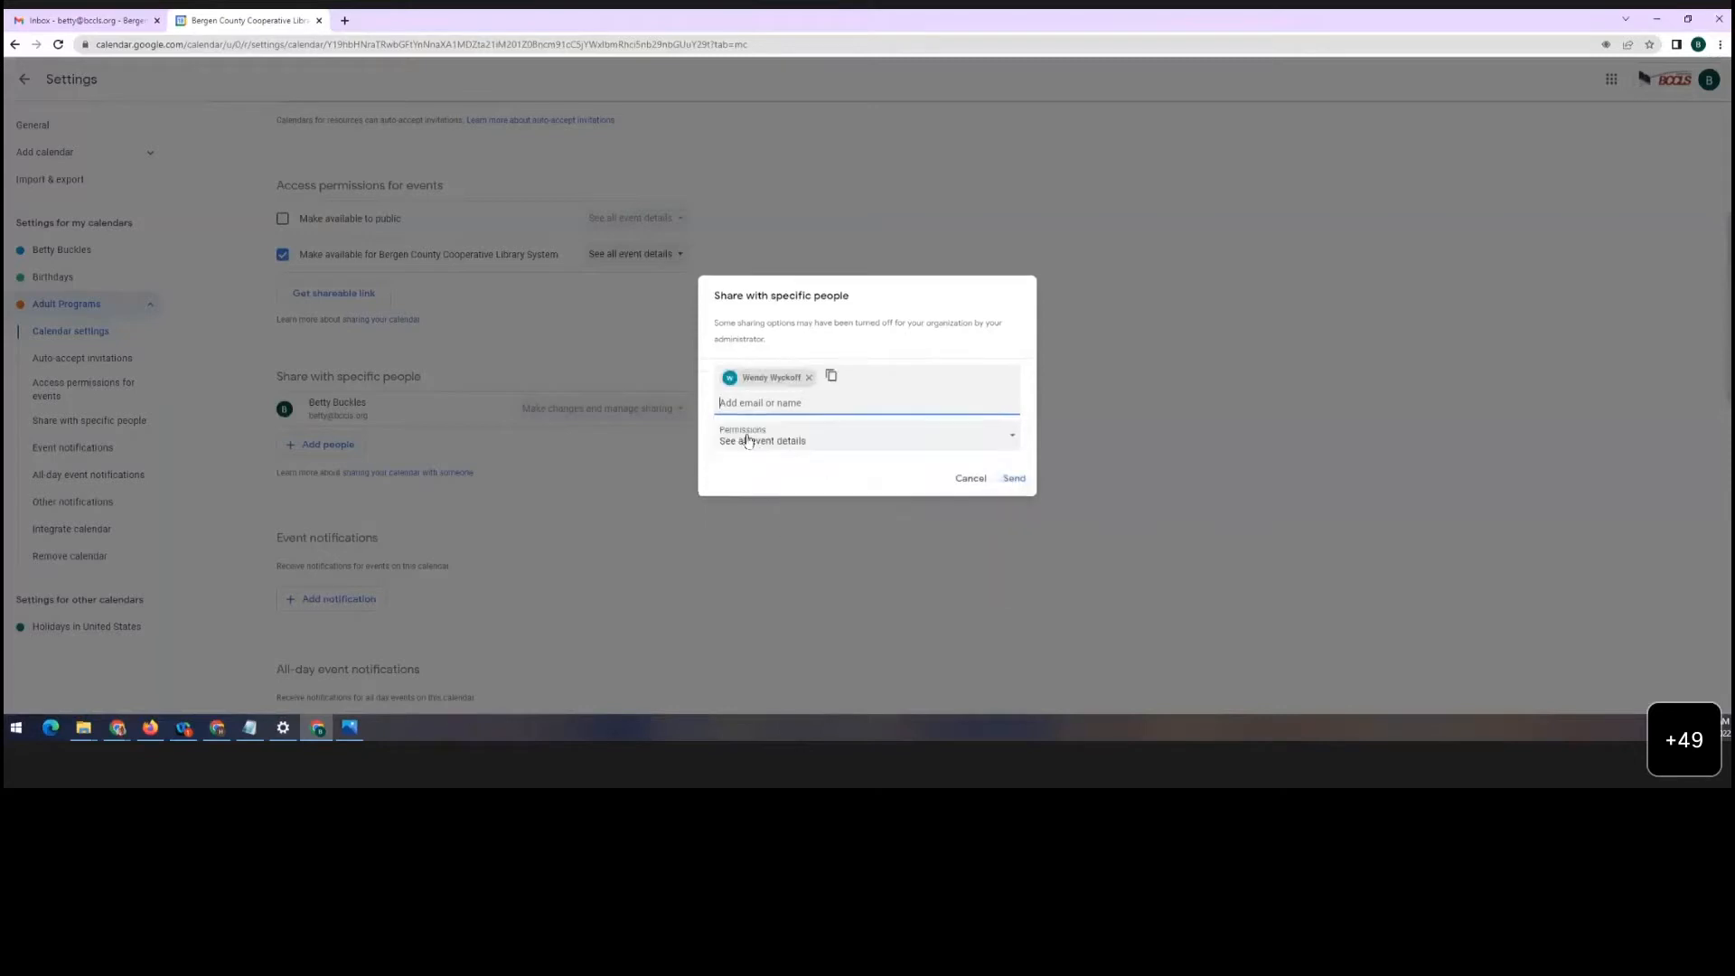
left_click(807, 443)
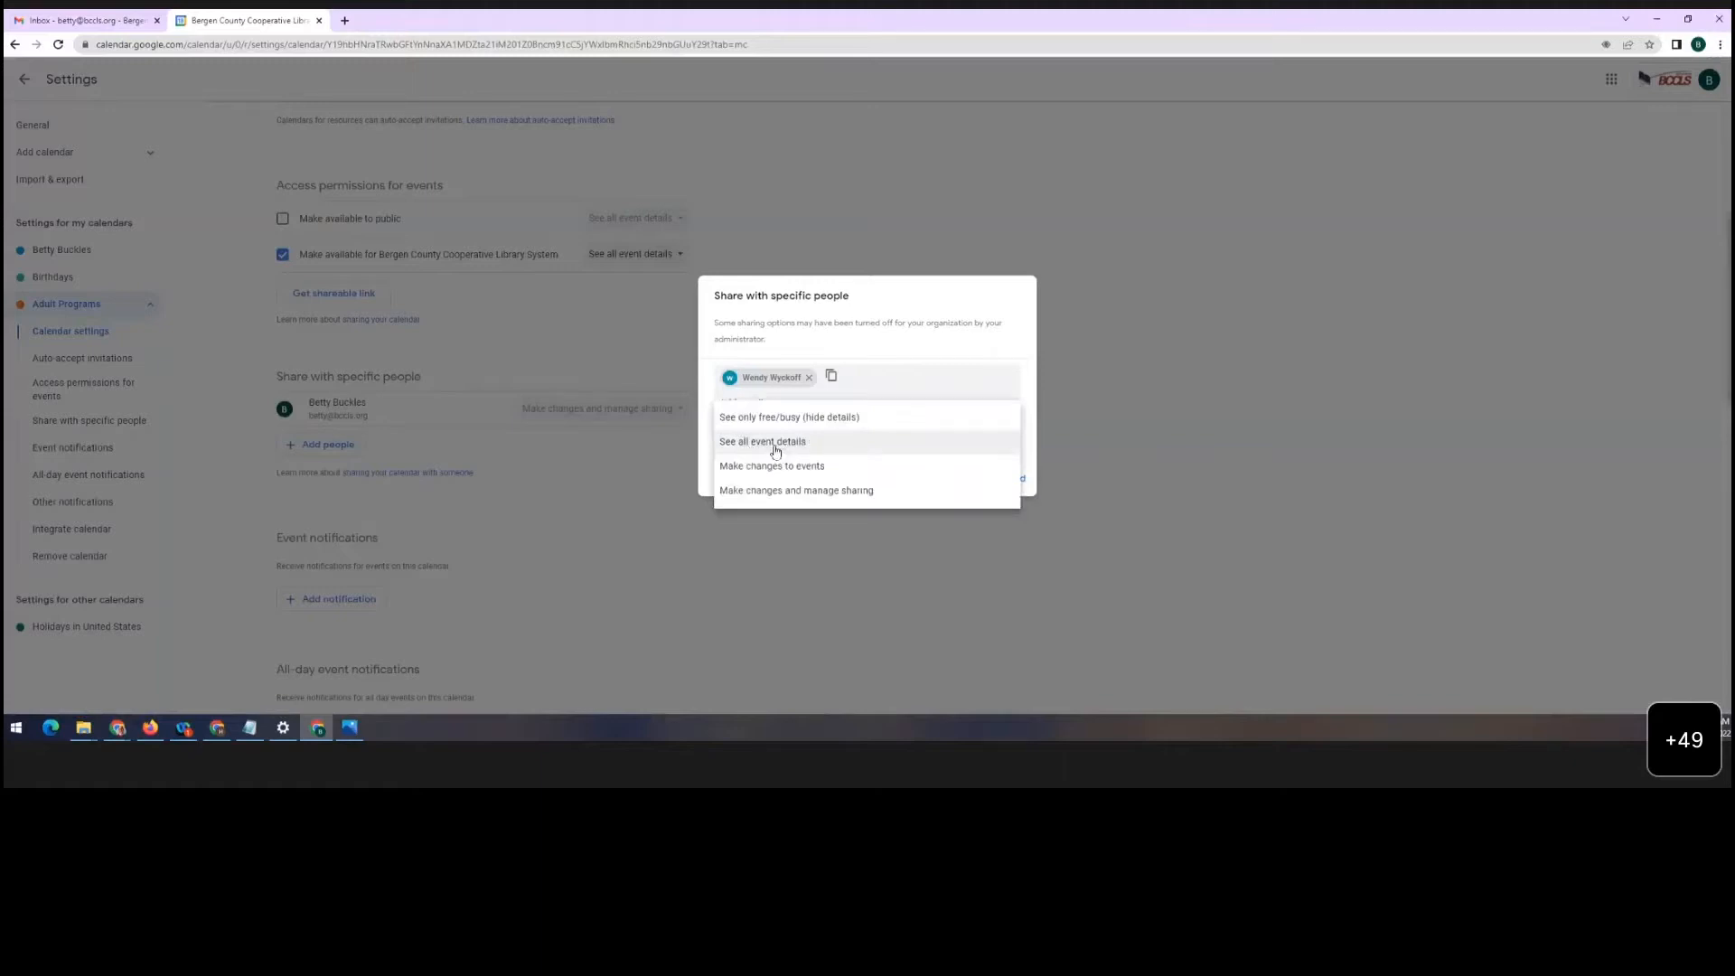
left_click(828, 495)
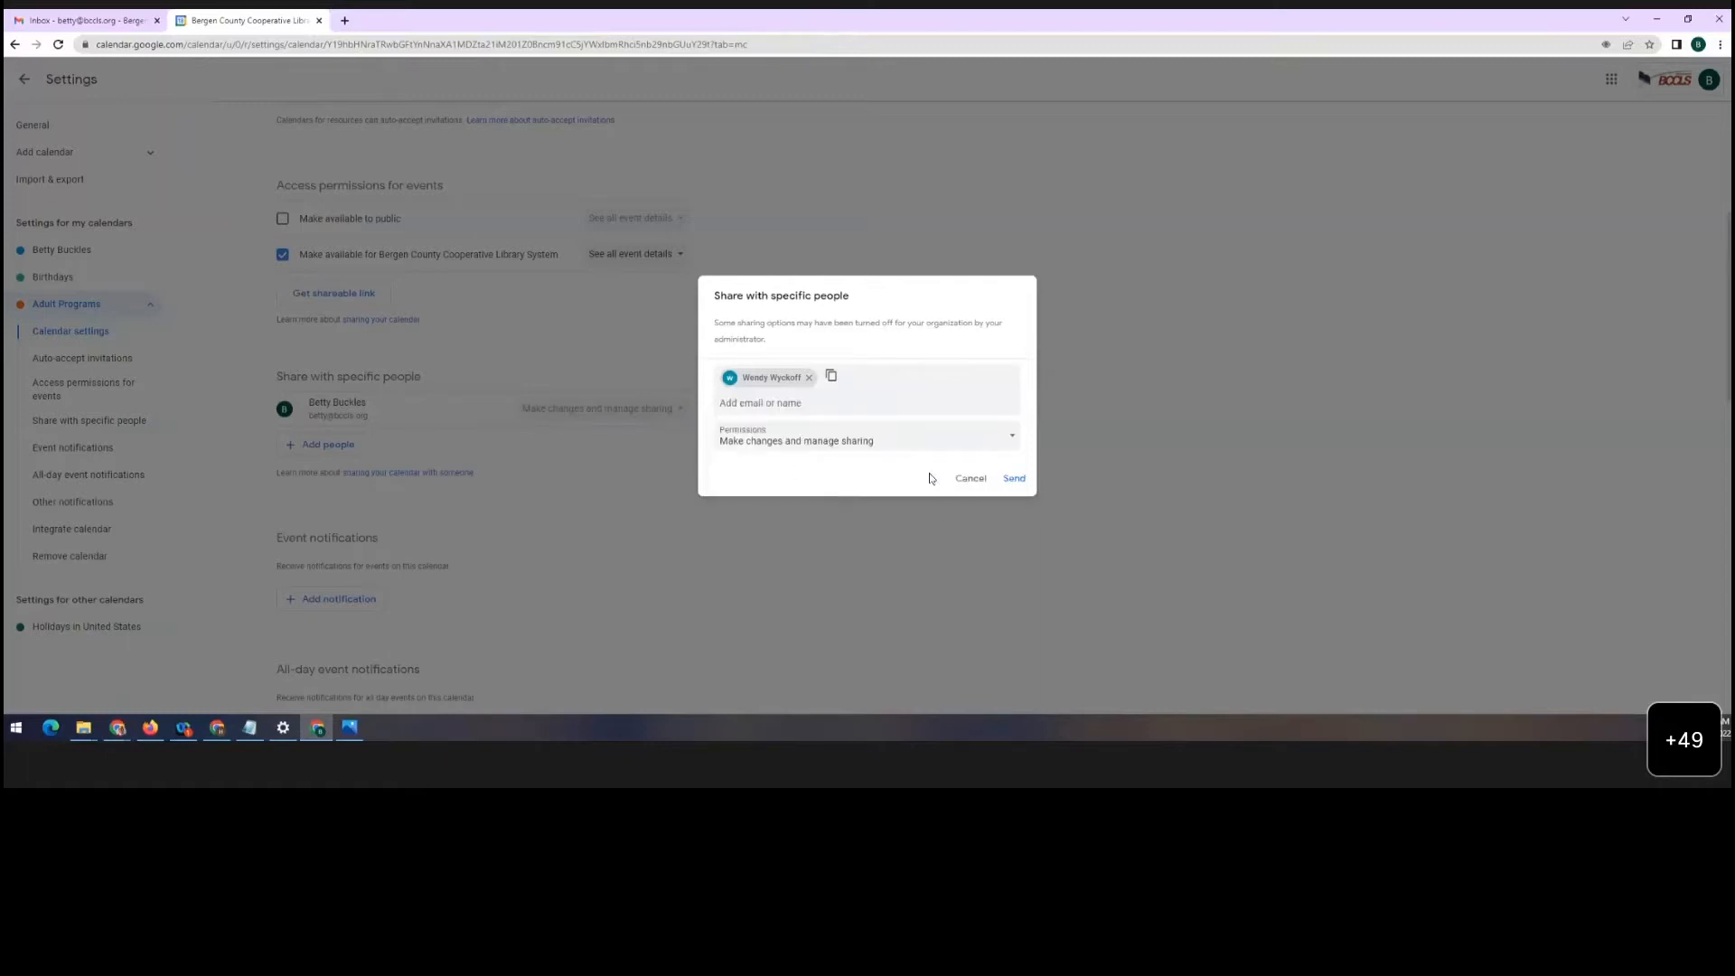
left_click(1015, 479)
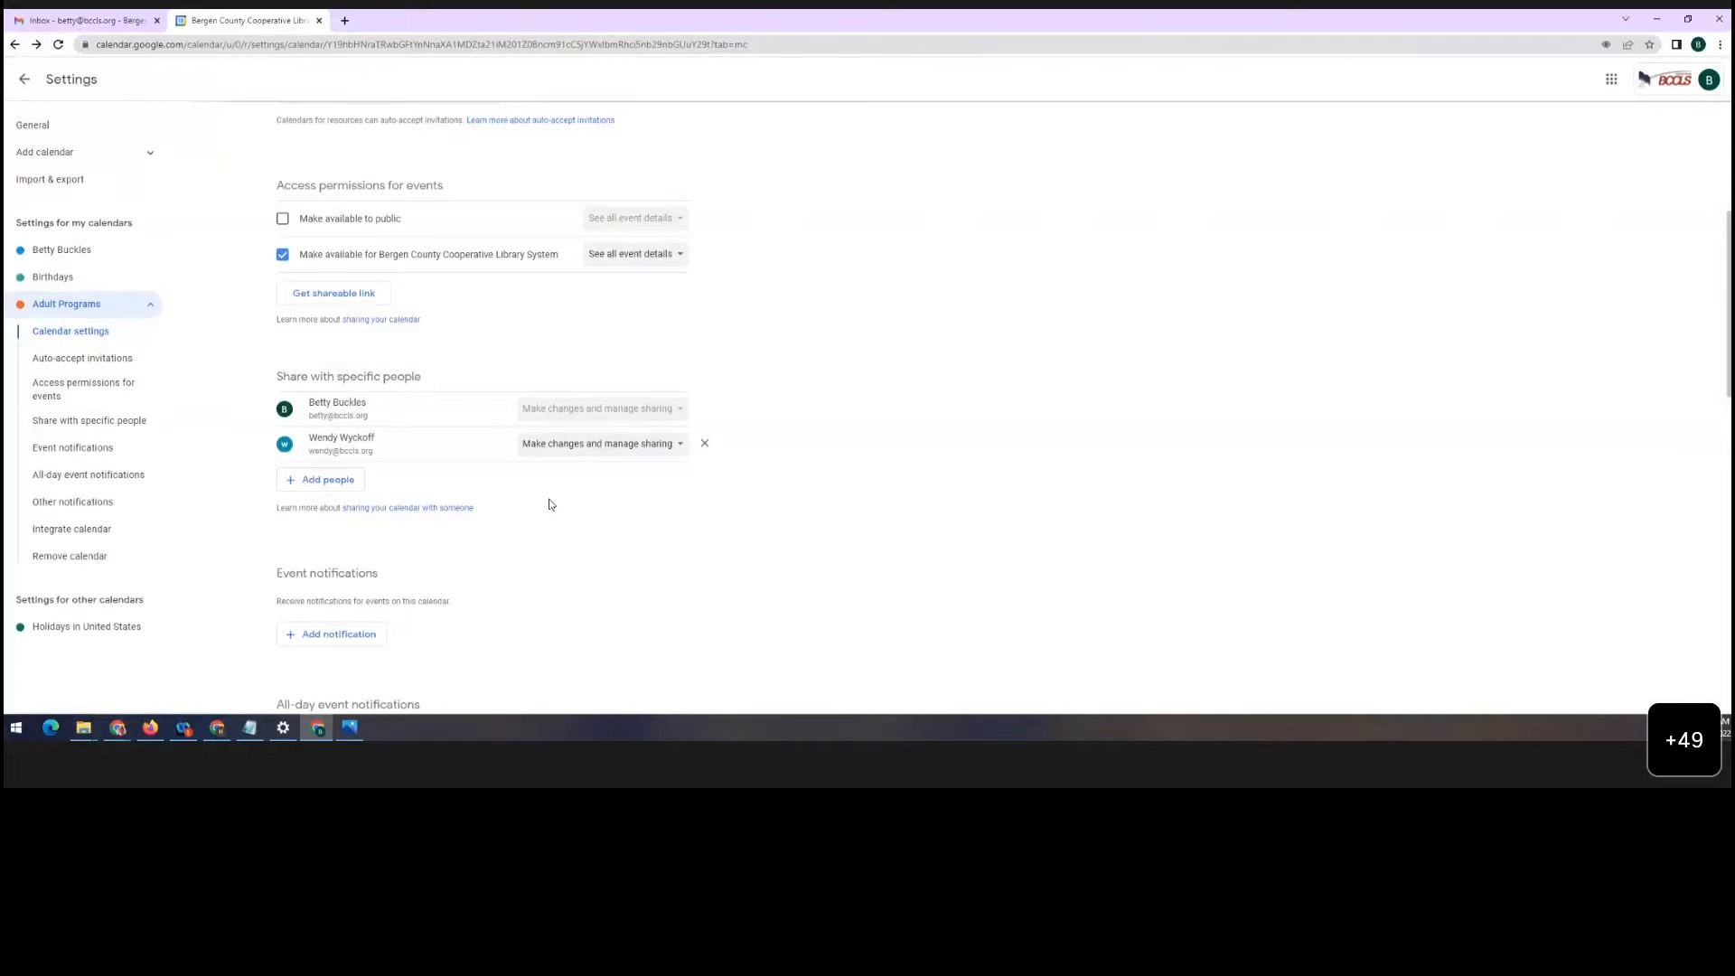
Review the Adult Programs calendar's event notifications, other notifications and calendar integration settings
scroll(553, 506, "down", 1)
scroll(553, 506, "down", 3)
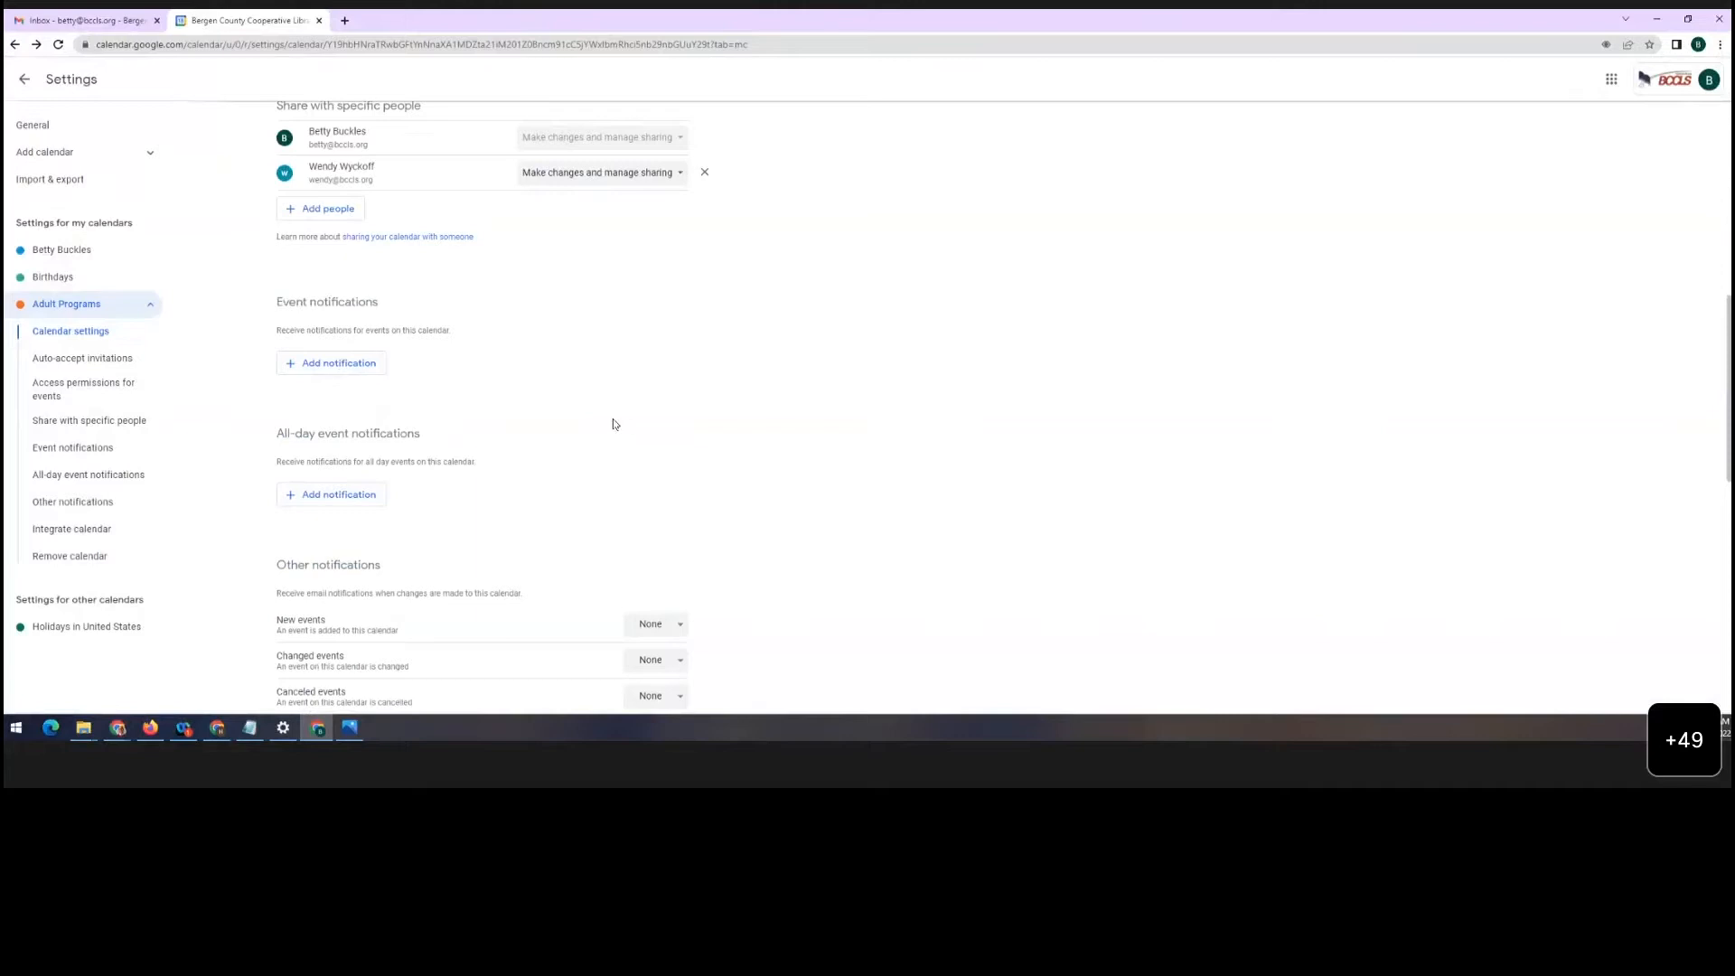
scroll(574, 413, "down", 1)
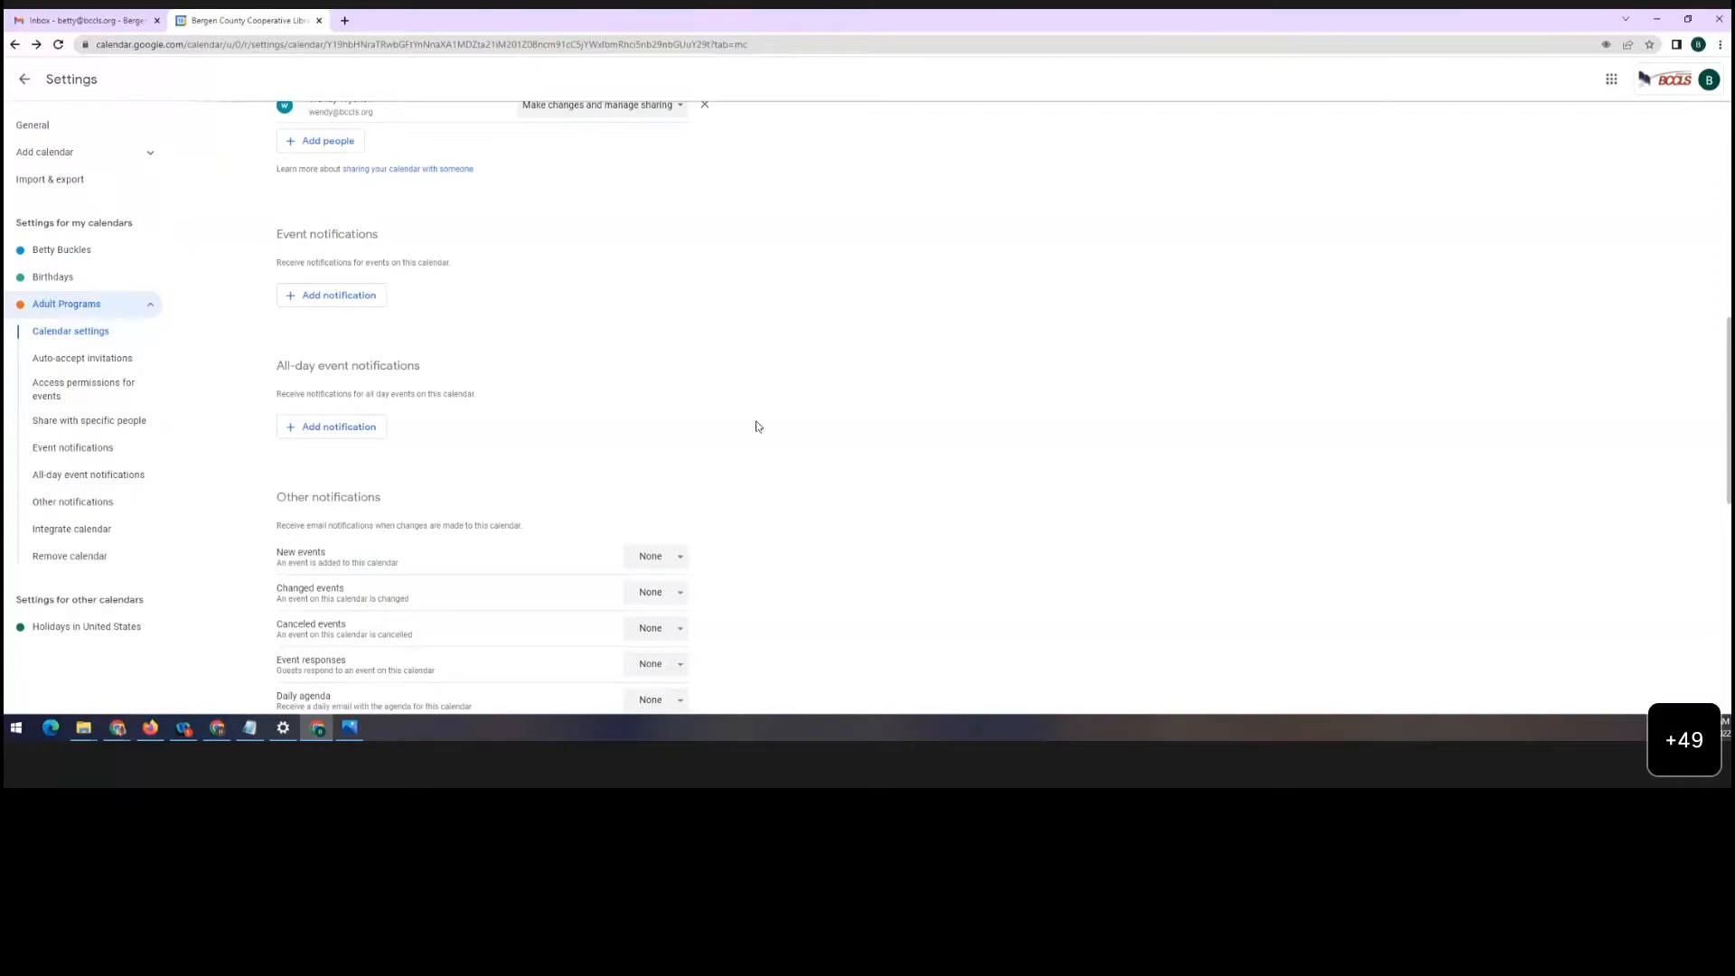
scroll(772, 411, "down", 2)
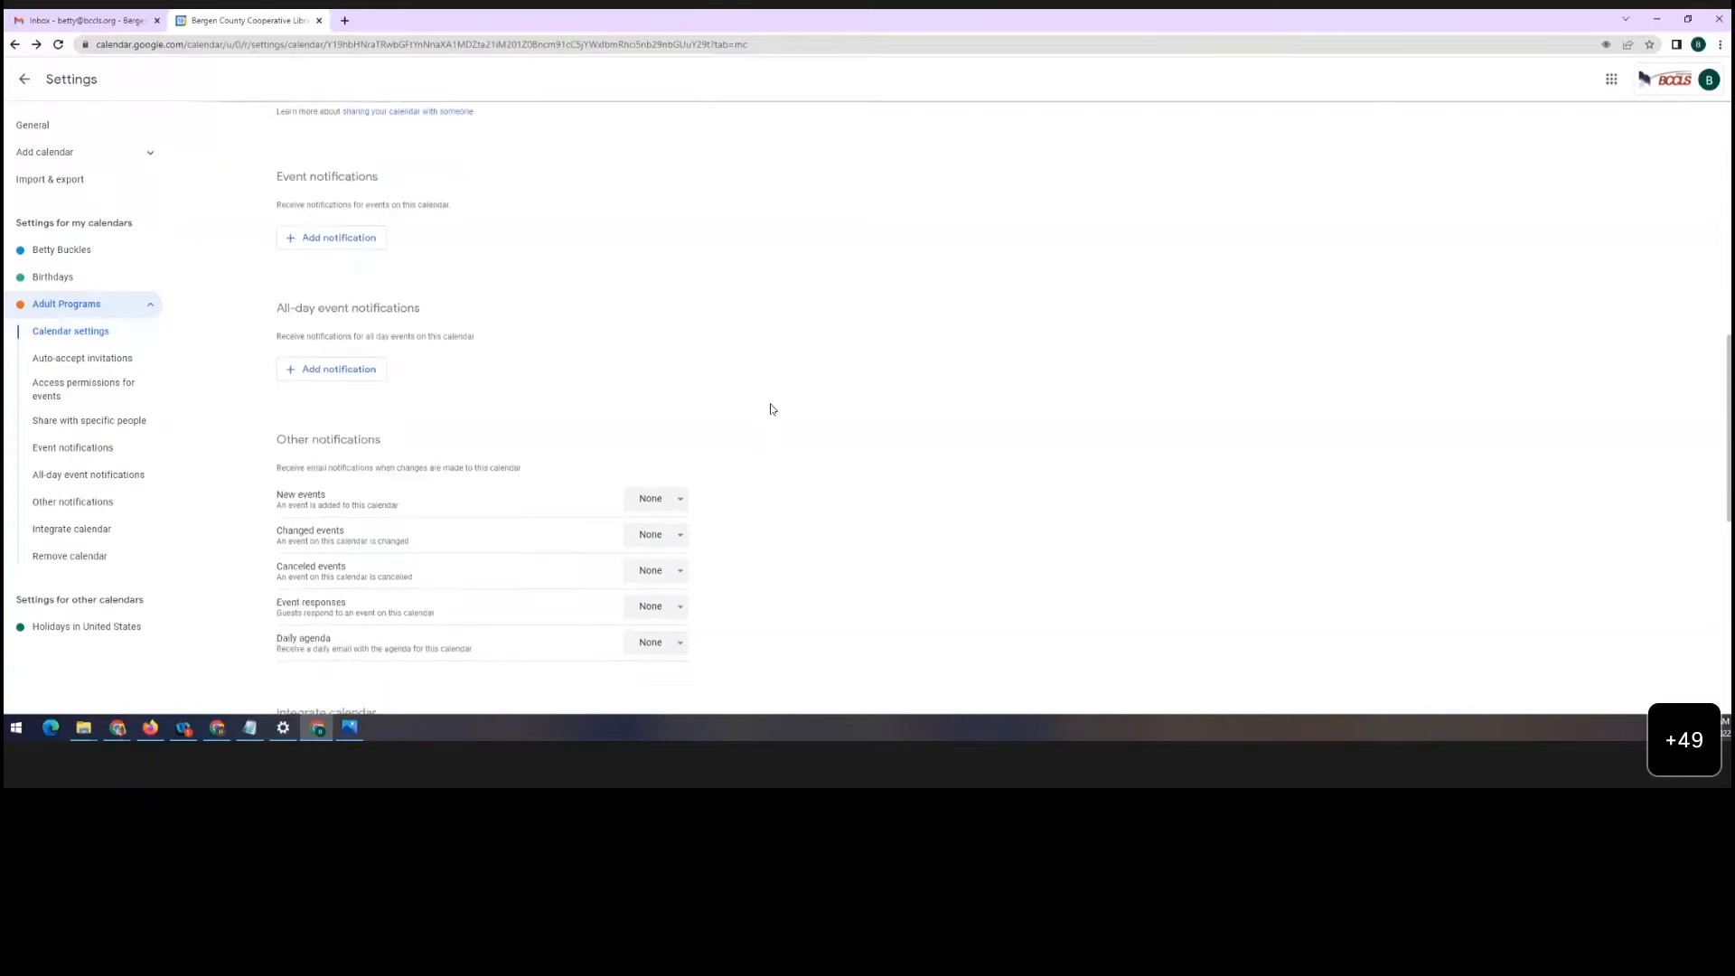
scroll(773, 399, "down", 3)
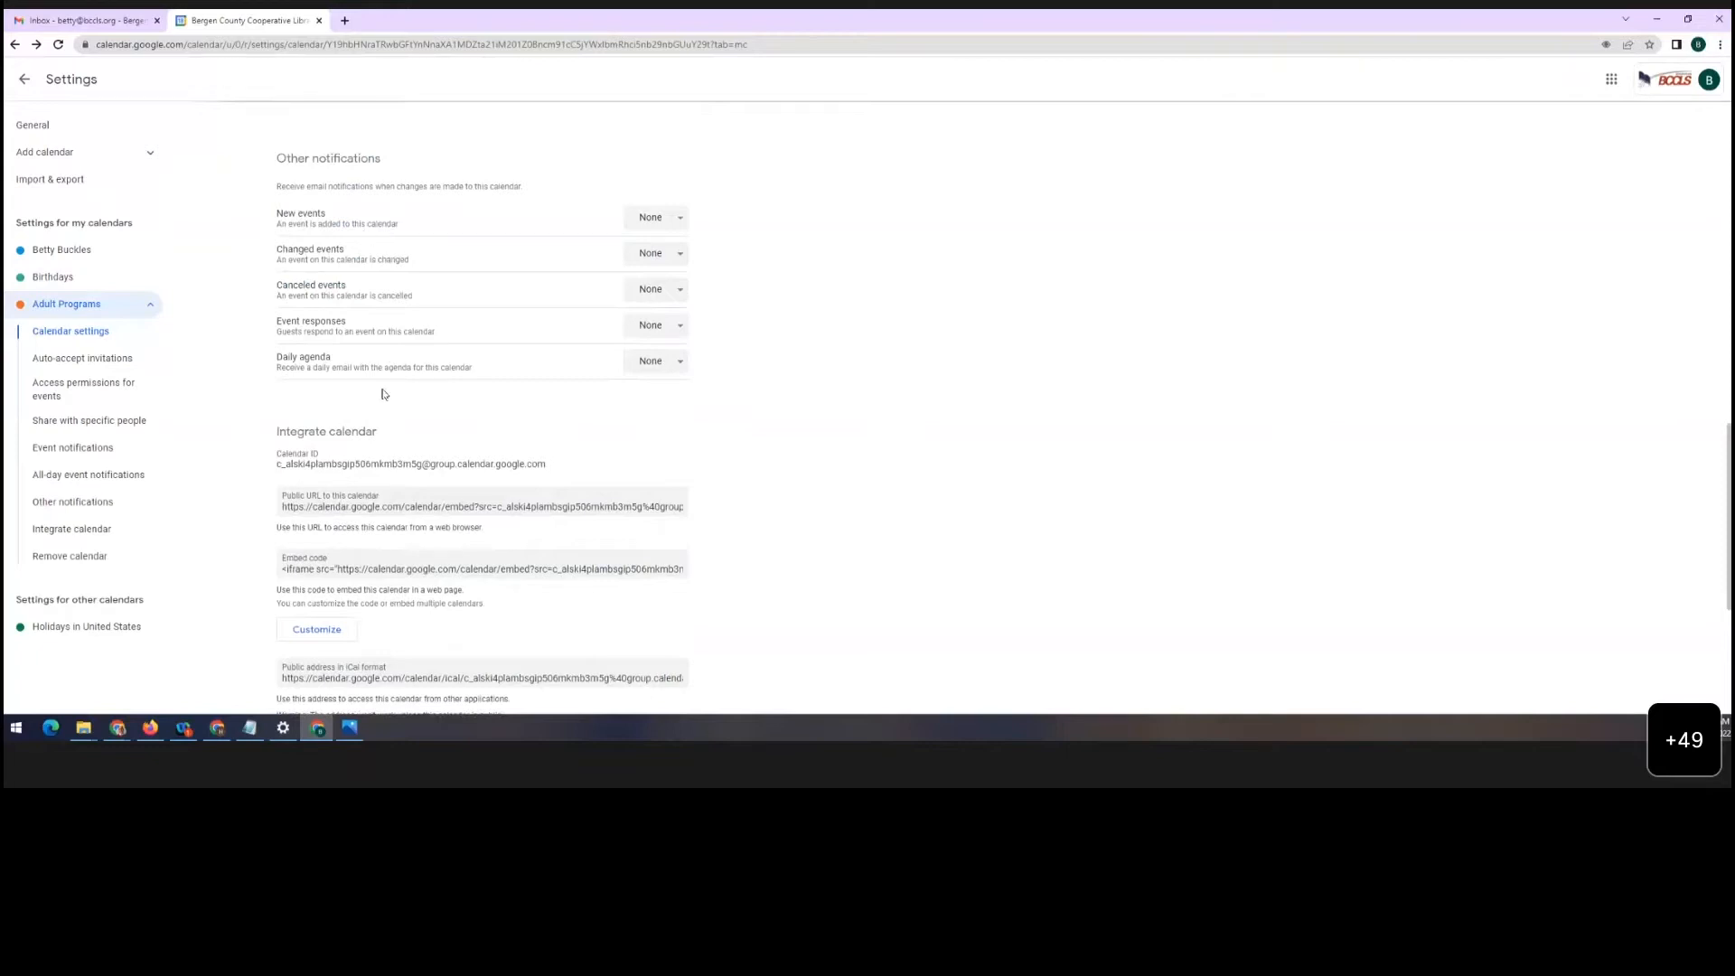
scroll(406, 399, "down", 2)
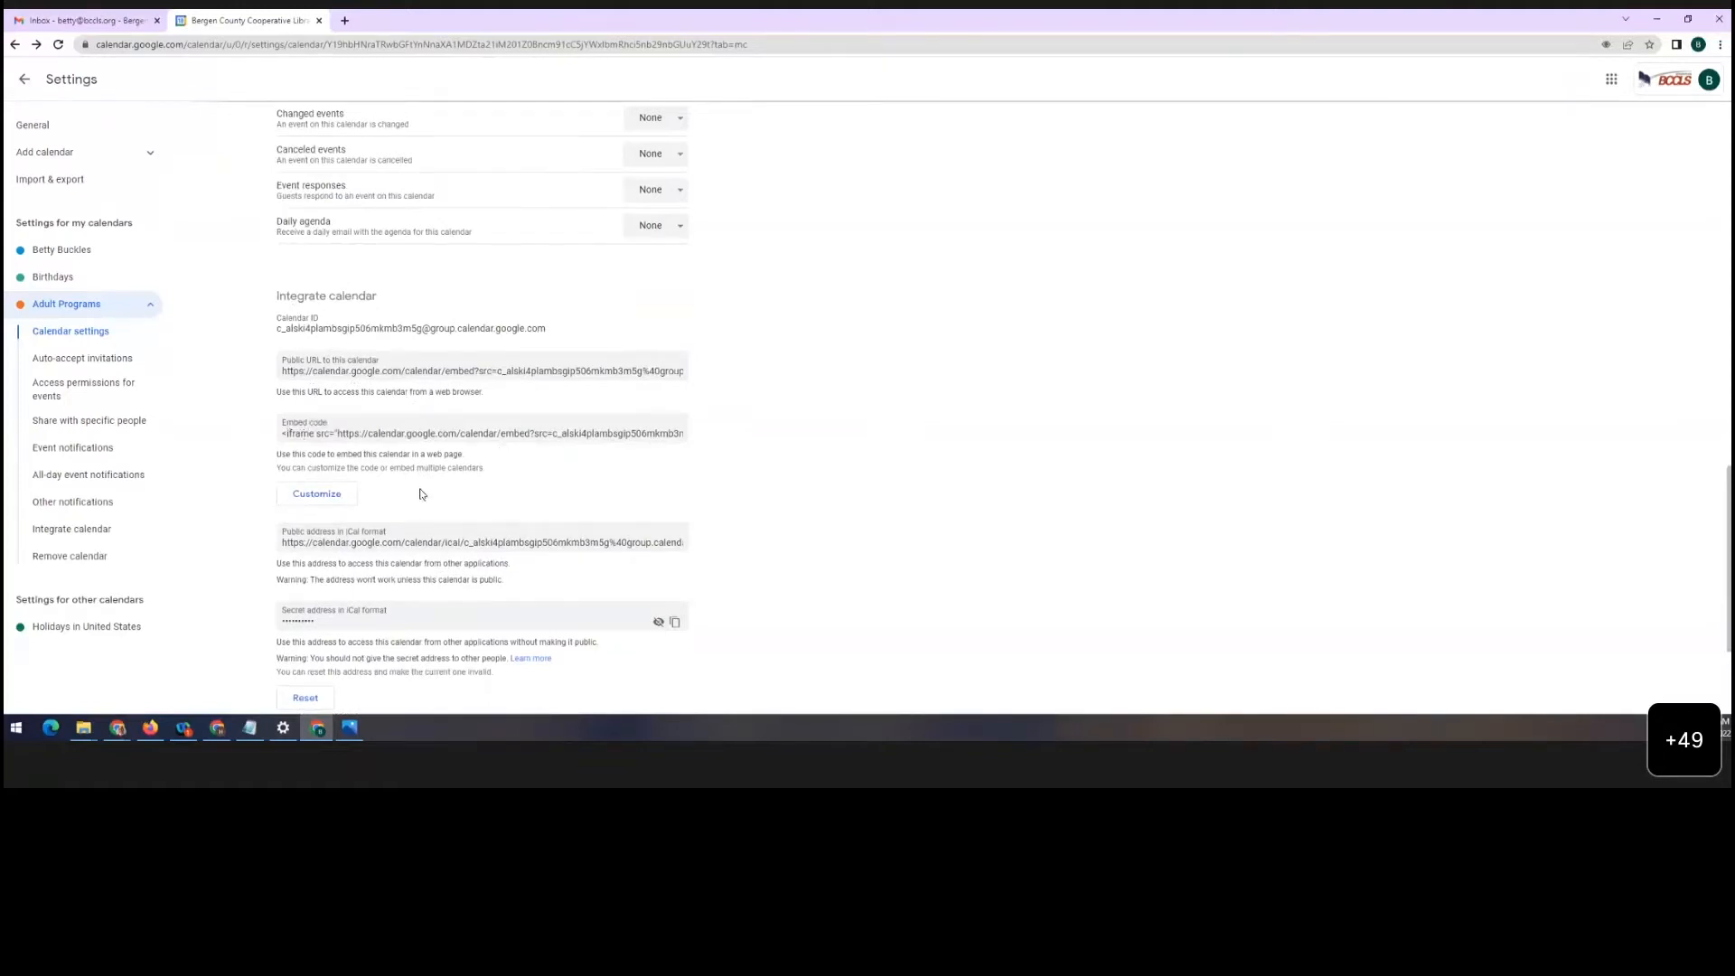
scroll(423, 494, "down", 1)
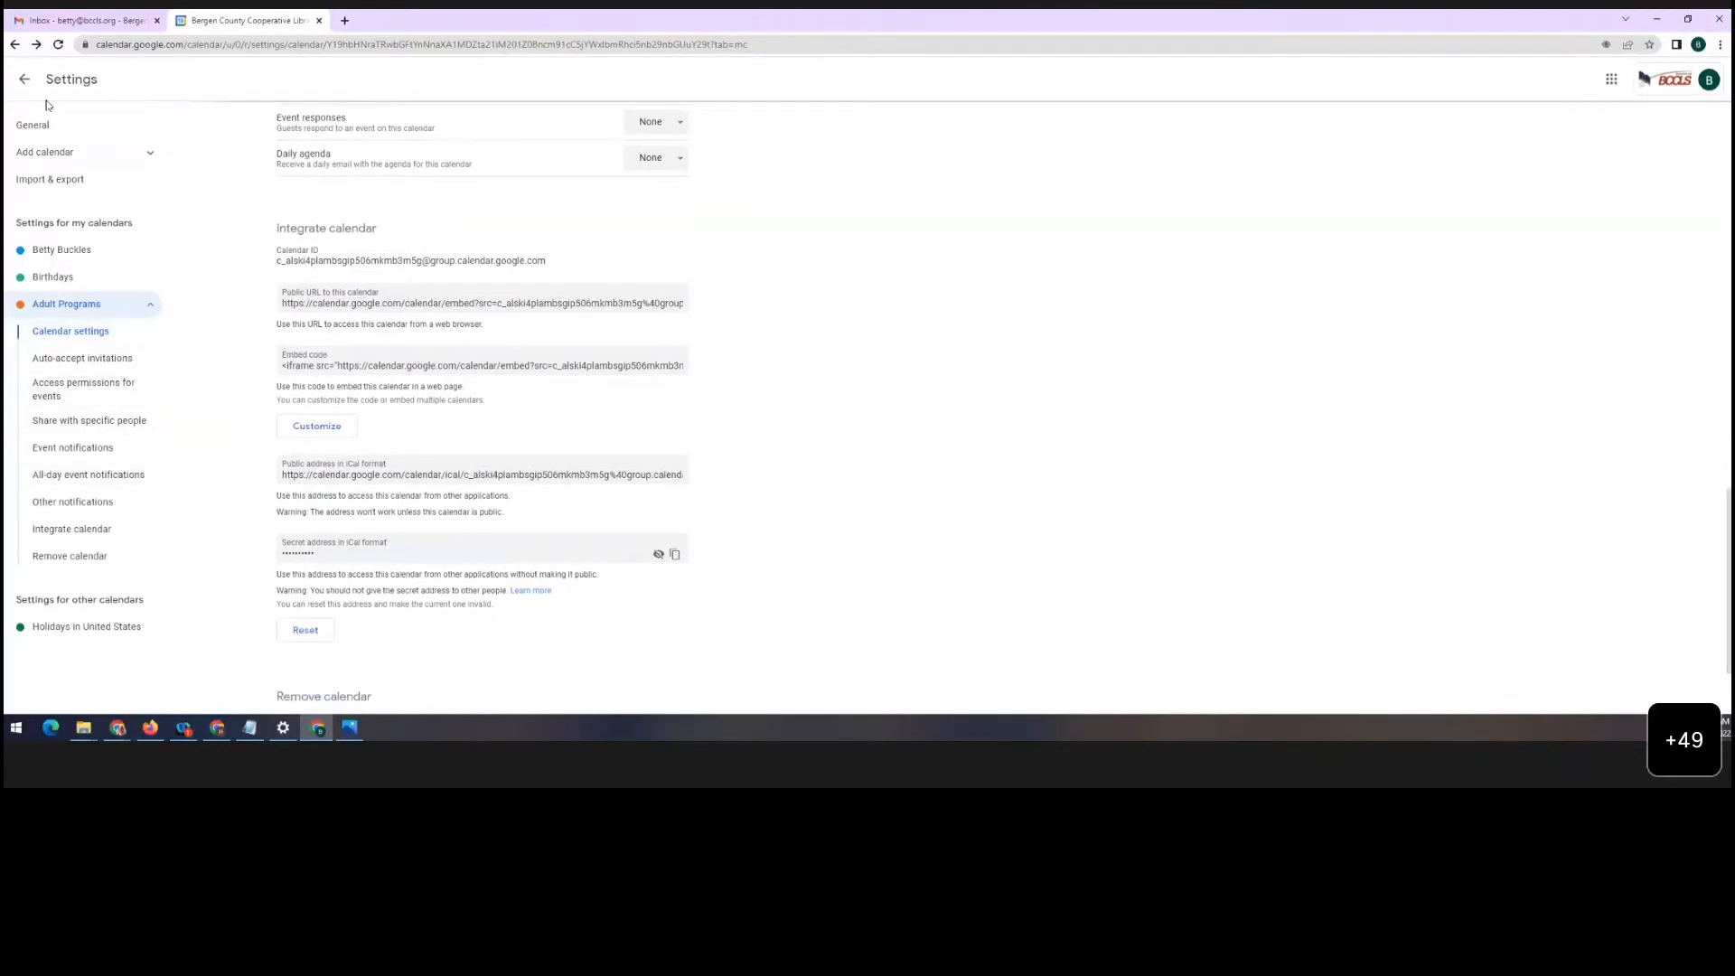
Return to the month view and change the Adult Programs calendar's color to purple
left_click(24, 79)
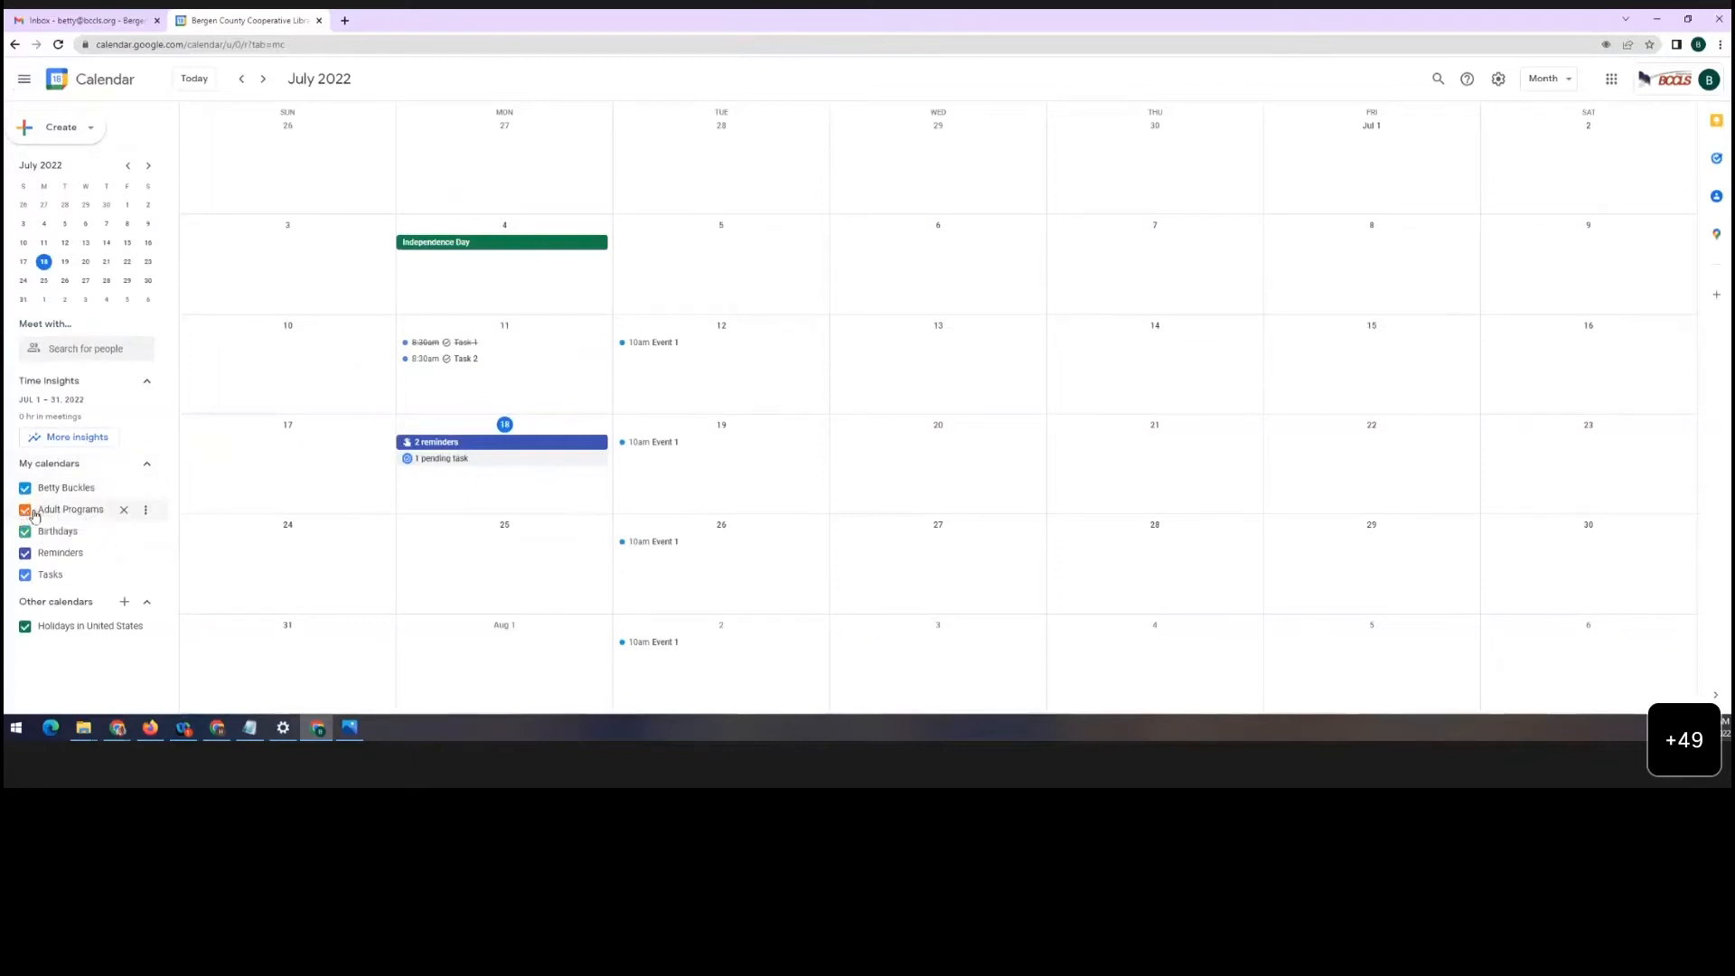
left_click(149, 513)
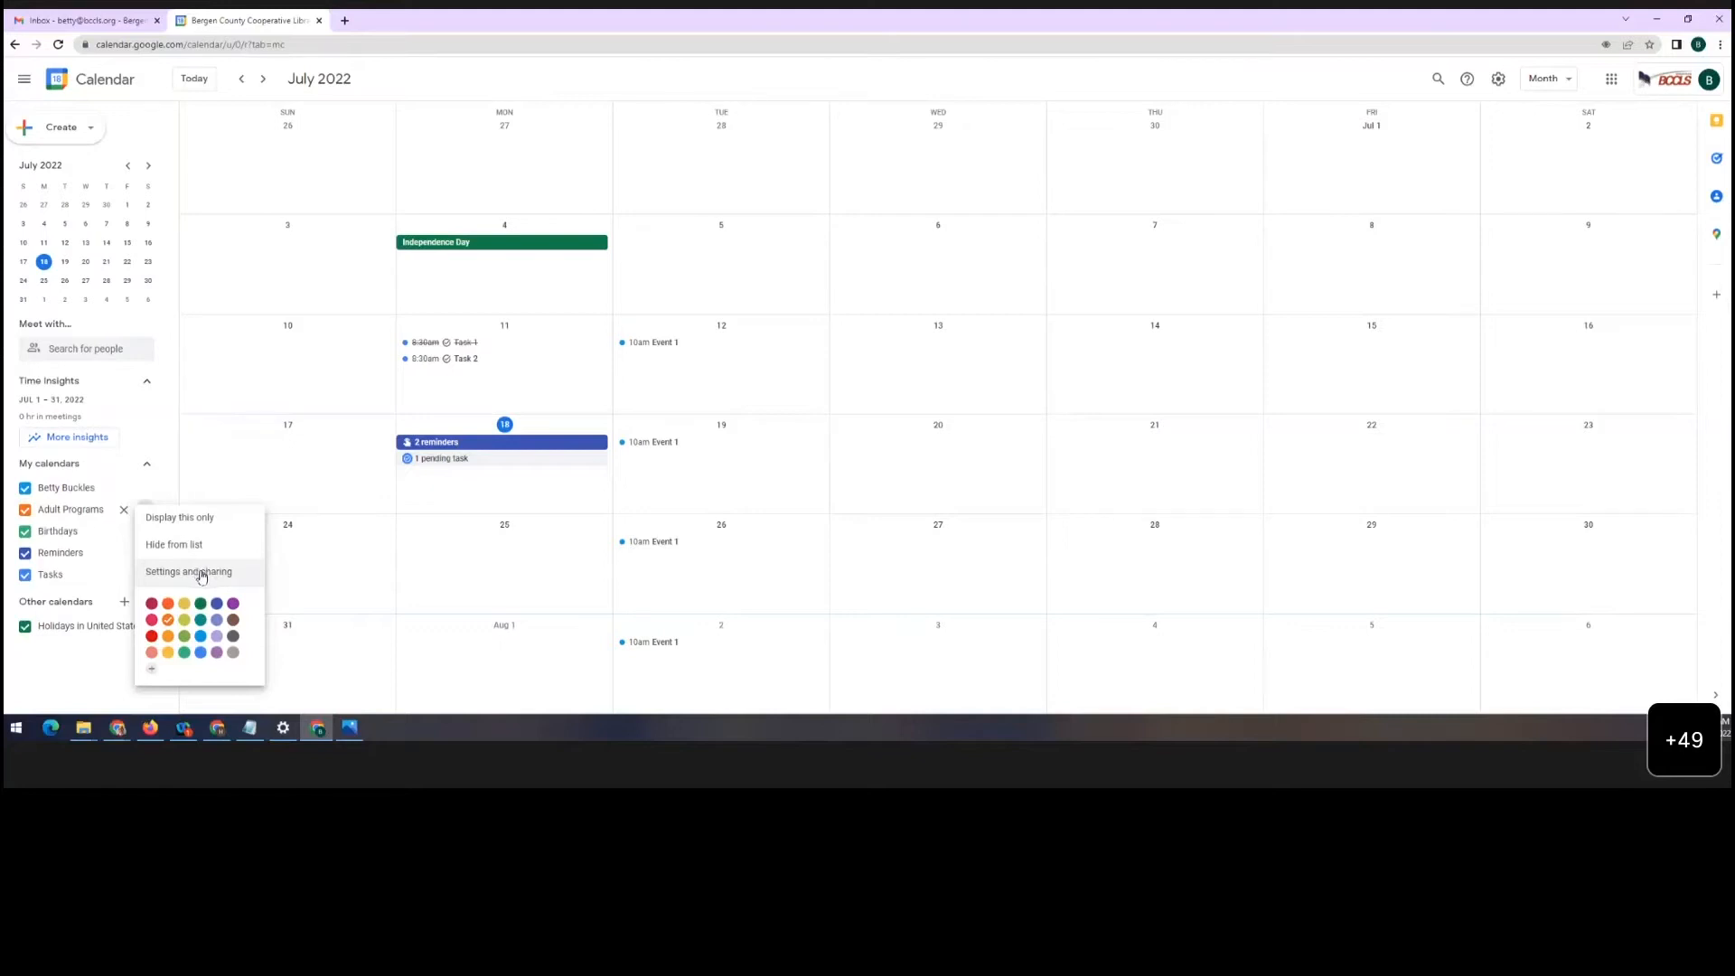
left_click(233, 605)
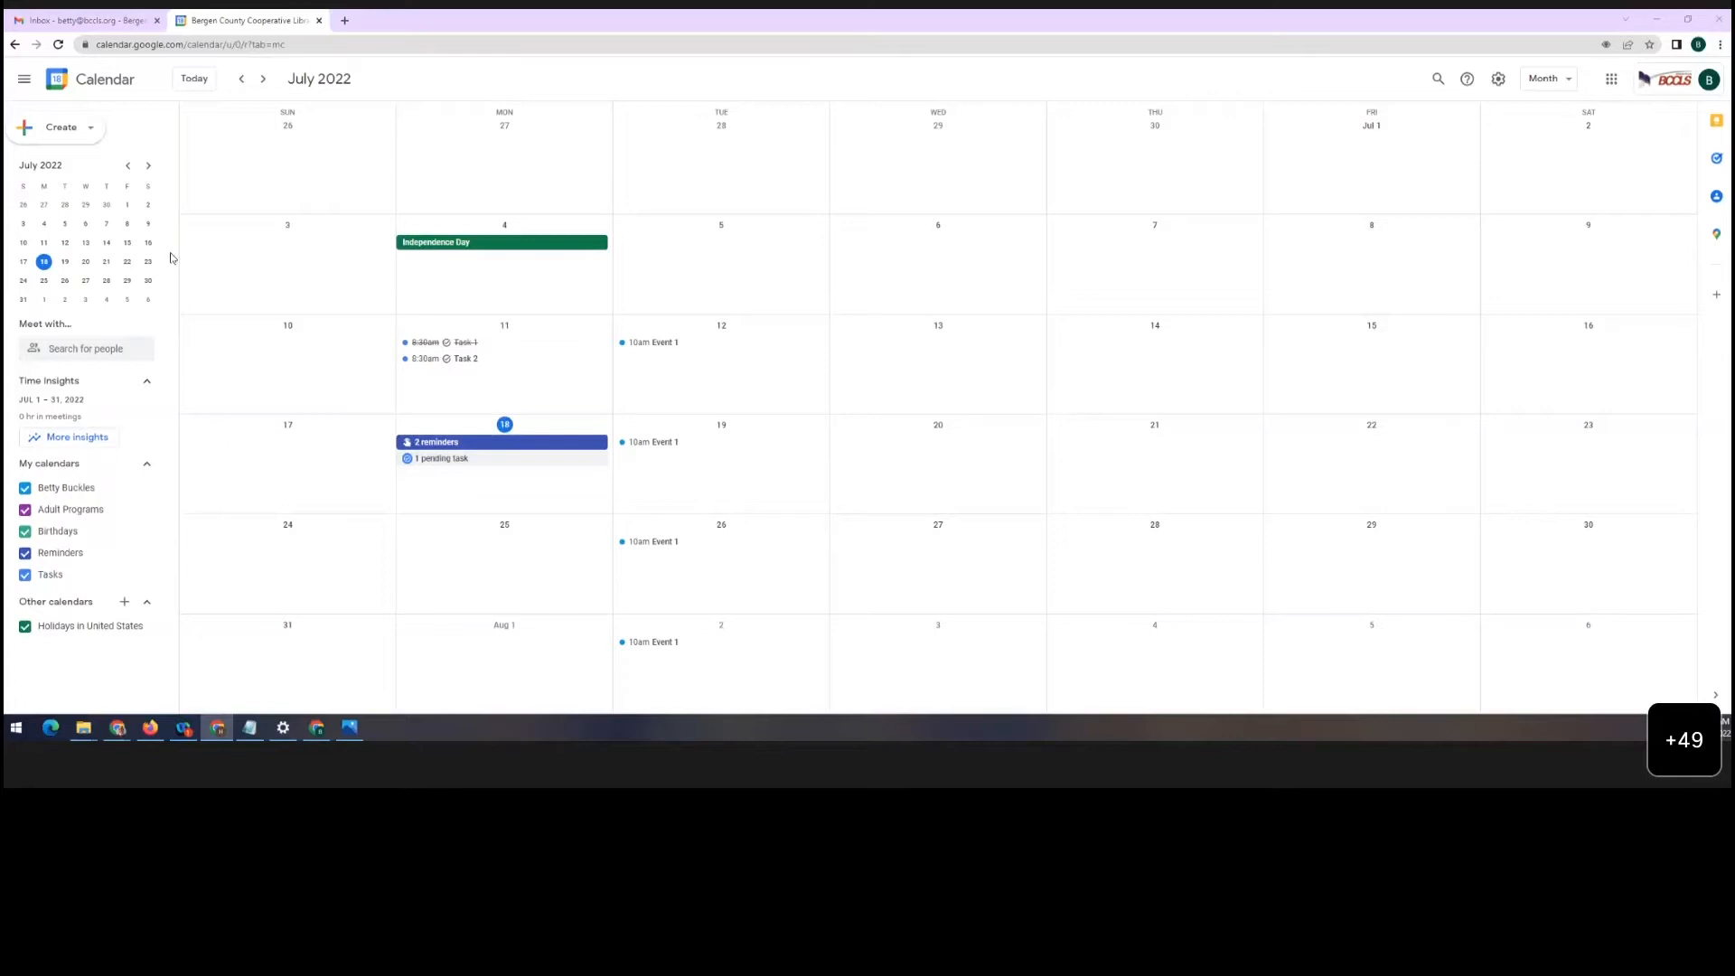
left_click(63, 131)
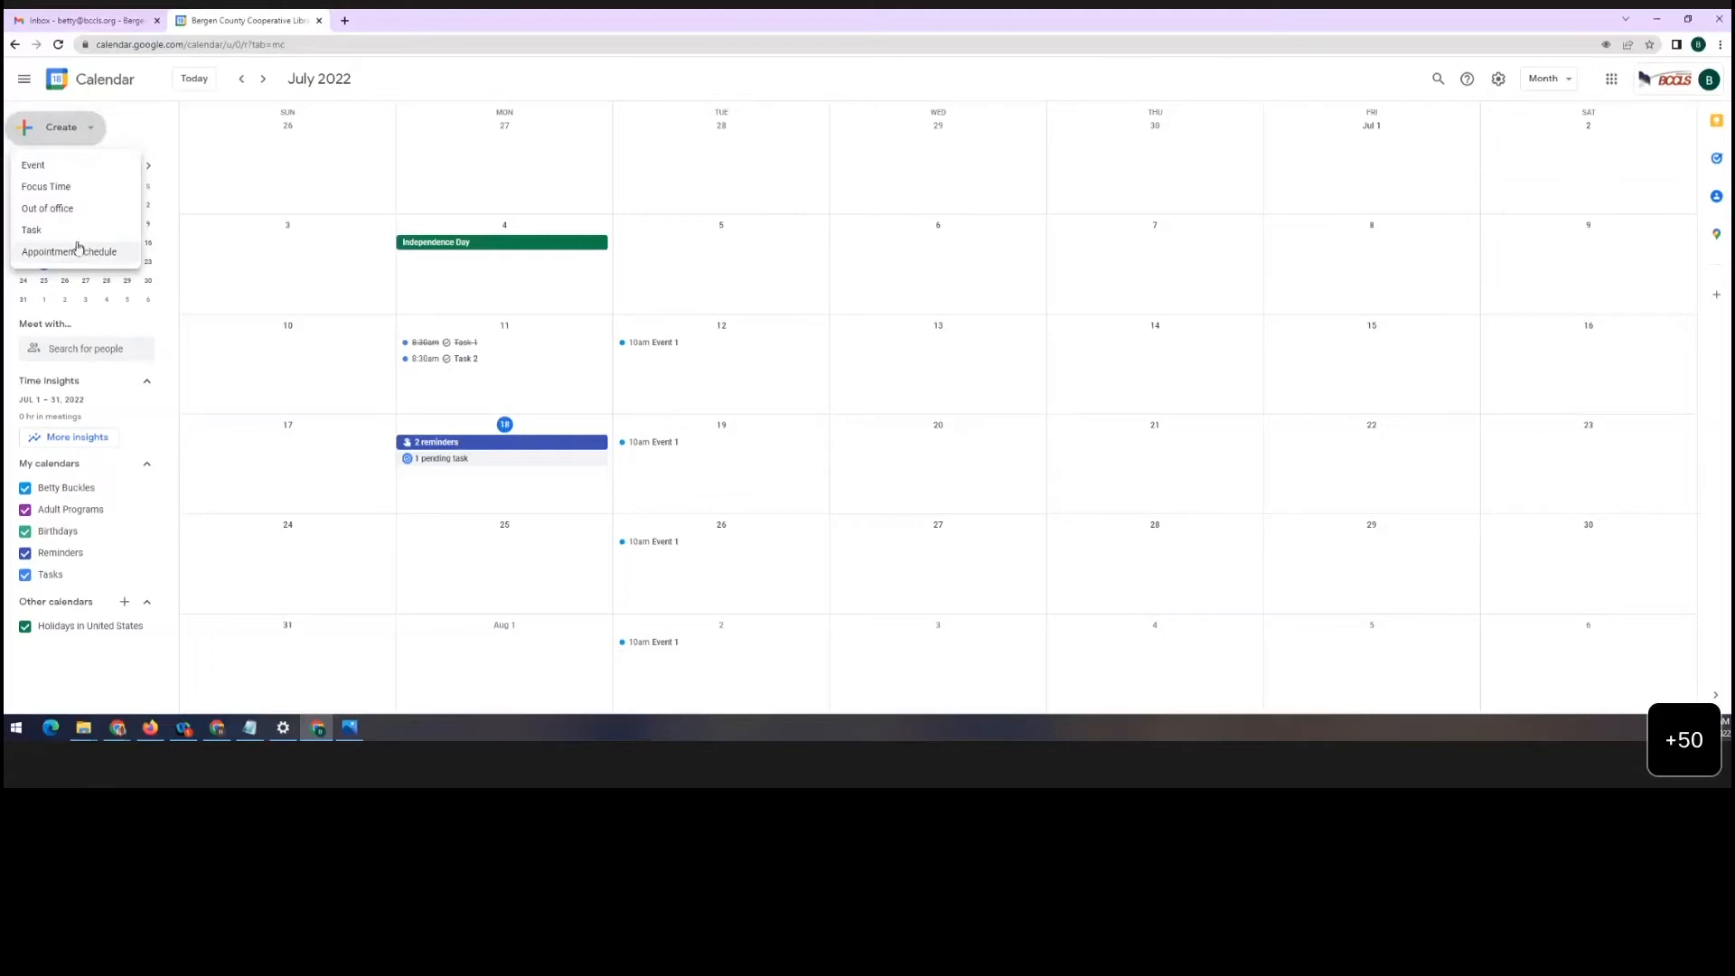
left_click(58, 167)
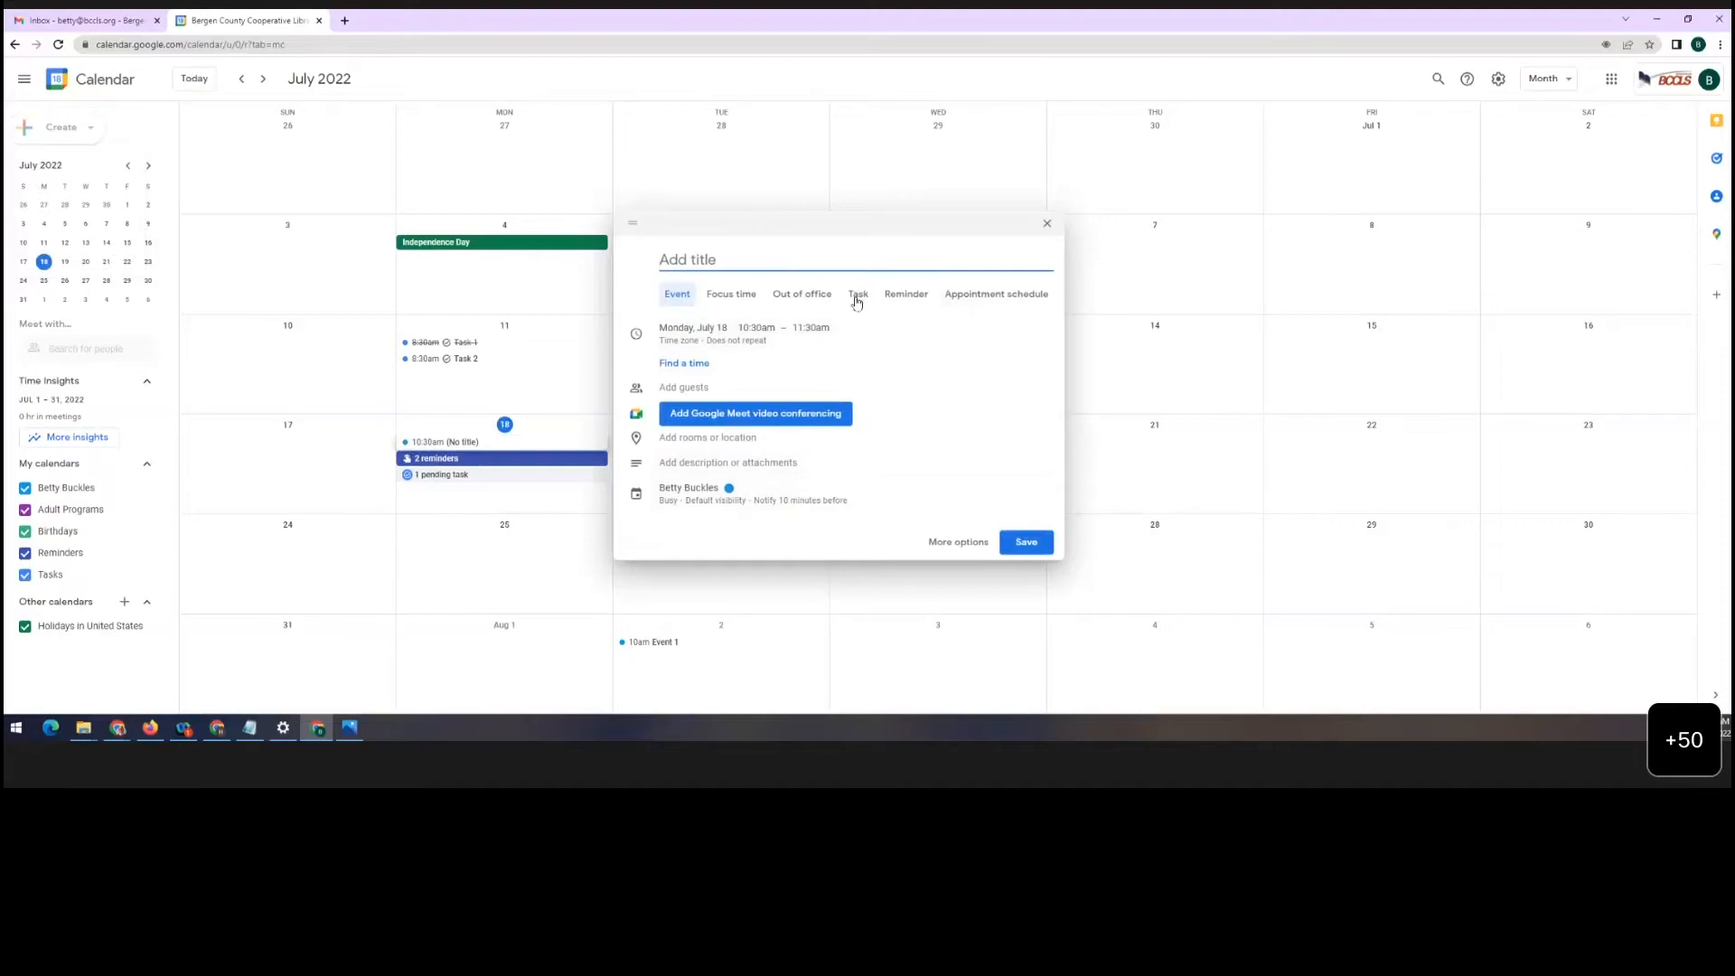
mouse_move(462, 451)
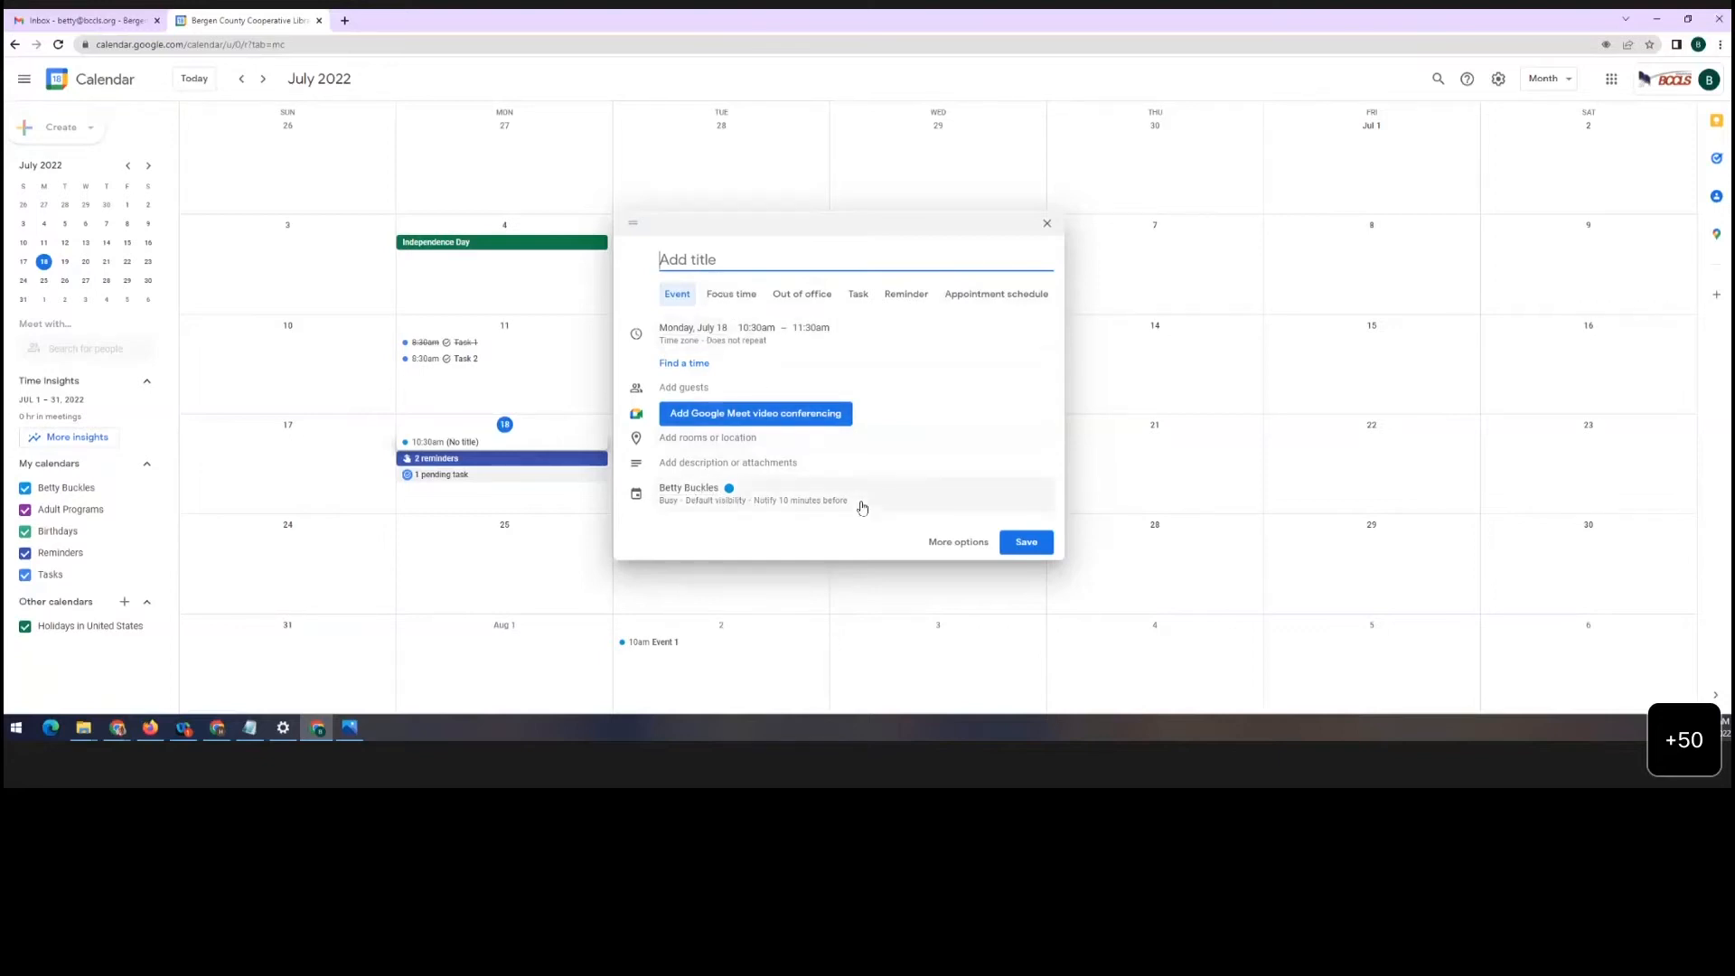
left_click(959, 543)
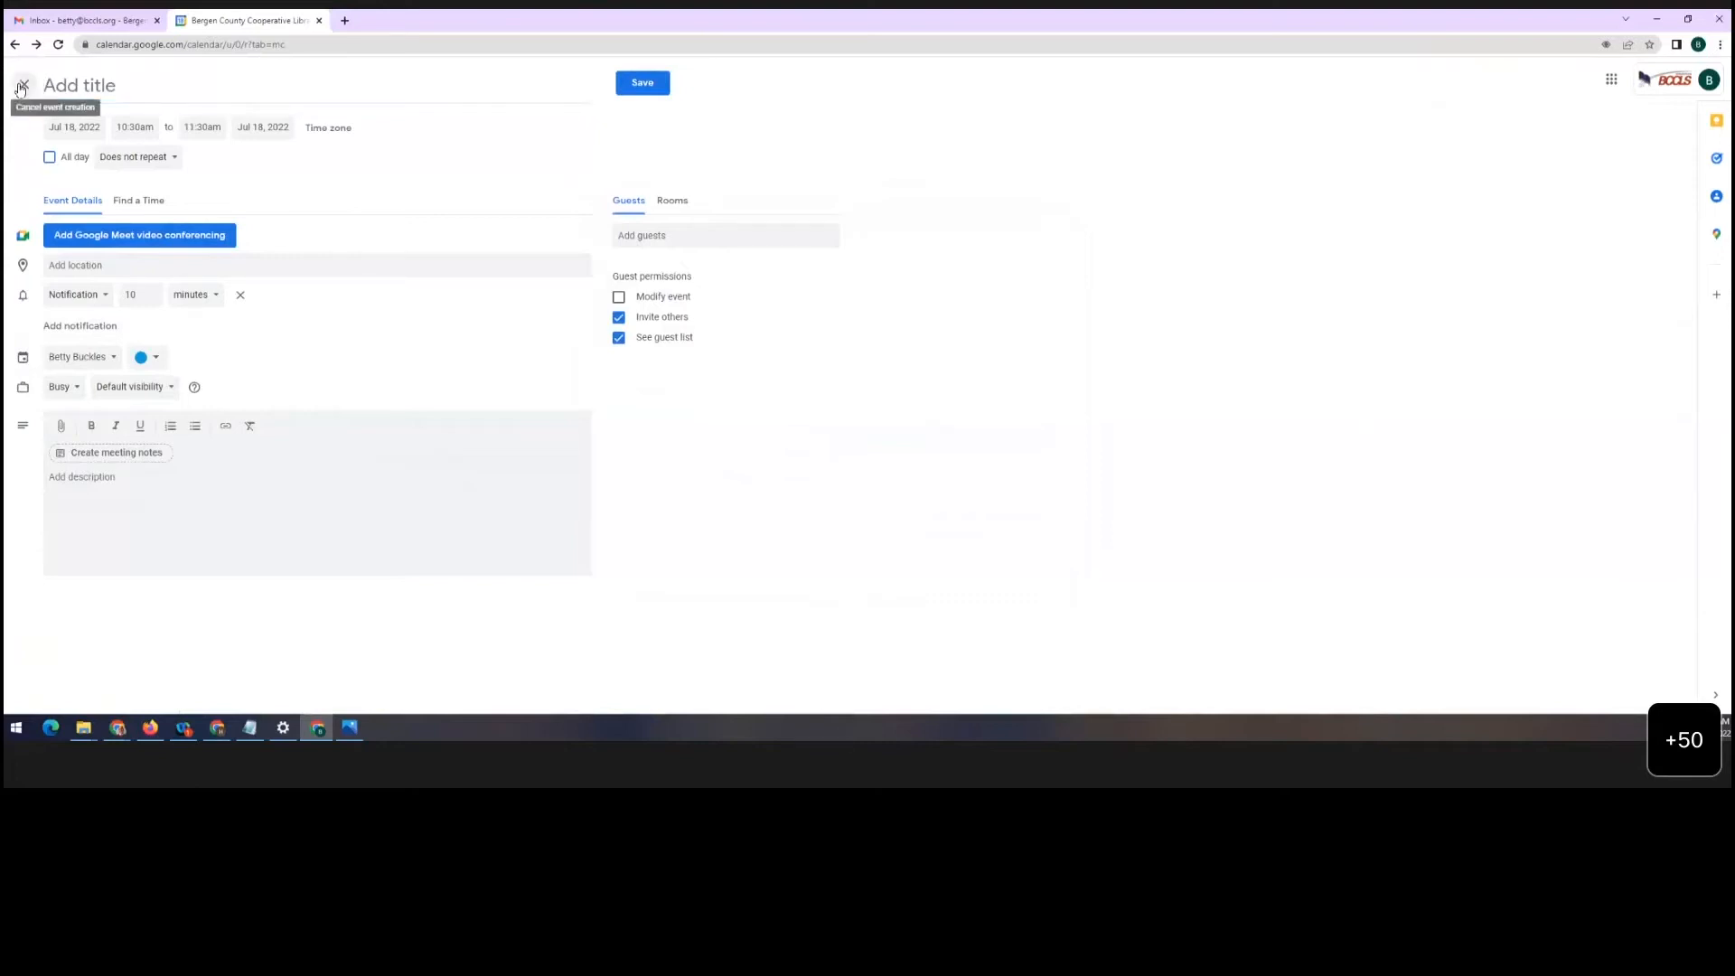
left_click(22, 86)
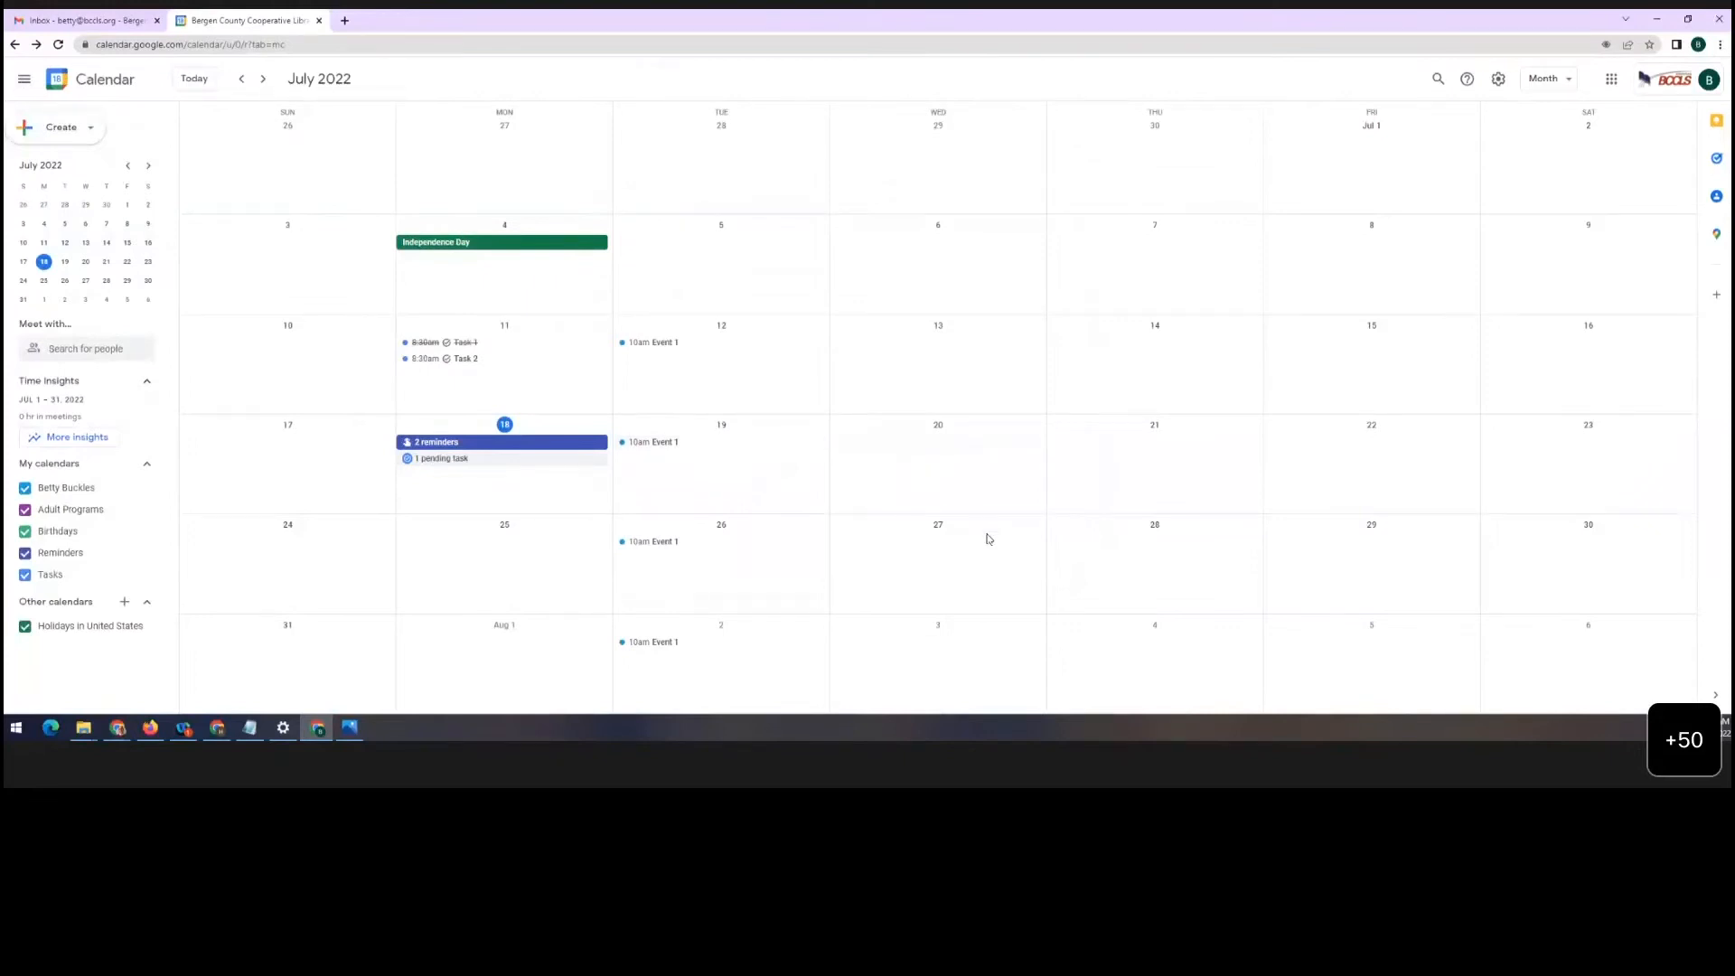
Create a non-repeating timed event titled Adult Program 1 on July 27, 2022, starting at 12:00pm
left_click(936, 553)
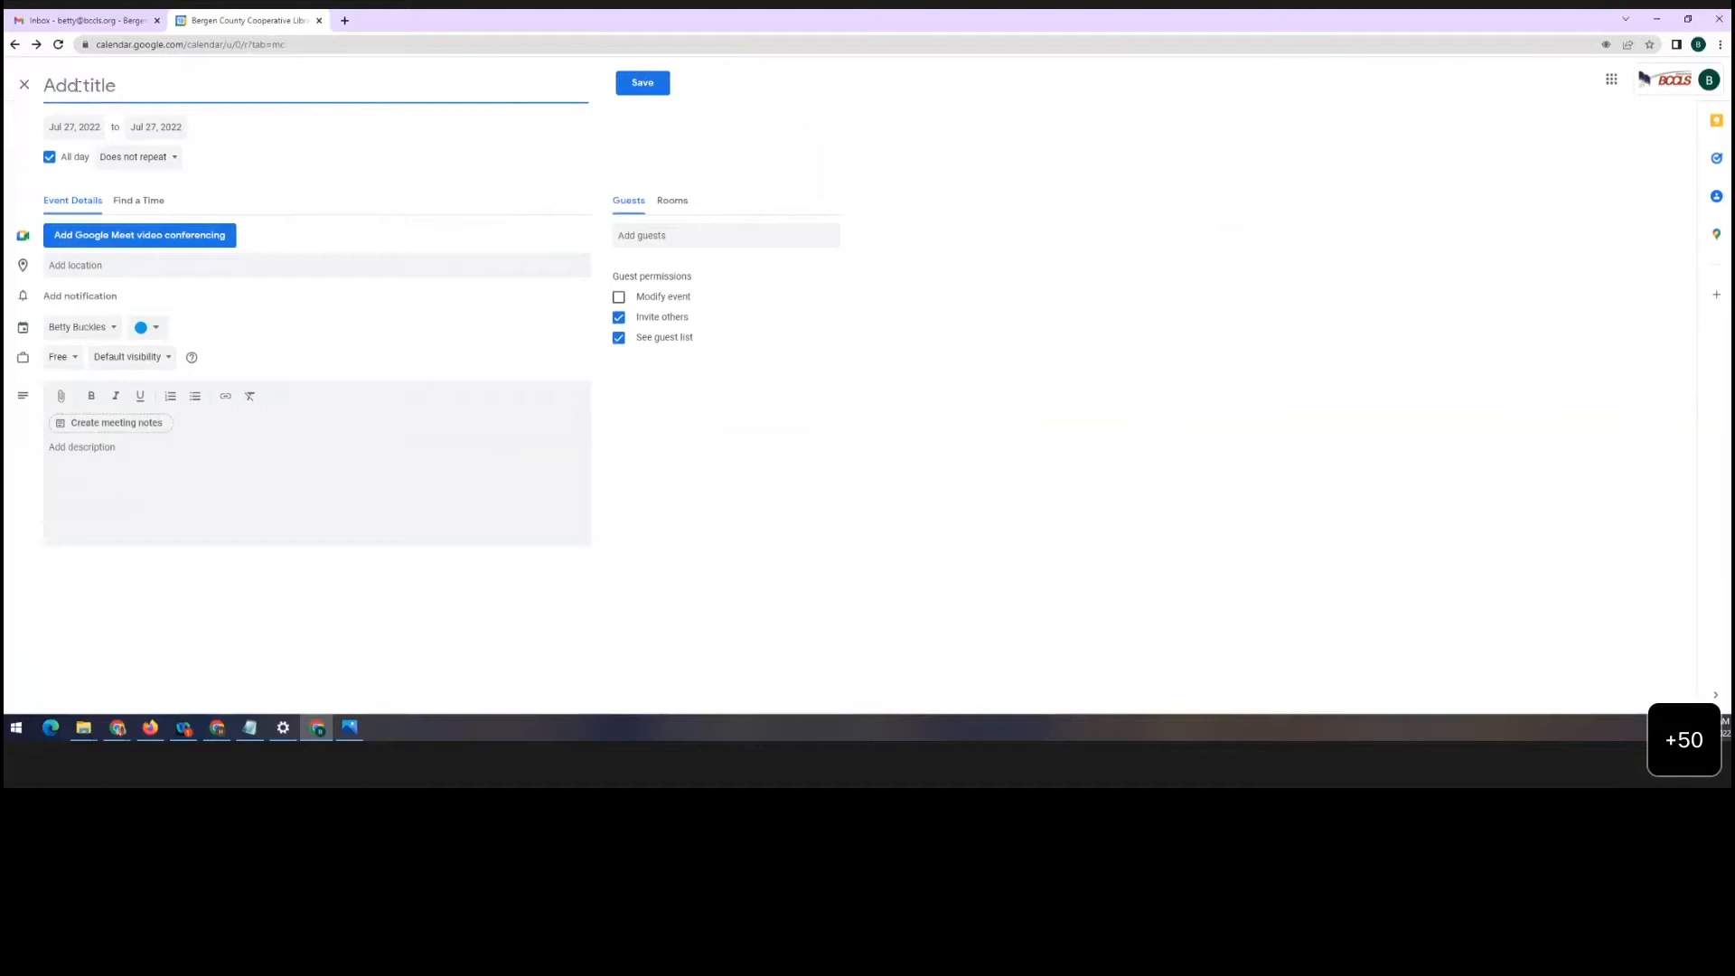
type("Adult Program 1")
left_click(51, 160)
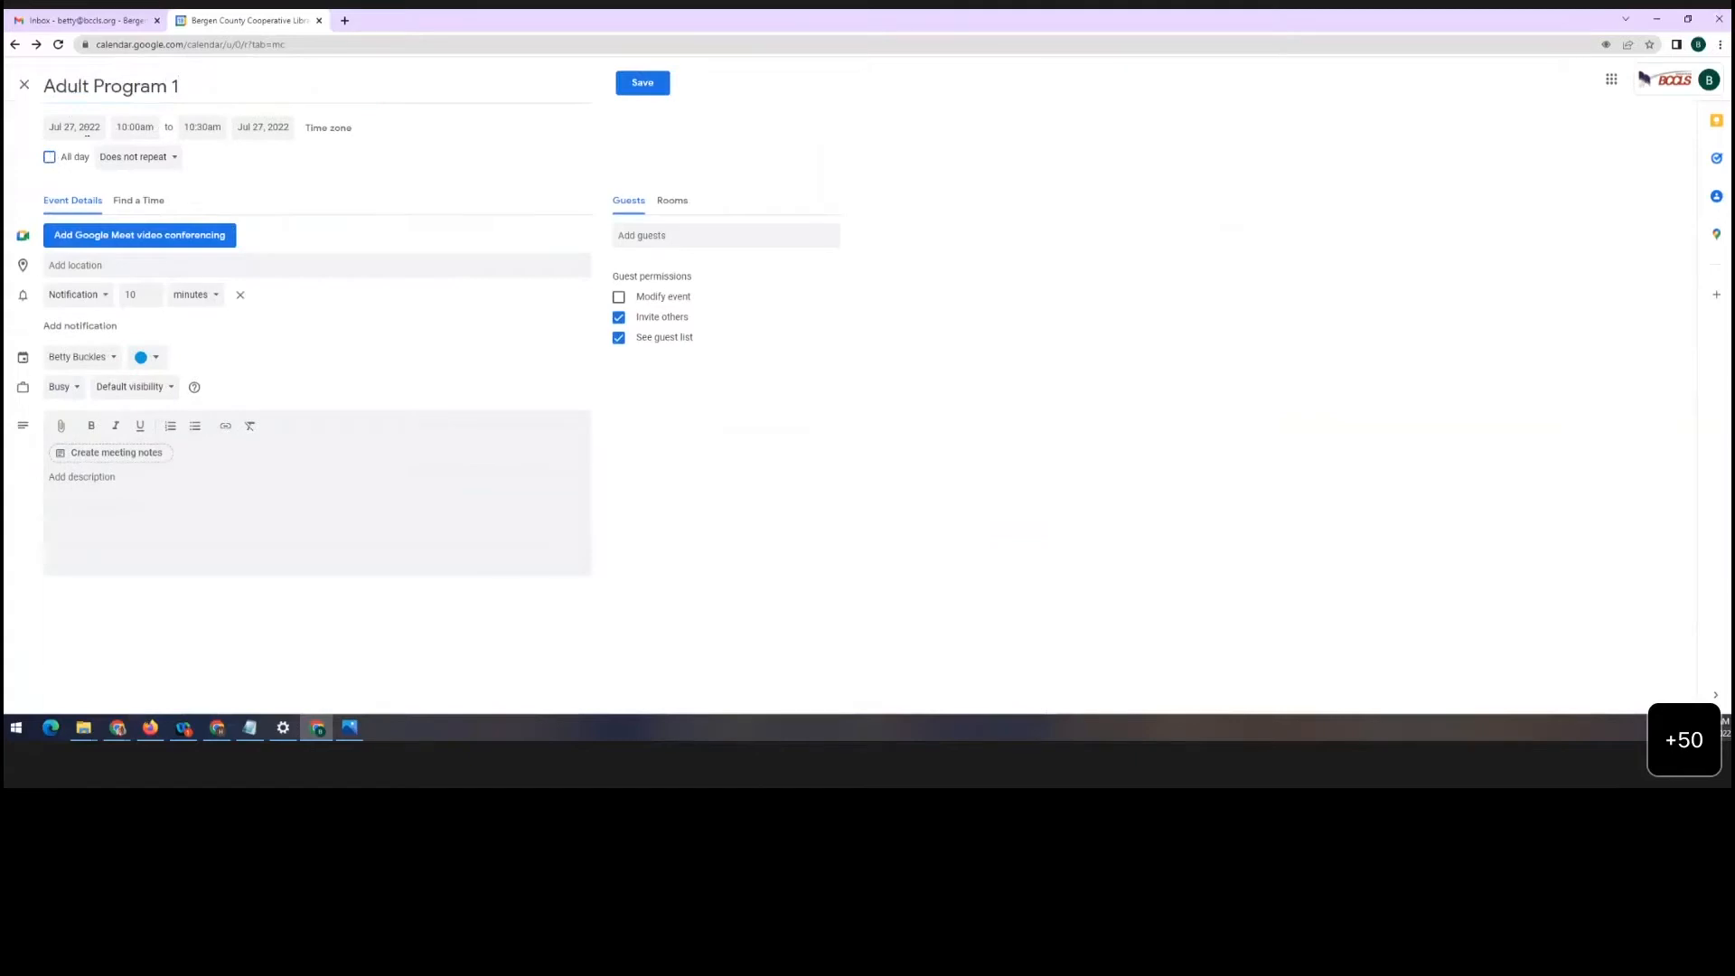
left_click(144, 132)
scroll(165, 216, "down", 2)
left_click(159, 230)
left_click(158, 158)
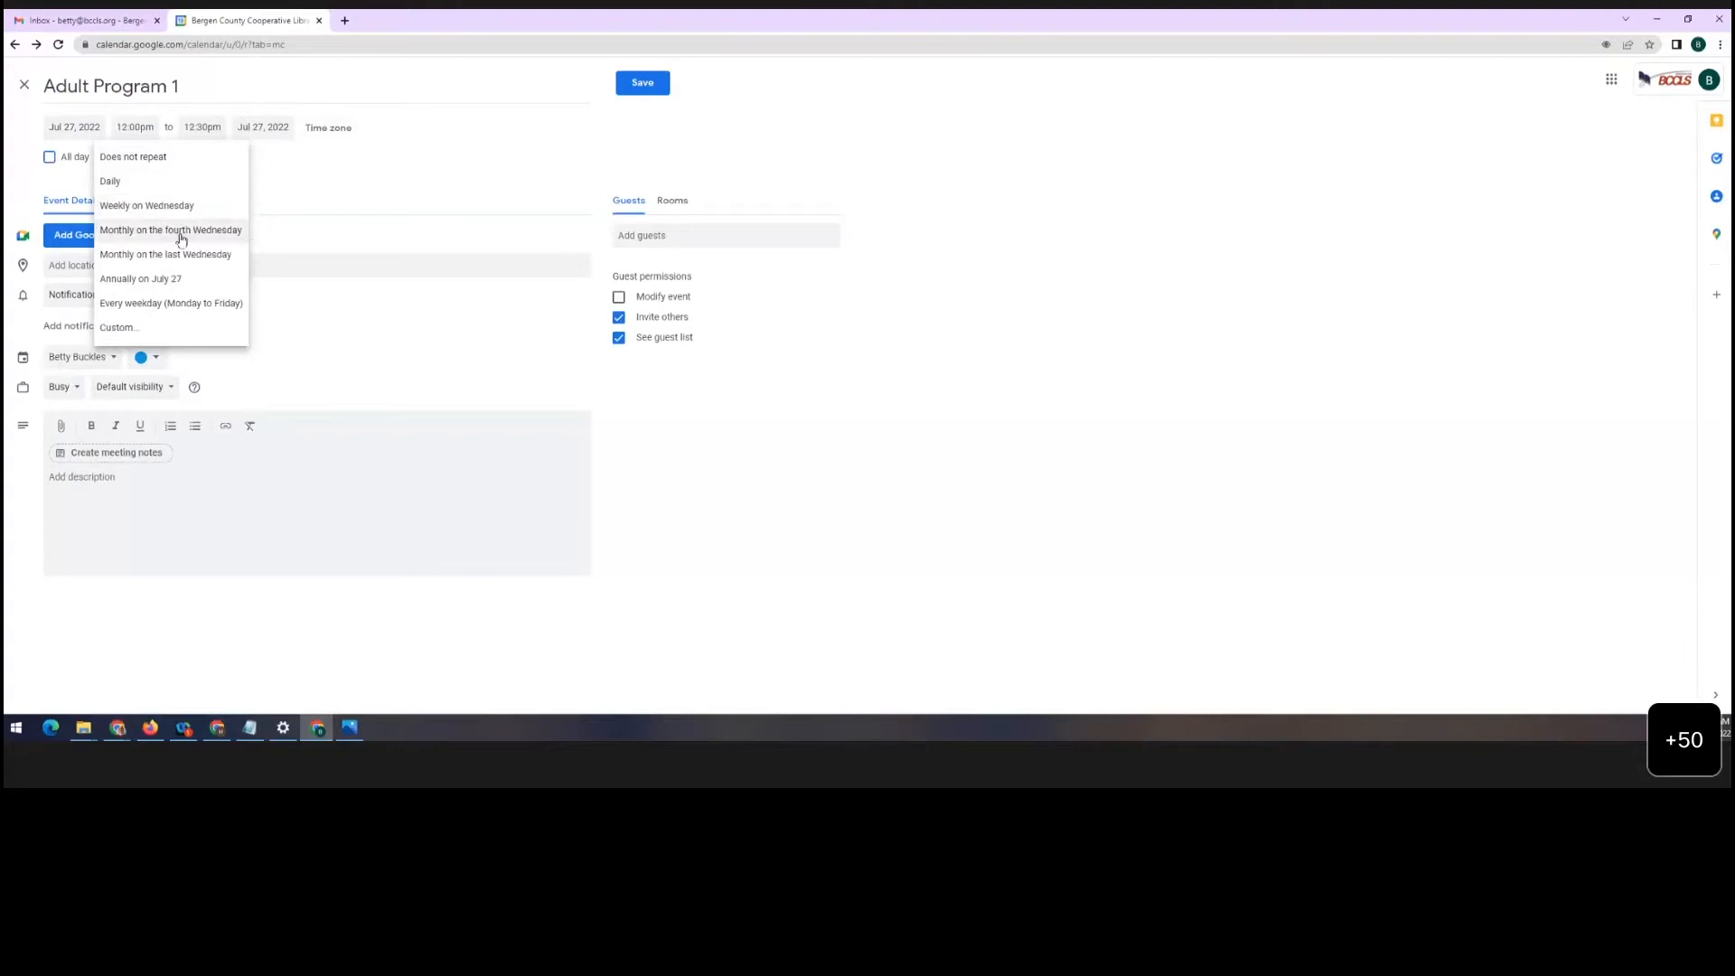
left_click(162, 161)
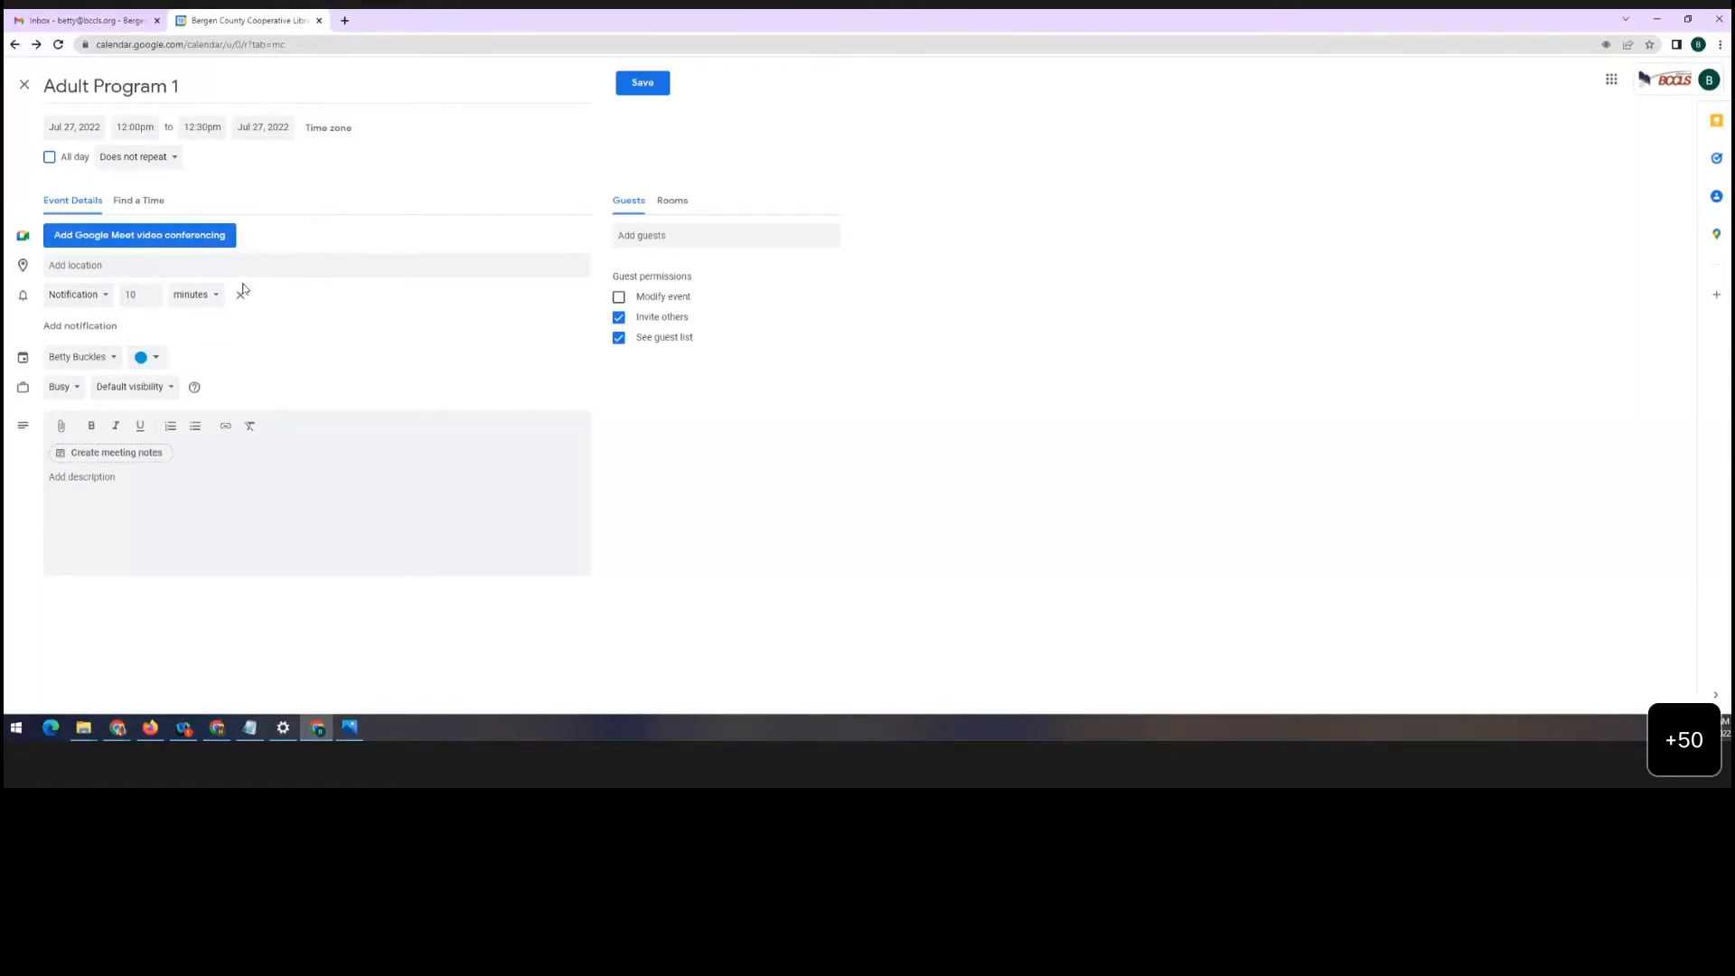
Set the event's location to BCCLS Office and assign it to the Adult Programs calendar, keeping Default visibility
left_click(189, 264)
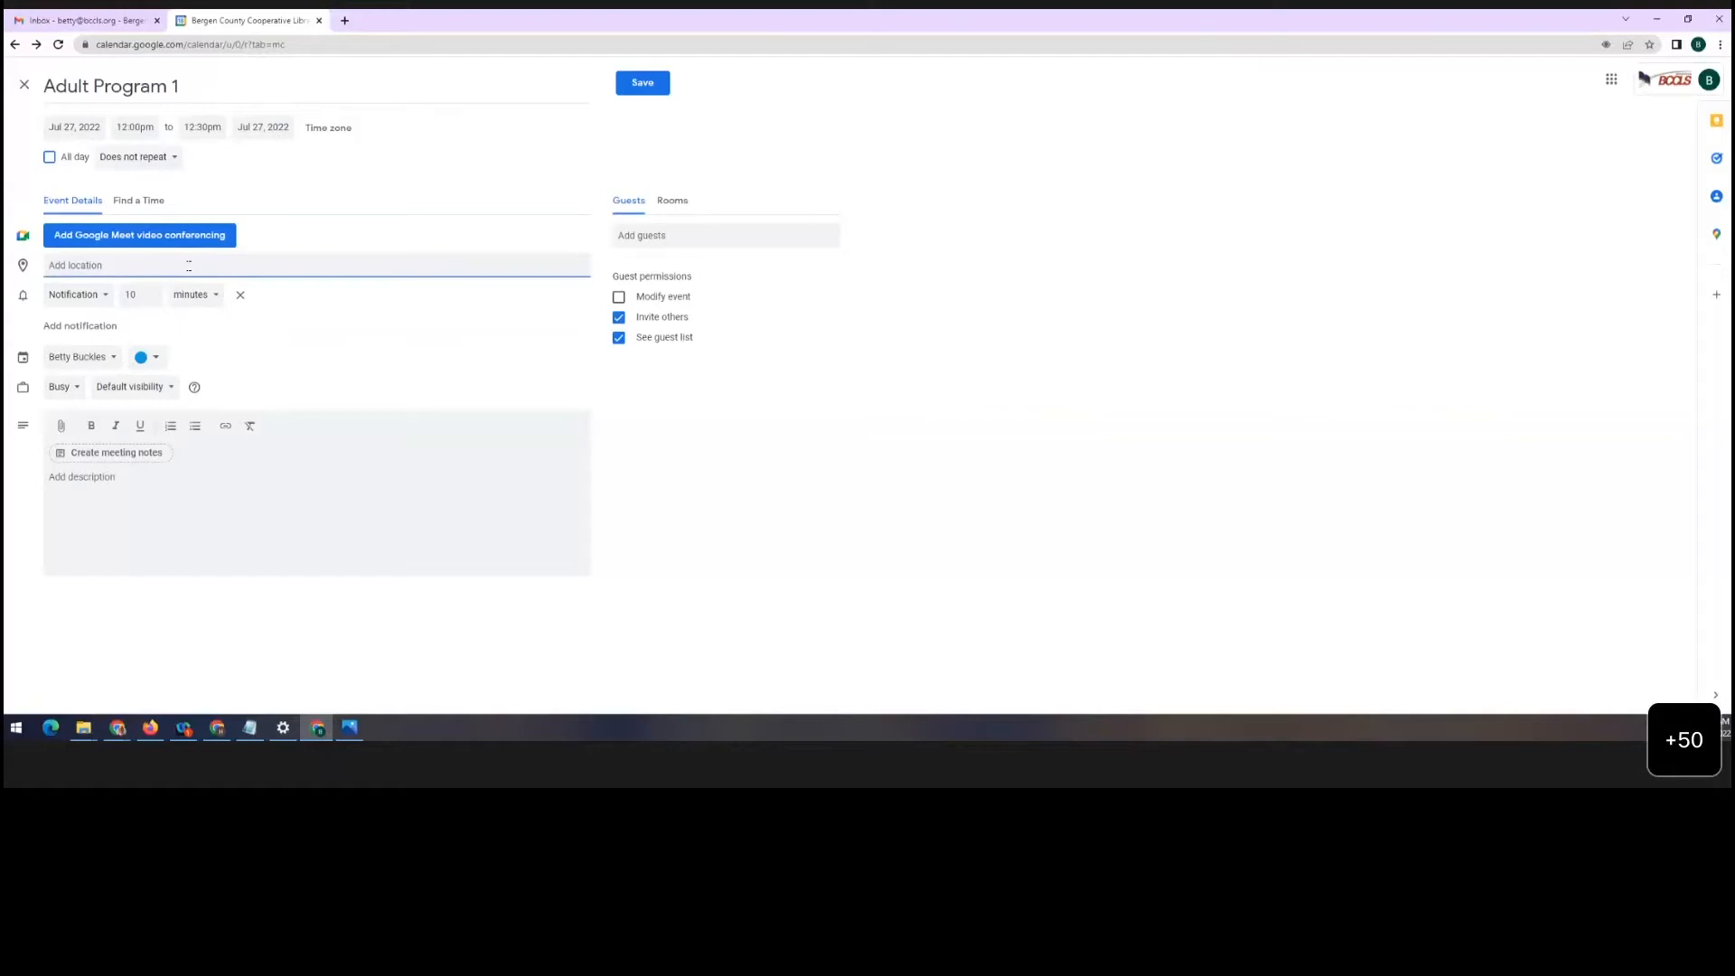
type("BCCL")
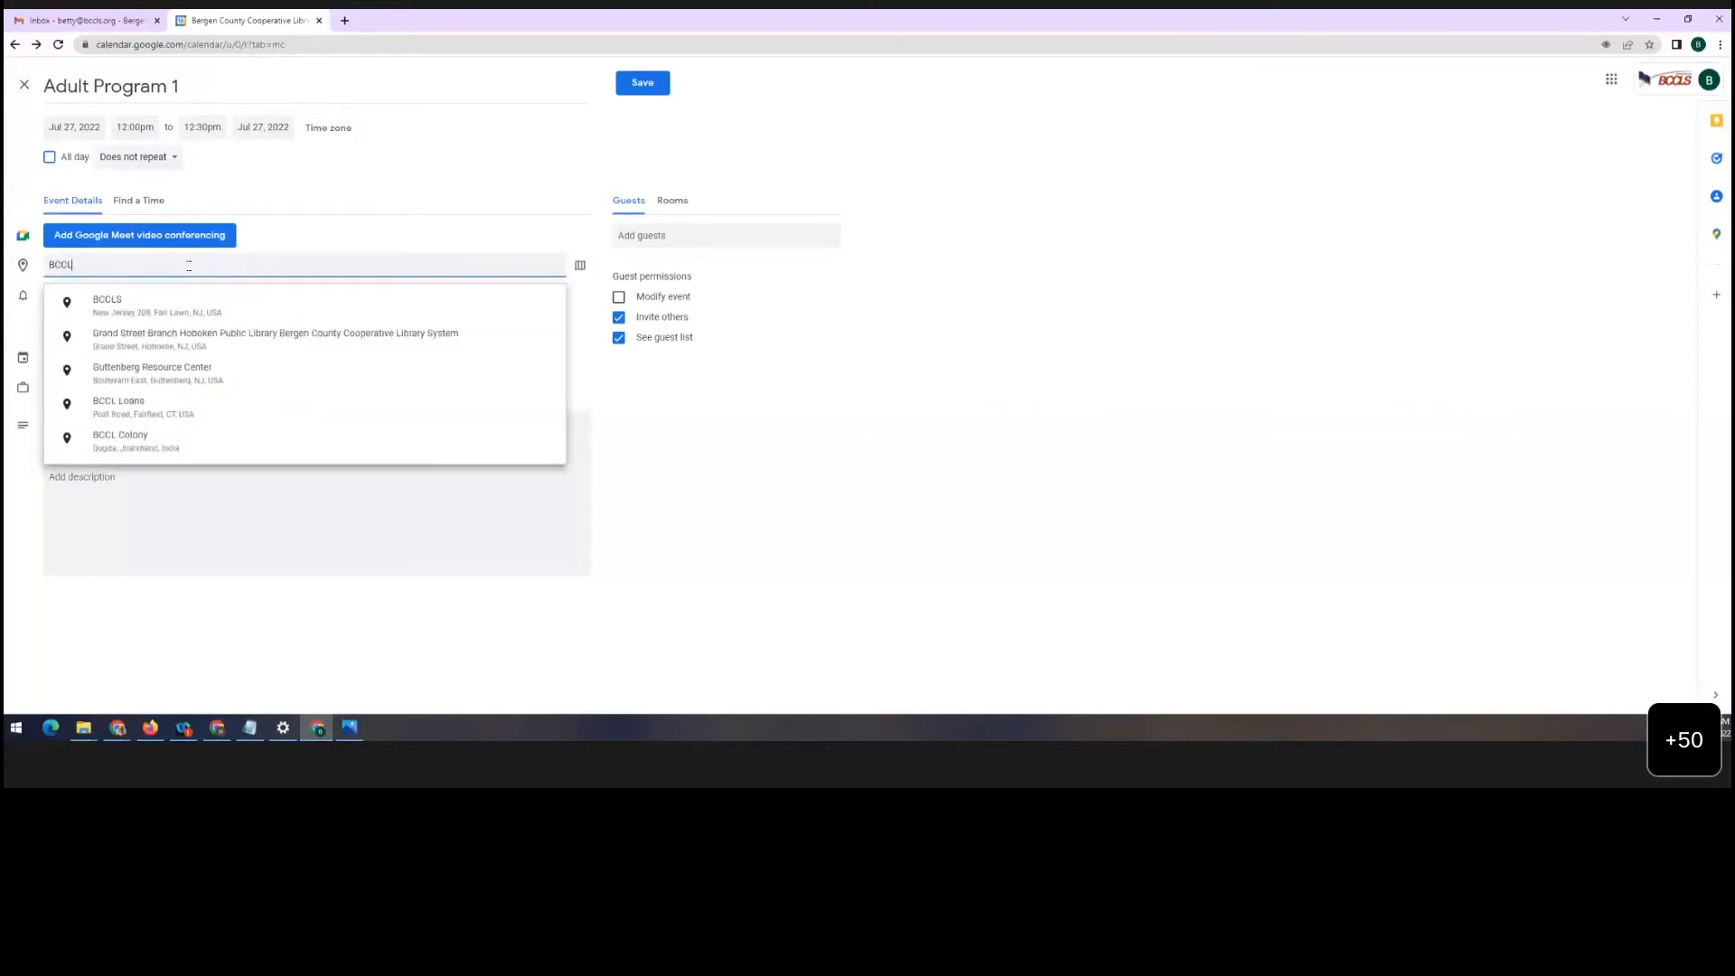
type("S Office")
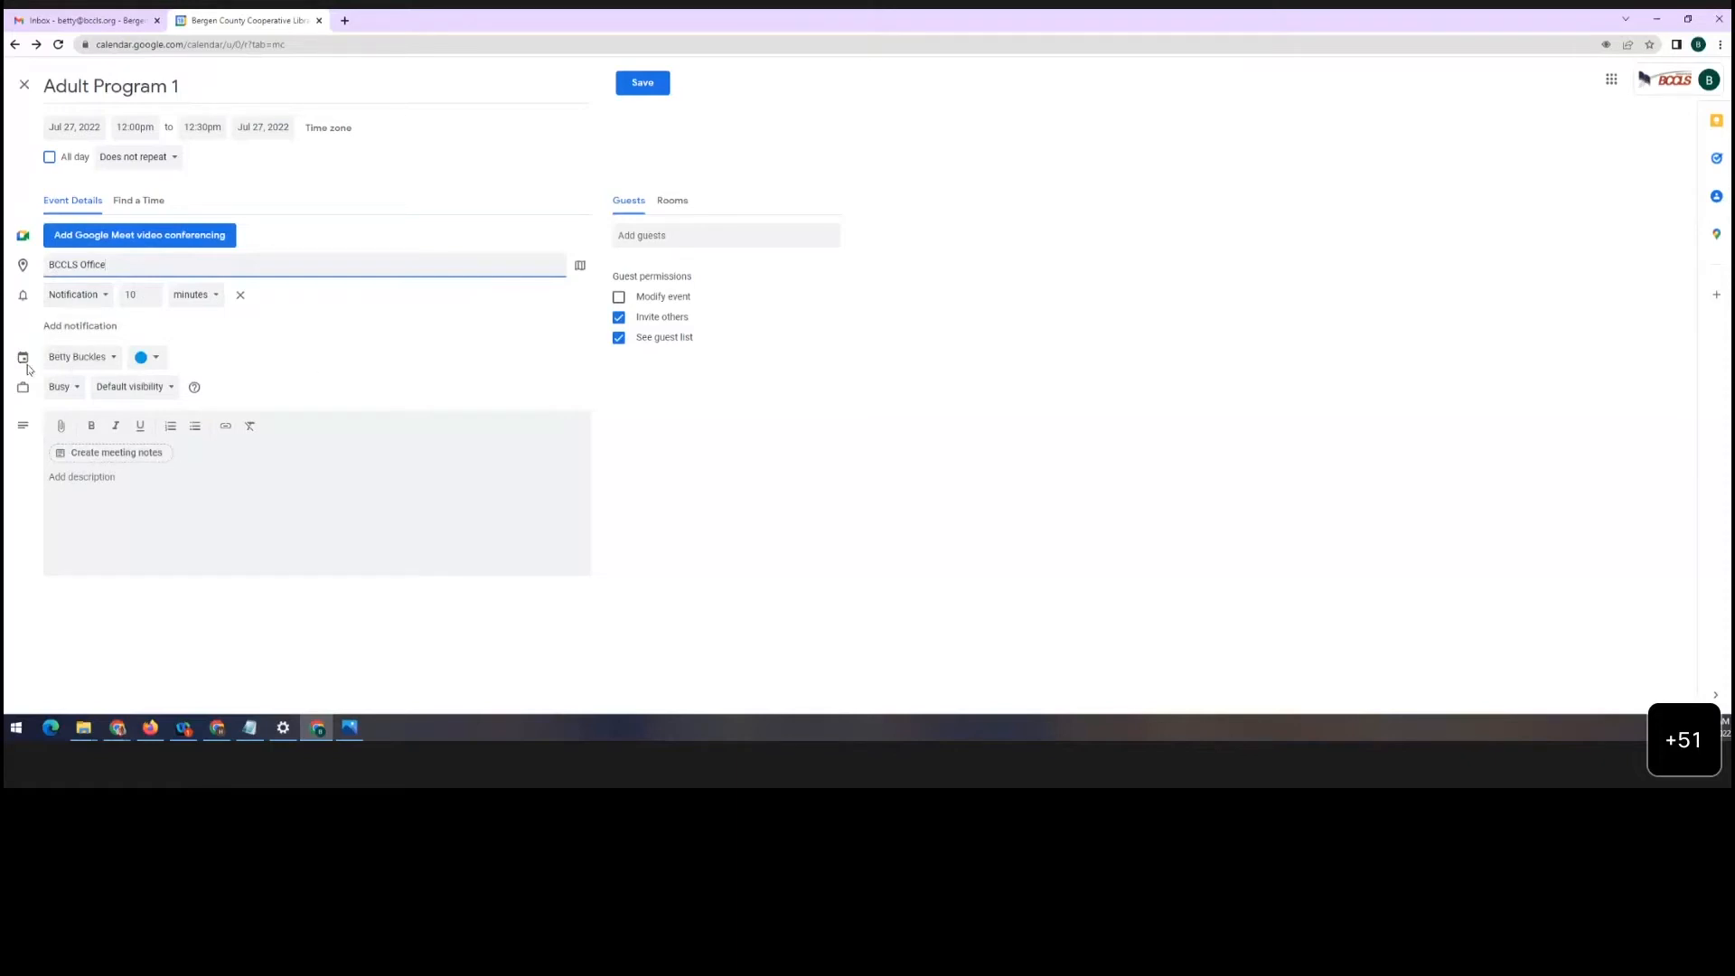
left_click(93, 363)
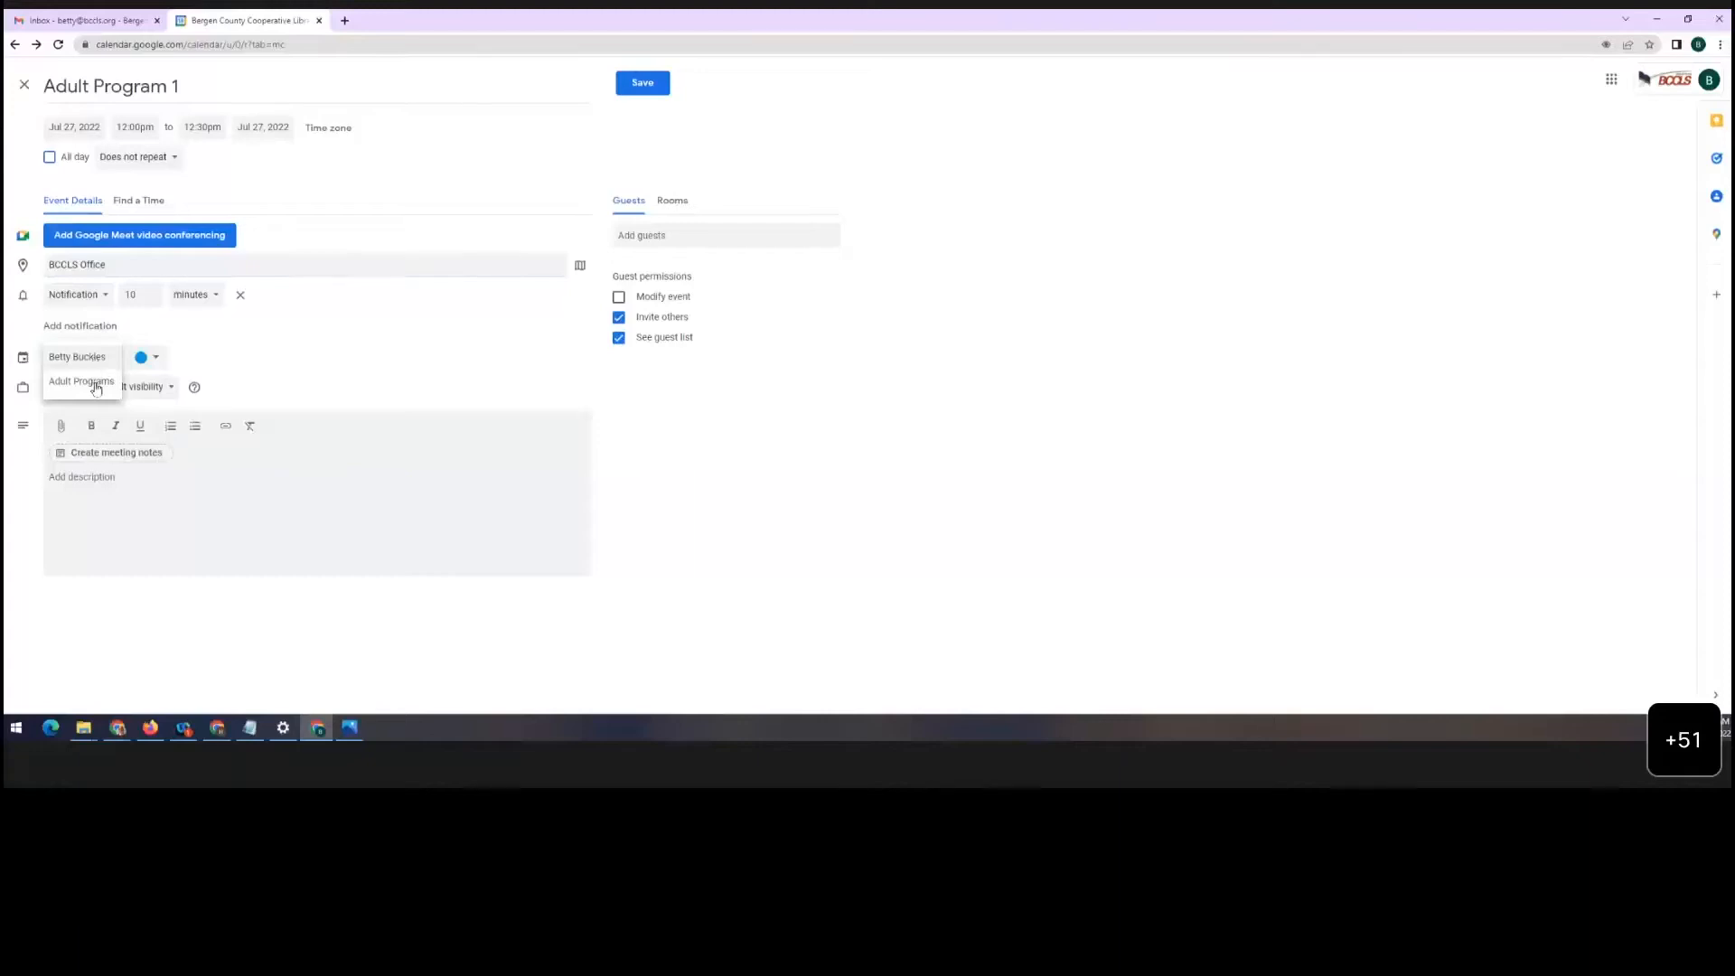
left_click(95, 387)
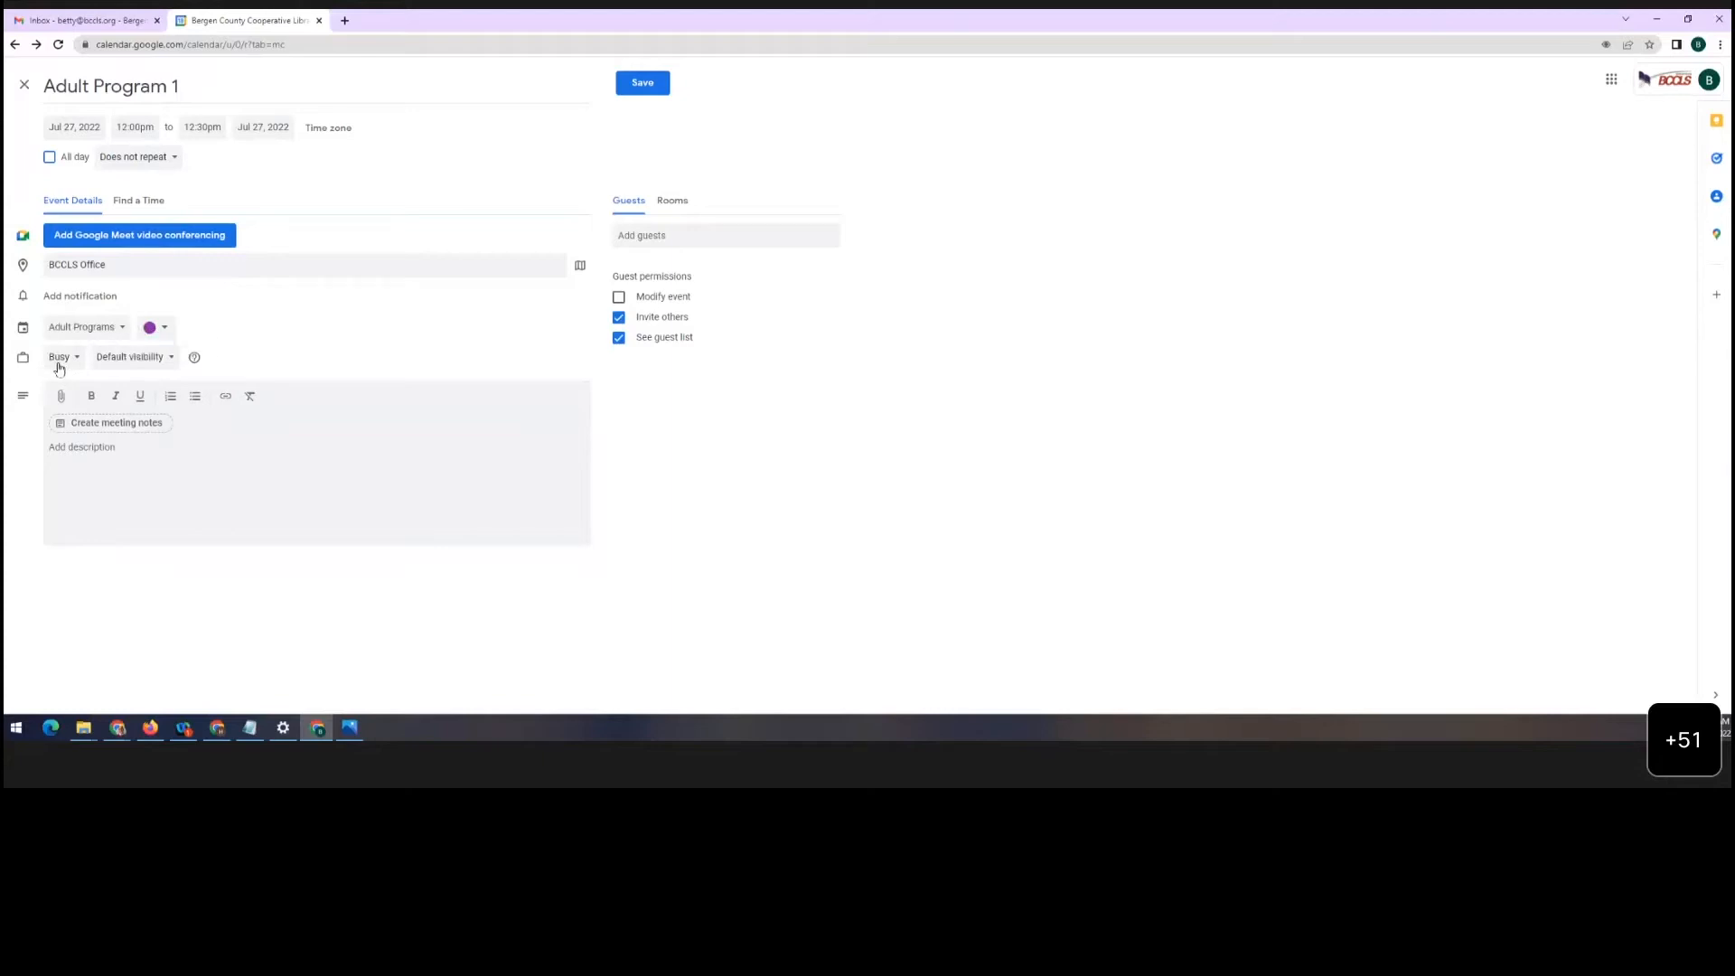
left_click(131, 360)
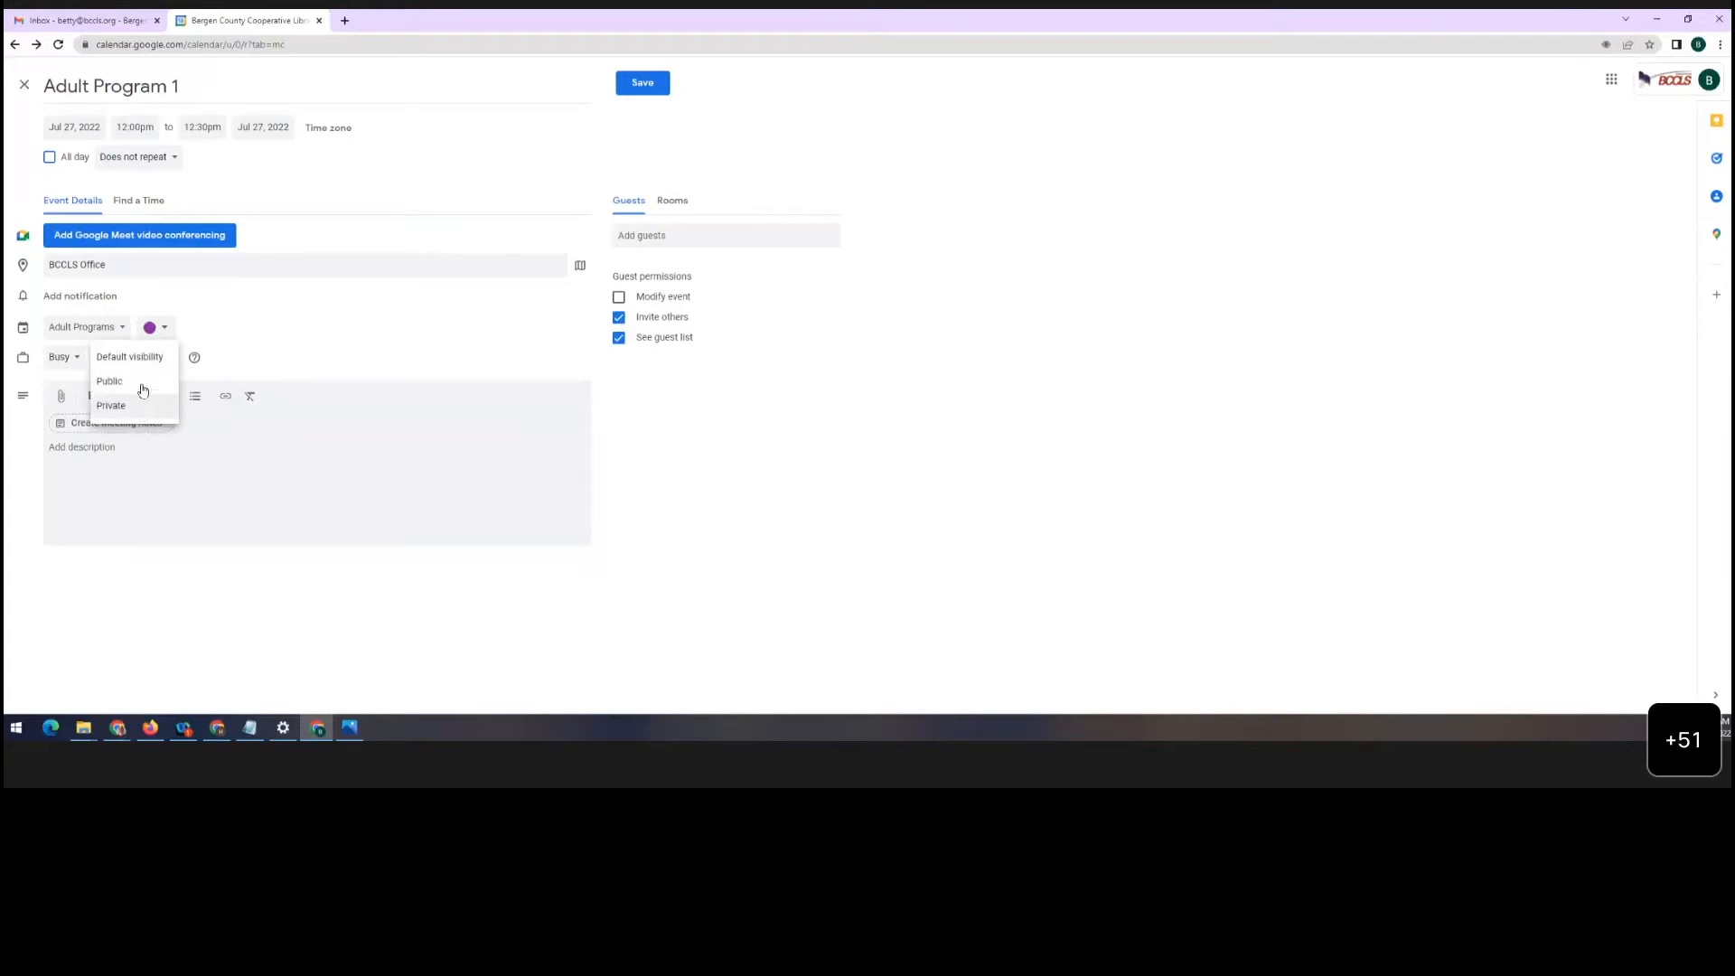
left_click(279, 351)
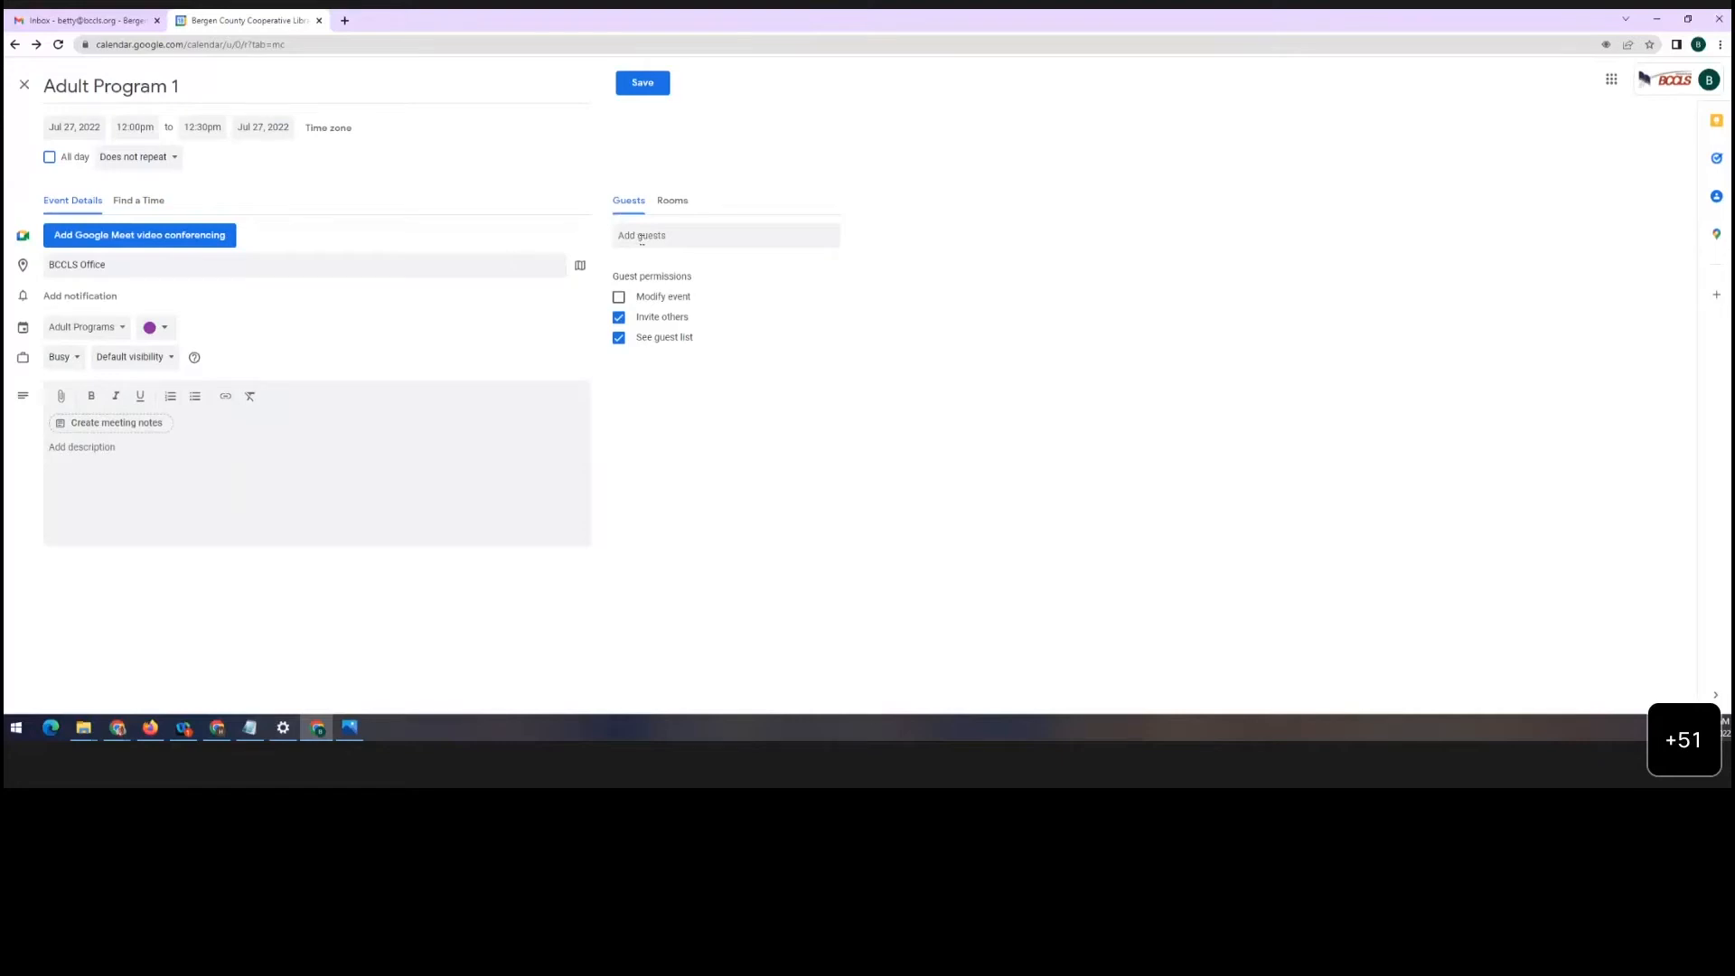
Add the third suggested colleague as a guest and create meeting notes for the event, without attaching a Drive file
left_click(641, 237)
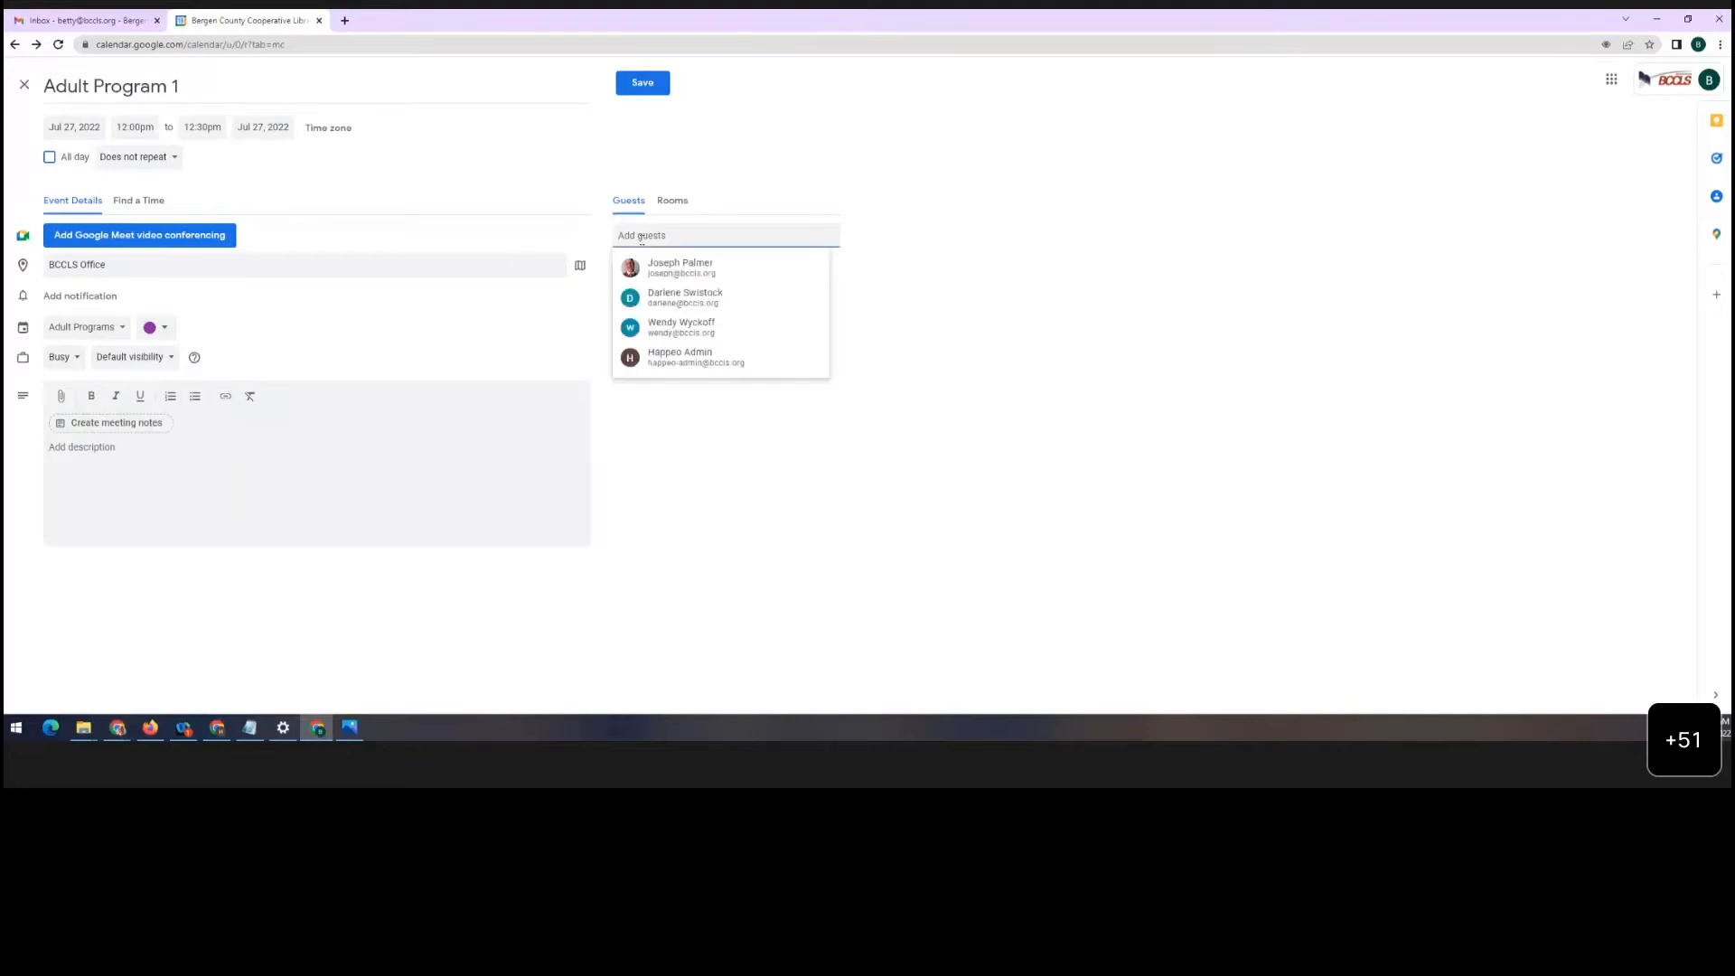
left_click(667, 328)
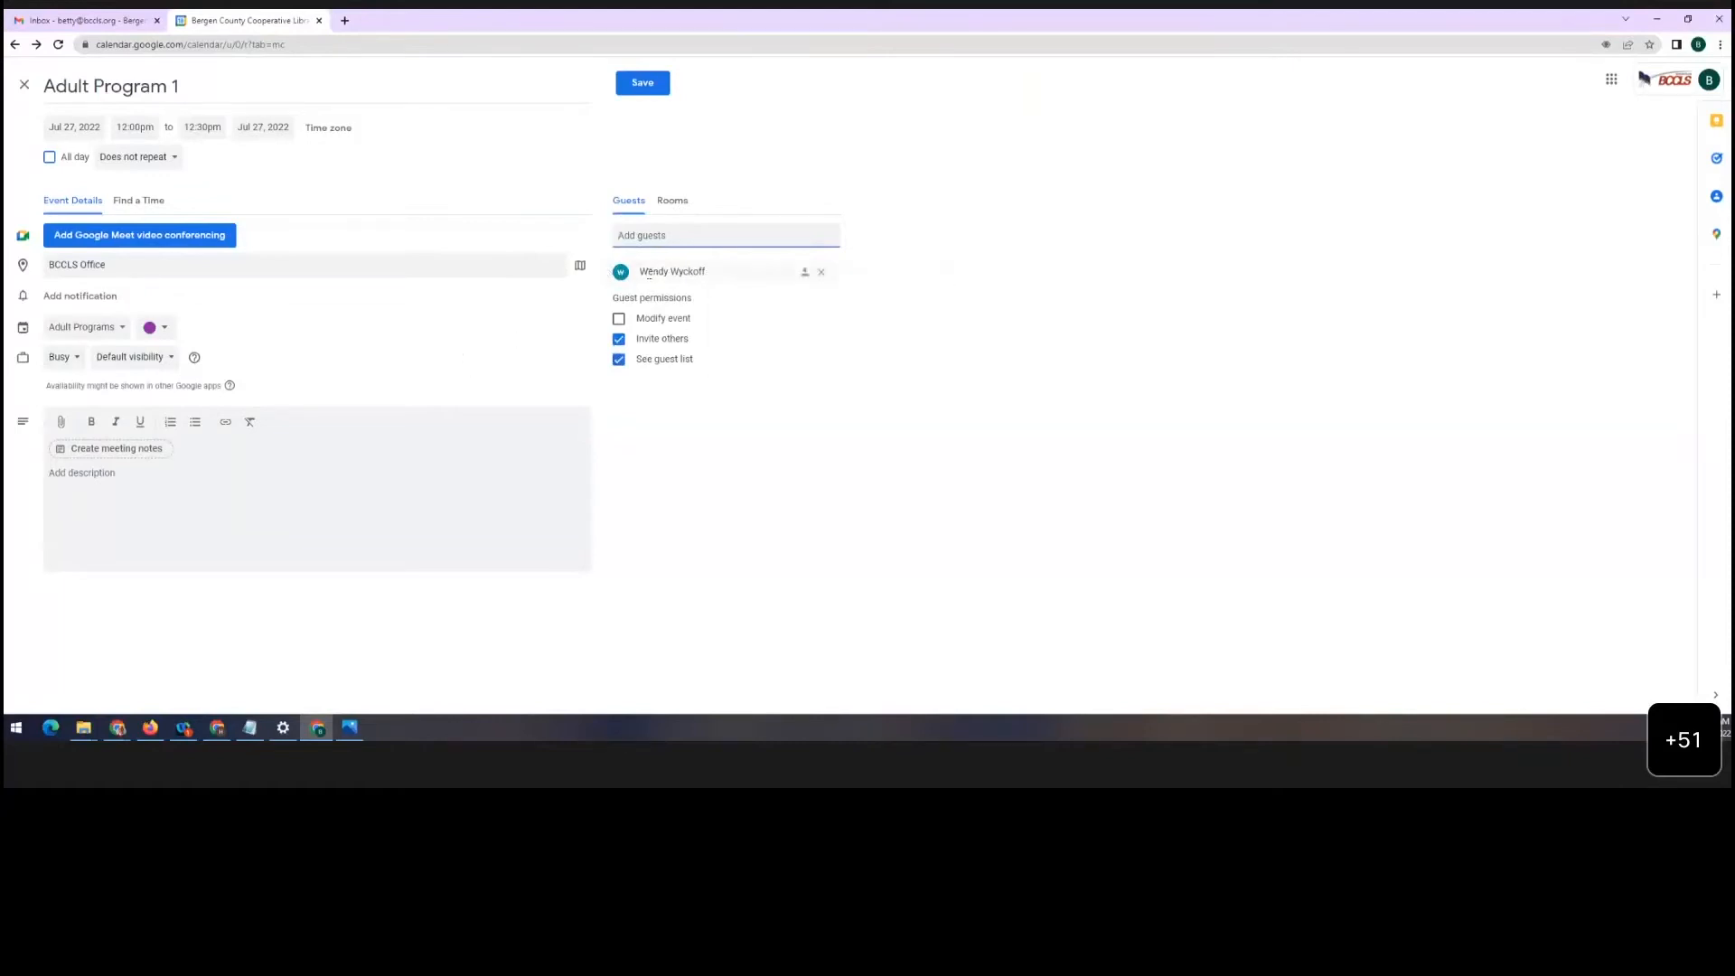
mouse_move(675, 283)
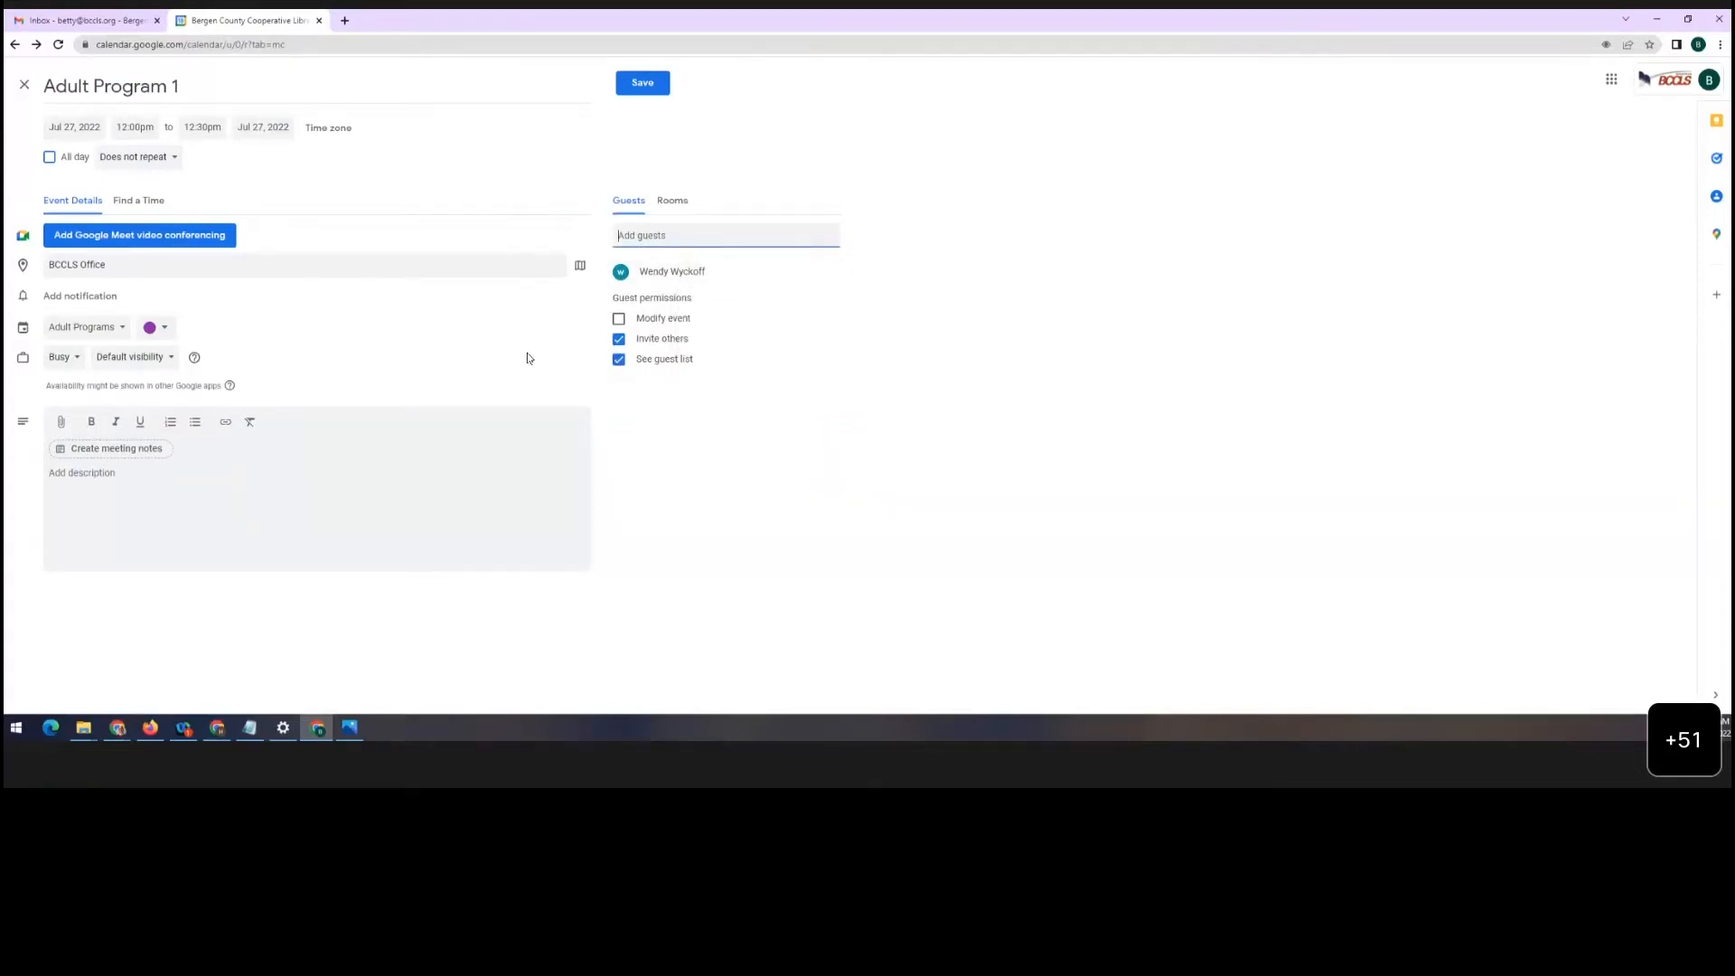
left_click(87, 450)
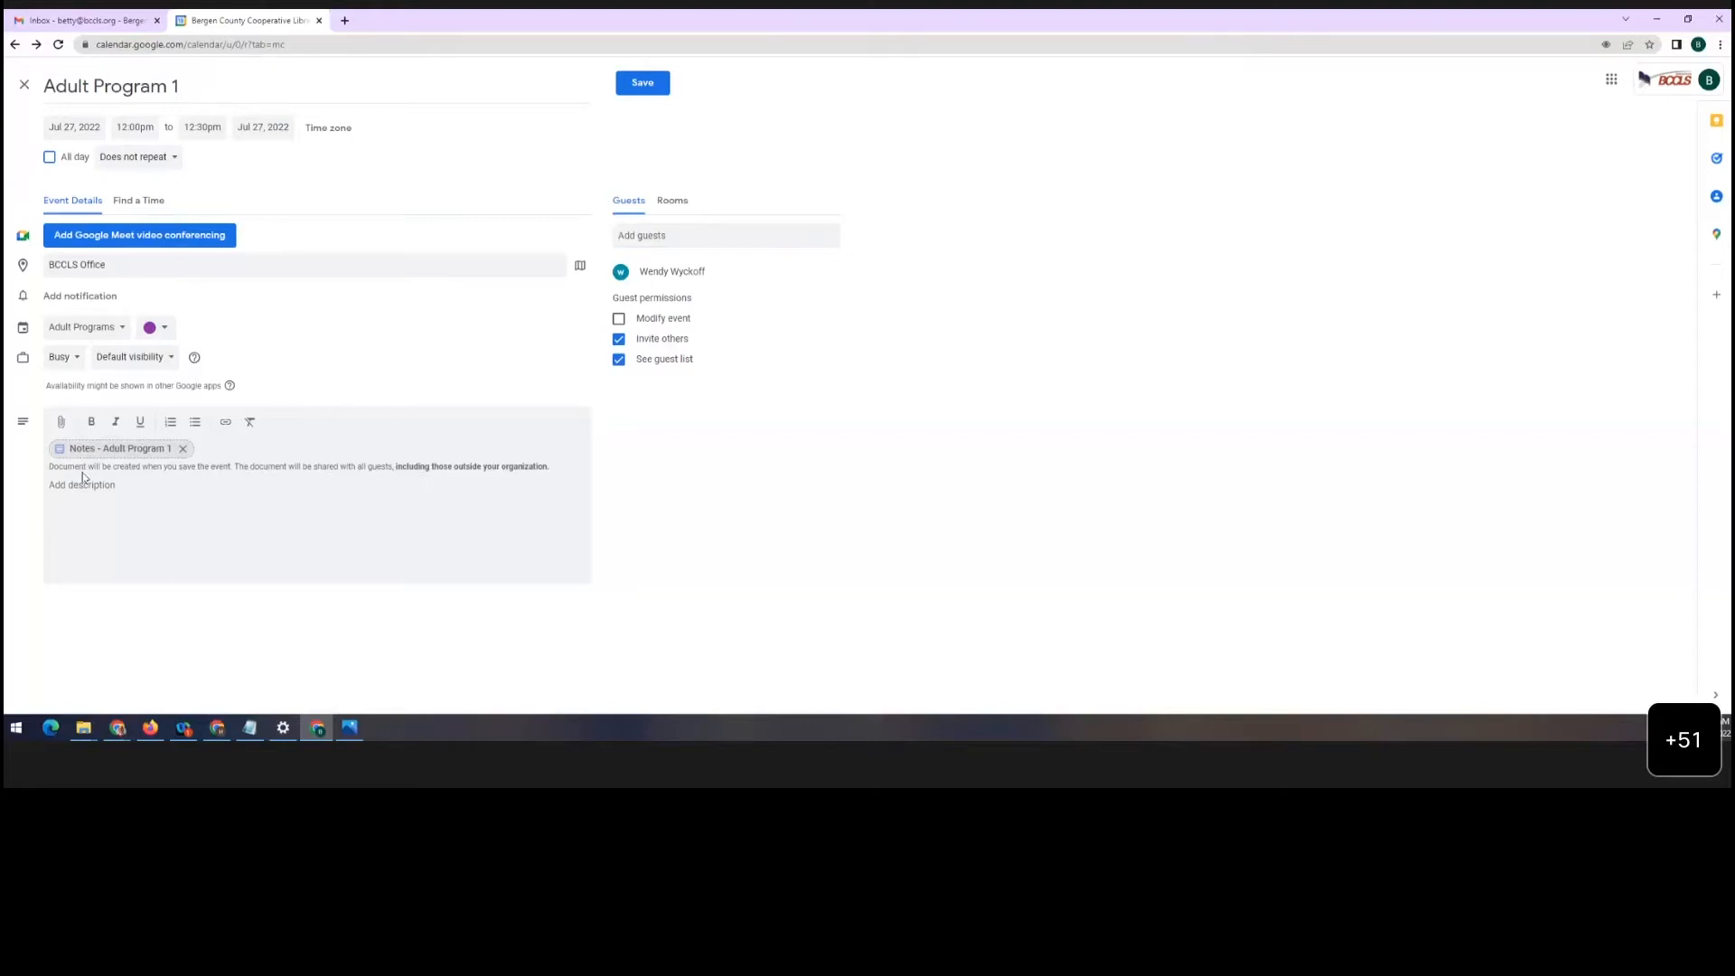
left_click(62, 424)
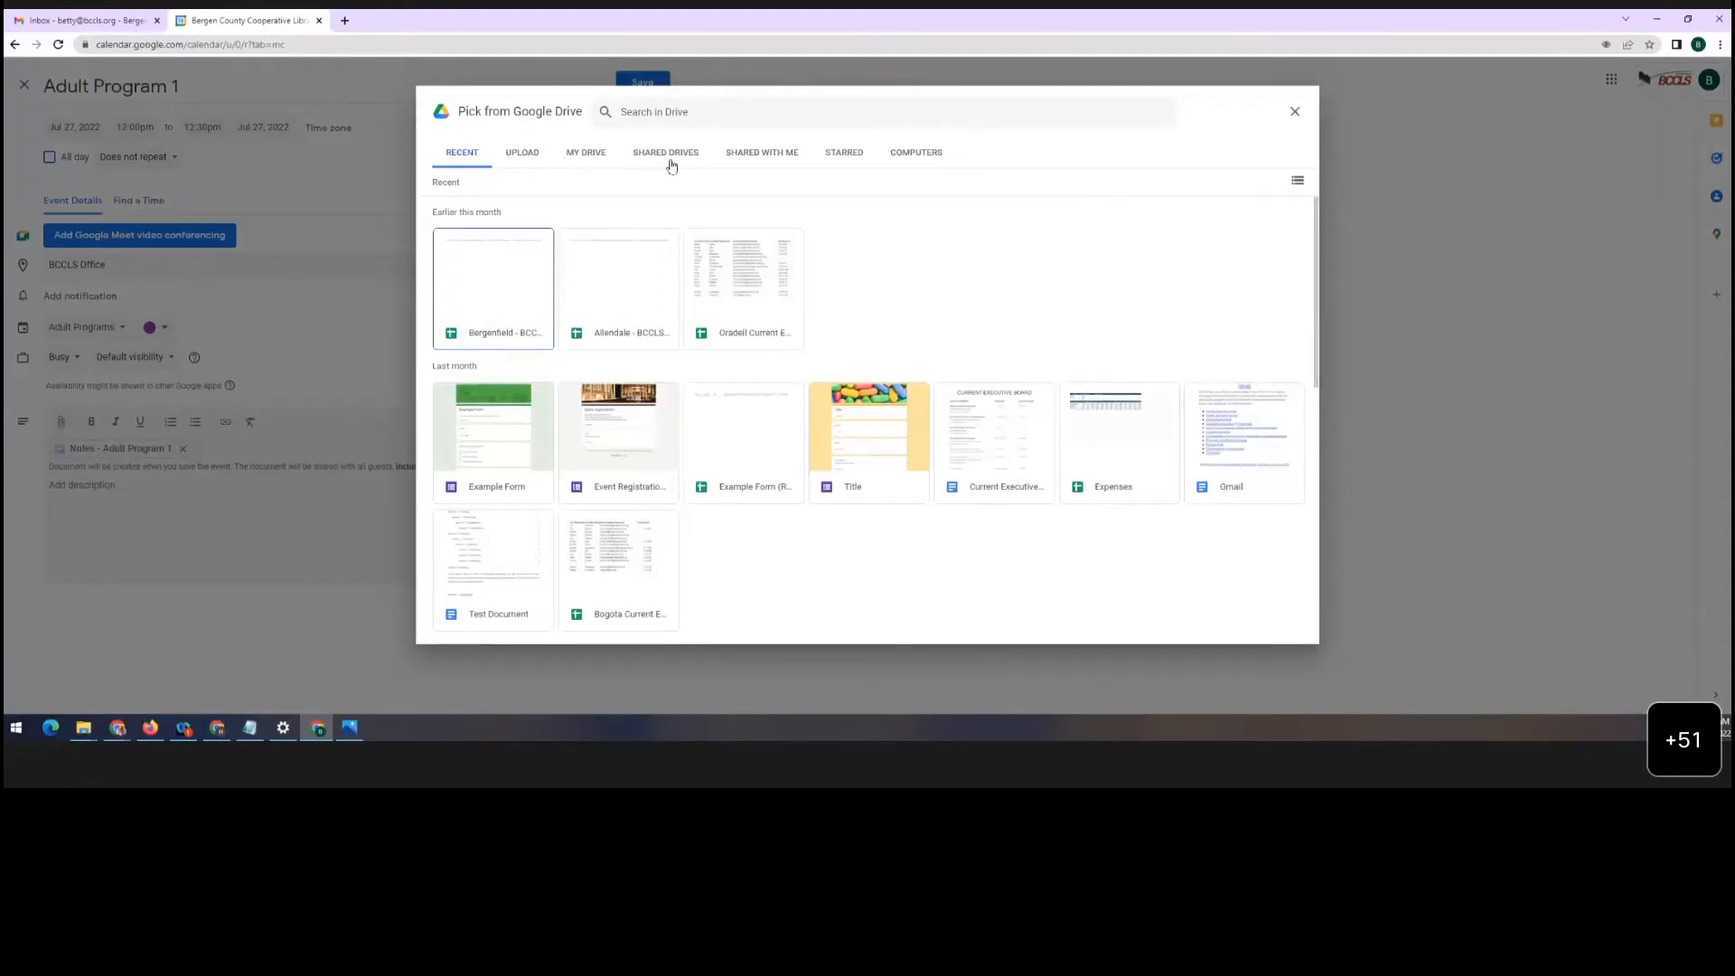
left_click(1291, 110)
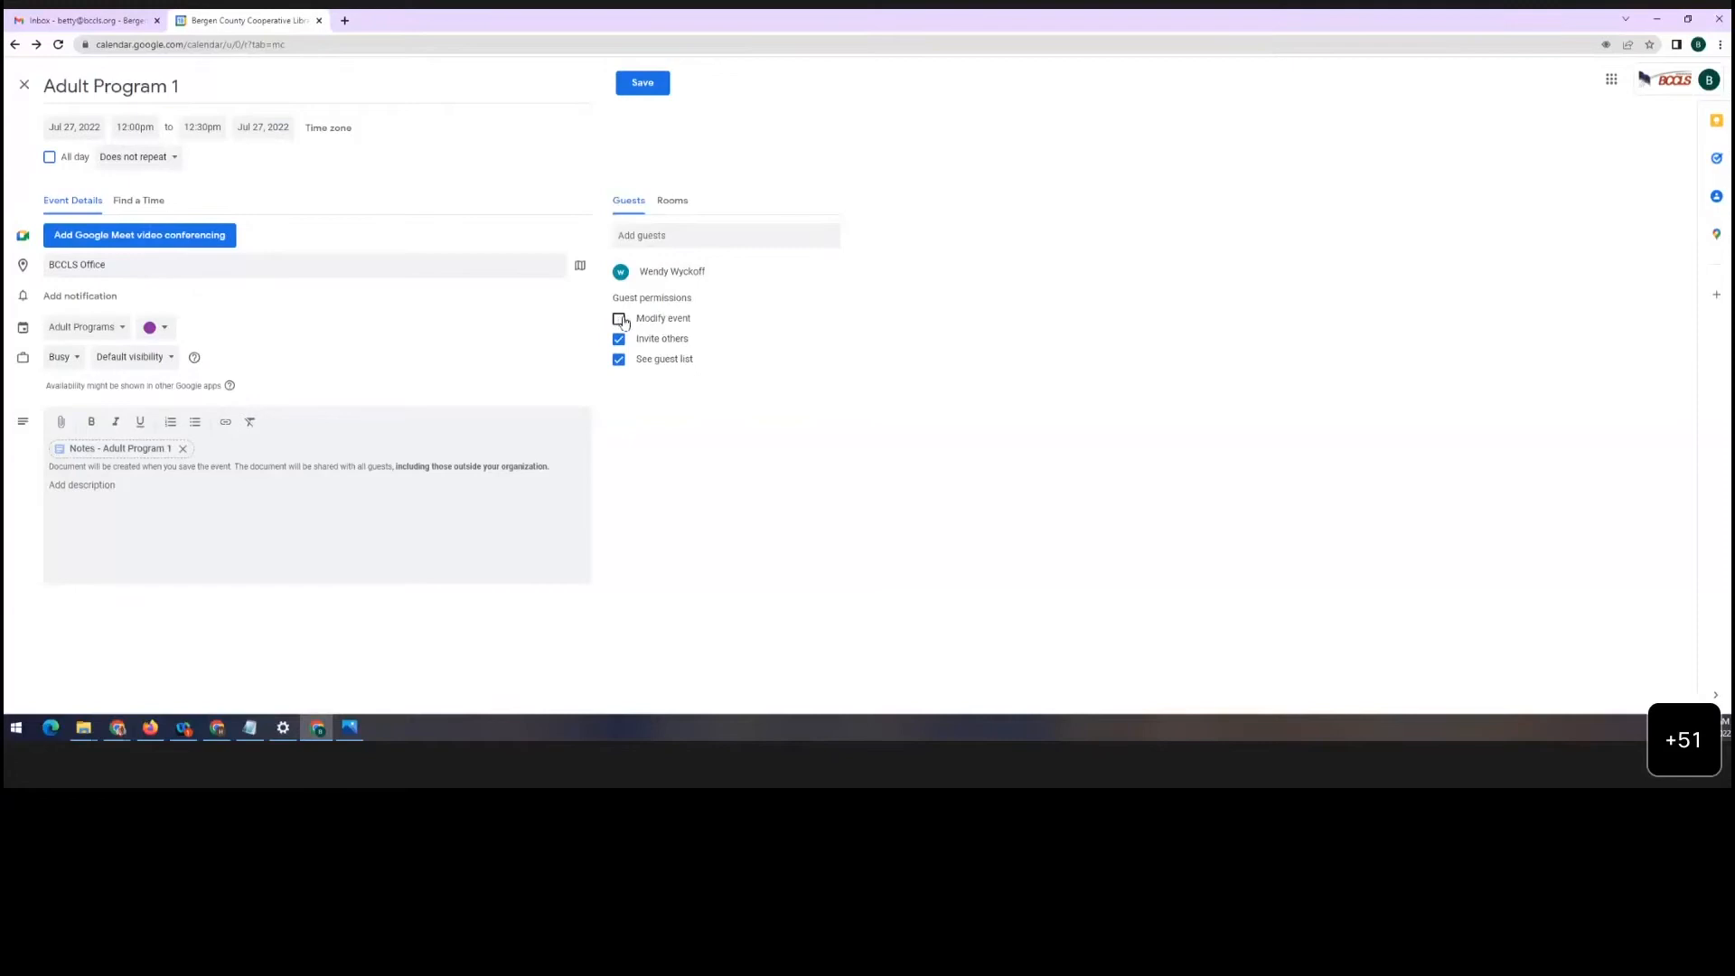
Save Adult Program 1 with the invitation email sent to its guest, and check the event's details in the month view
left_click(642, 84)
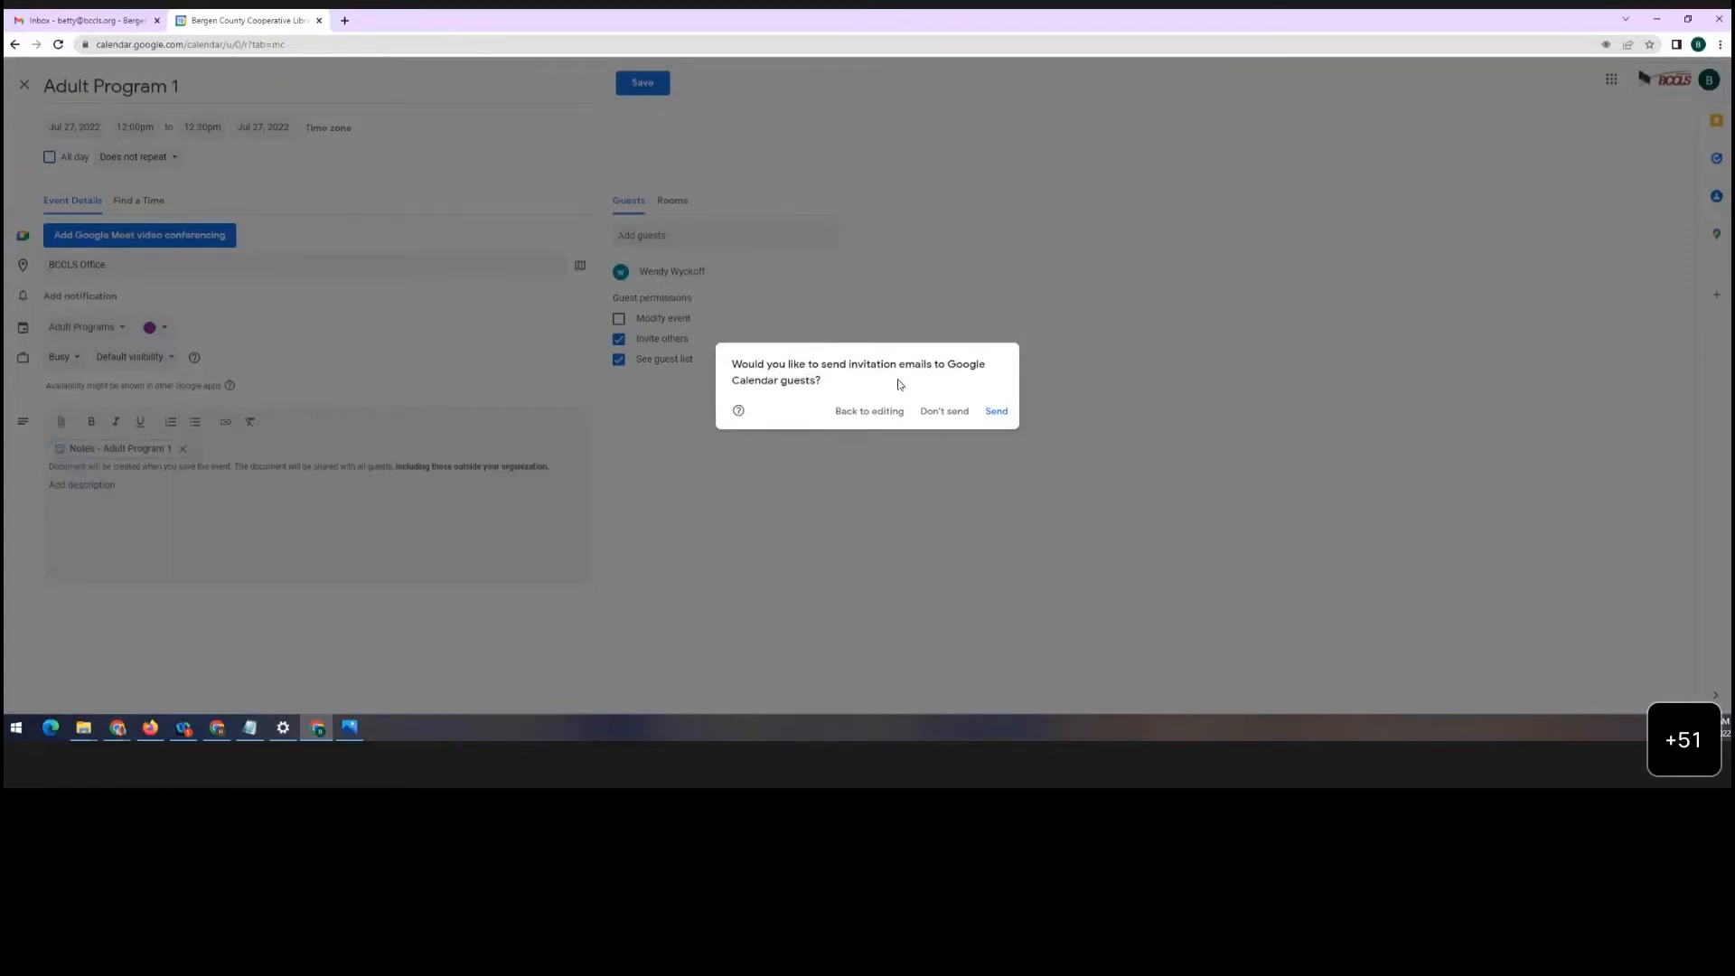
left_click(998, 413)
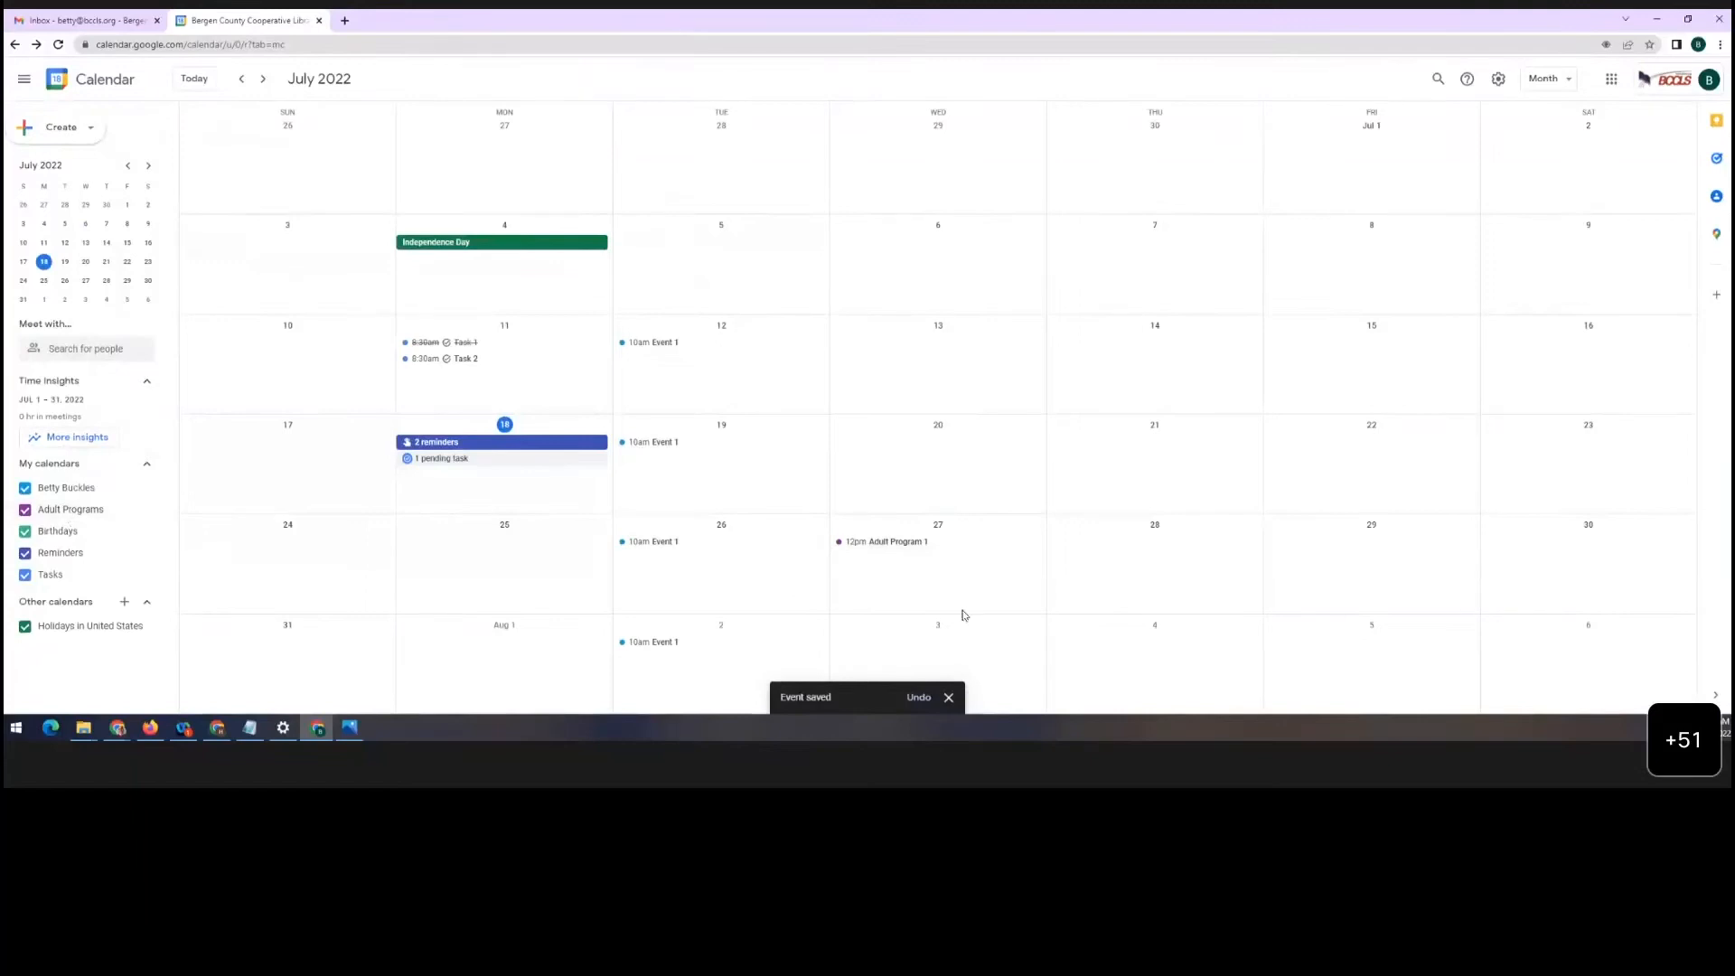
left_click(882, 540)
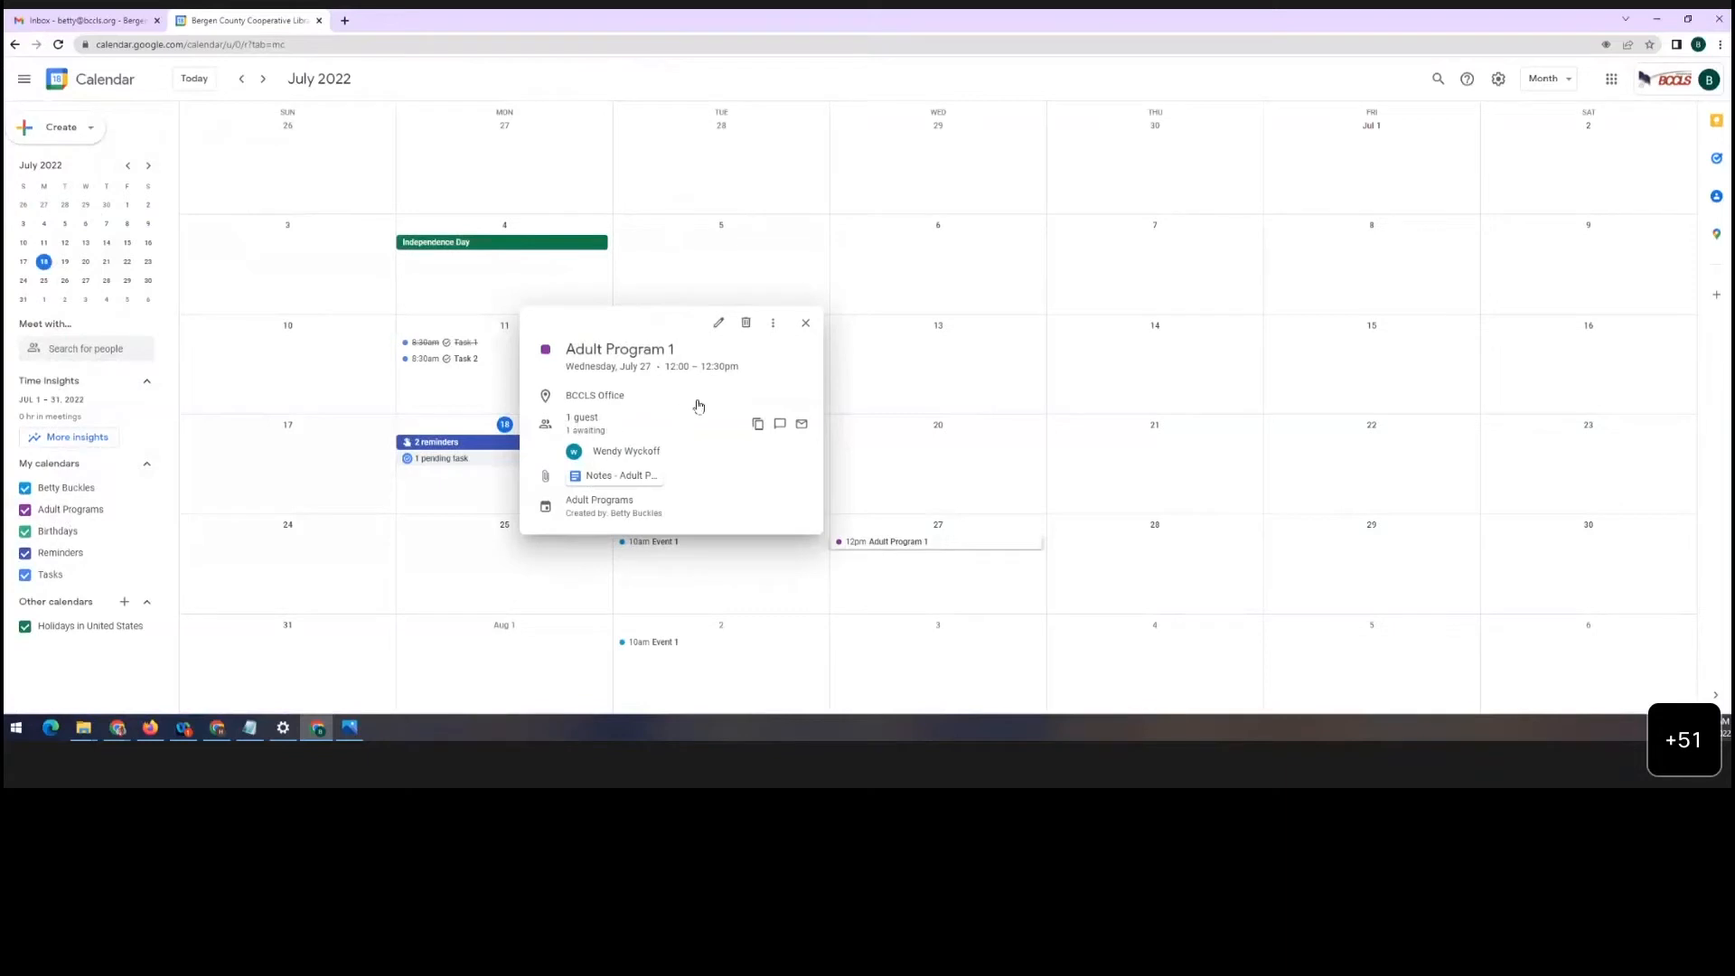
left_click(877, 350)
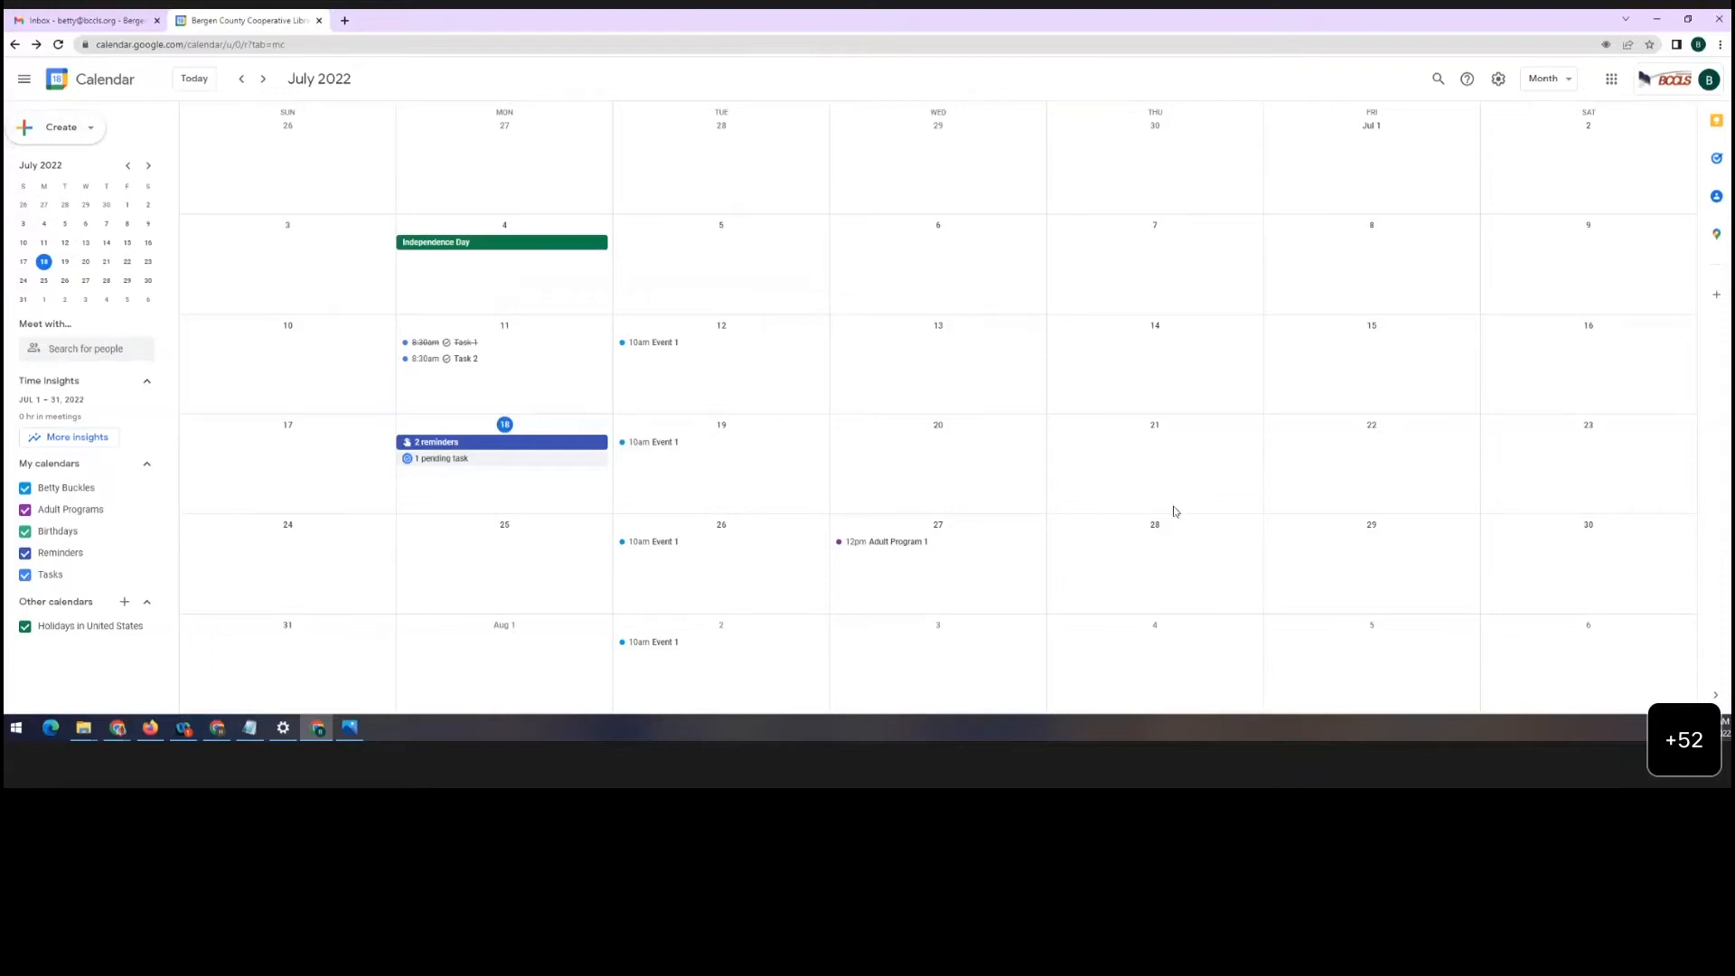
Create a timed event titled Adult Programs 2 on July 21, 2022, from 11:30am to 12:30pm
left_click(1096, 443)
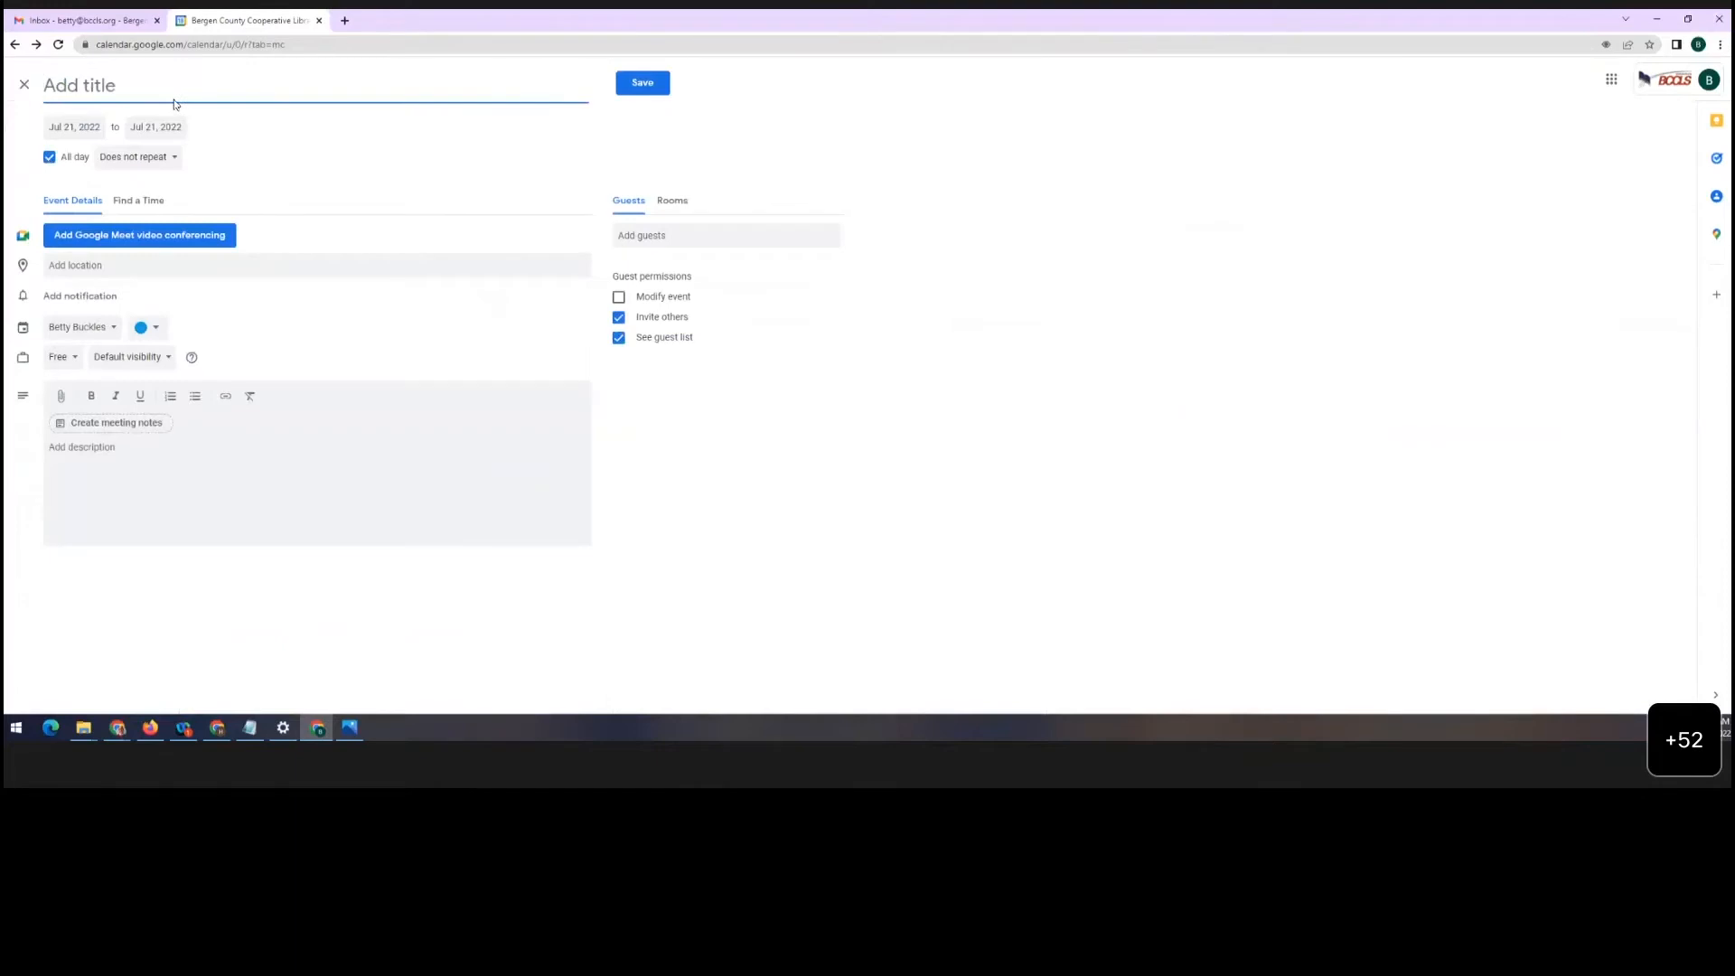
type("Adult Programs 2")
left_click(50, 158)
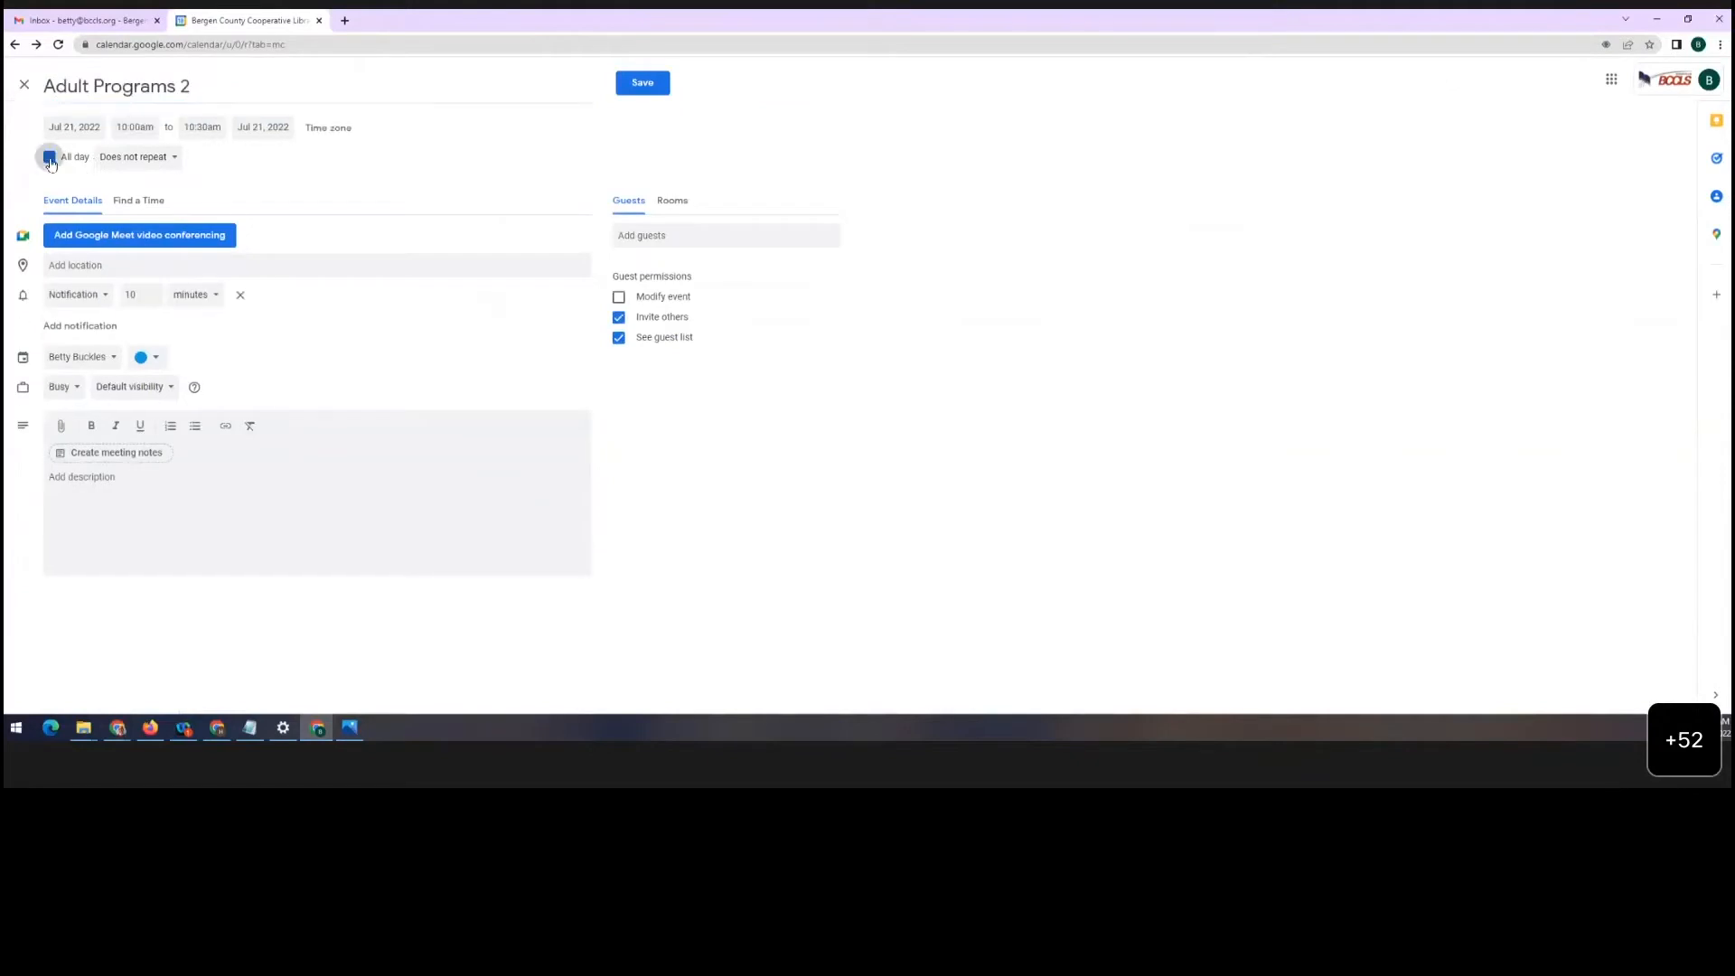
left_click(149, 127)
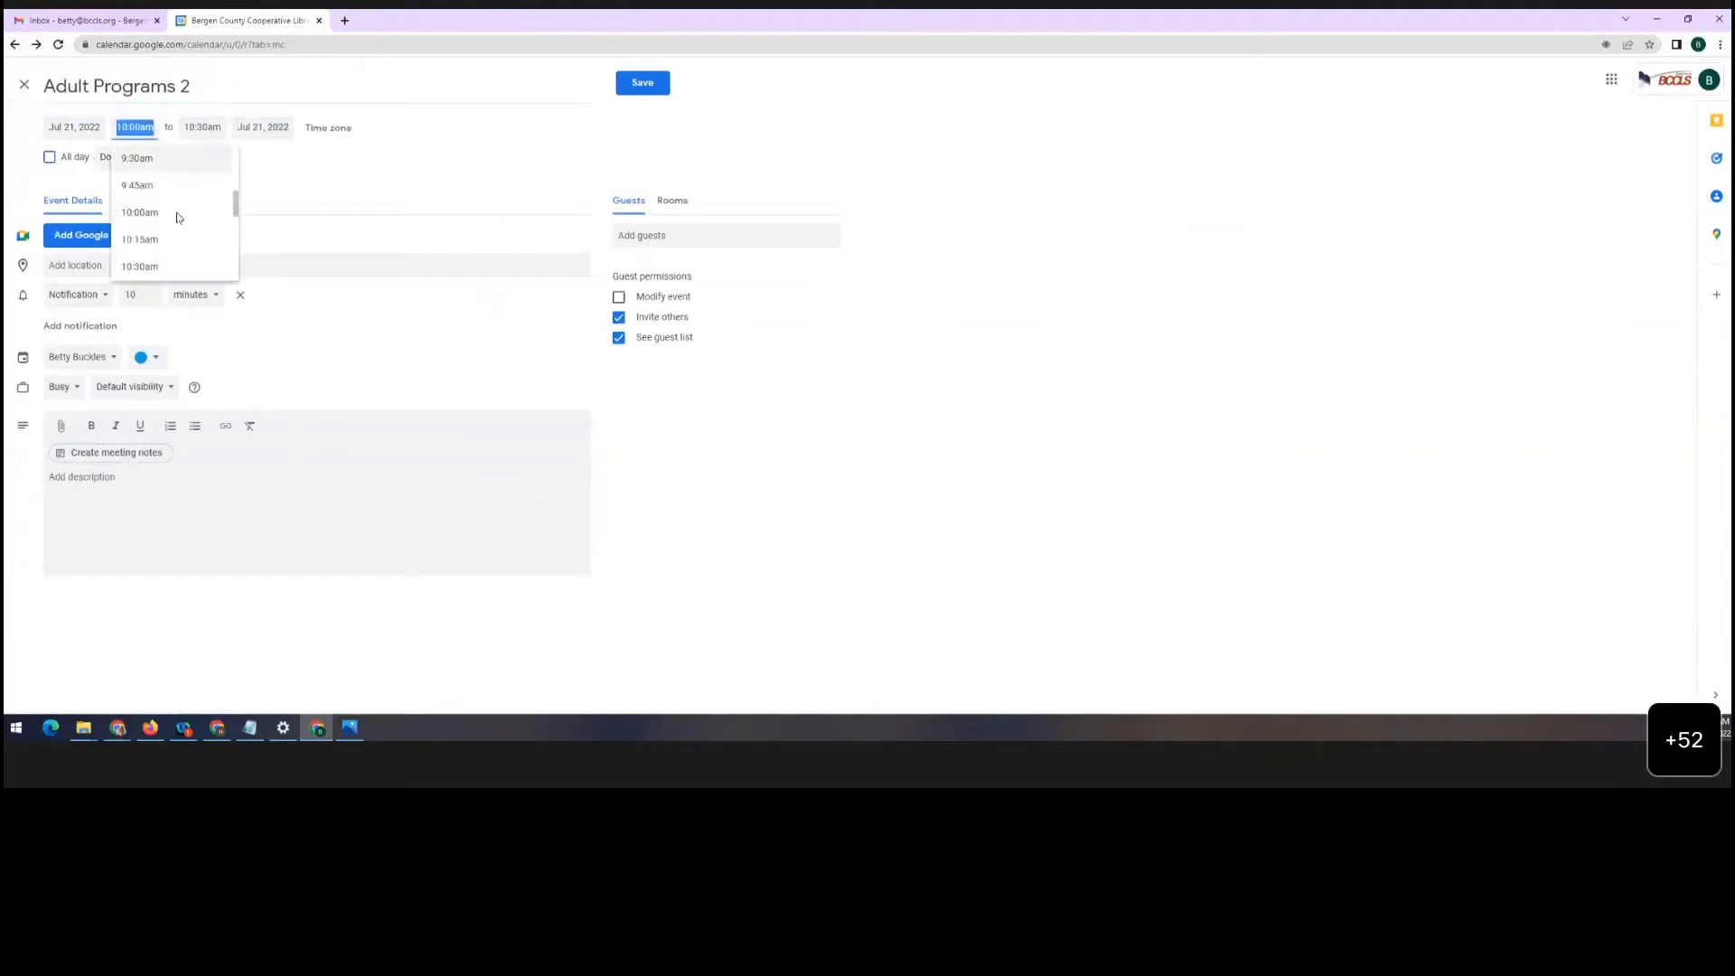
left_click(161, 240)
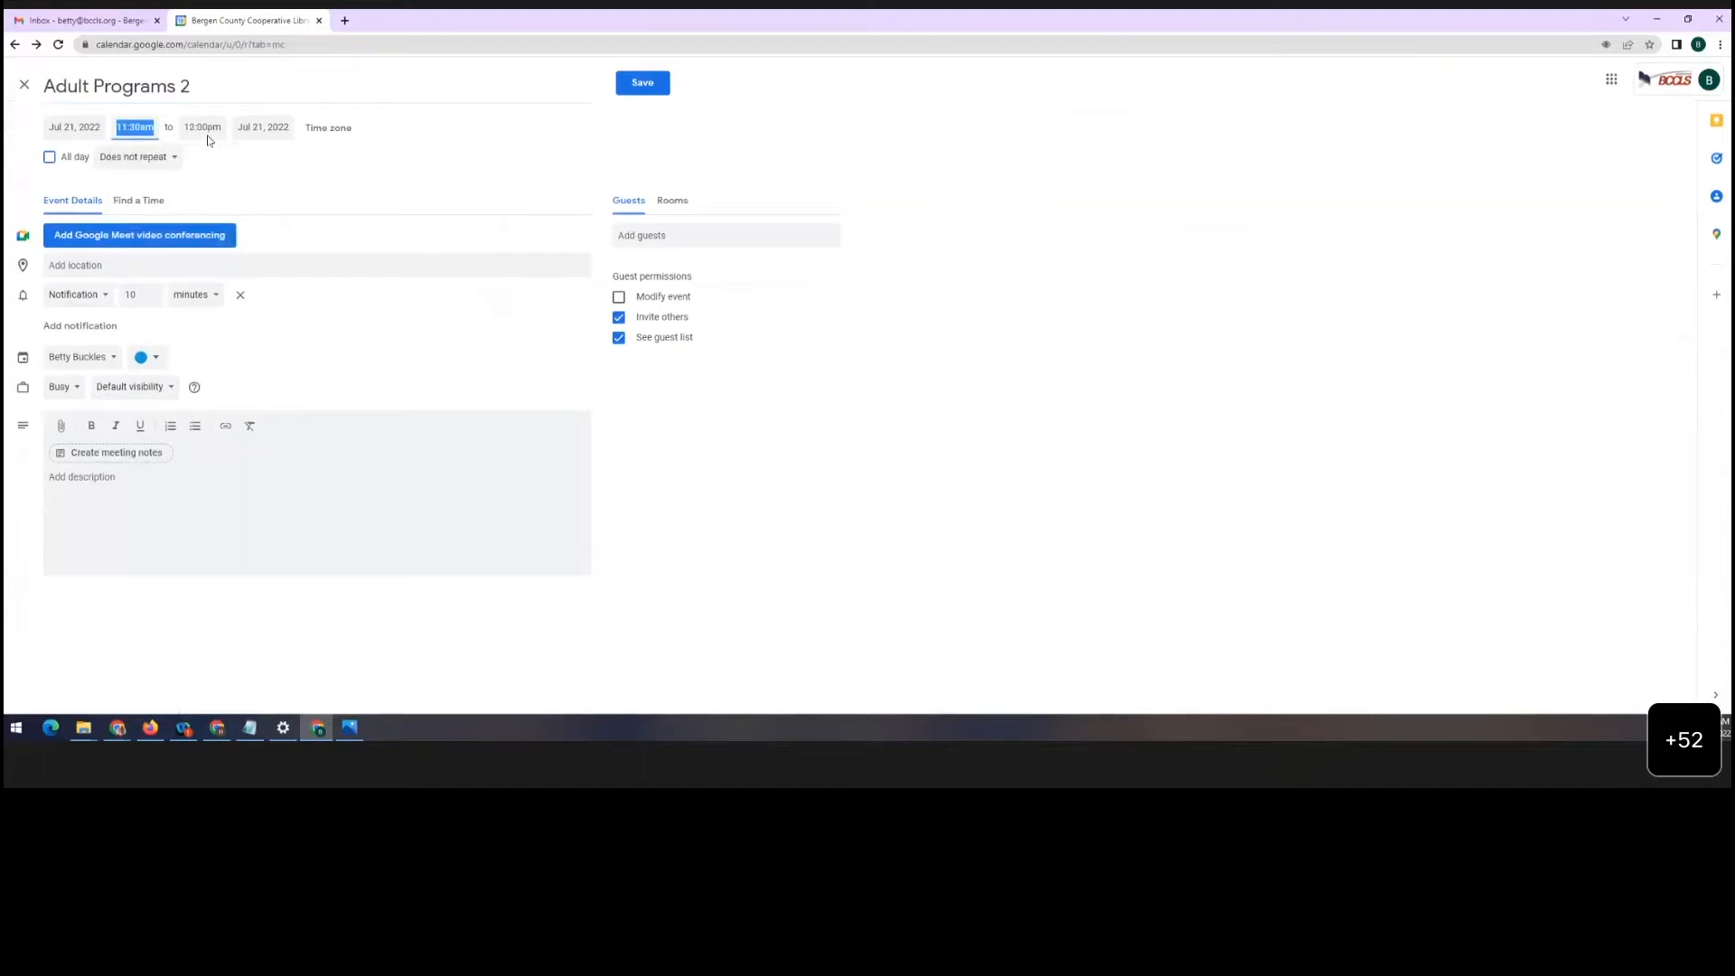
left_click(203, 129)
left_click(222, 267)
Make Adult Programs 2 repeat monthly on the third Thursday and add Google Meet video conferencing to it
left_click(140, 163)
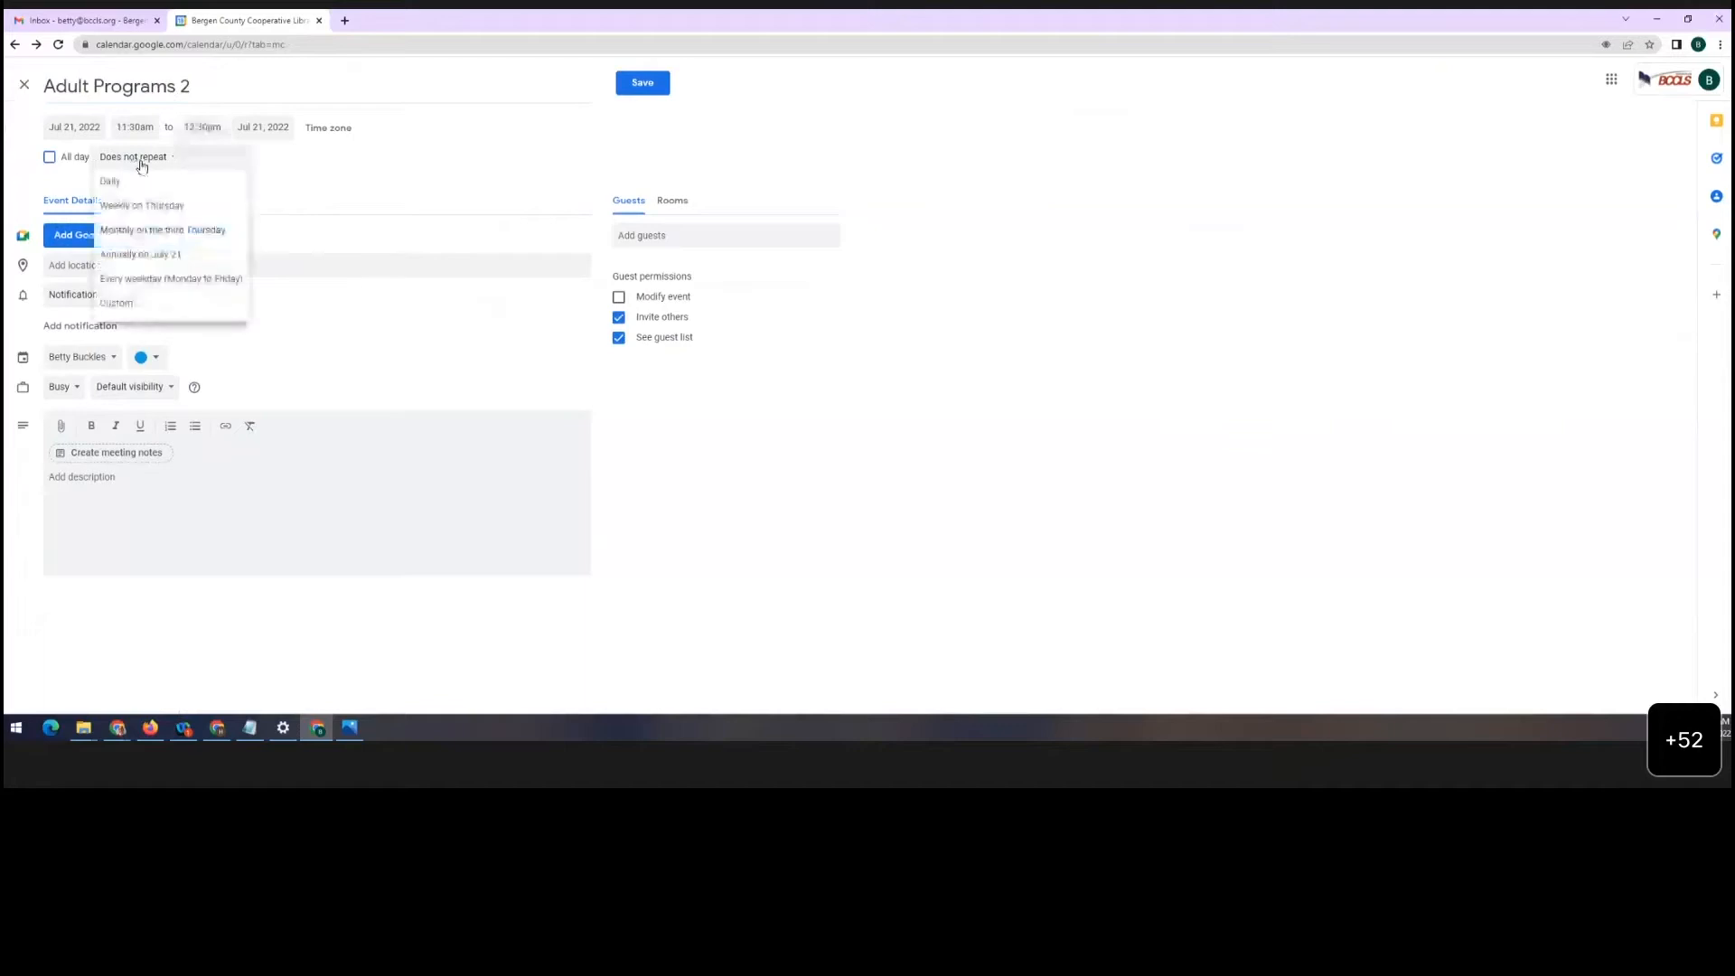
left_click(201, 231)
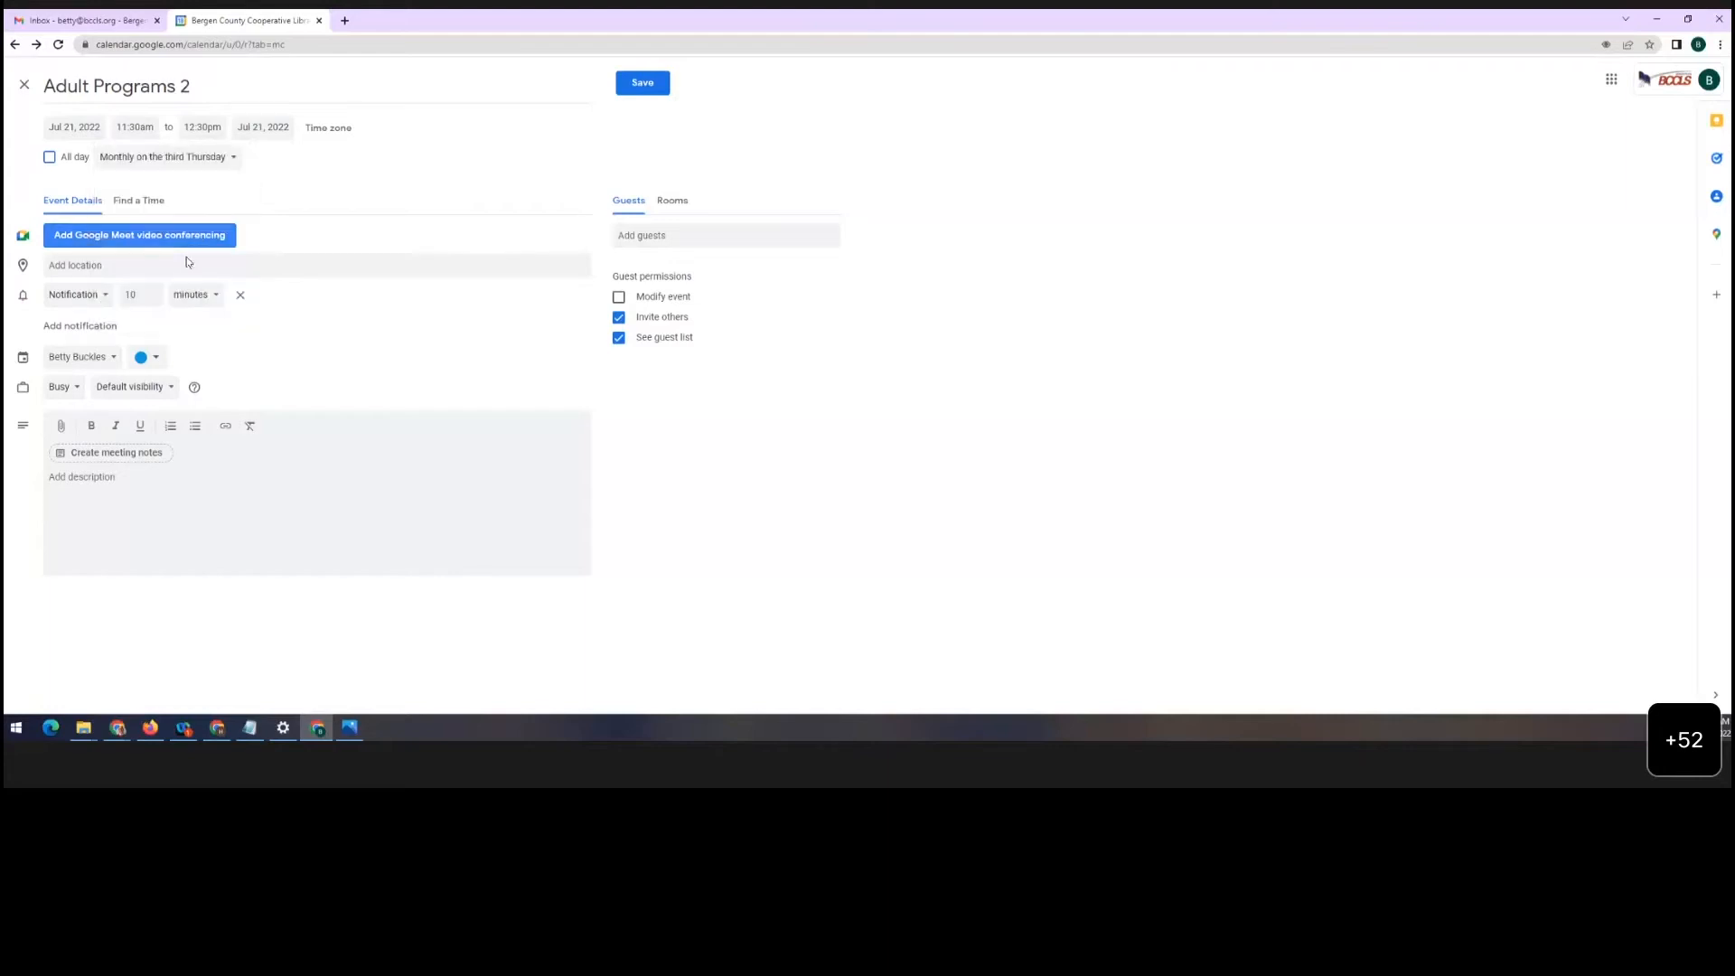
left_click(123, 237)
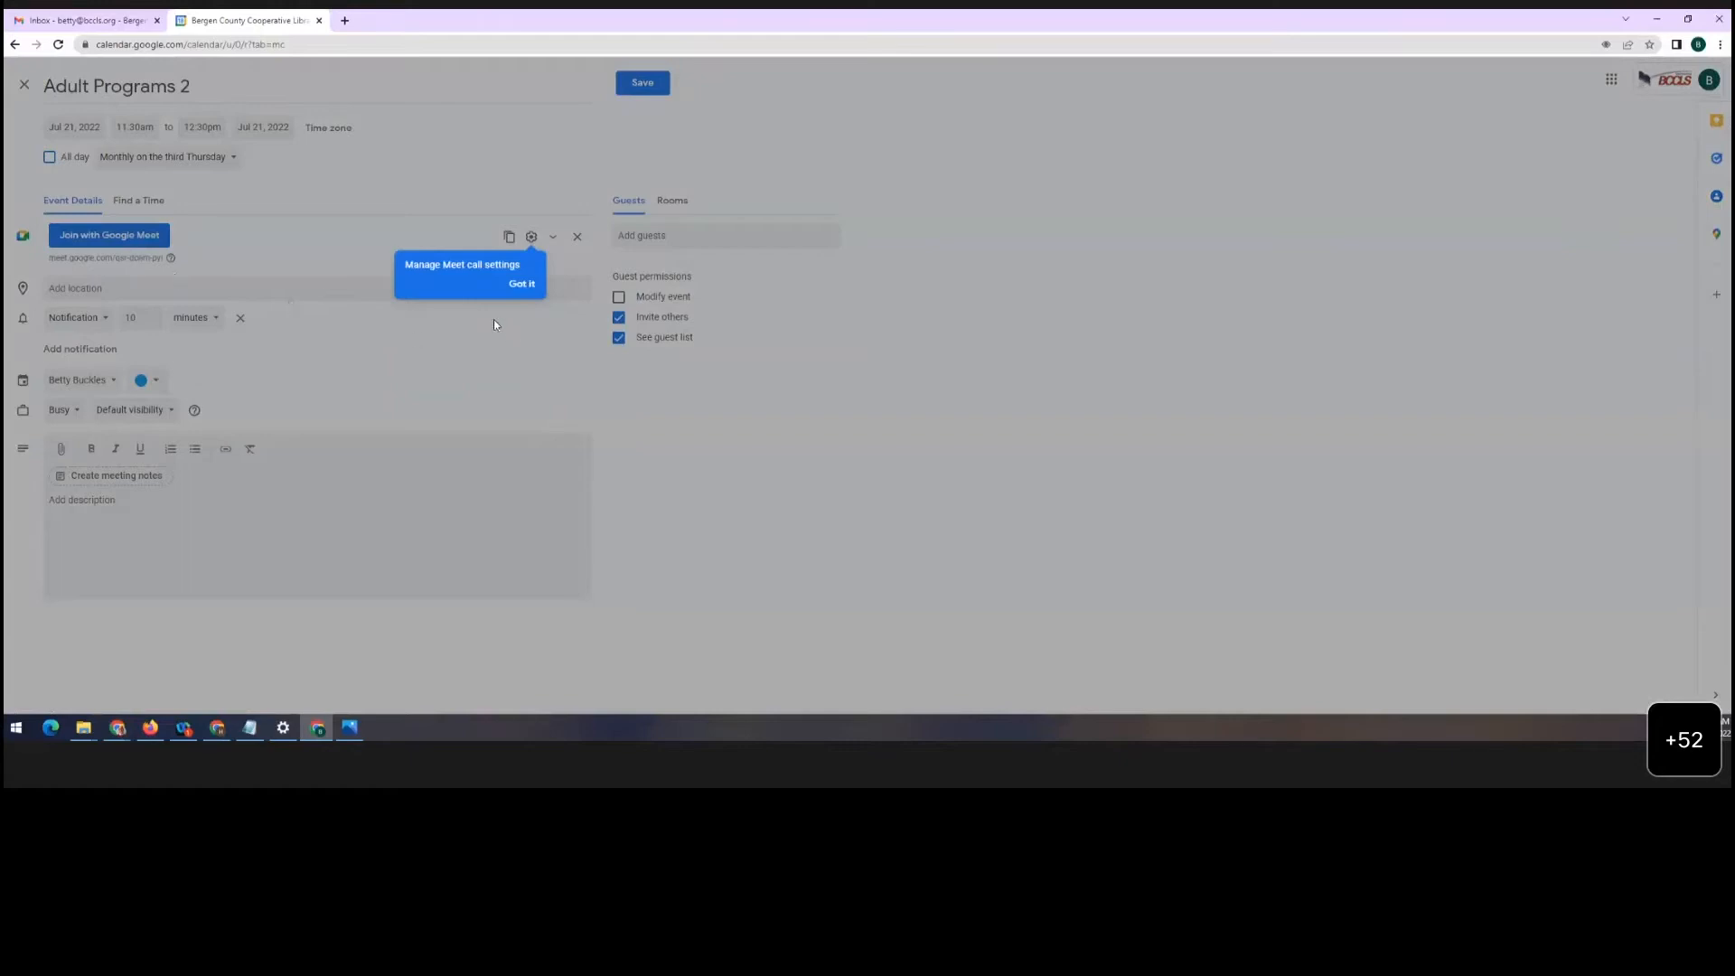
left_click(523, 285)
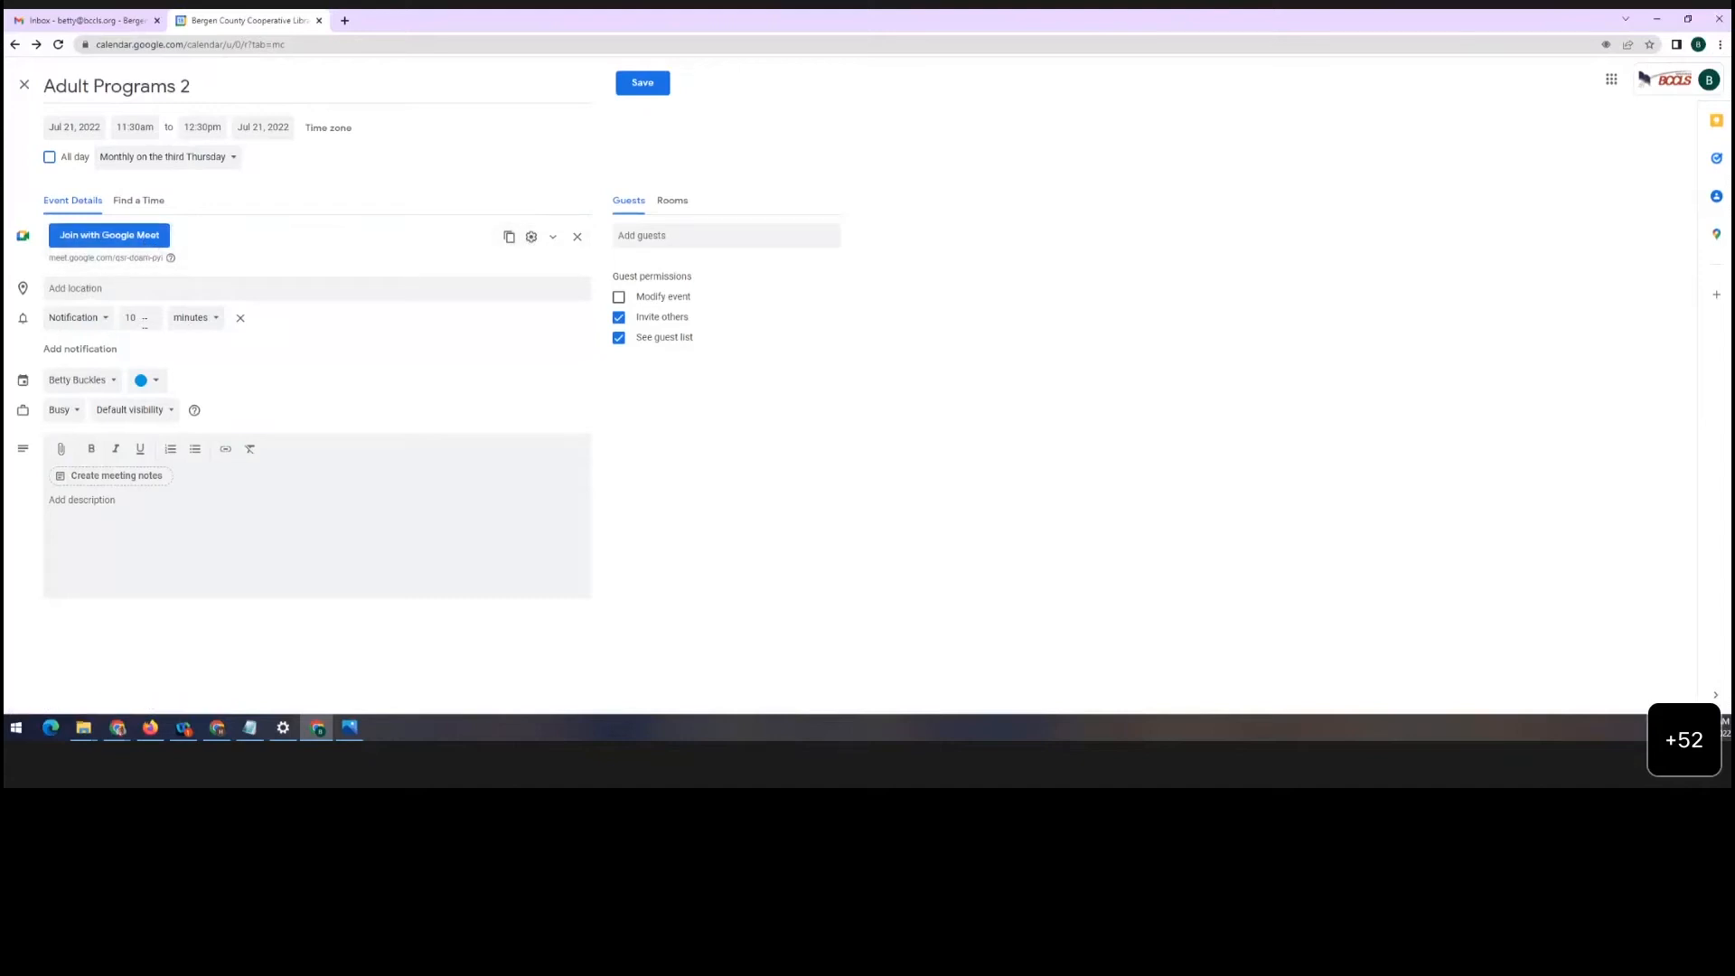
Assign Adult Programs 2 to the Adult Programs calendar and save the event
left_click(113, 383)
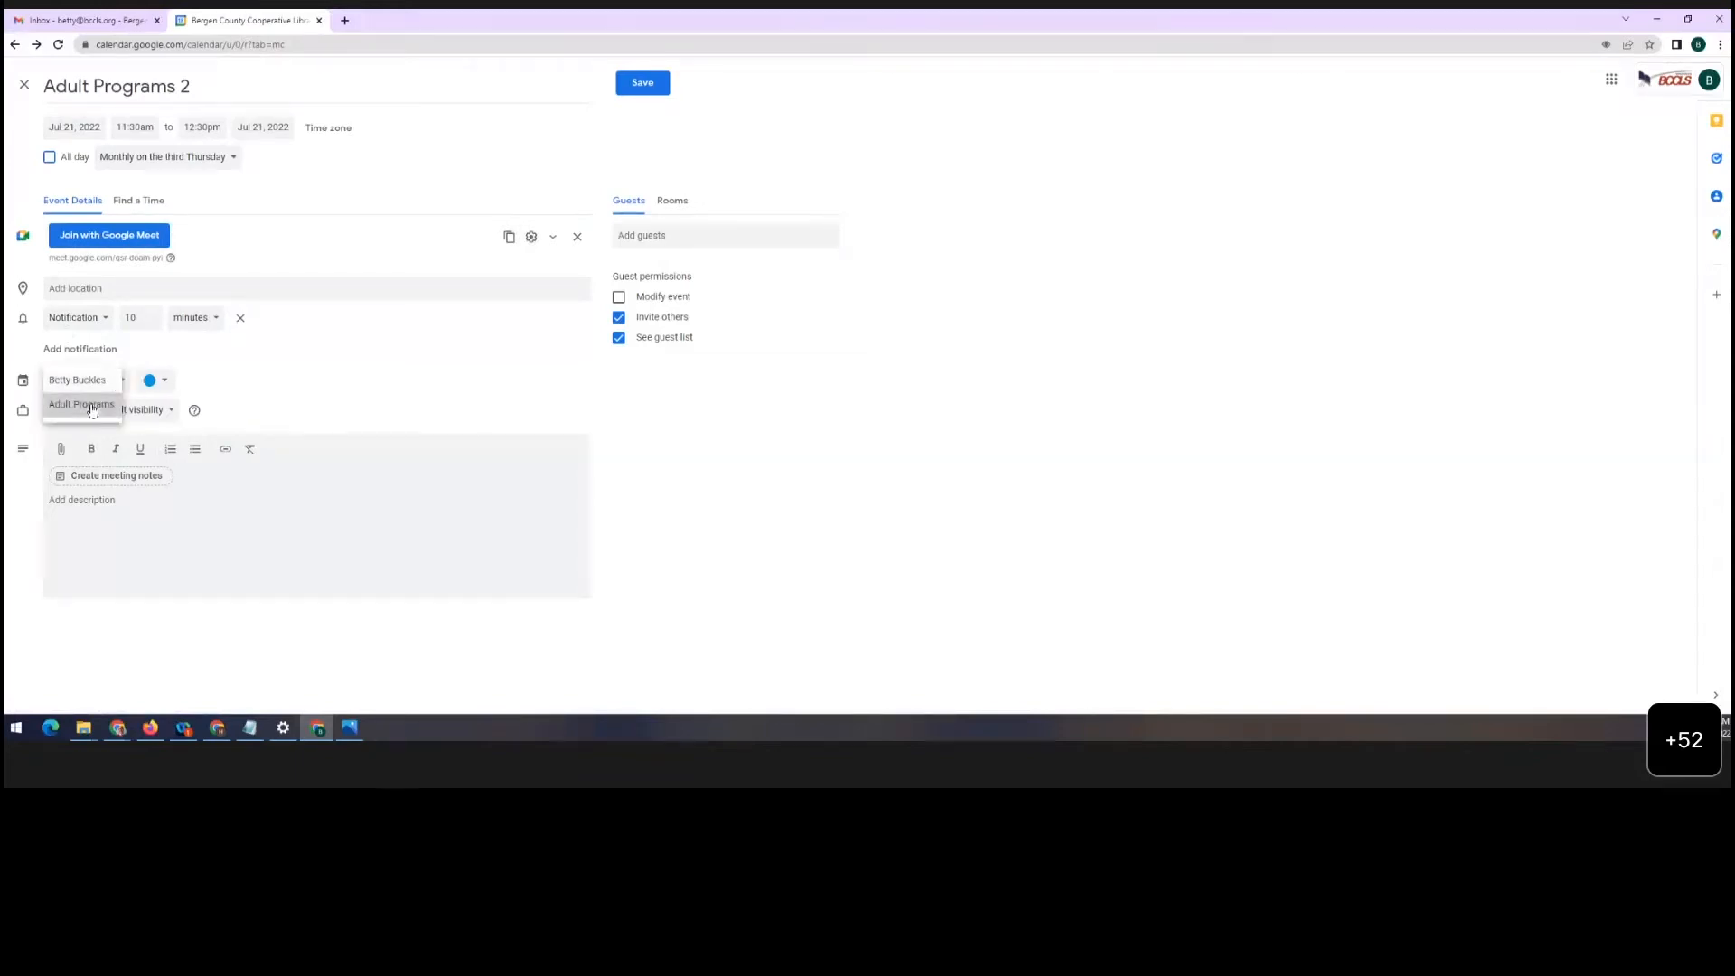
left_click(91, 407)
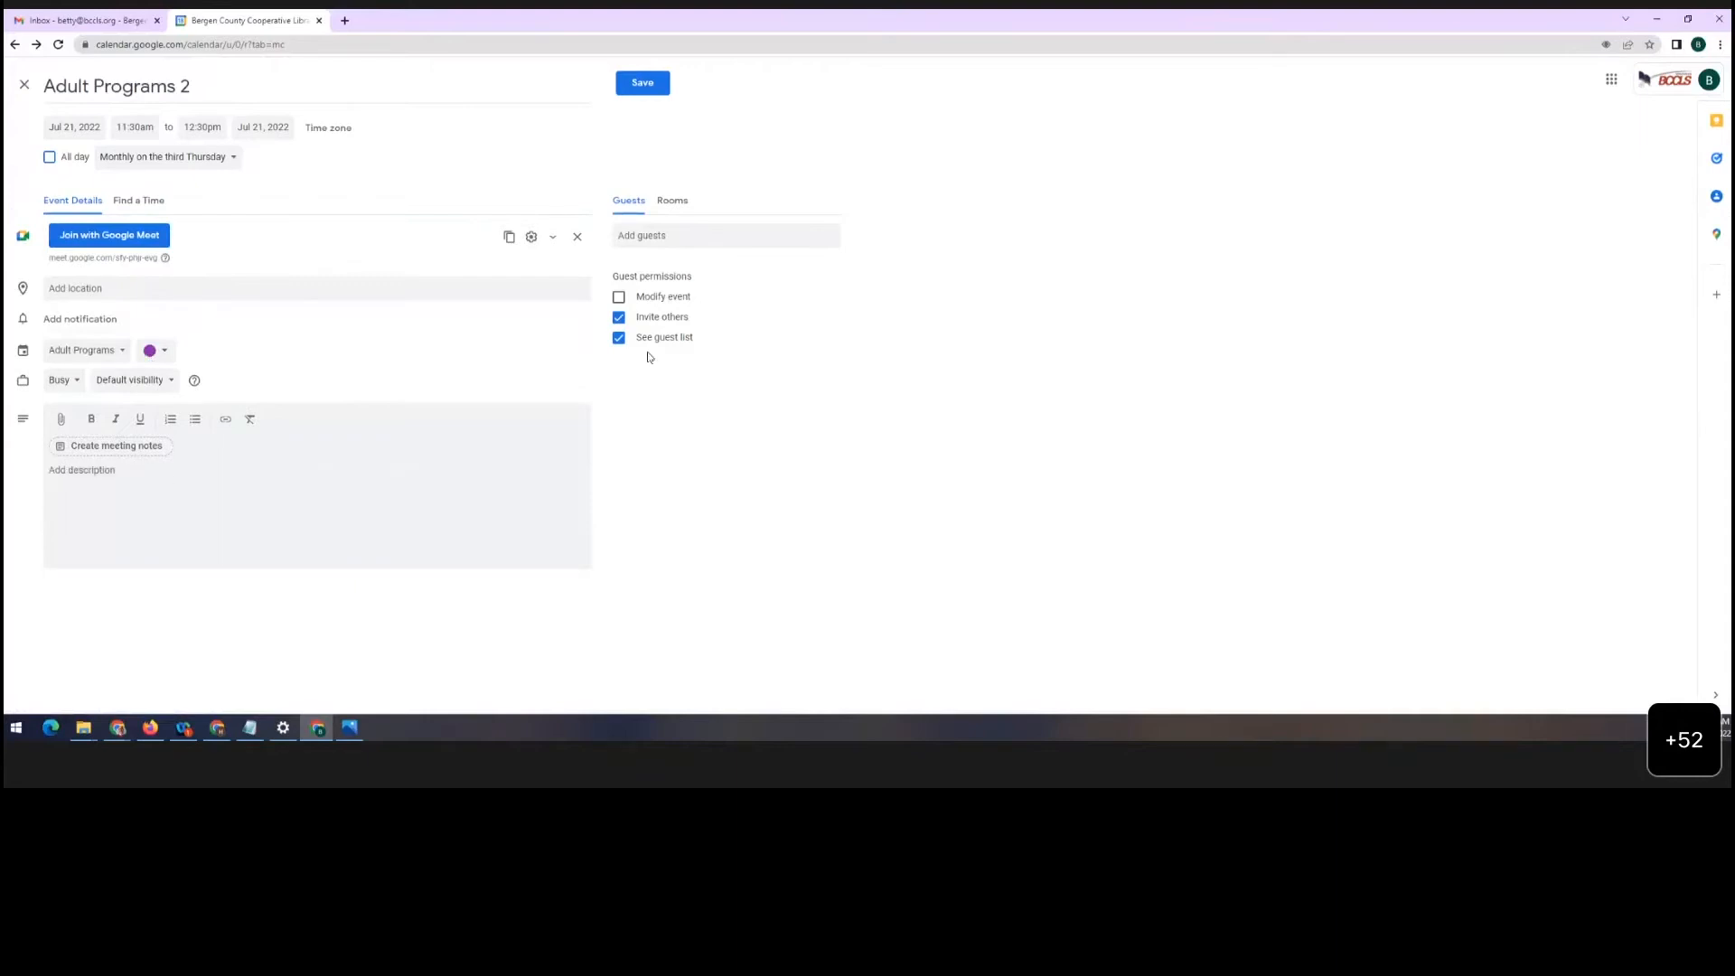
left_click(641, 82)
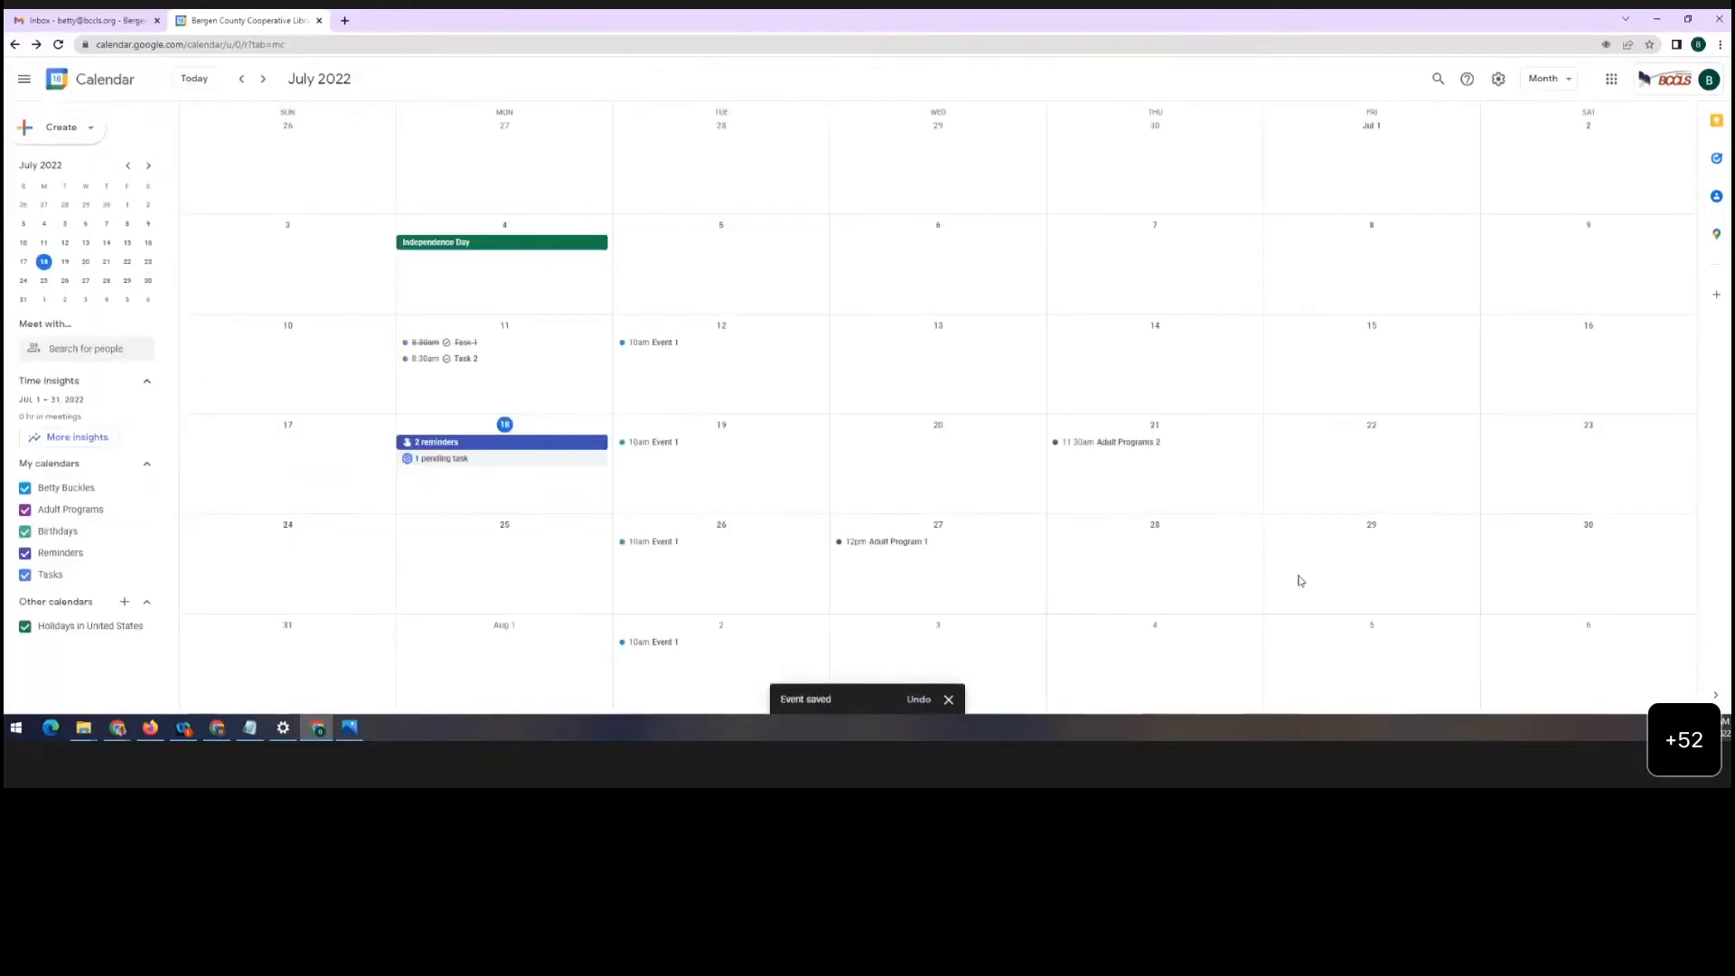
Compare July and August 2022 in the month view to check the recurrence of Adult Programs 2
scroll(1132, 470, "down", 1)
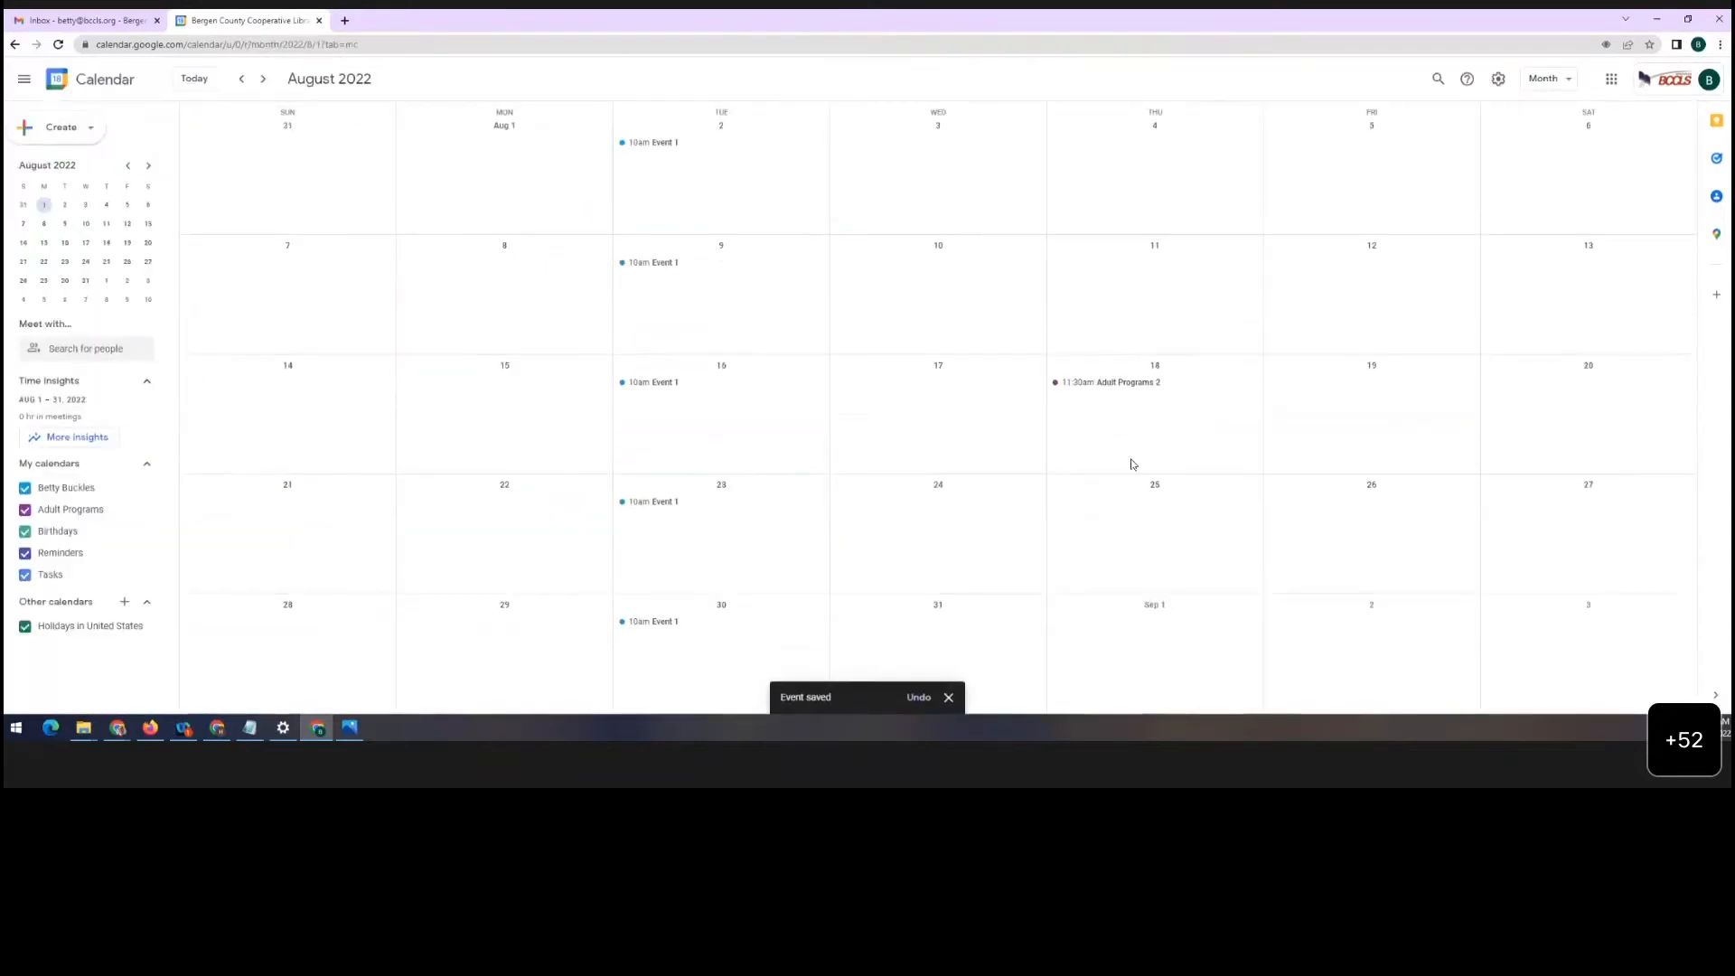
scroll(1133, 463, "up", 1)
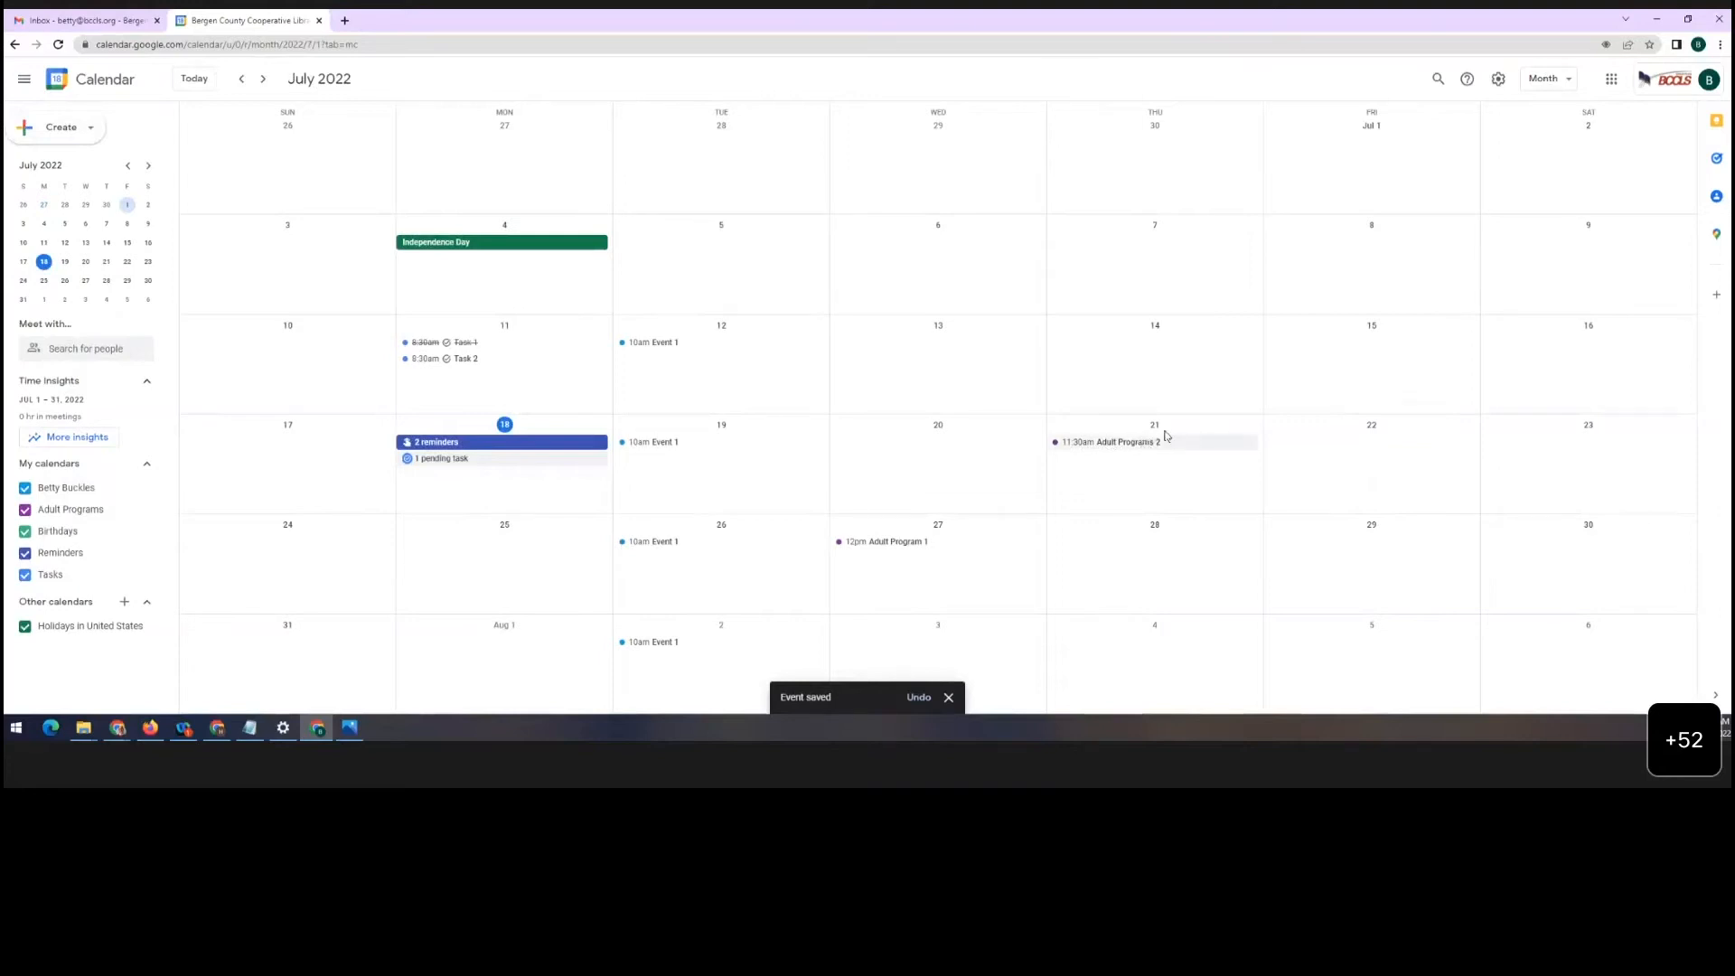
left_click(263, 79)
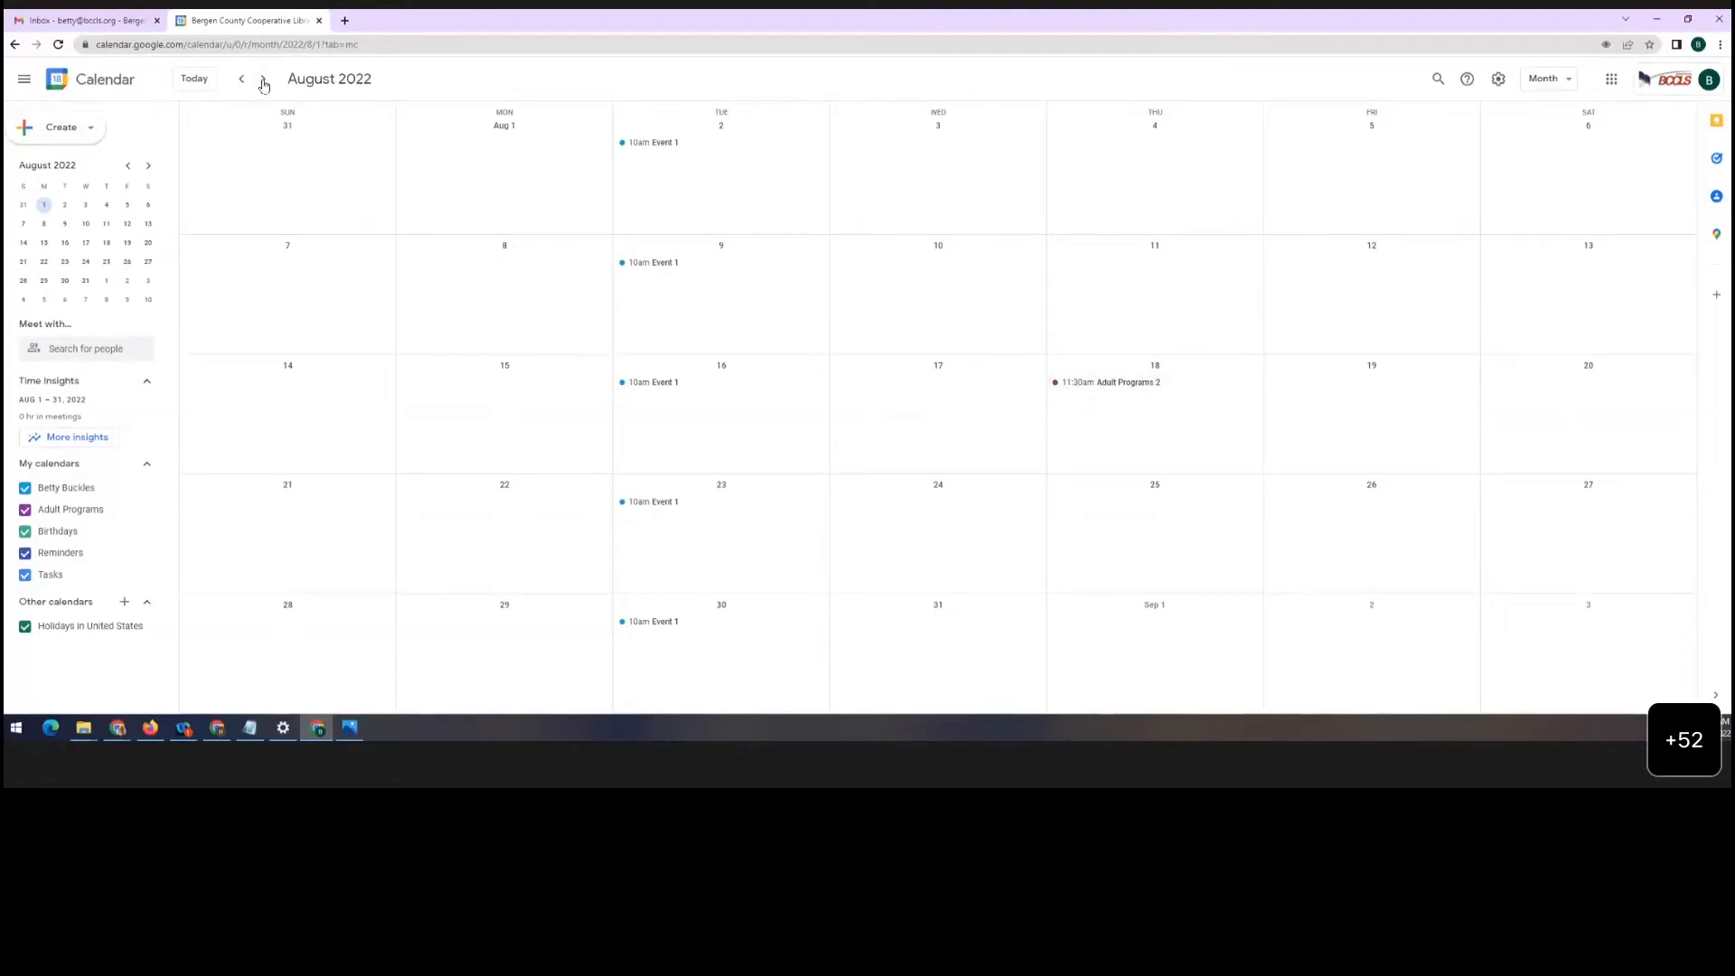
Check September 2022 for the Adult Programs 2 recurrence, and return to the current month
left_click(263, 78)
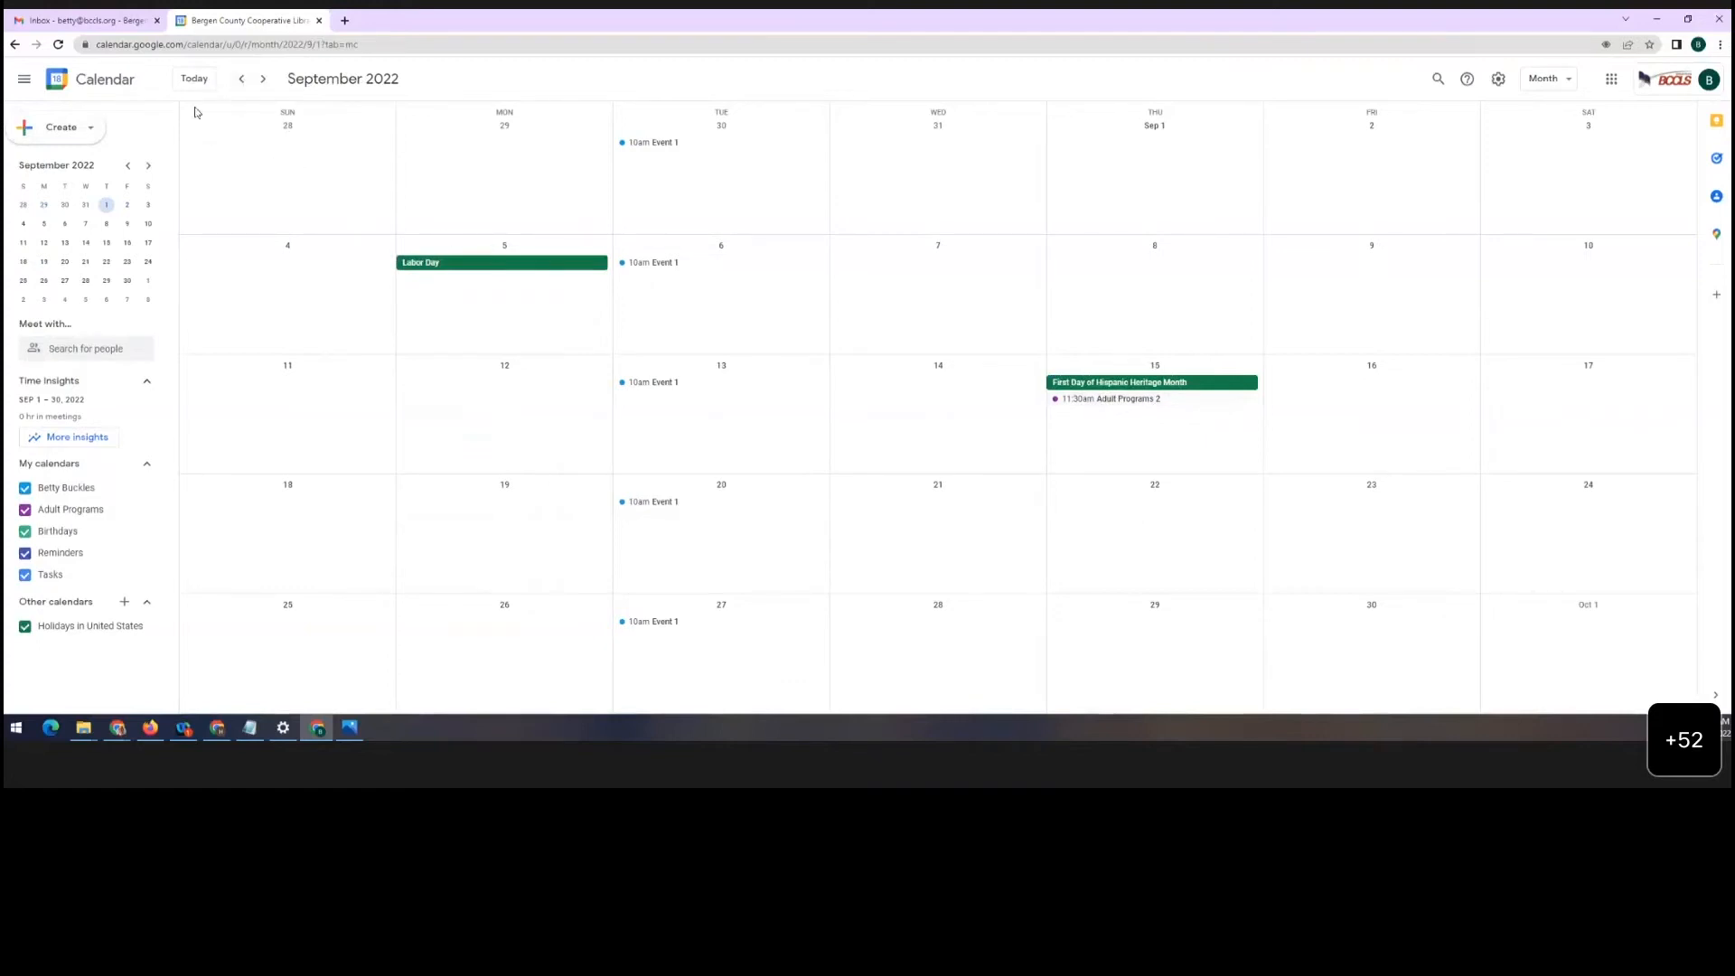
left_click(194, 79)
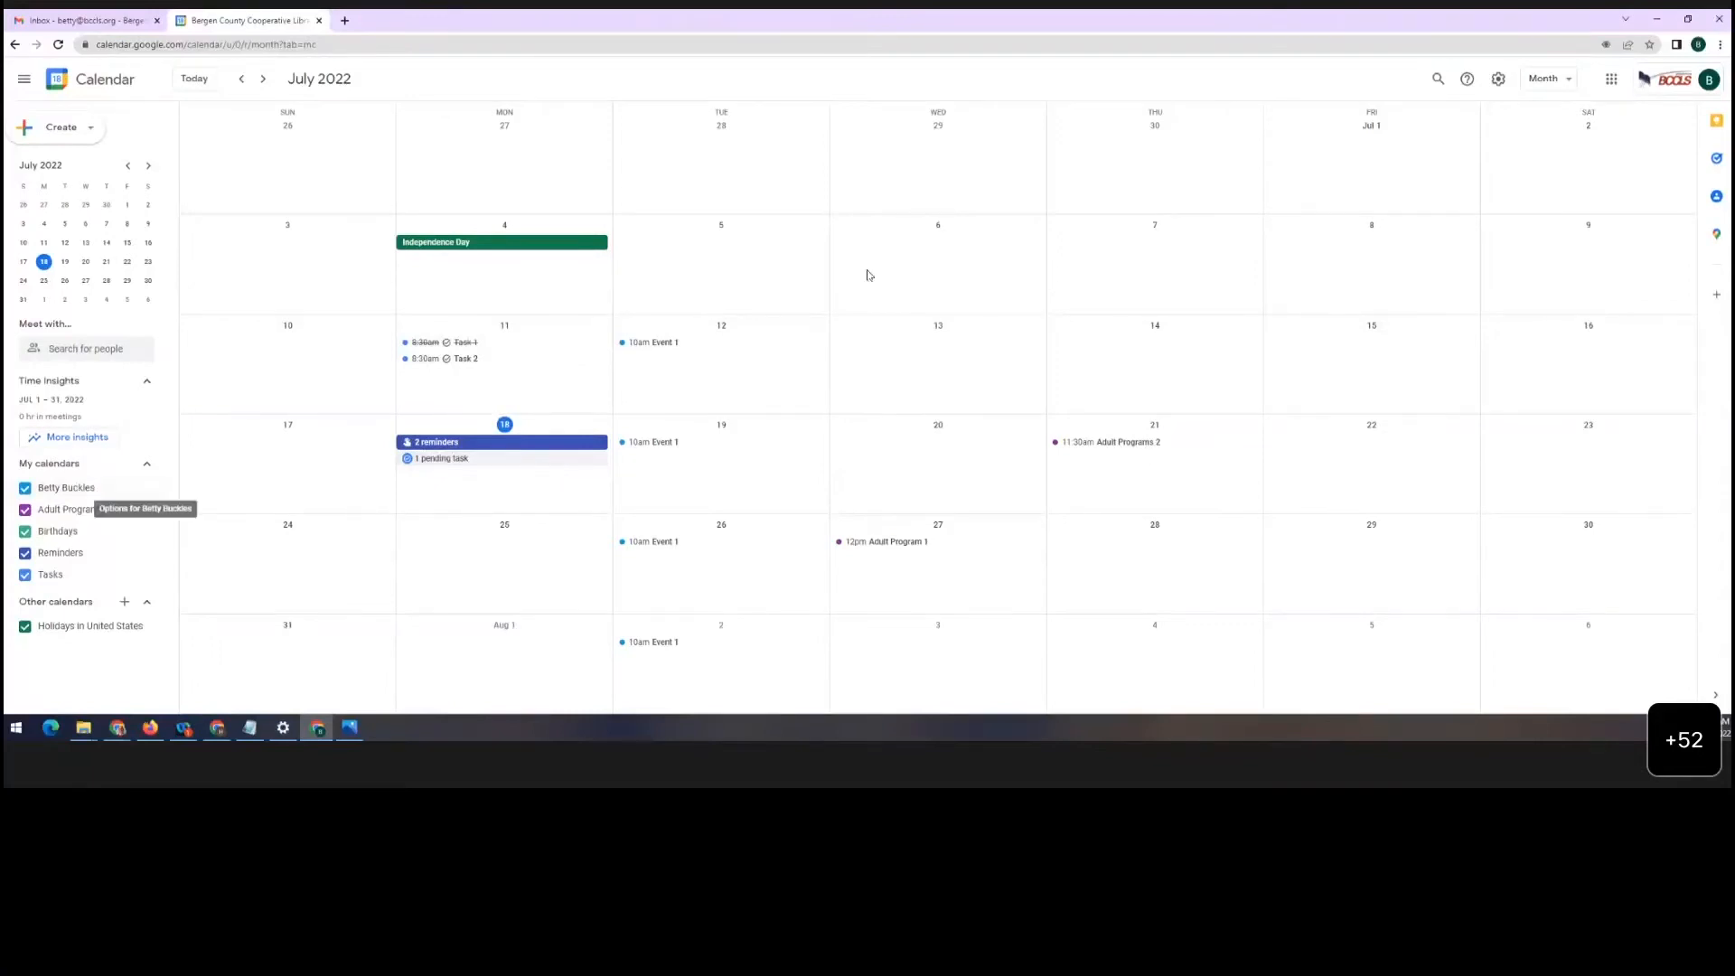
Hide the Adult Programs, Birthdays, Reminders, Tasks and Holidays in United States calendars from the month view
left_click(24, 510)
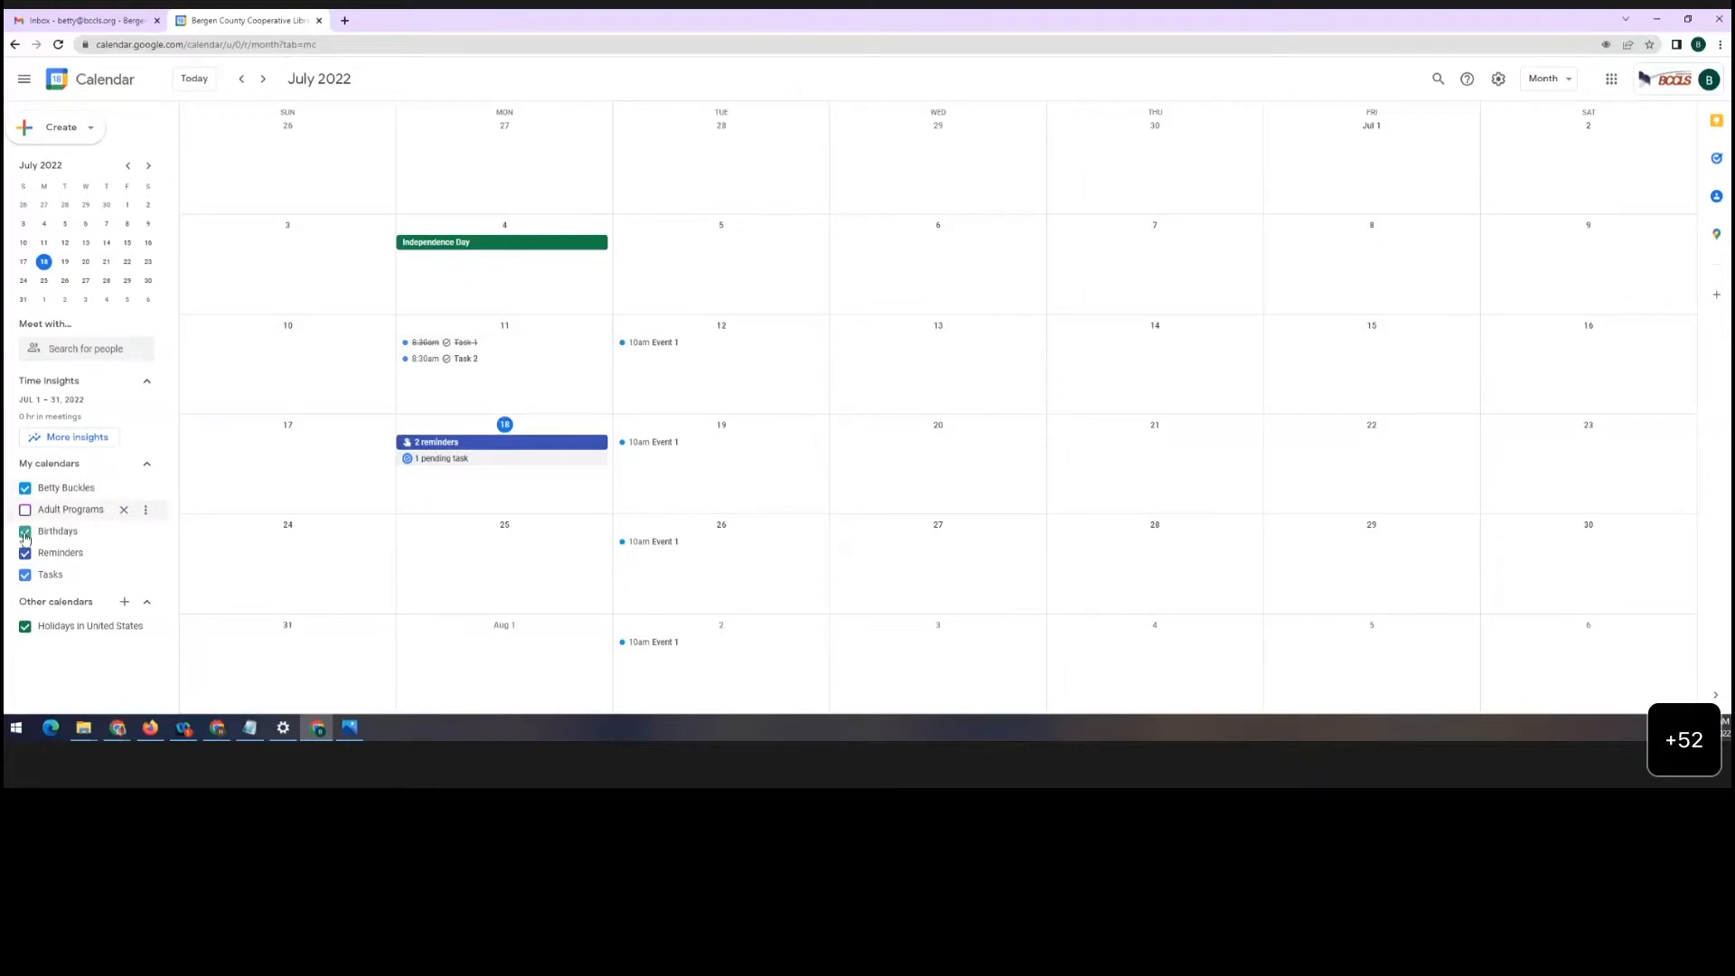
left_click(24, 531)
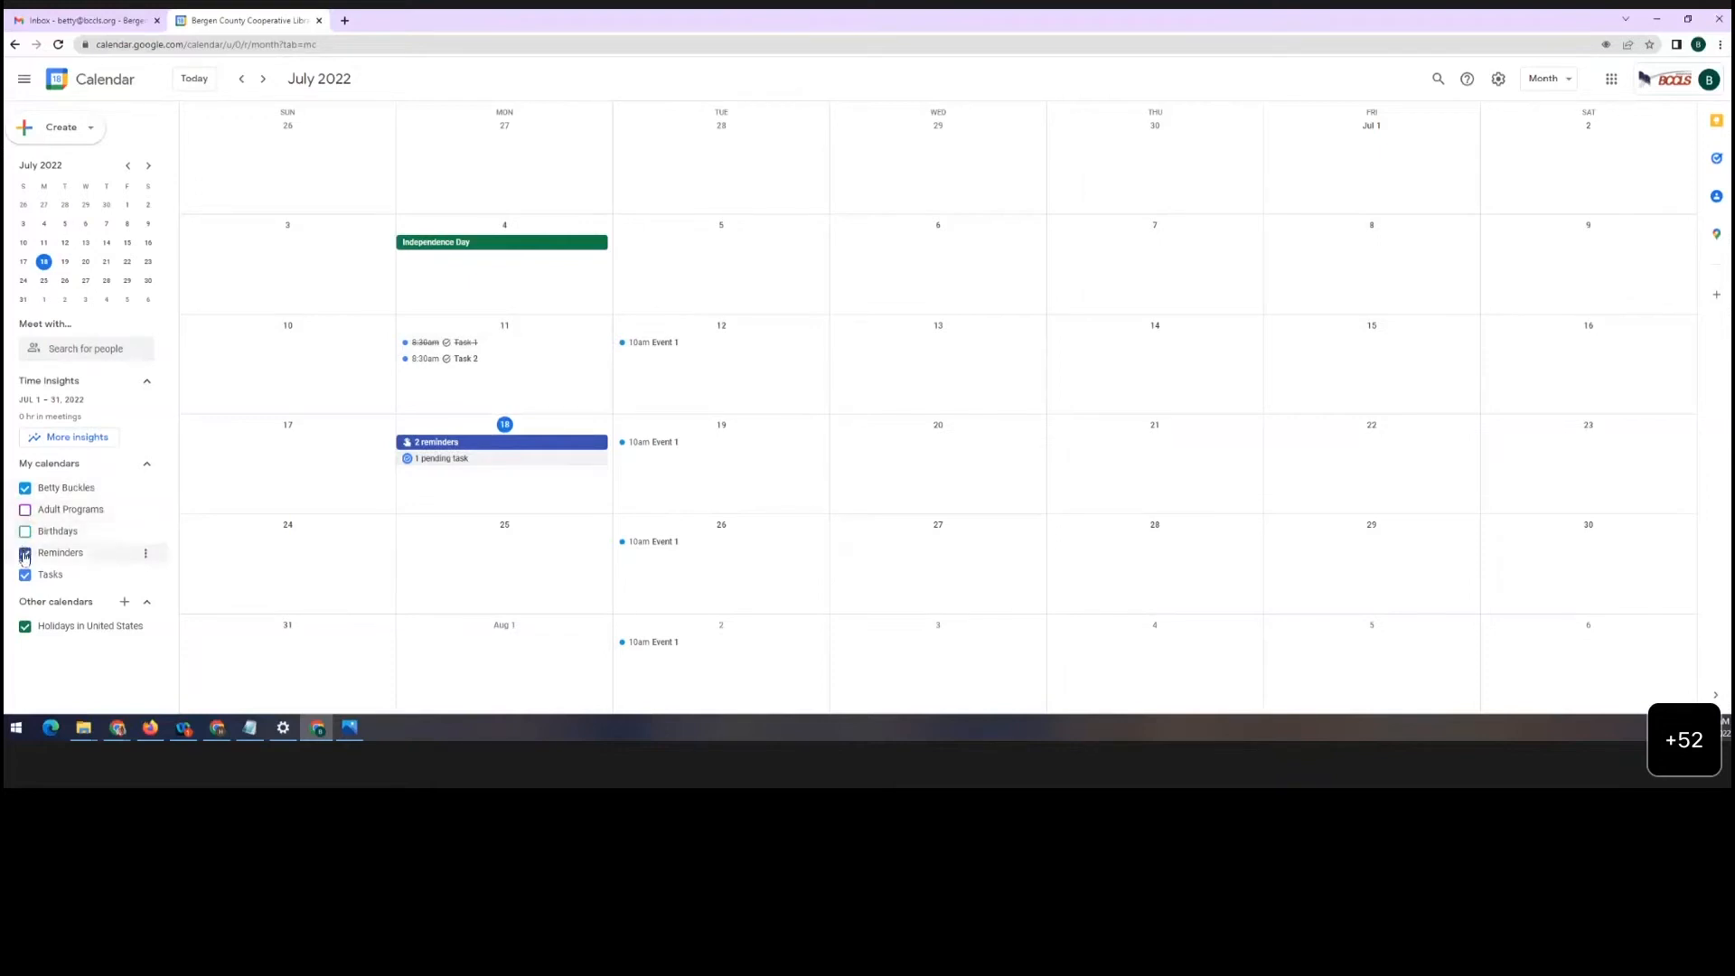
left_click(24, 553)
left_click(24, 575)
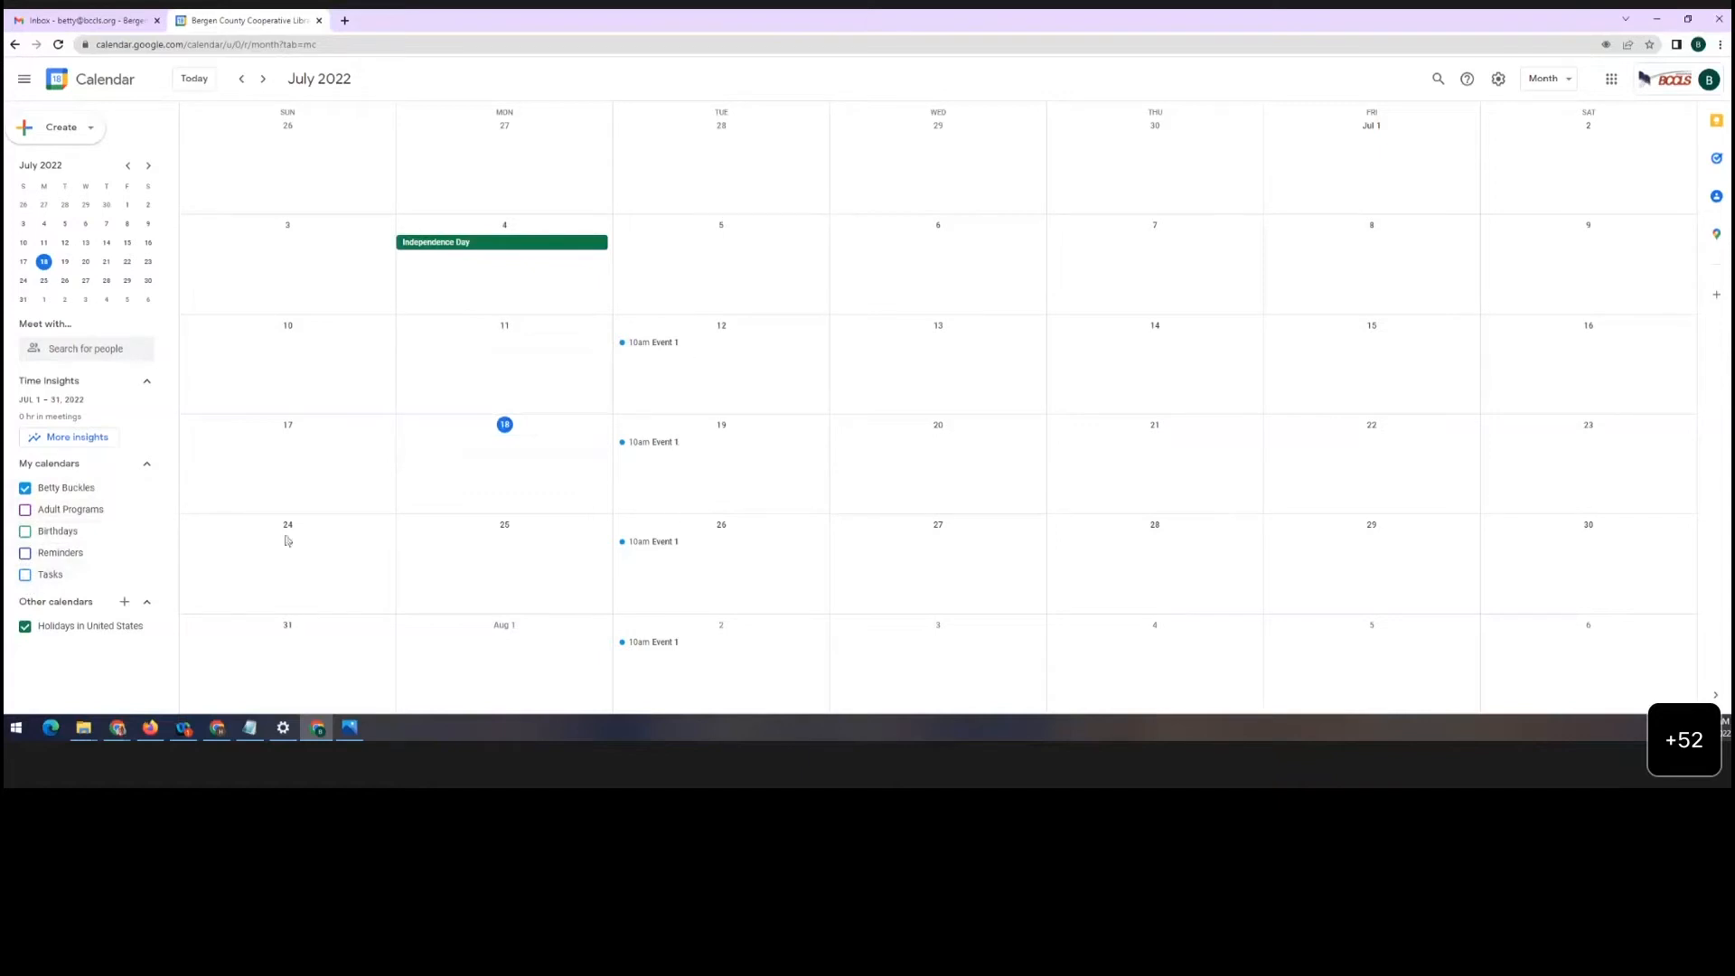
left_click(24, 626)
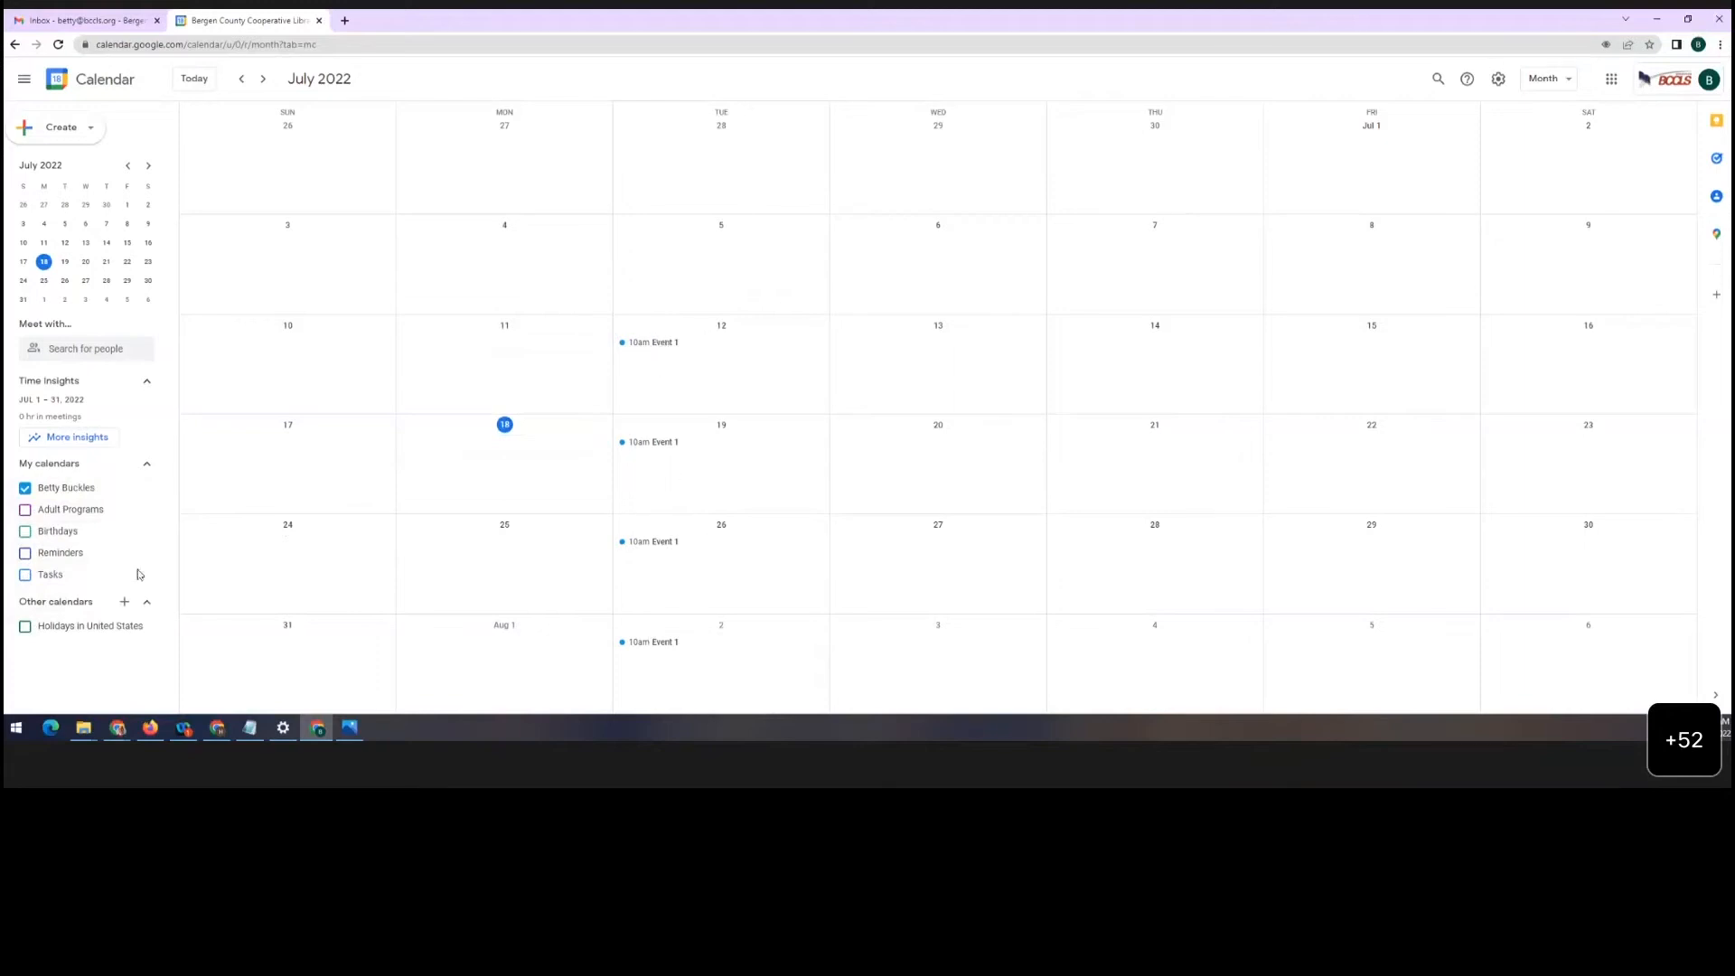
Show the Reminders, Tasks, Birthdays, Adult Programs and Holidays in United States calendars again
left_click(24, 554)
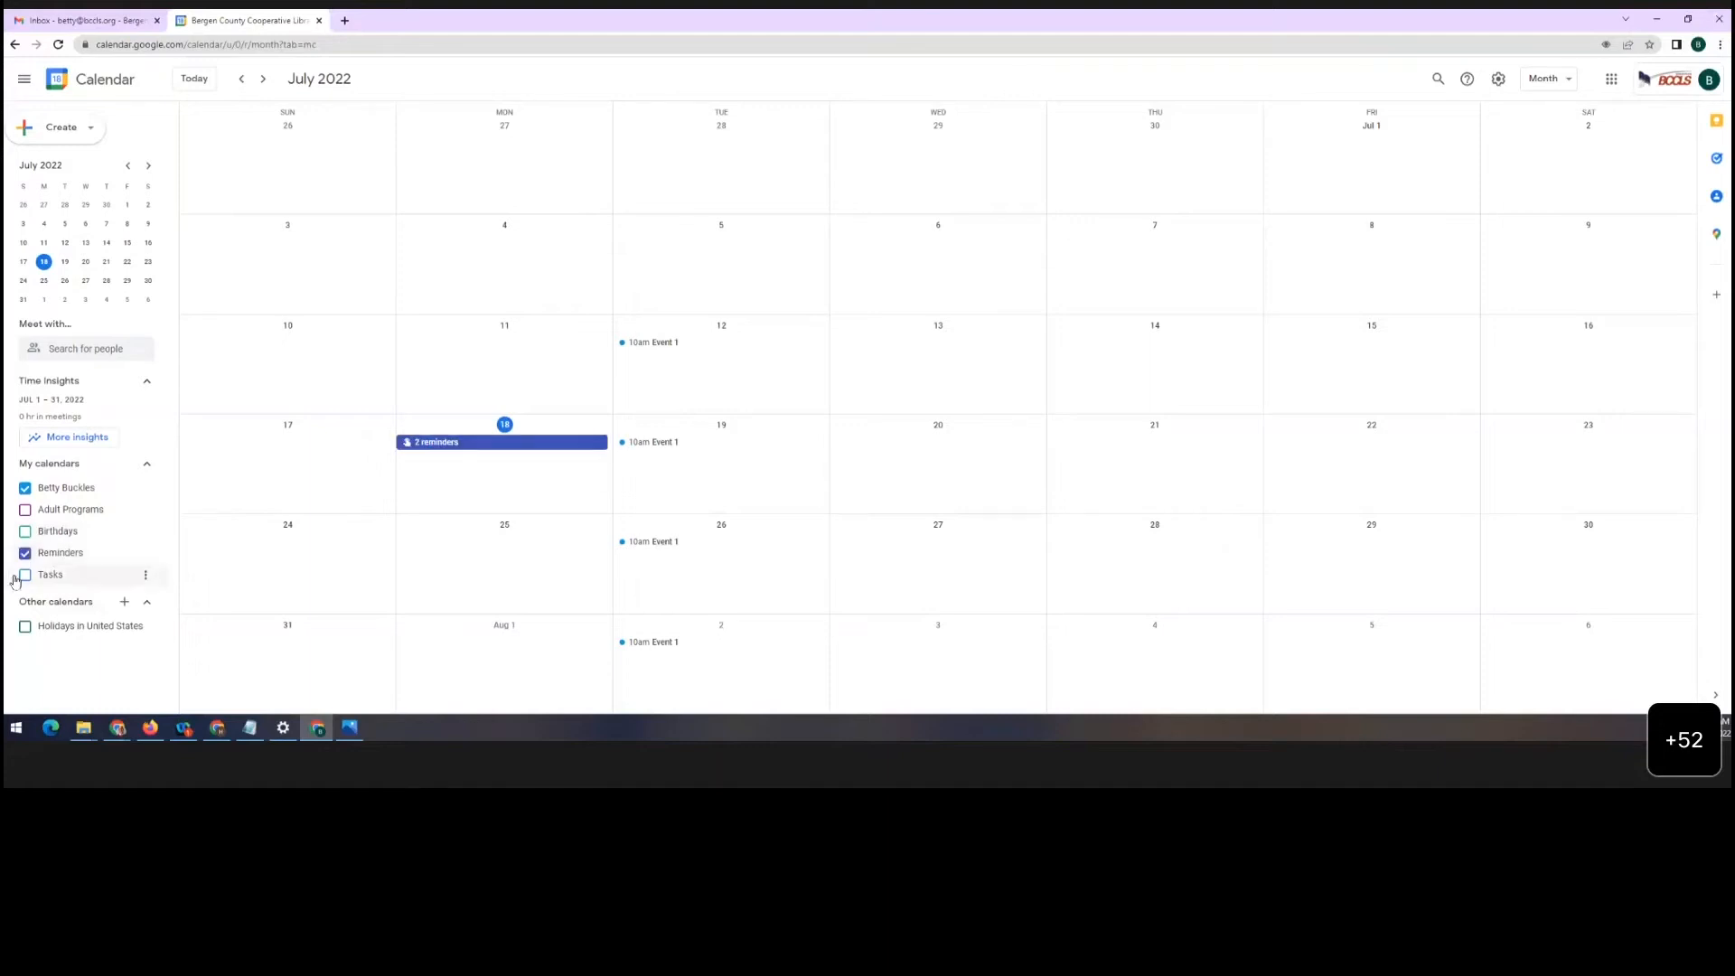
left_click(25, 575)
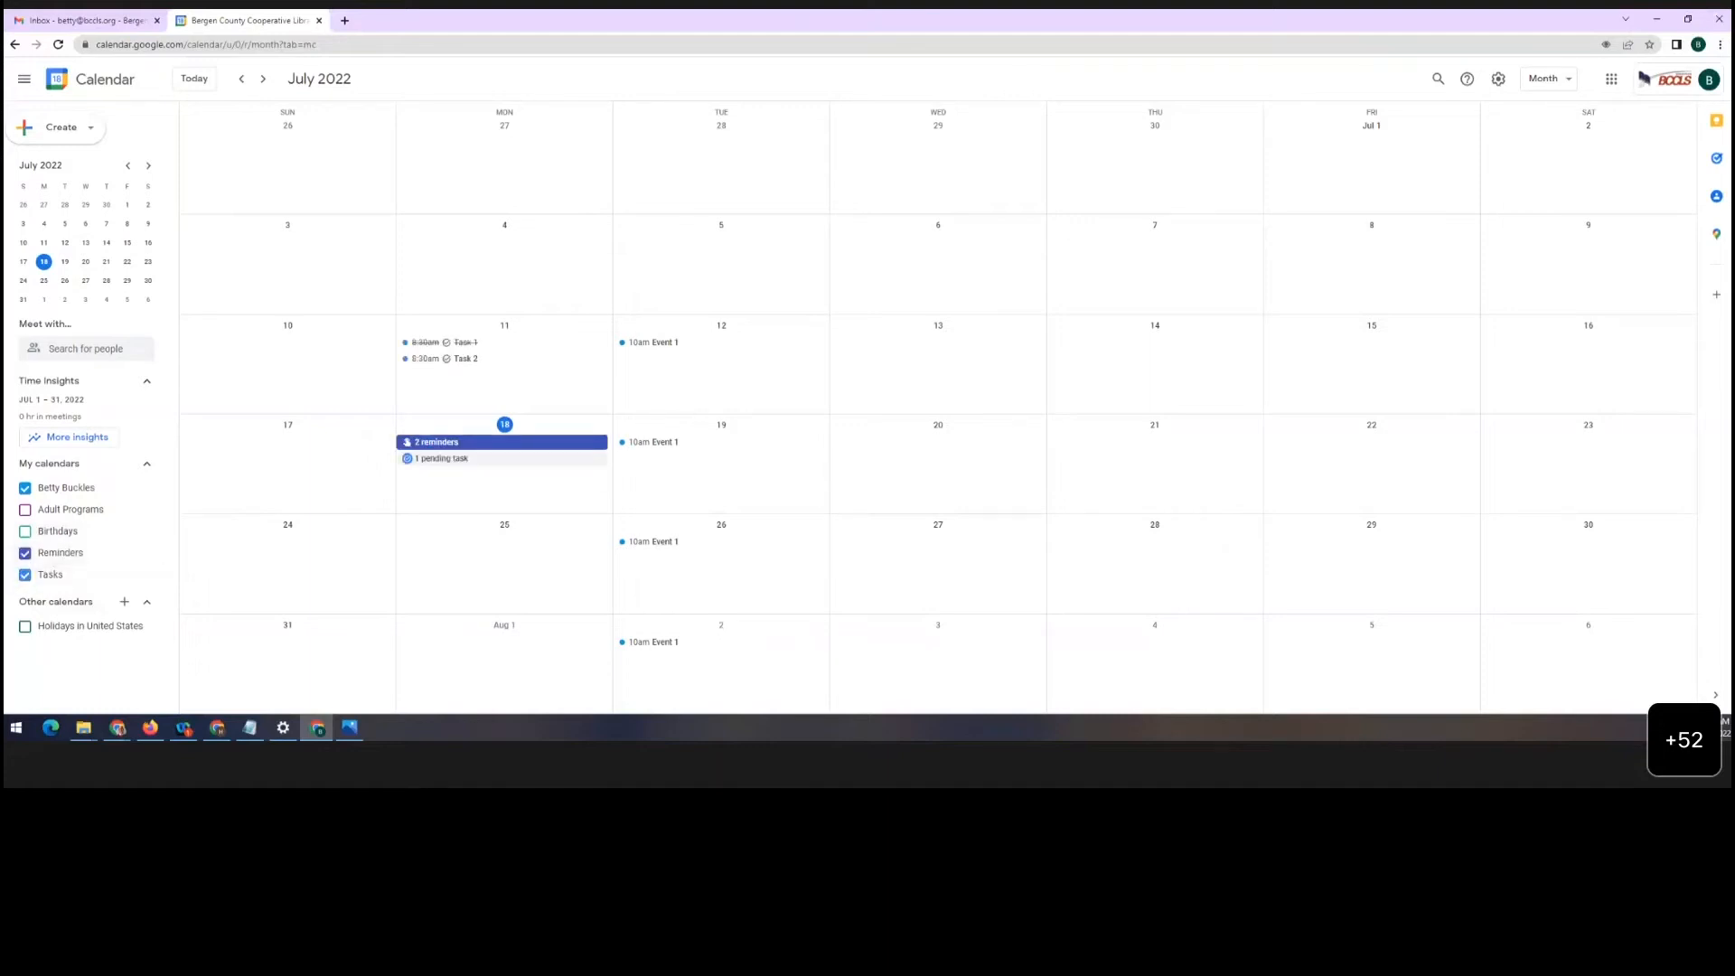
left_click(26, 531)
left_click(25, 626)
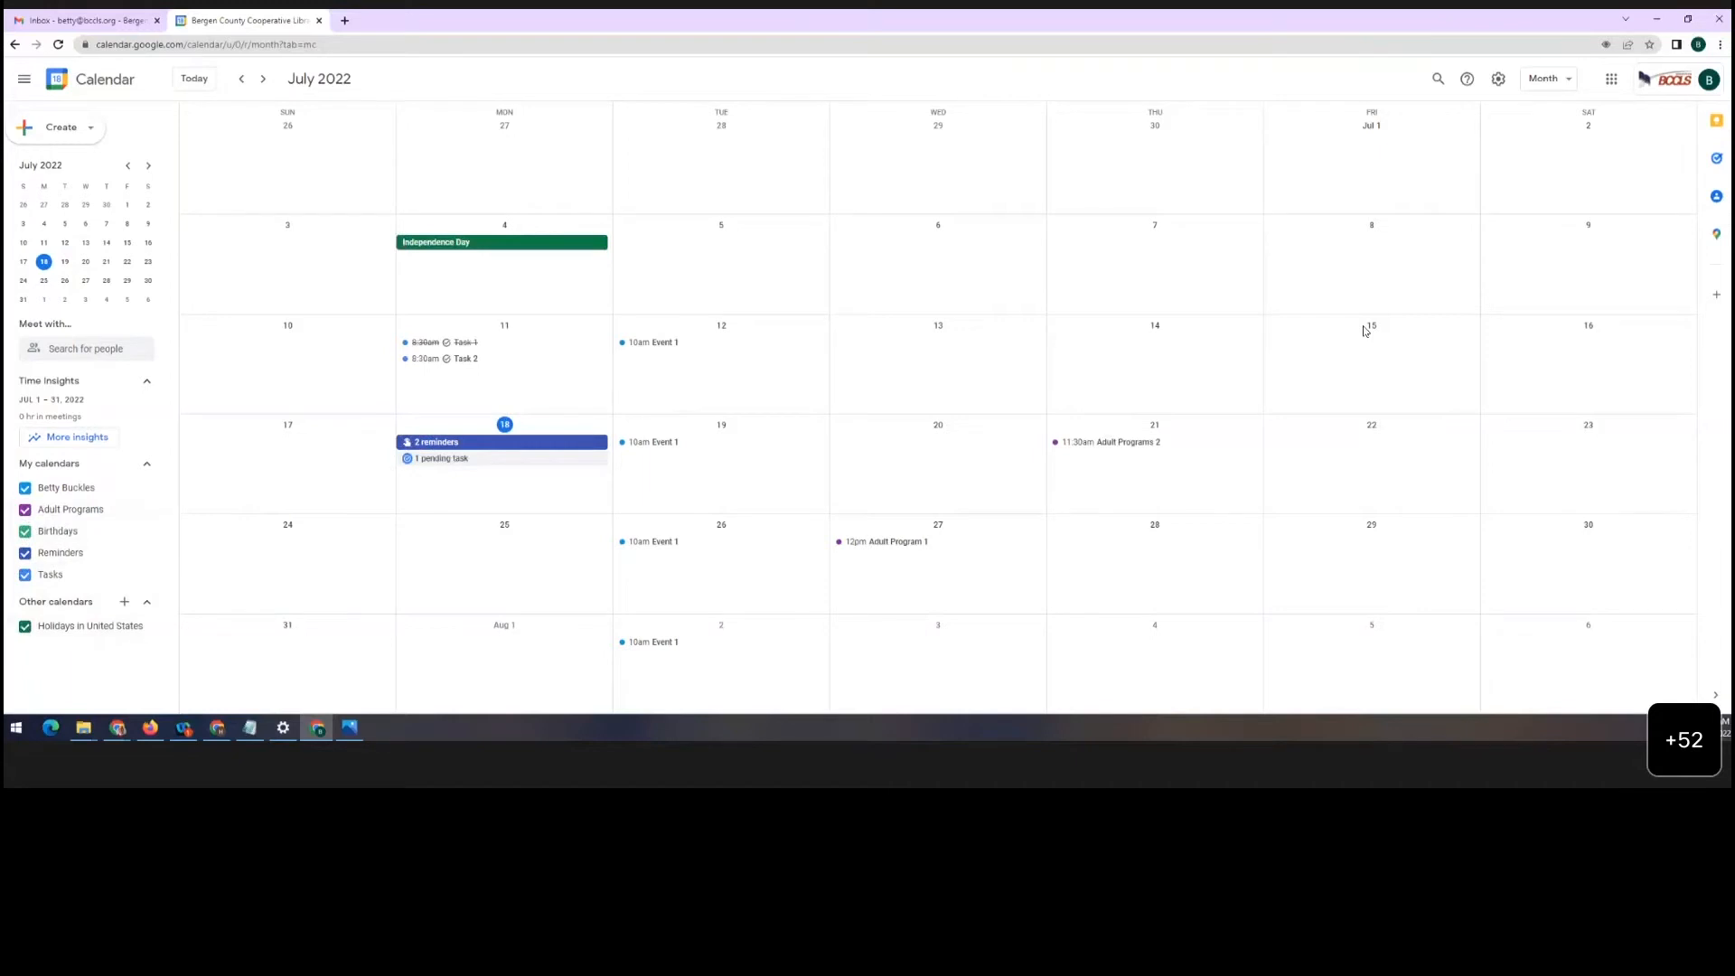
Preview the calendar in the Day, Week and Year views, and return to the Month view
left_click(1551, 78)
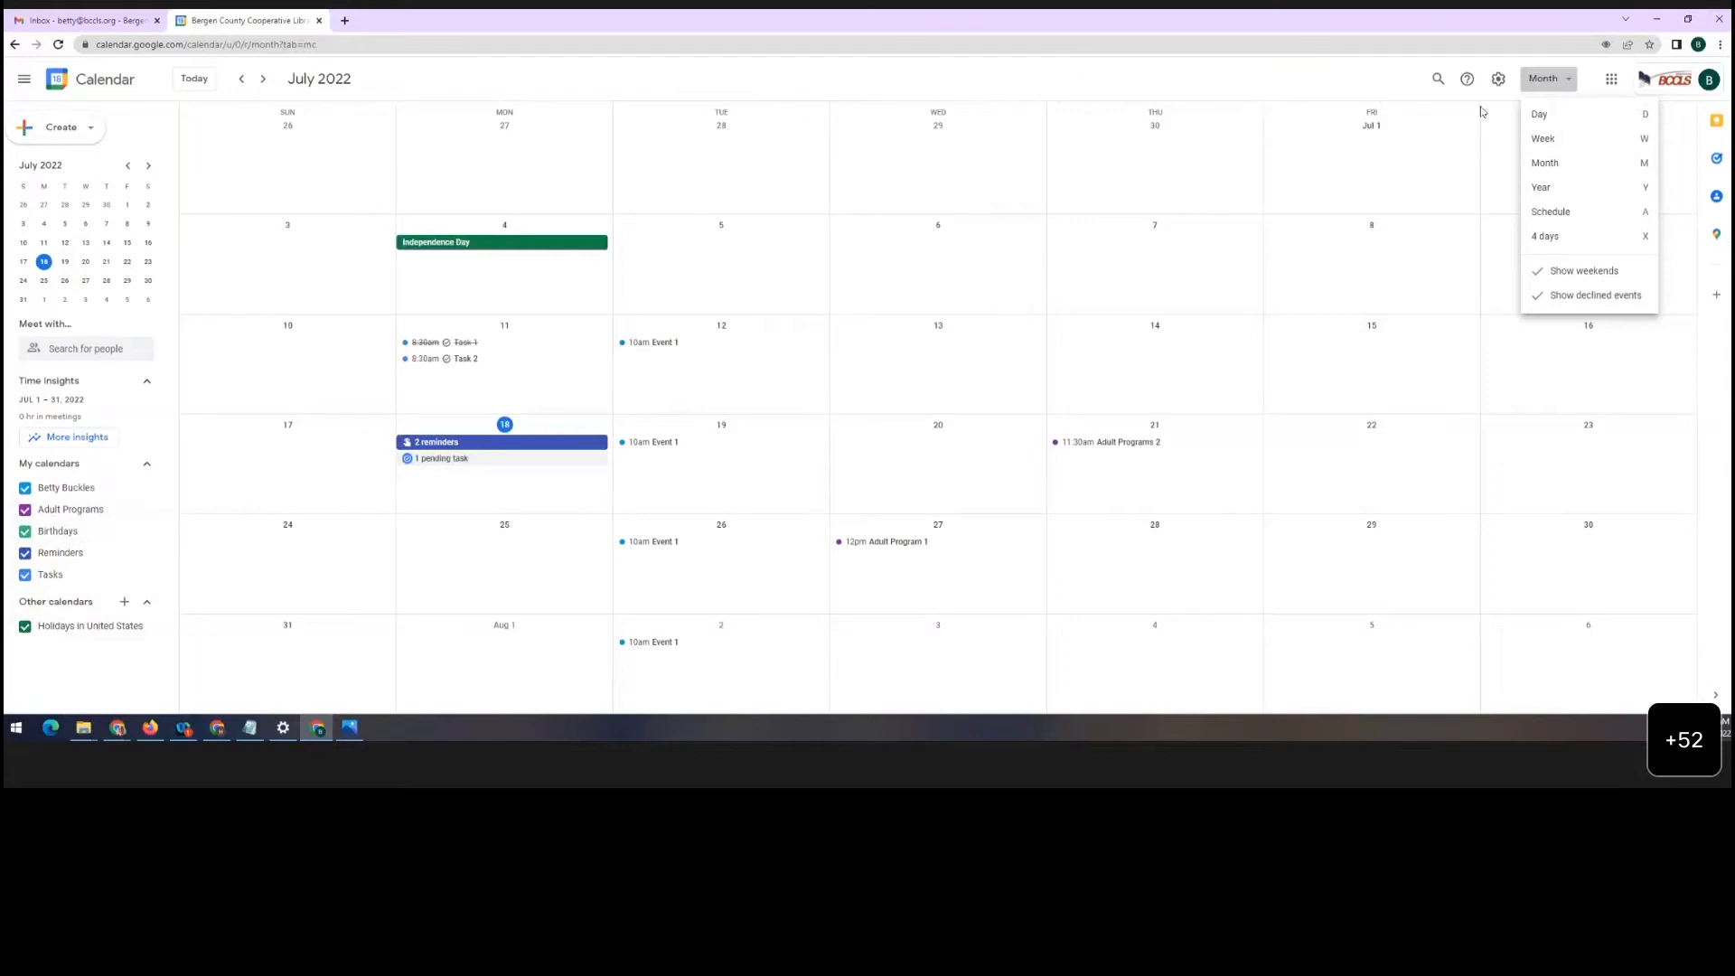
left_click(1545, 115)
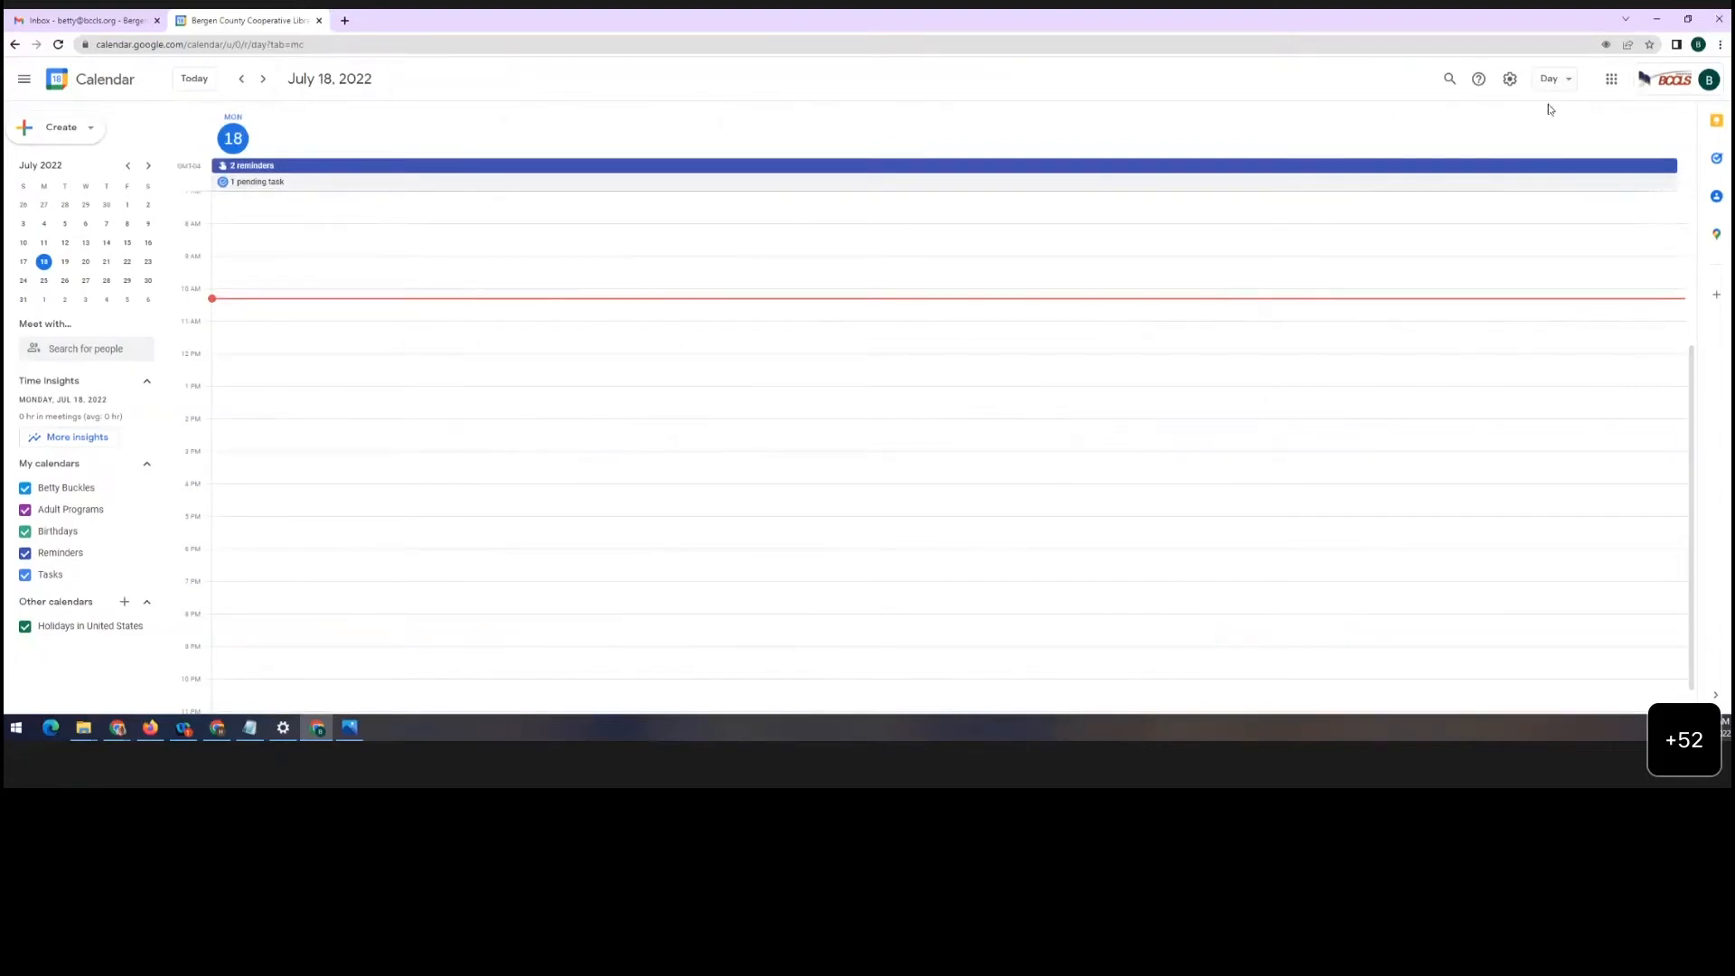
left_click(1550, 79)
left_click(1569, 140)
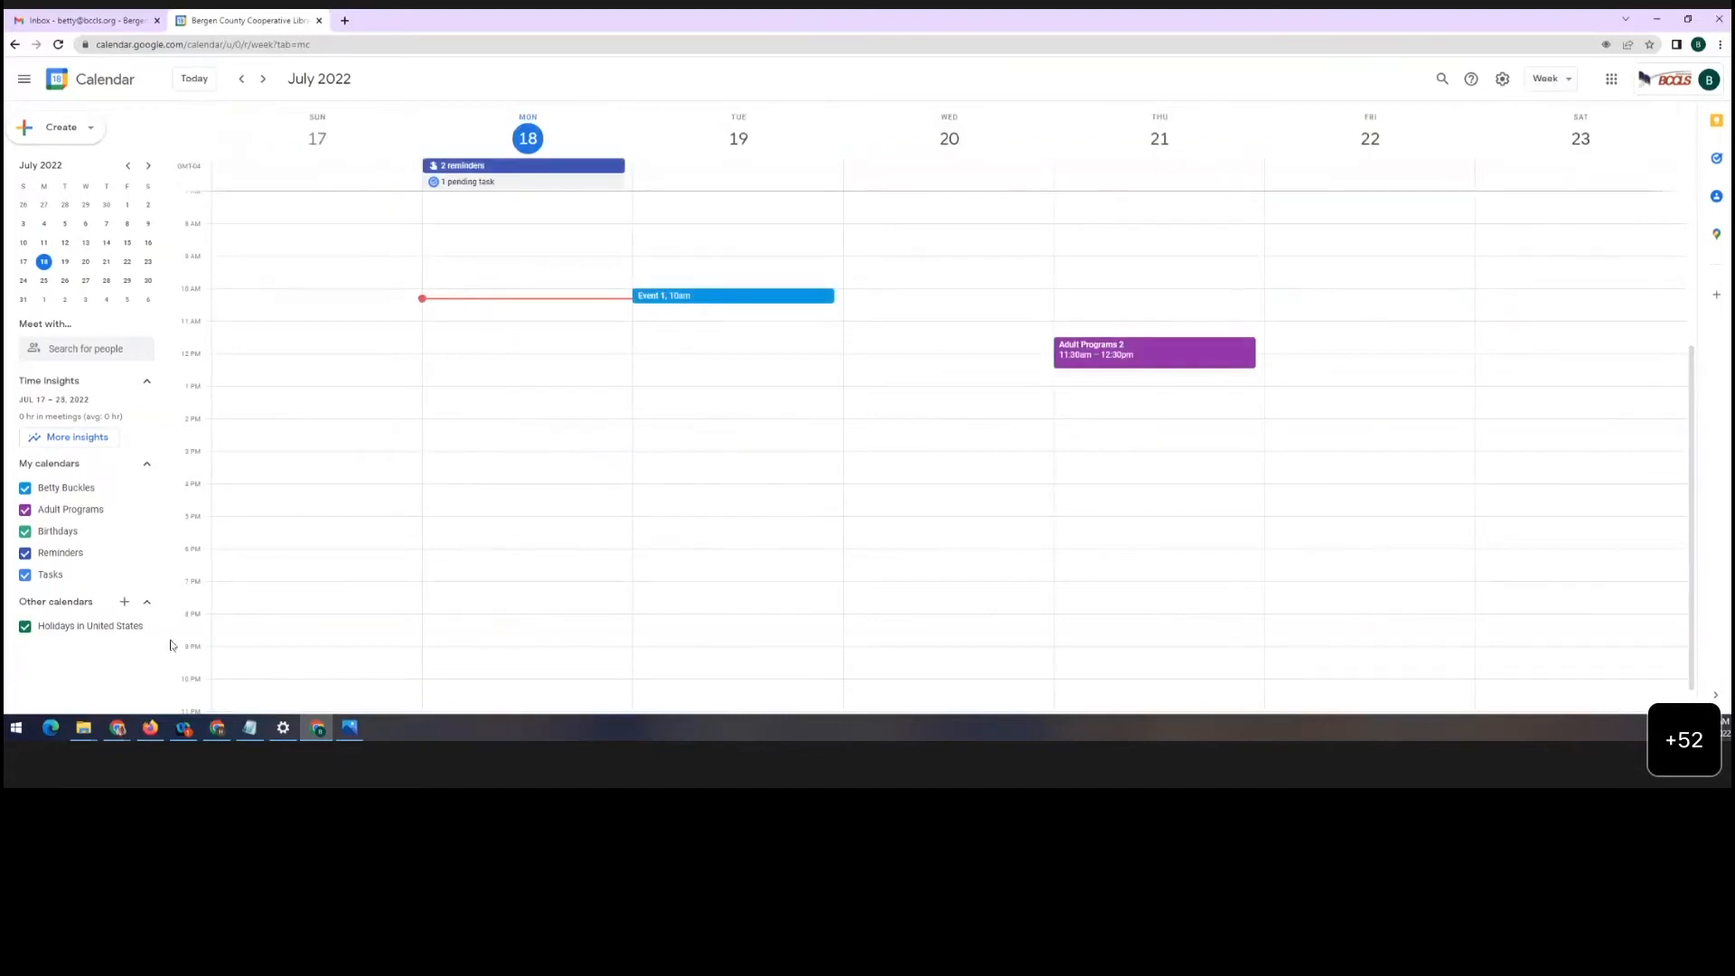
left_click(1547, 78)
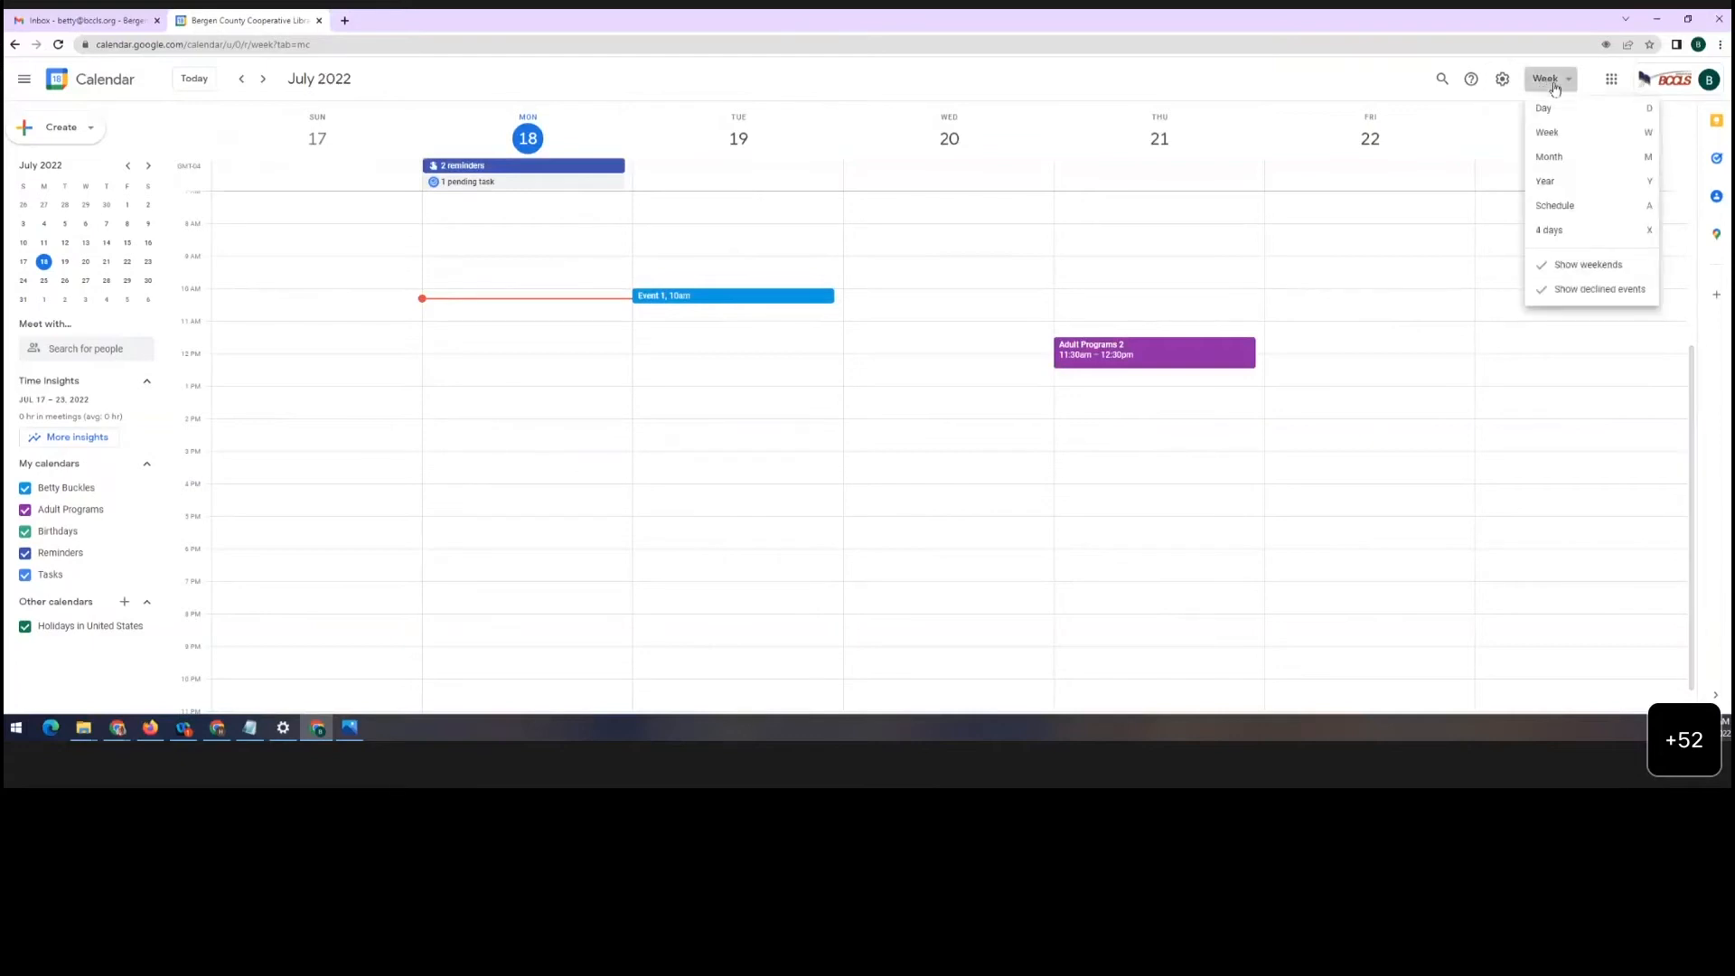
left_click(1572, 164)
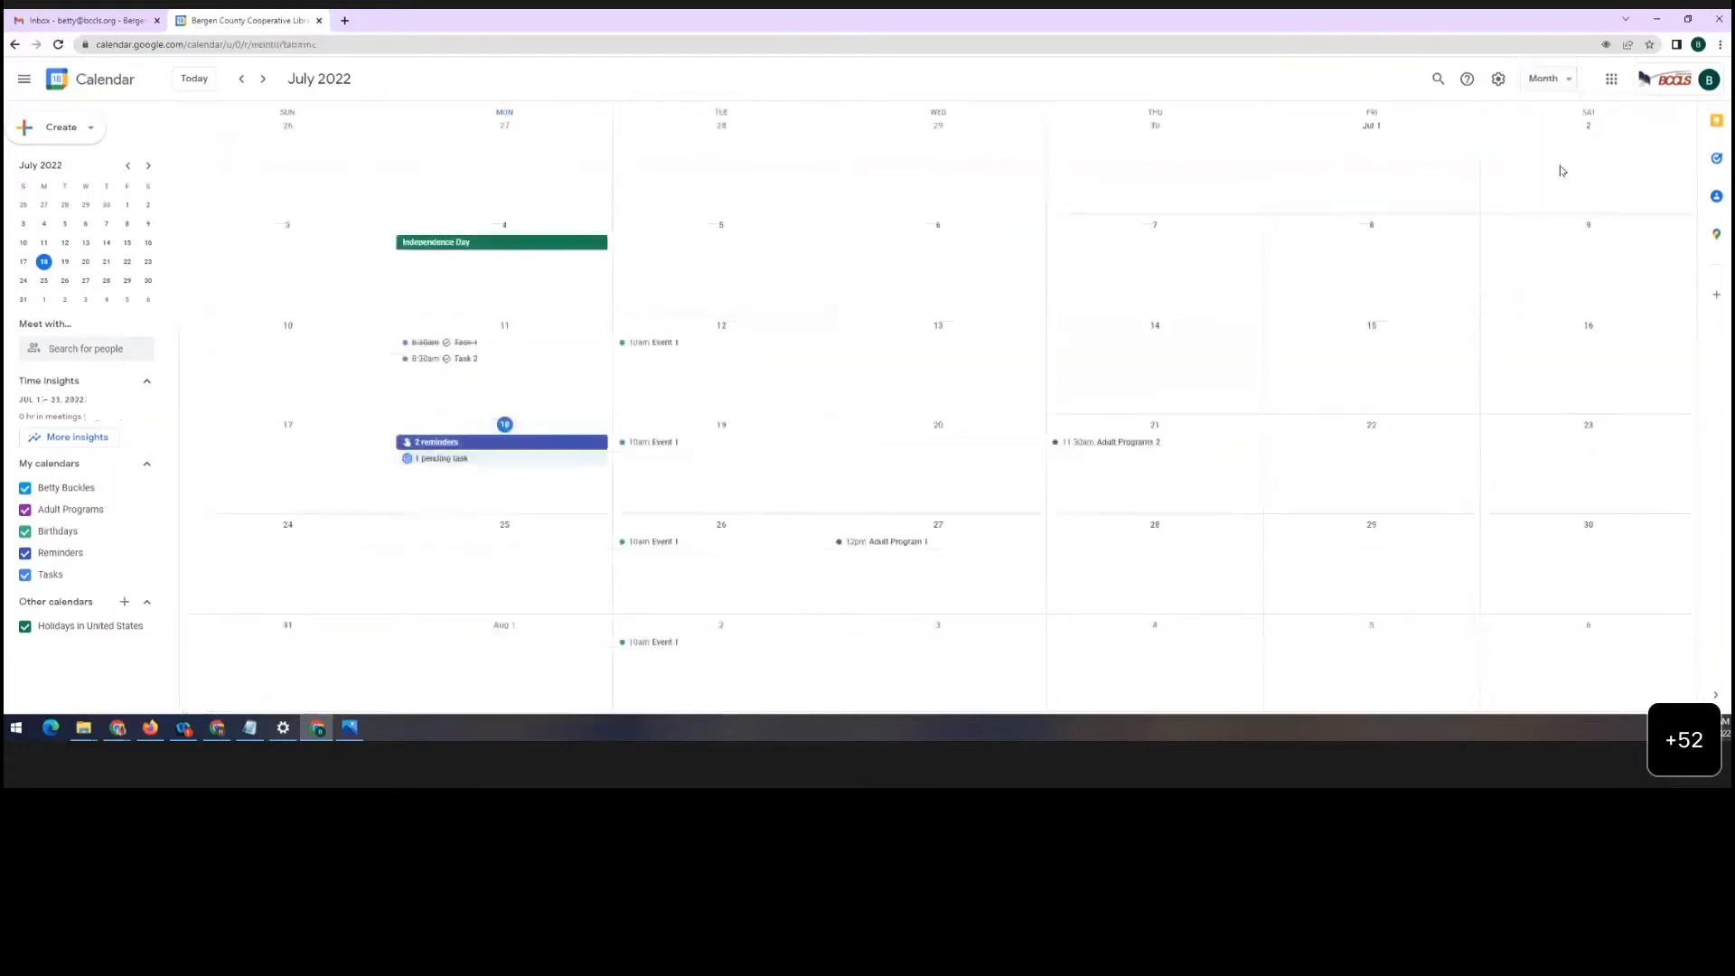
left_click(1547, 78)
key("Return")
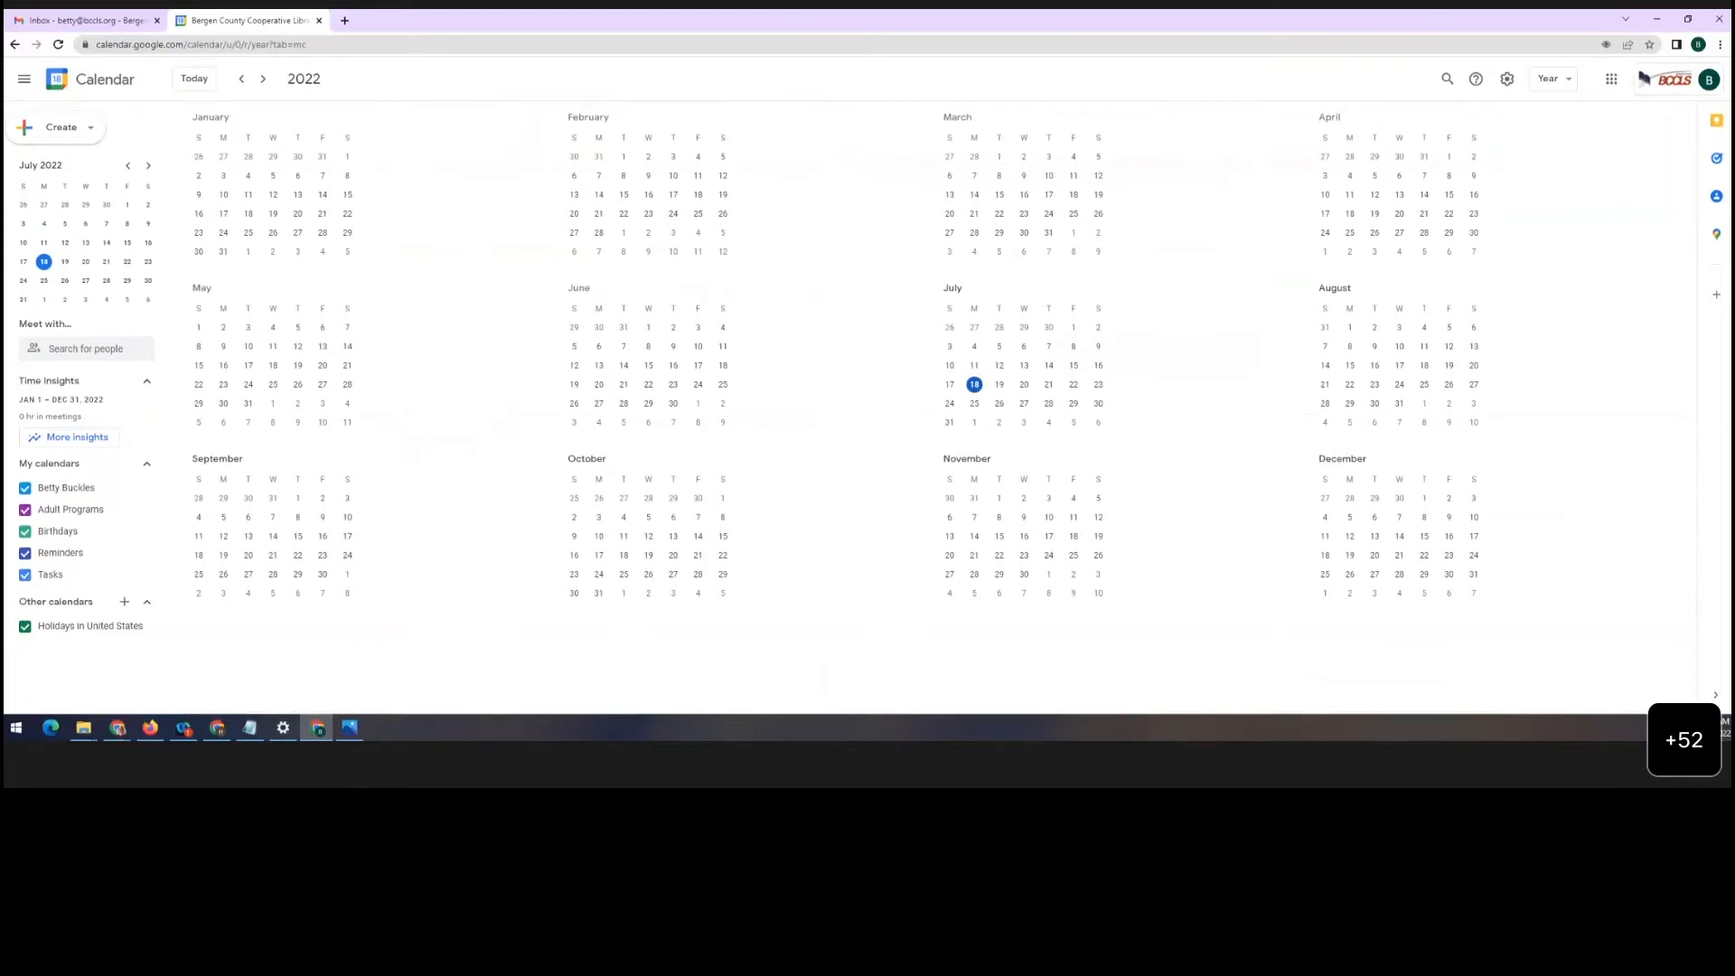
left_click(1549, 78)
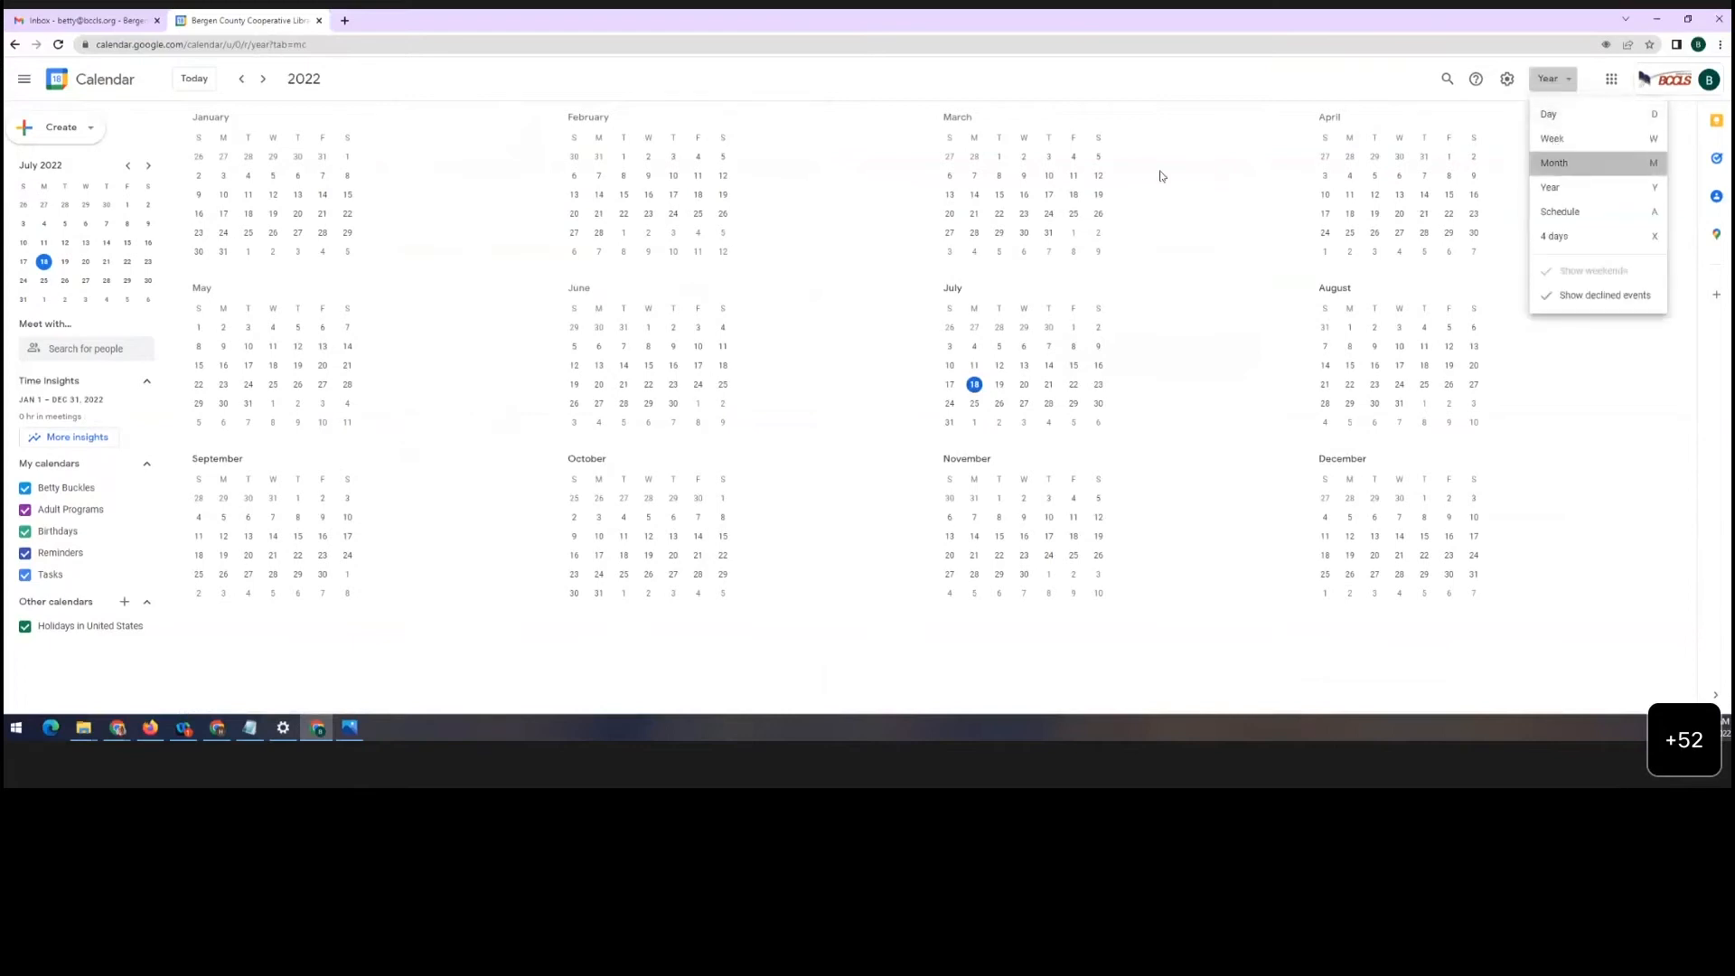
key("Return")
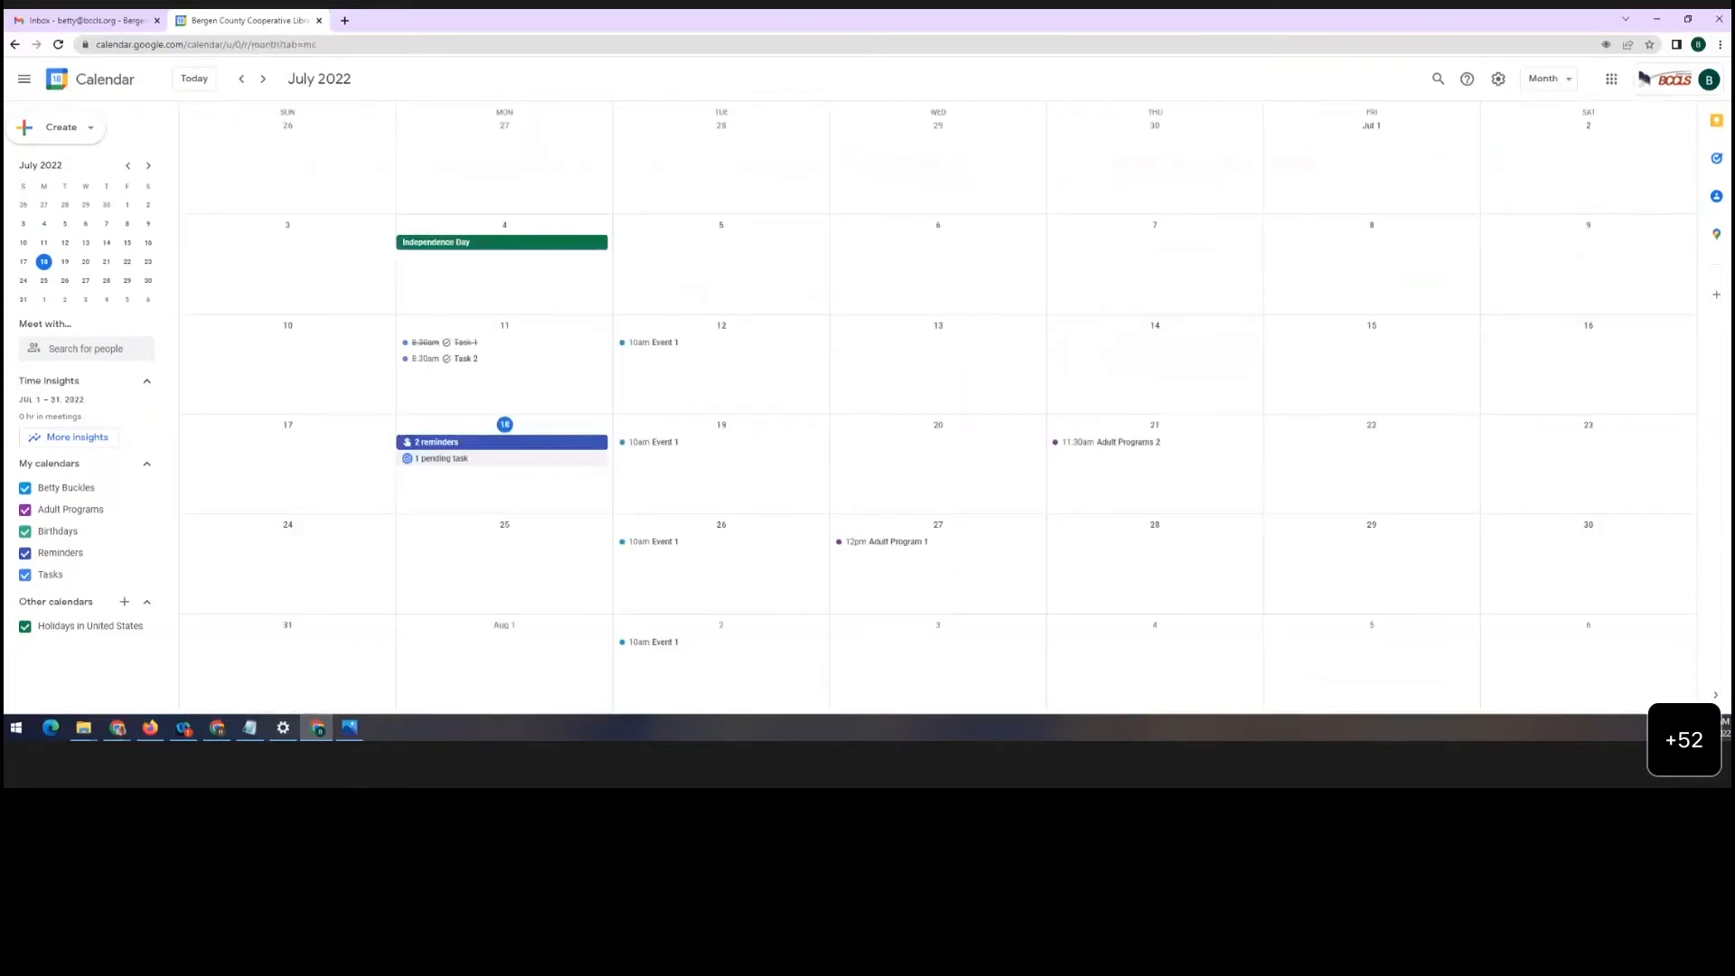
View the list of reminders on July 18 and close it
key("alt+Tab")
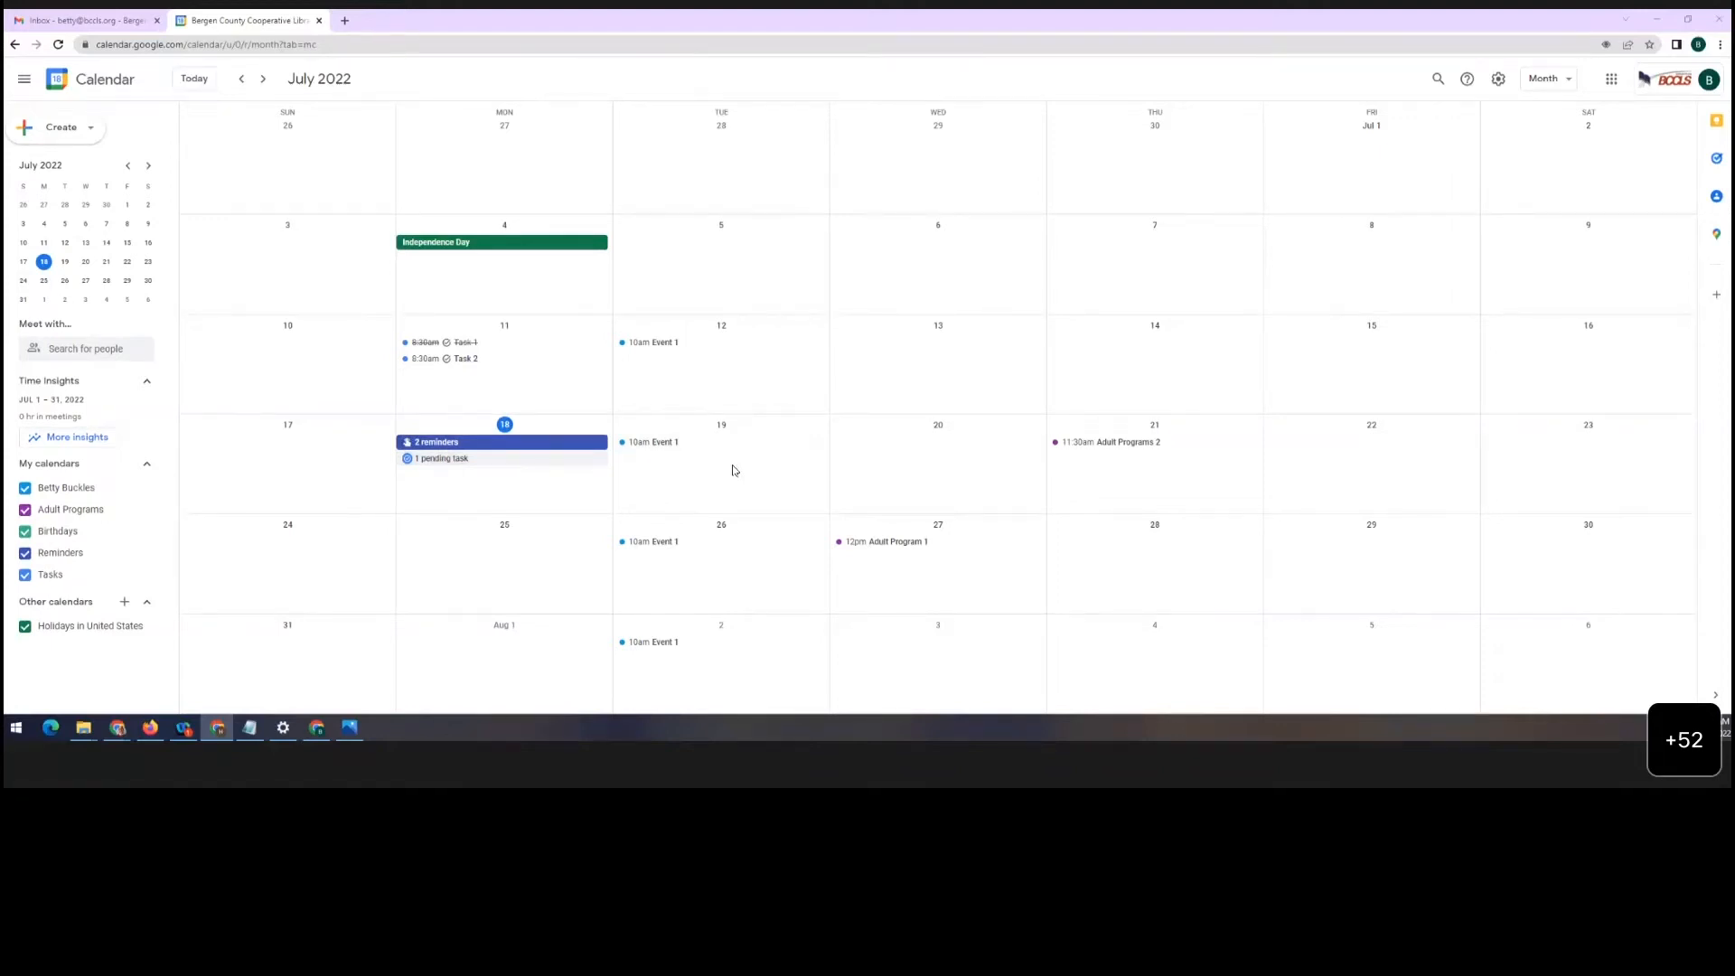
left_click(457, 443)
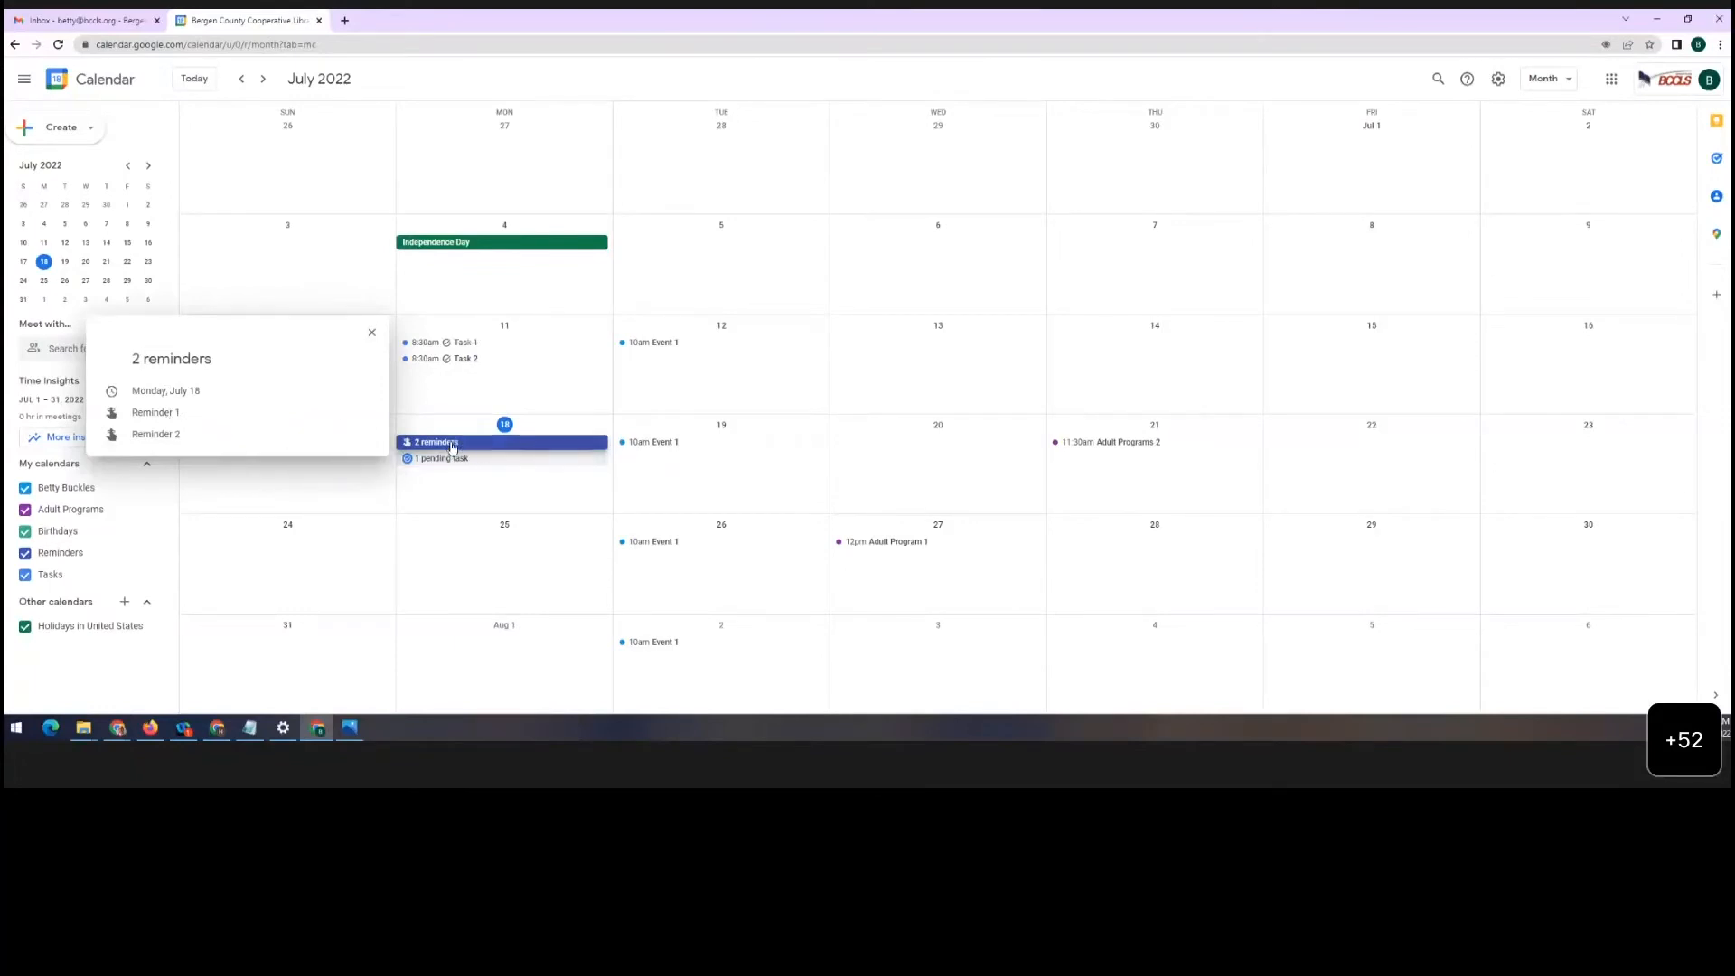
left_click(365, 504)
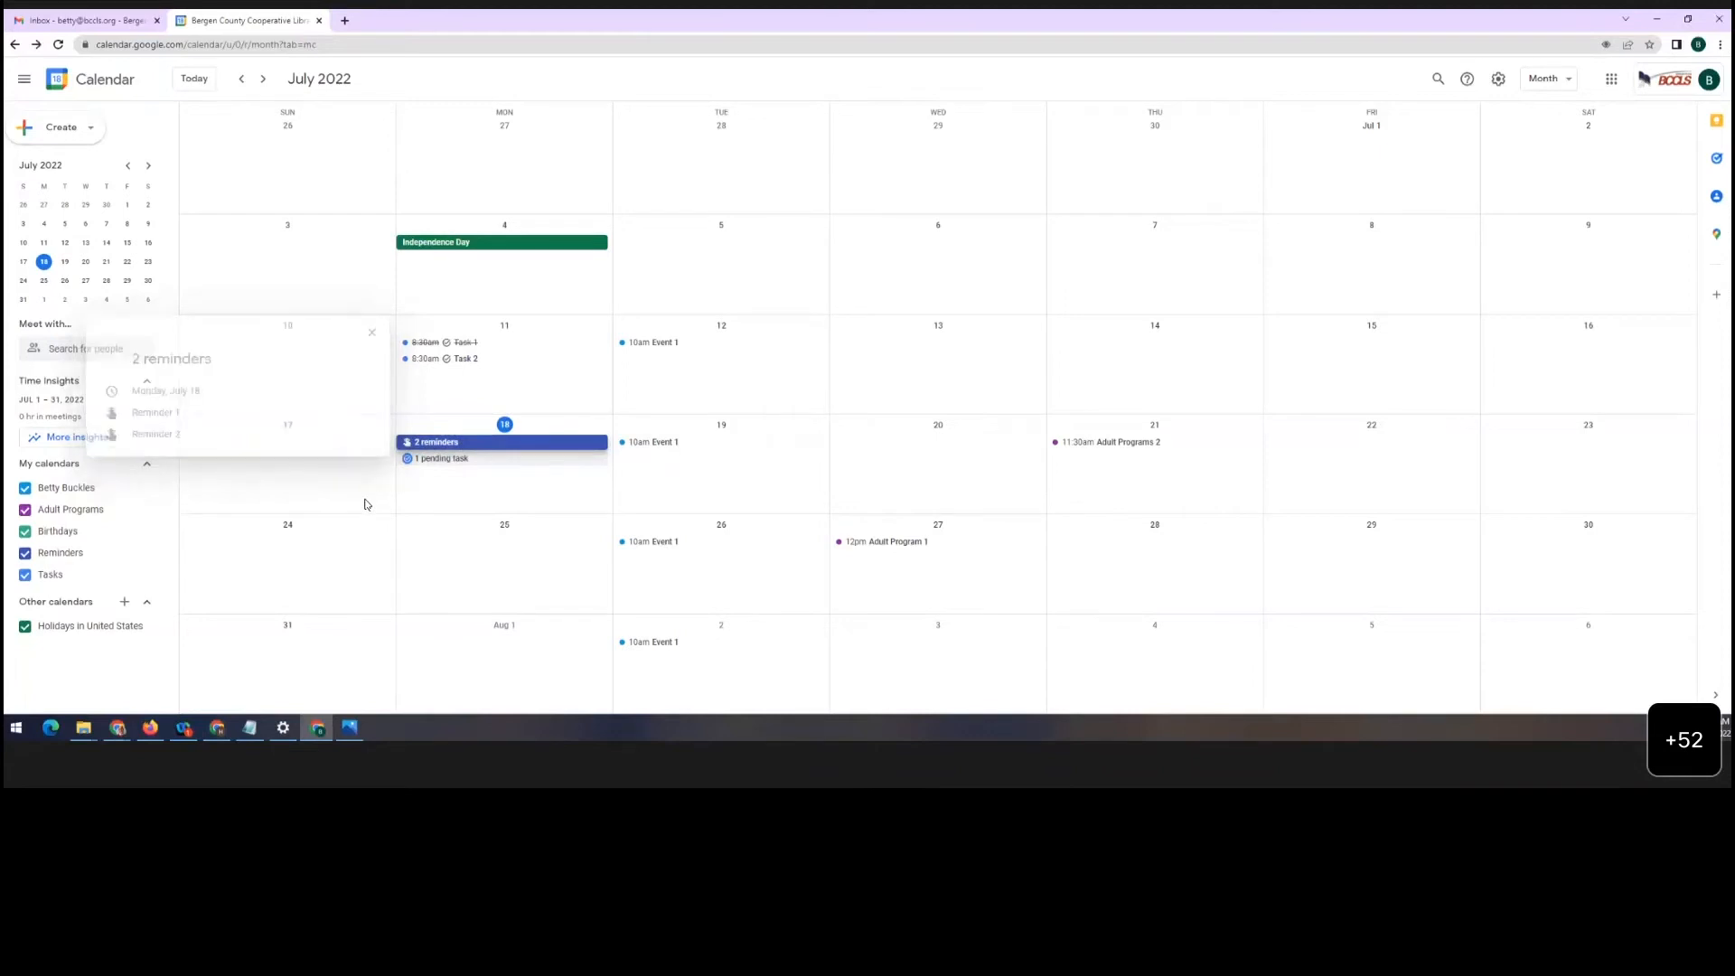
Create an all-day, non-repeating reminder titled Reminder 3 from the July 6, 2022 cell and save it
left_click(909, 243)
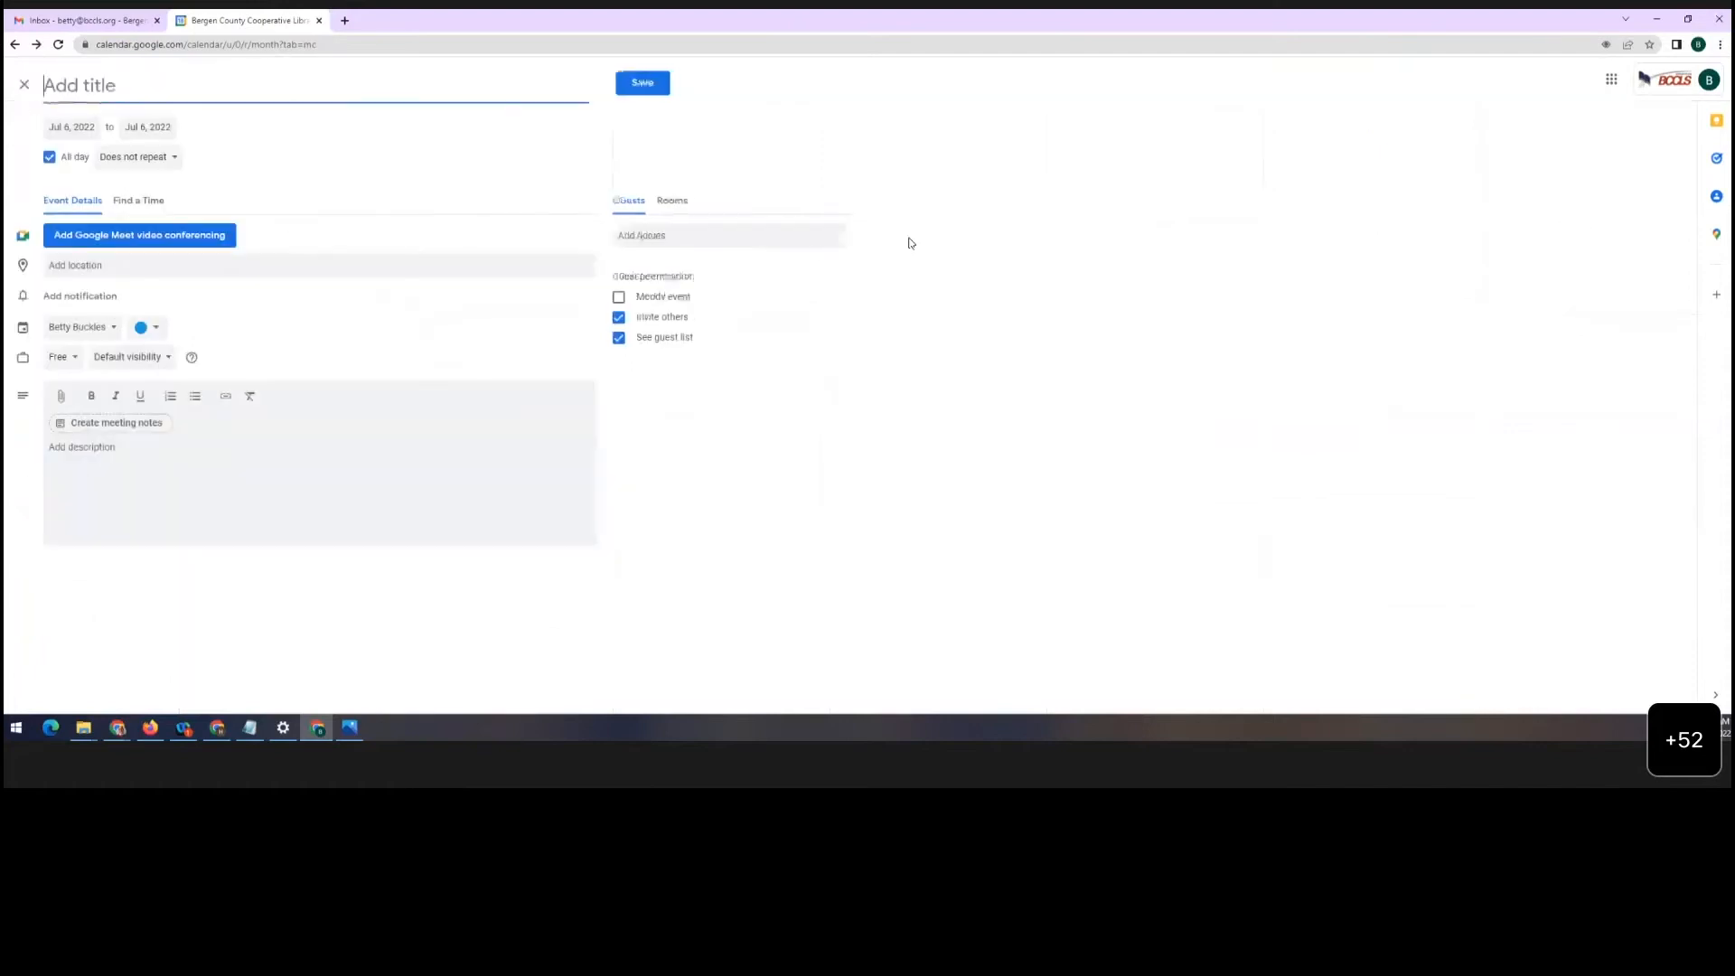
left_click(25, 85)
left_click(893, 293)
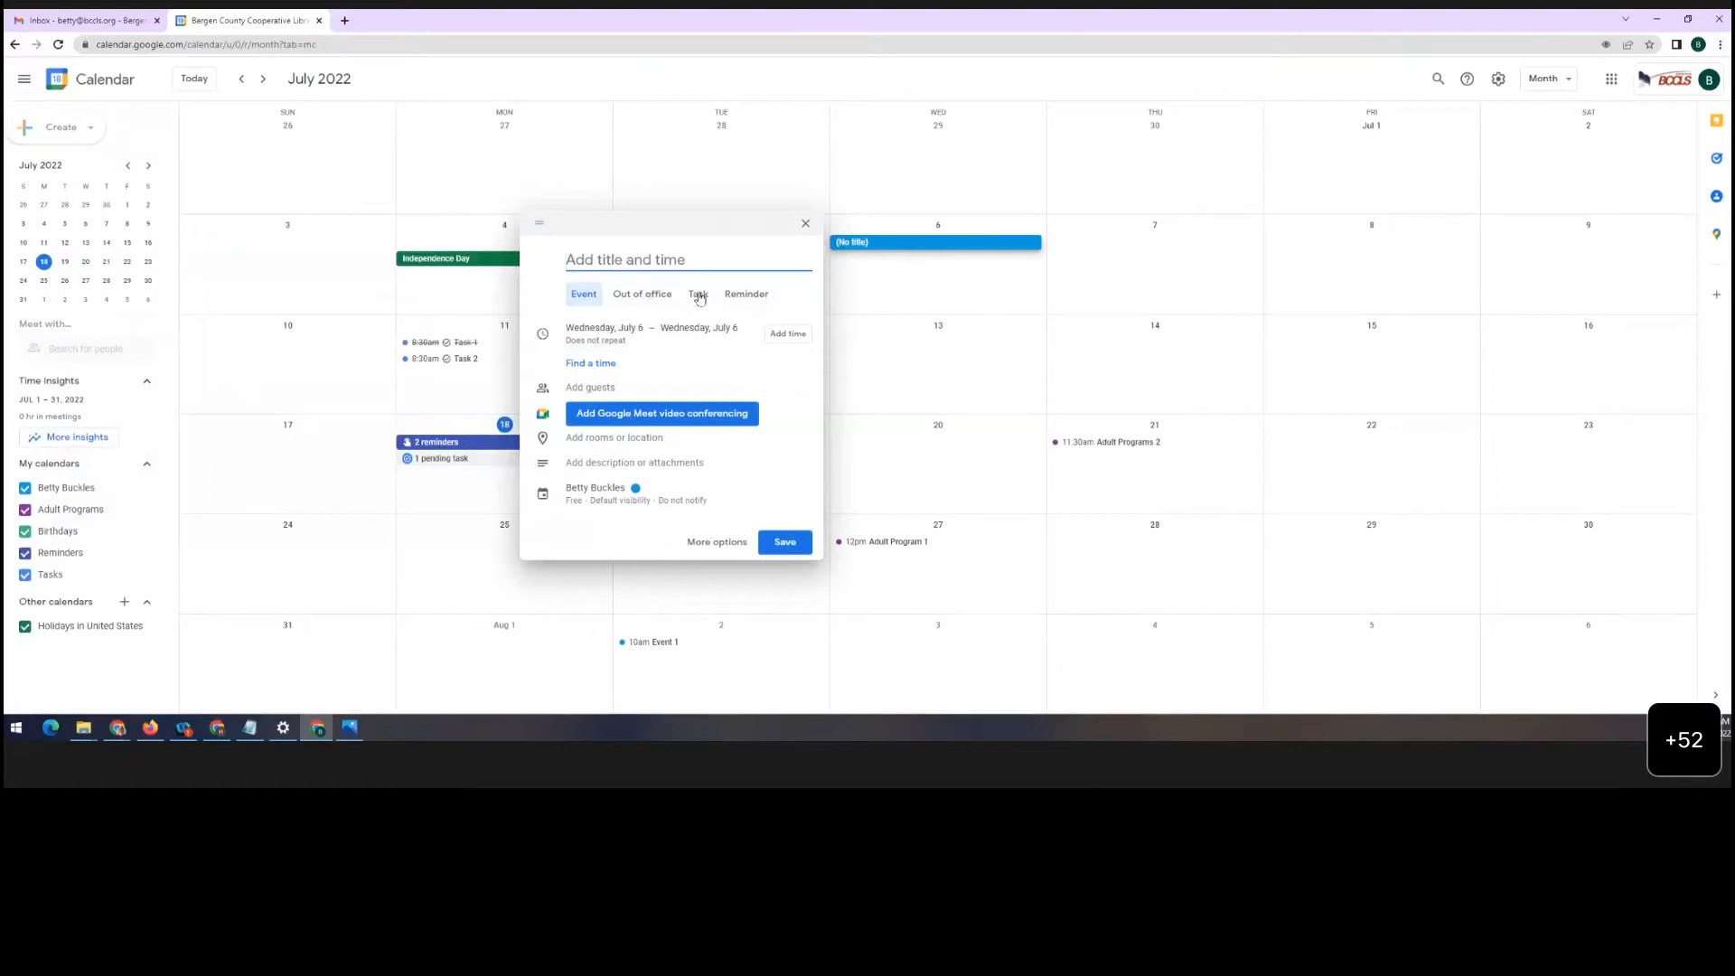
left_click(745, 301)
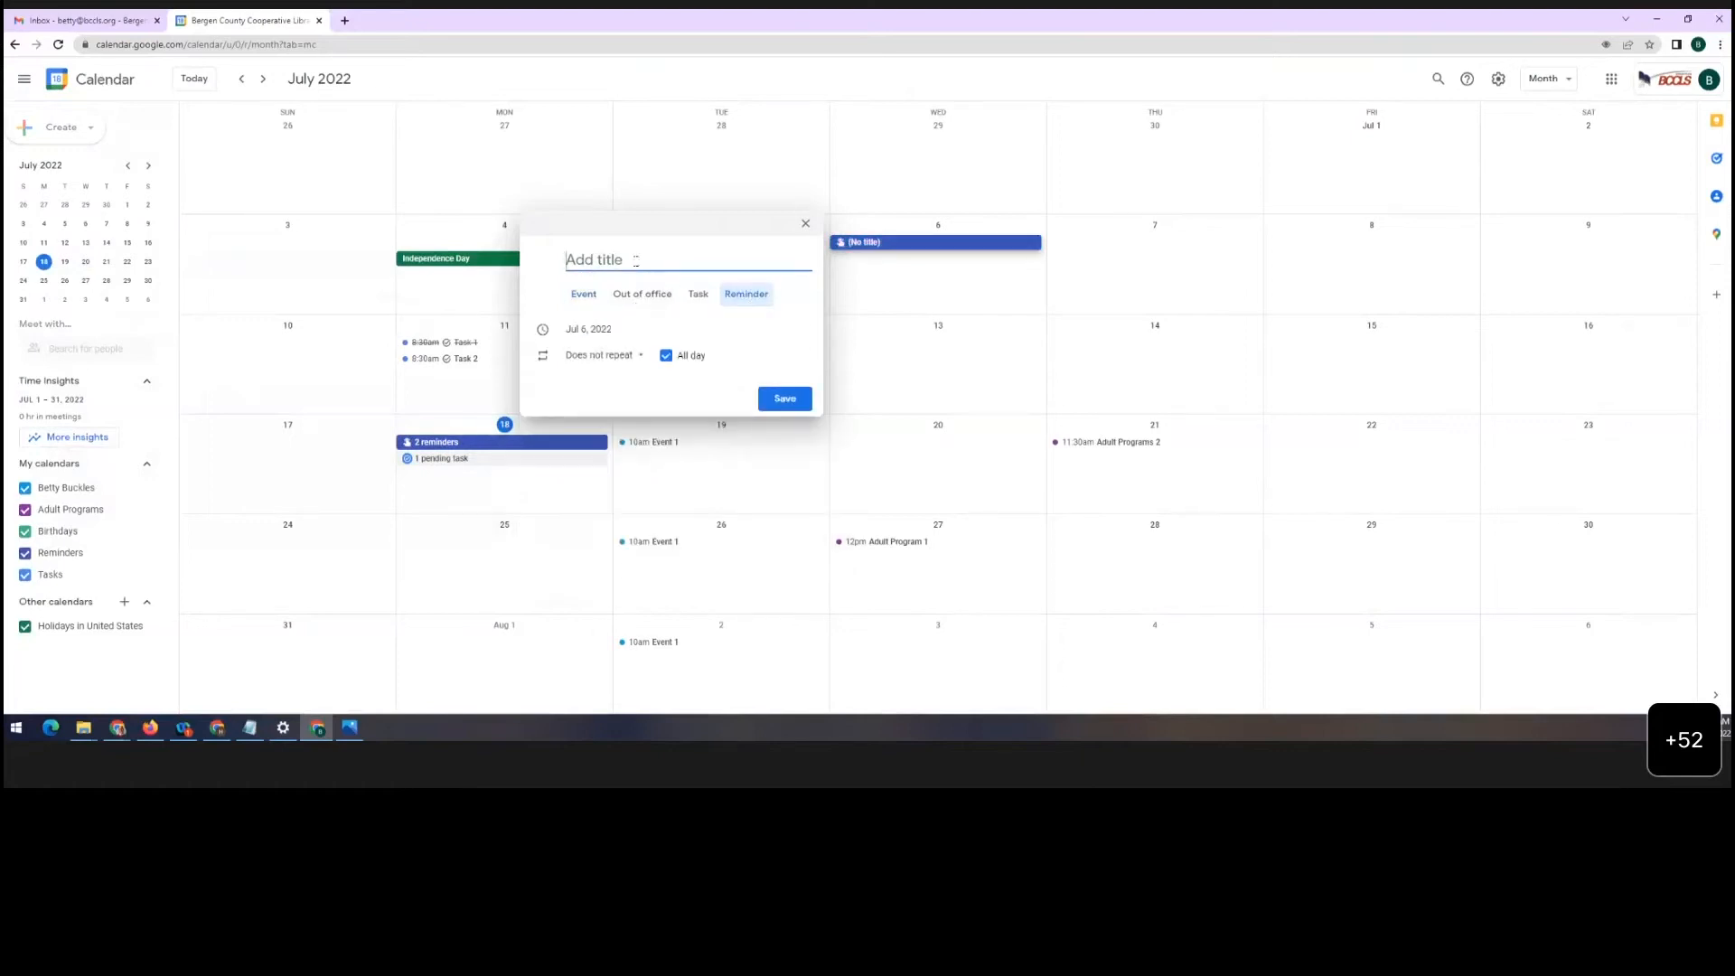
type("Reinde")
key("BackSpace")
key("BackSpace")
key("BackSpace")
key("BackSpace")
type("min")
key("BackSpace")
key("BackSpace")
type("inger")
key("BackSpace")
key("BackSpace")
key("BackSpace")
type("der 3")
left_click(774, 403)
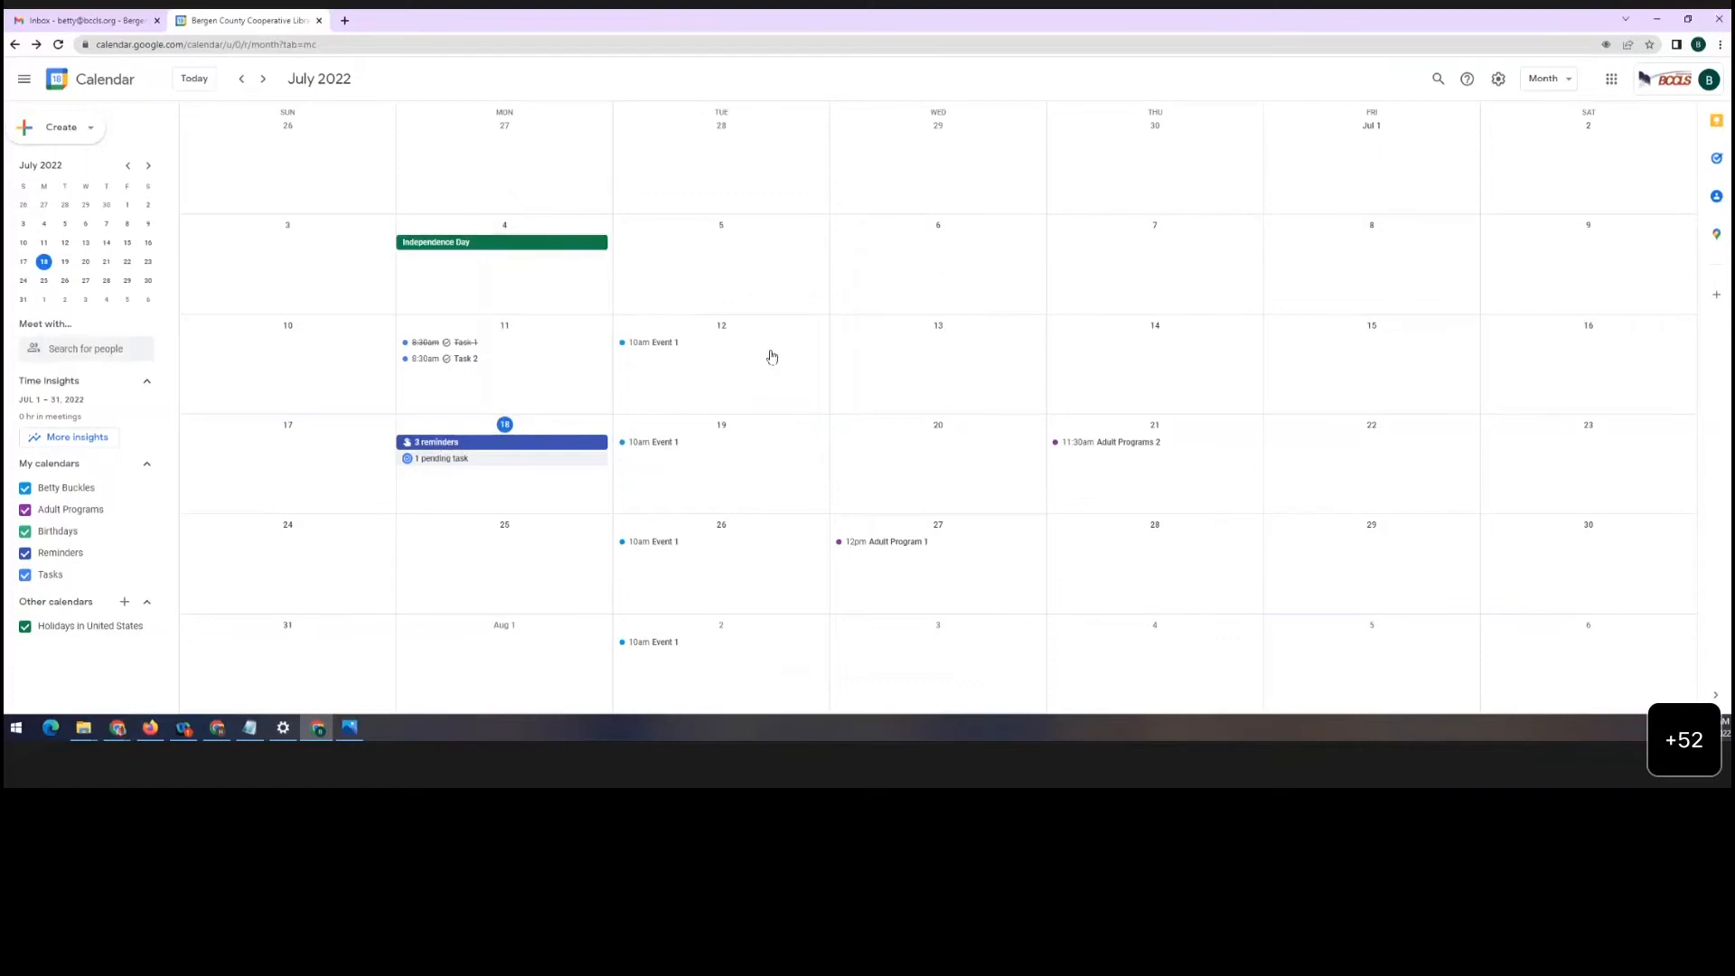
Open Reminder 1 on July 18 for editing and save it
left_click(452, 444)
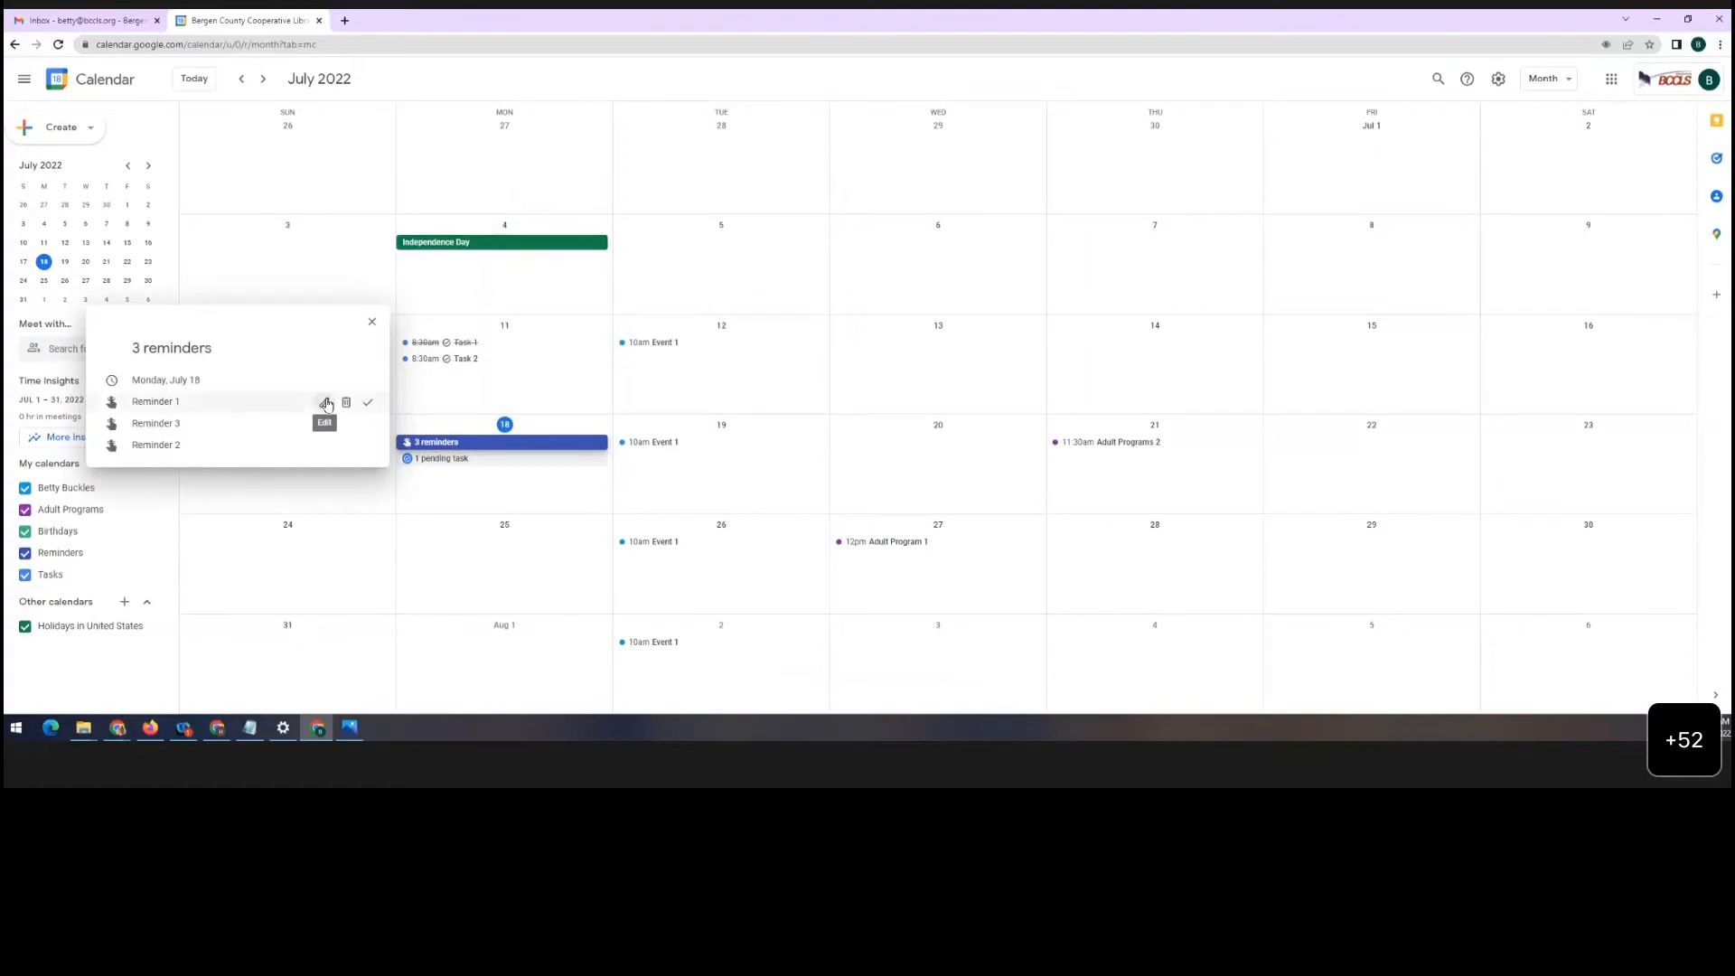
left_click(326, 405)
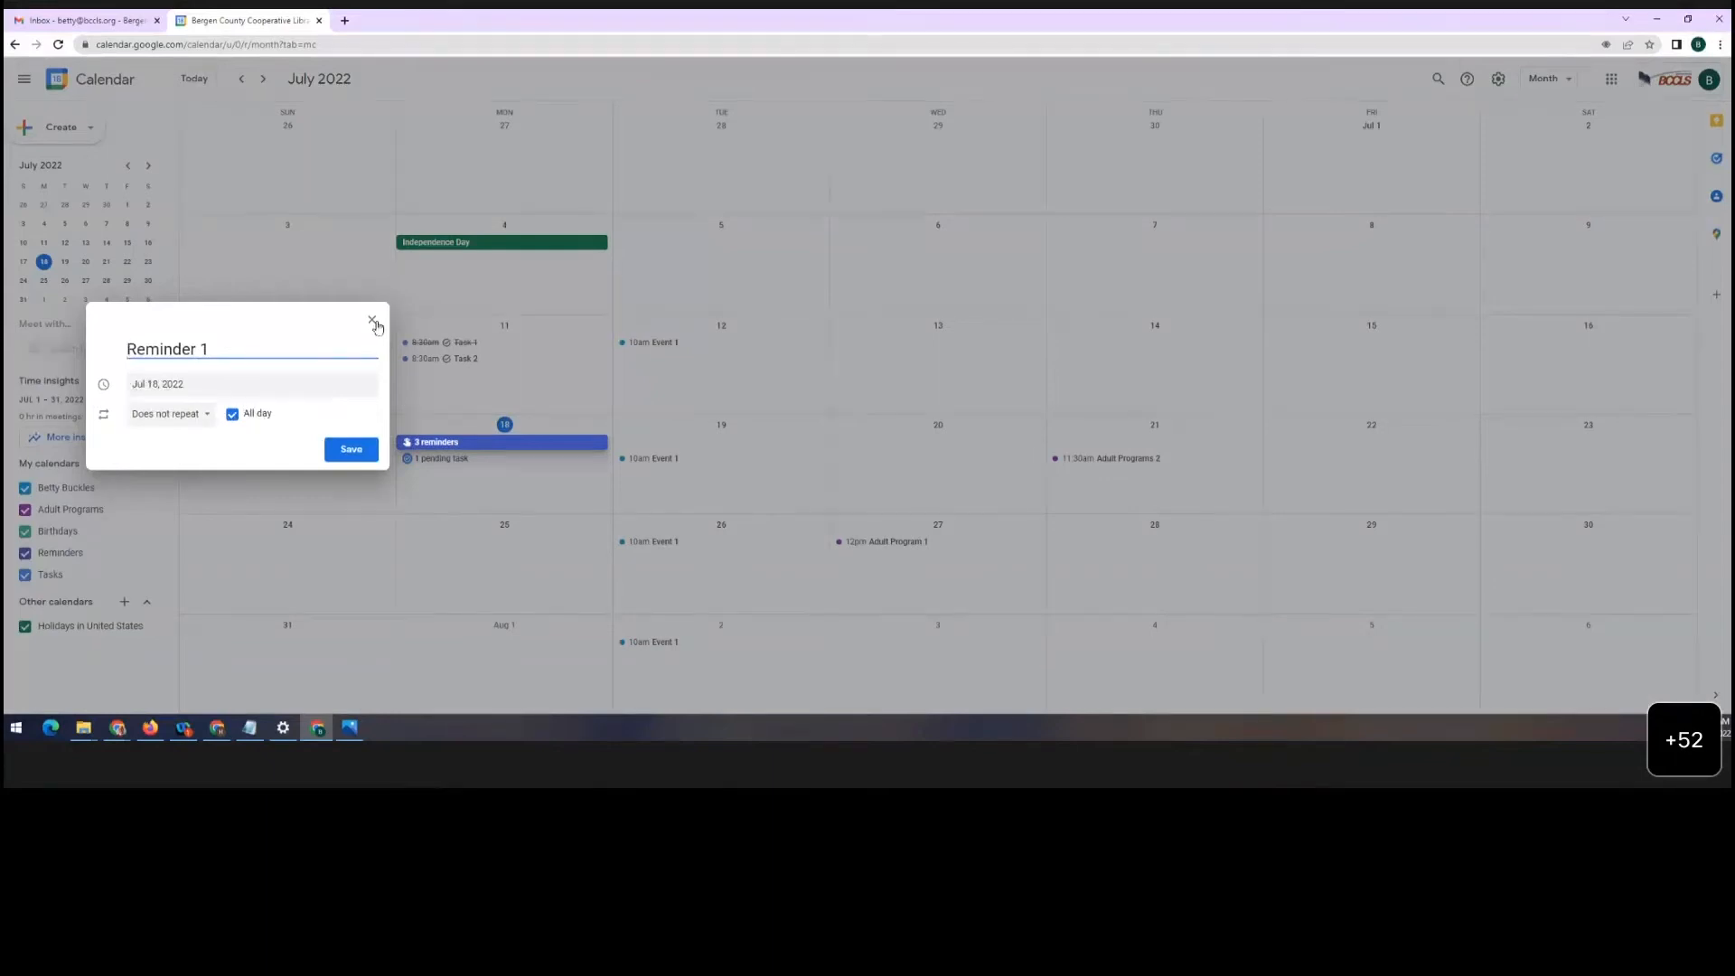
left_click(336, 450)
Mark Reminder 1 on July 18 as done and close the reminder list
left_click(485, 445)
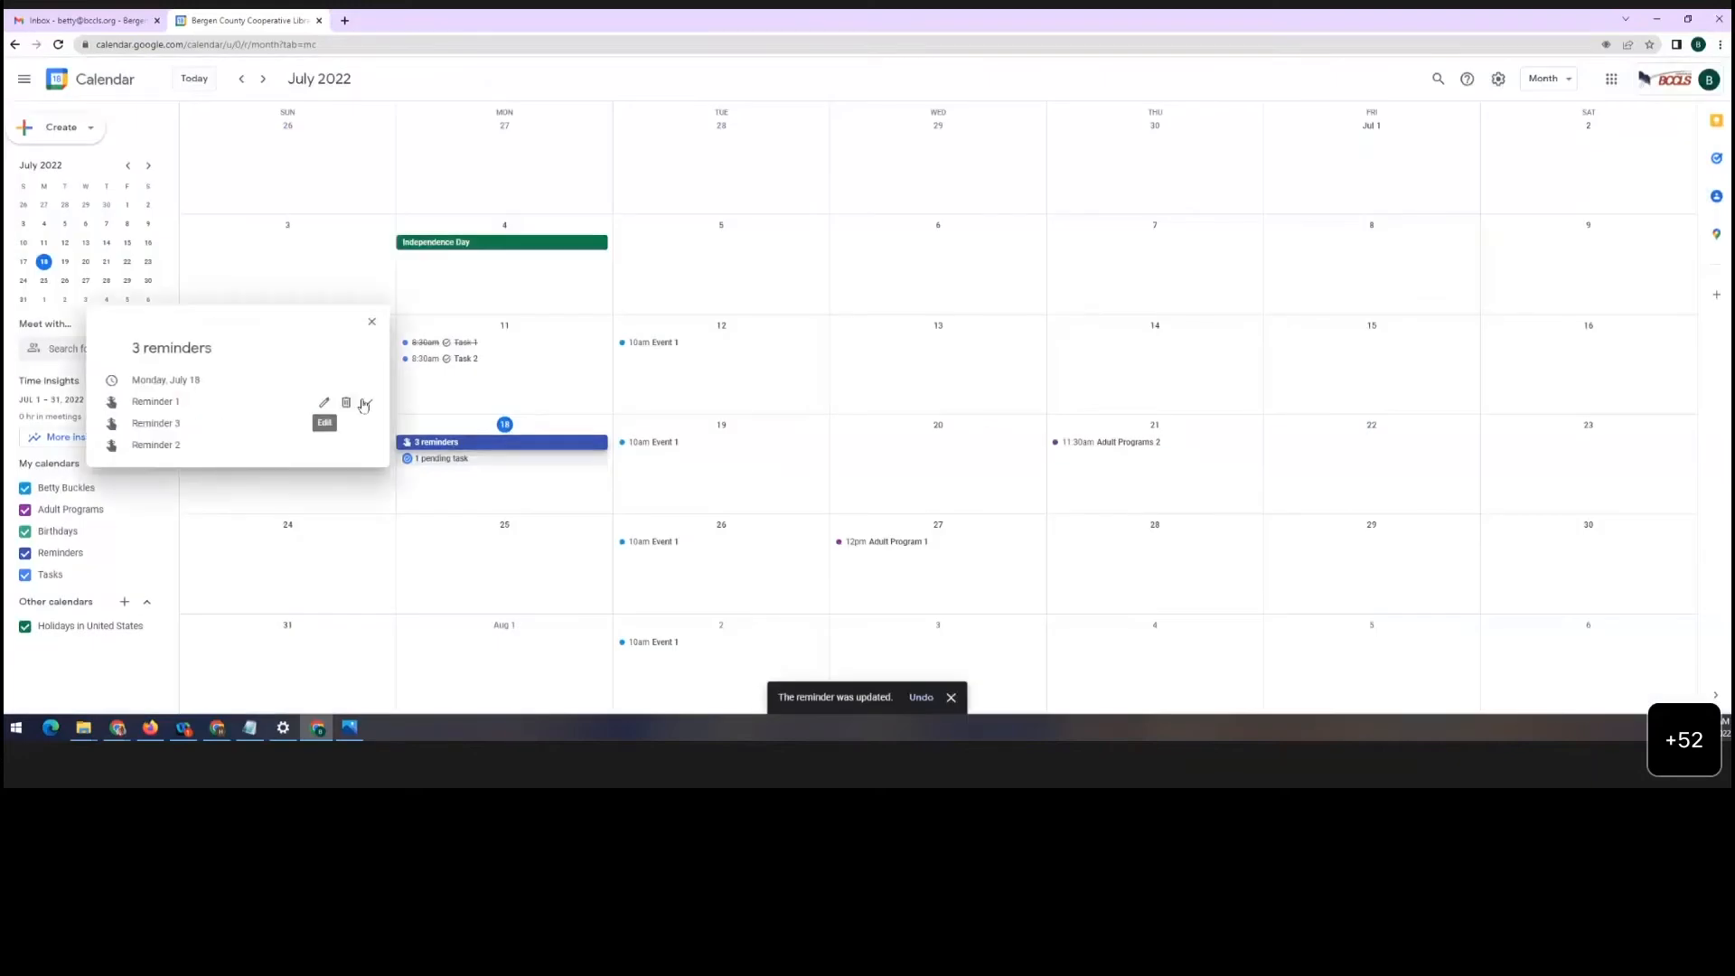
left_click(370, 404)
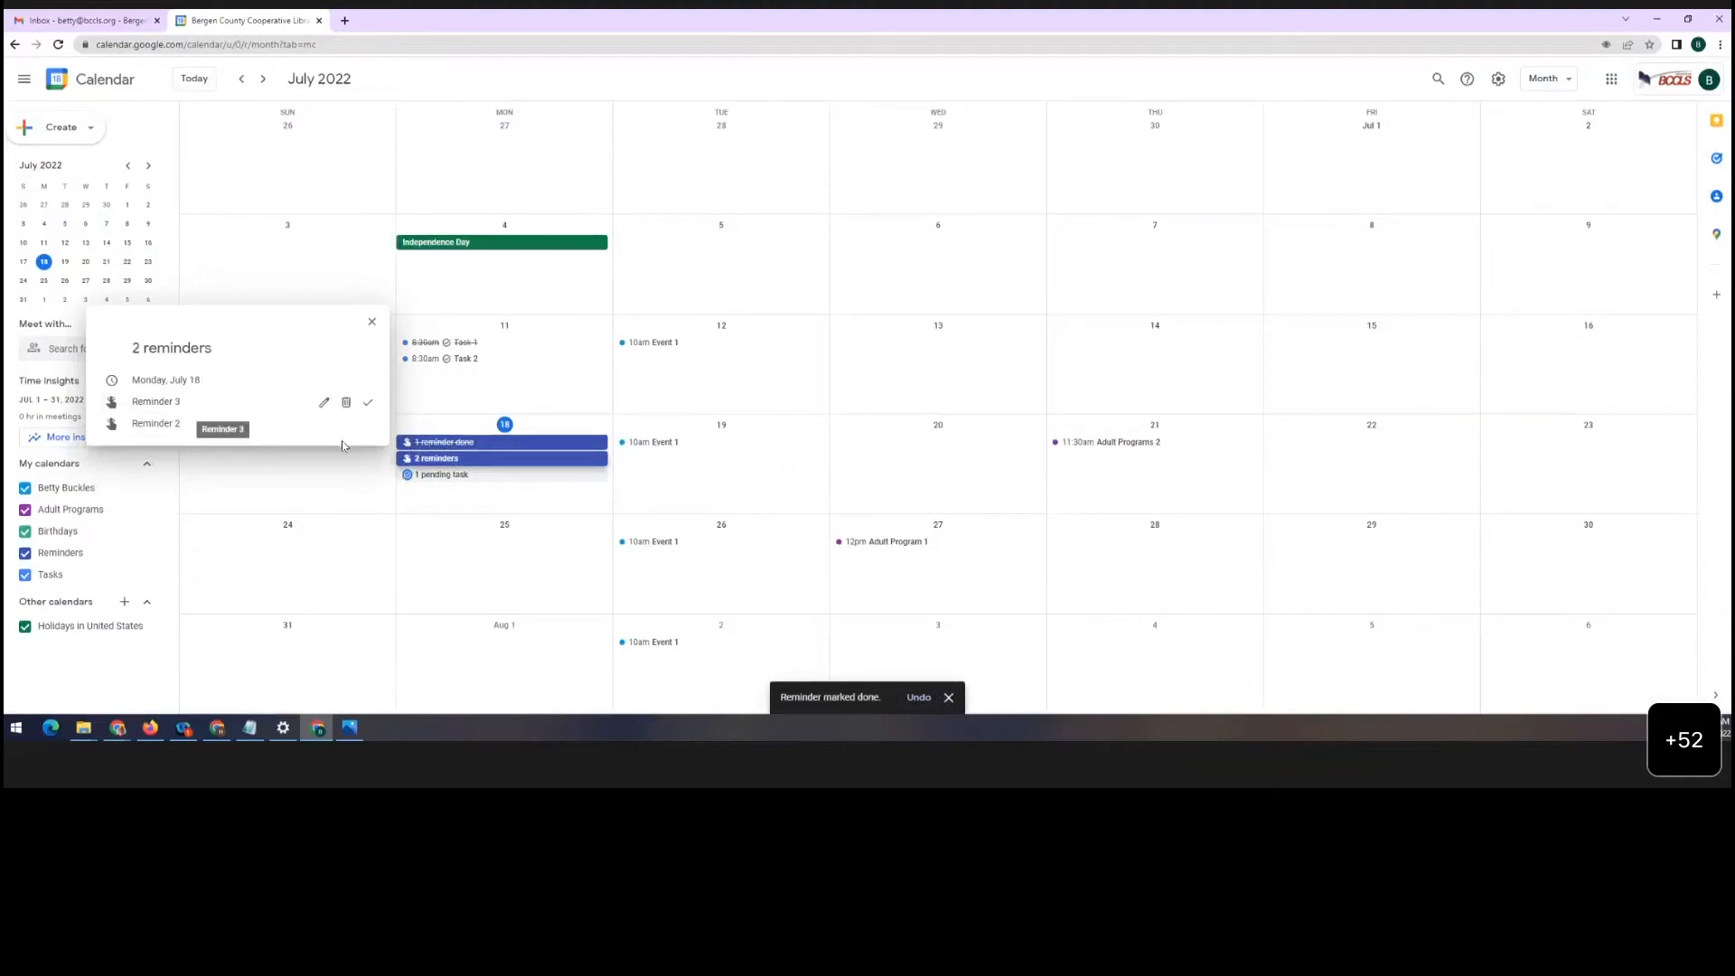
left_click(310, 502)
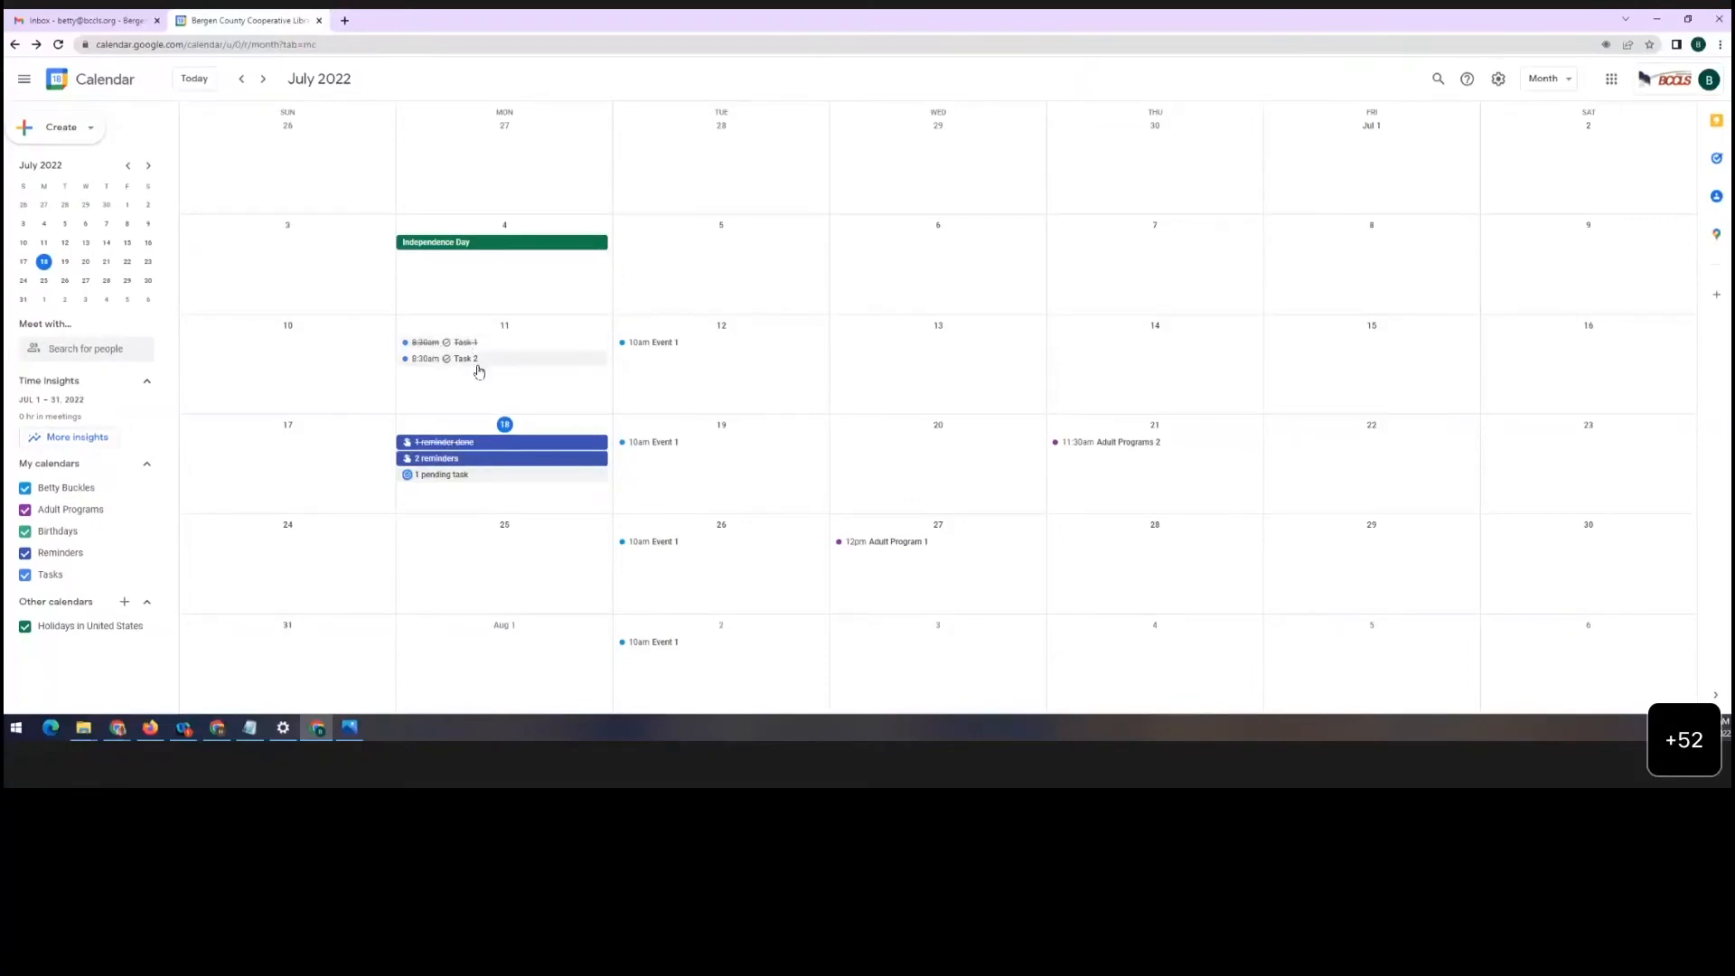
Mark the pending Task 2 from July 11 as completed
left_click(425, 477)
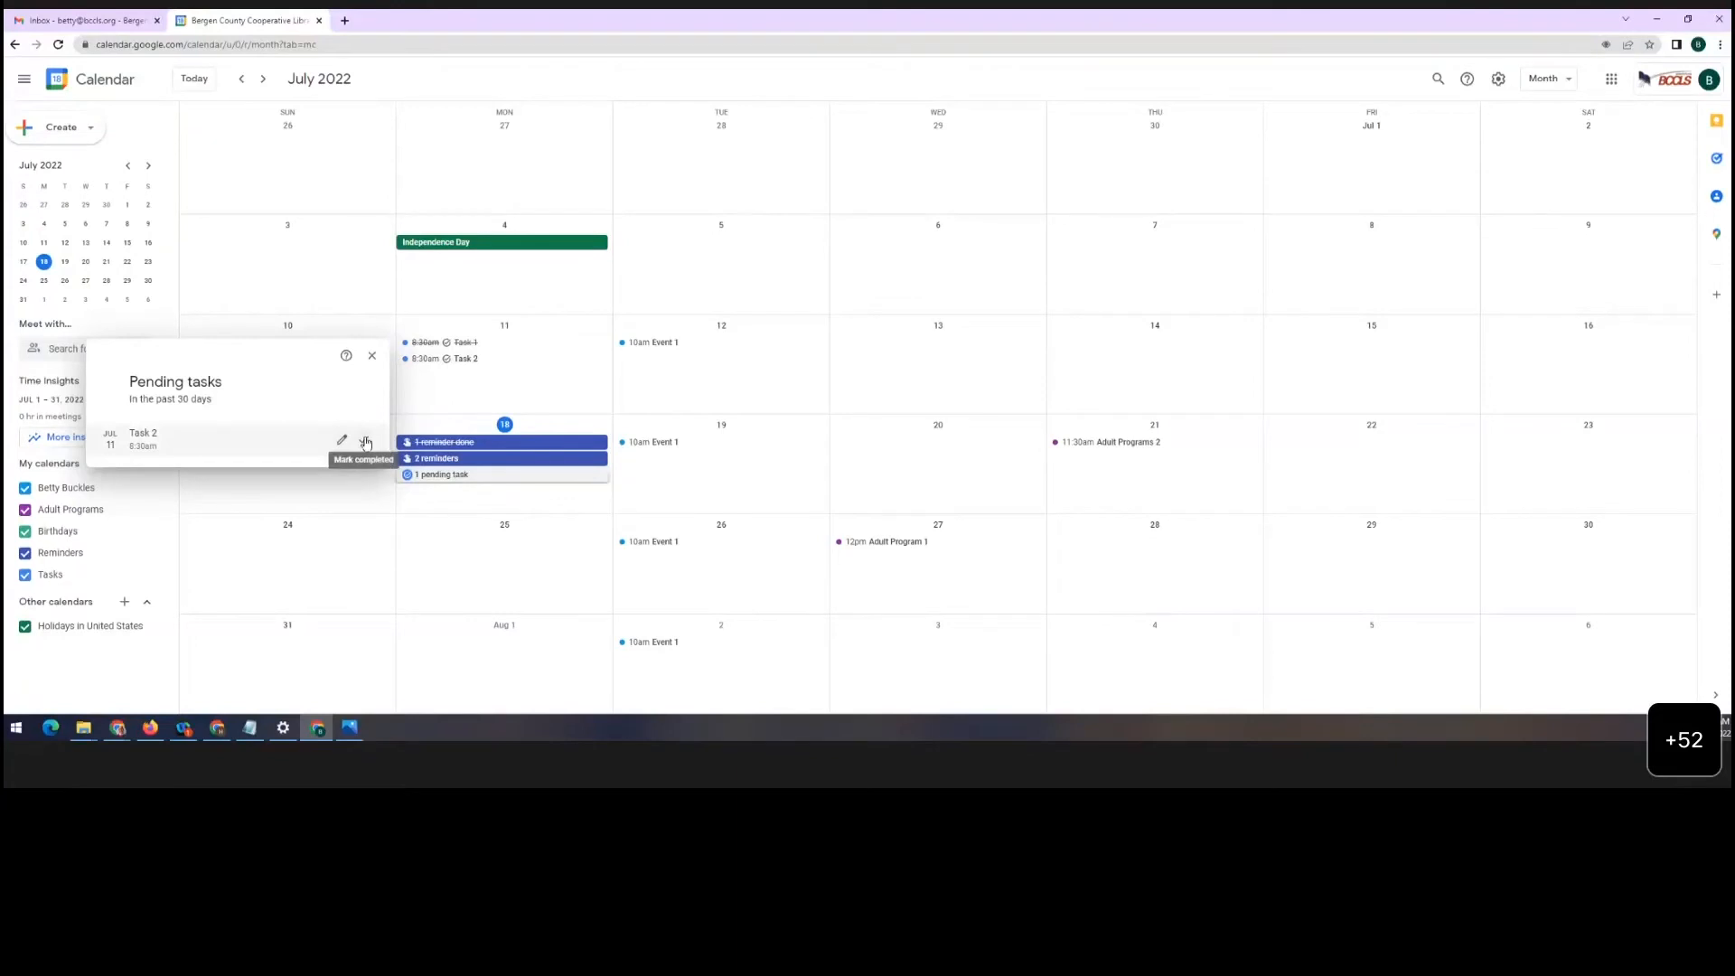
left_click(366, 443)
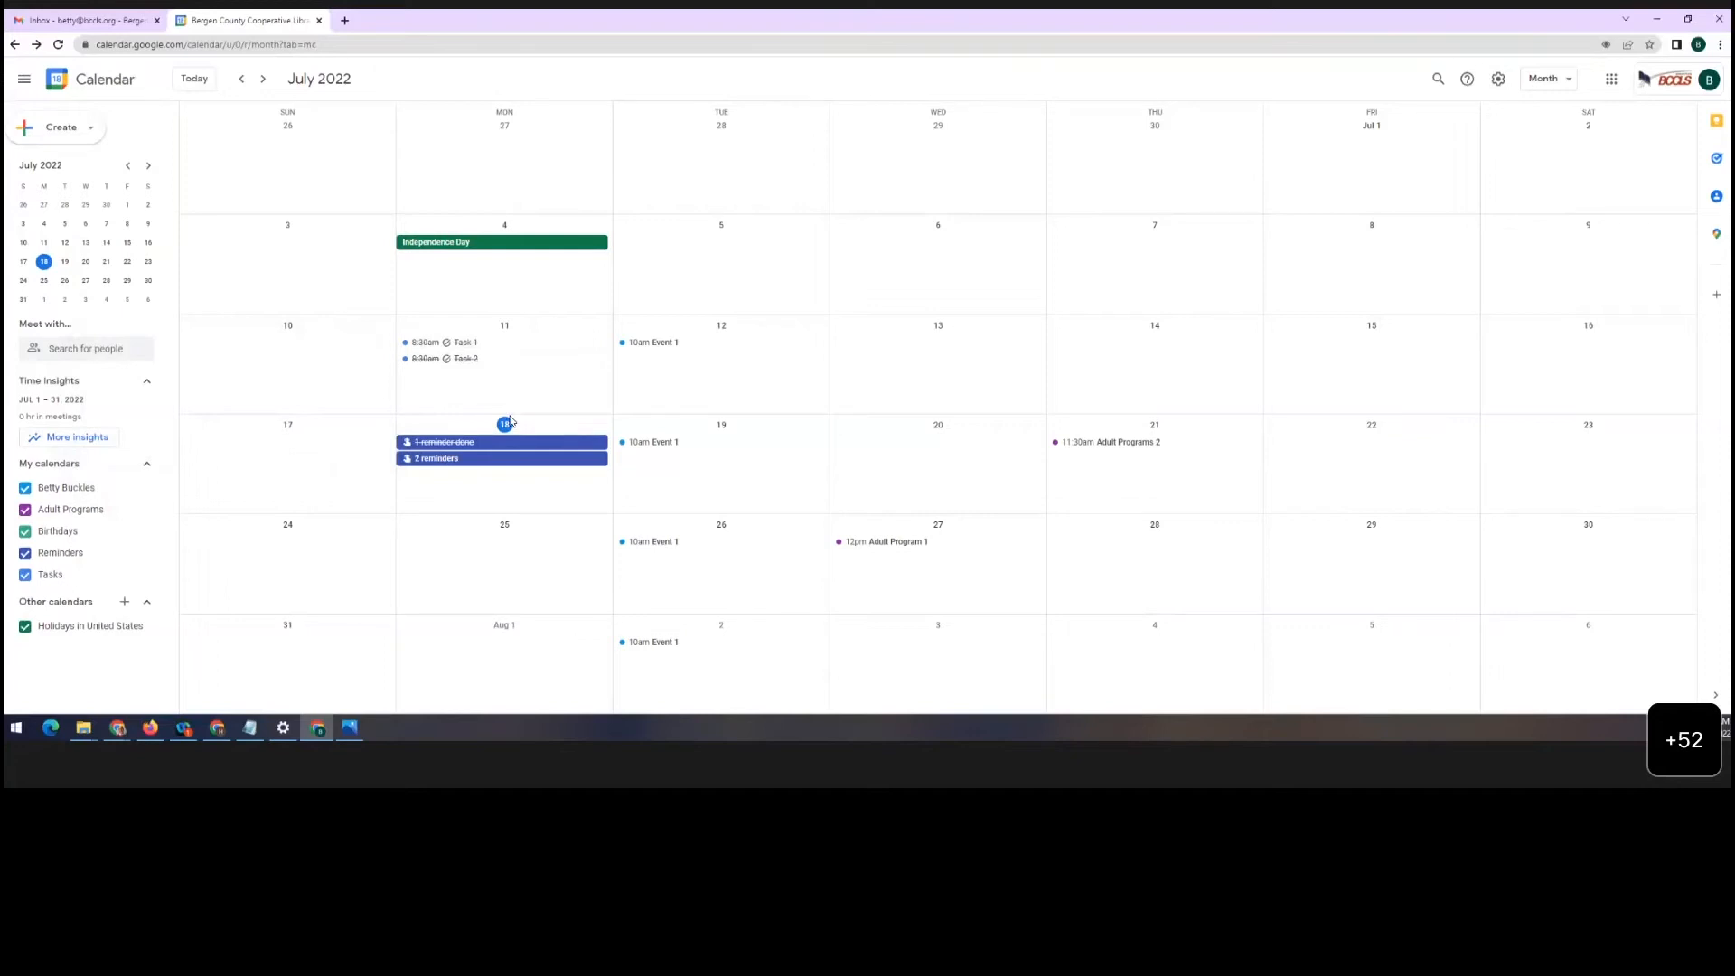
Compare the item types offered for creating a new entry with those in a quick entry on July 5
left_click(99, 134)
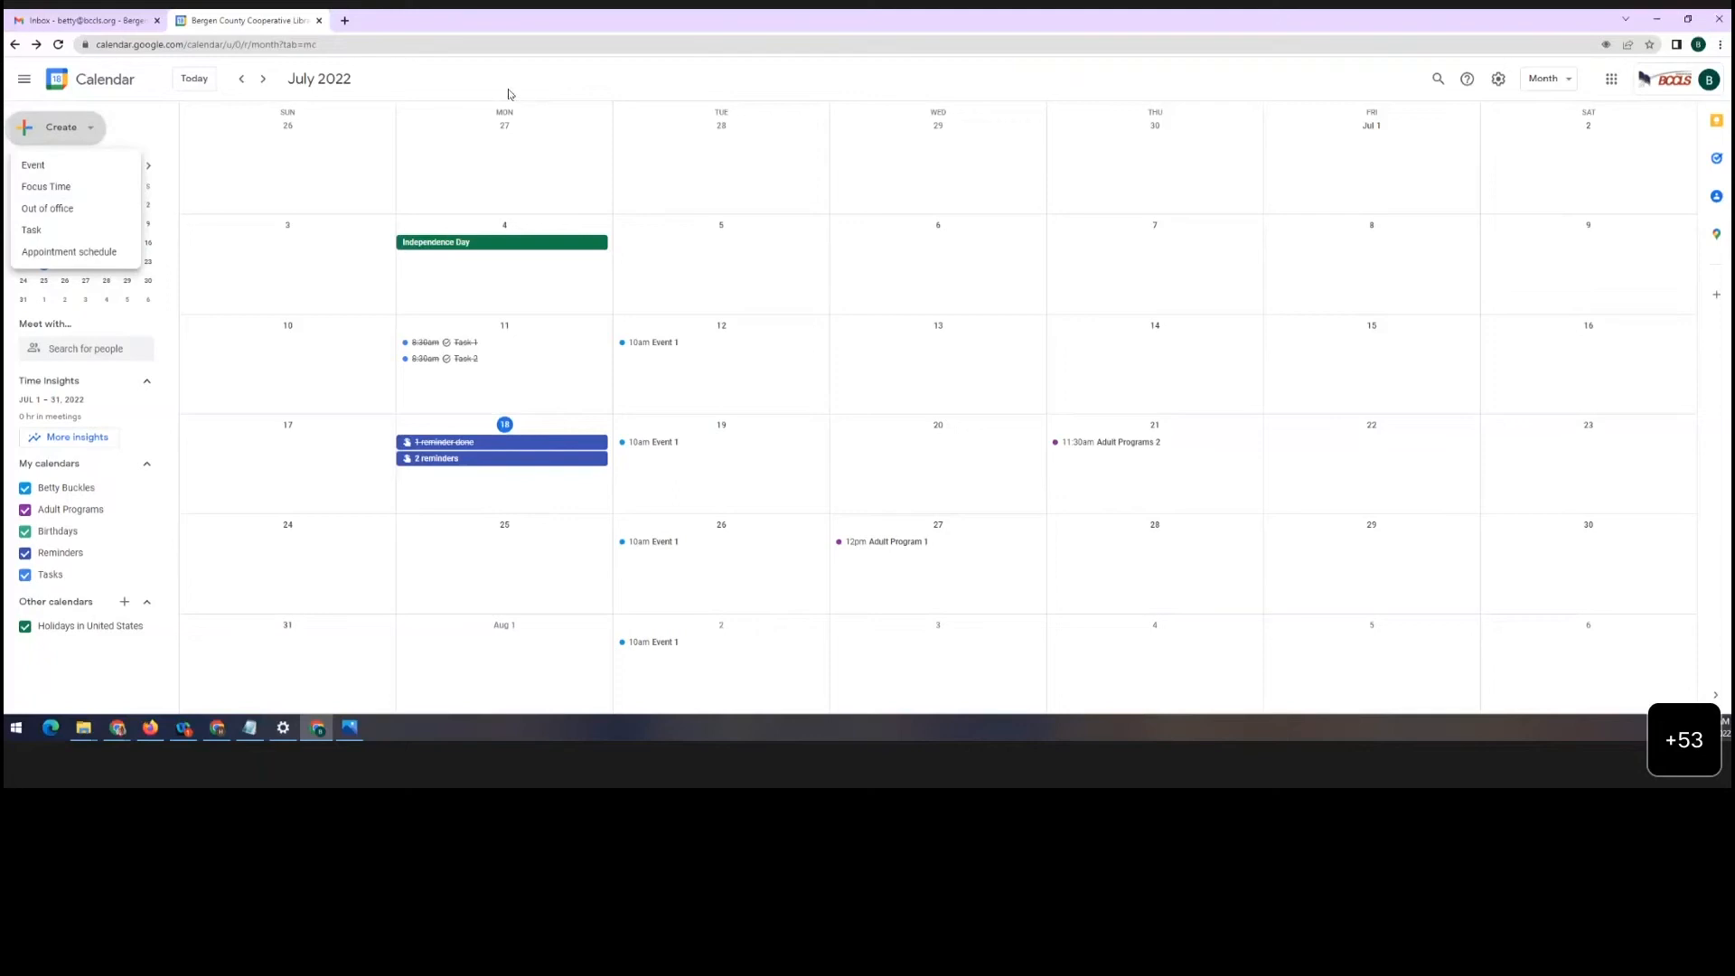
left_click(756, 261)
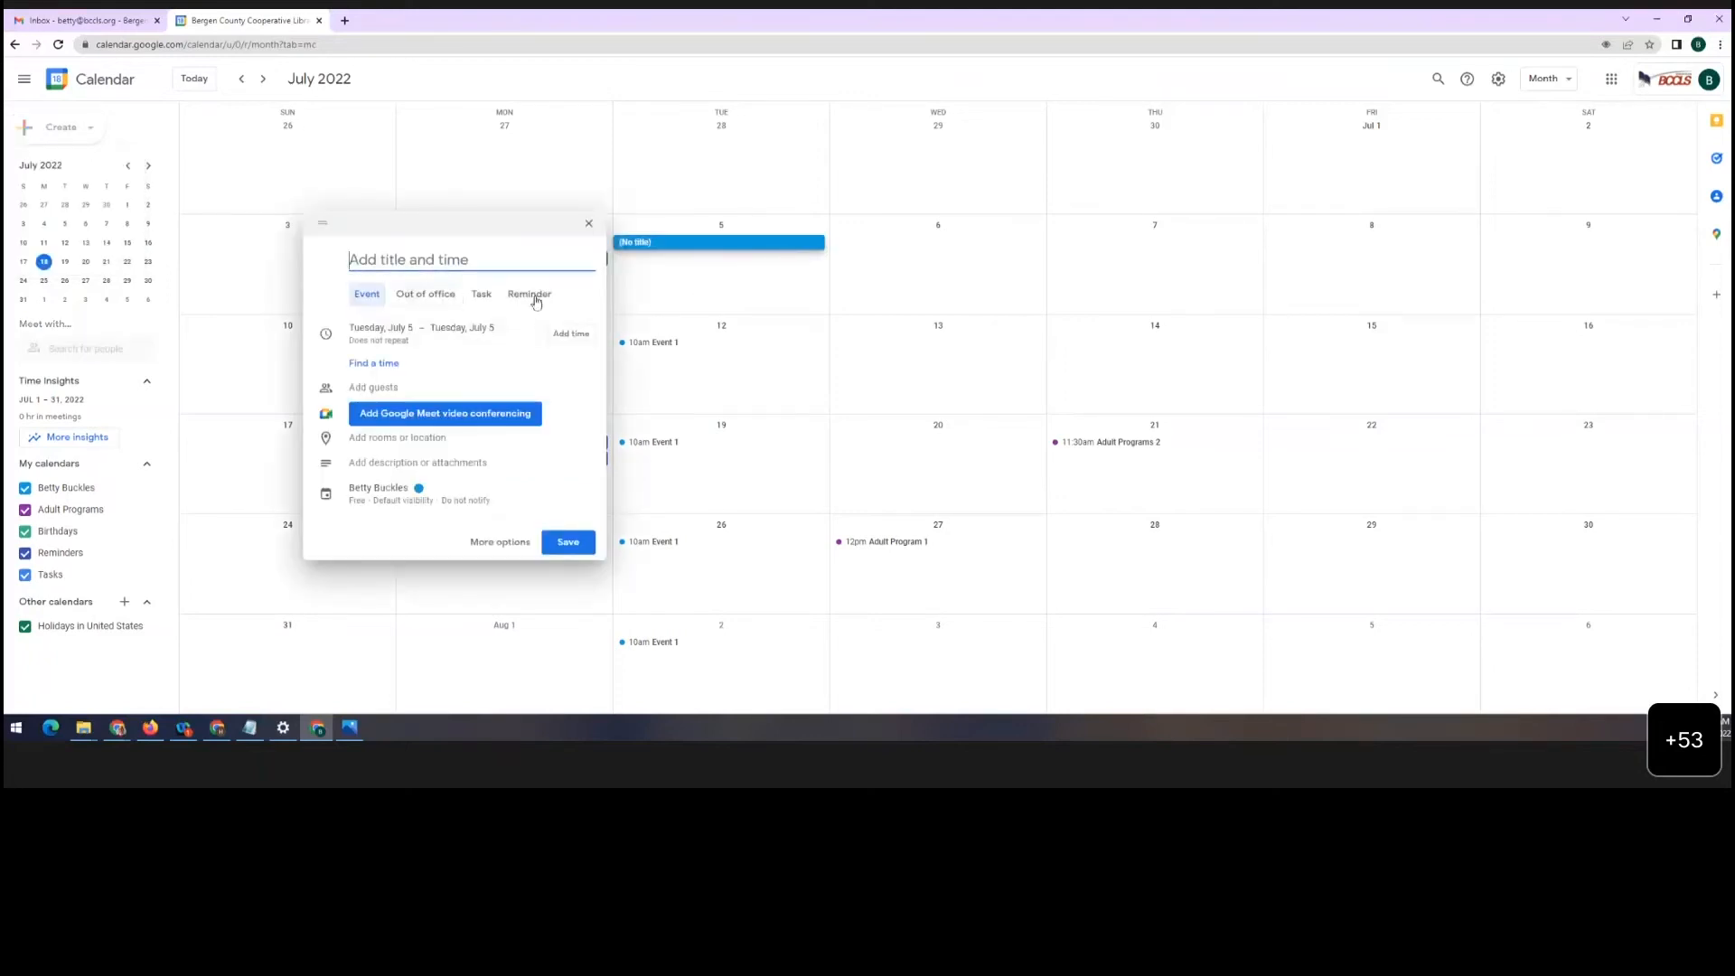
left_click(694, 298)
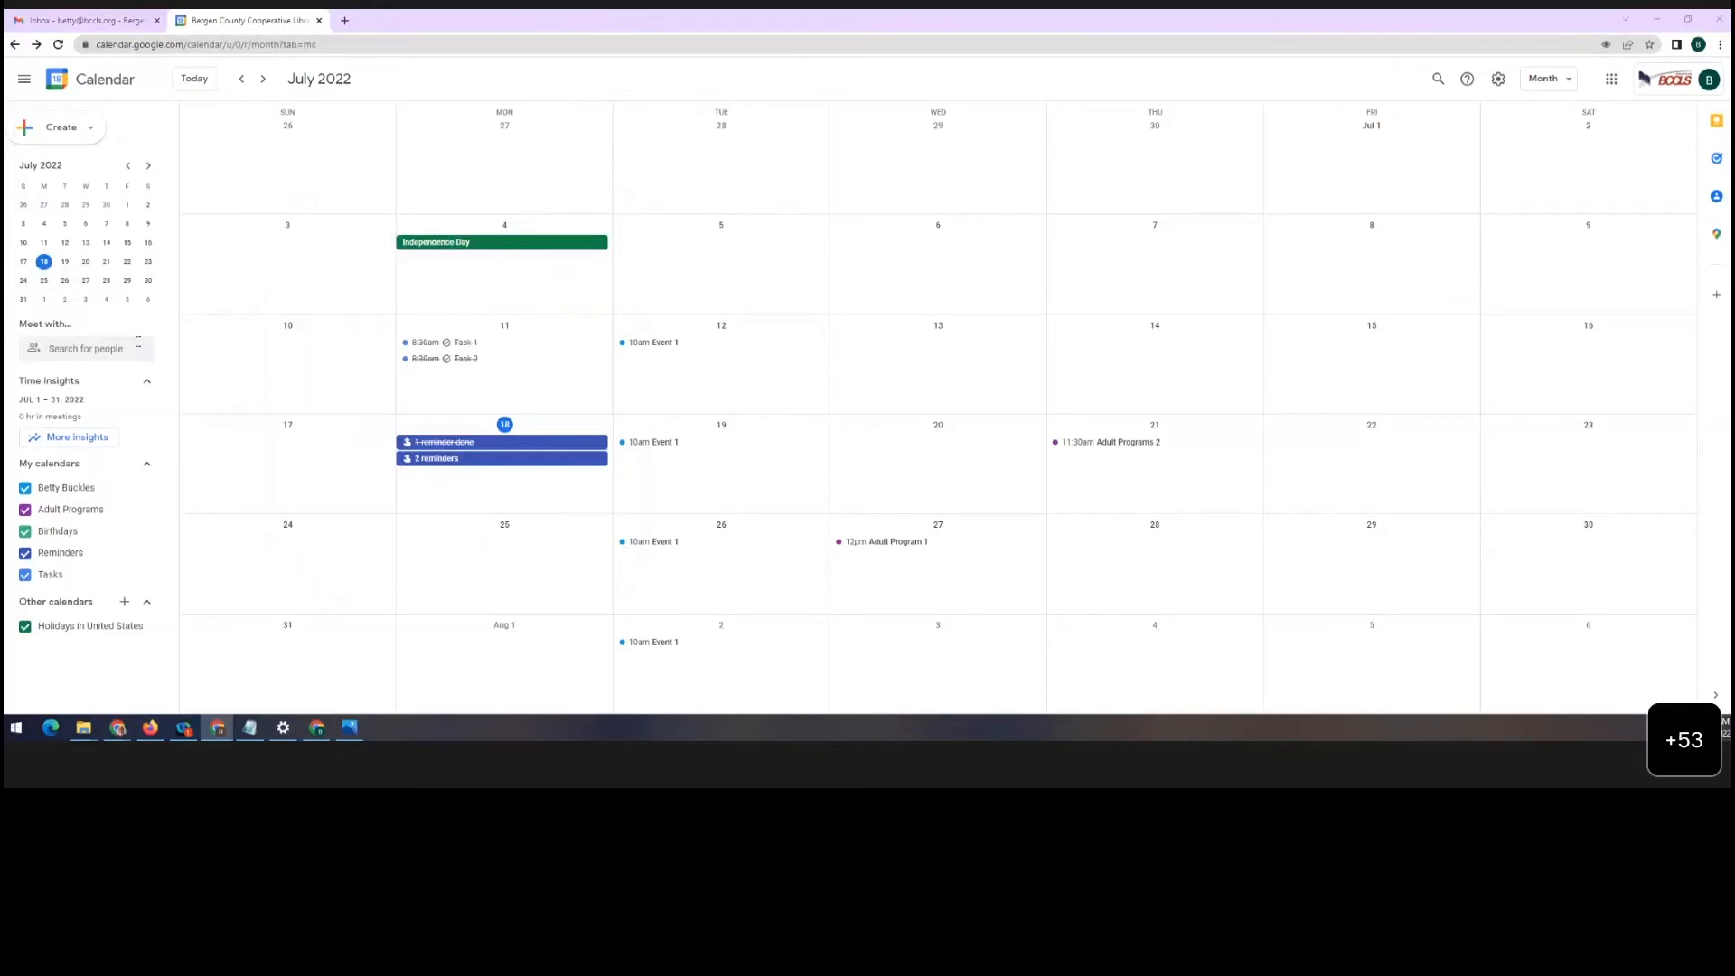
Show the first suggested colleague's availability in the July 2022 month view, and remove that colleague again
left_click(77, 349)
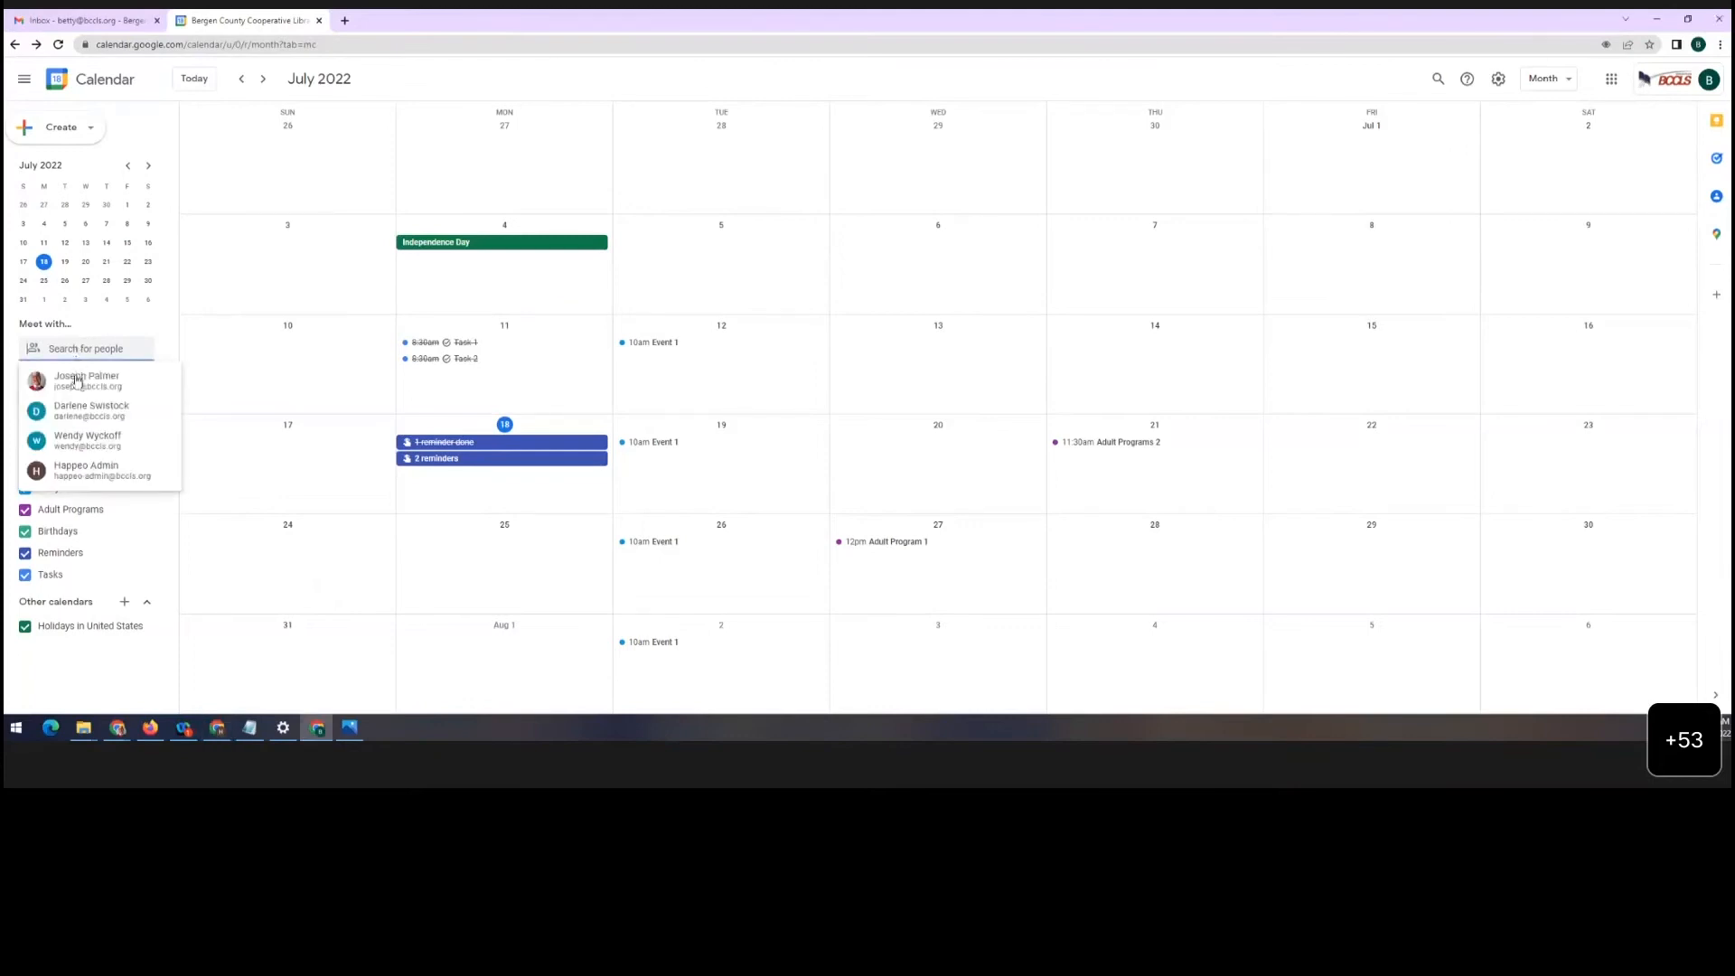
left_click(98, 379)
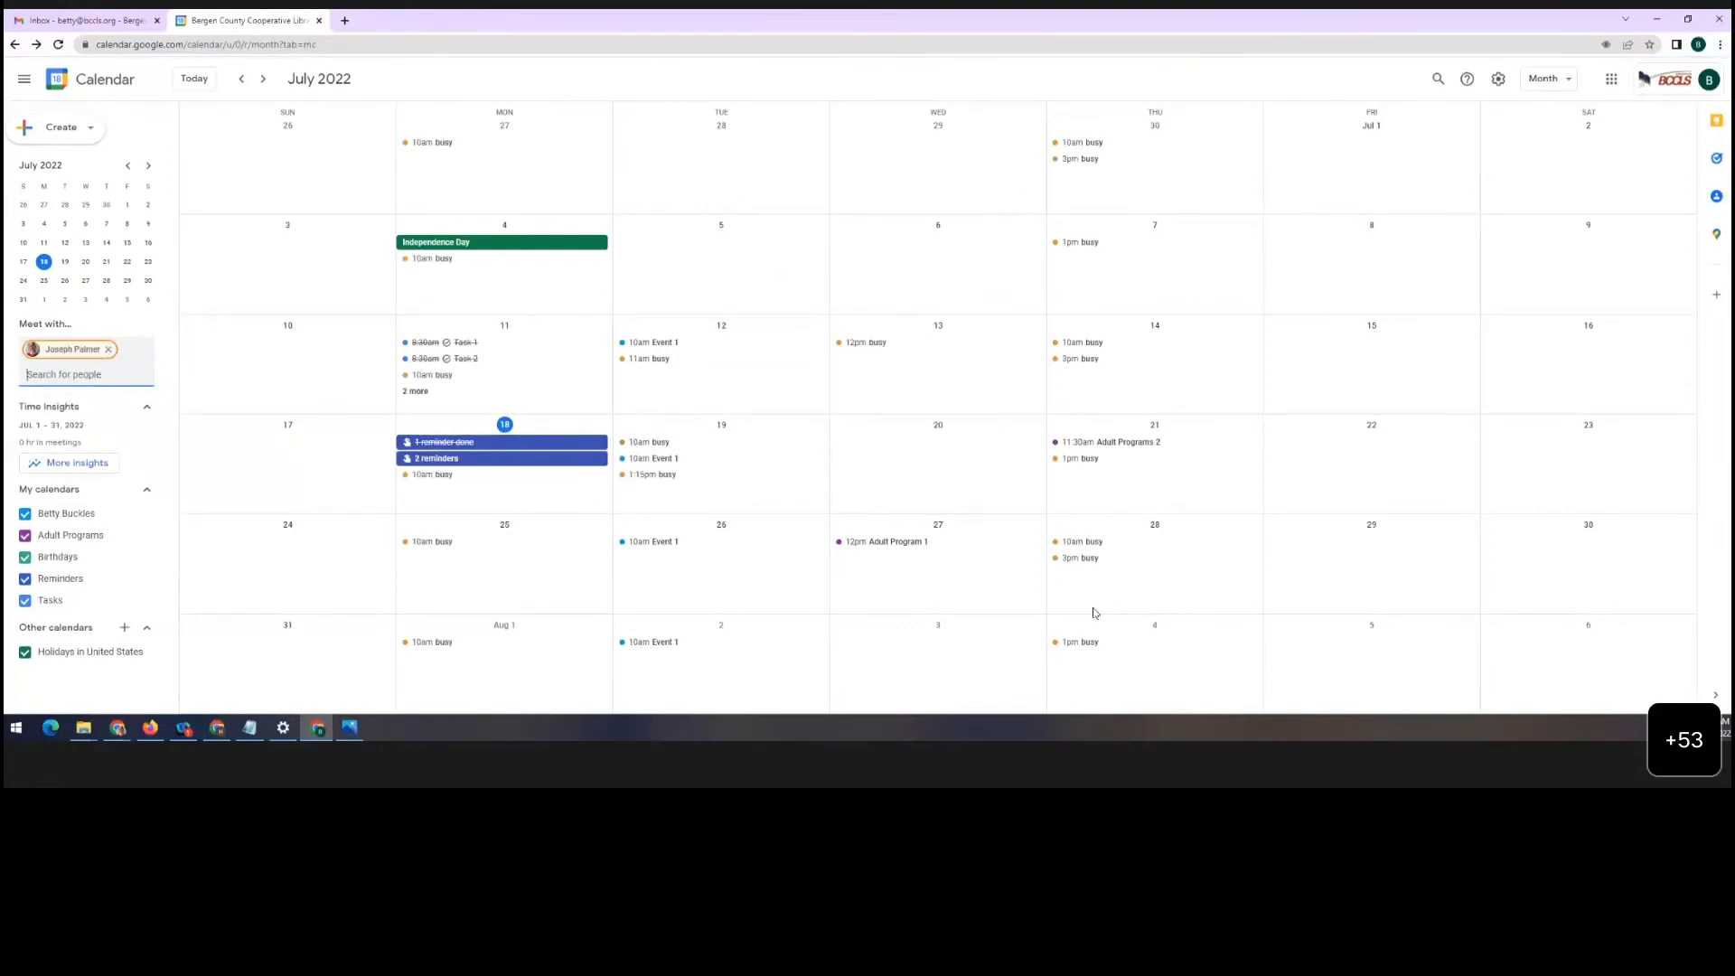
left_click(108, 349)
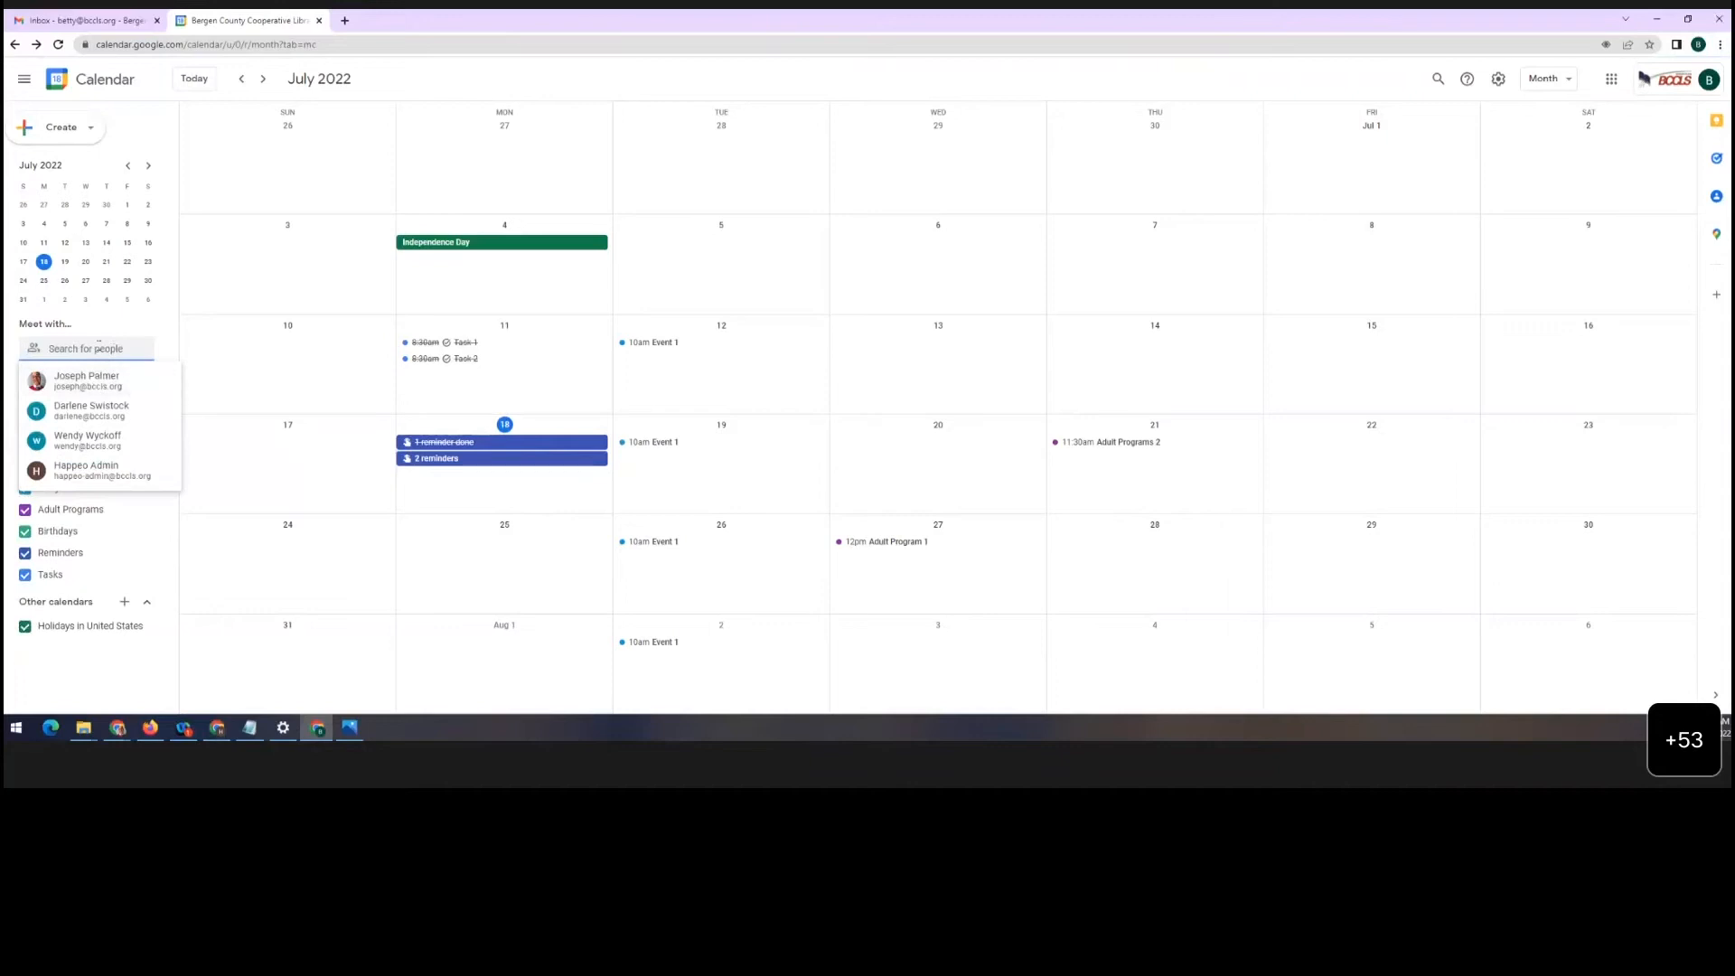
Search the people to meet with for a colleague by partial first name, and clear the search
type("Marga")
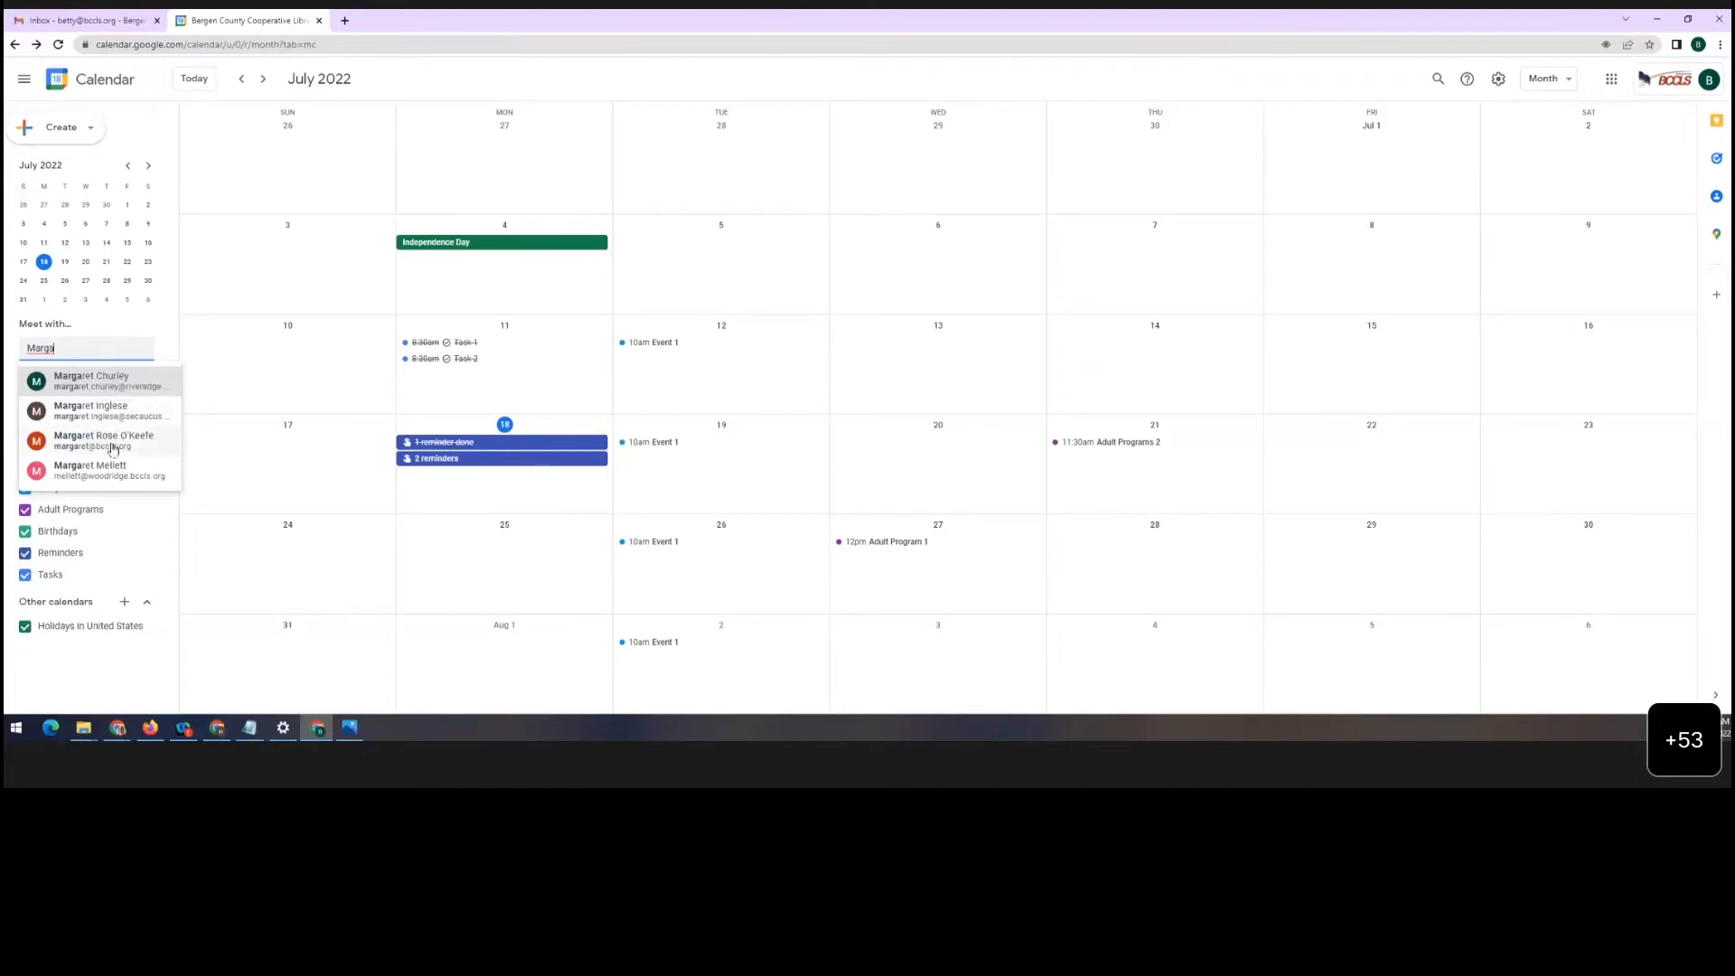
mouse_move(119, 447)
key("BackSpace")
key("BackSpace")
key("BackSpace")
key("BackSpace")
key("BackSpace")
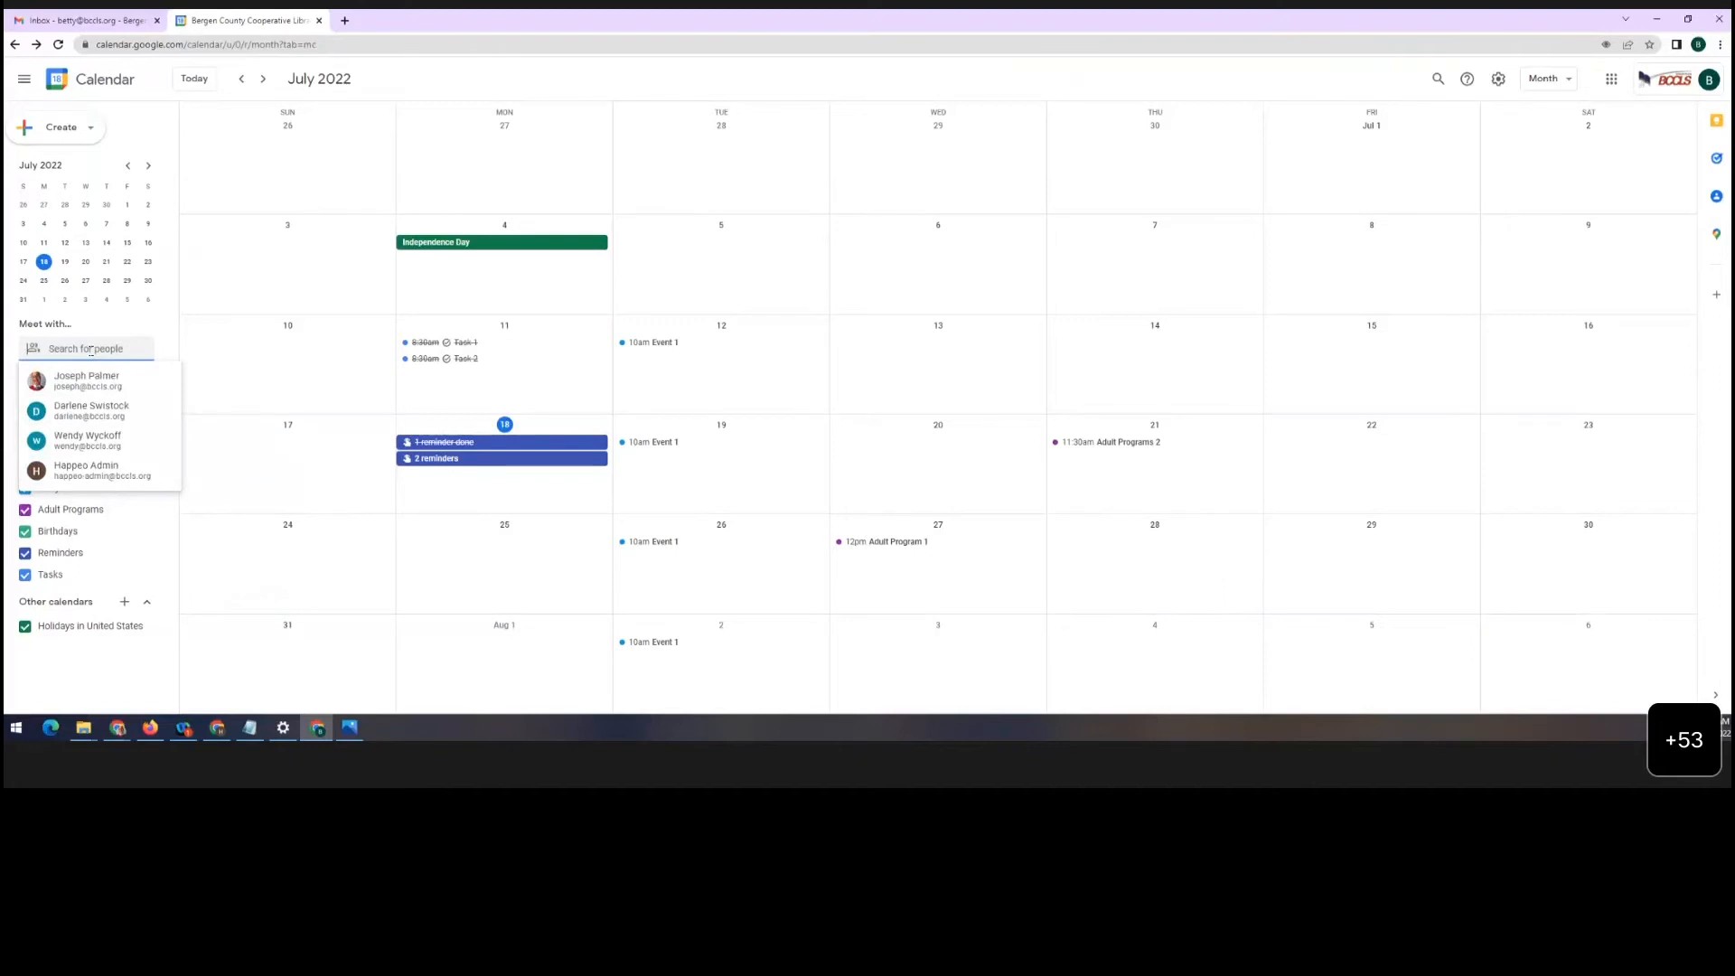
Start a new event with the first suggested colleague as guest and view the suggested meeting times
left_click(86, 379)
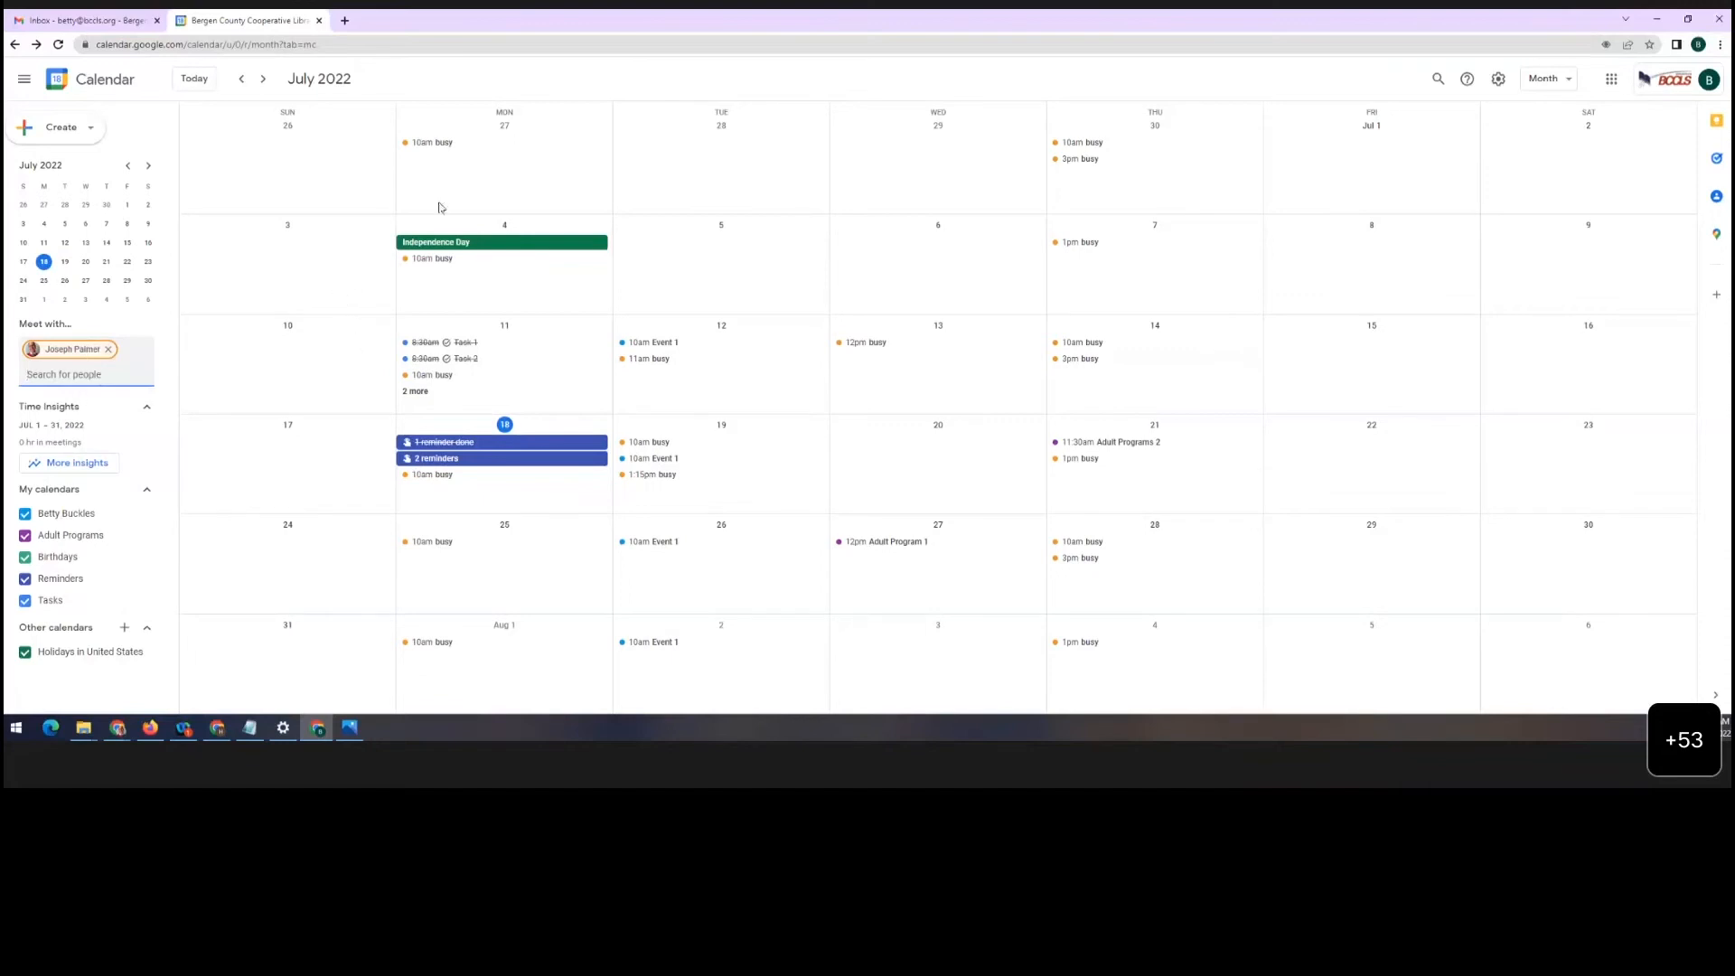
left_click(63, 131)
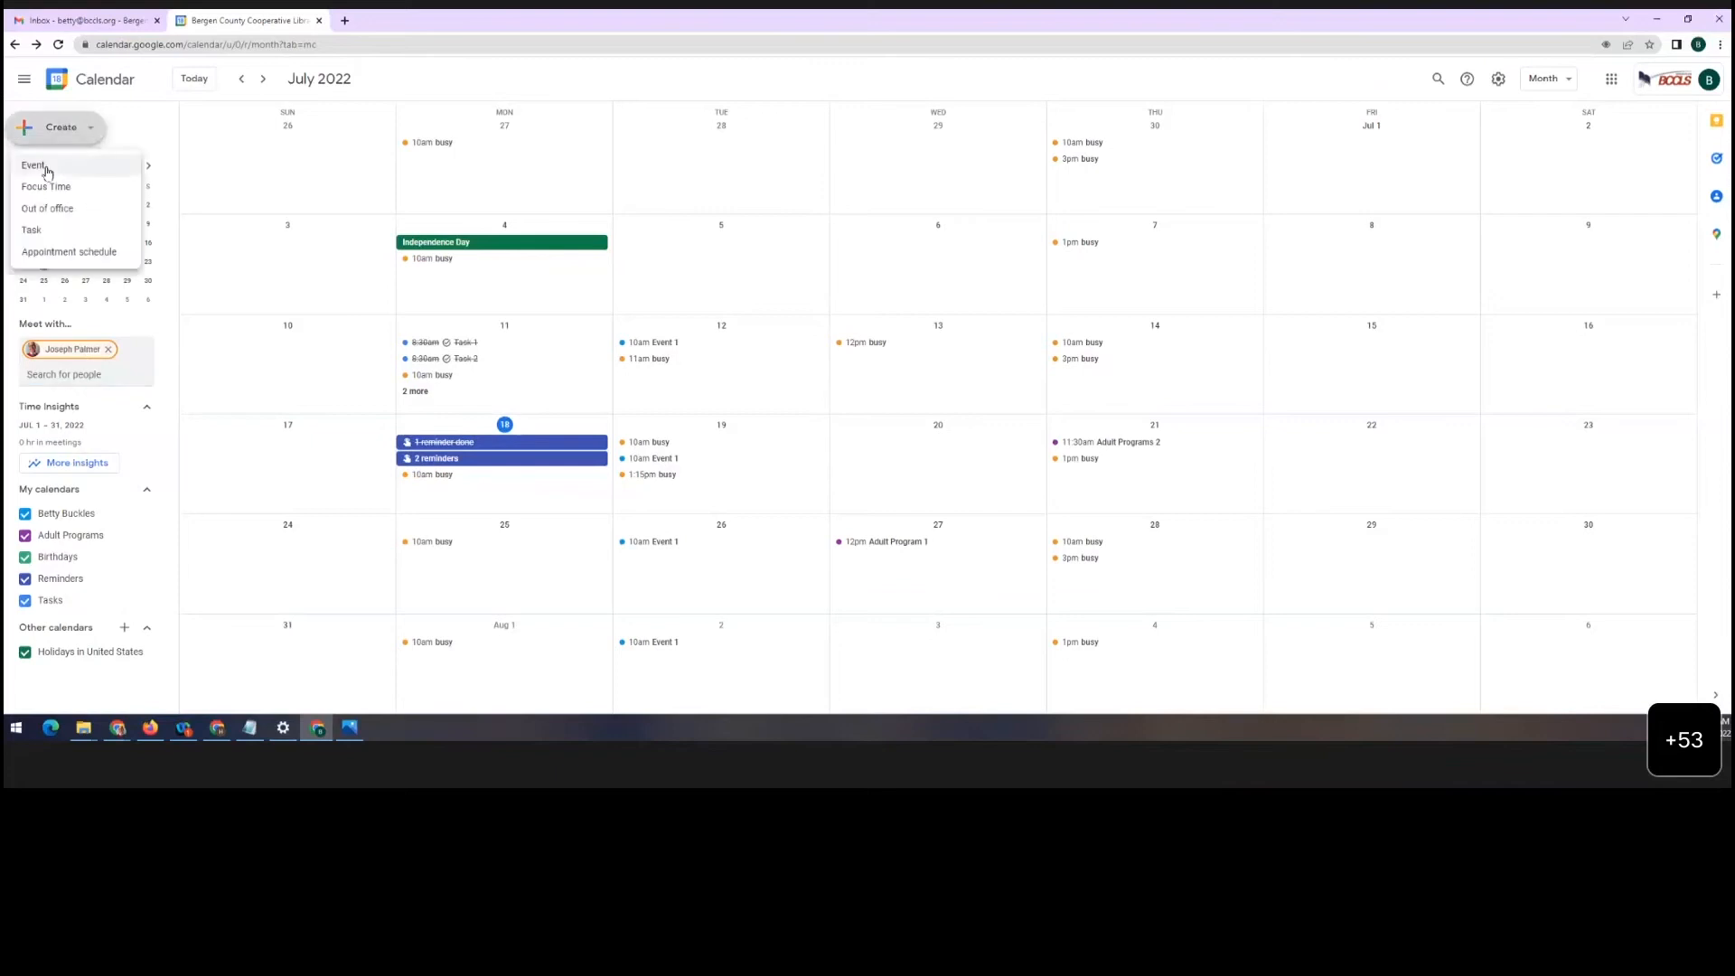
left_click(122, 174)
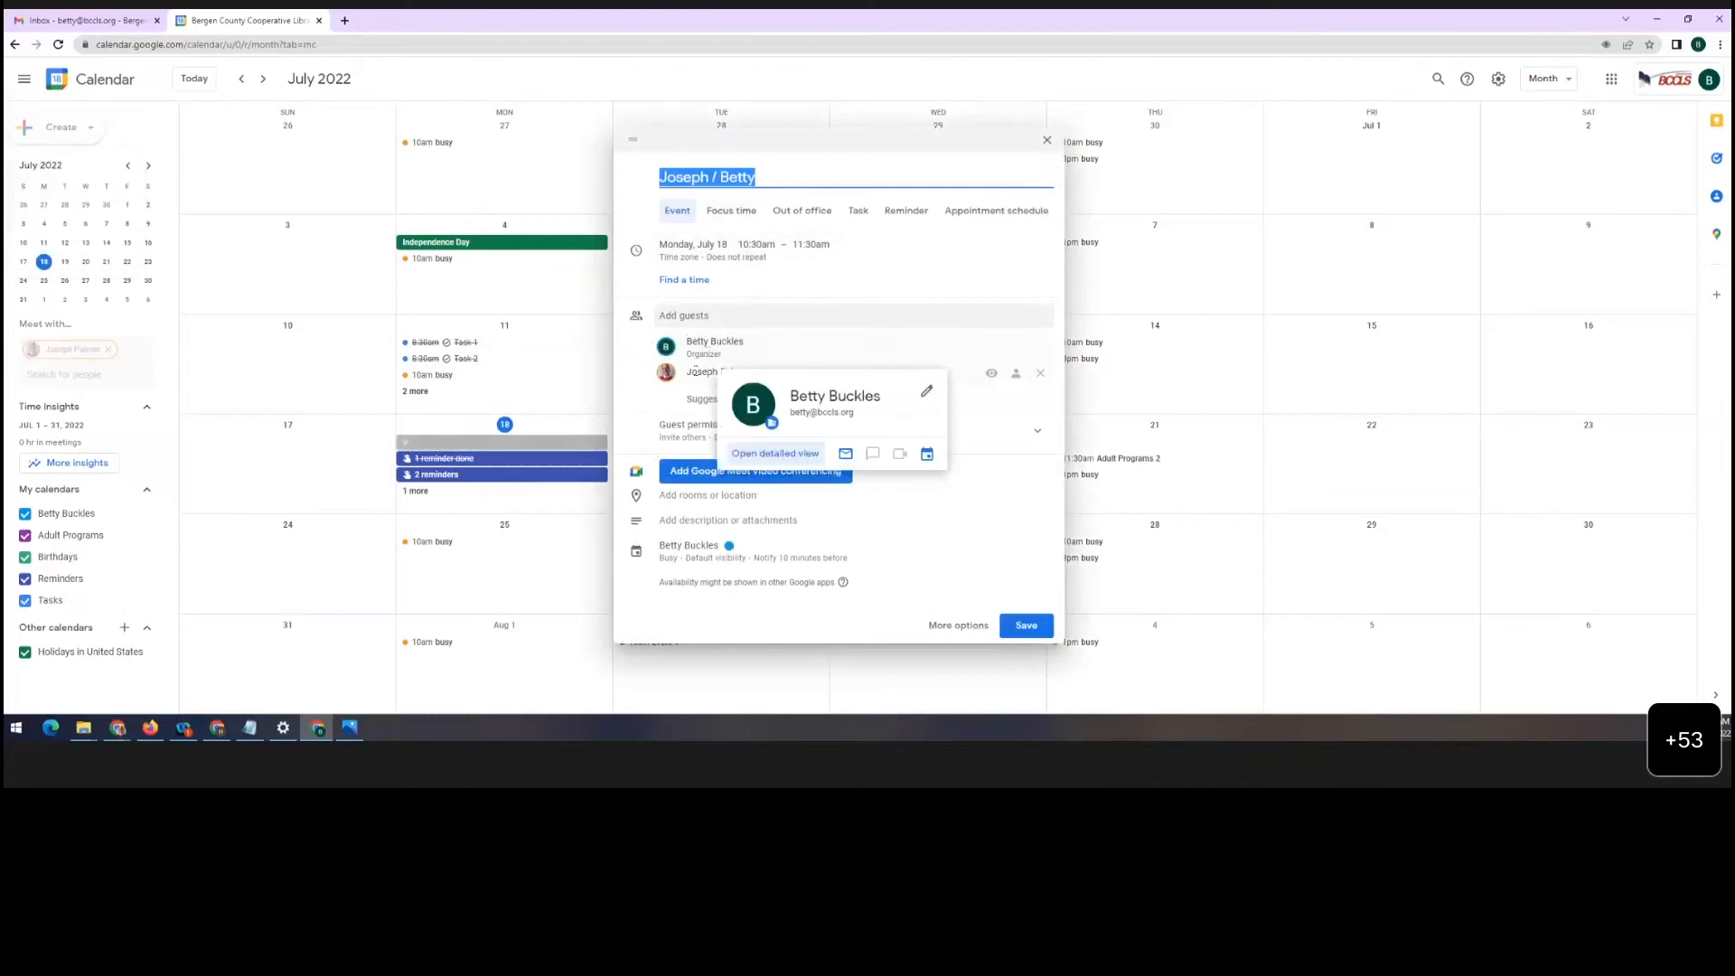
mouse_move(709, 372)
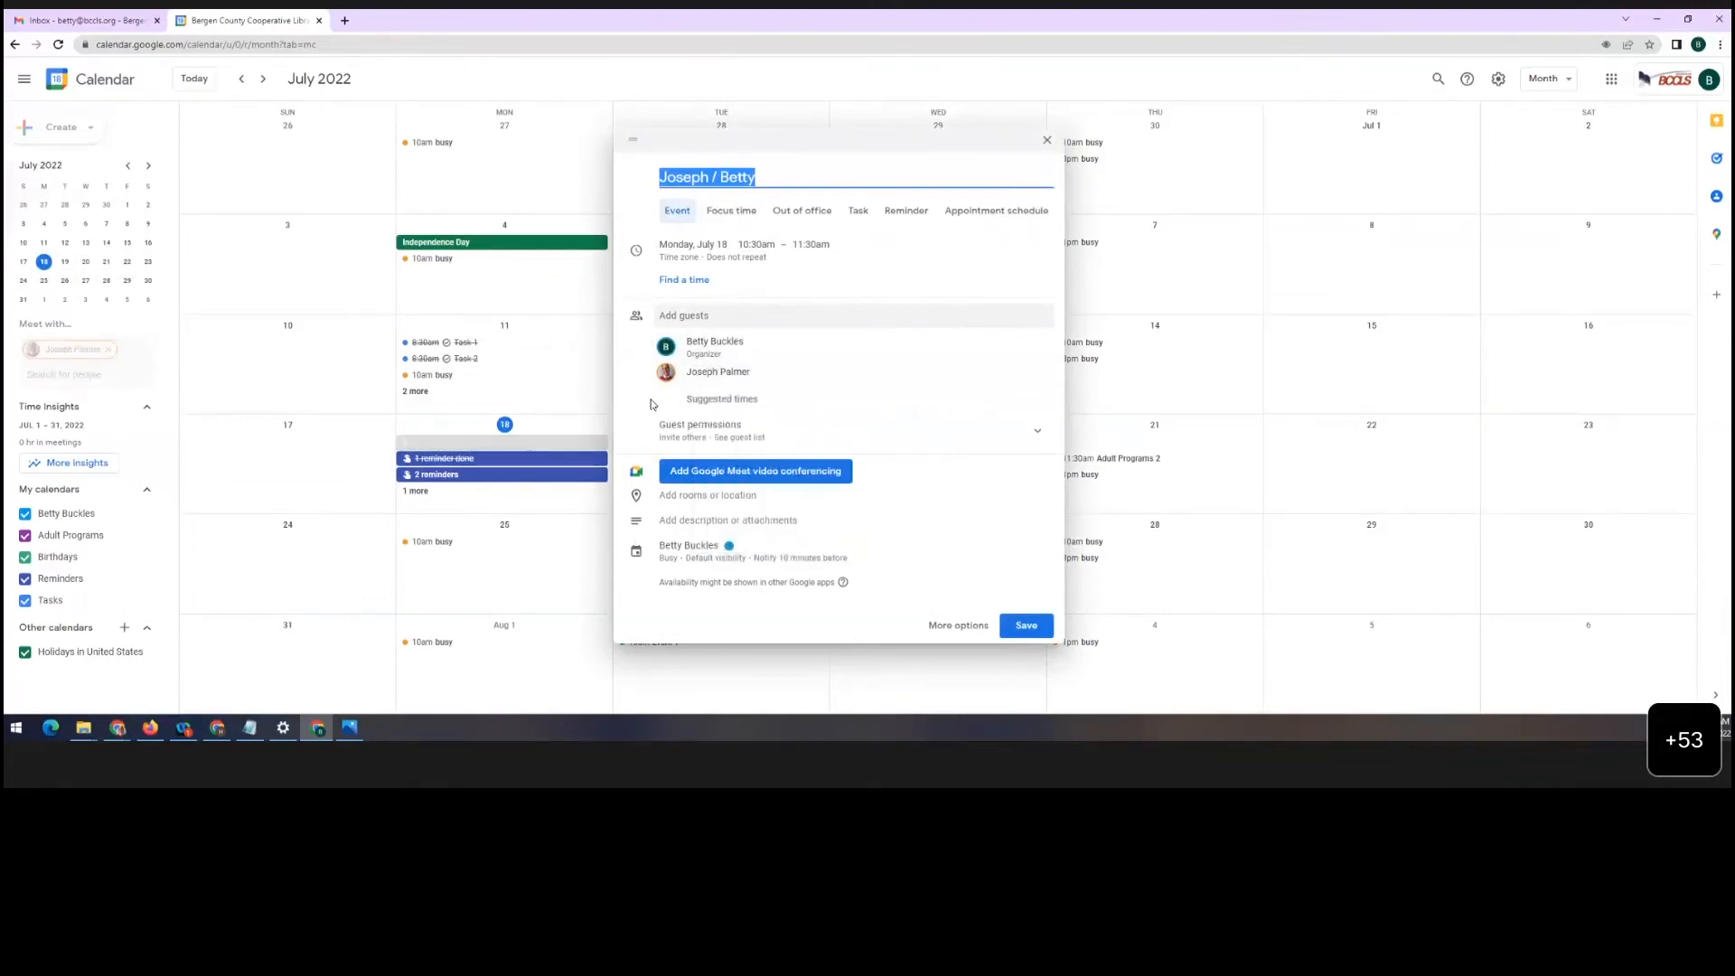
left_click(723, 400)
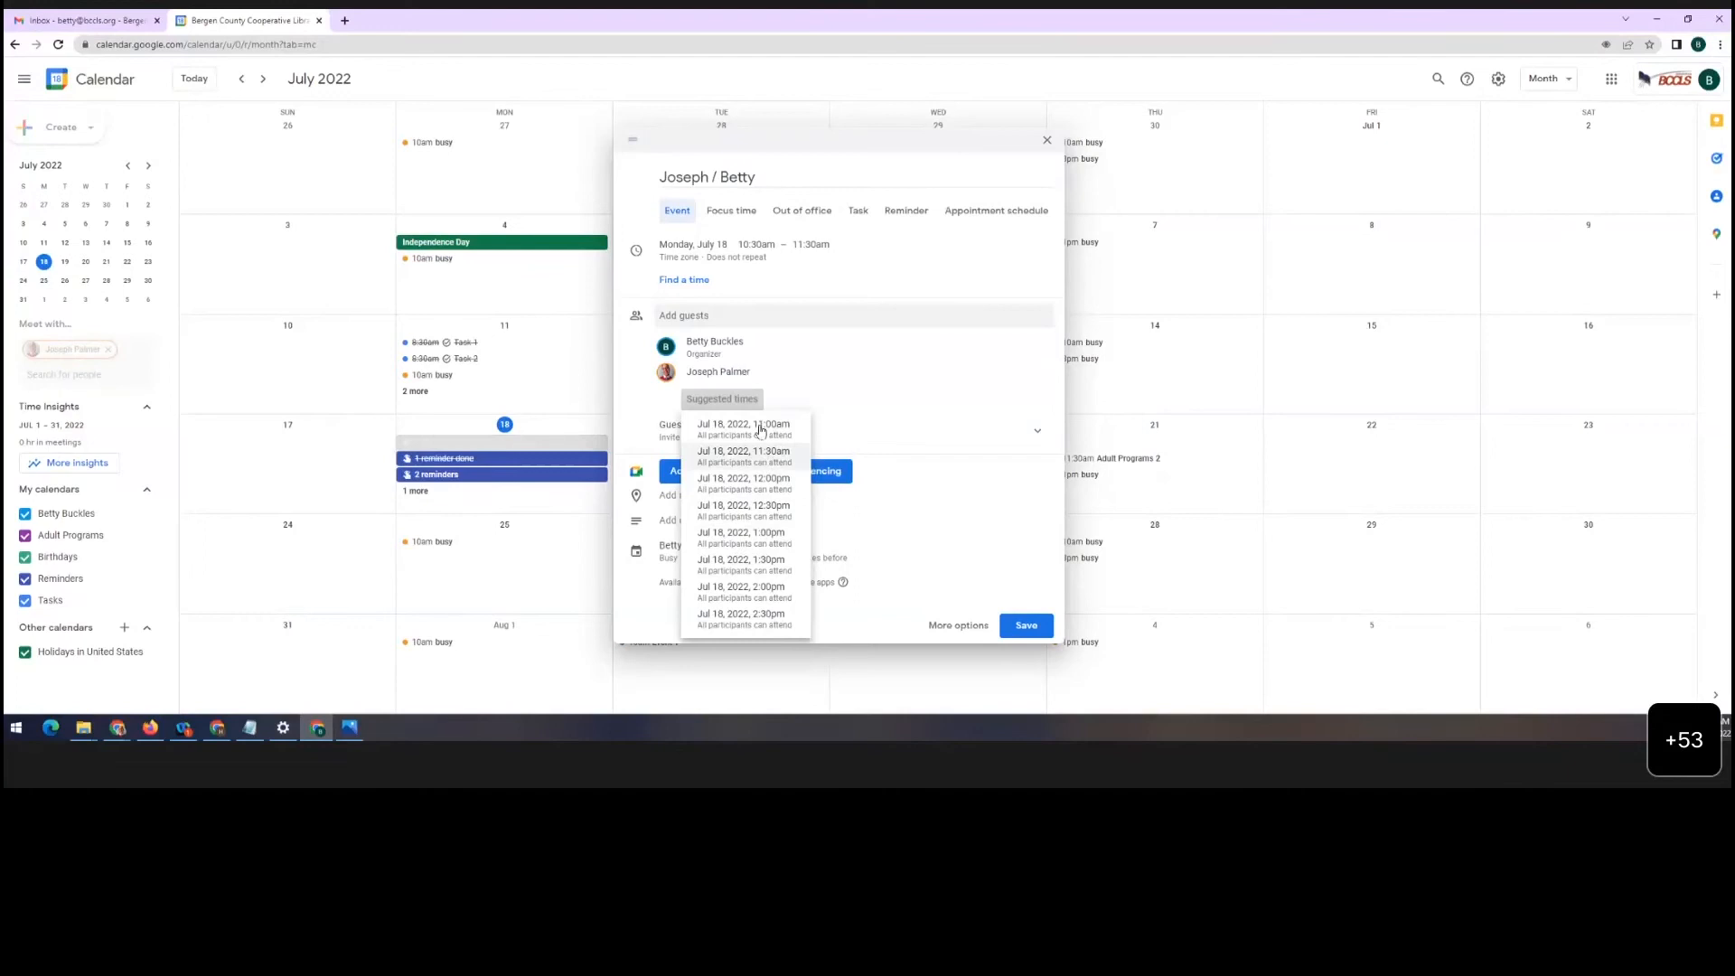
Add a second colleague as a guest and choose the suggested time Jul 19, 2022, 12:00pm
left_click(723, 312)
left_click(723, 312)
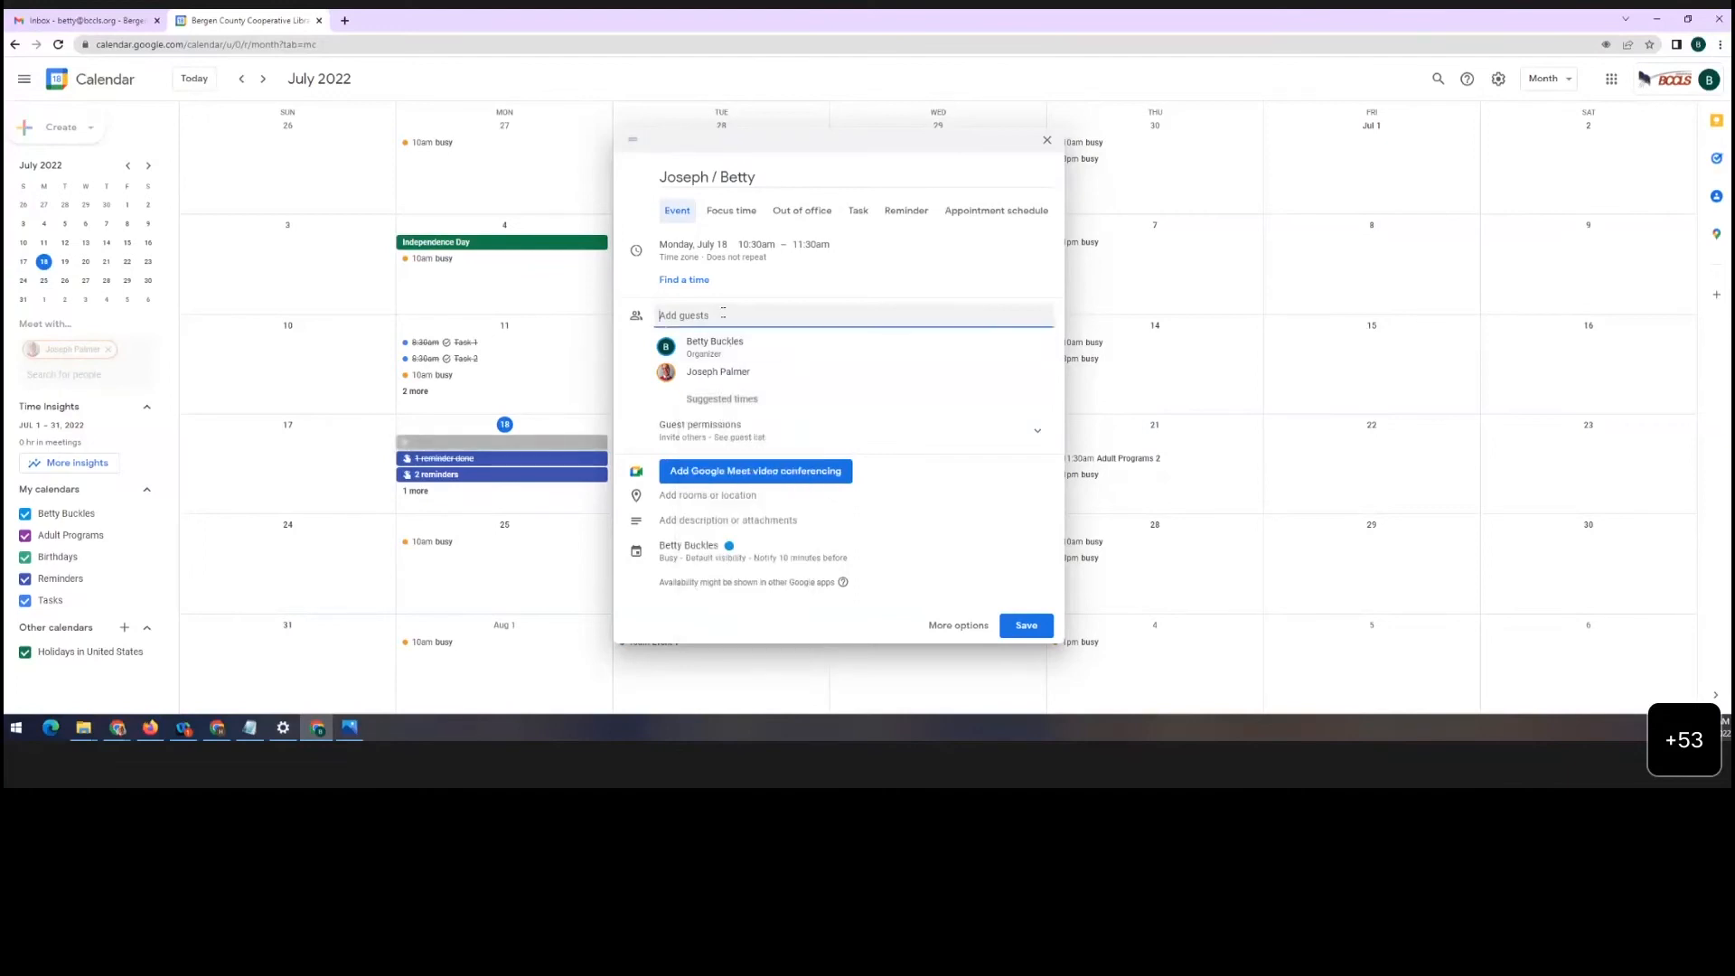
type("Darle")
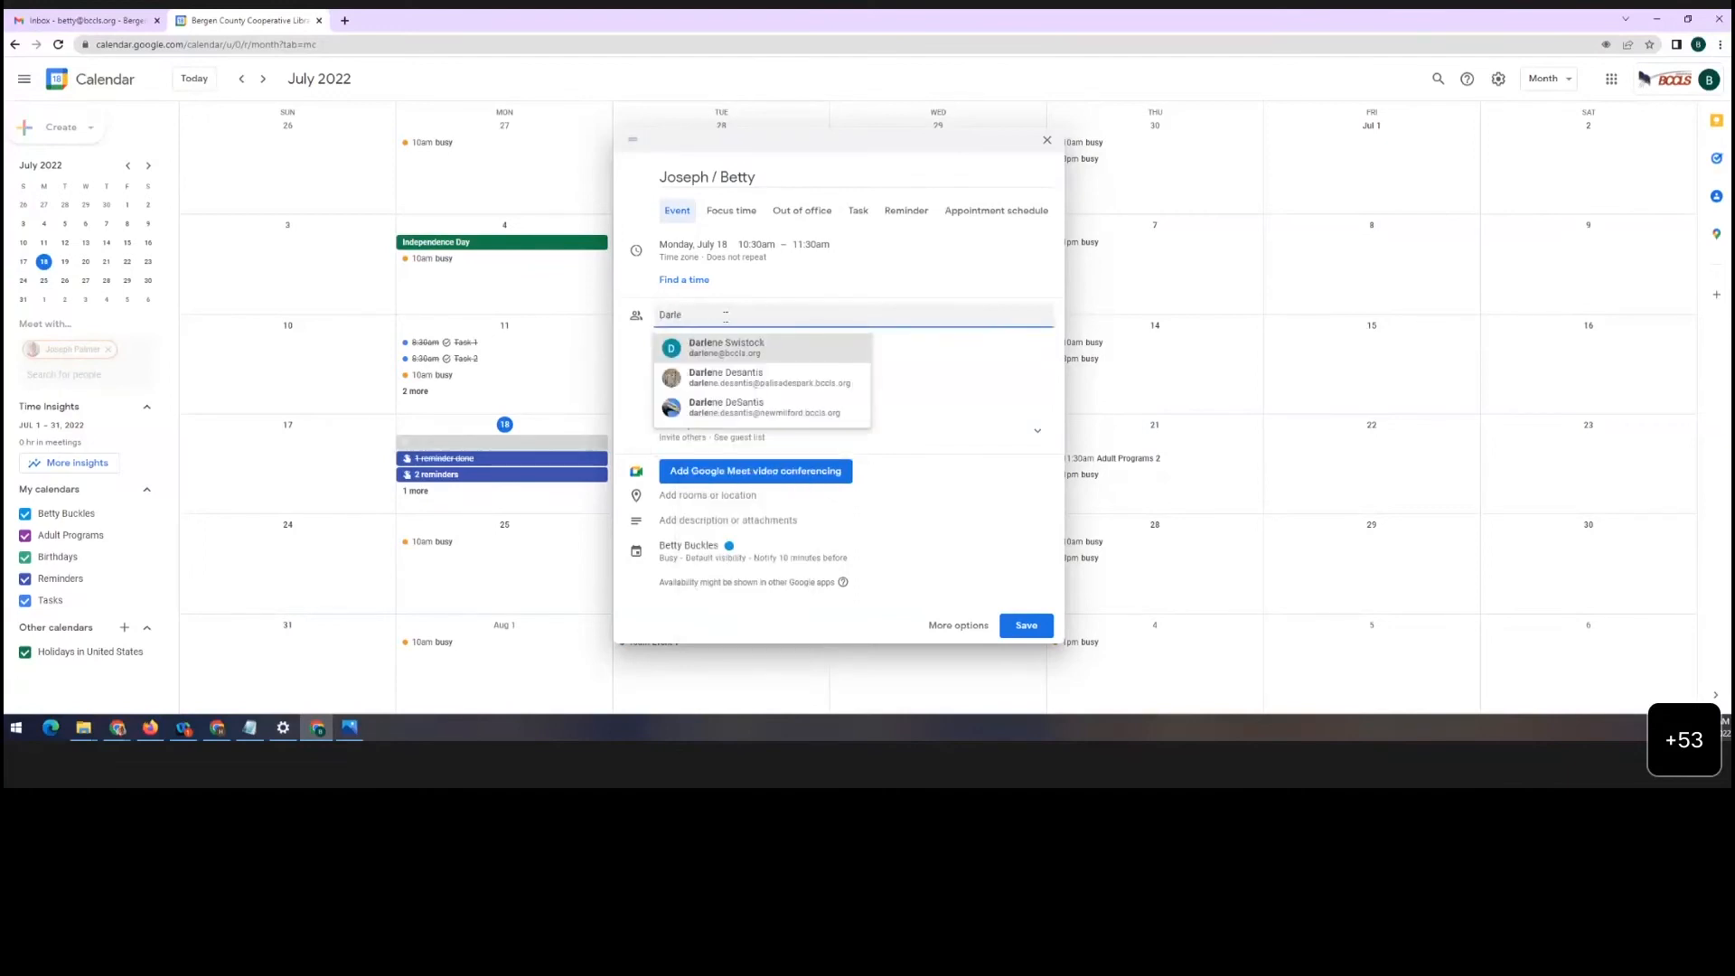
left_click(729, 344)
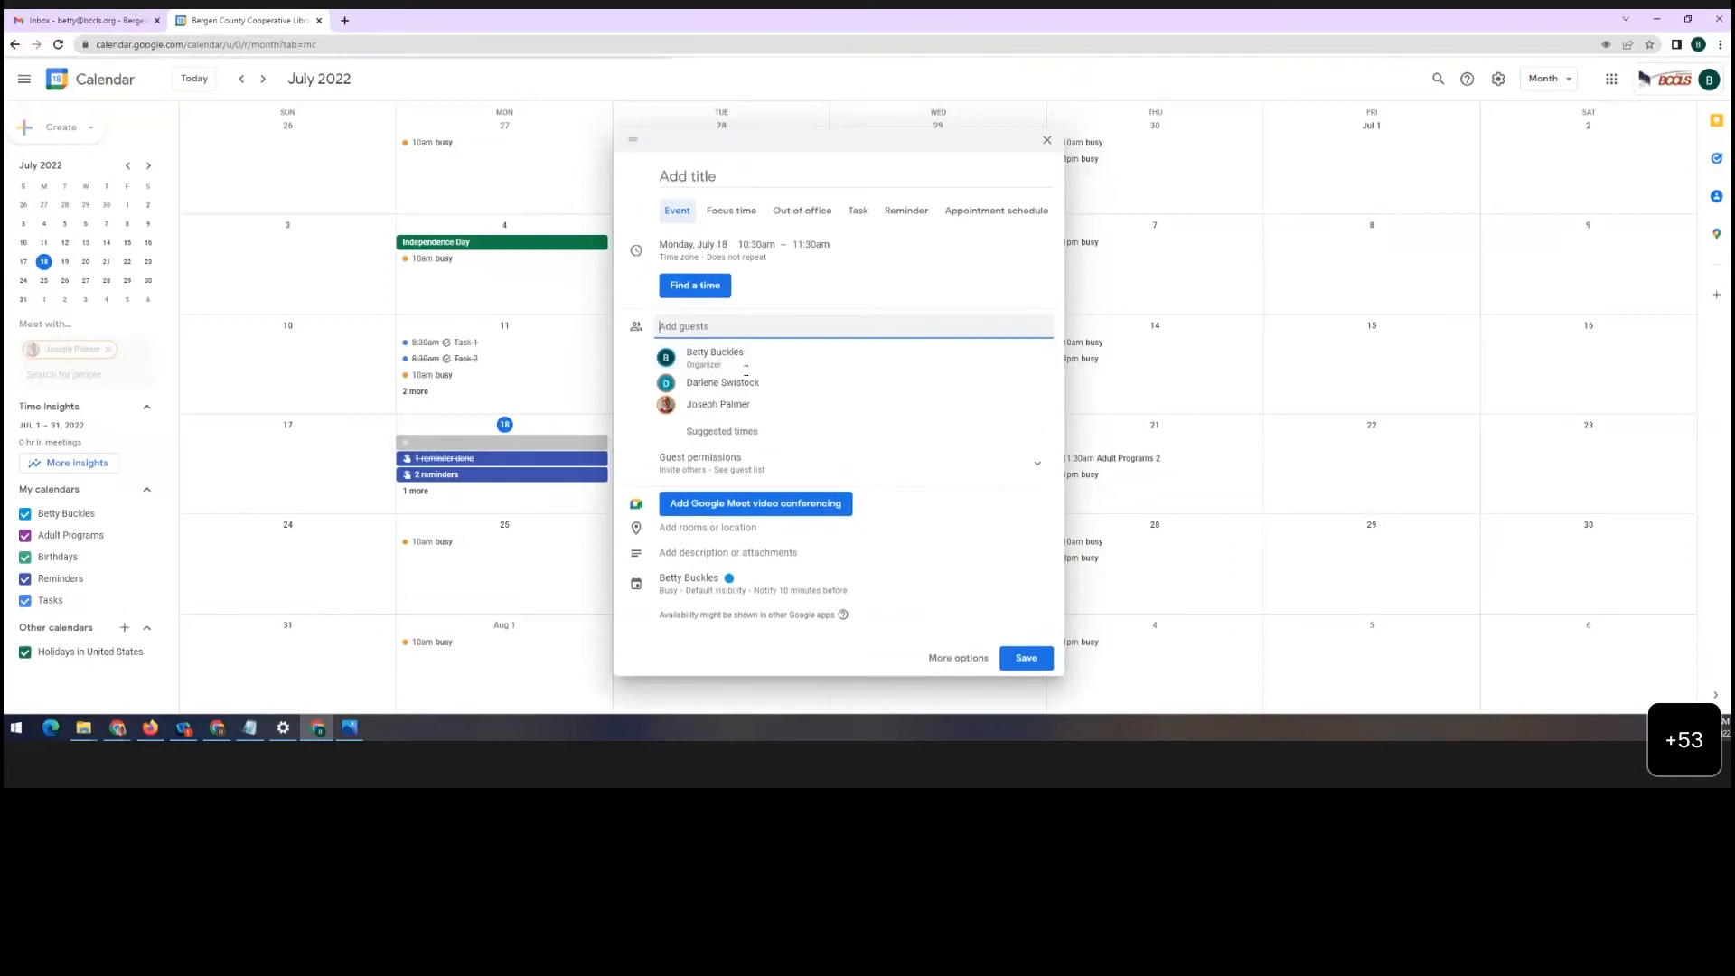
left_click(732, 433)
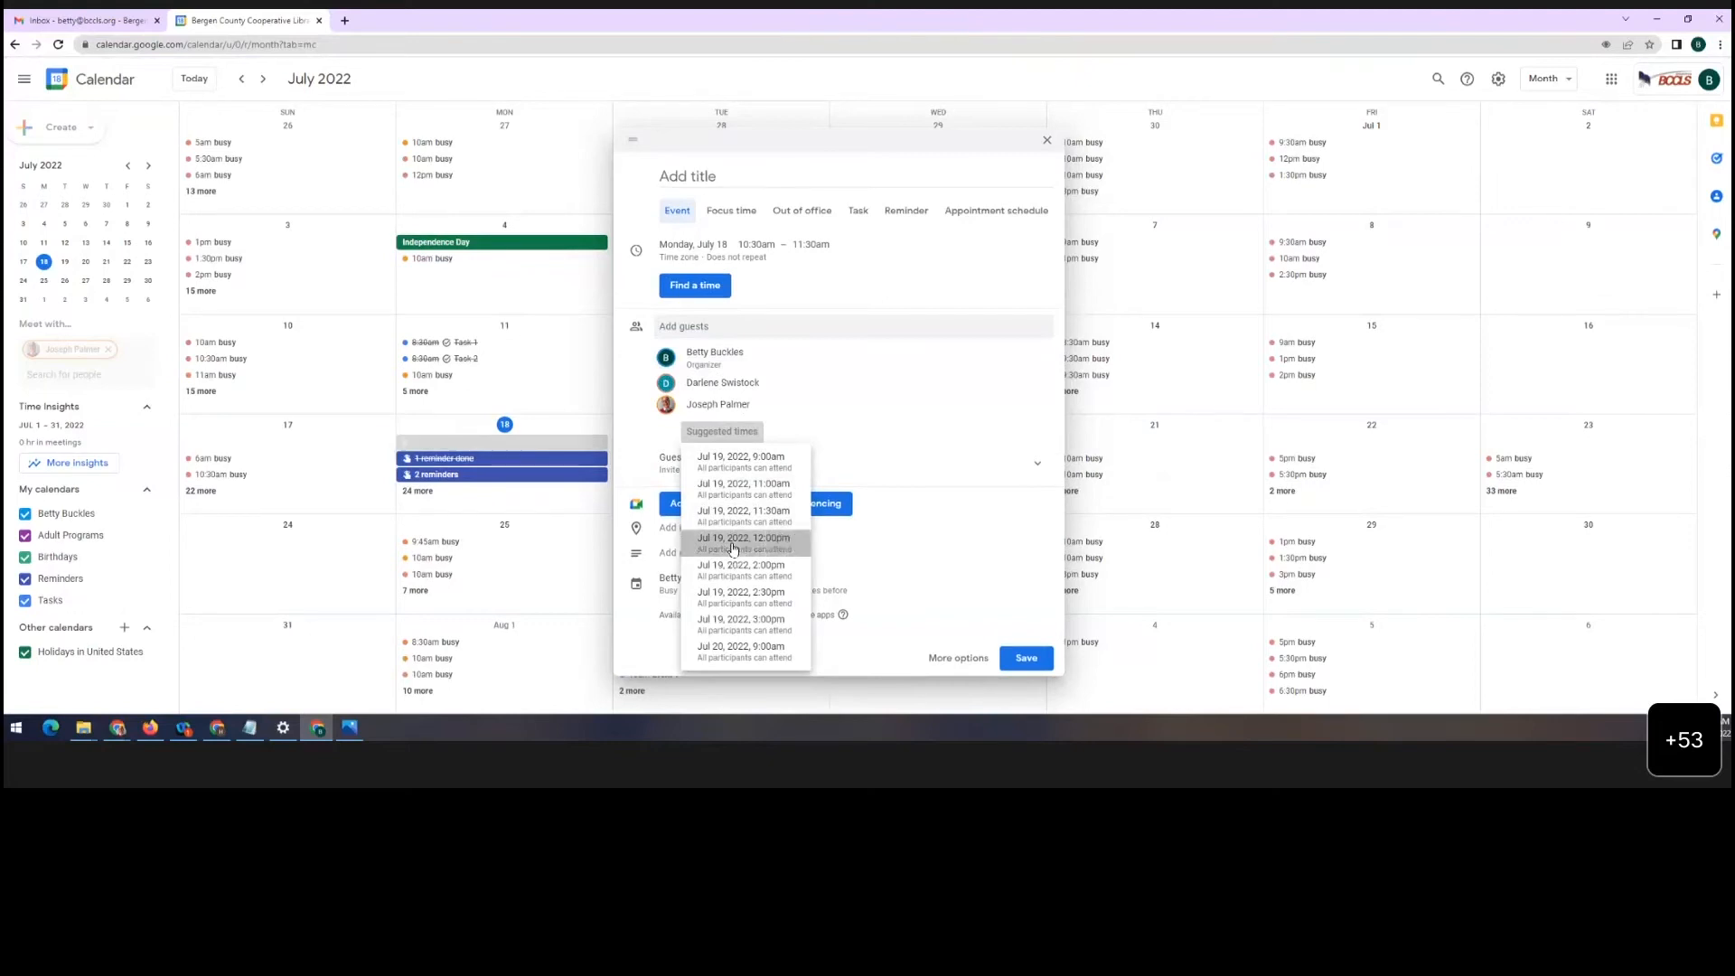
left_click(733, 542)
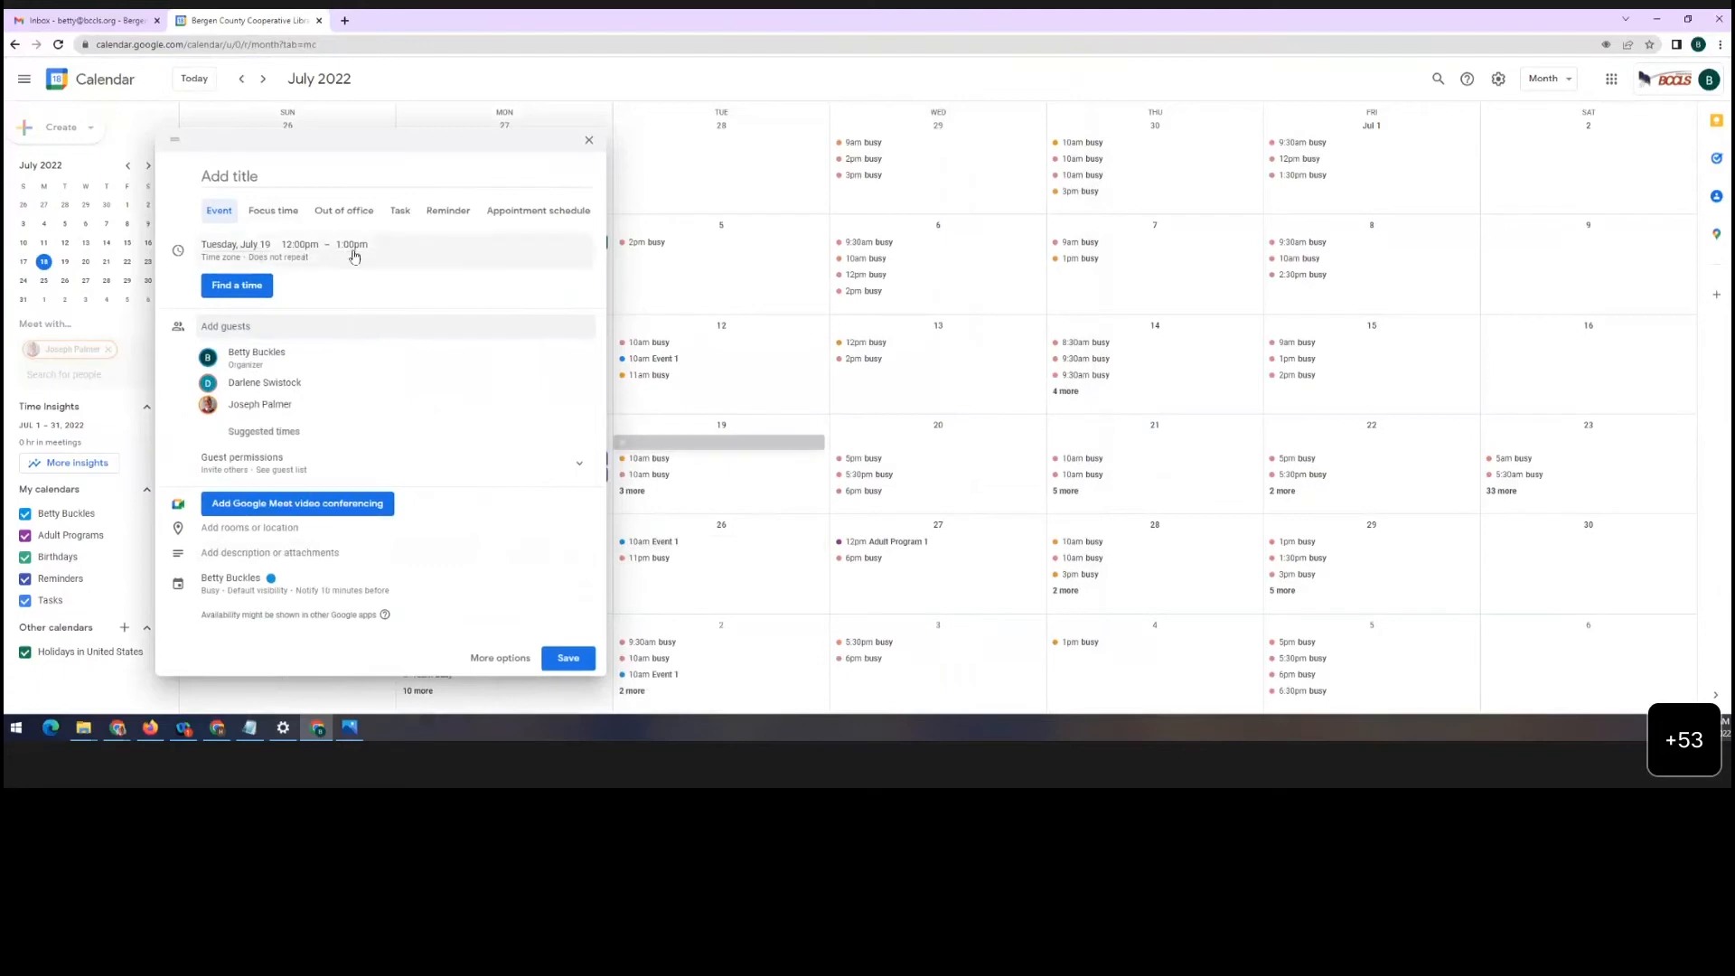
Compare the guests' schedules for July 19 and examine the rooms available for the meeting
left_click(254, 287)
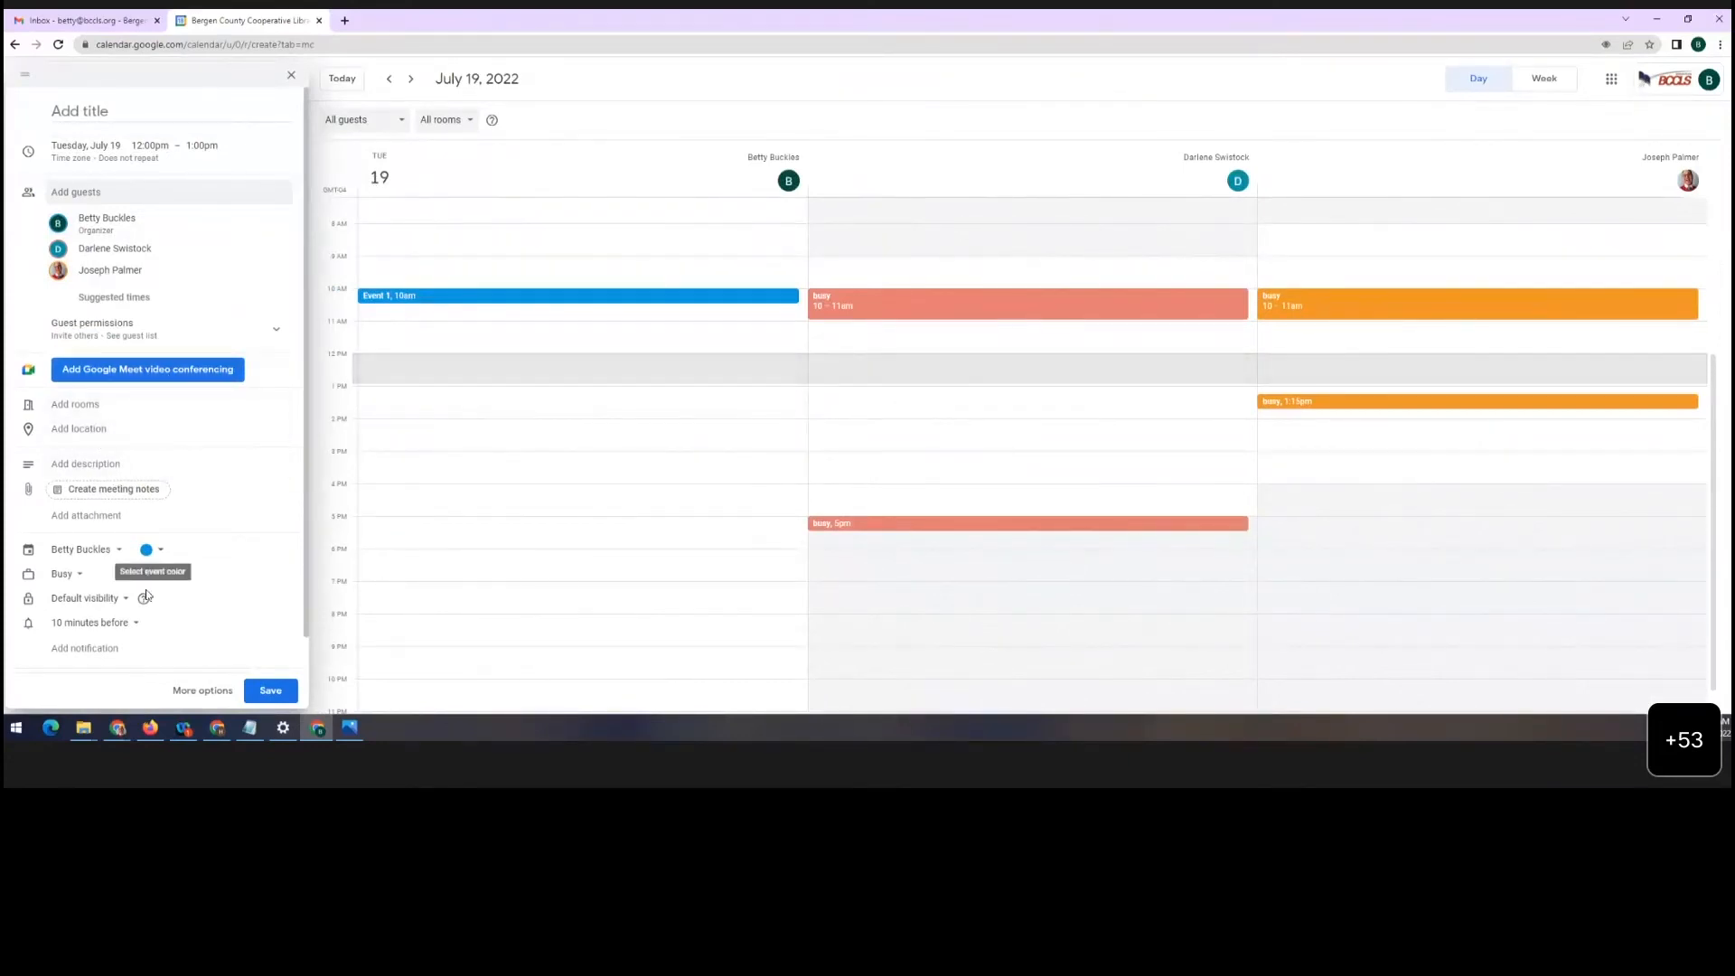
left_click(71, 405)
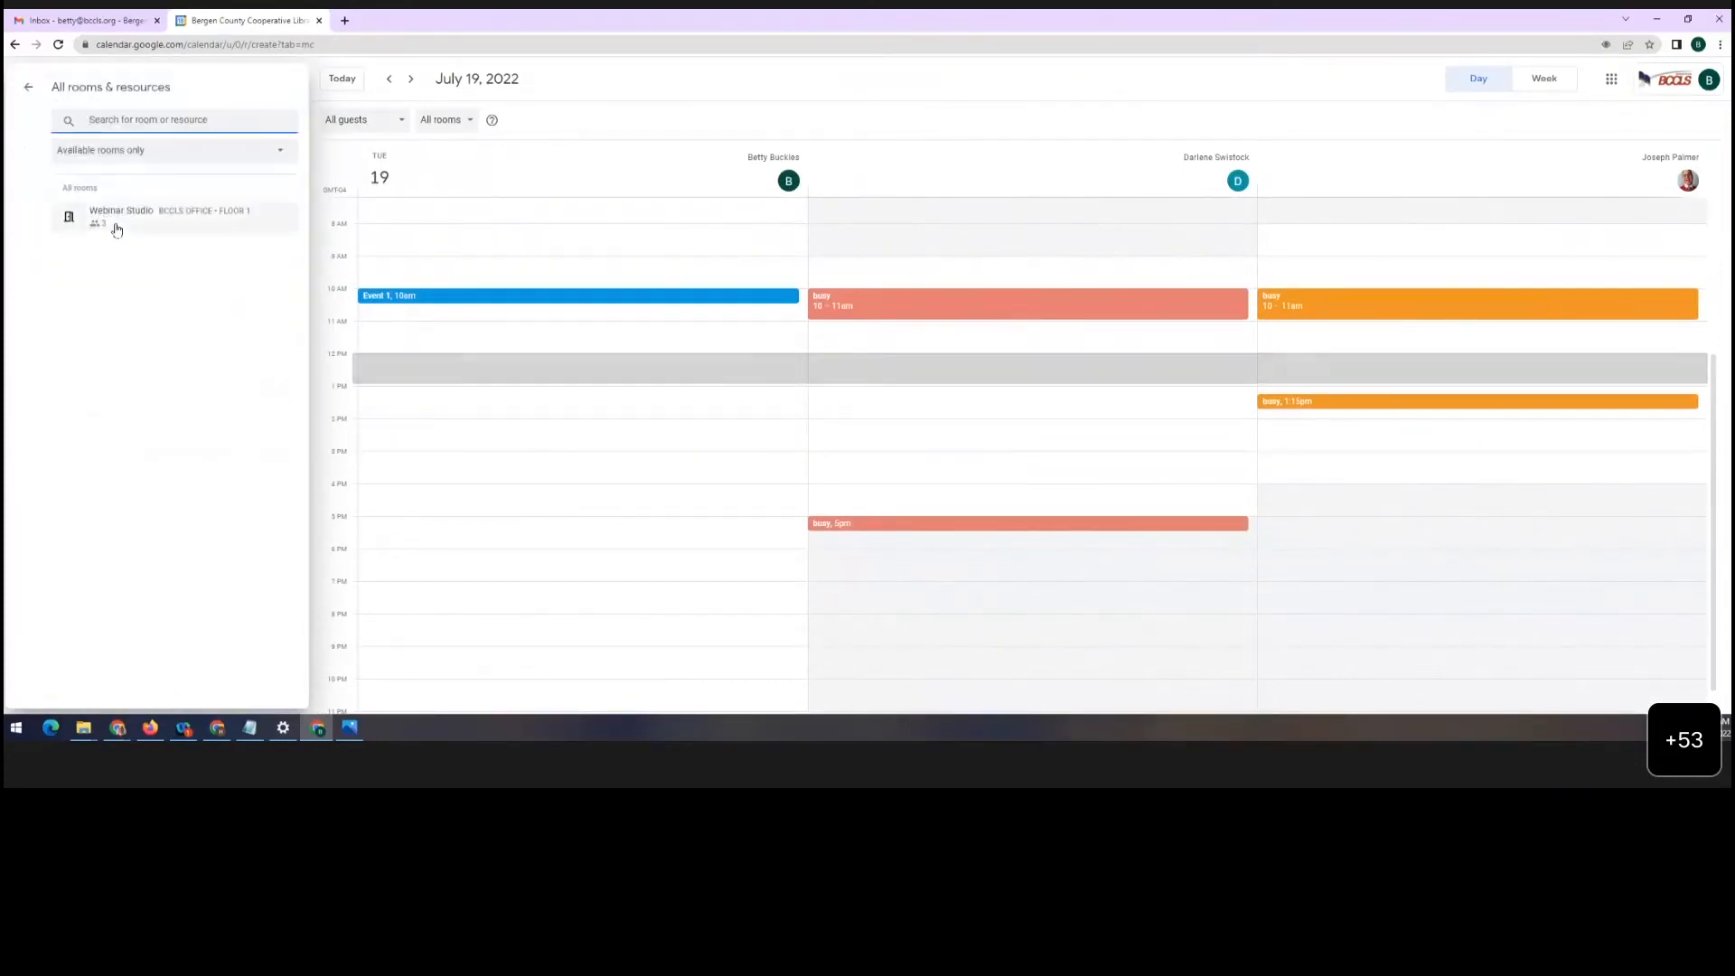
mouse_move(124, 214)
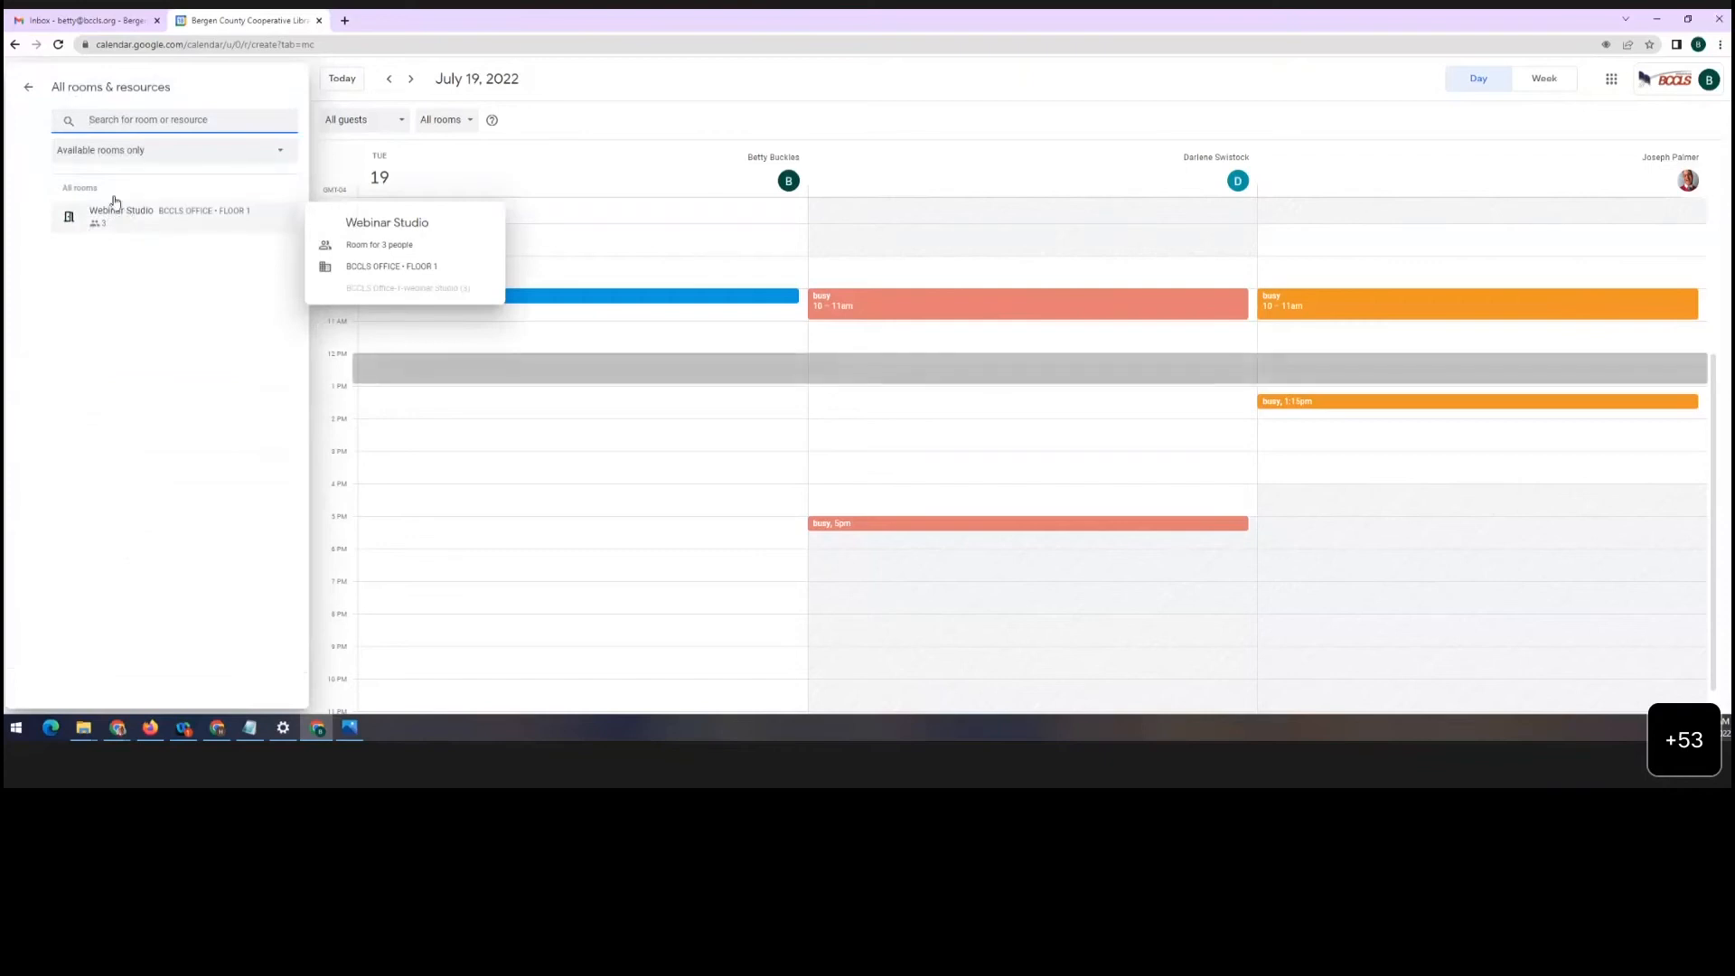
left_click(28, 87)
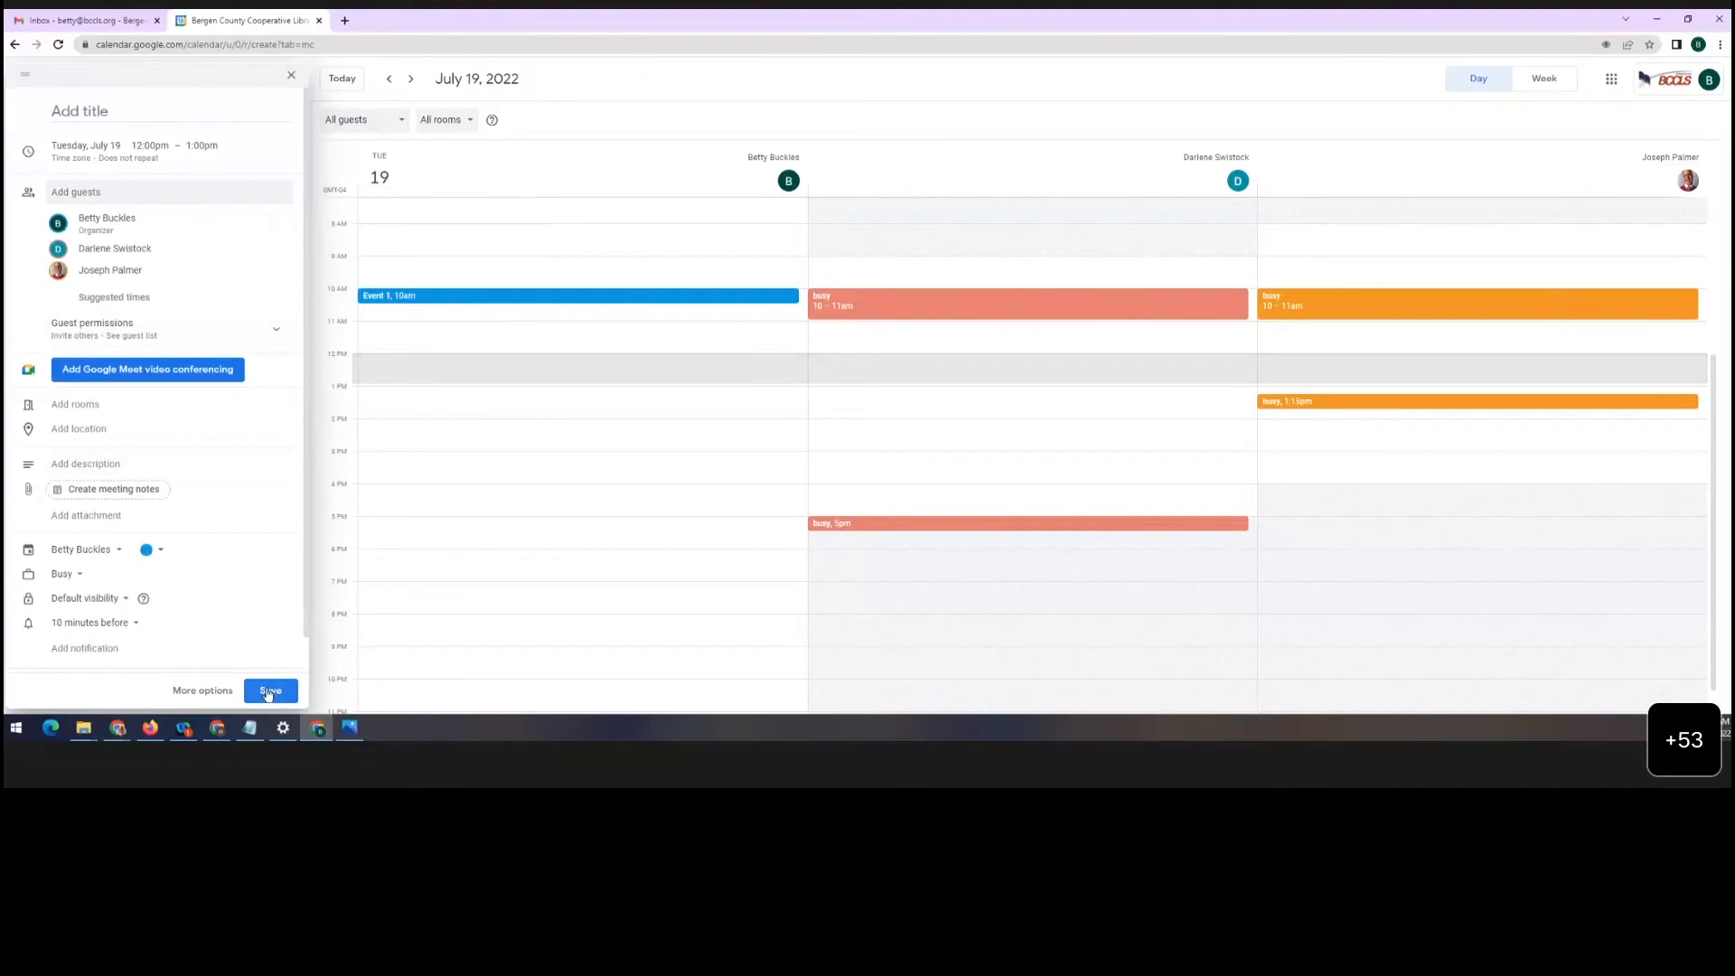
Open the full options of the new event and discard the unsaved event
left_click(201, 691)
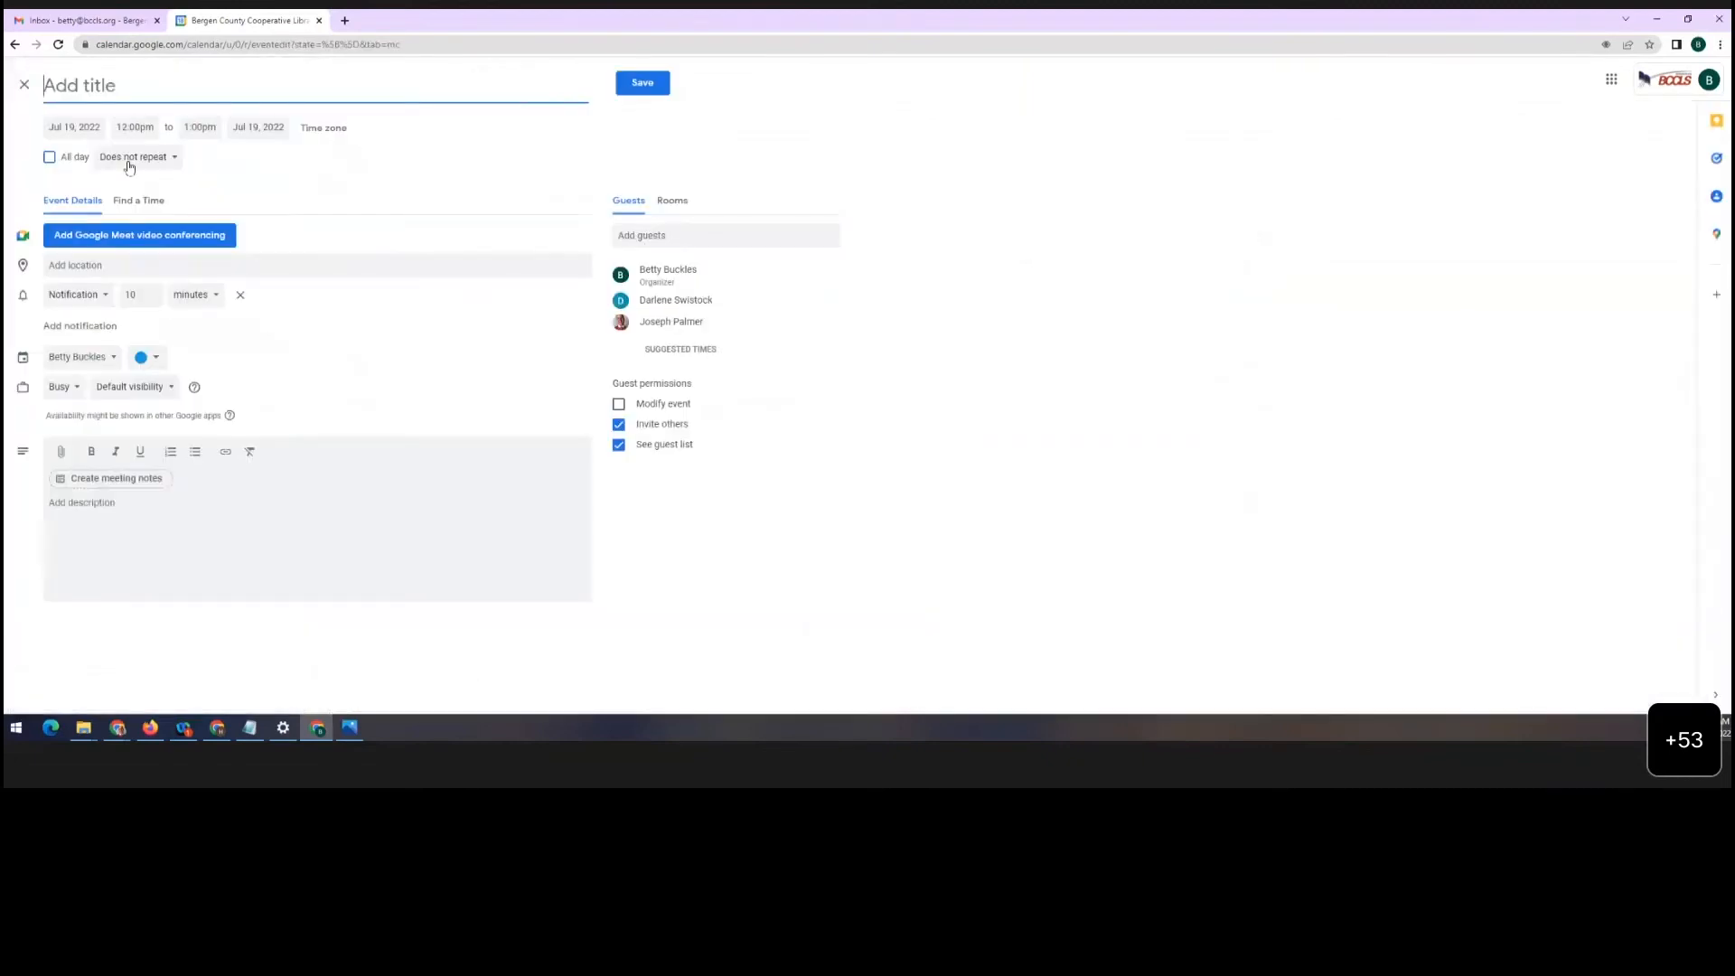
left_click(24, 89)
left_click(24, 86)
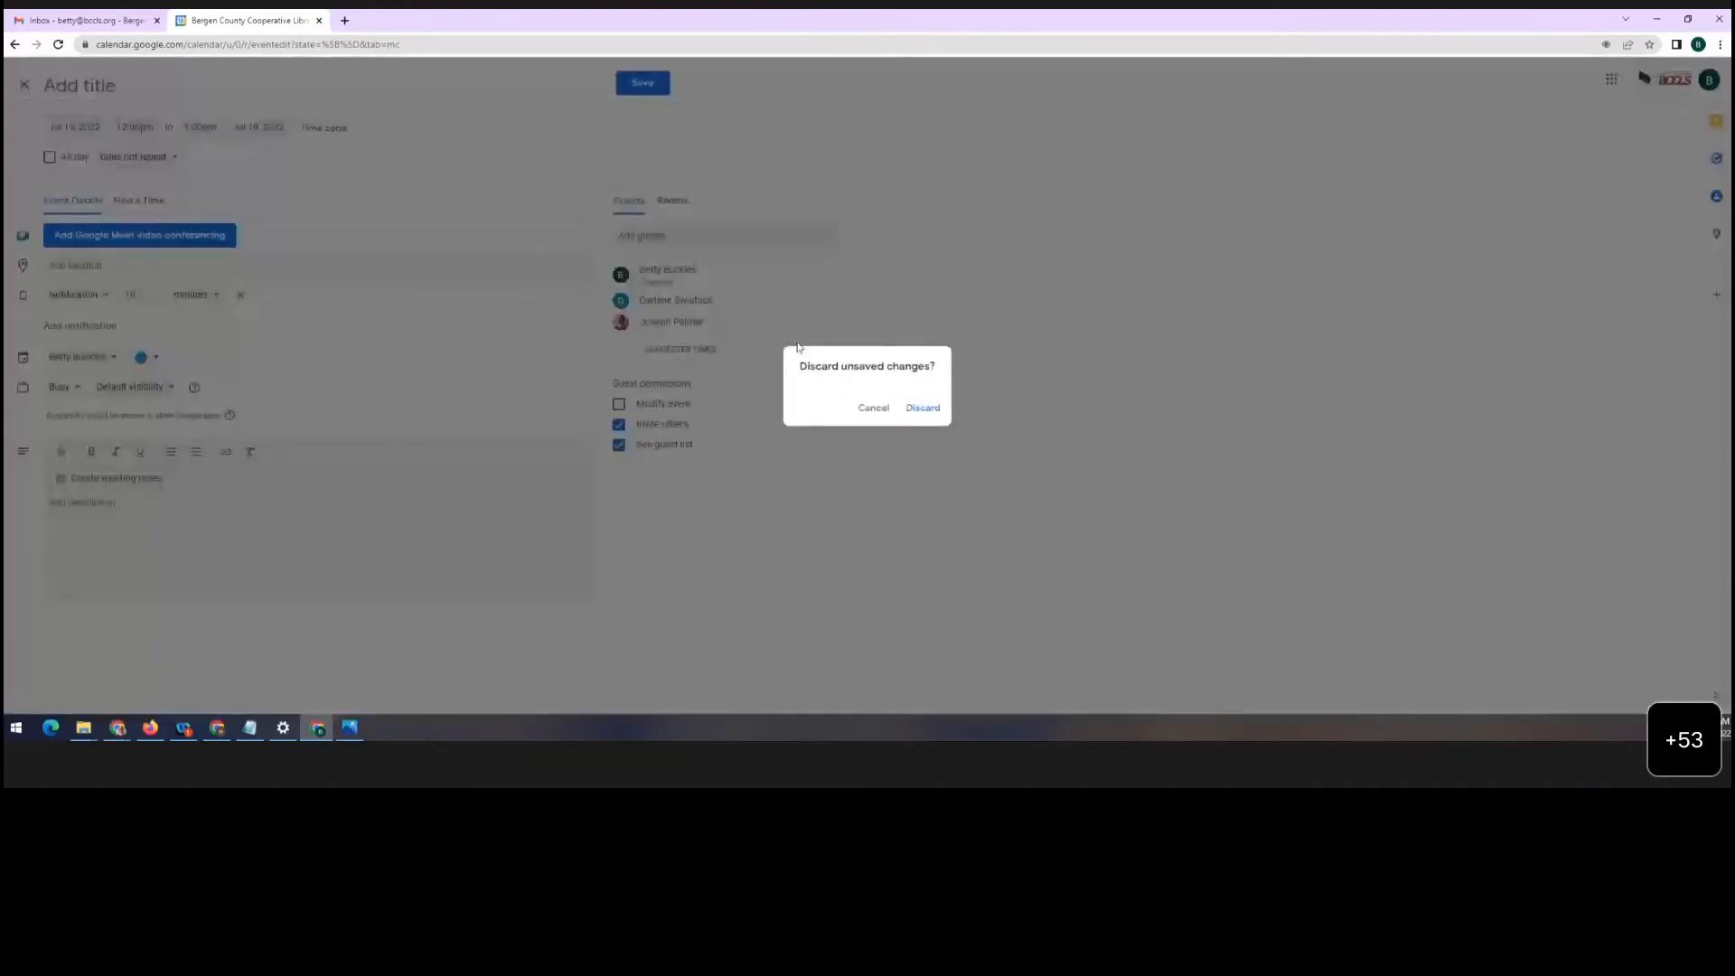
left_click(932, 413)
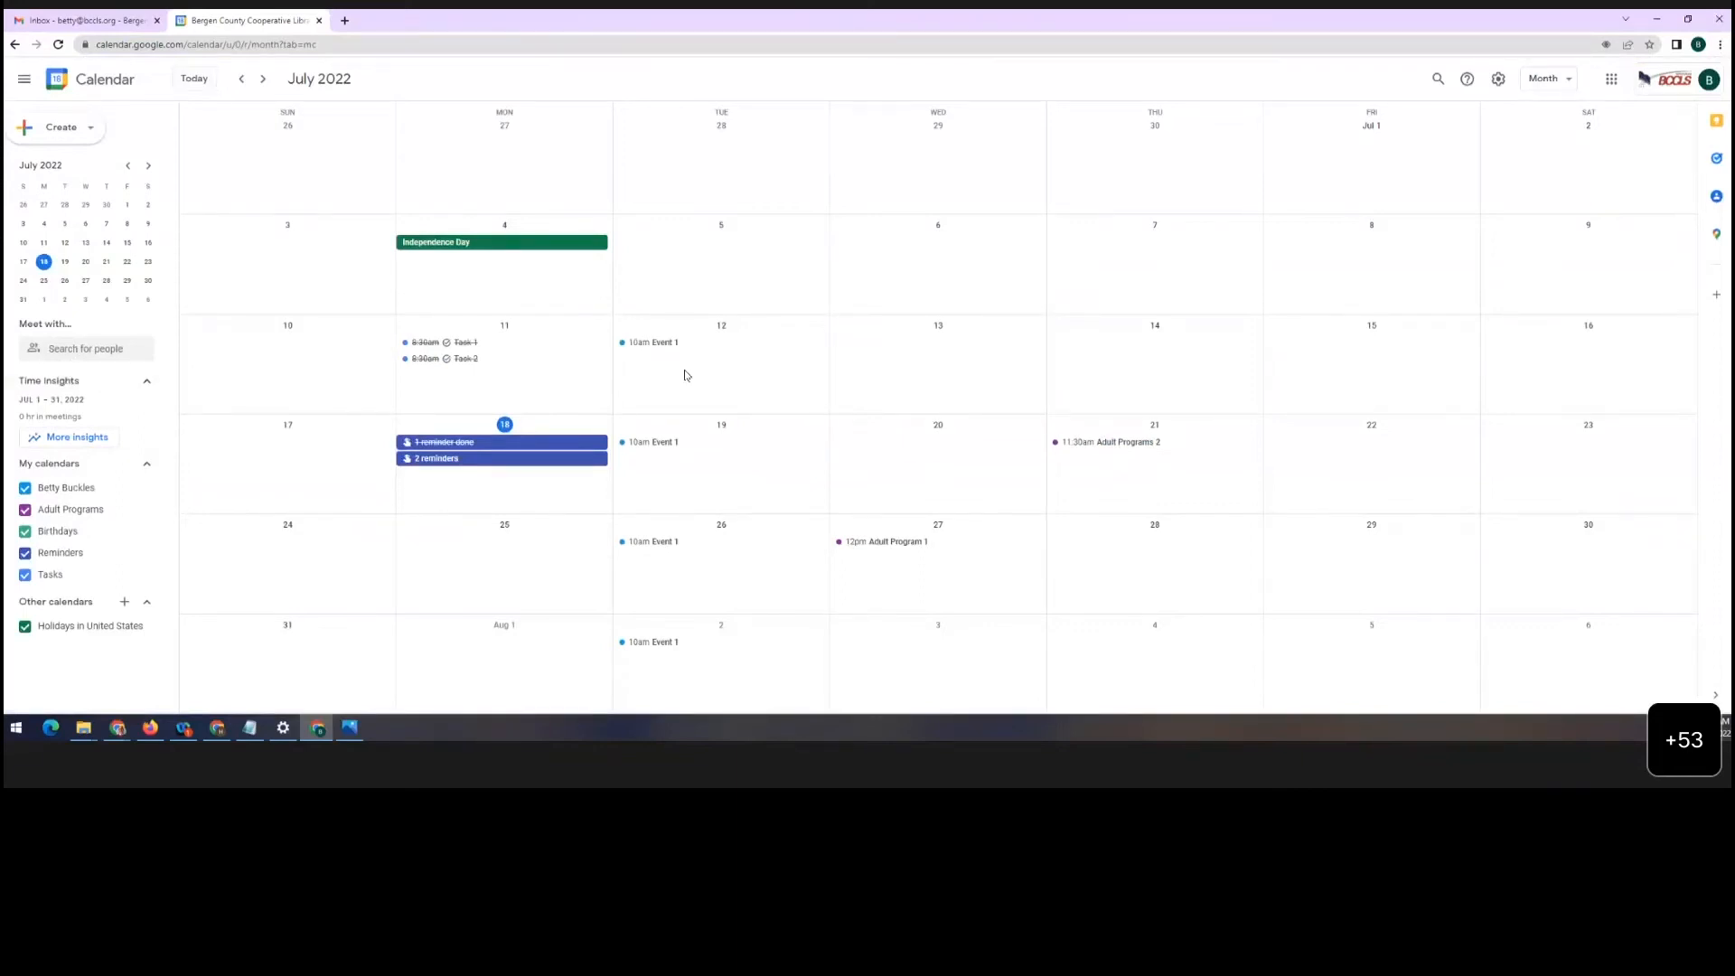
Add the first two suggested colleagues to meet with and switch the calendar to Day view
left_click(77, 350)
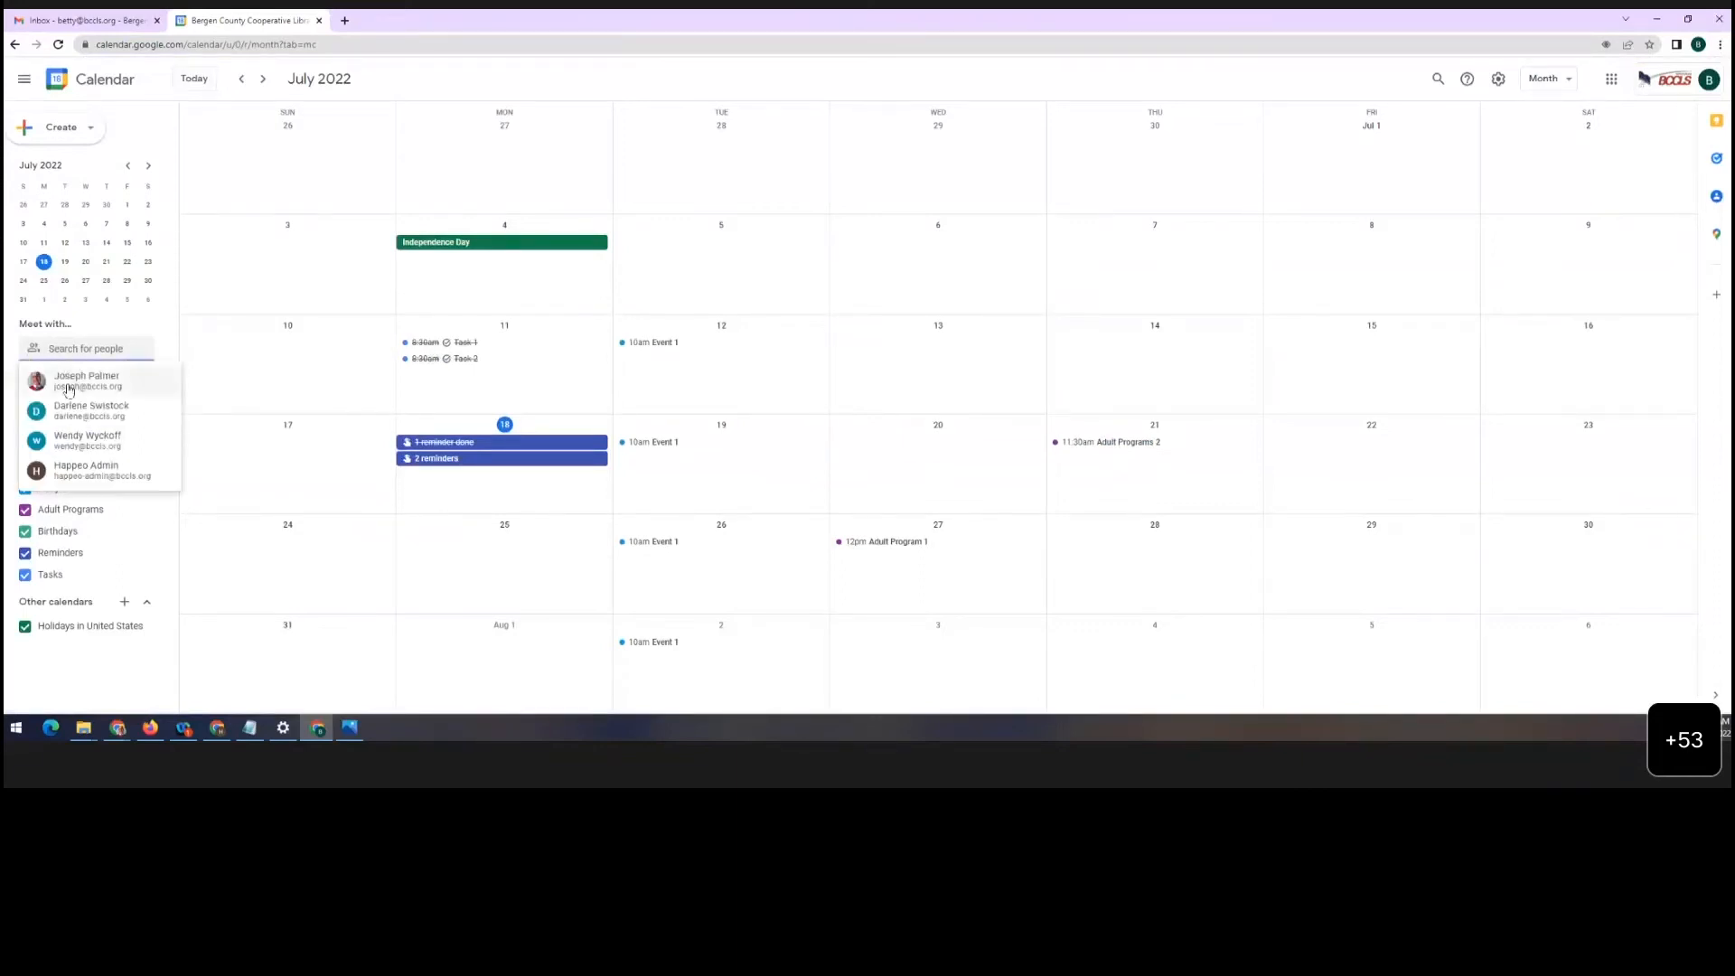
left_click(70, 389)
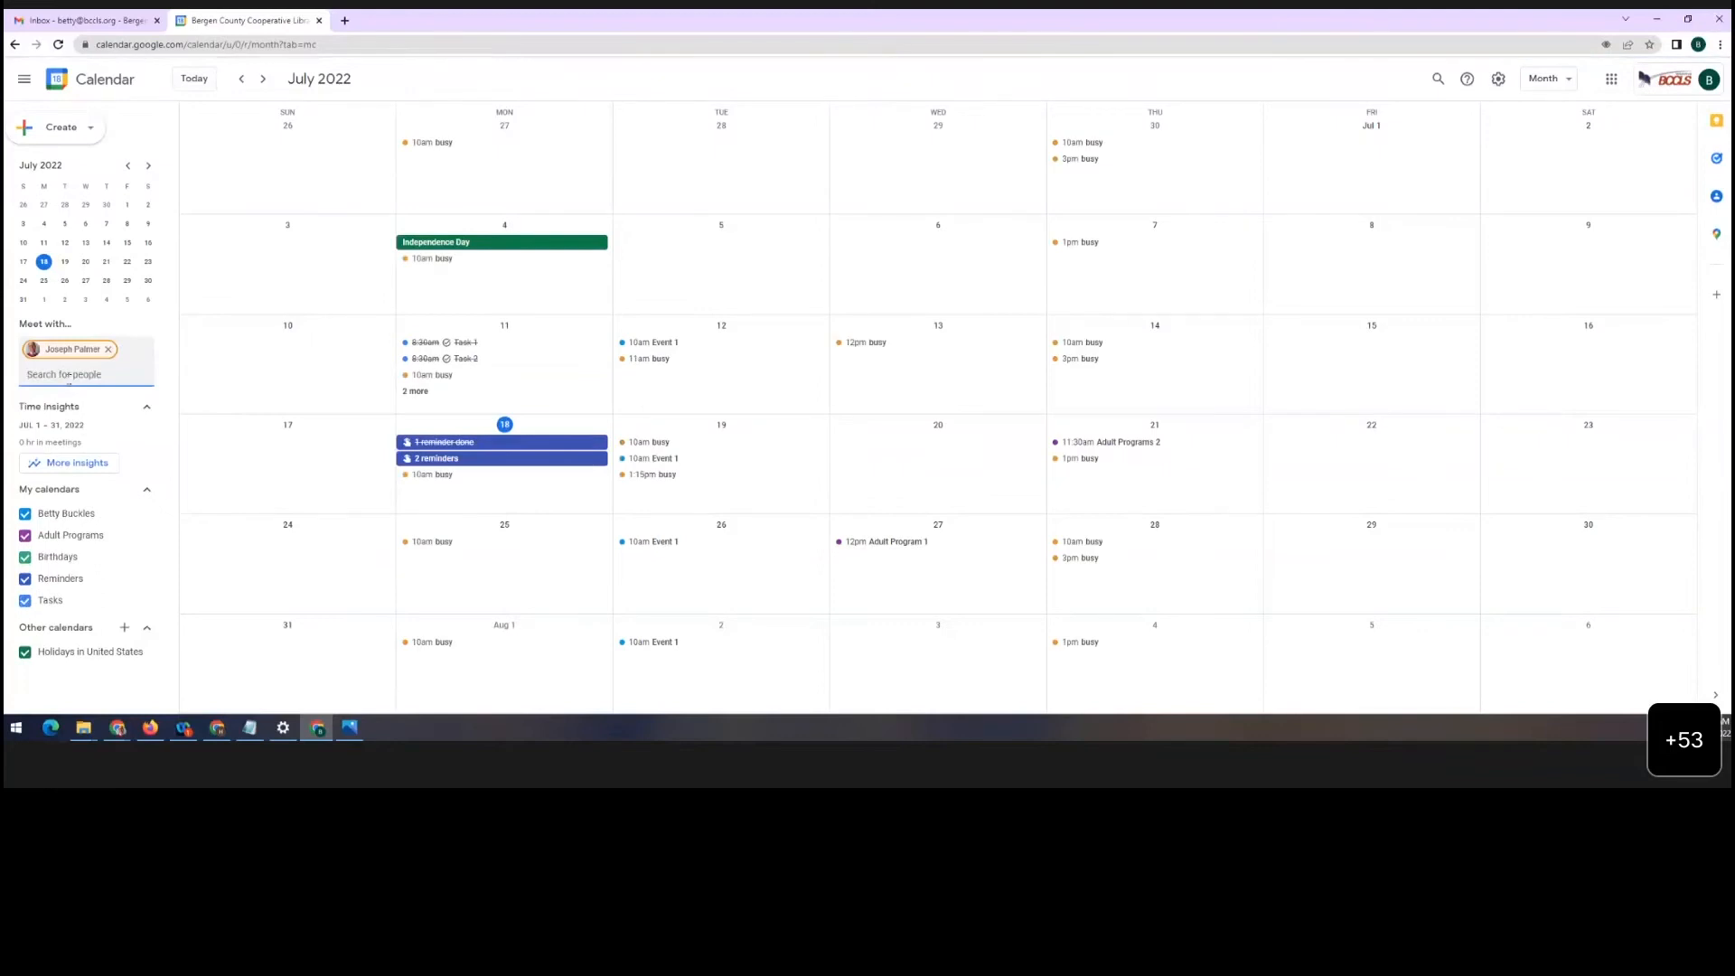
left_click(68, 374)
left_click(69, 401)
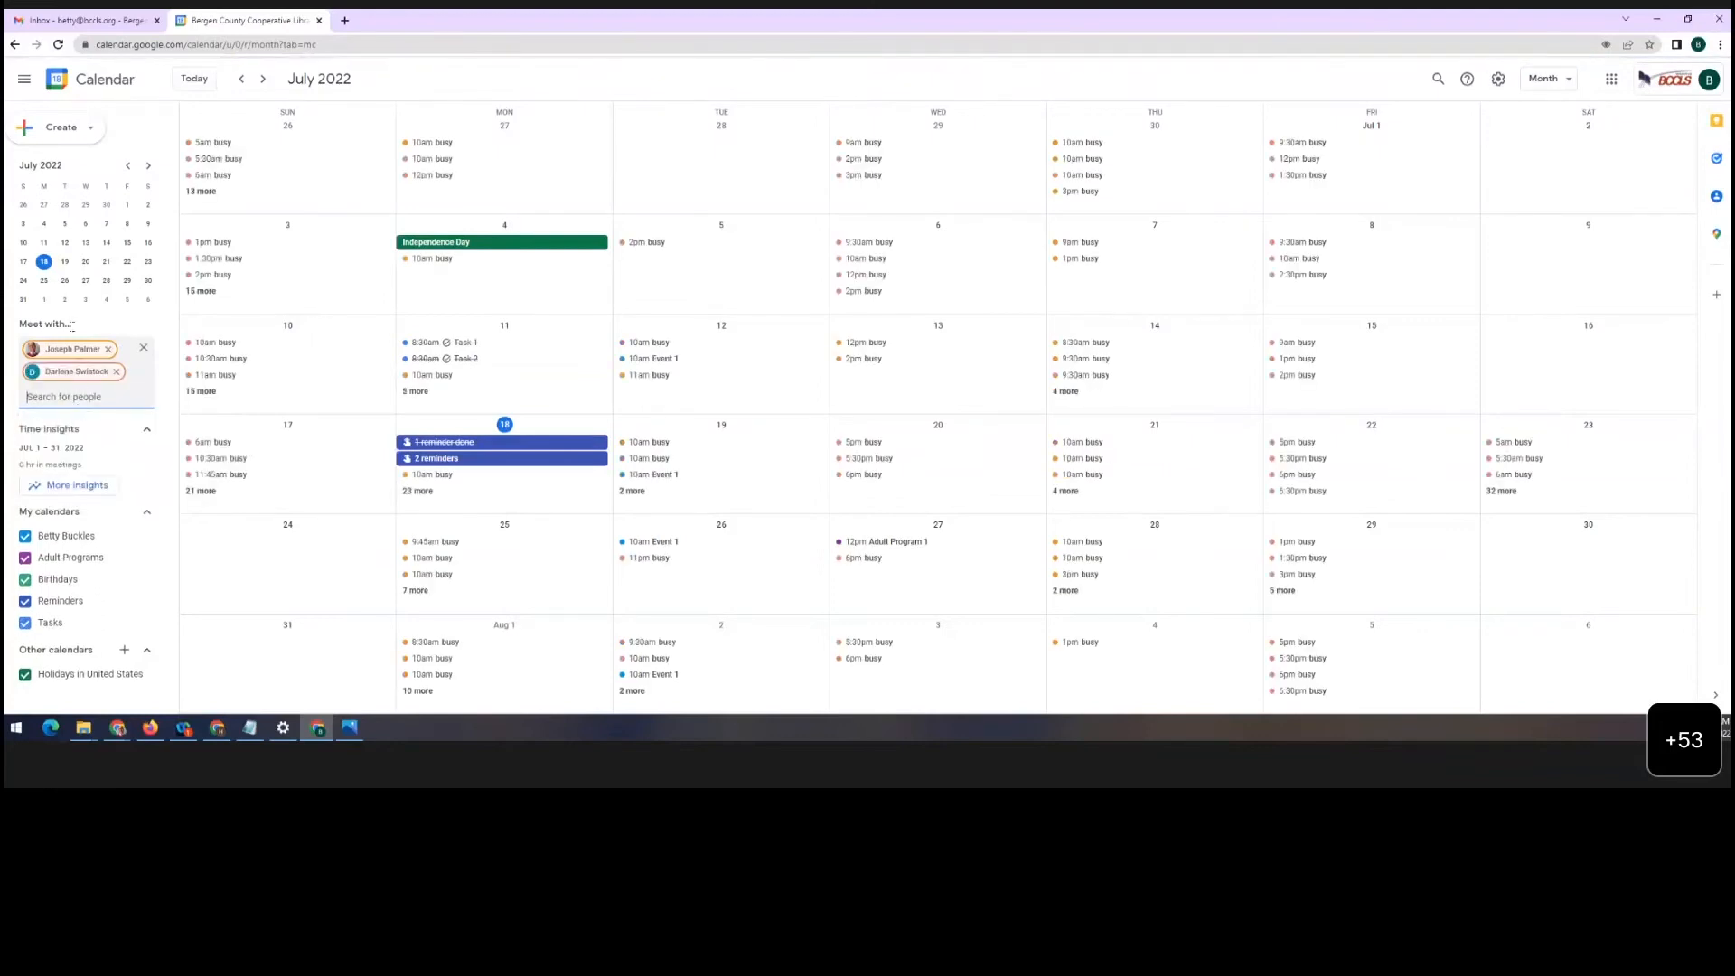
left_click(1552, 83)
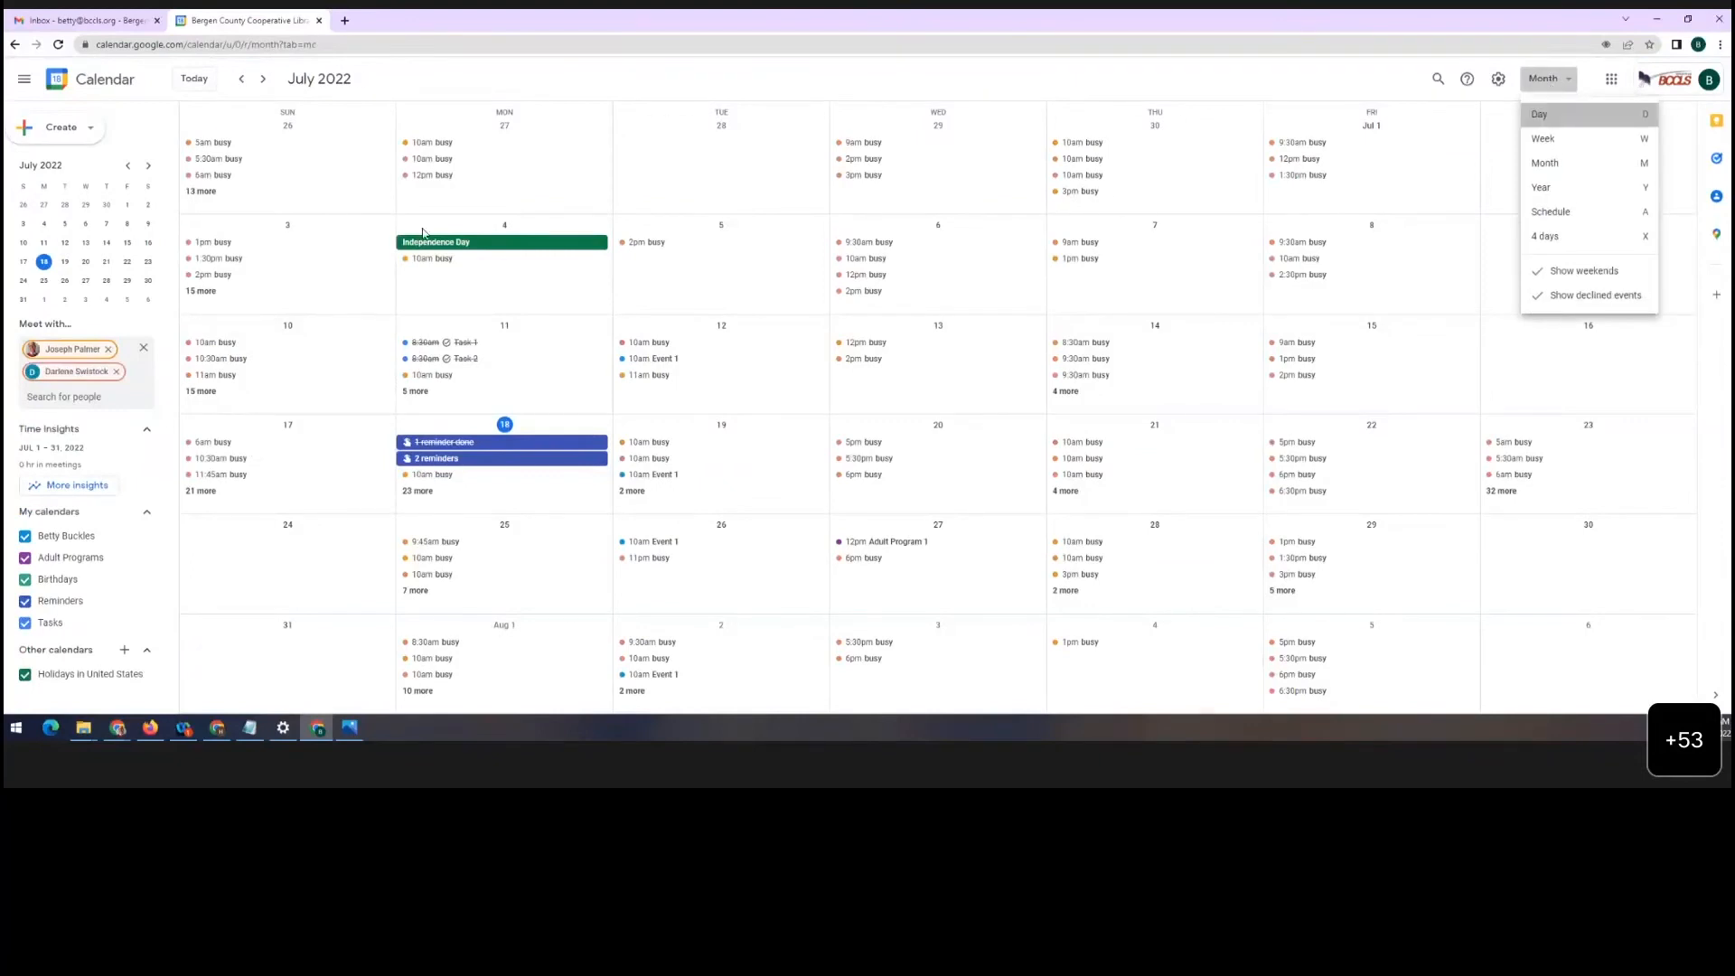
key("d")
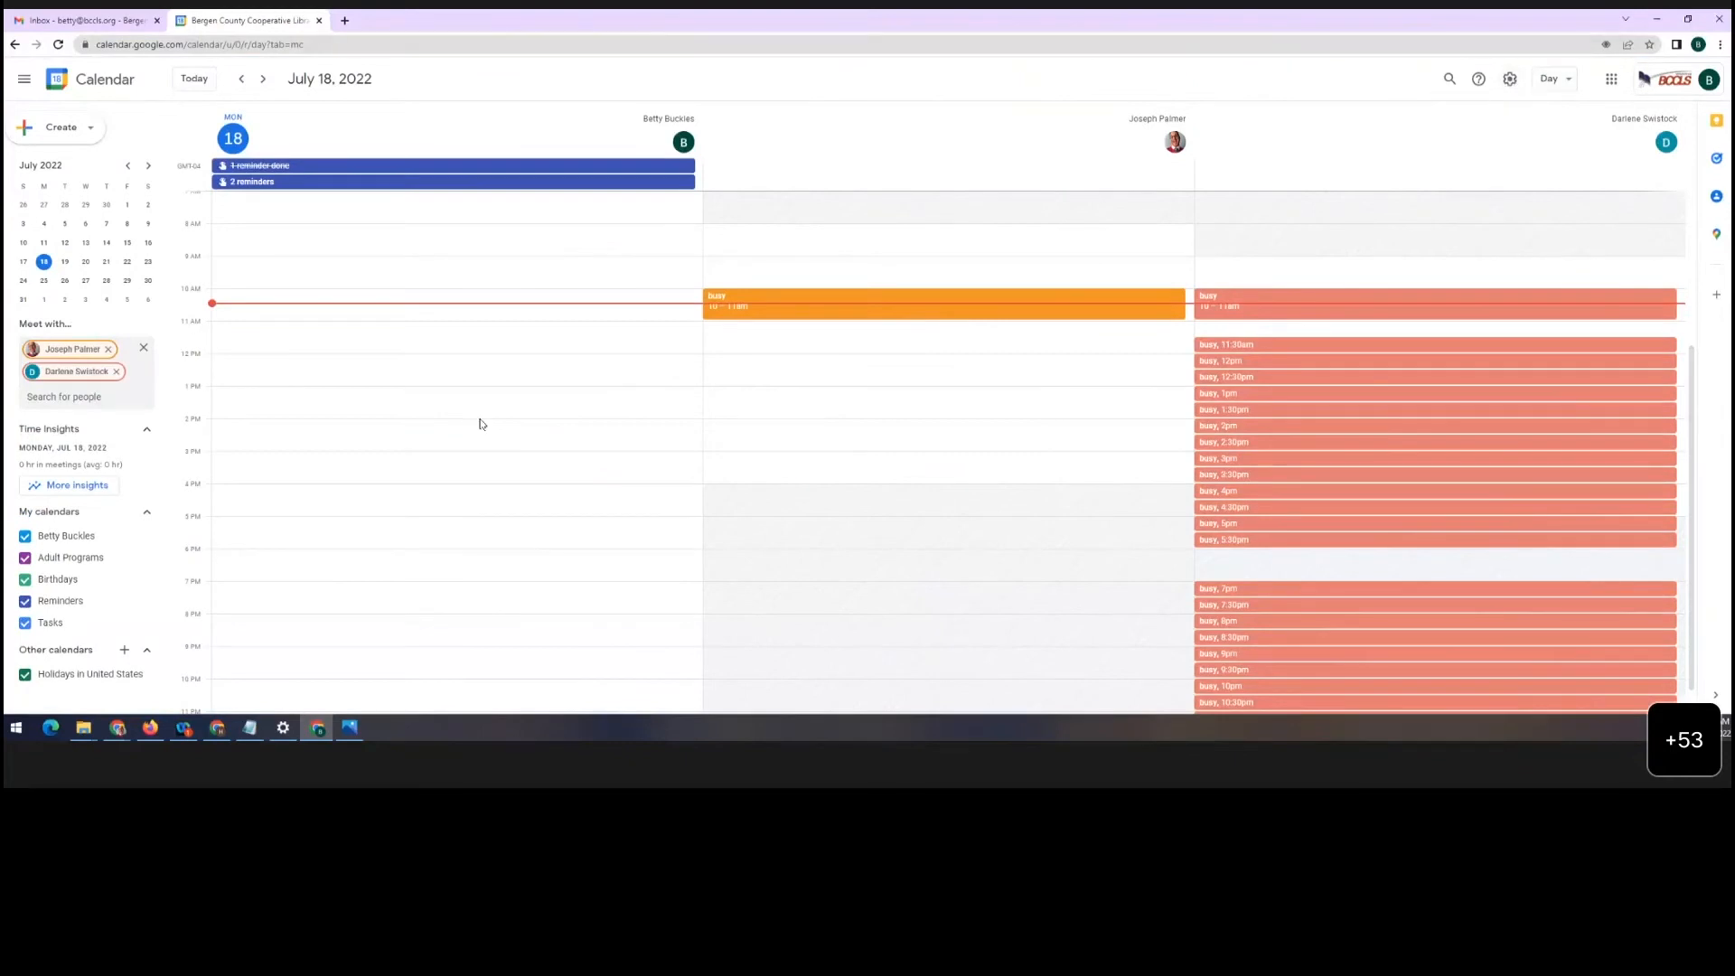
Check the setting for viewing calendars side by side in Day View, and return to the calendar
left_click(1510, 79)
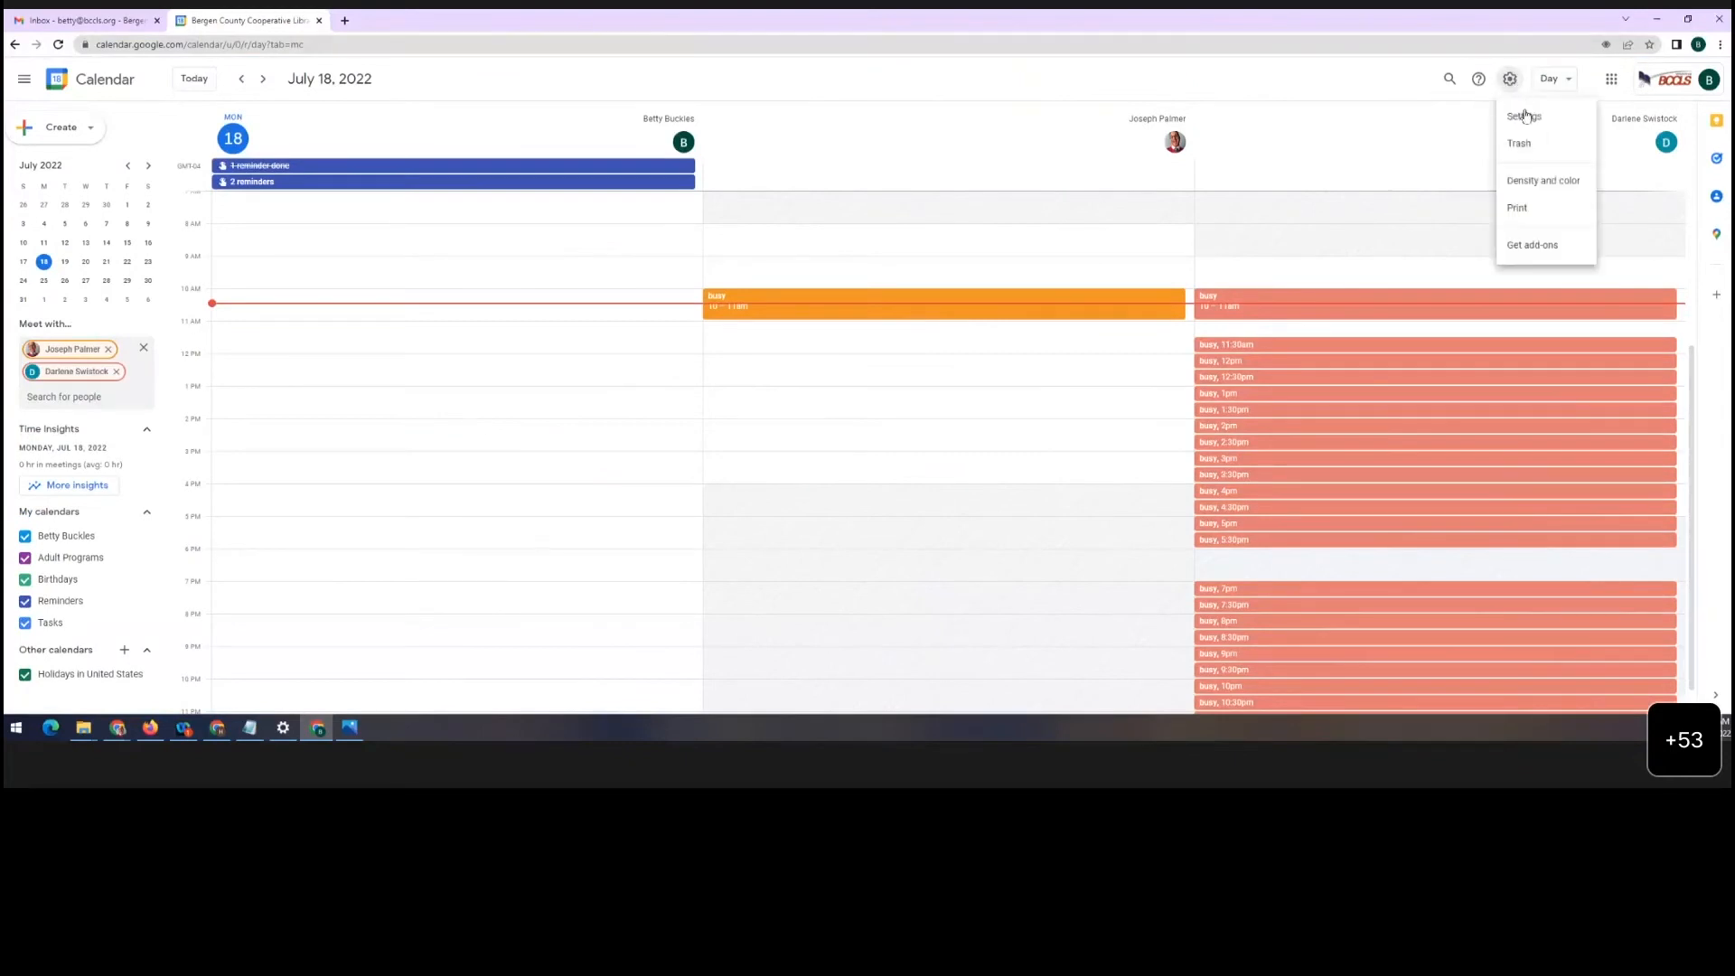
left_click(1527, 124)
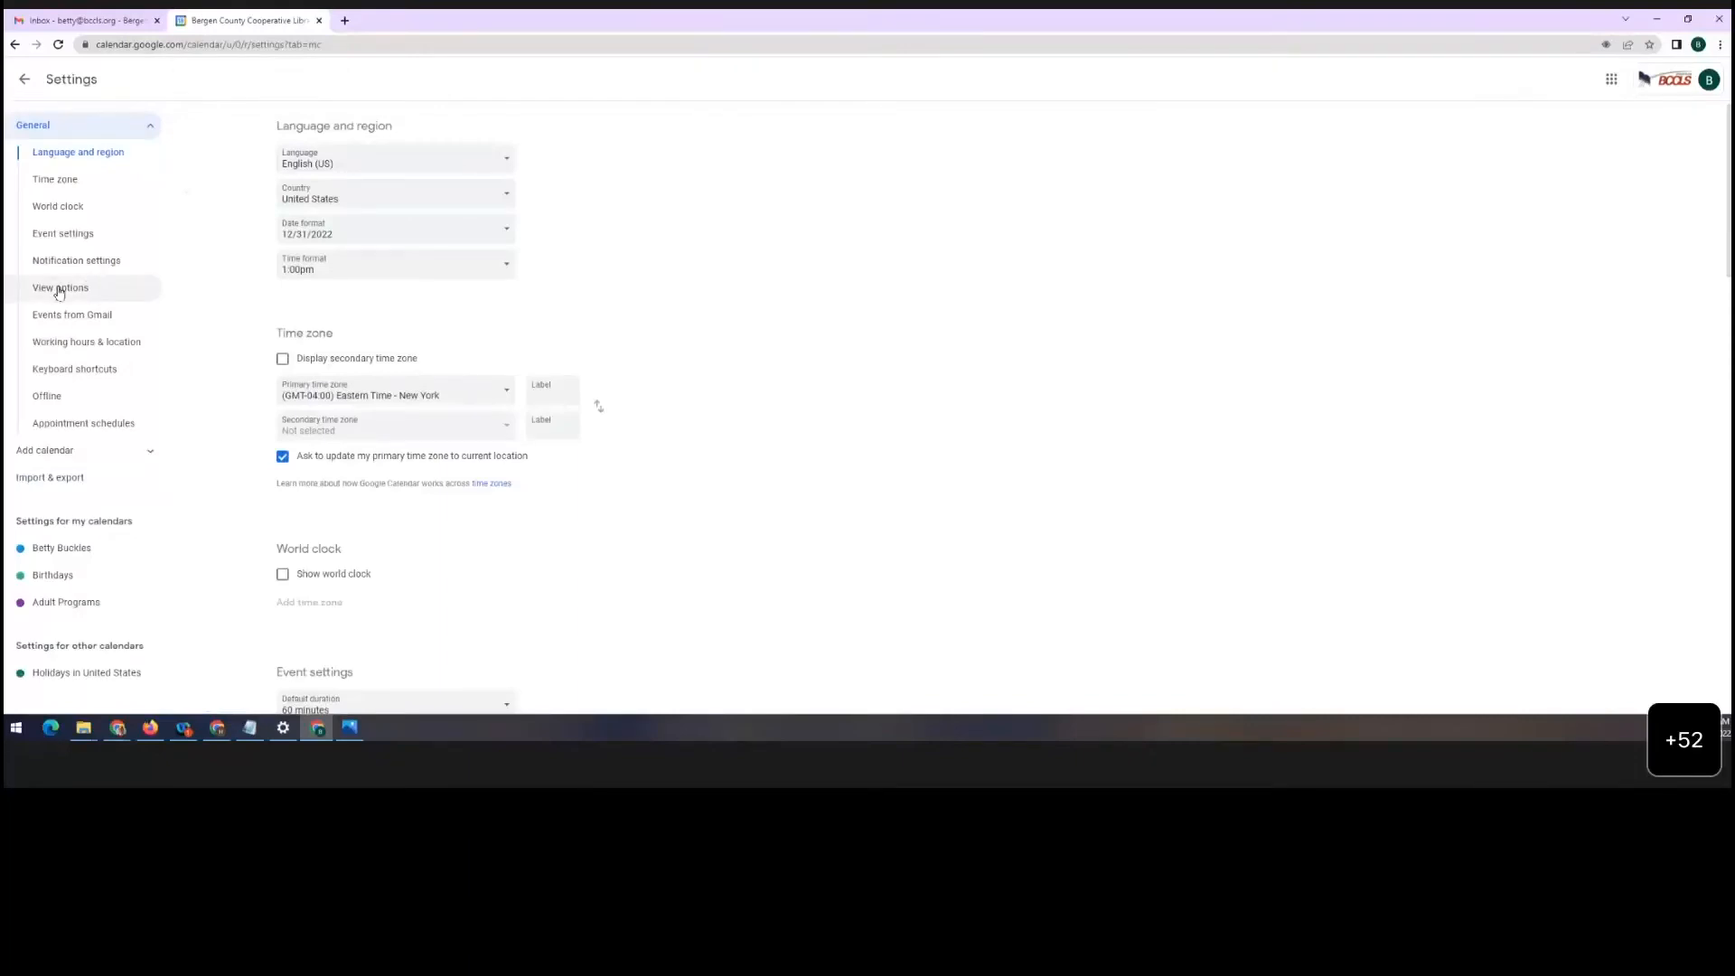
left_click(59, 289)
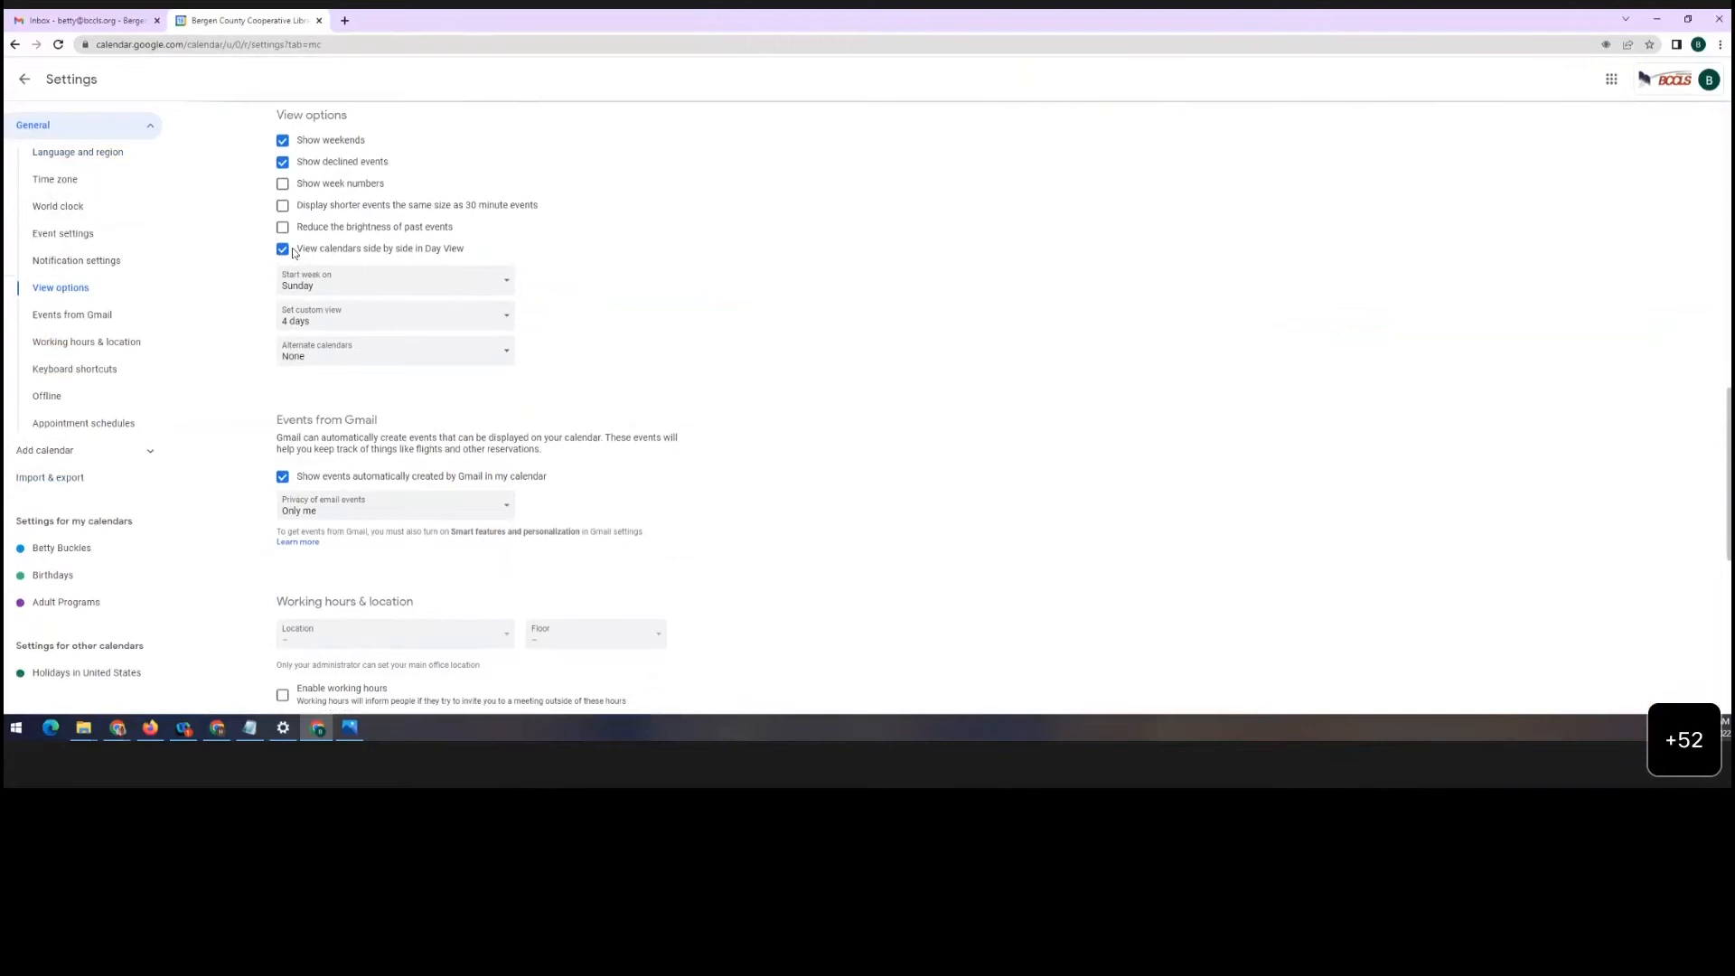
left_click(19, 82)
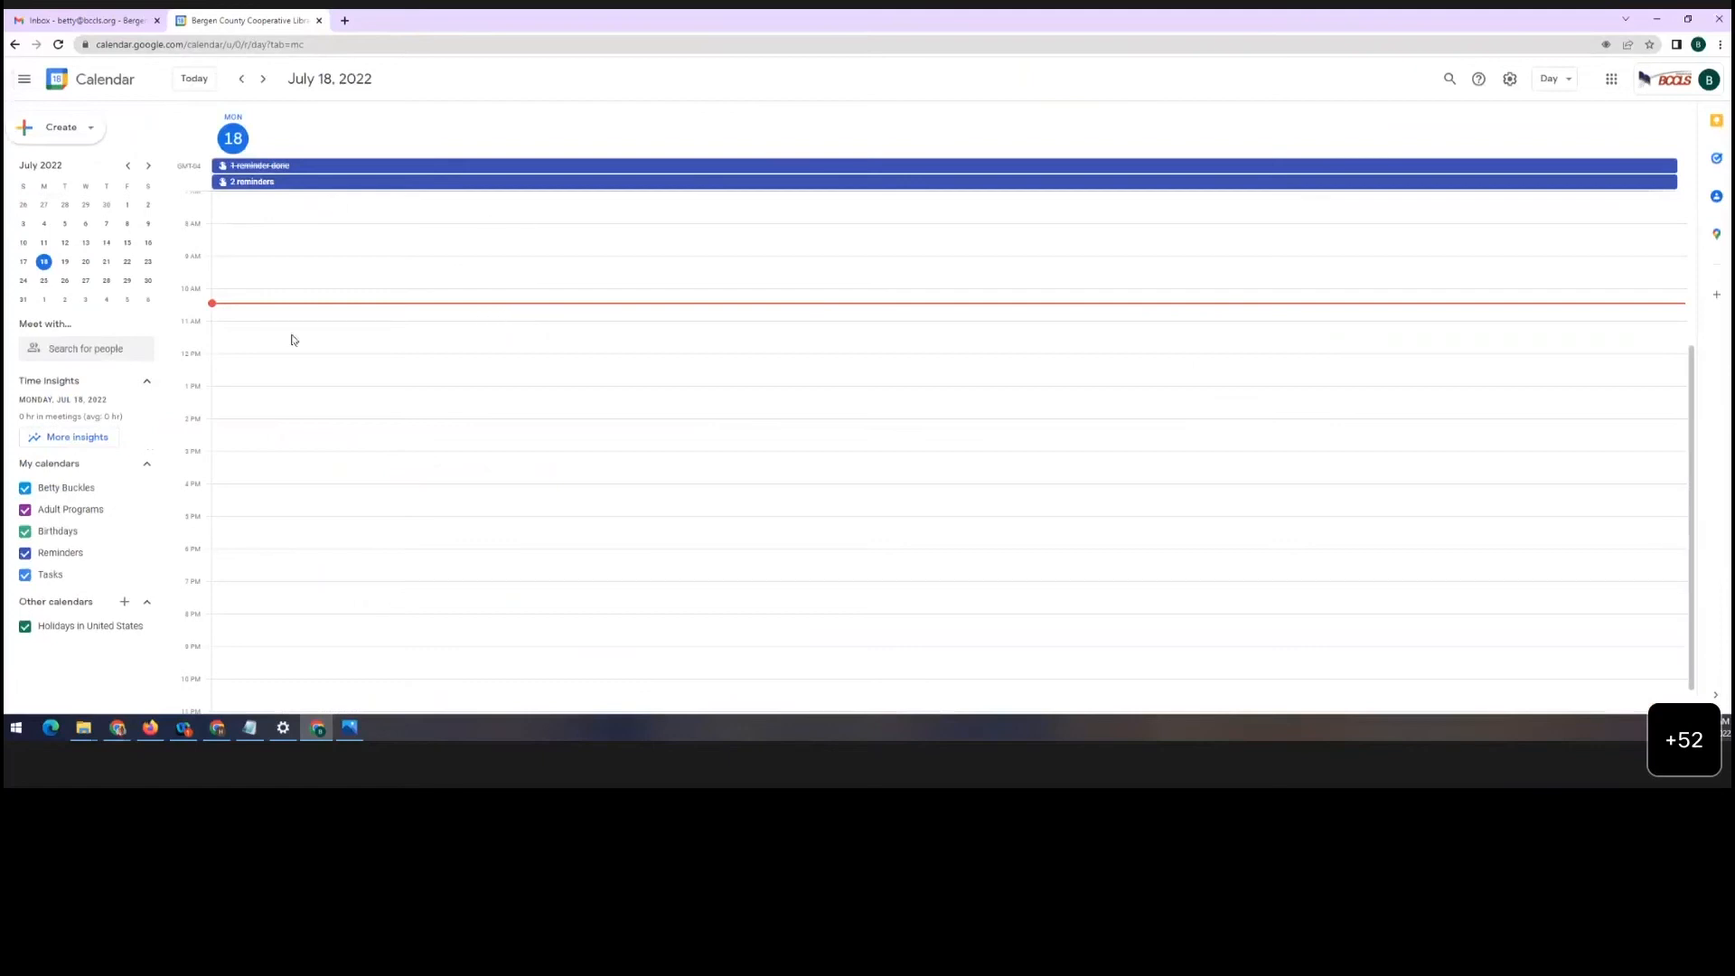
Add the same two colleagues to meet with again and show their side-by-side schedules for July 20, 2022
left_click(58, 348)
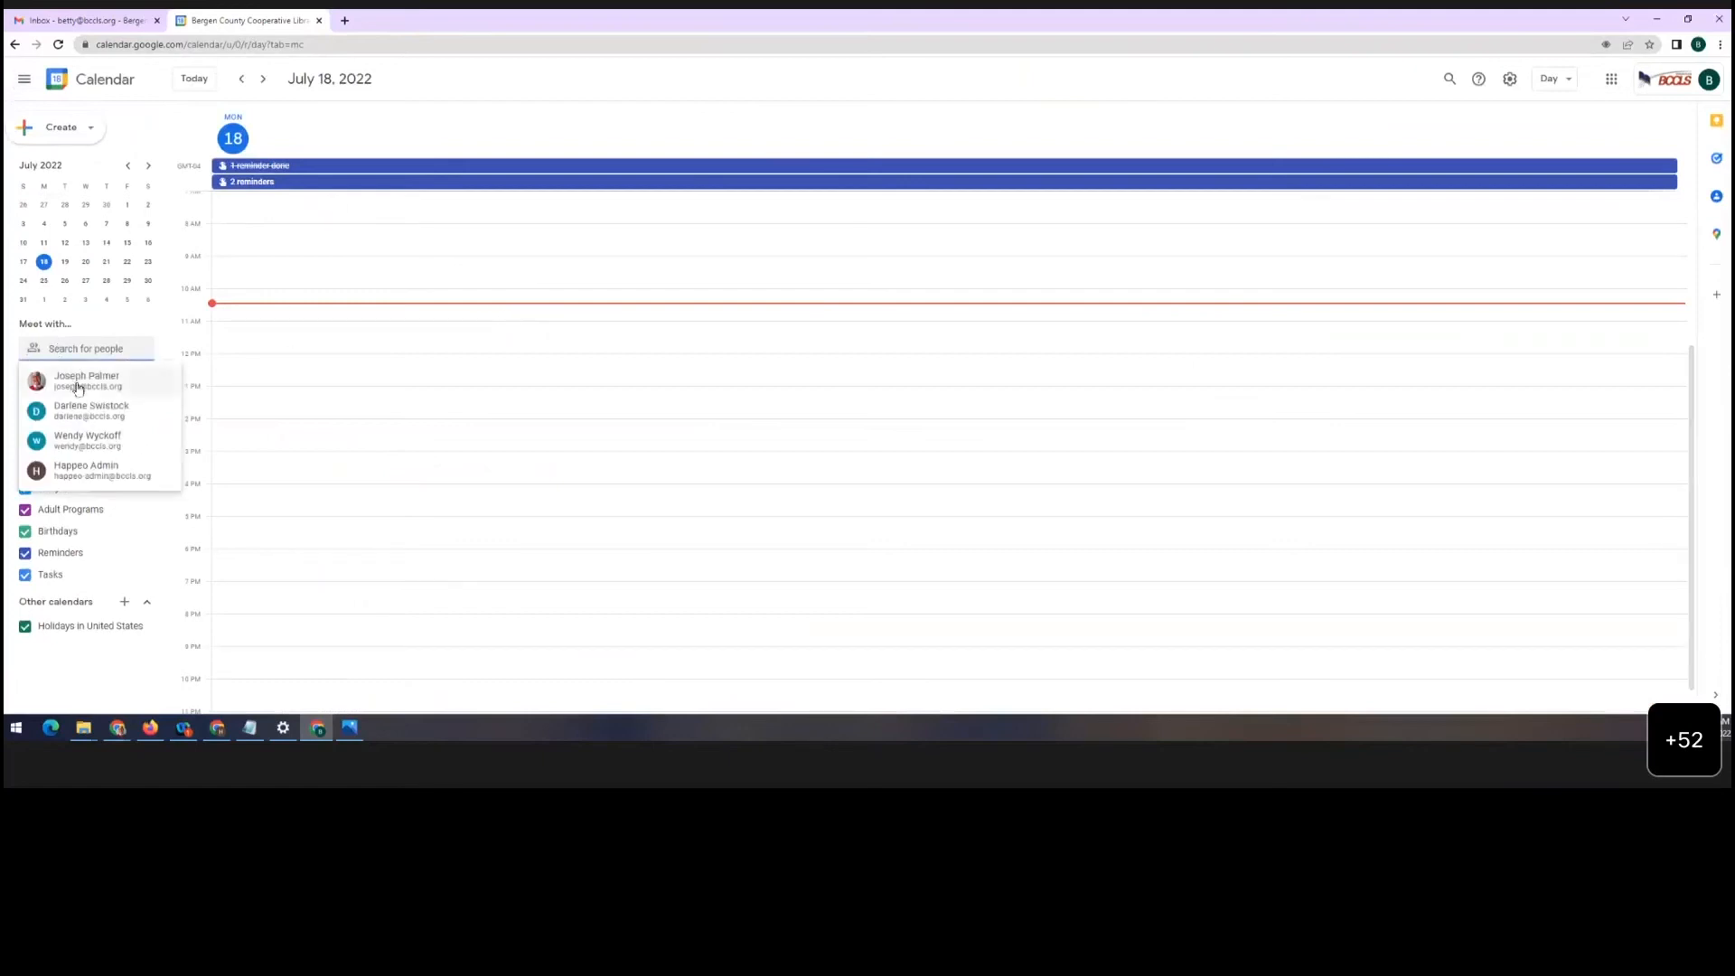
left_click(76, 383)
left_click(75, 408)
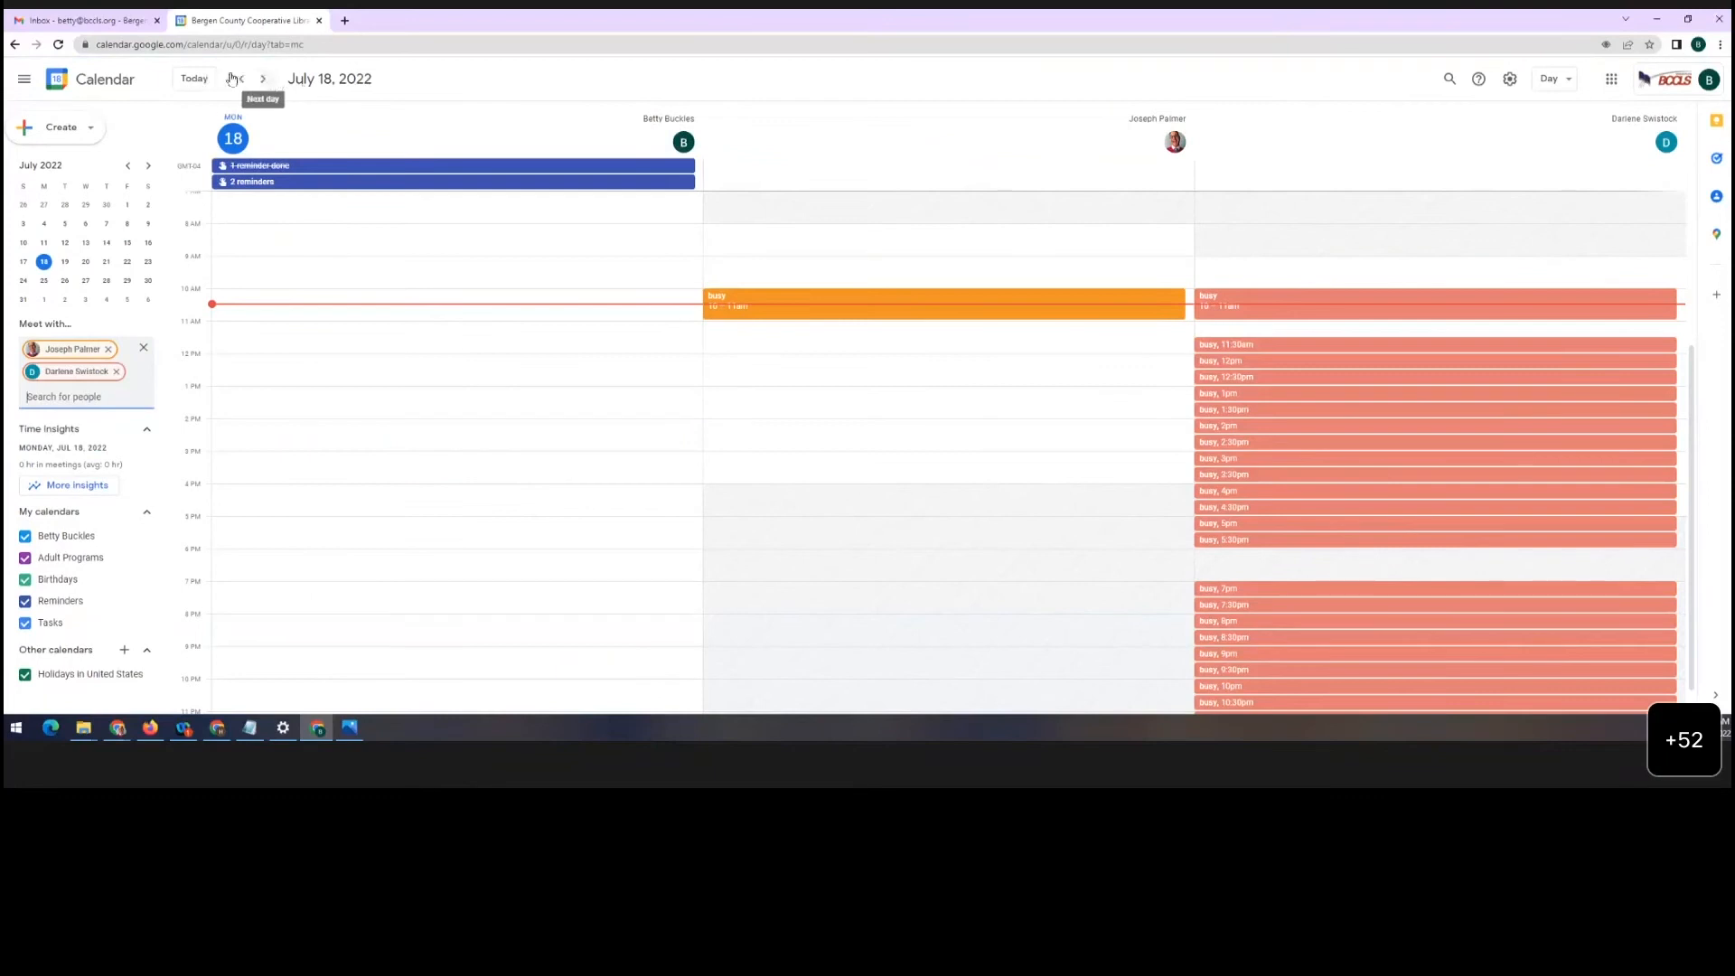
left_click(263, 80)
left_click(265, 80)
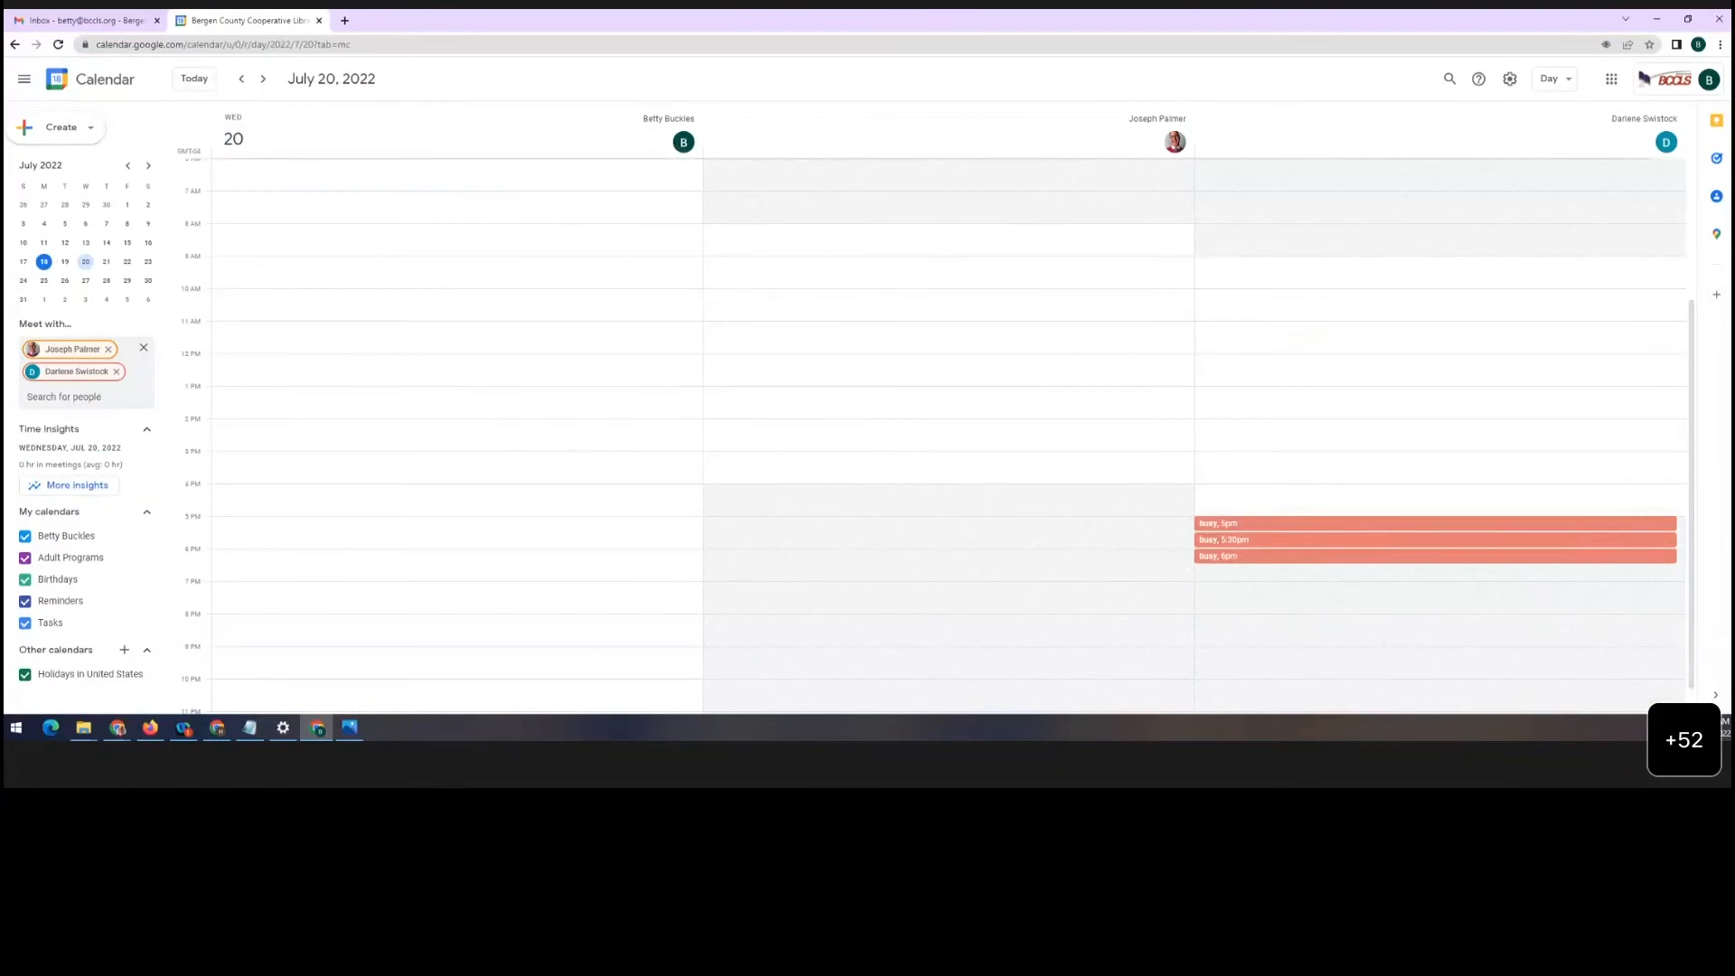
key("alt+Tab")
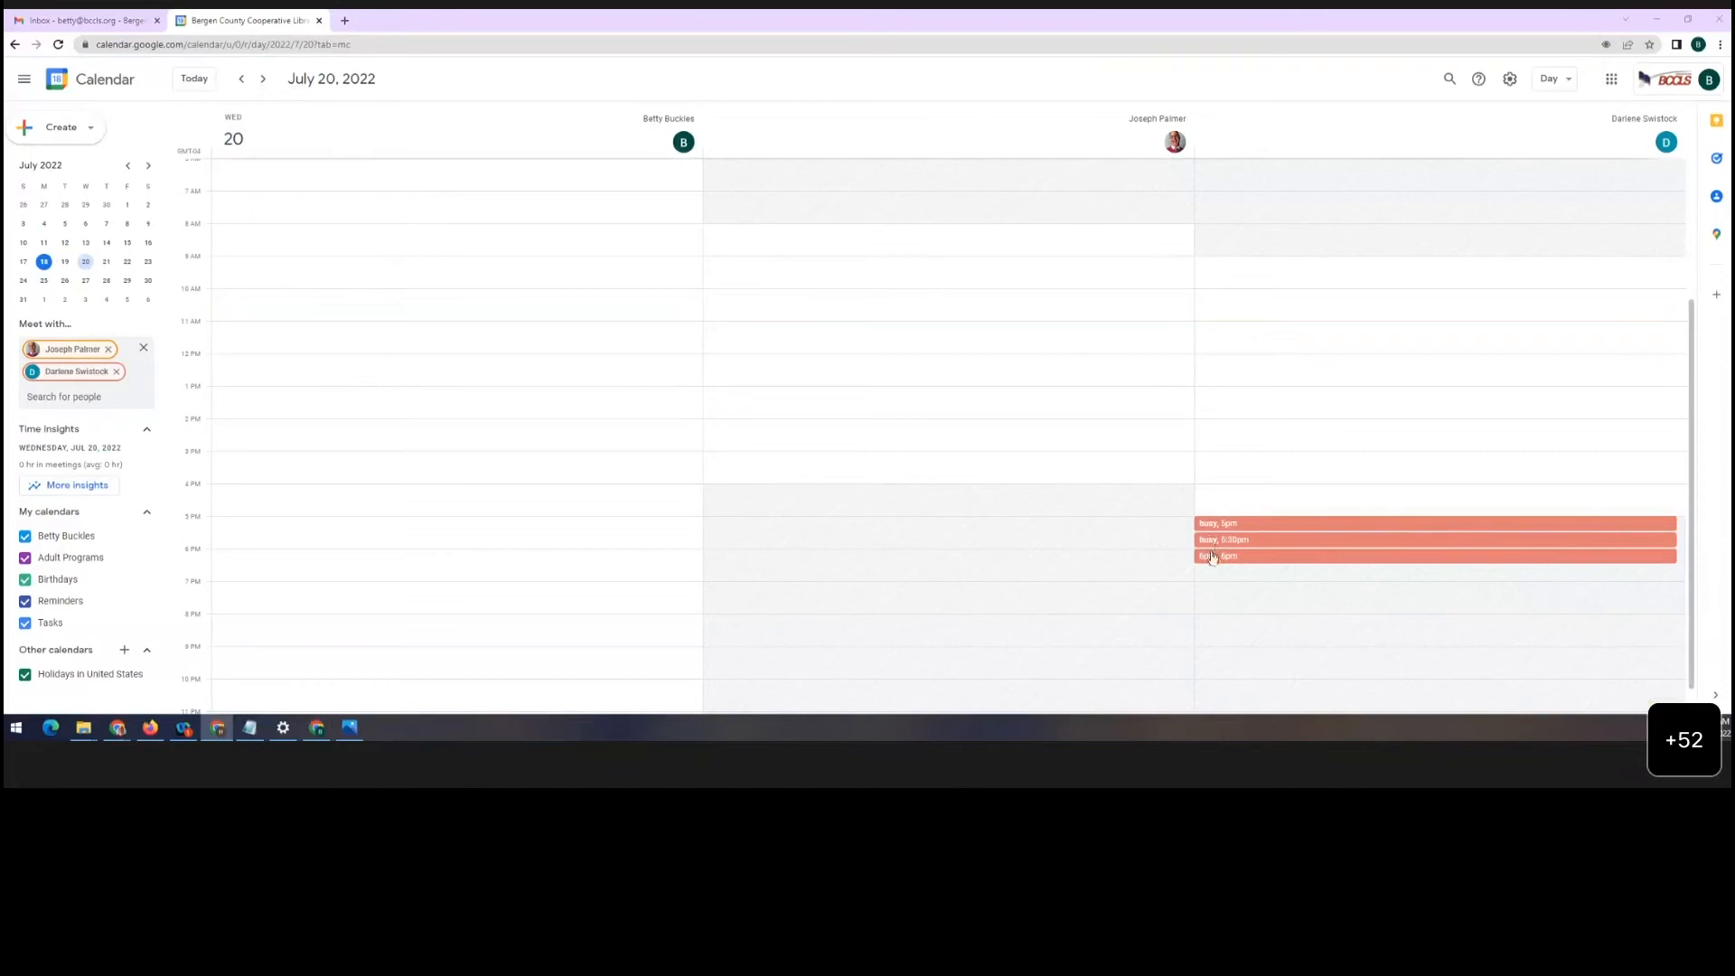
Clear both colleagues from the people to meet with, and open the settings and sharing of the primary personal calendar
left_click(144, 349)
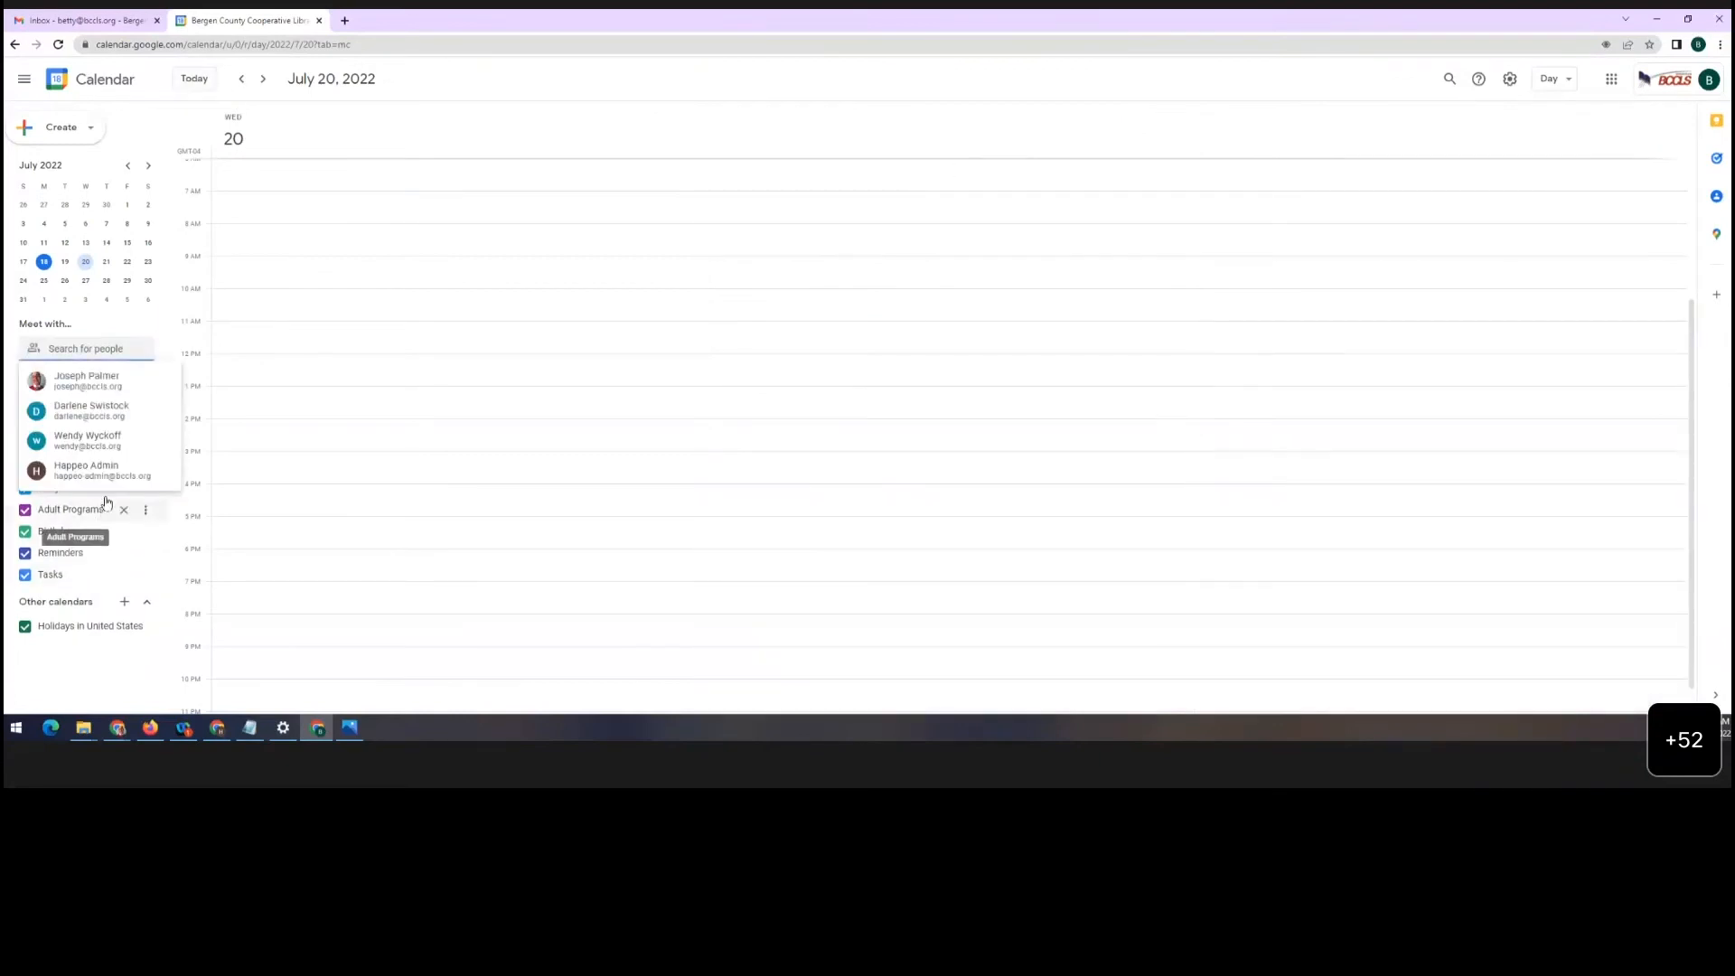
left_click(57, 589)
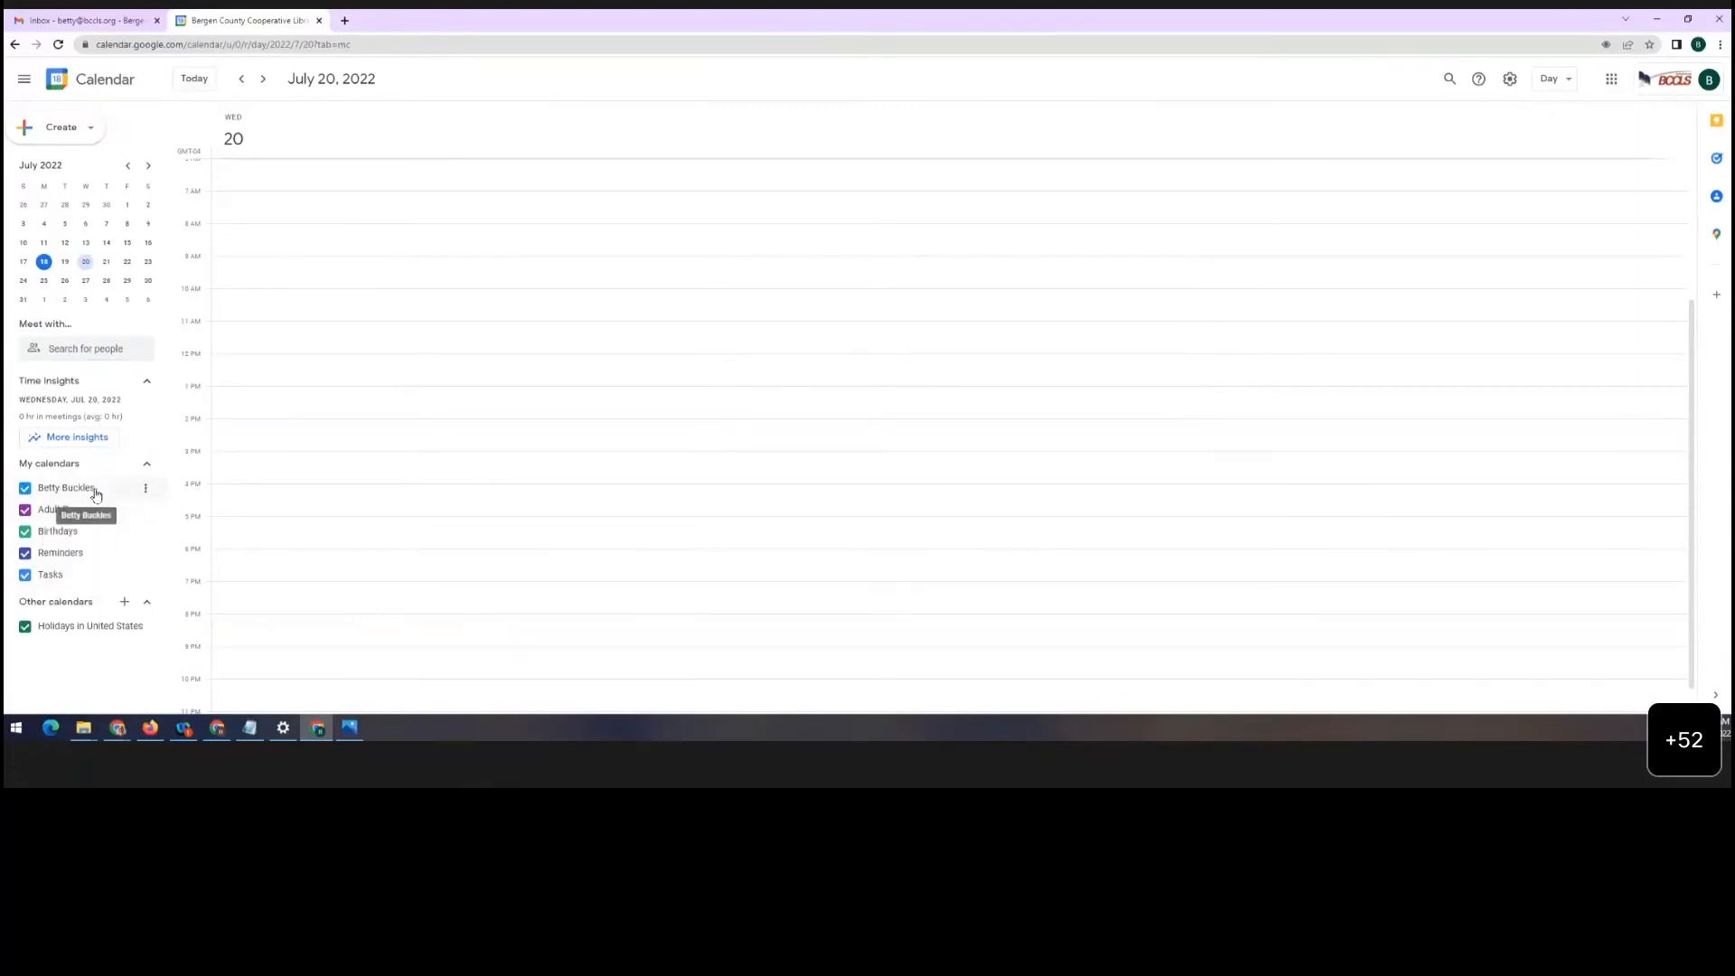
left_click(147, 490)
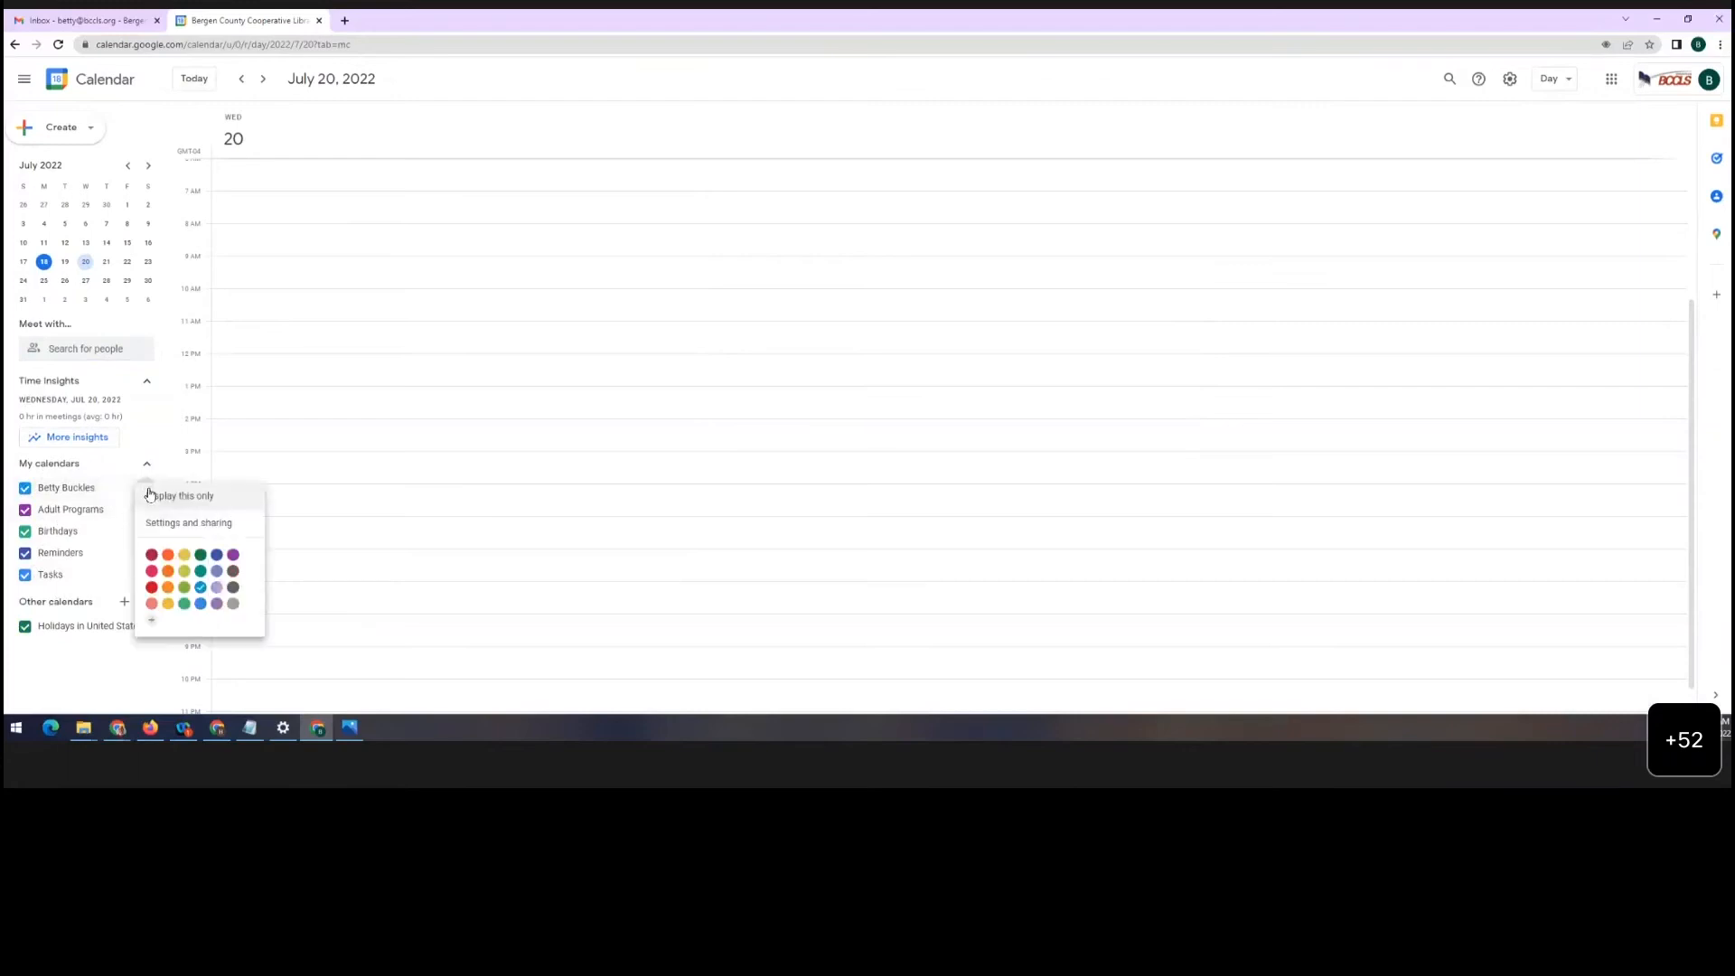
left_click(167, 524)
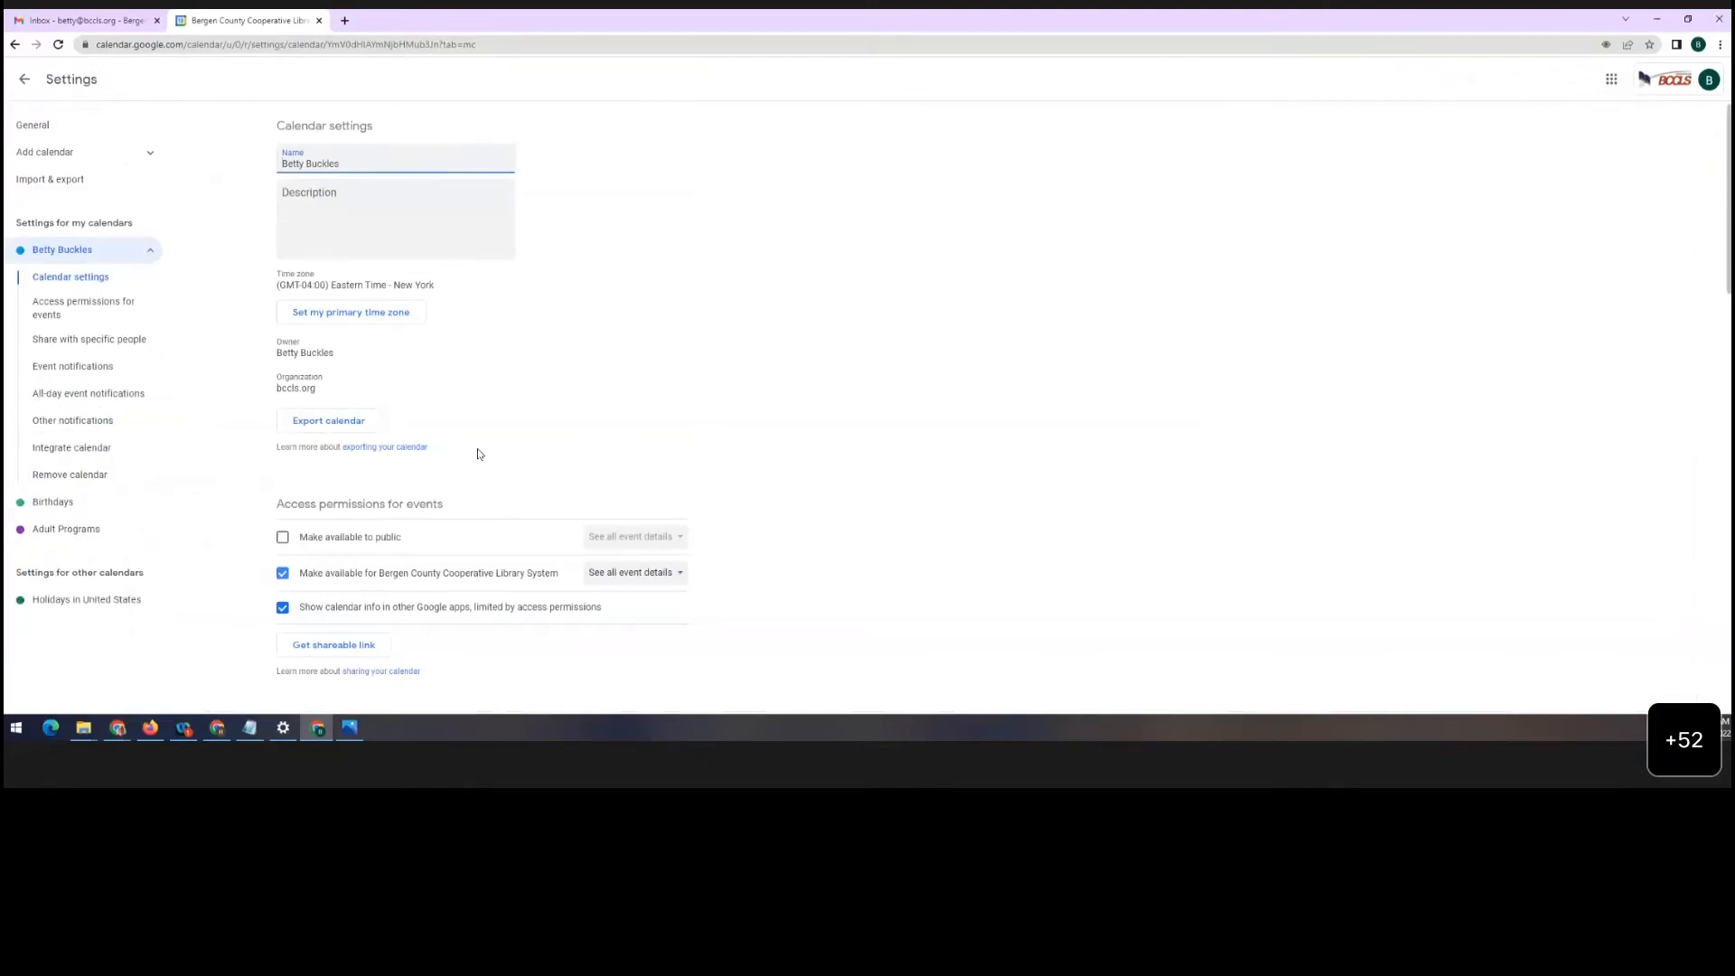
Limit the calendar's access permission for Bergen County Cooperative Library System to "See only free/busy (hide details)"
scroll(492, 449, "down", 3)
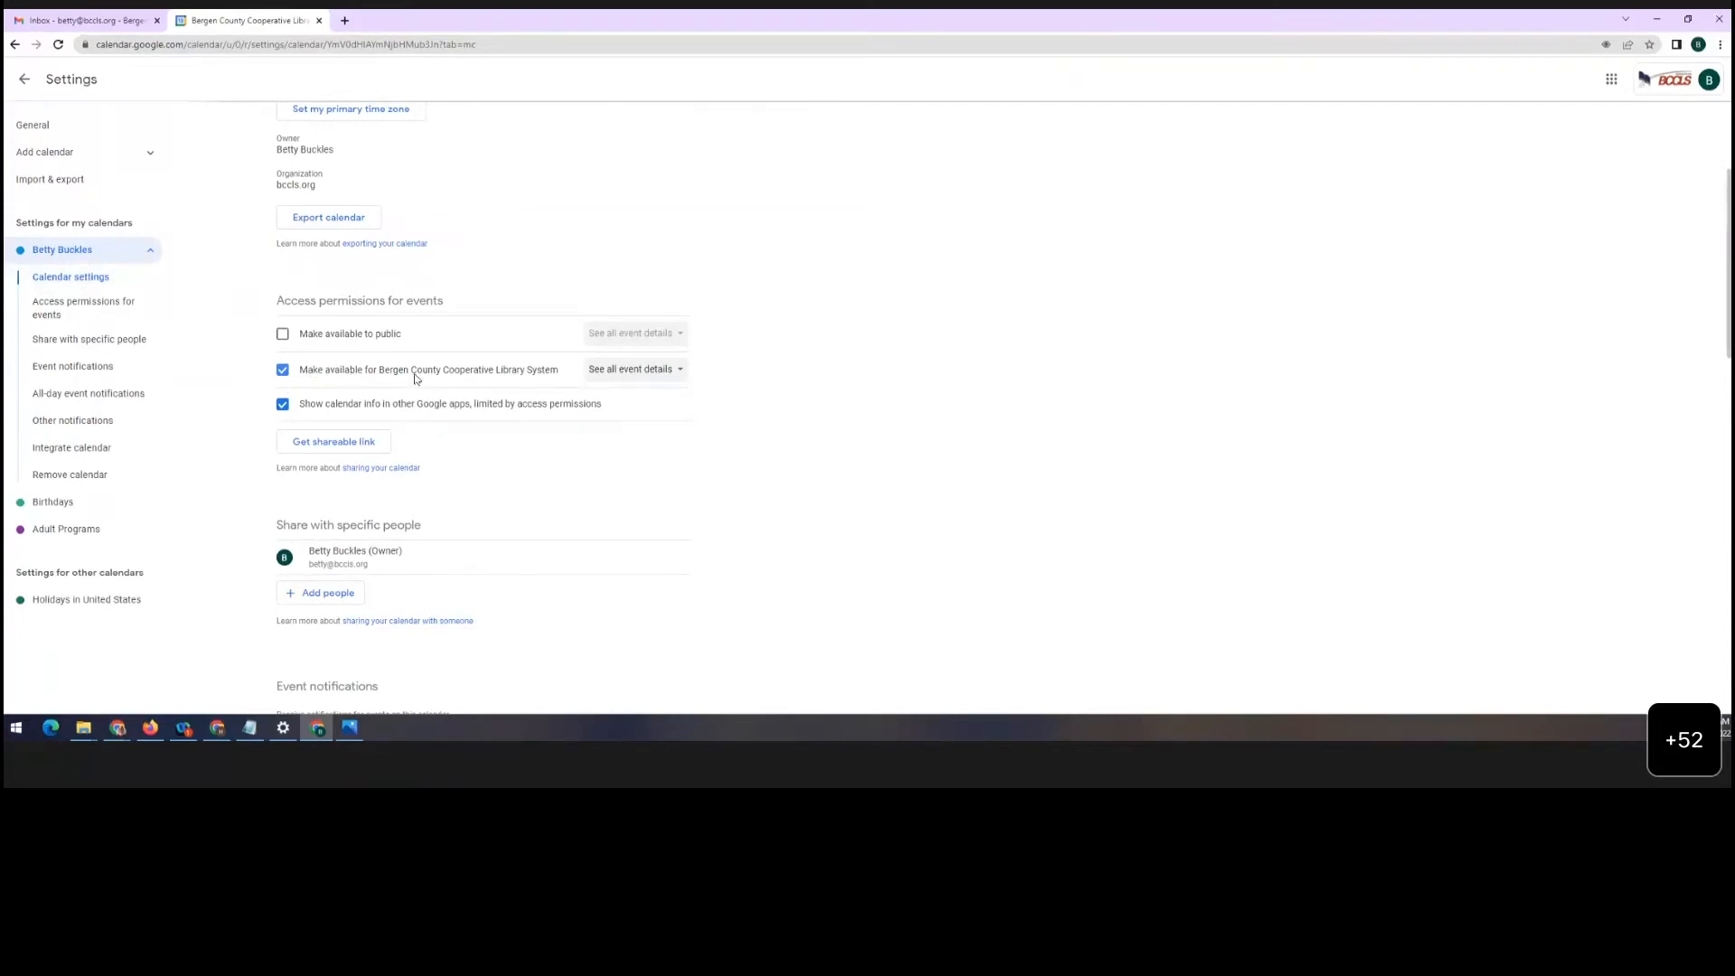
left_click(631, 373)
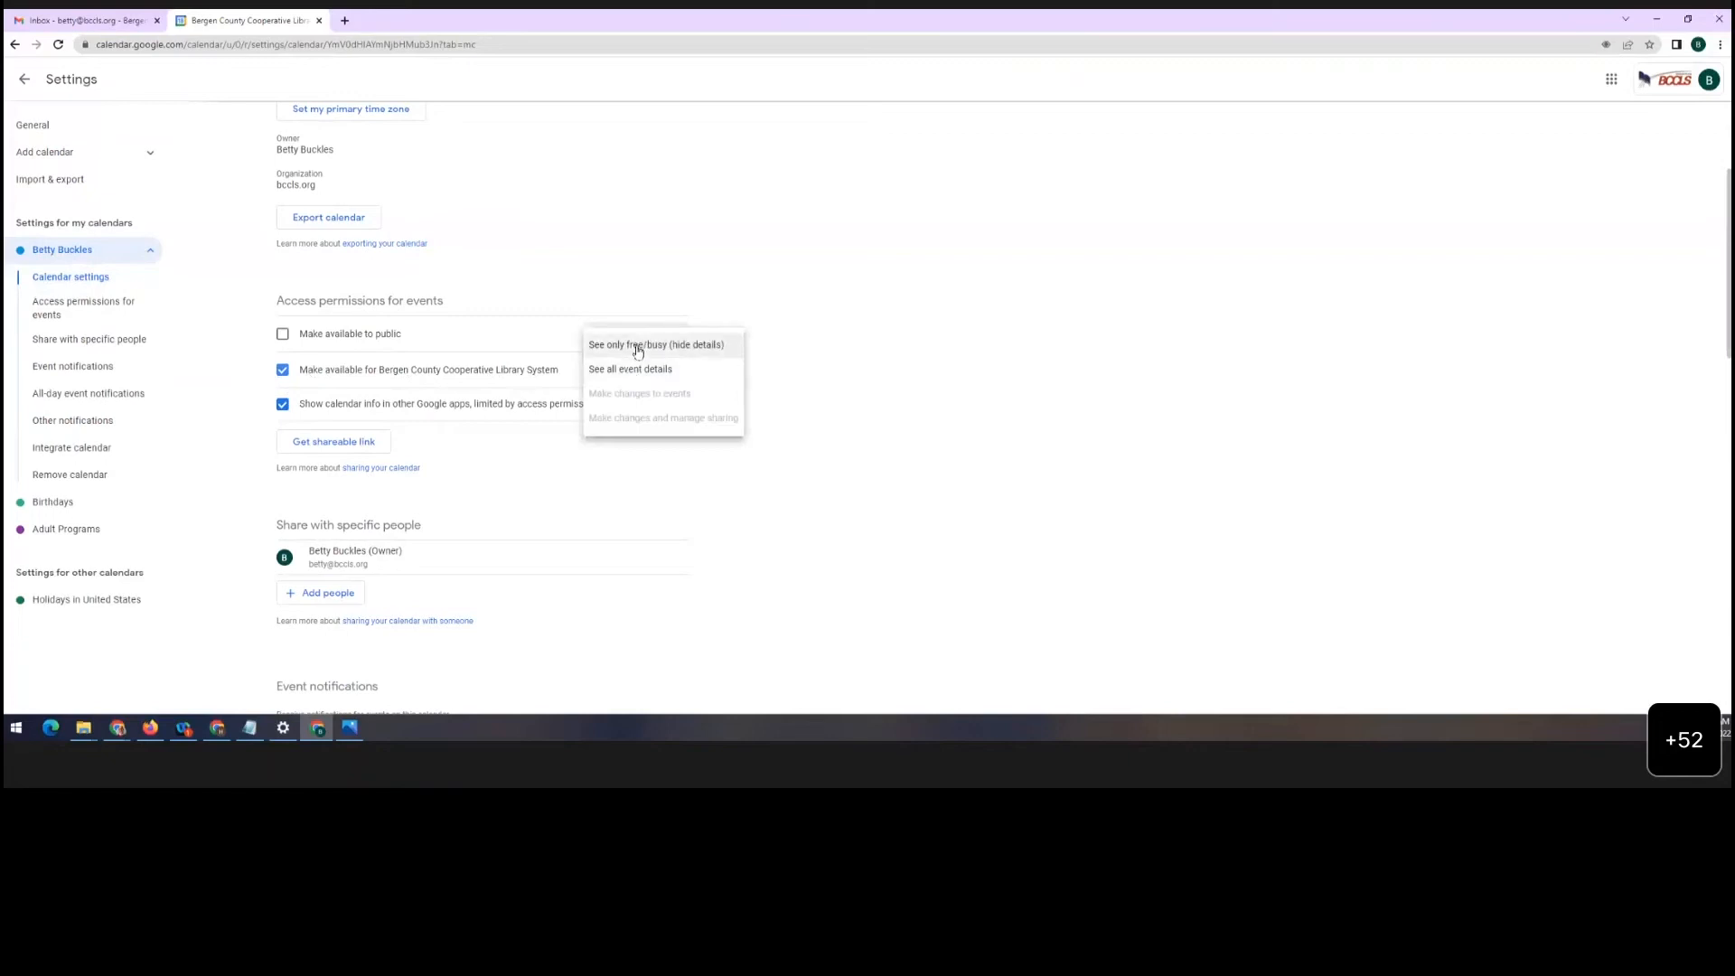
left_click(637, 347)
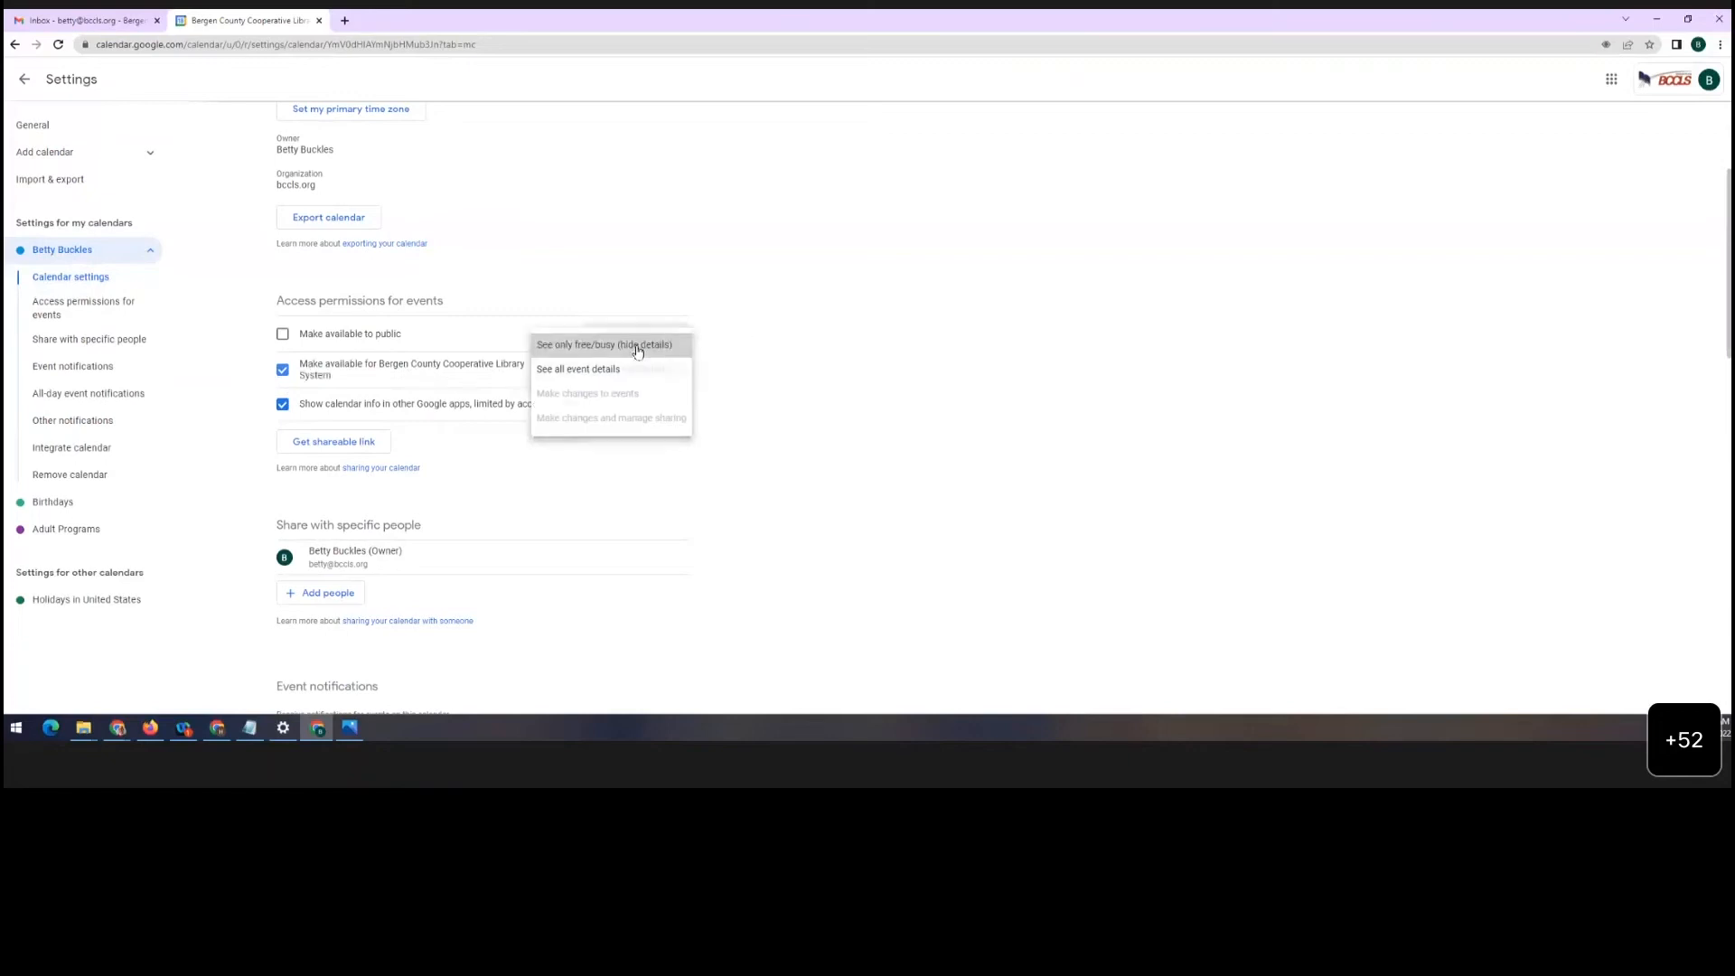
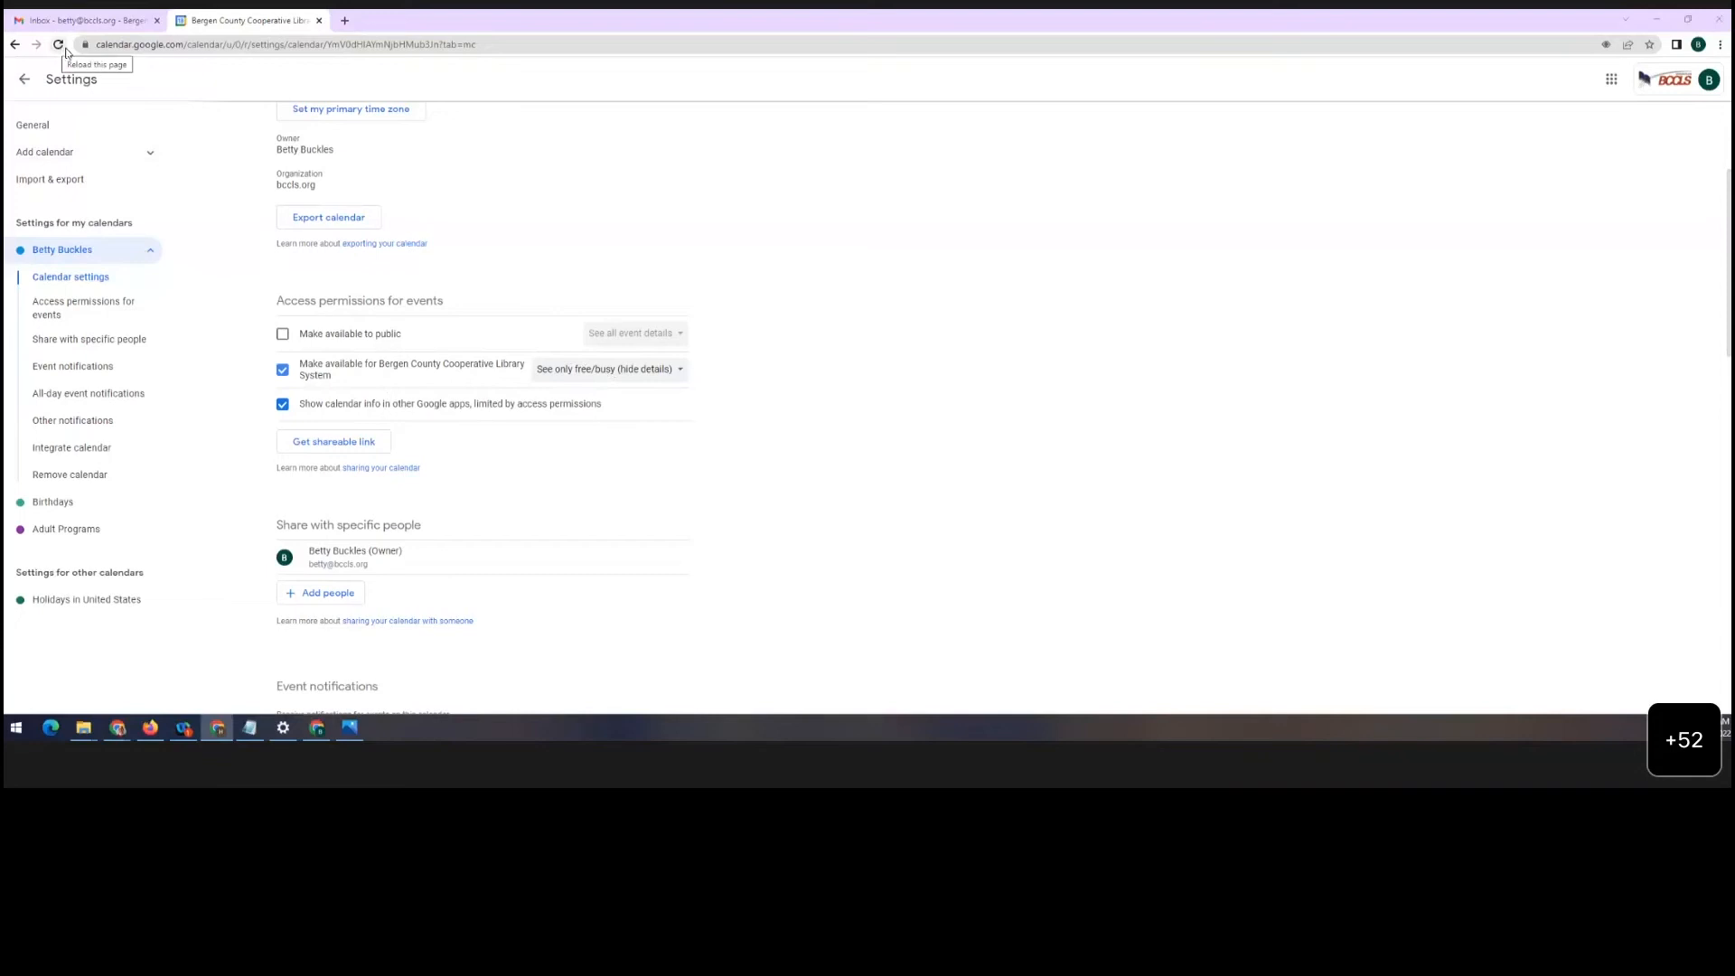
Return from the settings to the calendar and switch it to Month view
left_click(25, 78)
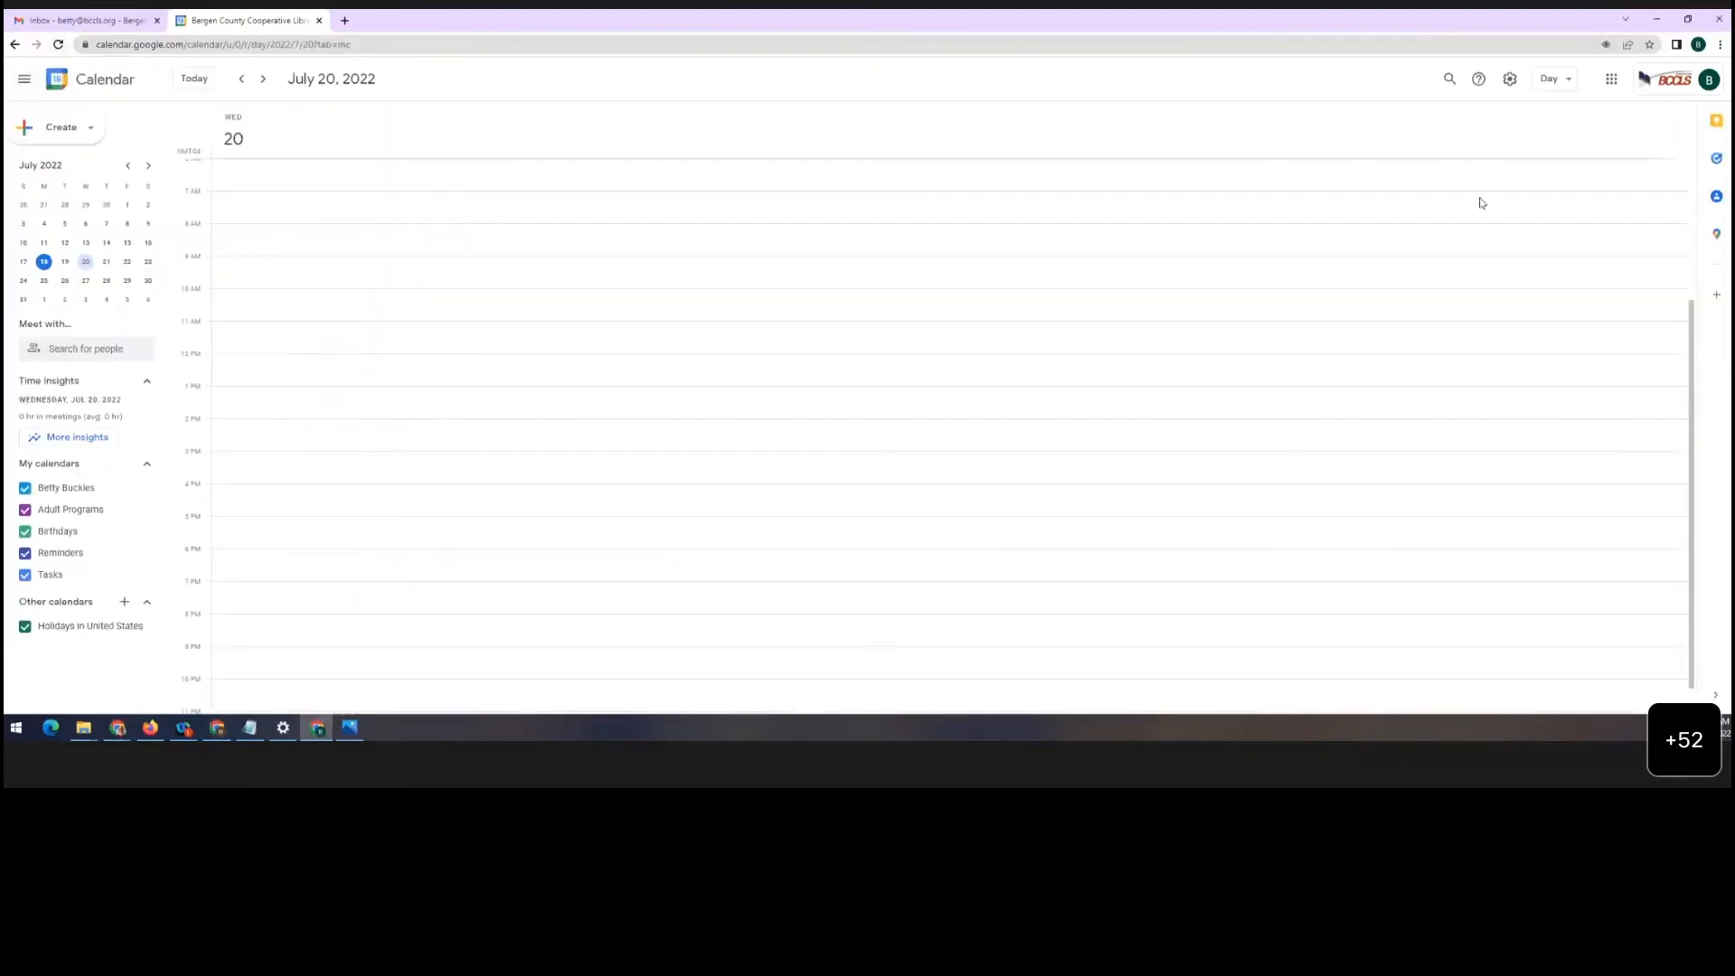
left_click(1556, 80)
left_click(1557, 165)
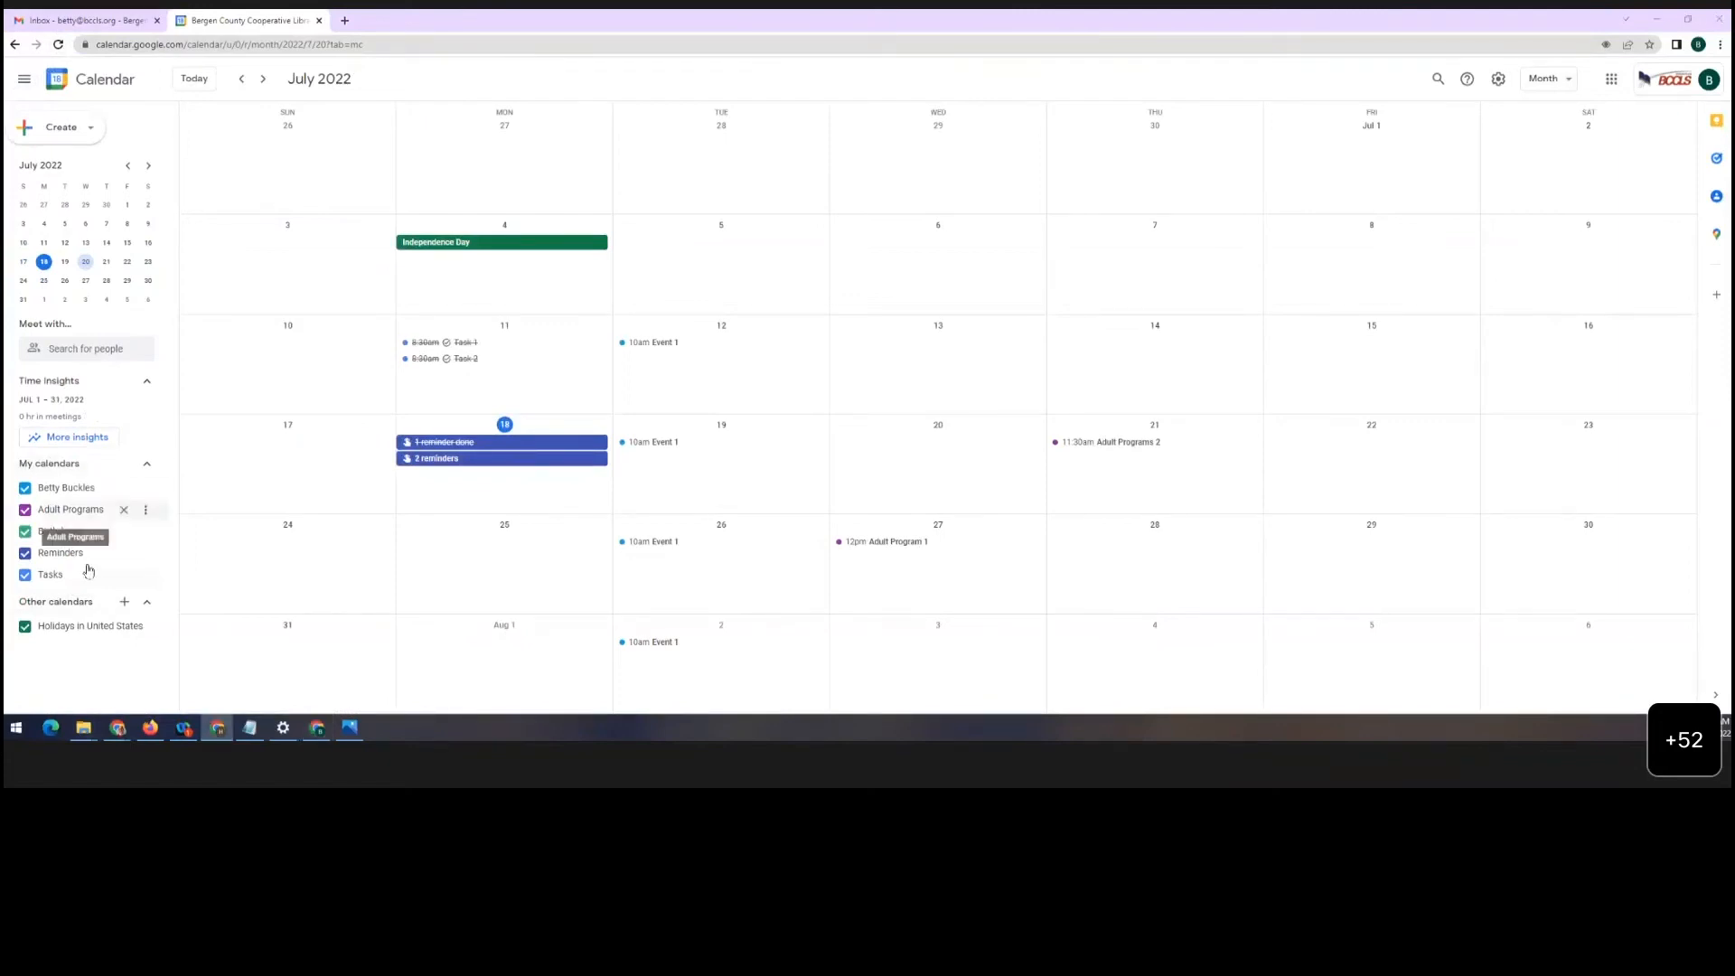
Search for BCCLS, subscribe to the BCCLS Careers calendar, and return to the calendar after looking over its settings
left_click(124, 603)
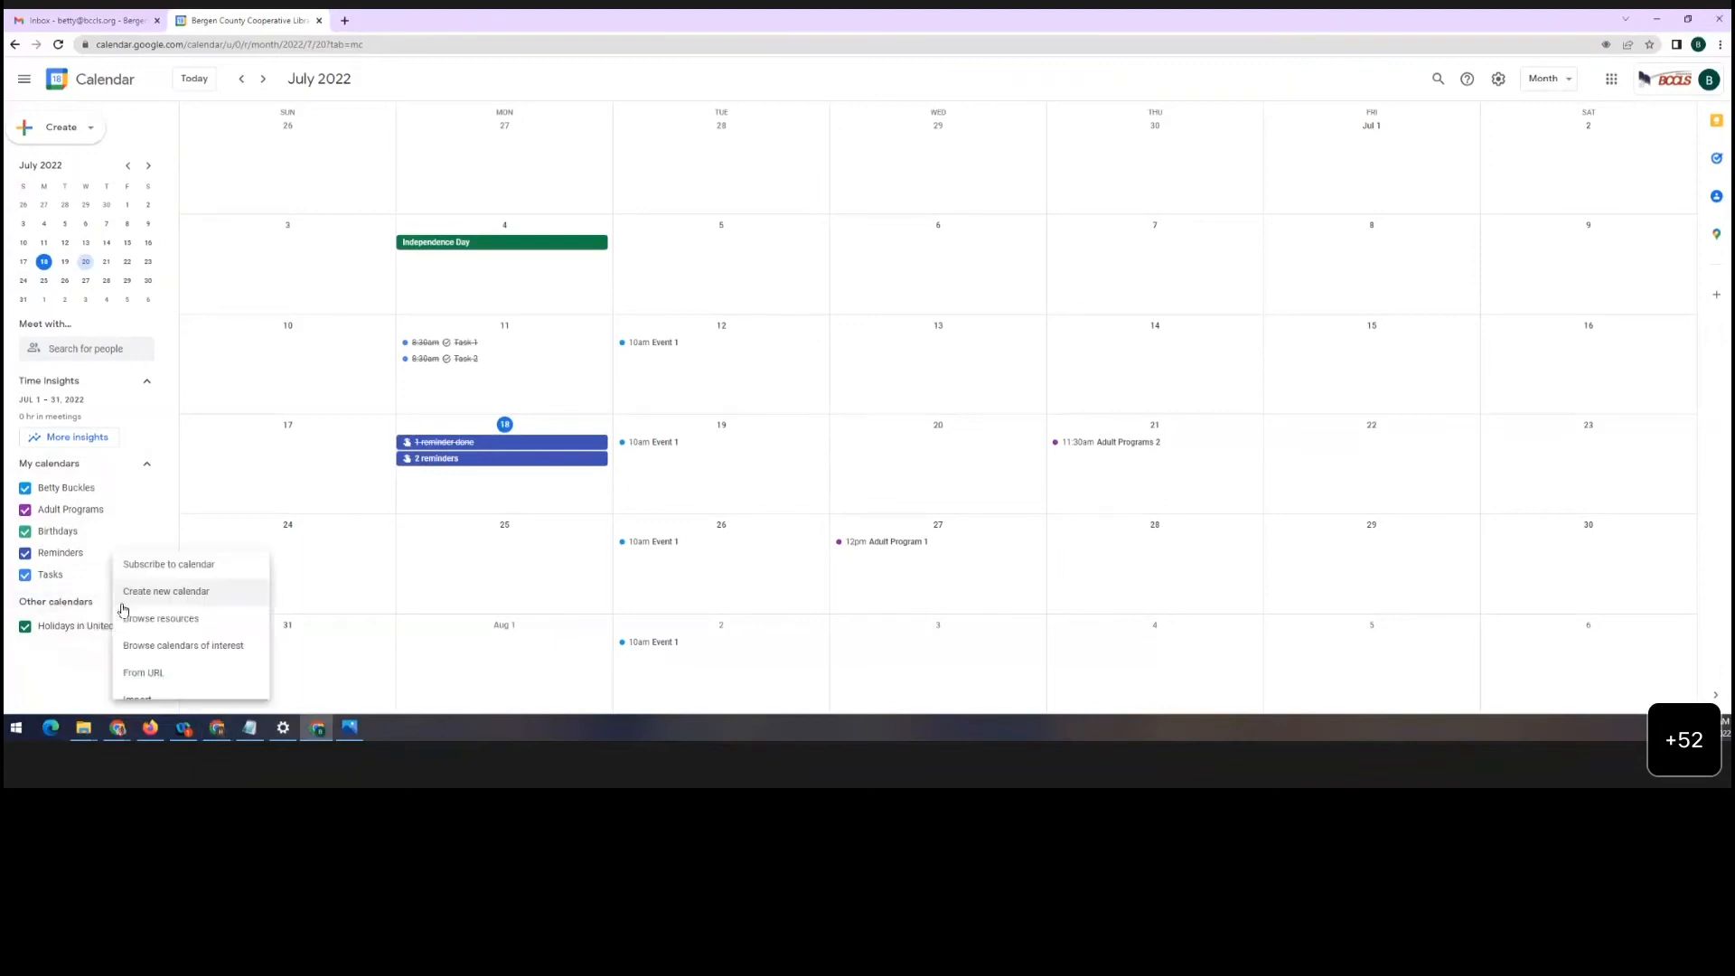
left_click(202, 561)
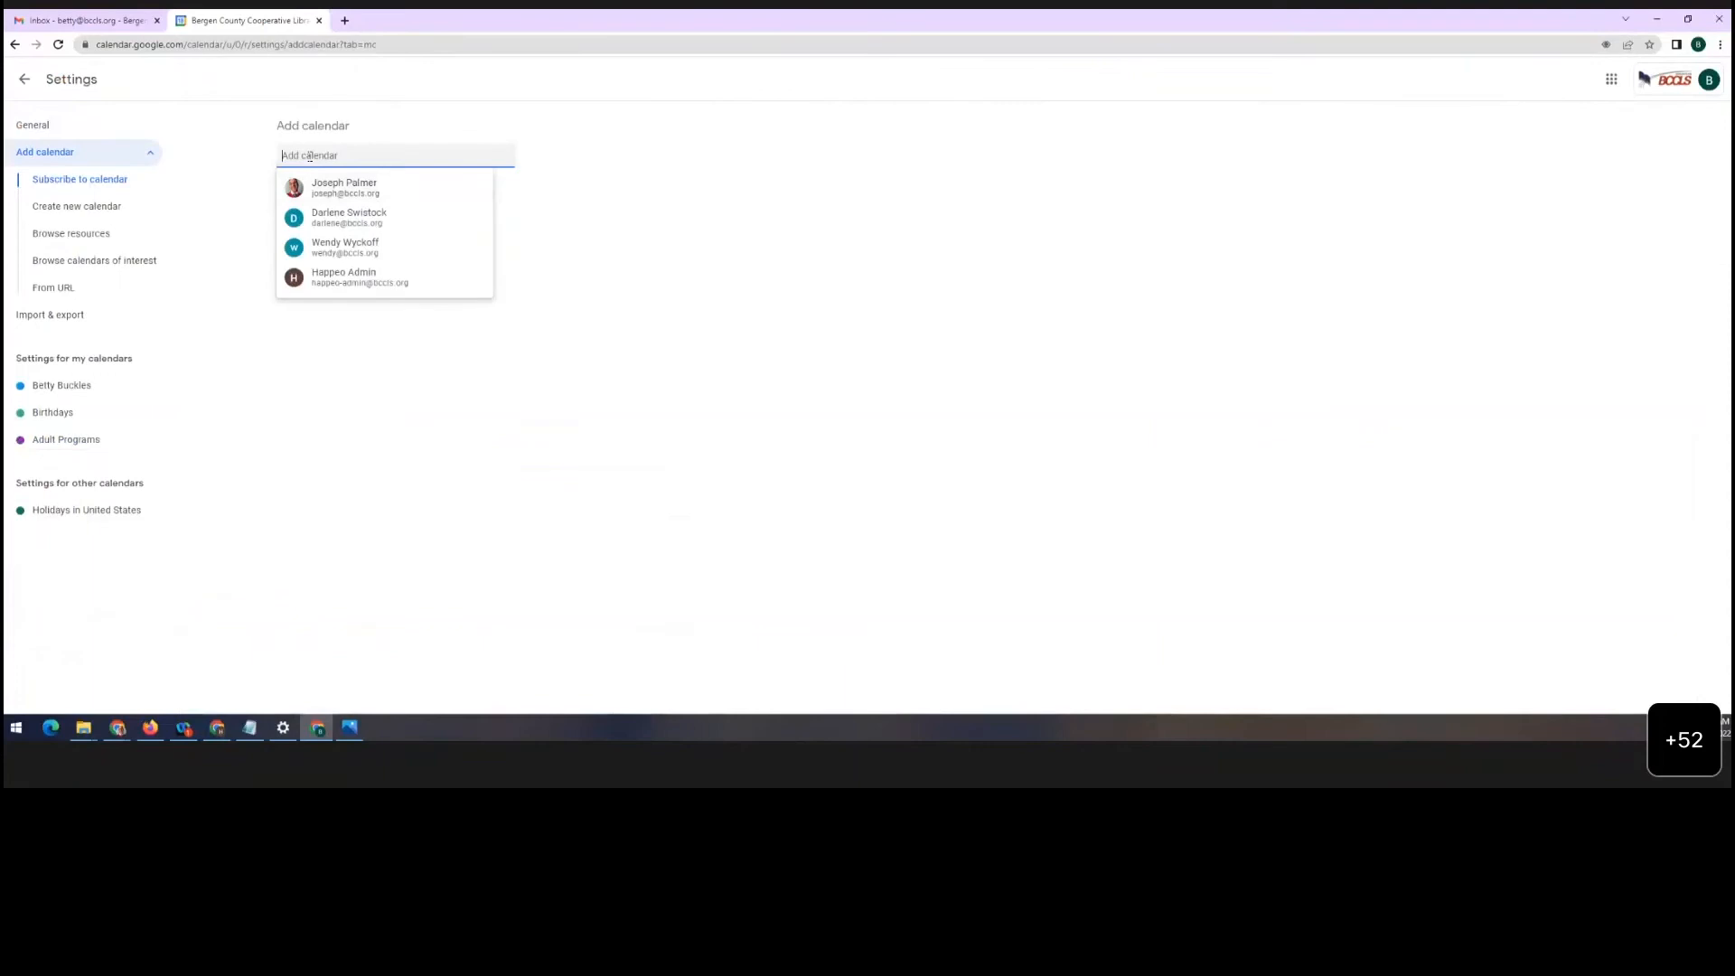
type("BCCLS")
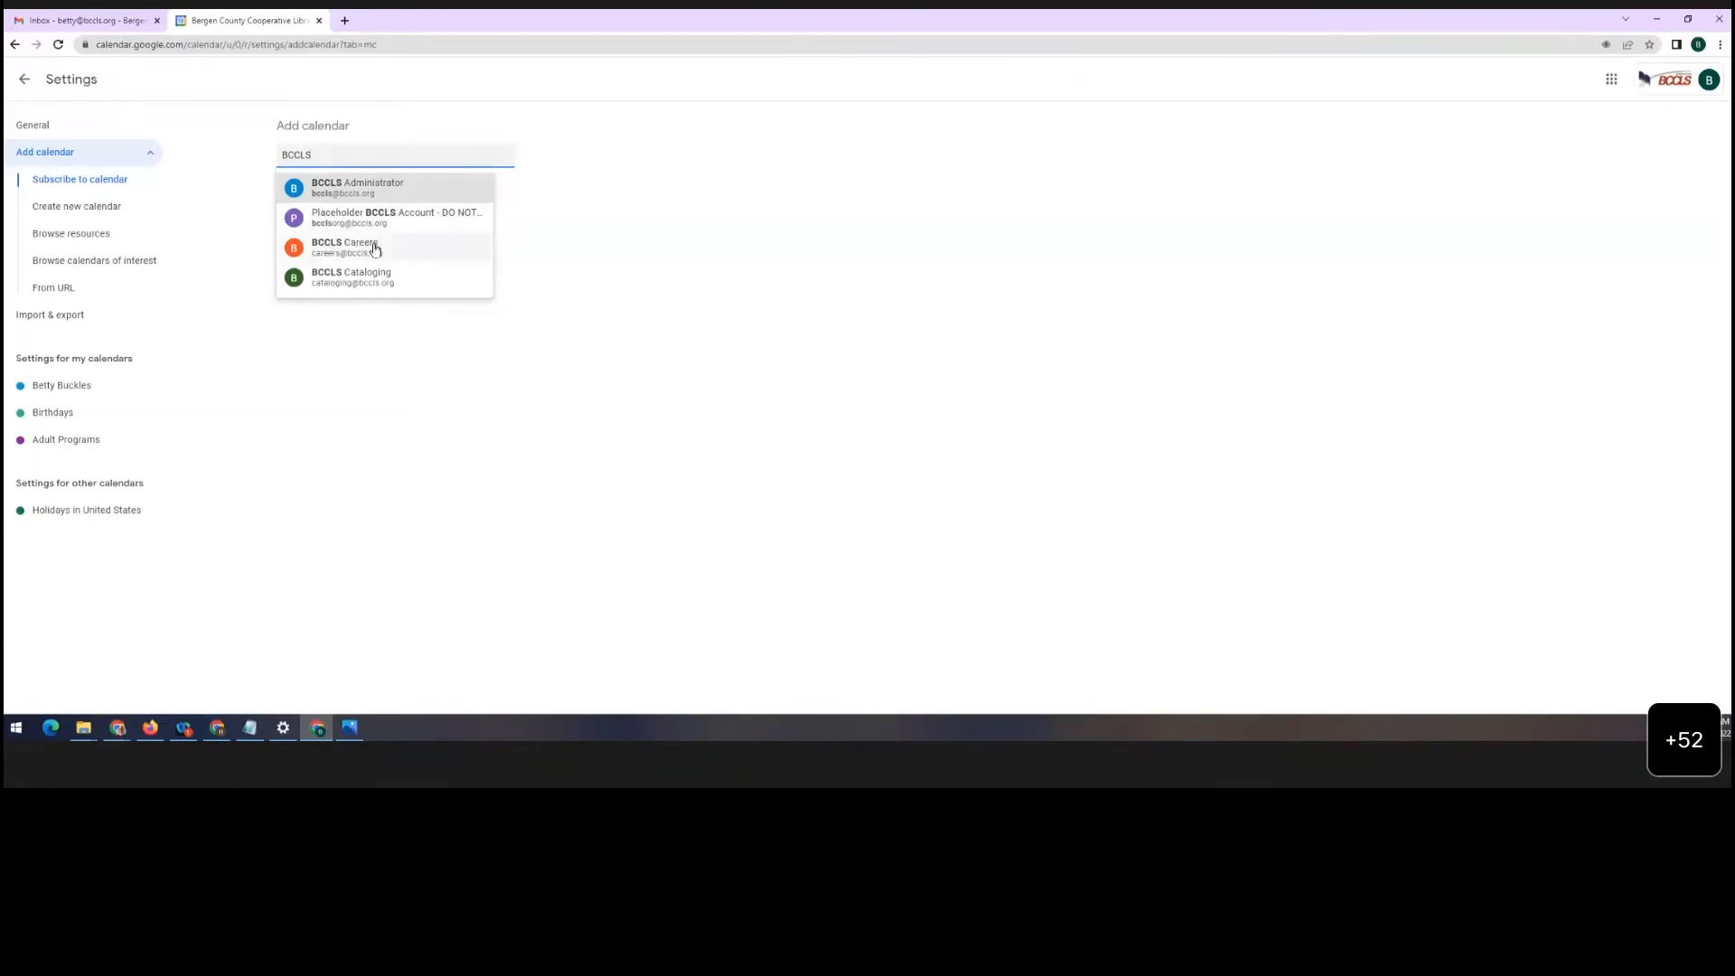
mouse_move(376, 250)
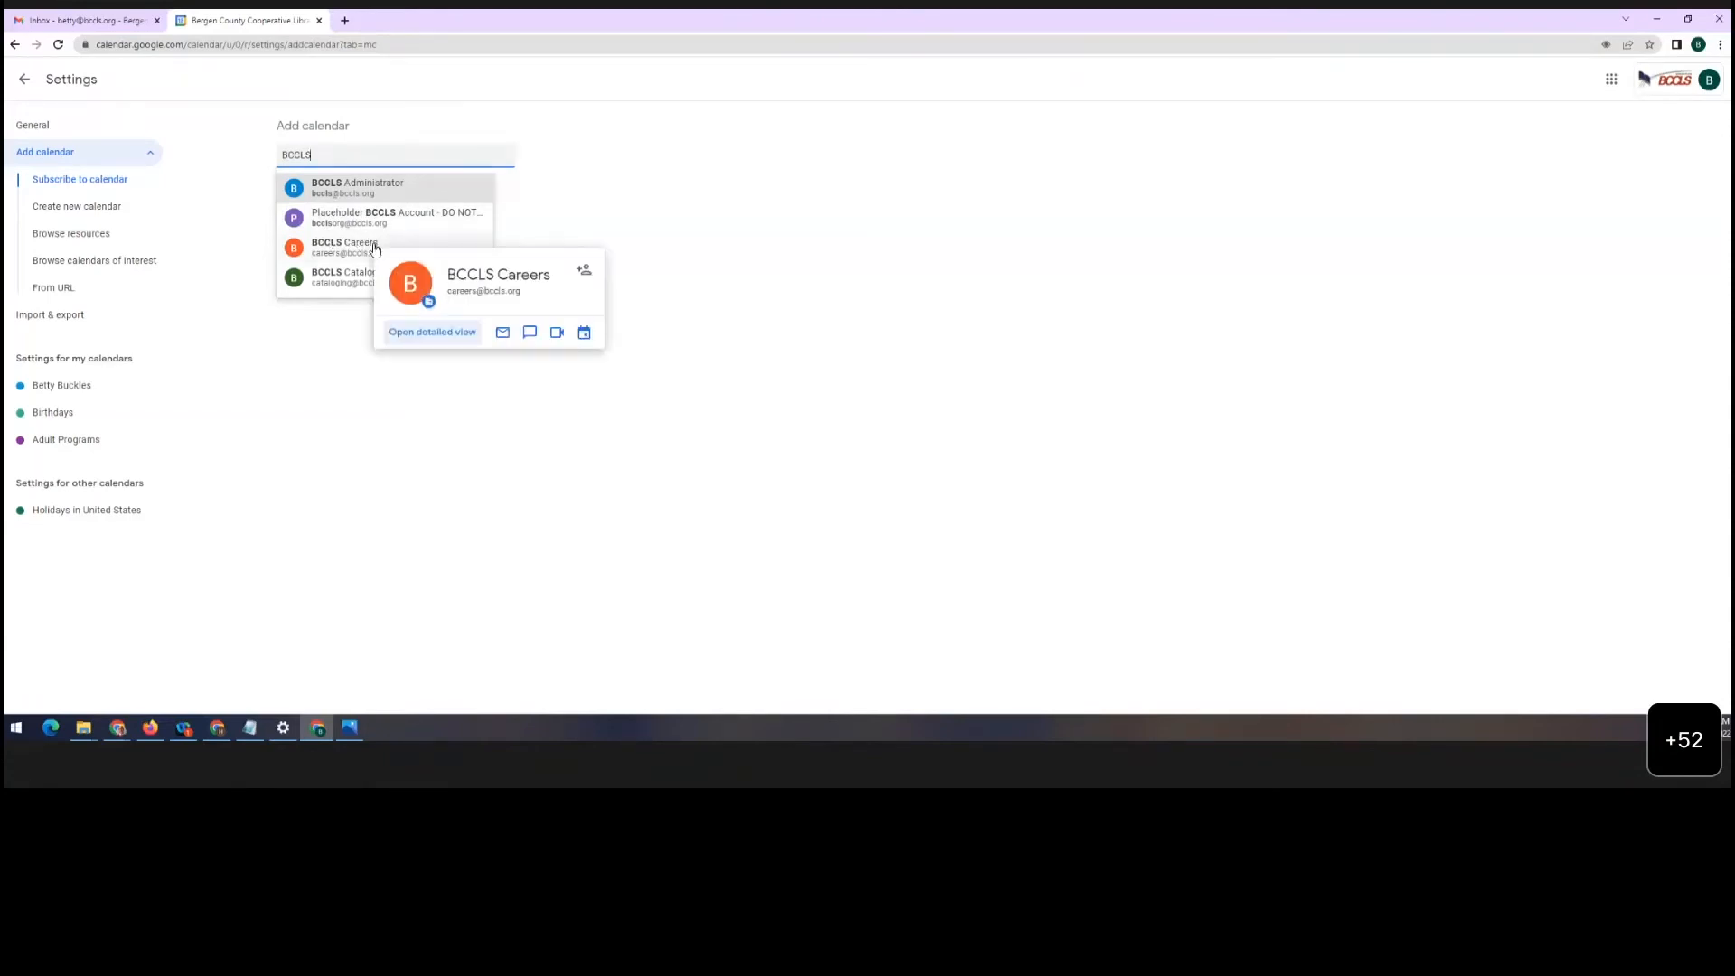
left_click(376, 249)
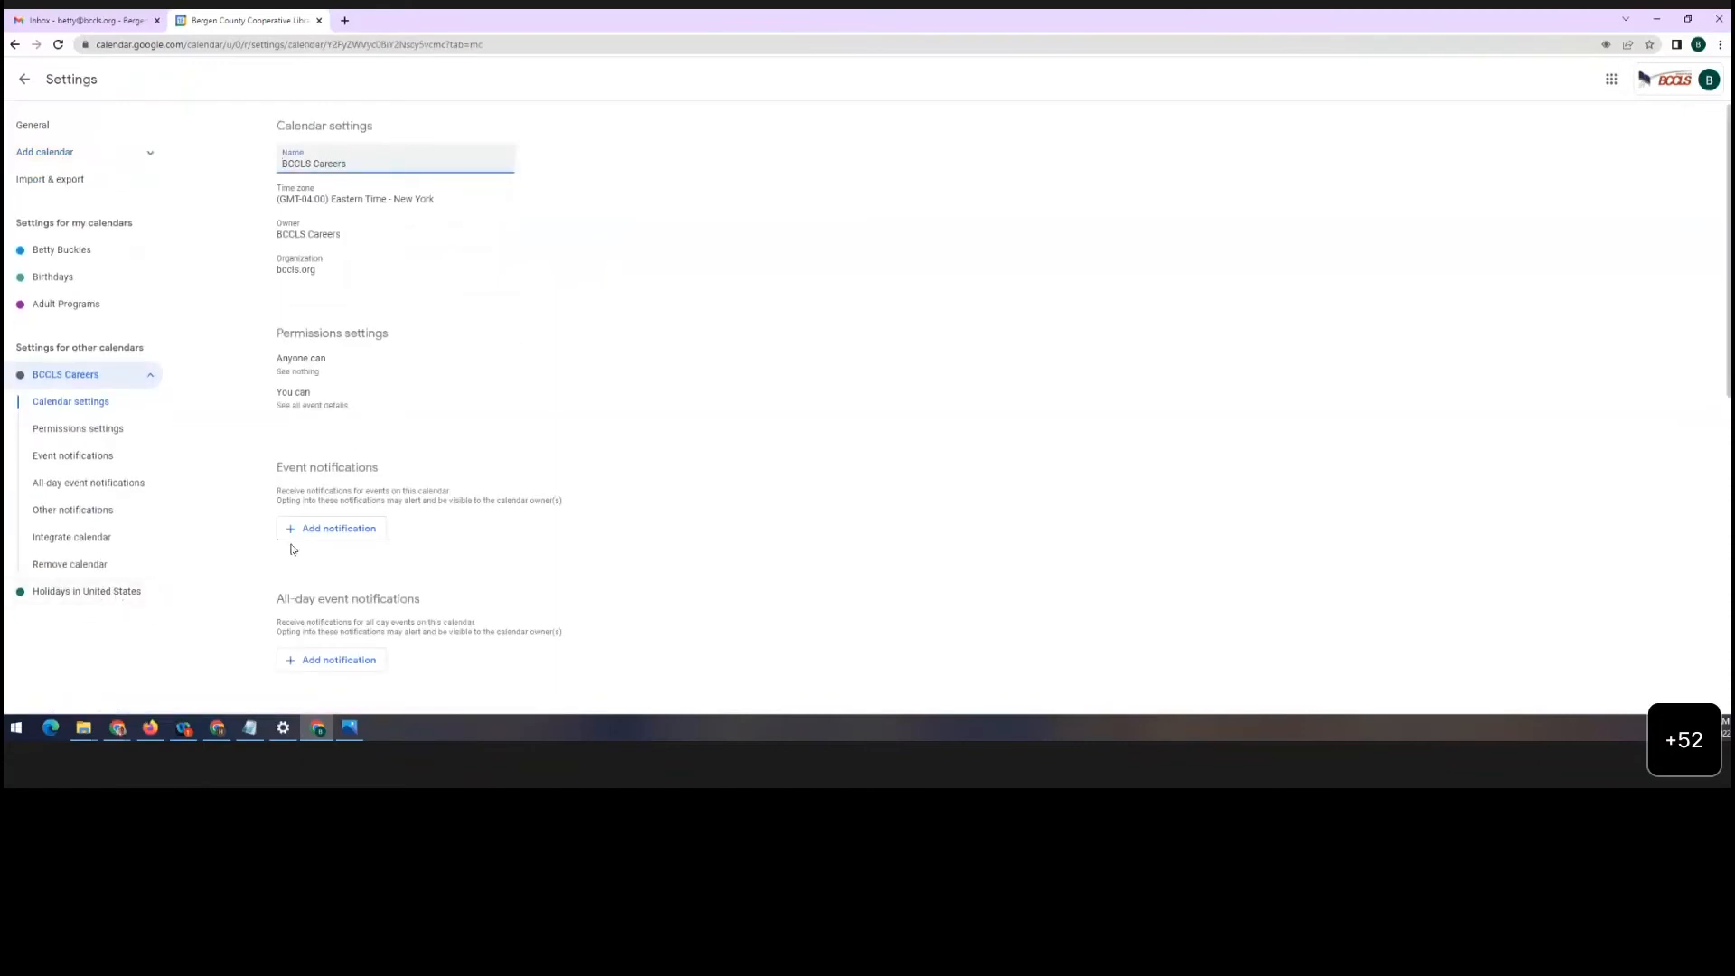
scroll(476, 588, "down", 7)
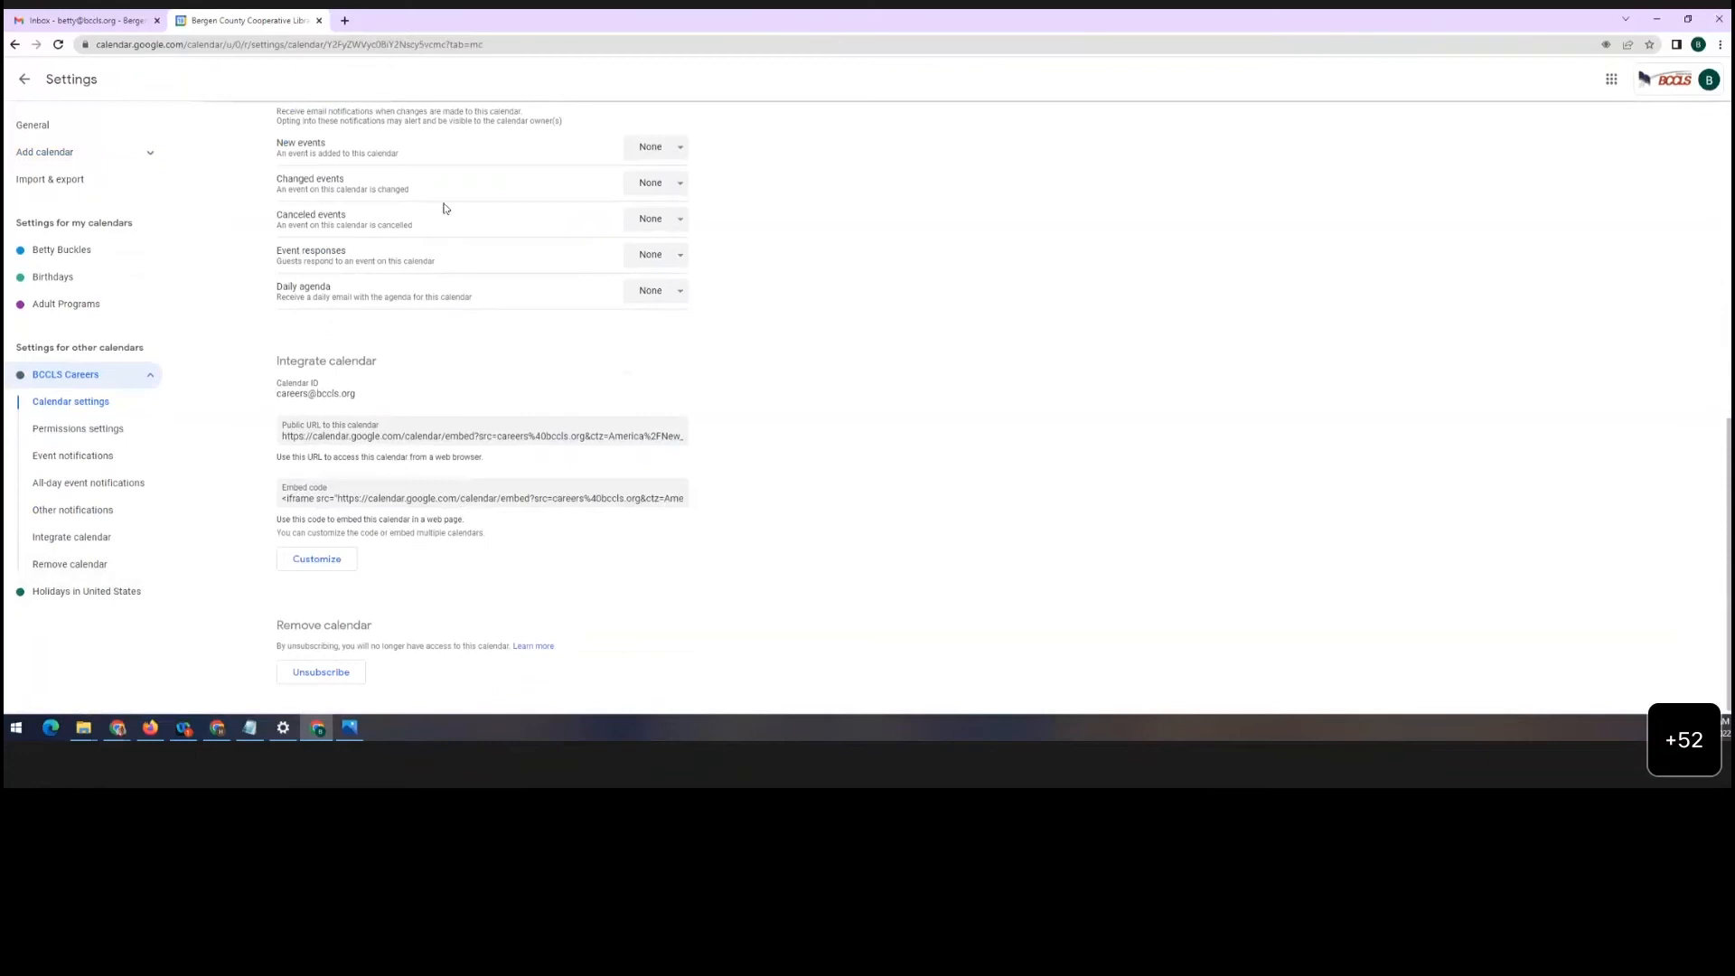
scroll(464, 379, "up", 3)
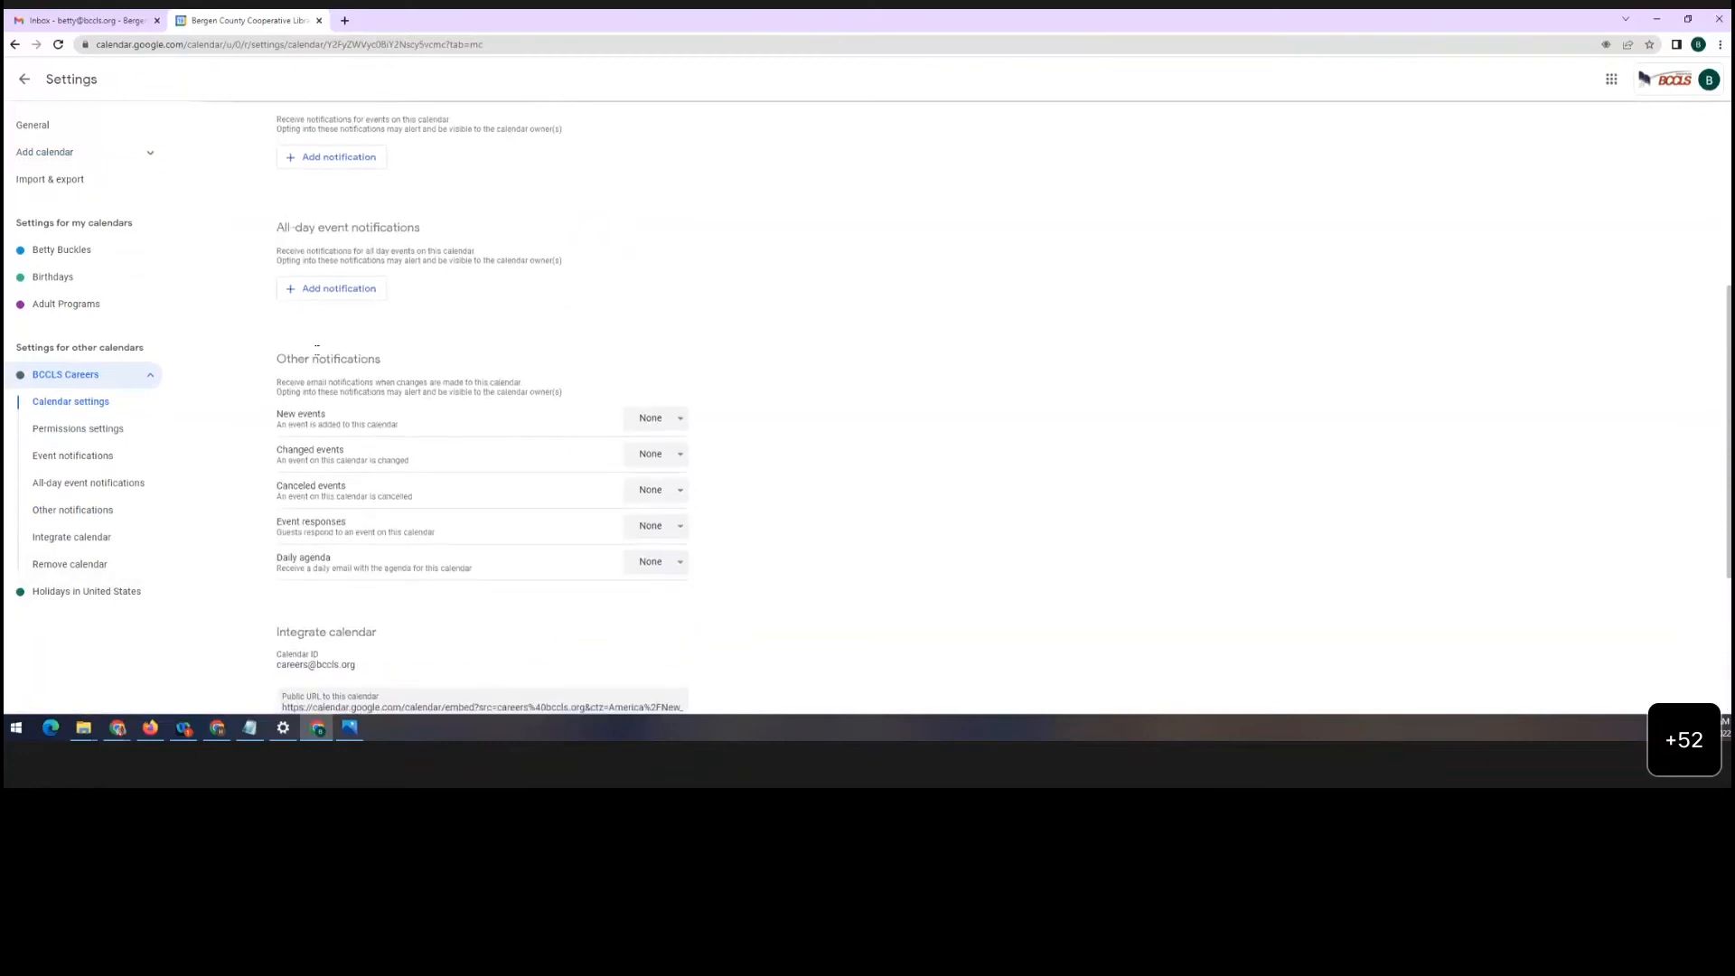
scroll(542, 430, "up", 2)
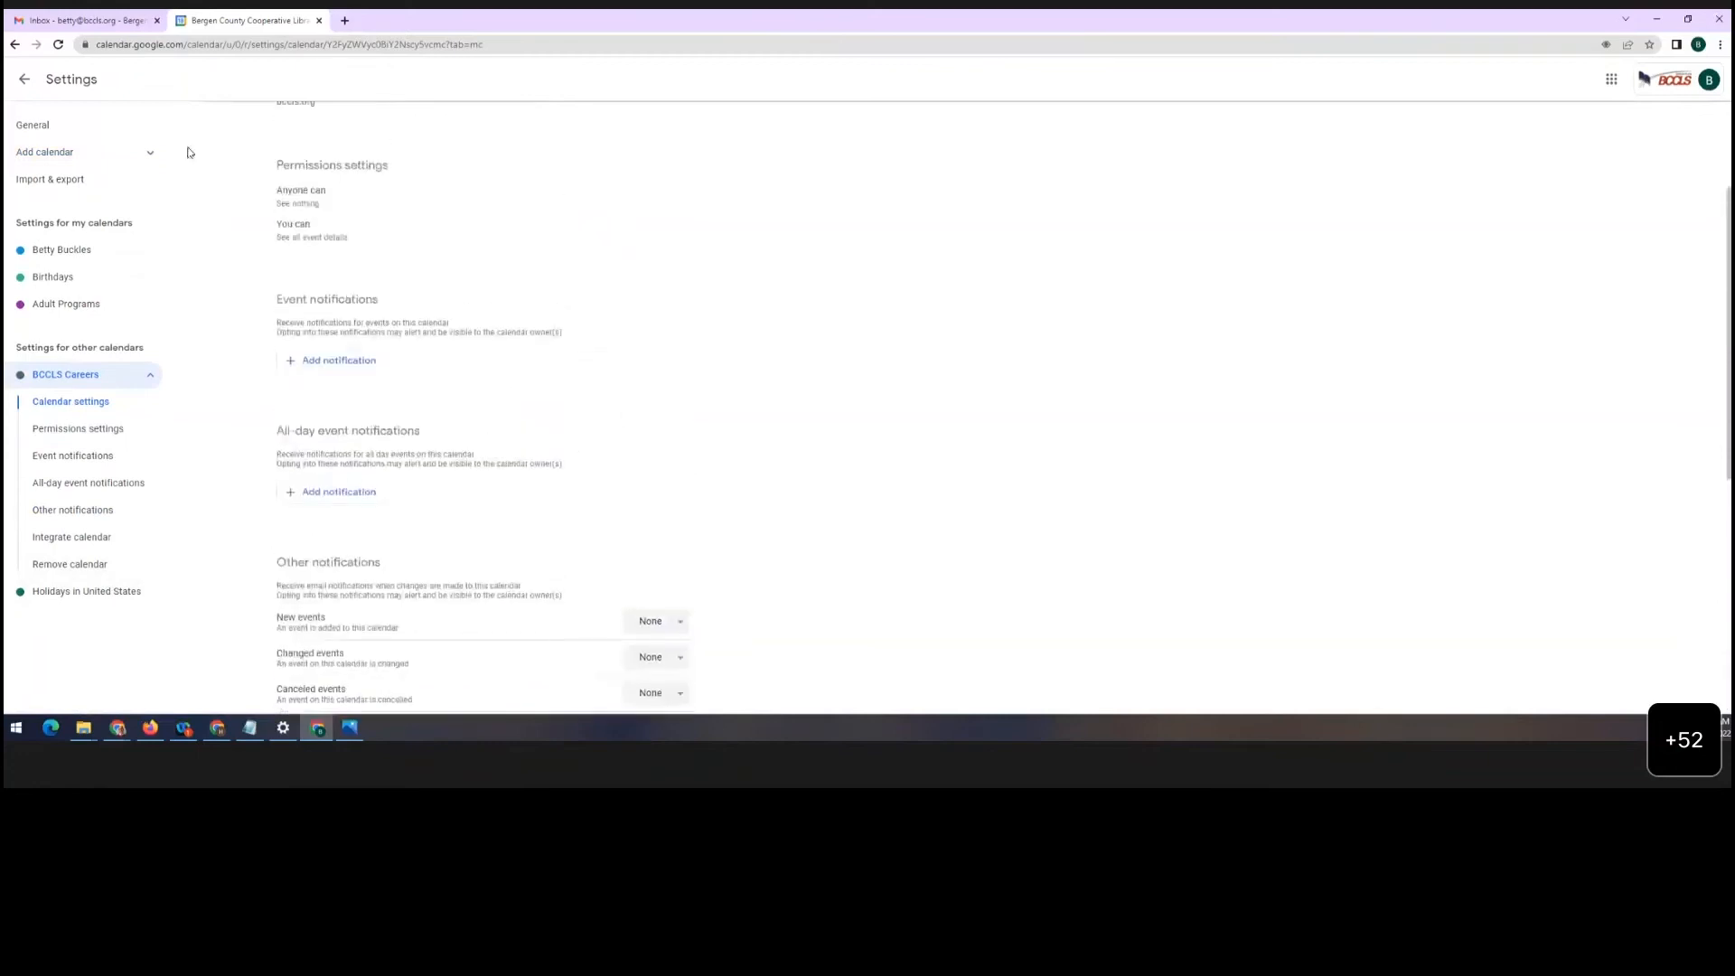
left_click(22, 82)
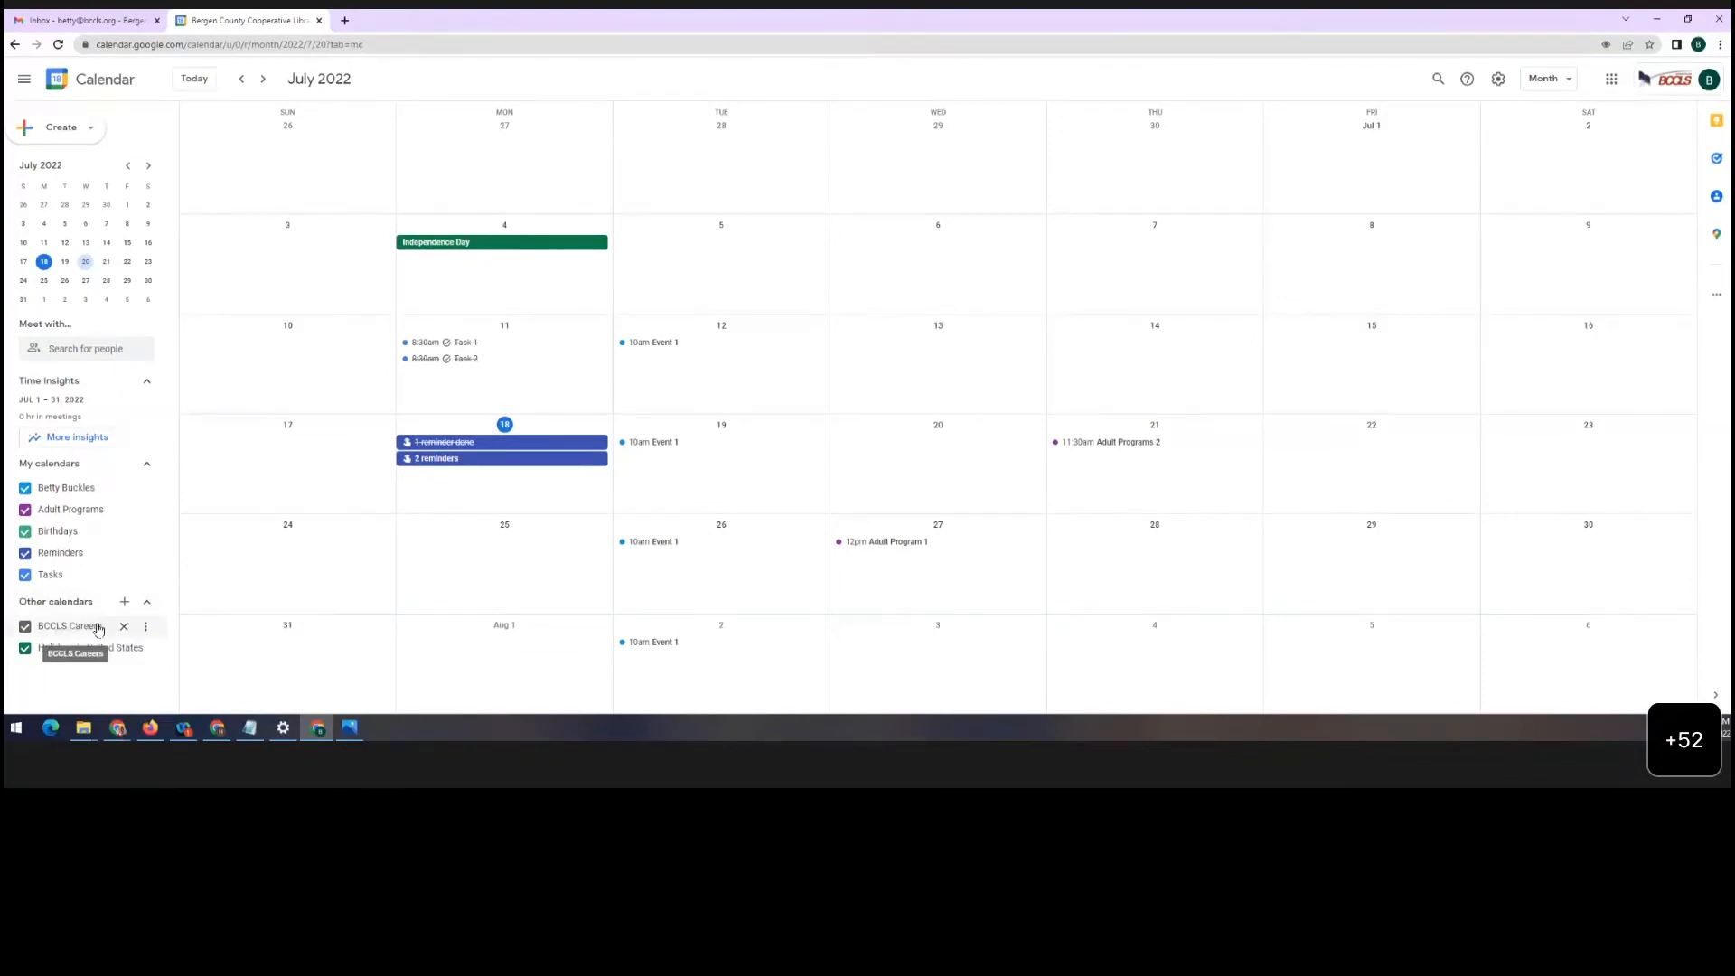
Check the BCCLS Careers calendar's options and remove that calendar from the other calendars
left_click(146, 627)
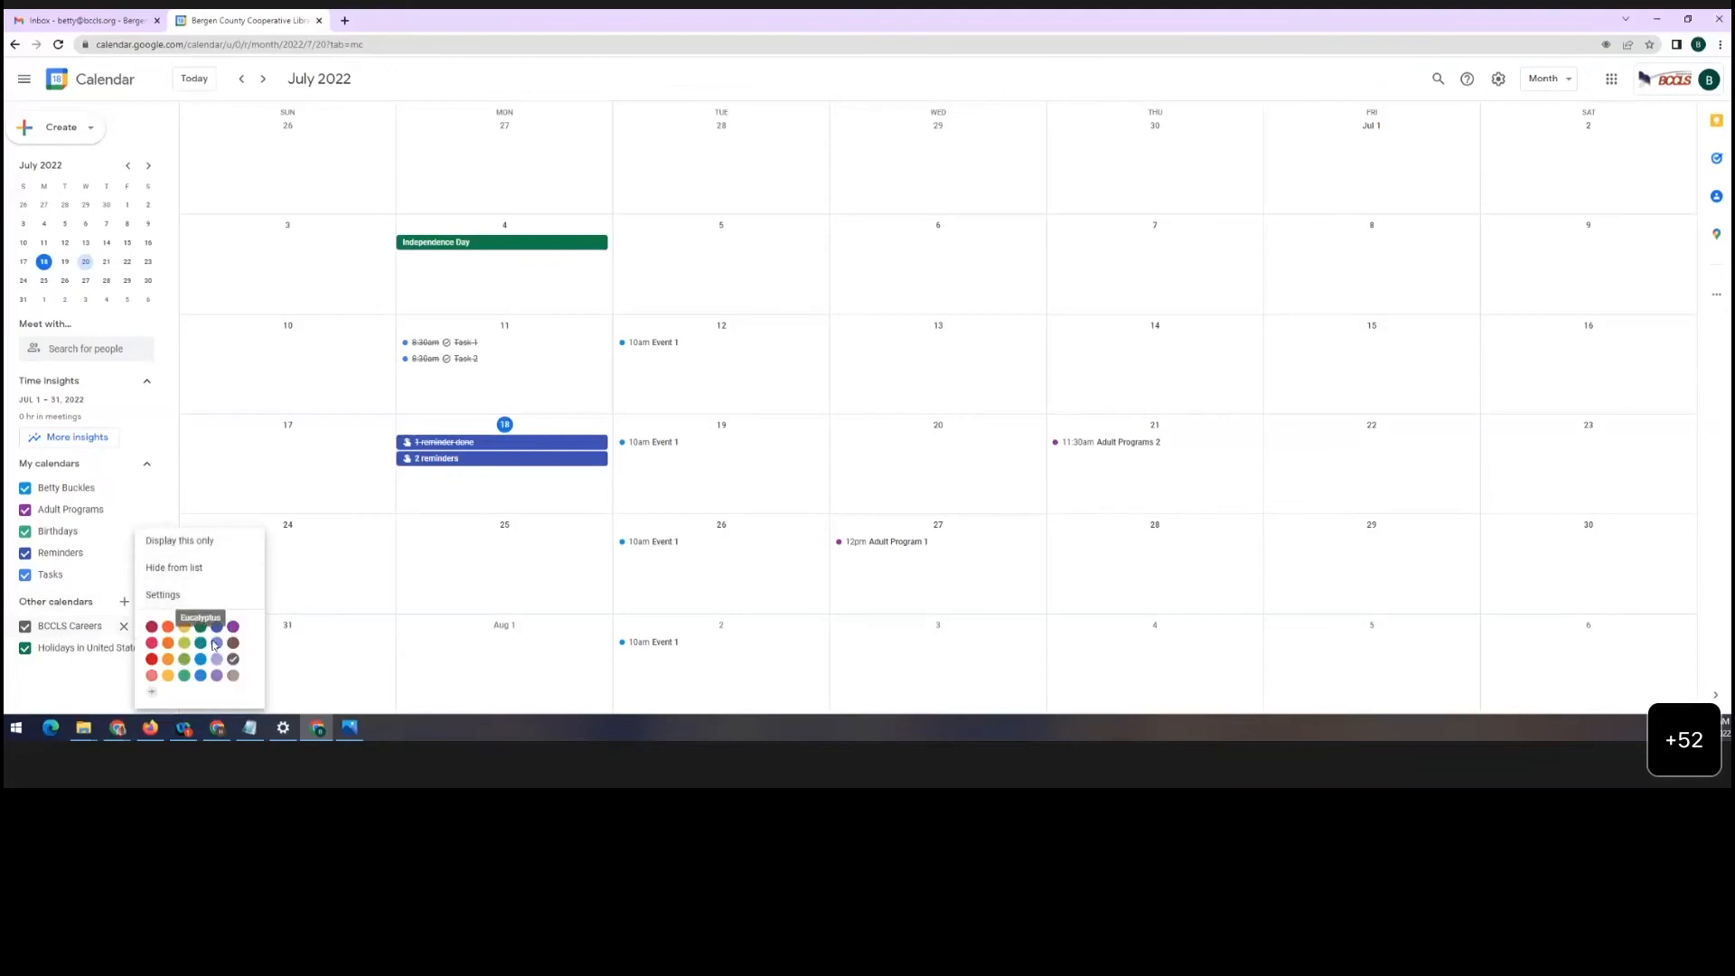
left_click(124, 630)
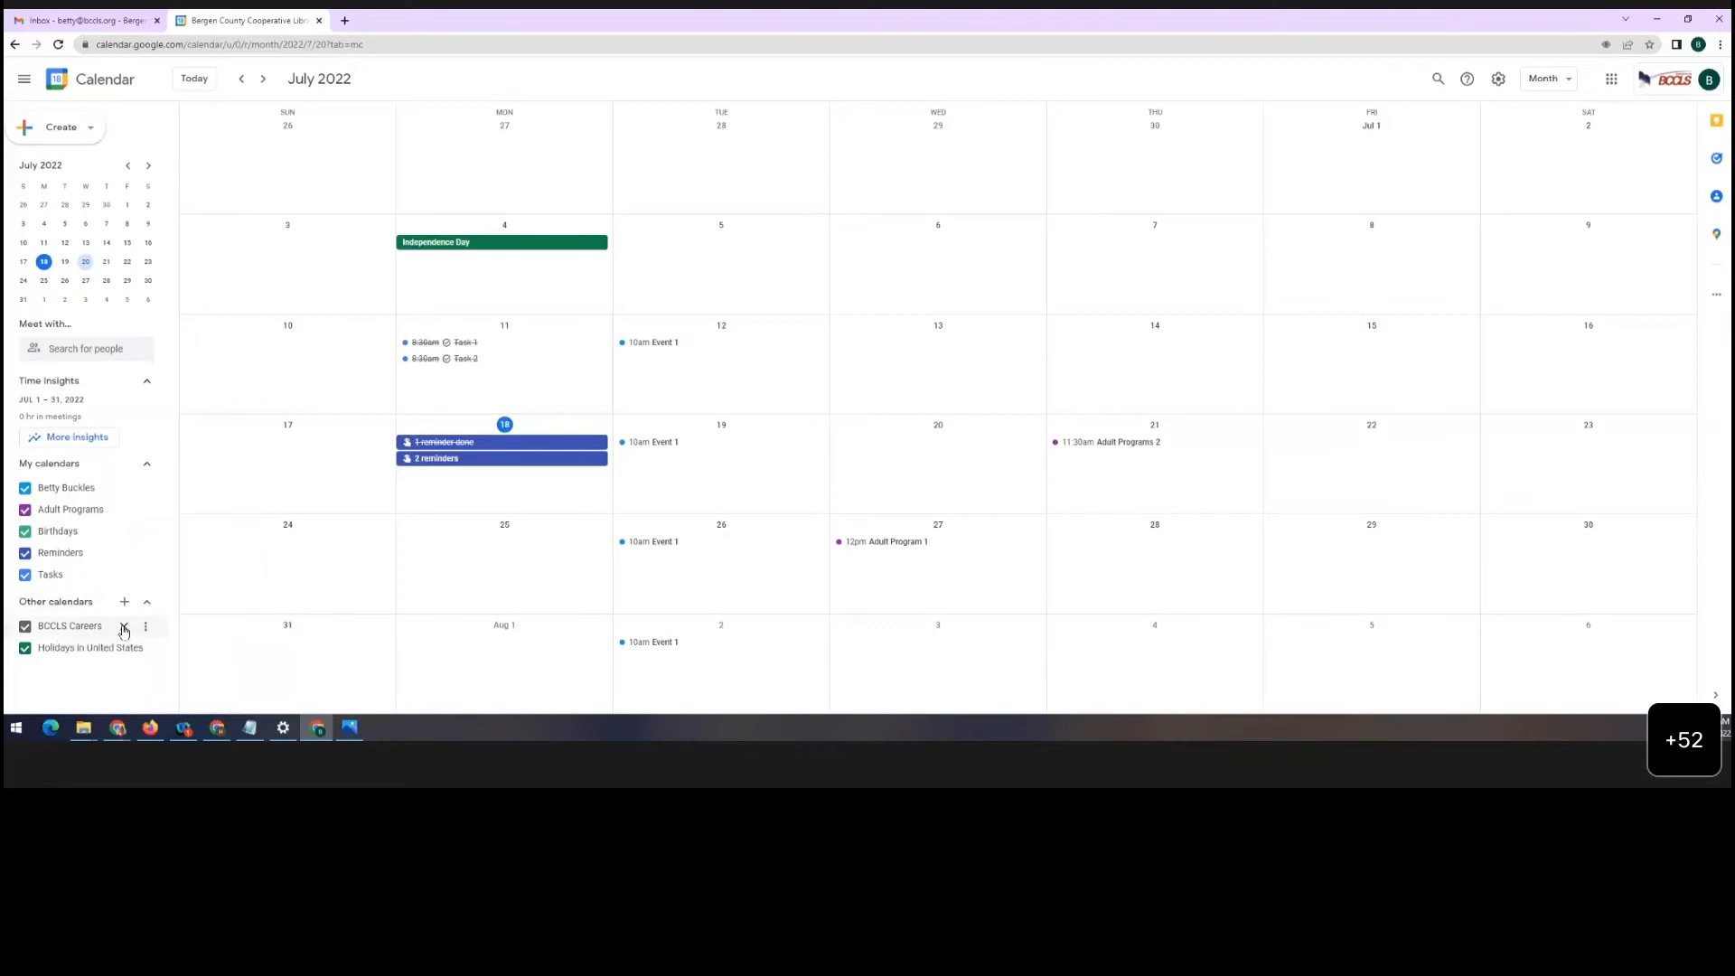
left_click(123, 630)
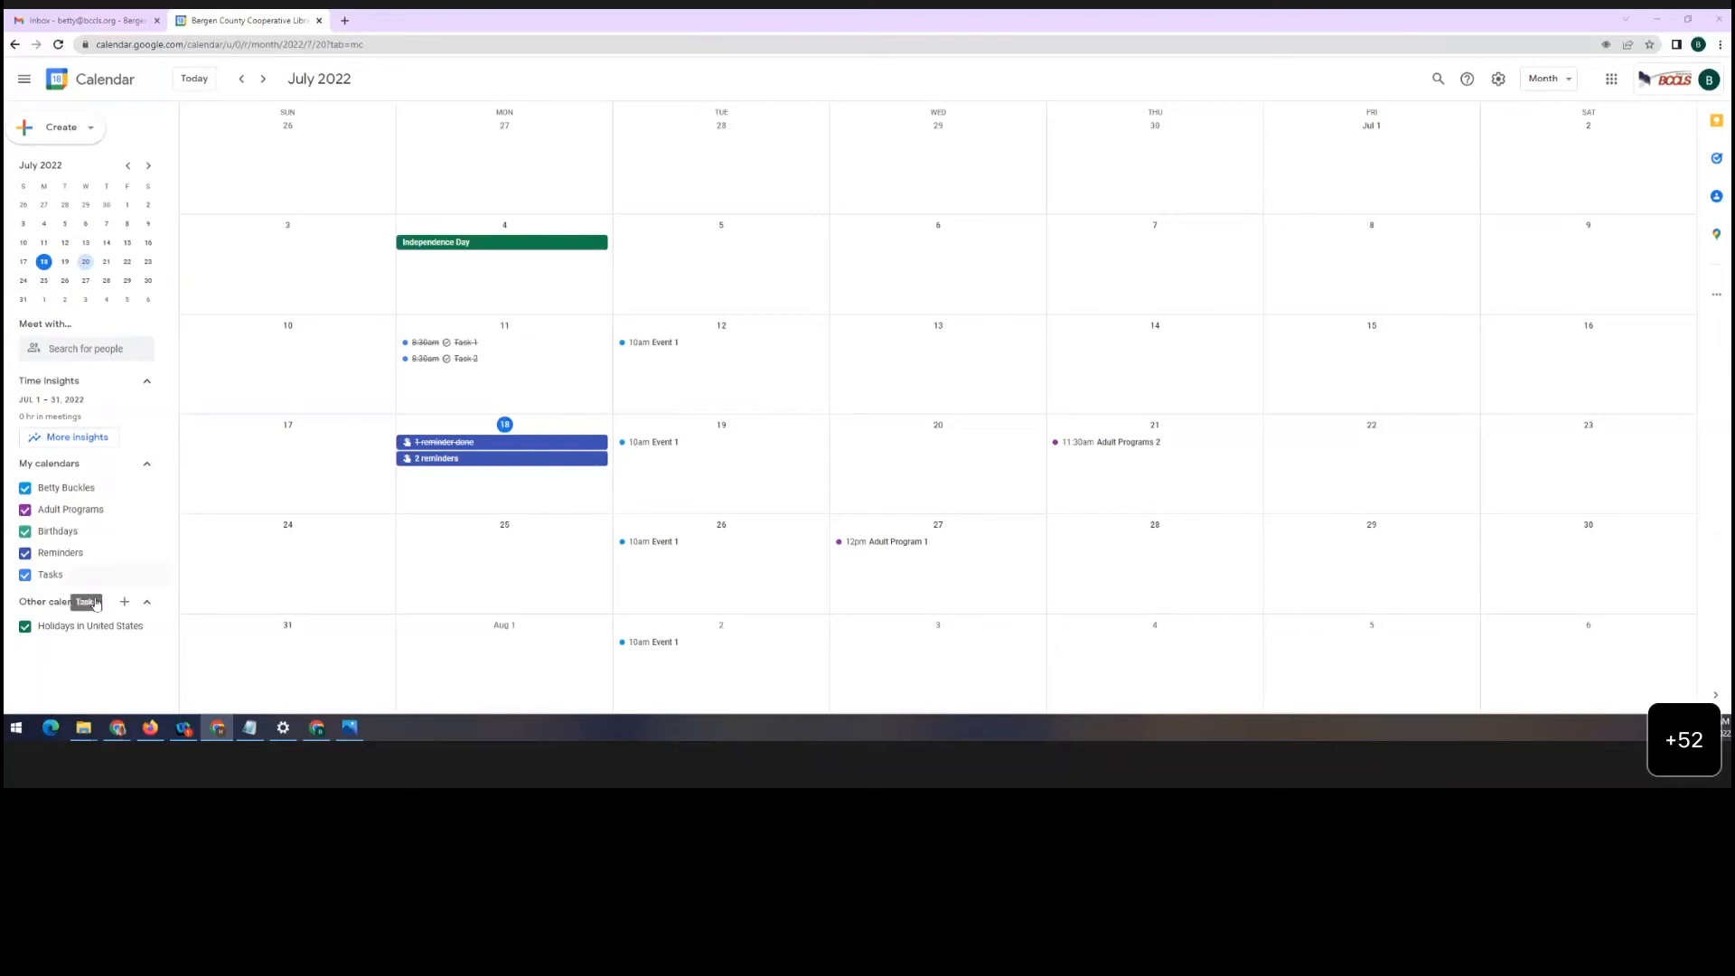
Add the BCCLS Events calendar from its copied URL and color it Tangerine
left_click(127, 604)
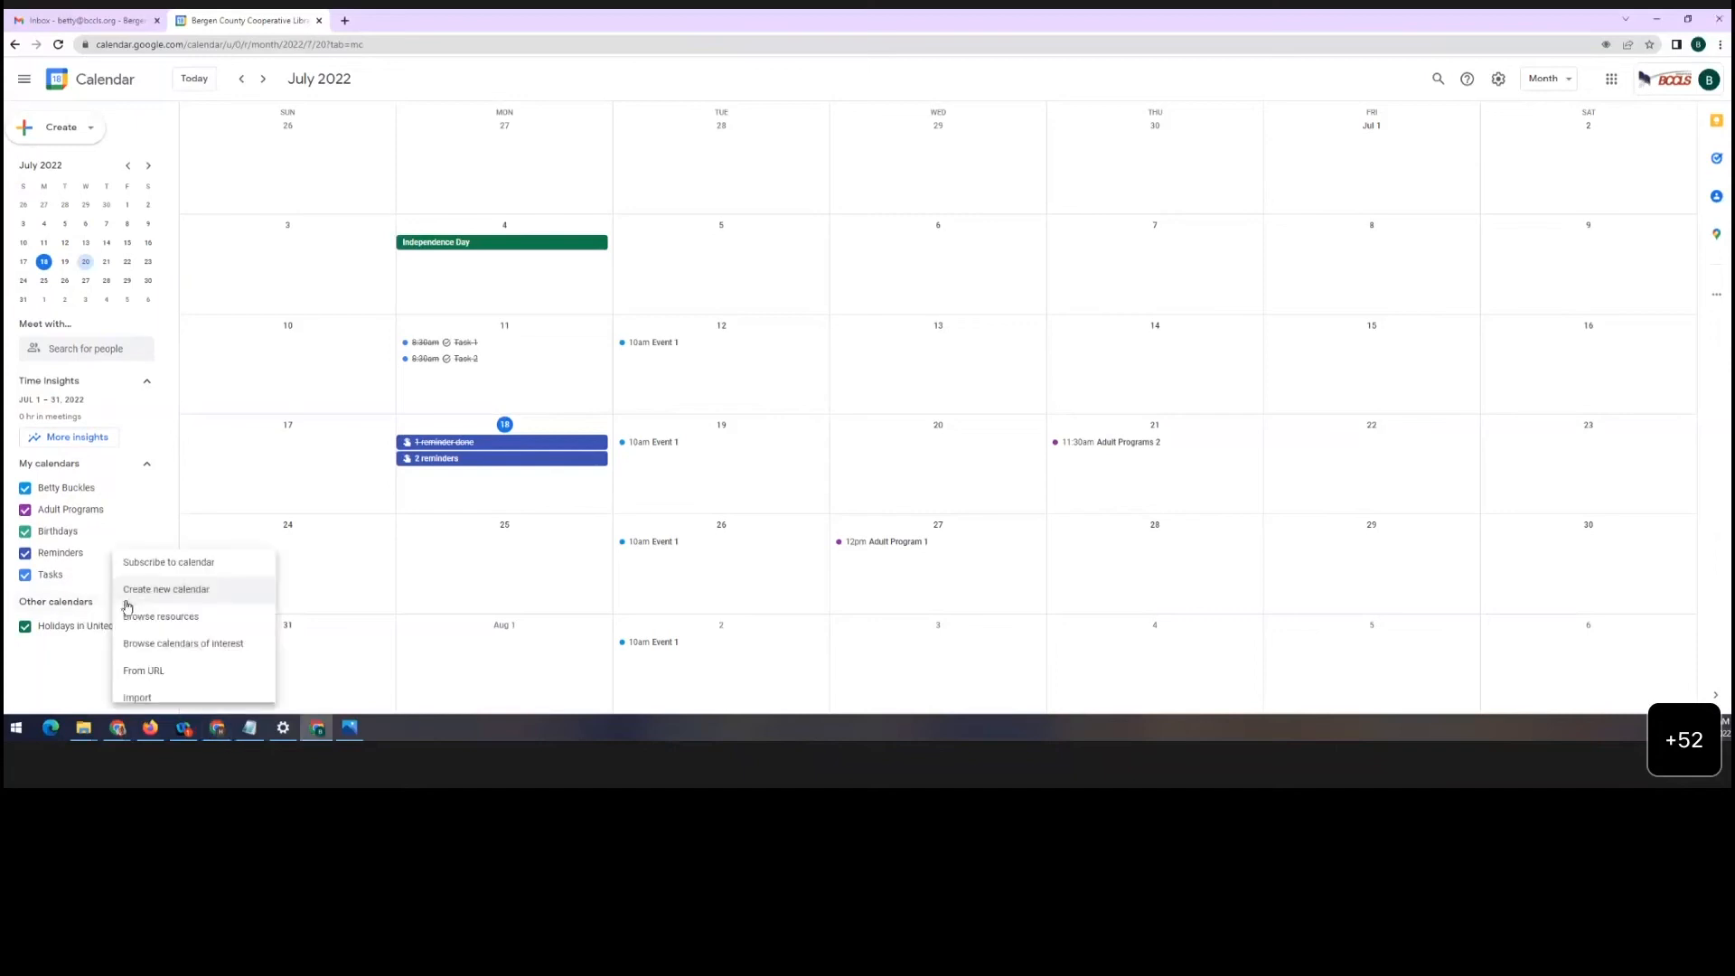
left_click(155, 670)
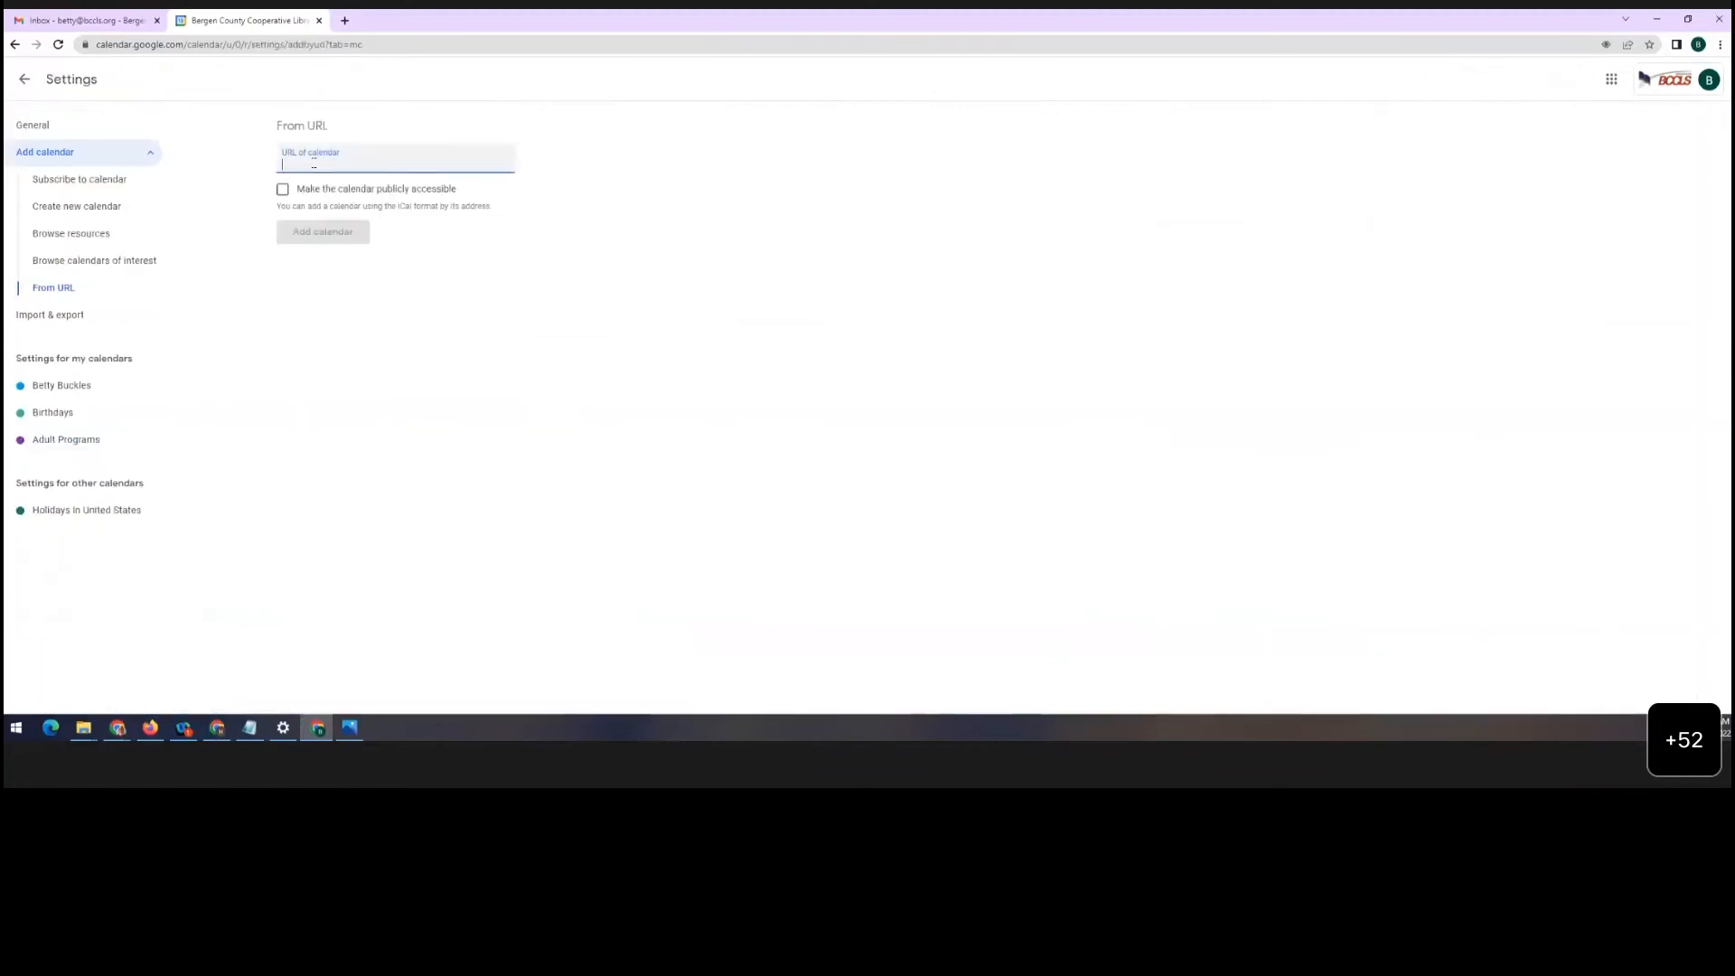
right_click(313, 165)
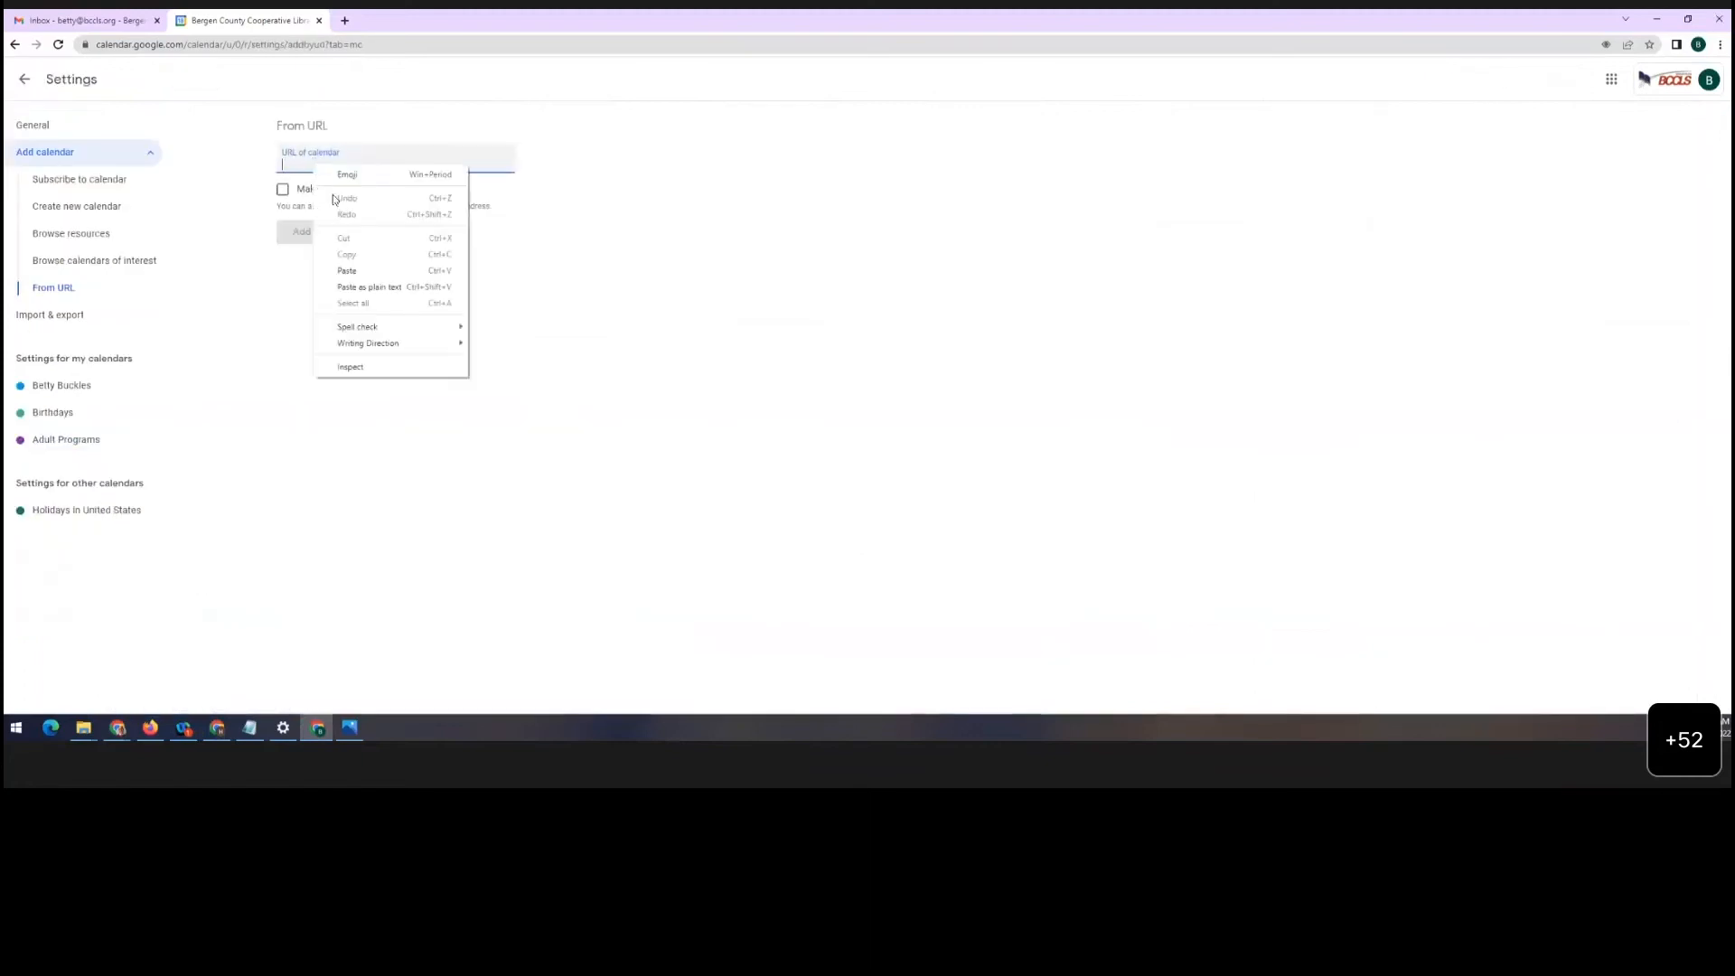
left_click(364, 269)
left_click(314, 237)
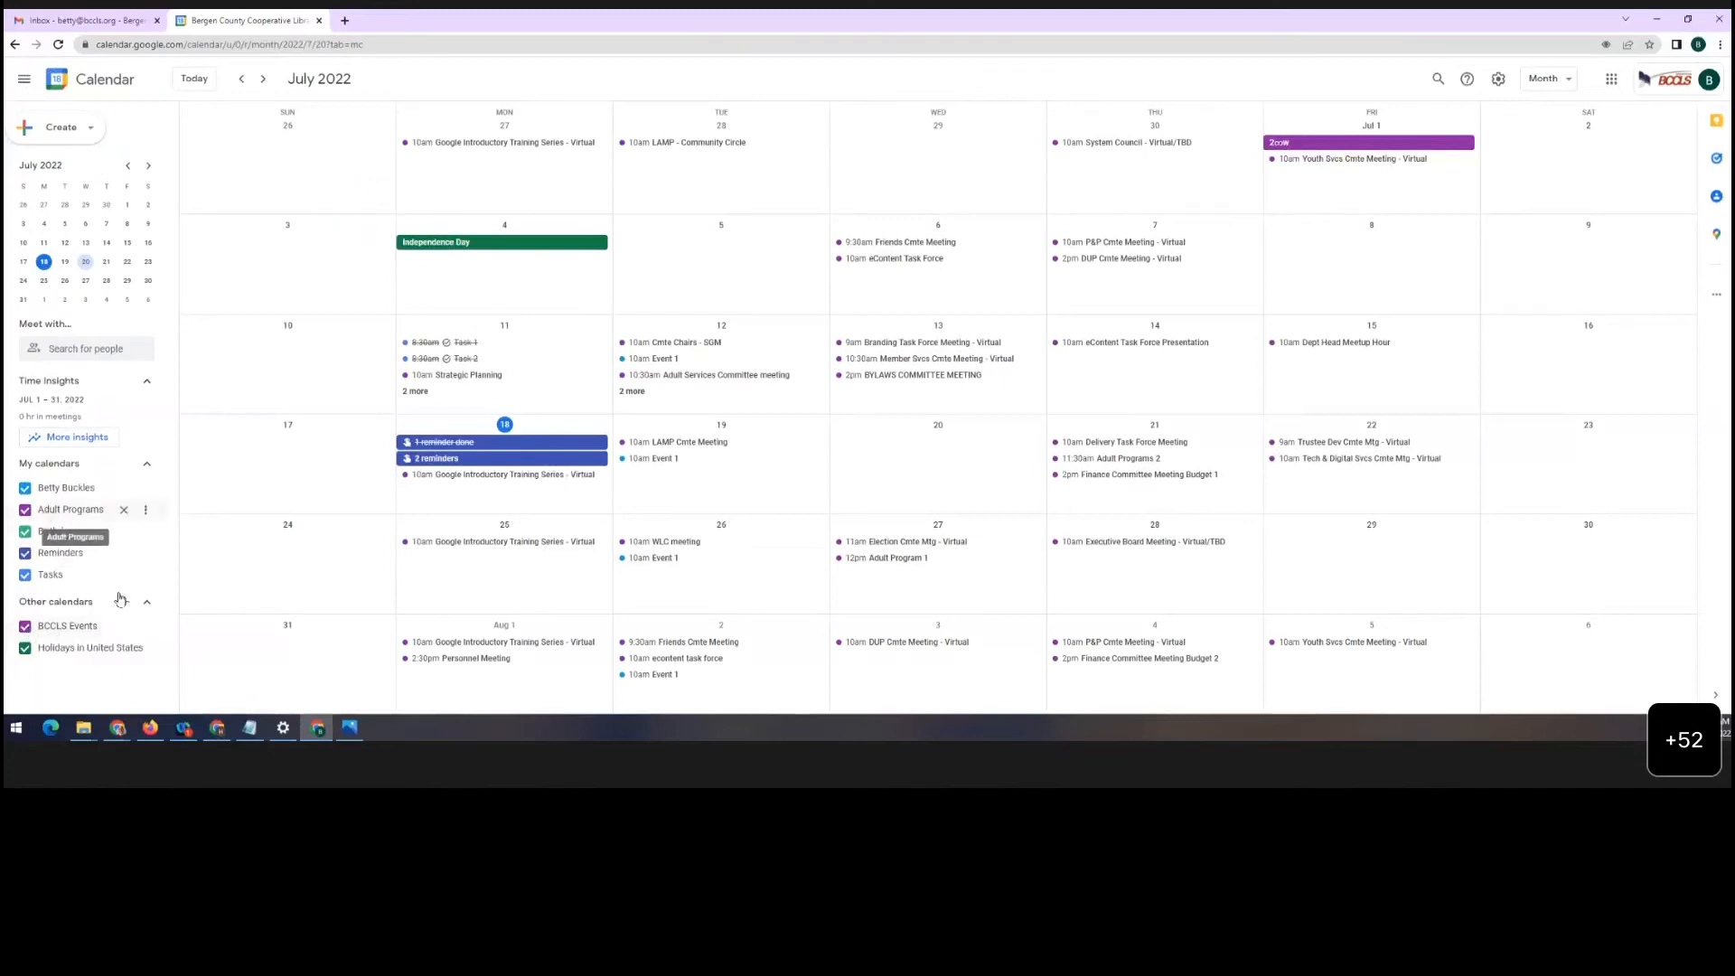
left_click(146, 625)
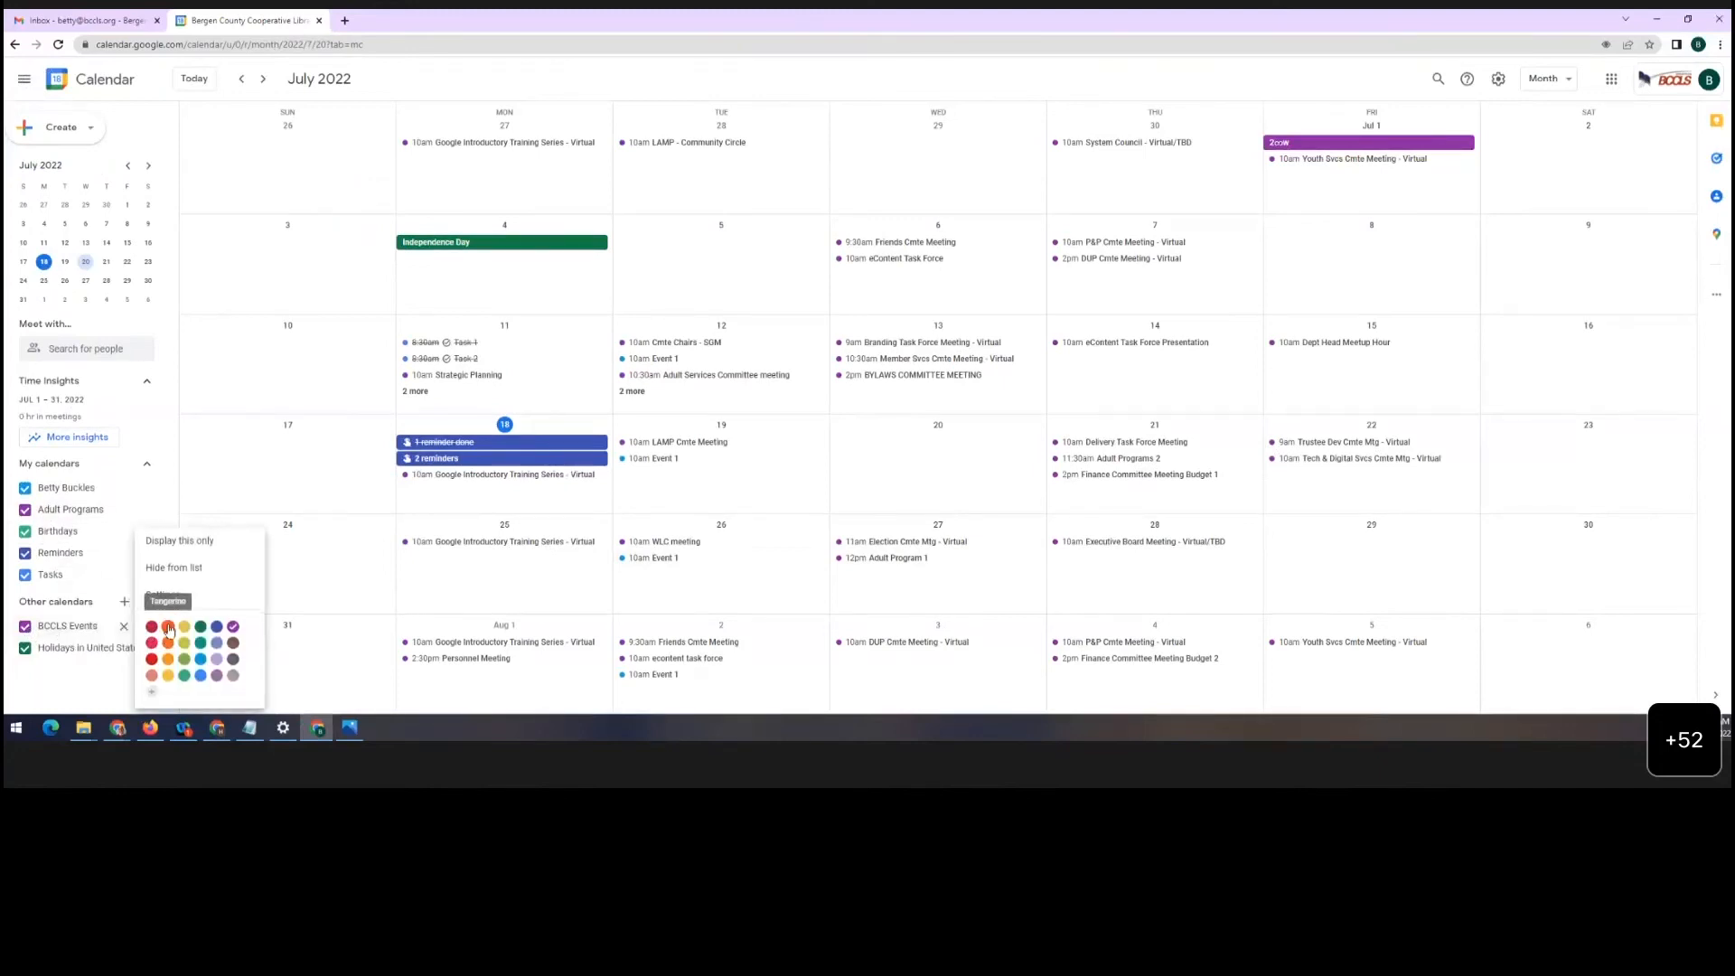
left_click(168, 626)
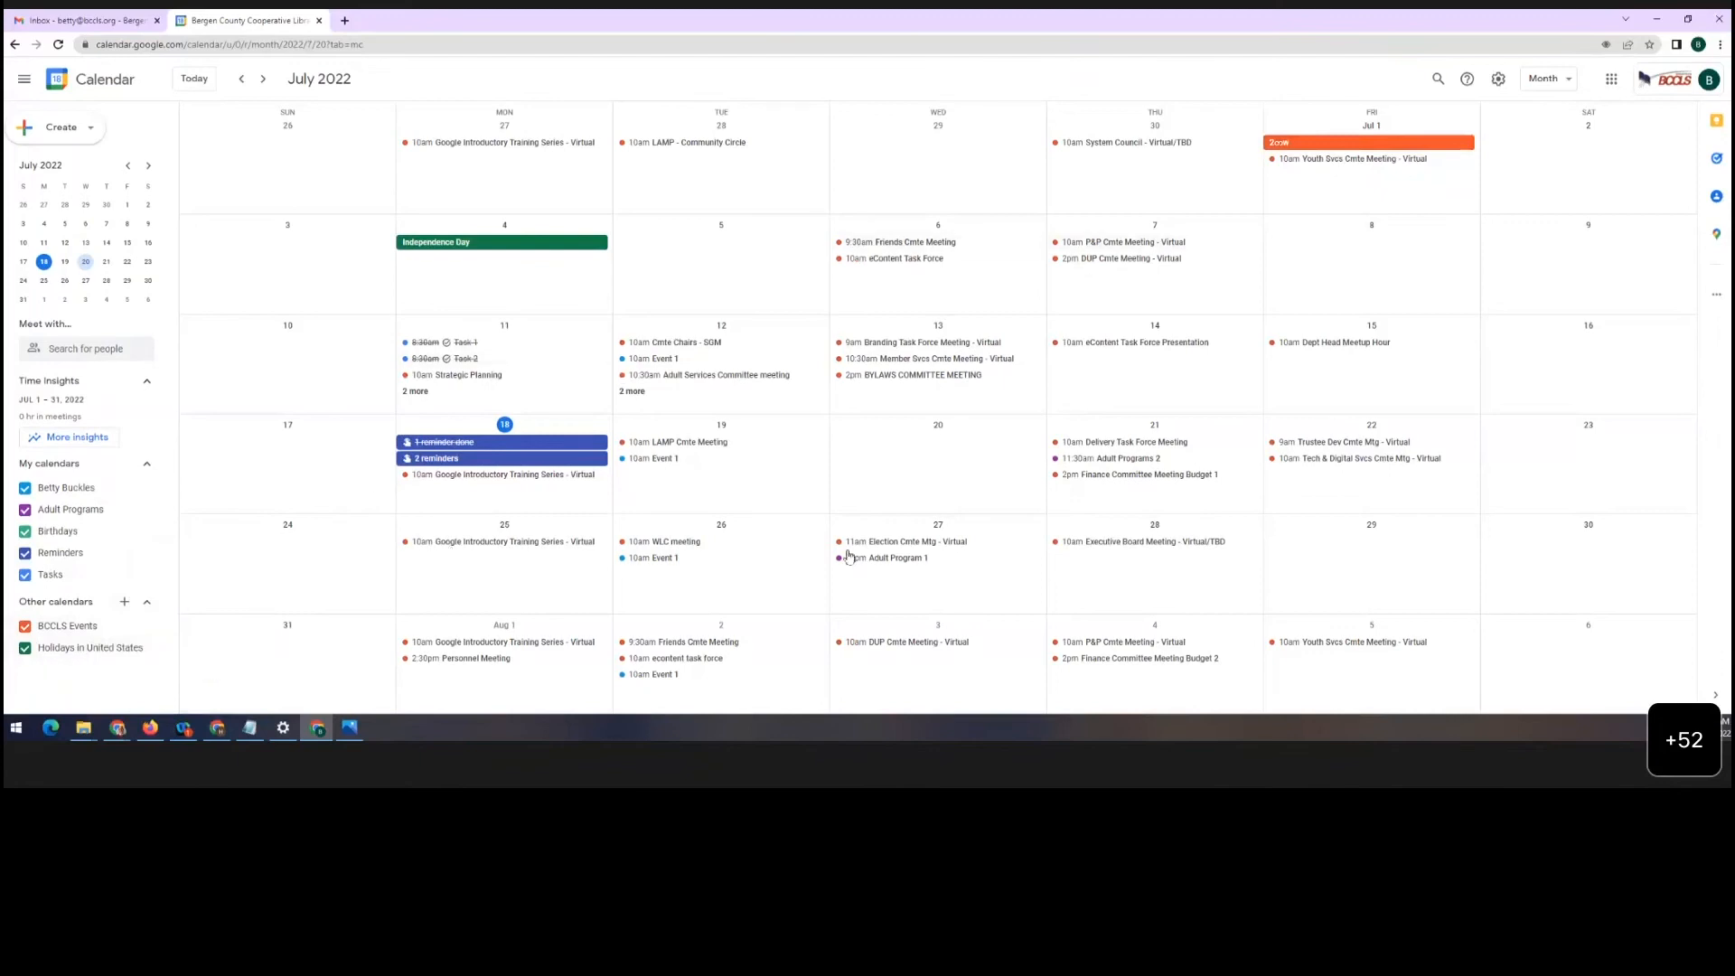
Hide every calendar except BCCLS Events, including tasks, reminders, birthdays and Holidays in United States
left_click(25, 575)
left_click(24, 553)
left_click(26, 532)
left_click(25, 510)
left_click(26, 488)
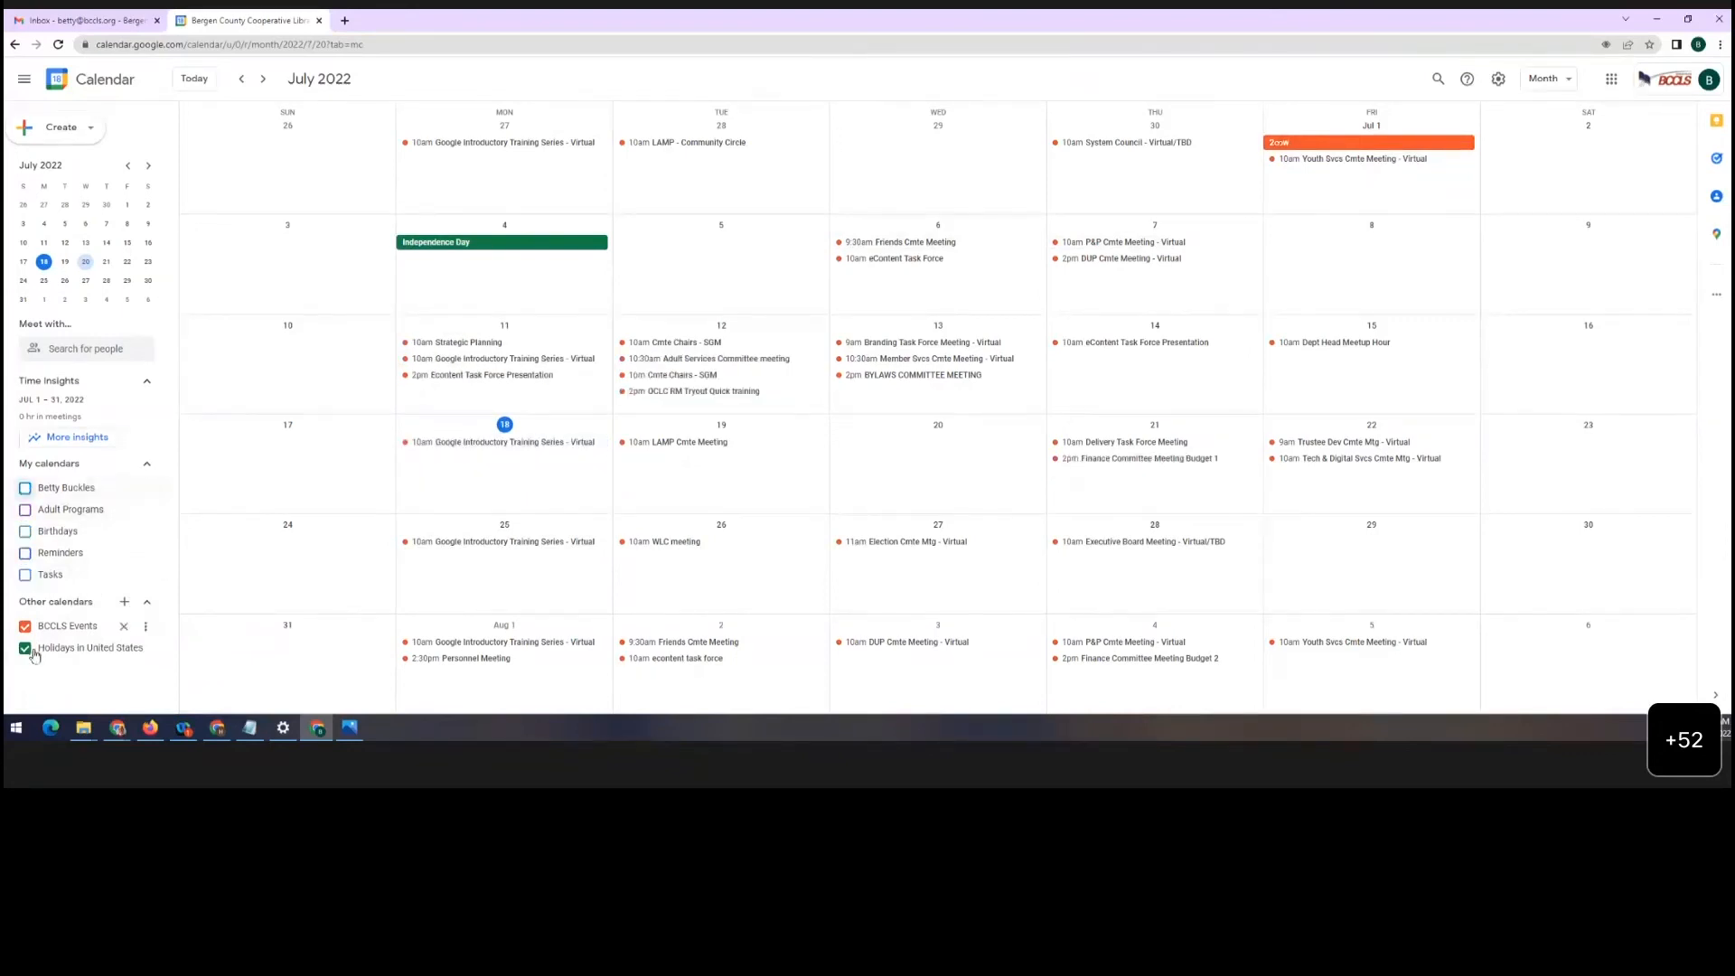
left_click(30, 649)
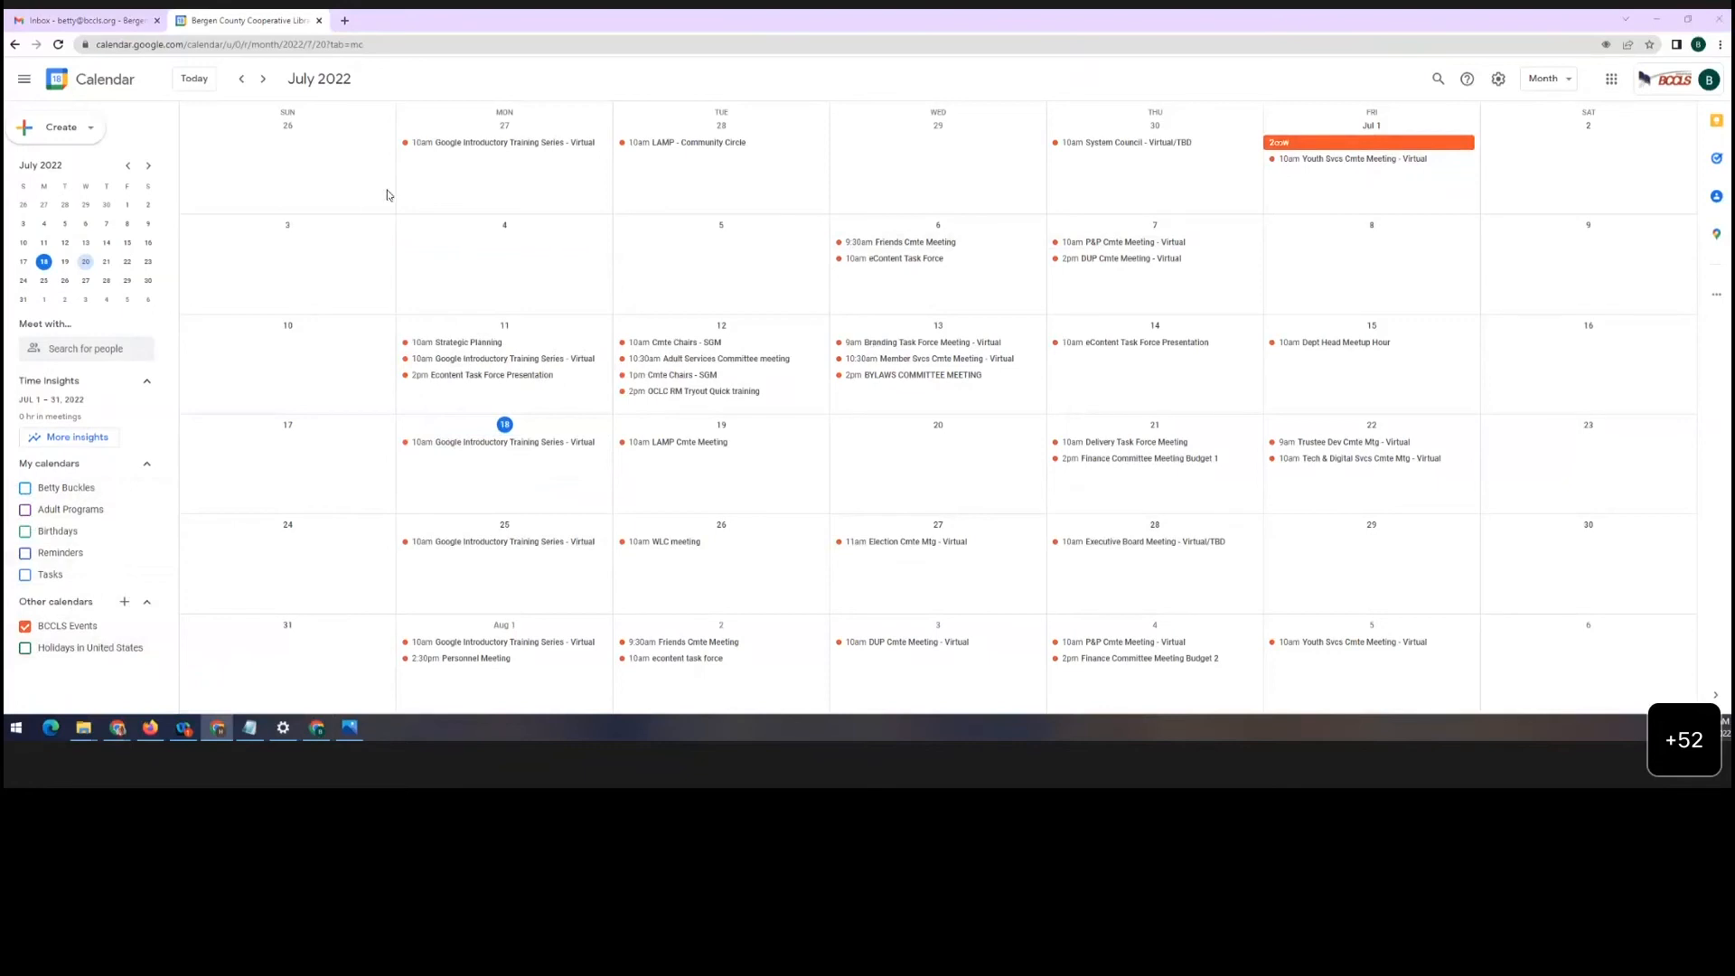
Preview the July calendar's printout in Day, Week and Auto views and without weekends, leaving without printing
left_click(1498, 81)
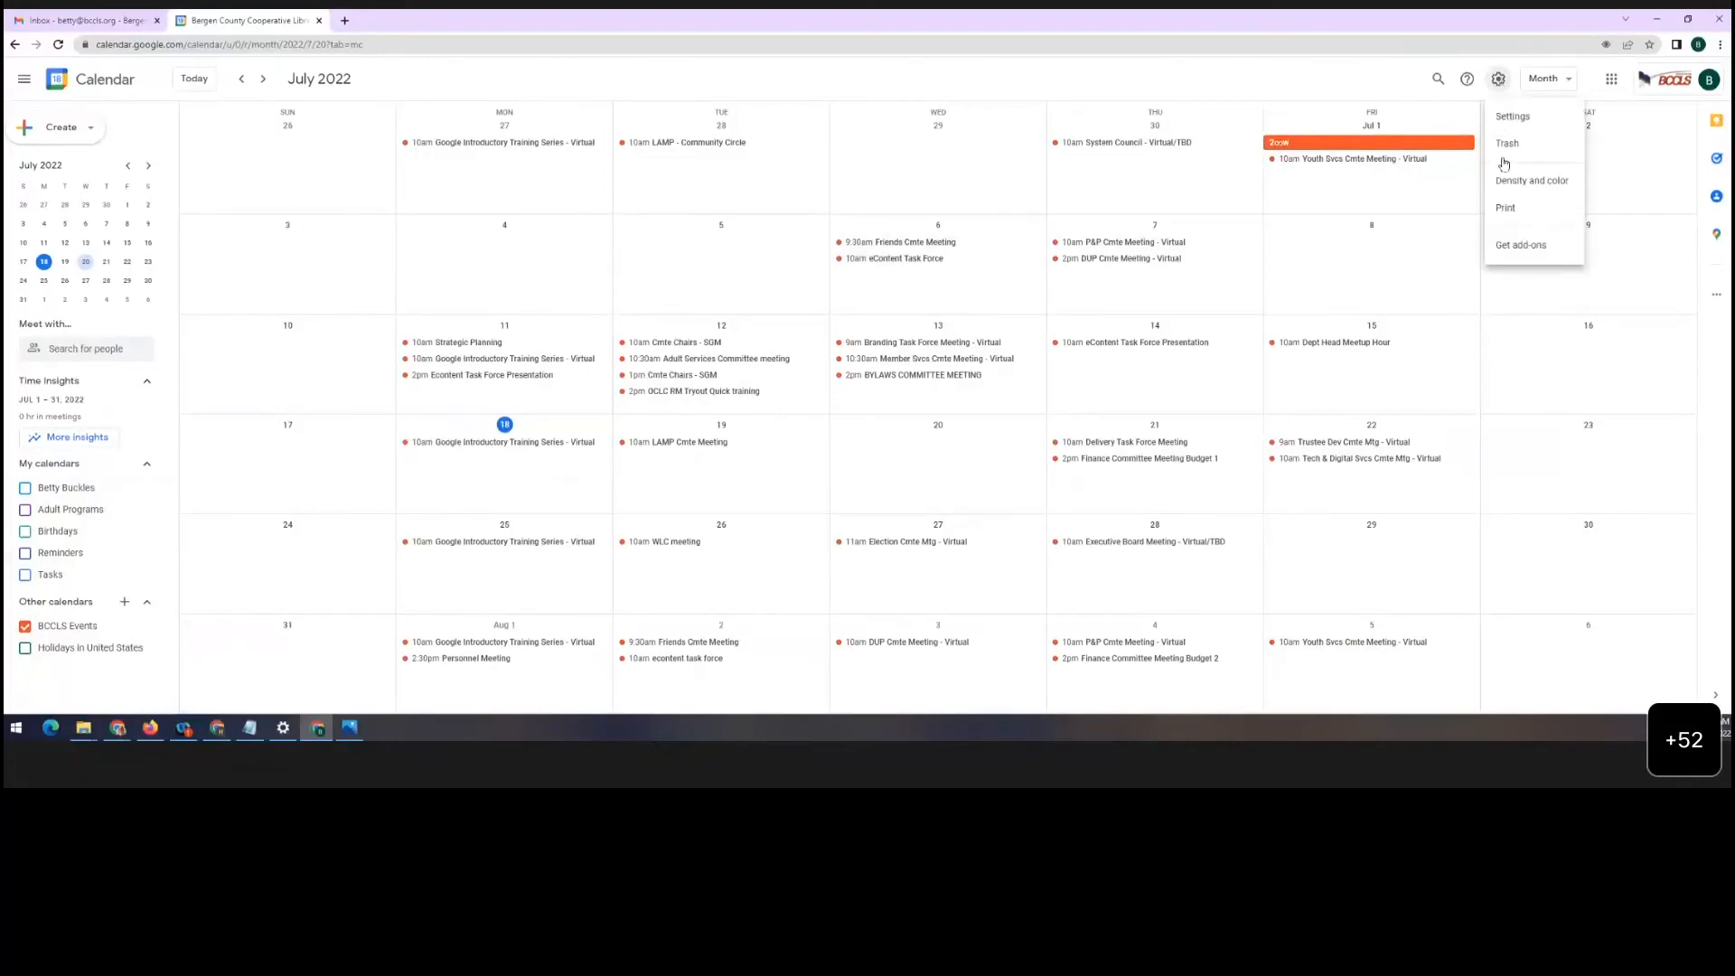
left_click(1504, 209)
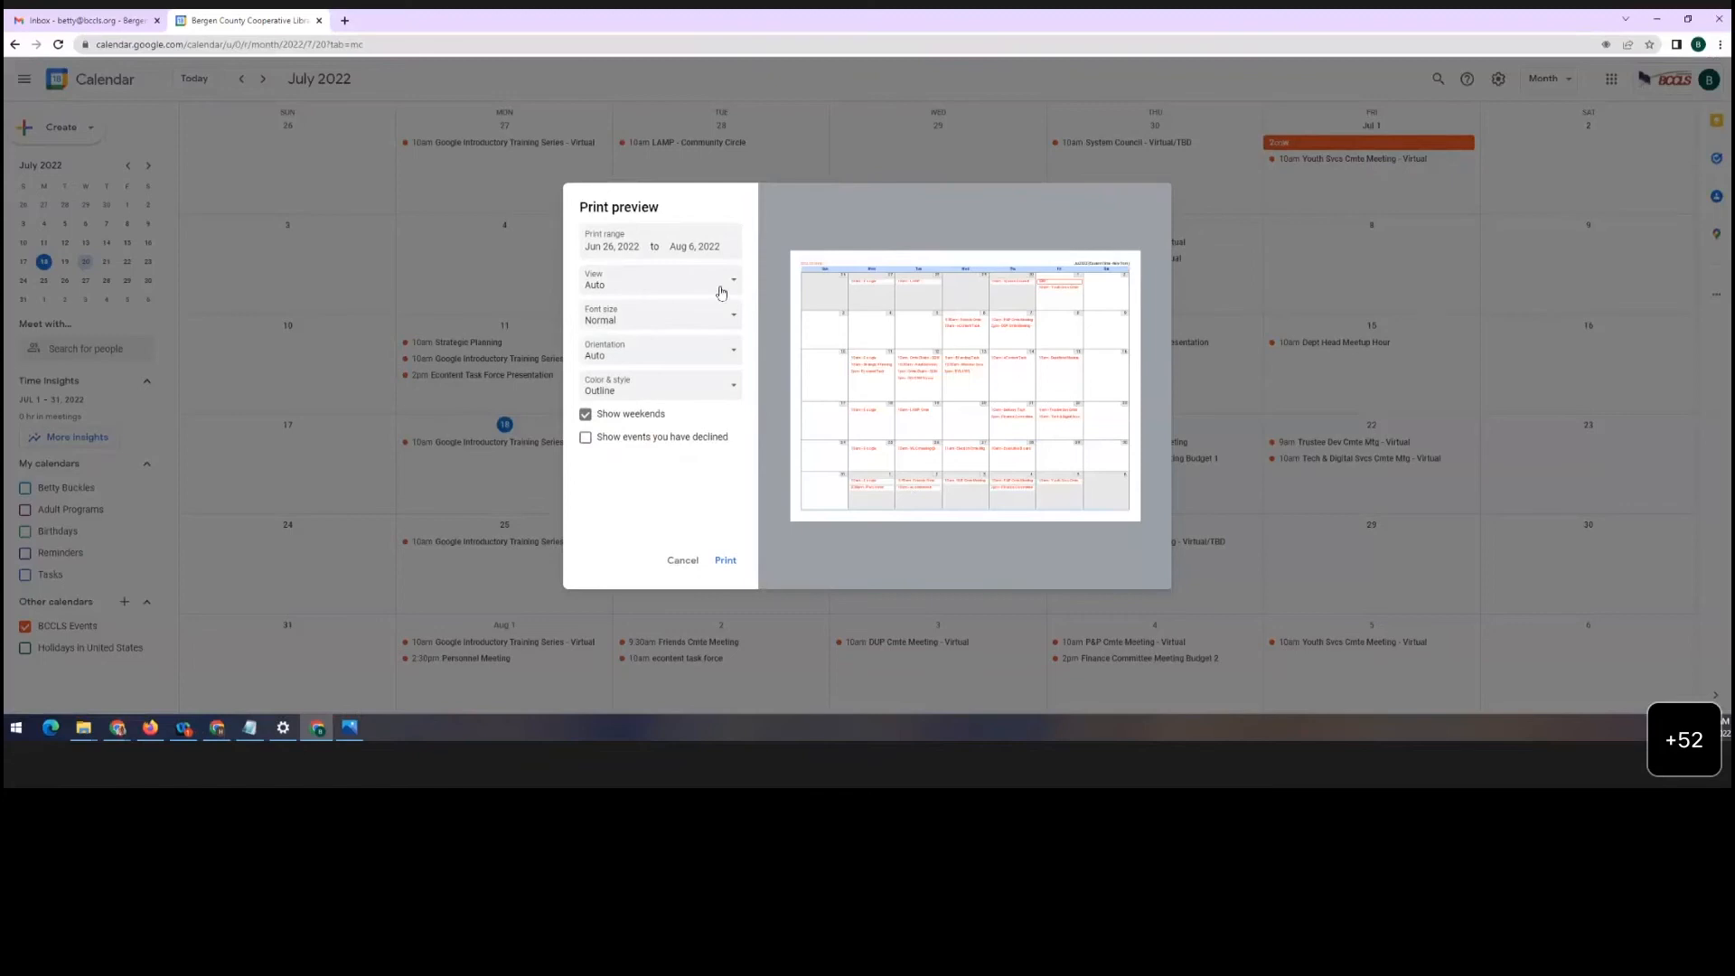
left_click(613, 285)
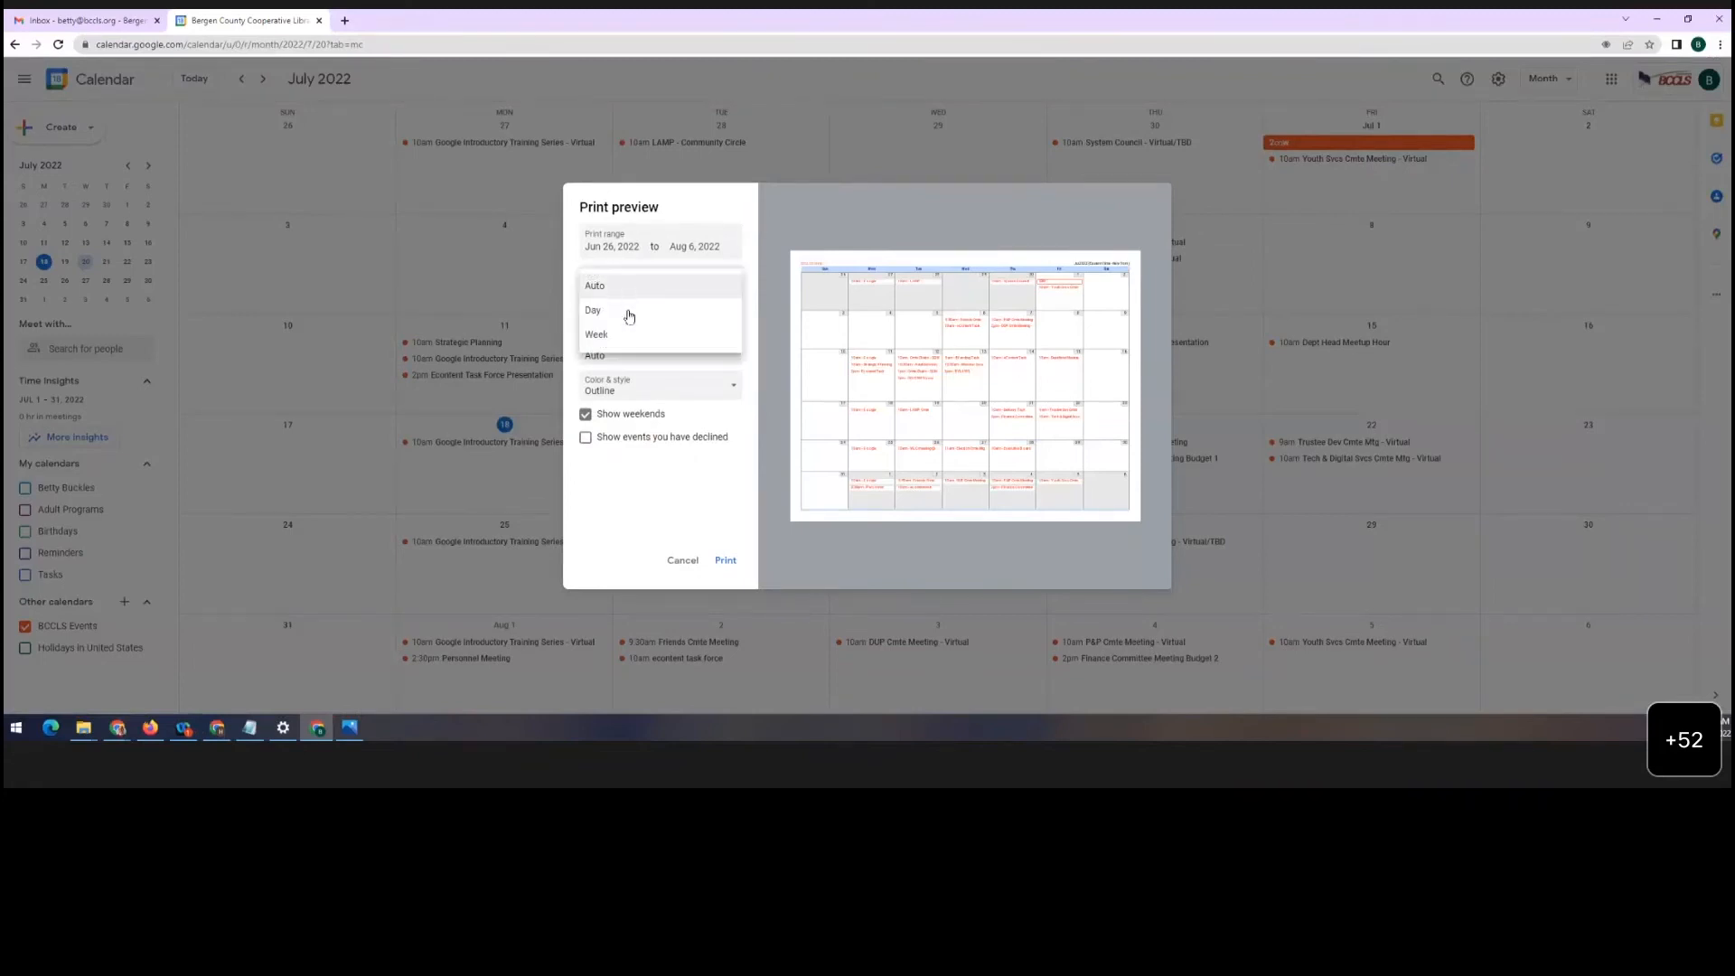
left_click(632, 305)
left_click(634, 289)
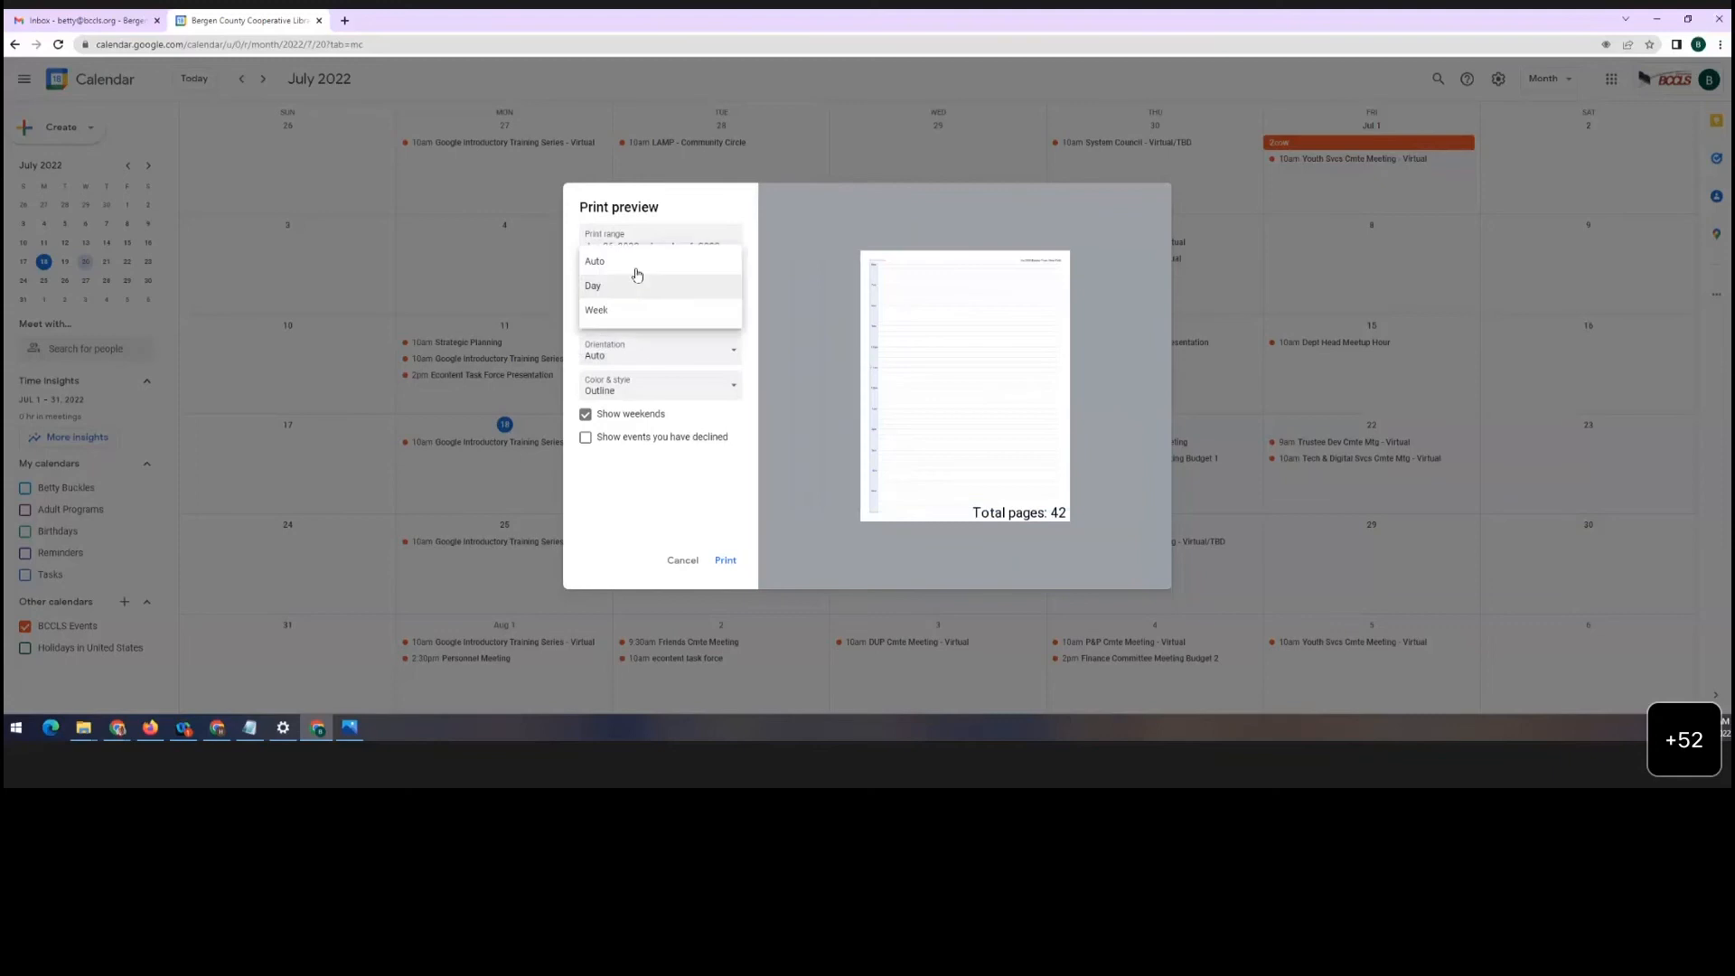
left_click(633, 283)
left_click(634, 283)
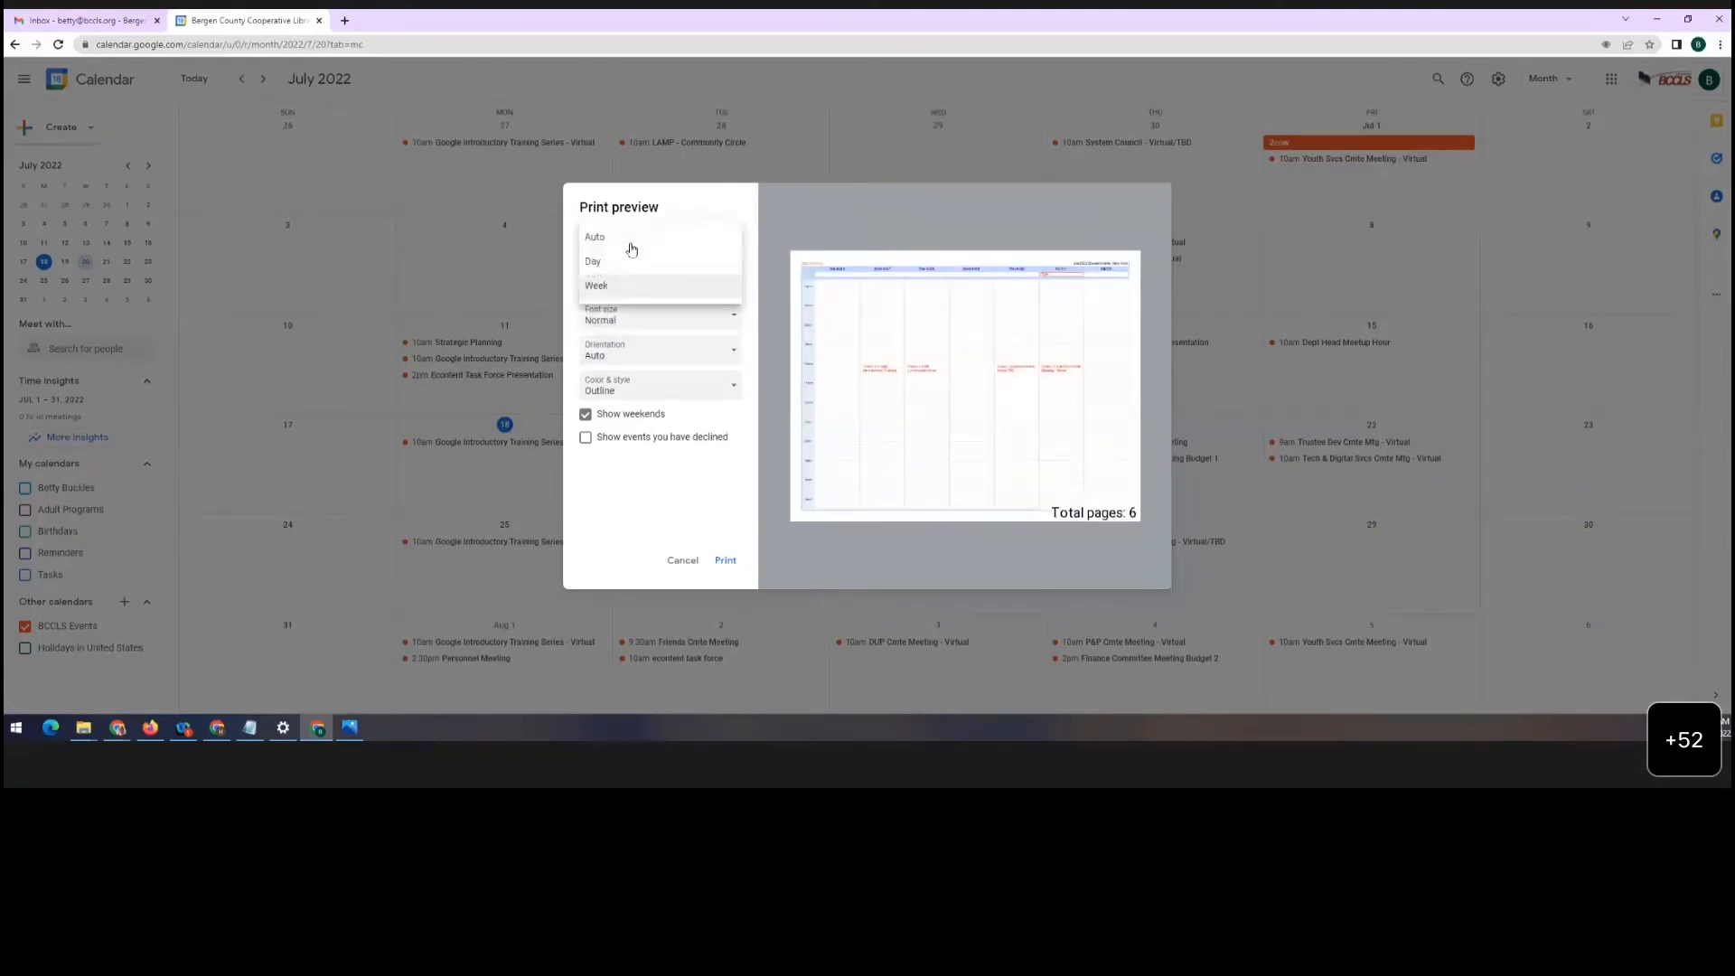
left_click(632, 250)
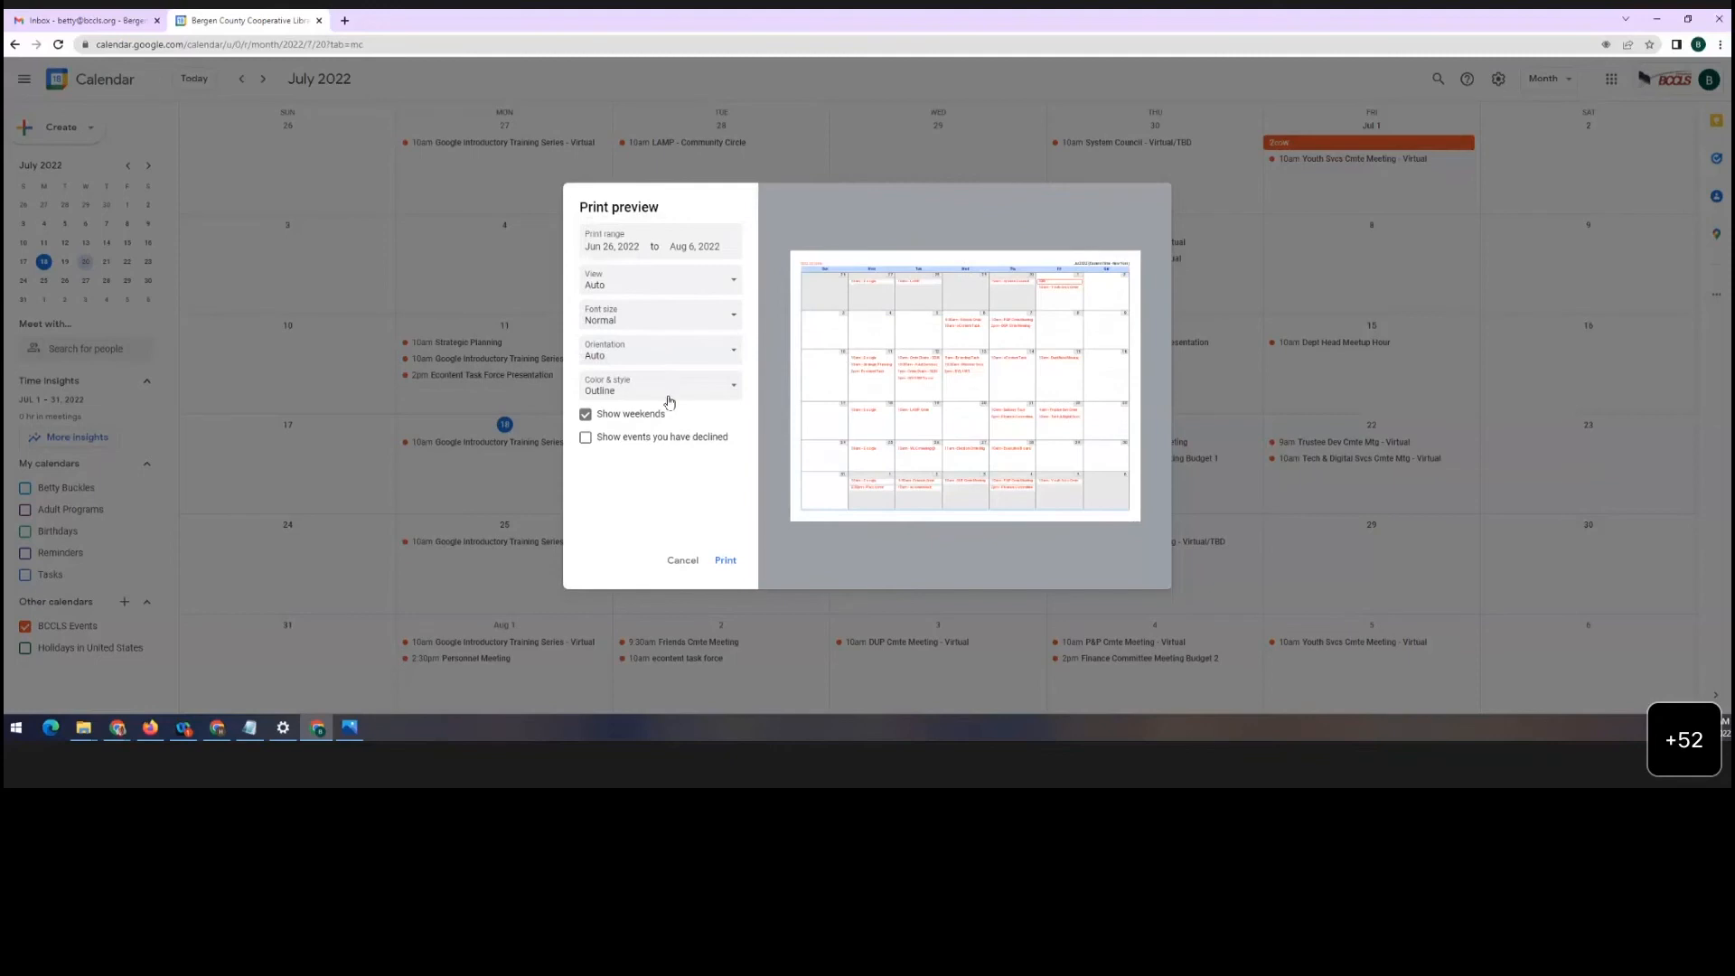
left_click(585, 415)
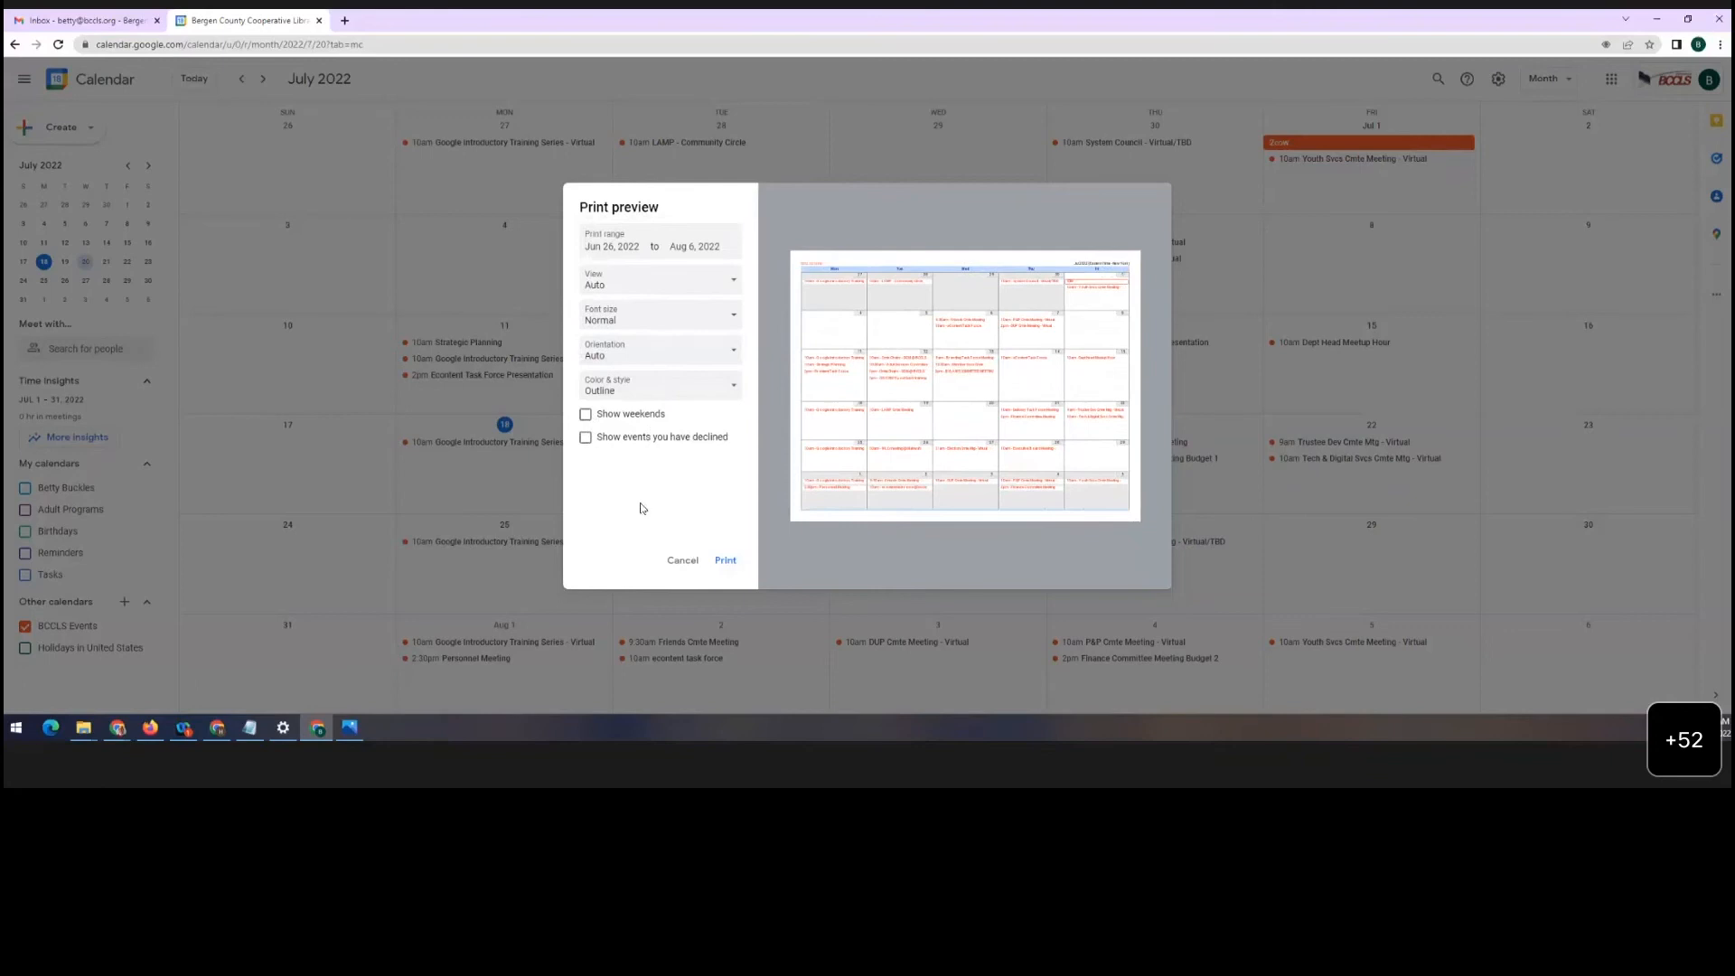
left_click(682, 560)
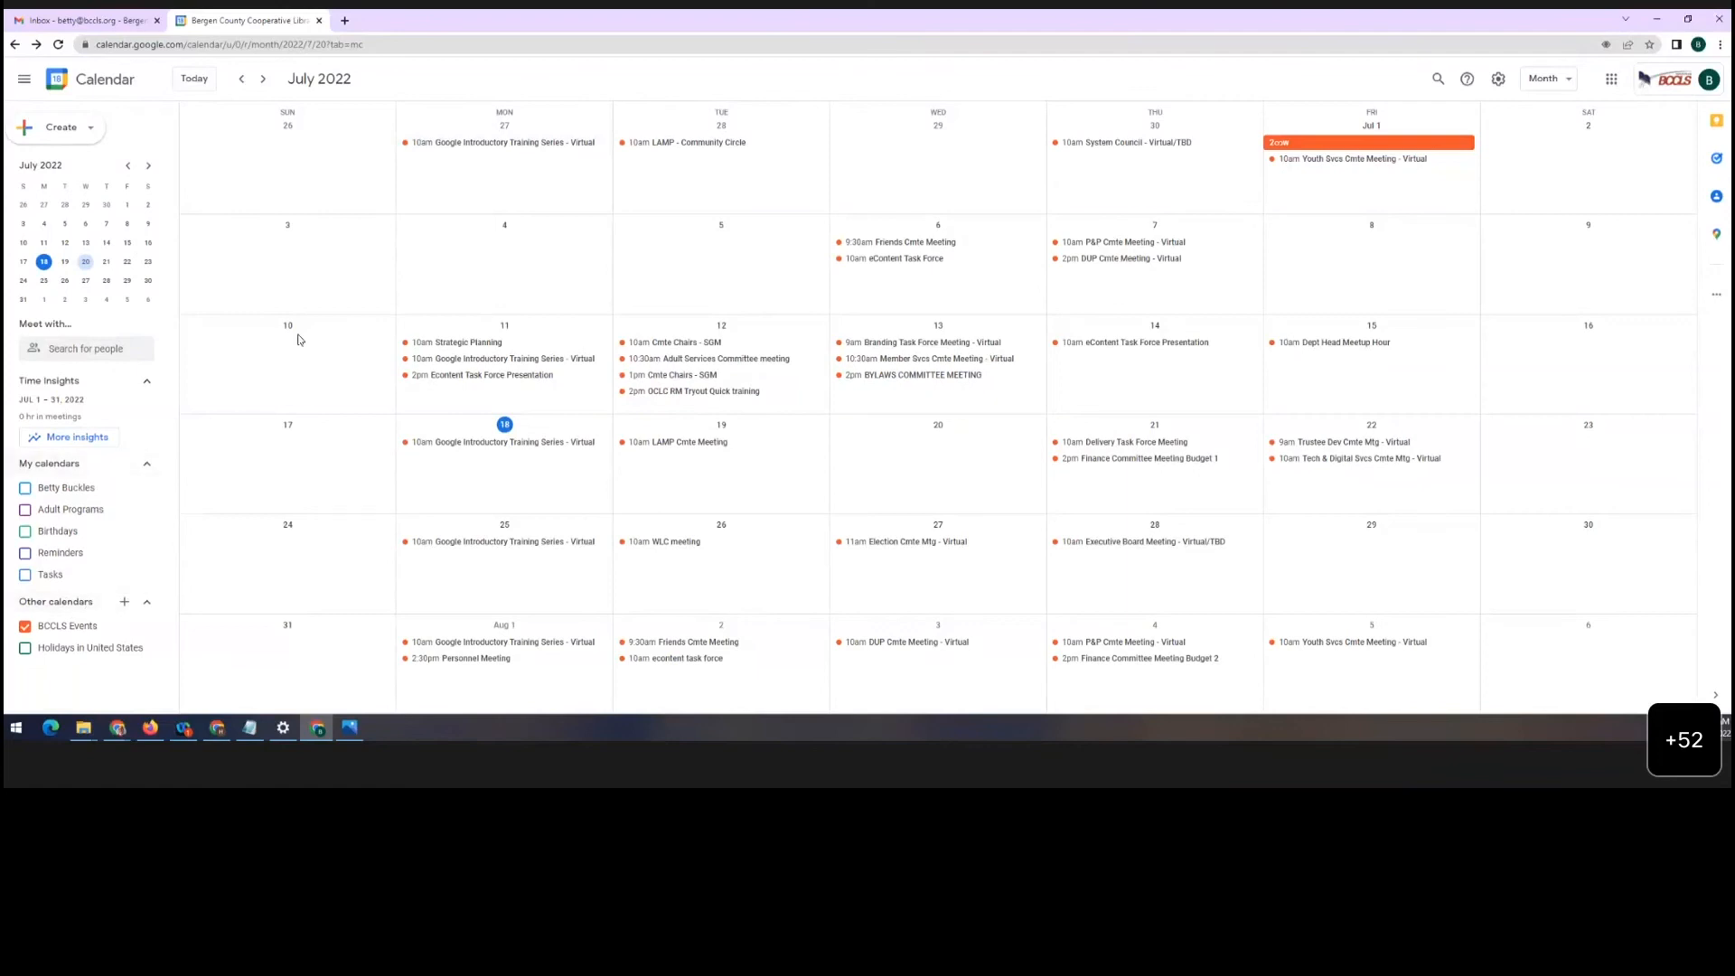
Hide the BCCLS Events calendar and show Reminders and Tasks
left_click(26, 625)
left_click(26, 552)
left_click(26, 574)
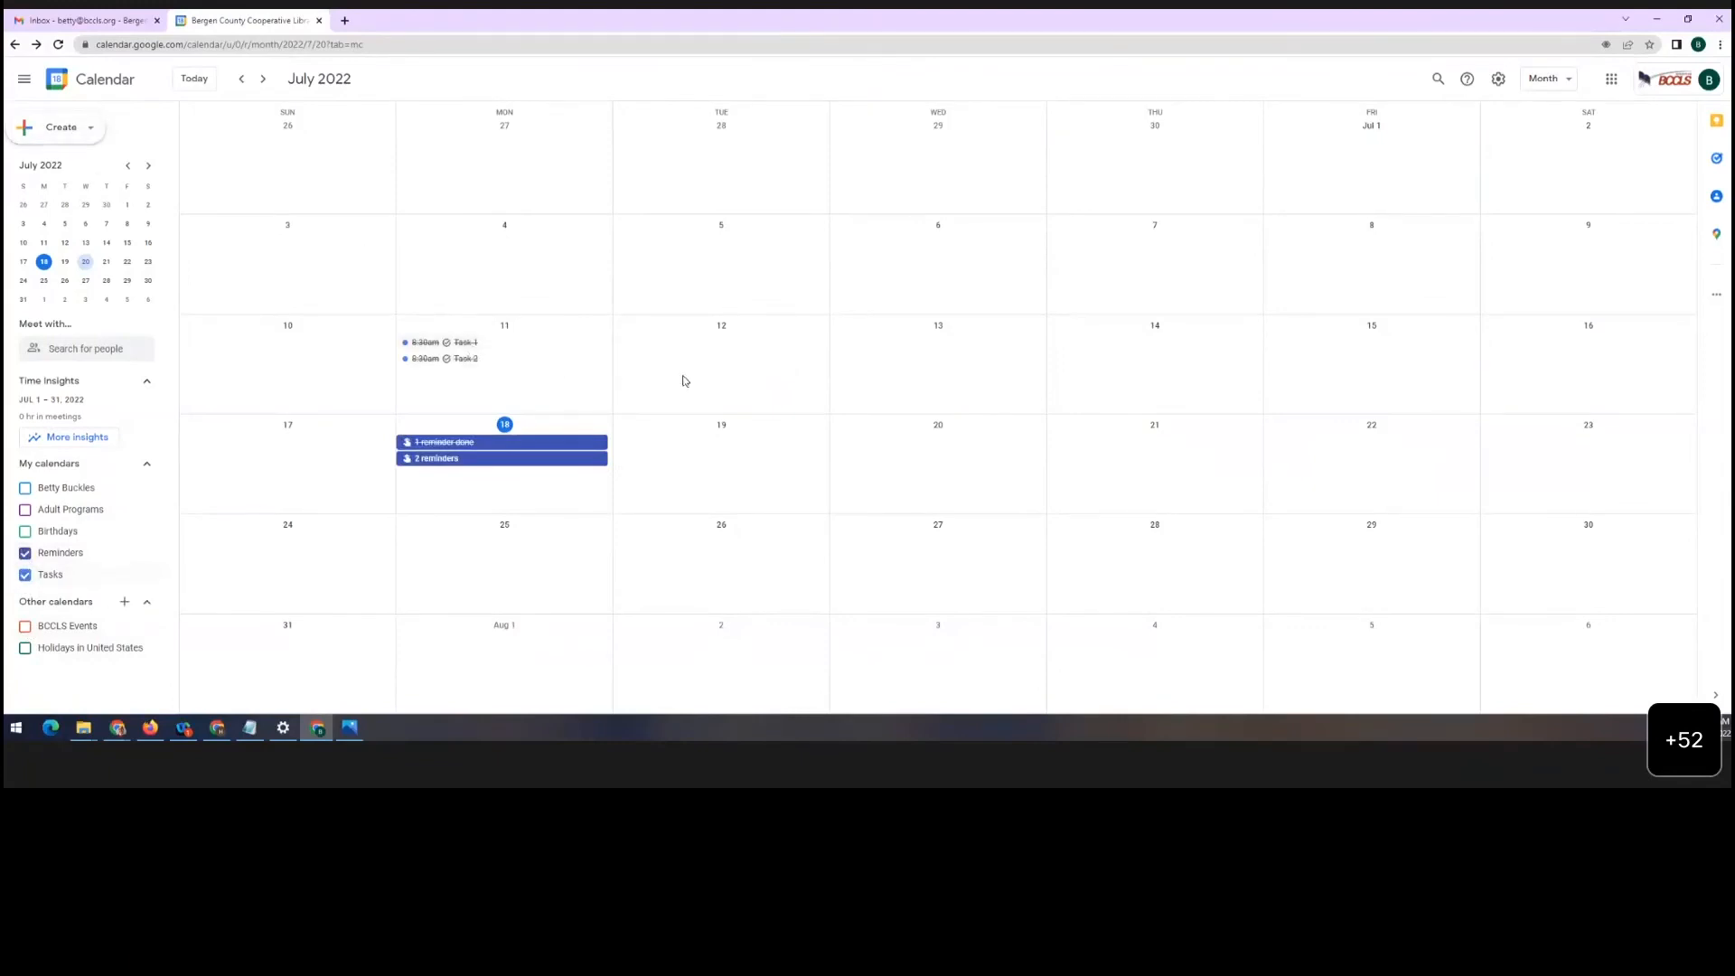
Compare the creation forms for a task and a reminder, closing them without saving
double_click(701, 359)
left_click(19, 84)
left_click(63, 130)
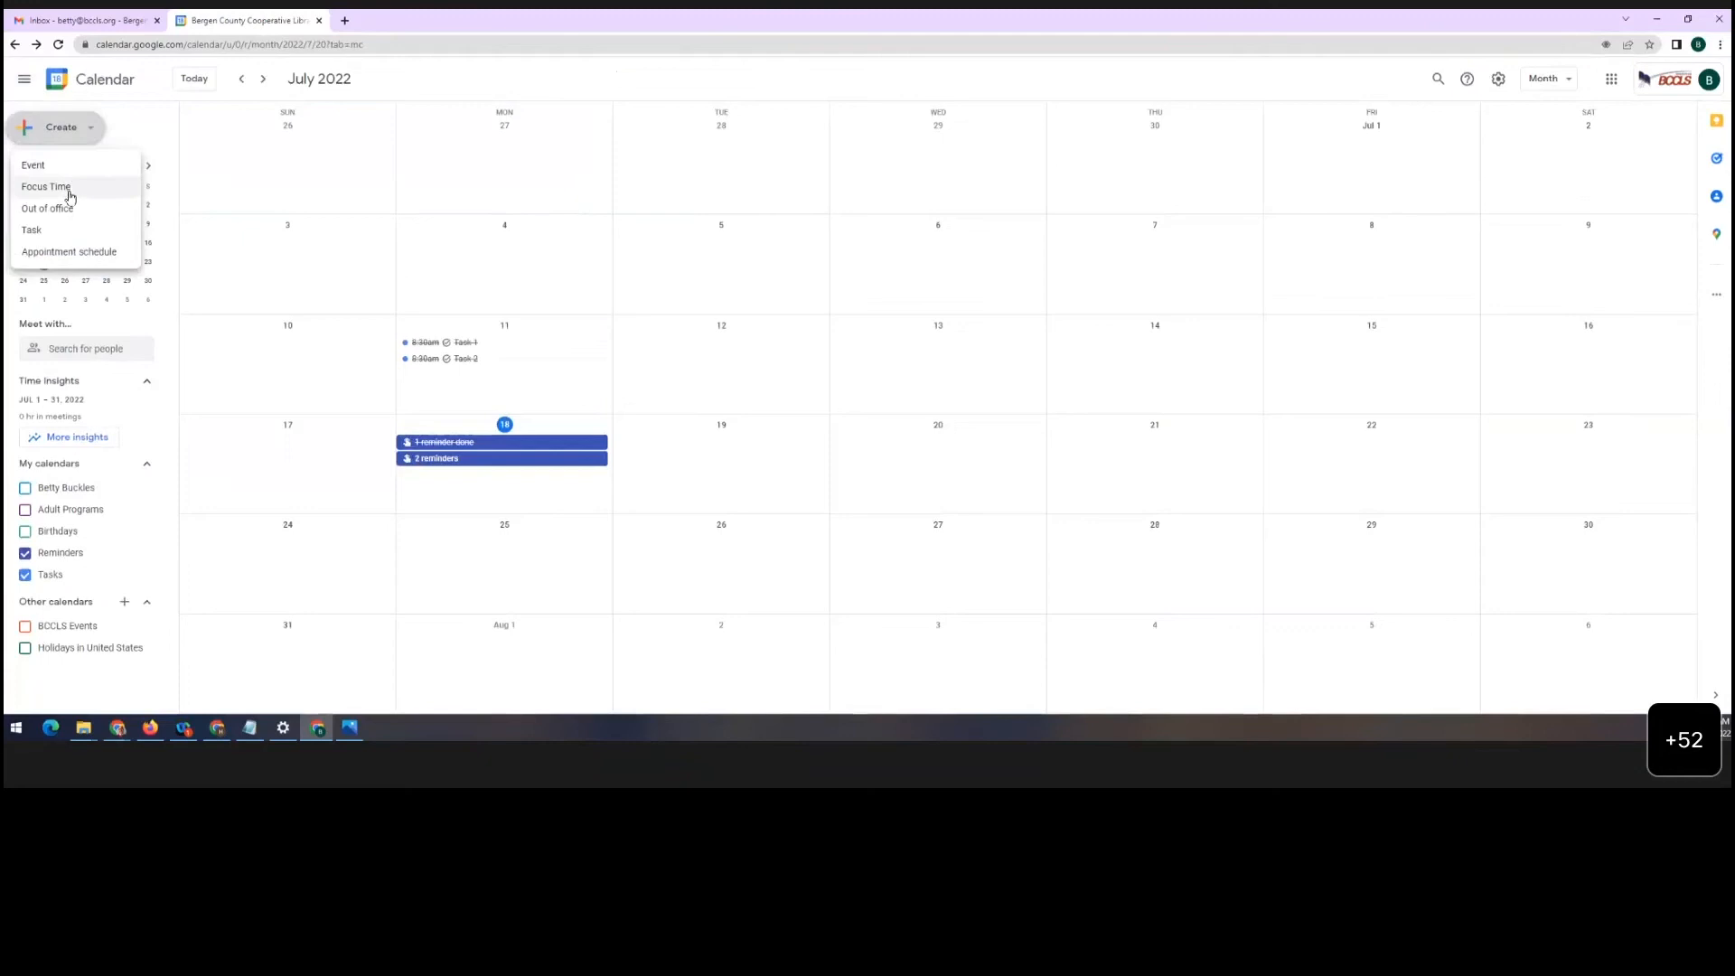
left_click(91, 237)
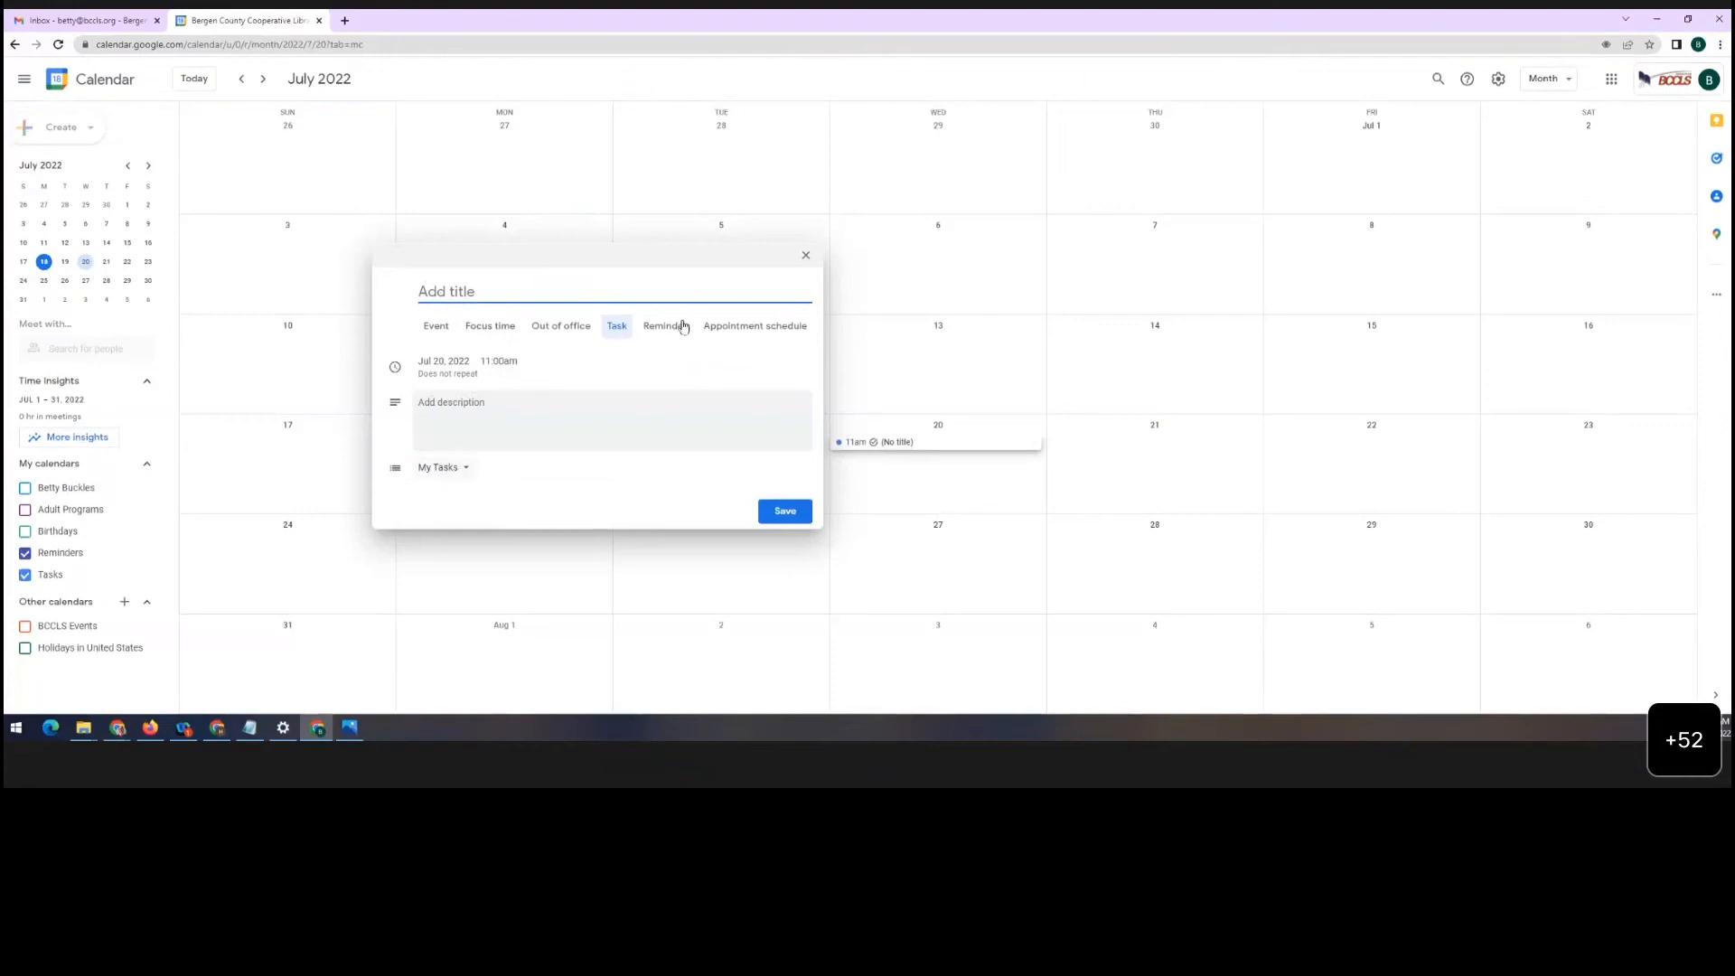
left_click(679, 327)
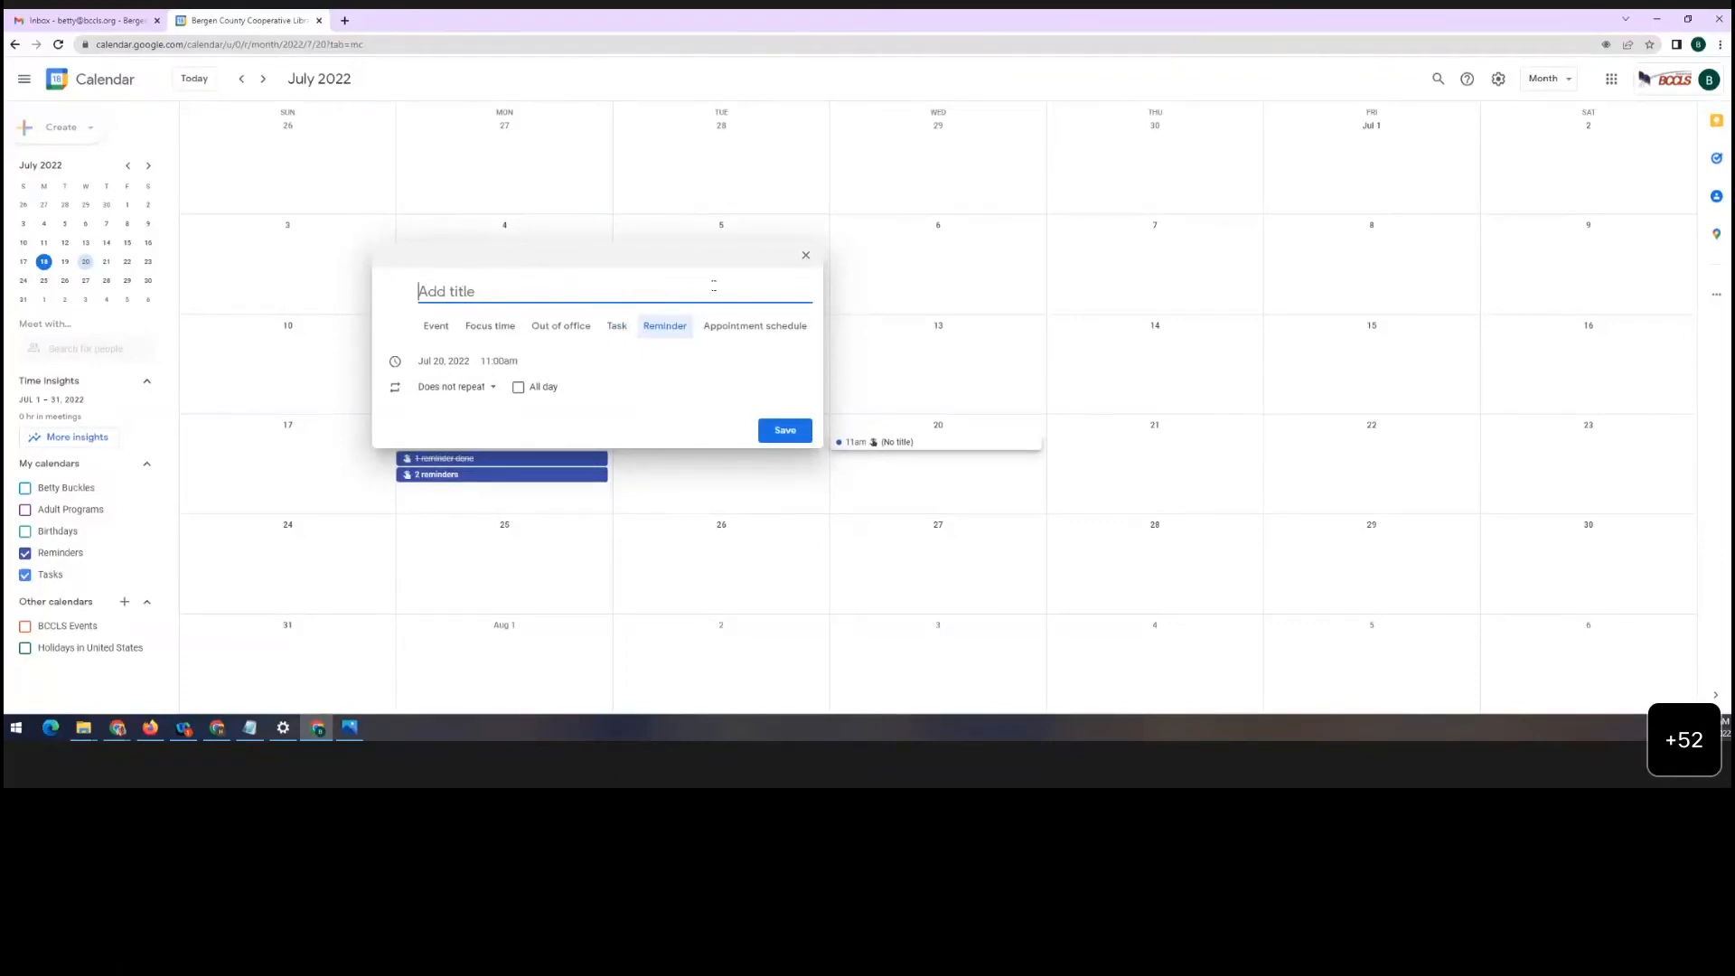
left_click(628, 329)
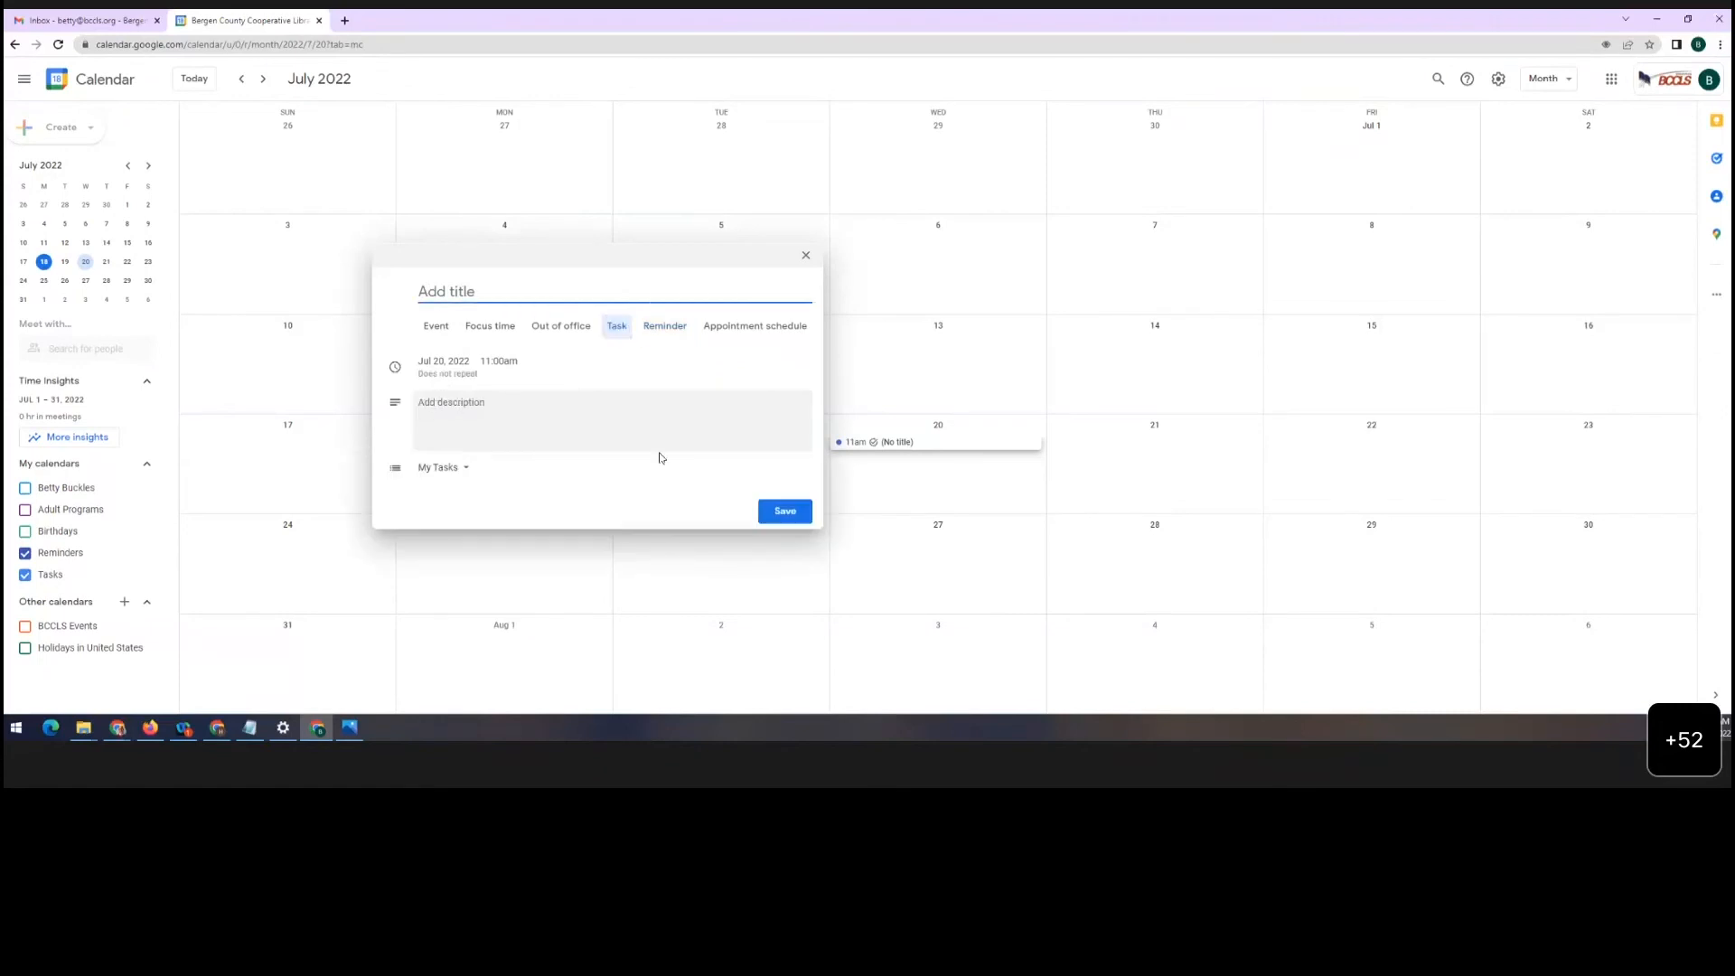
left_click(806, 256)
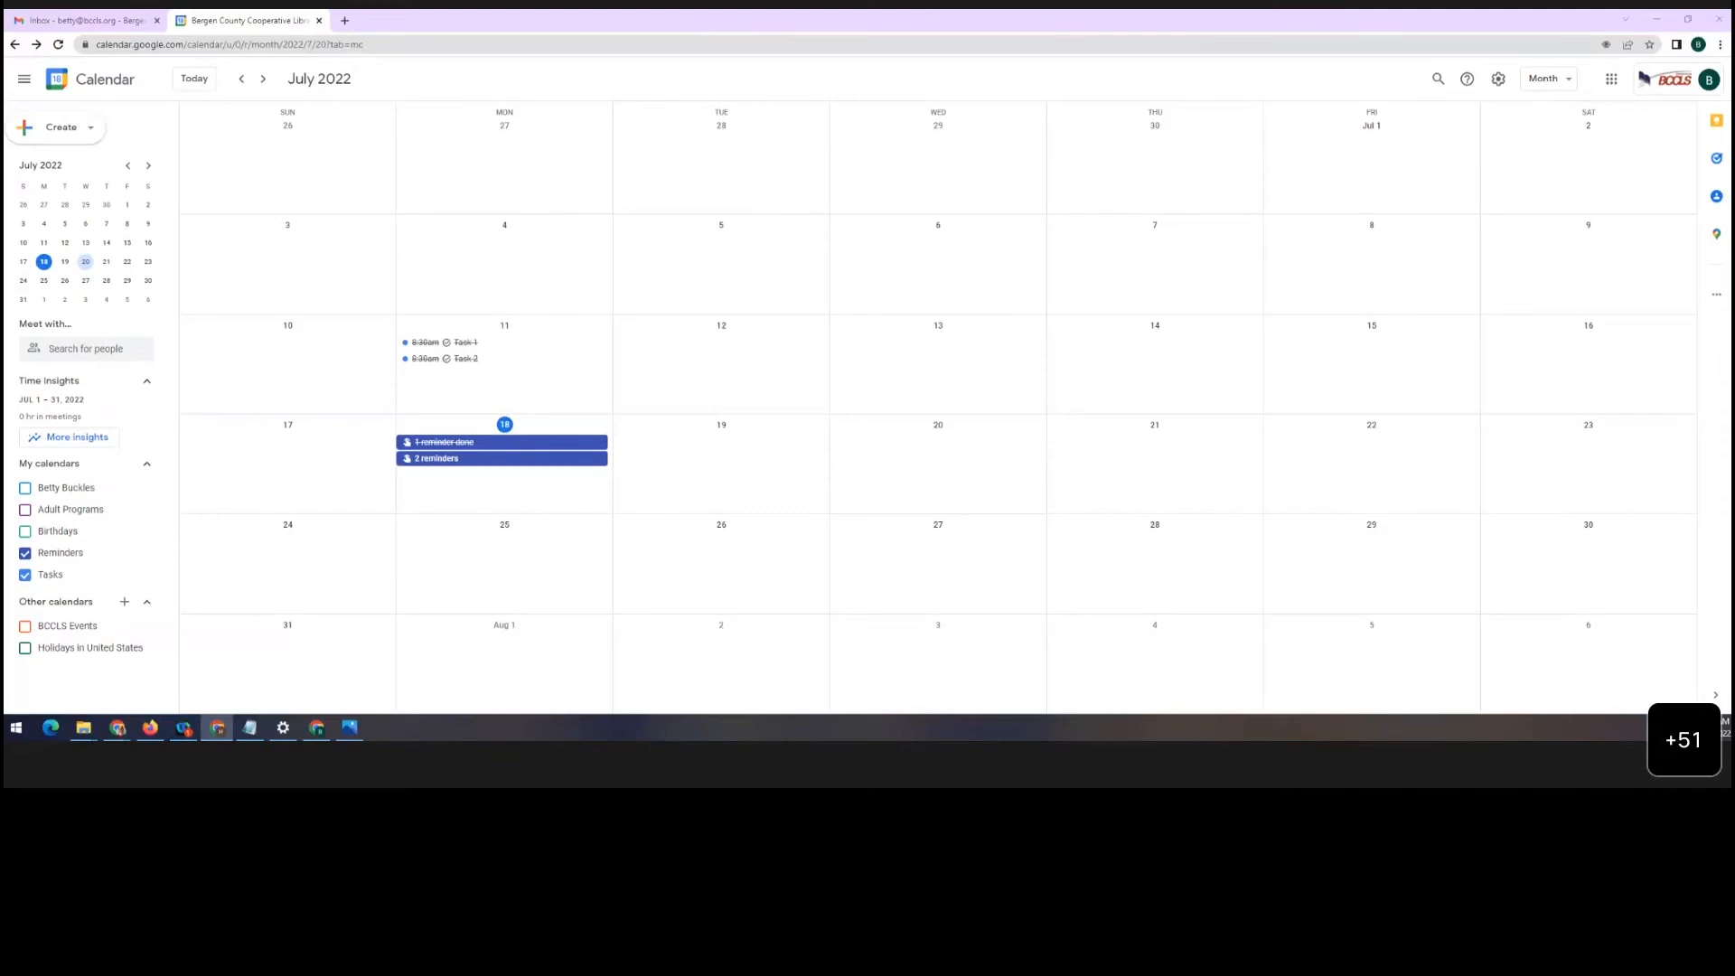
Create an all-day reminder titled "Reminder" for July 4, 2022, repeating daily, and mark its July 18 occurrence as done
left_click(434, 278)
left_click(304, 295)
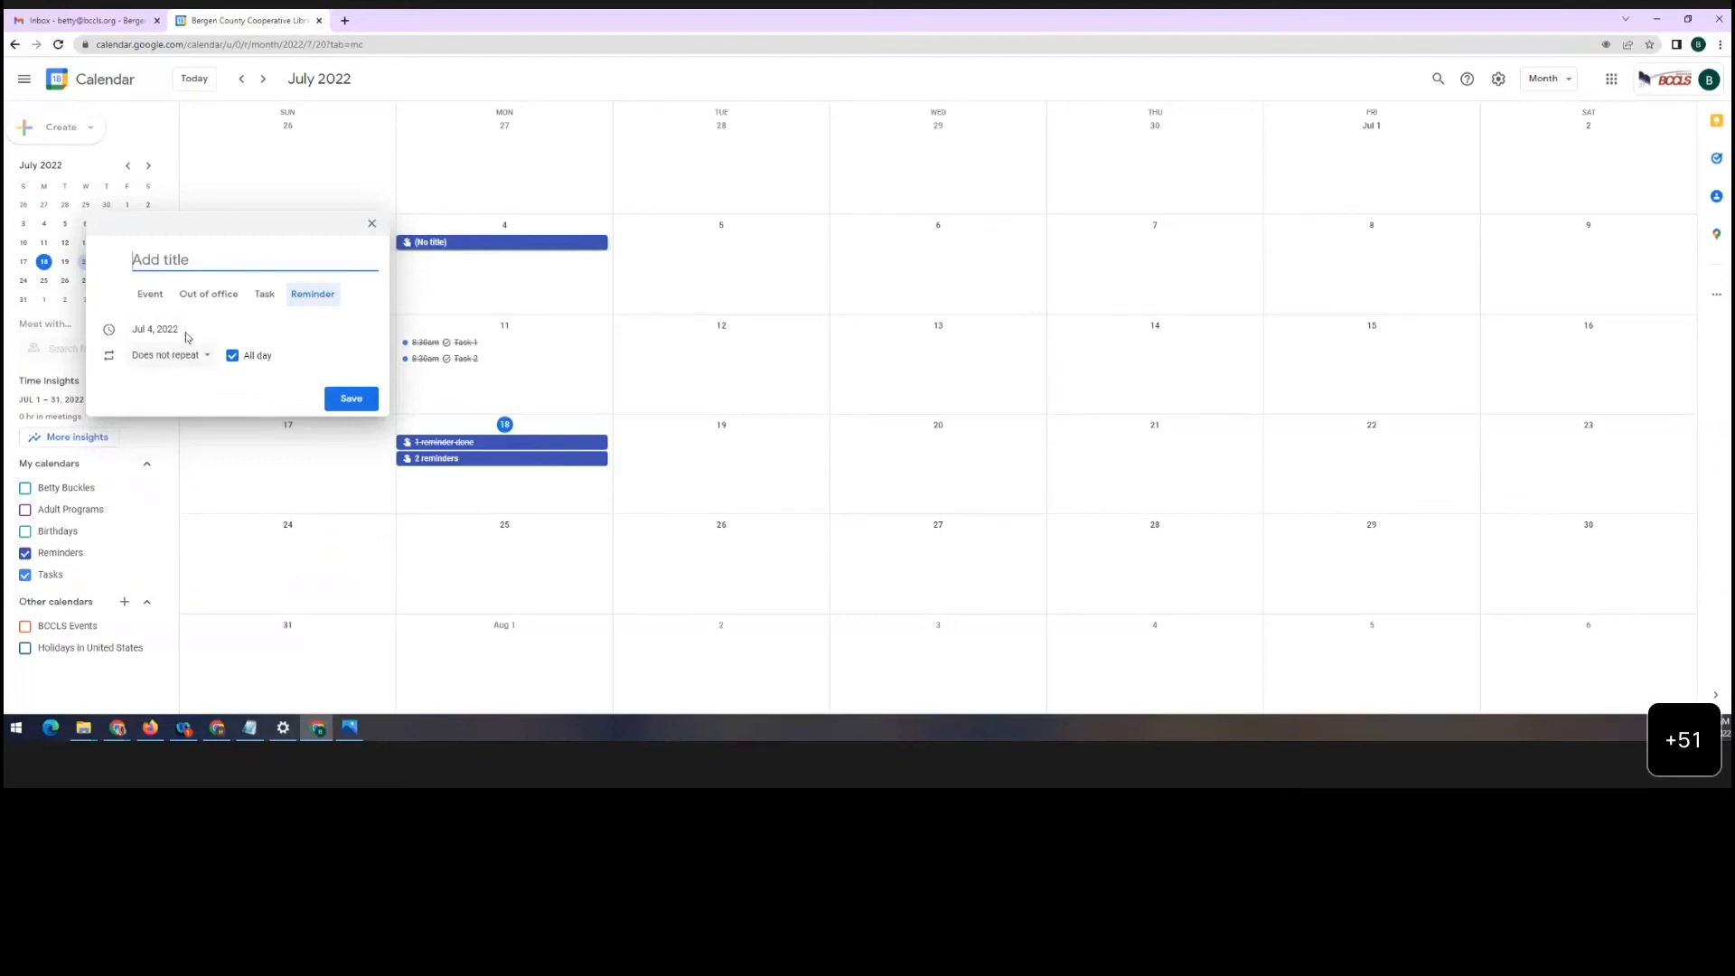
type("Reminder")
left_click(185, 360)
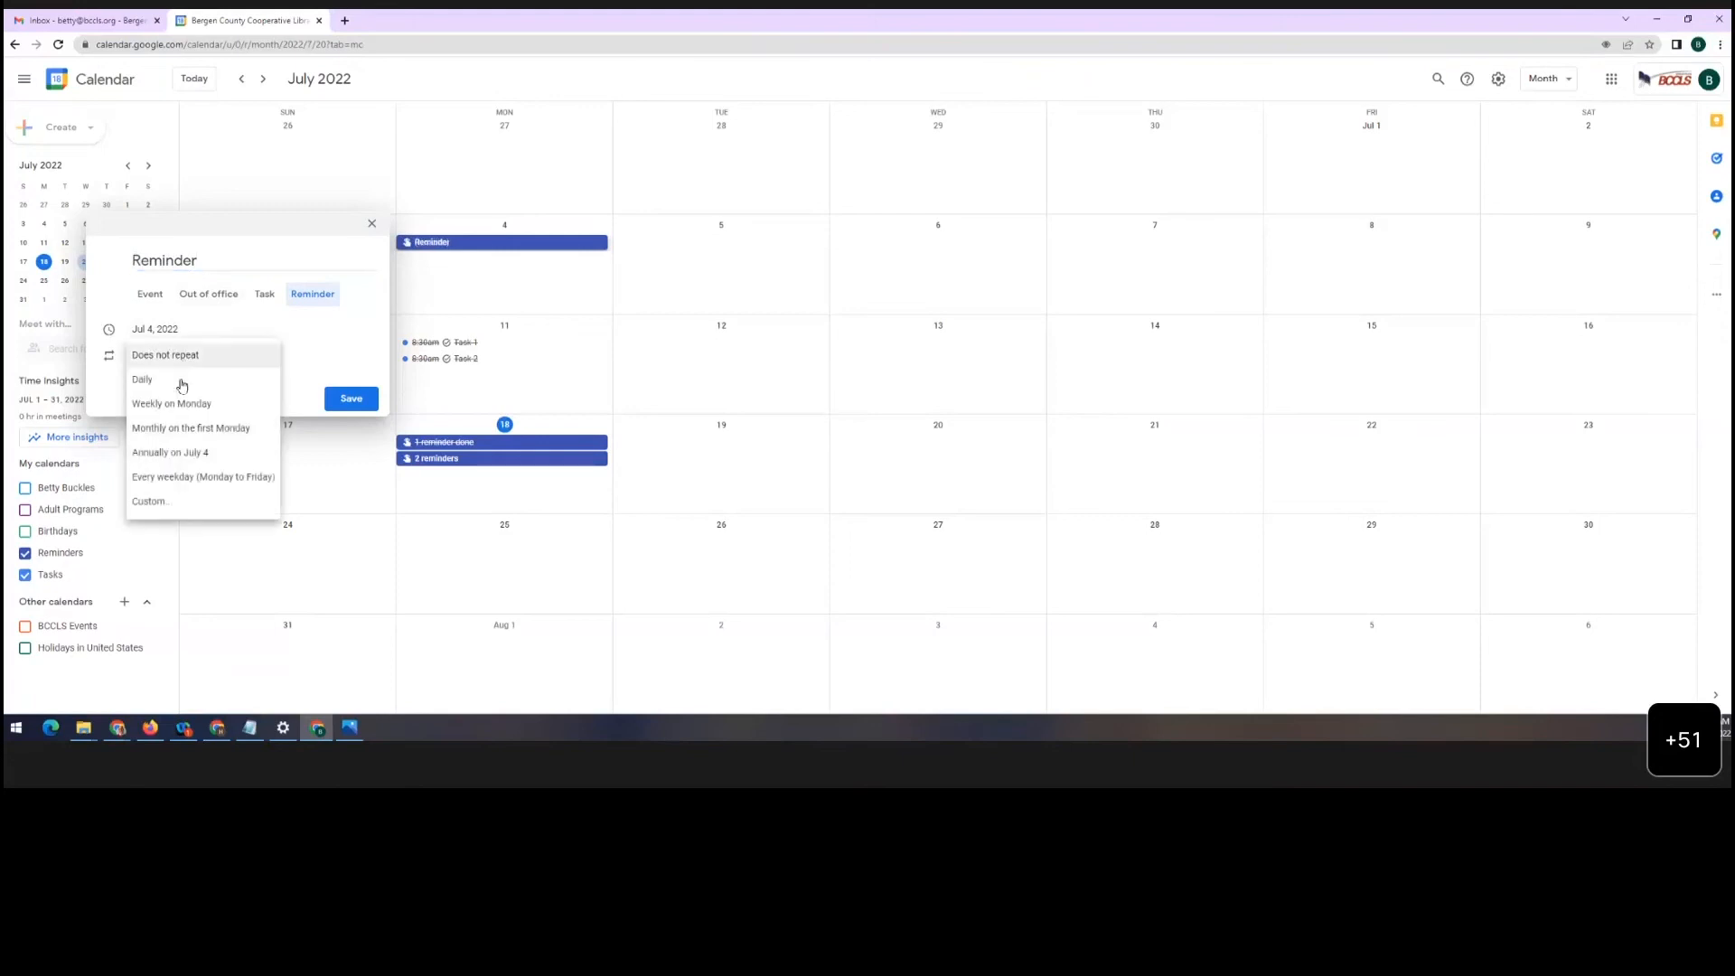
left_click(181, 381)
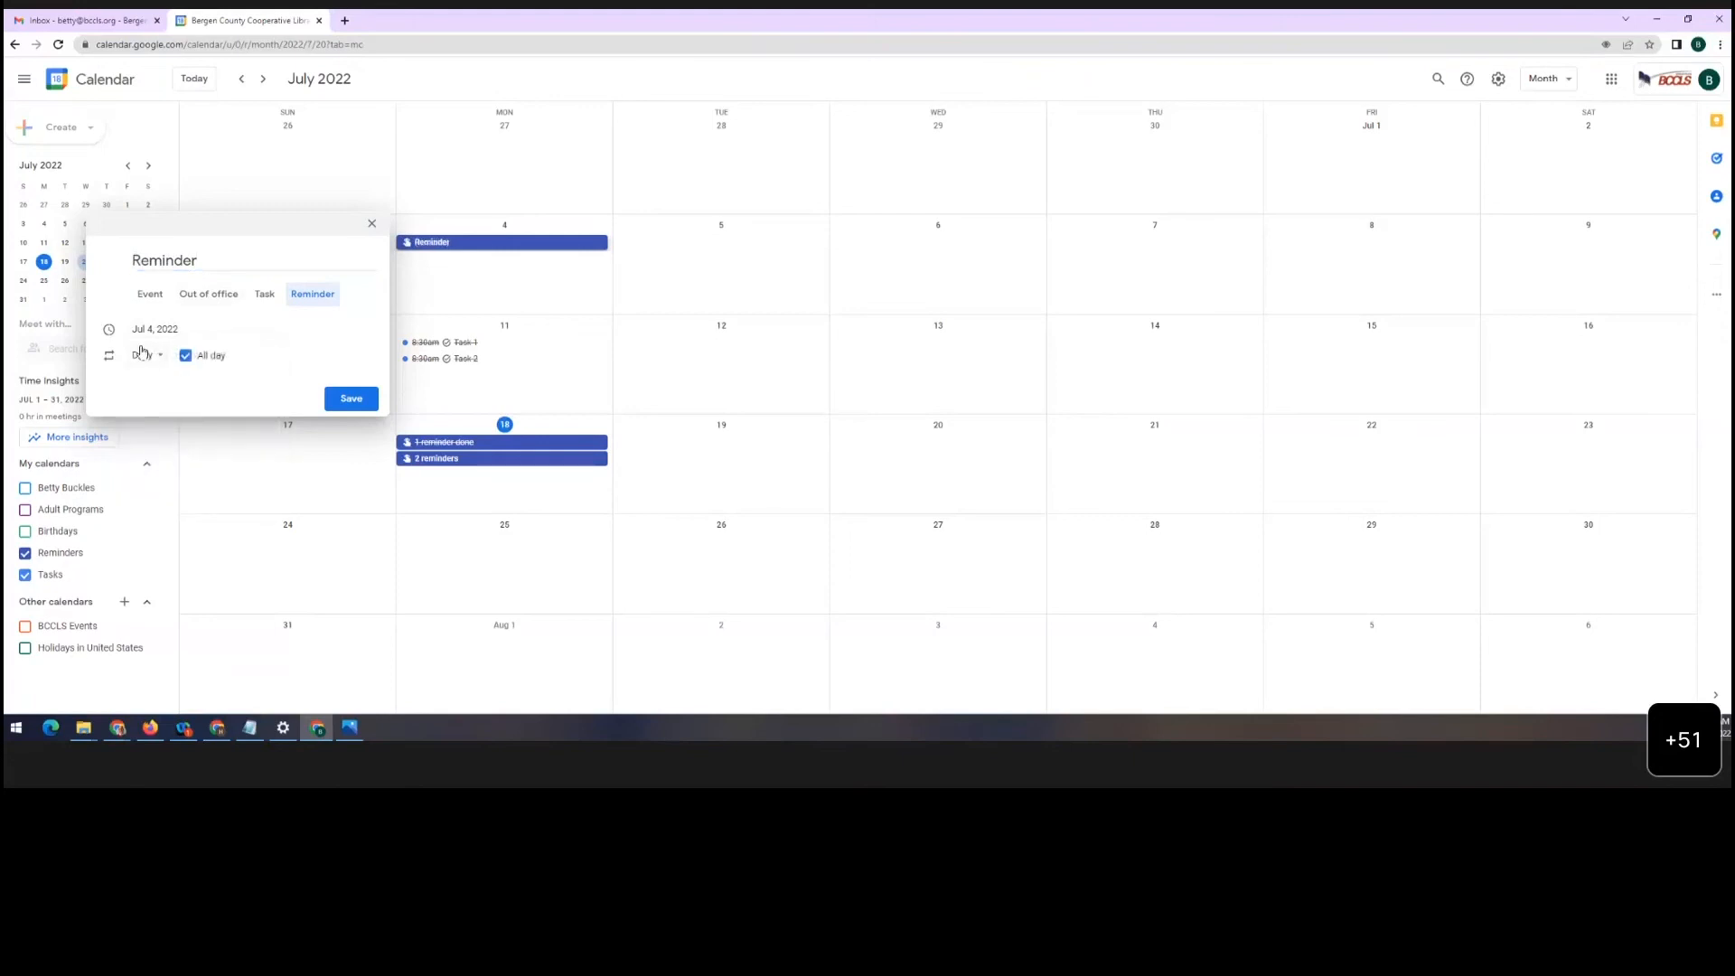
left_click(349, 398)
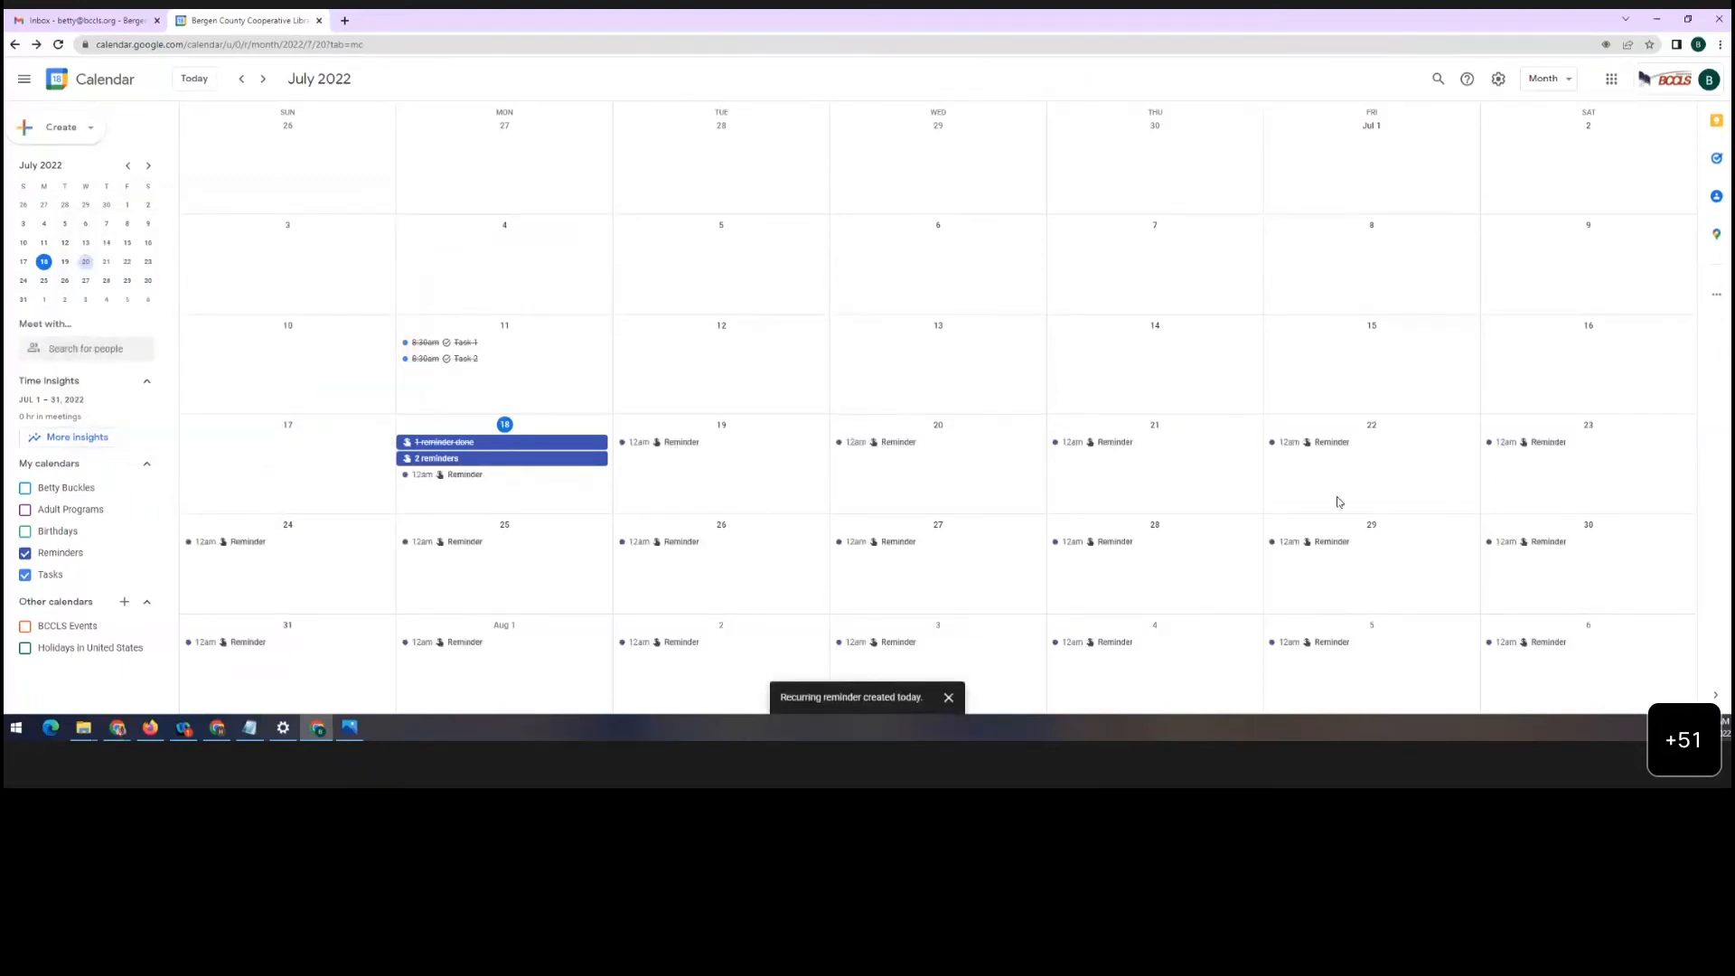
left_click(443, 476)
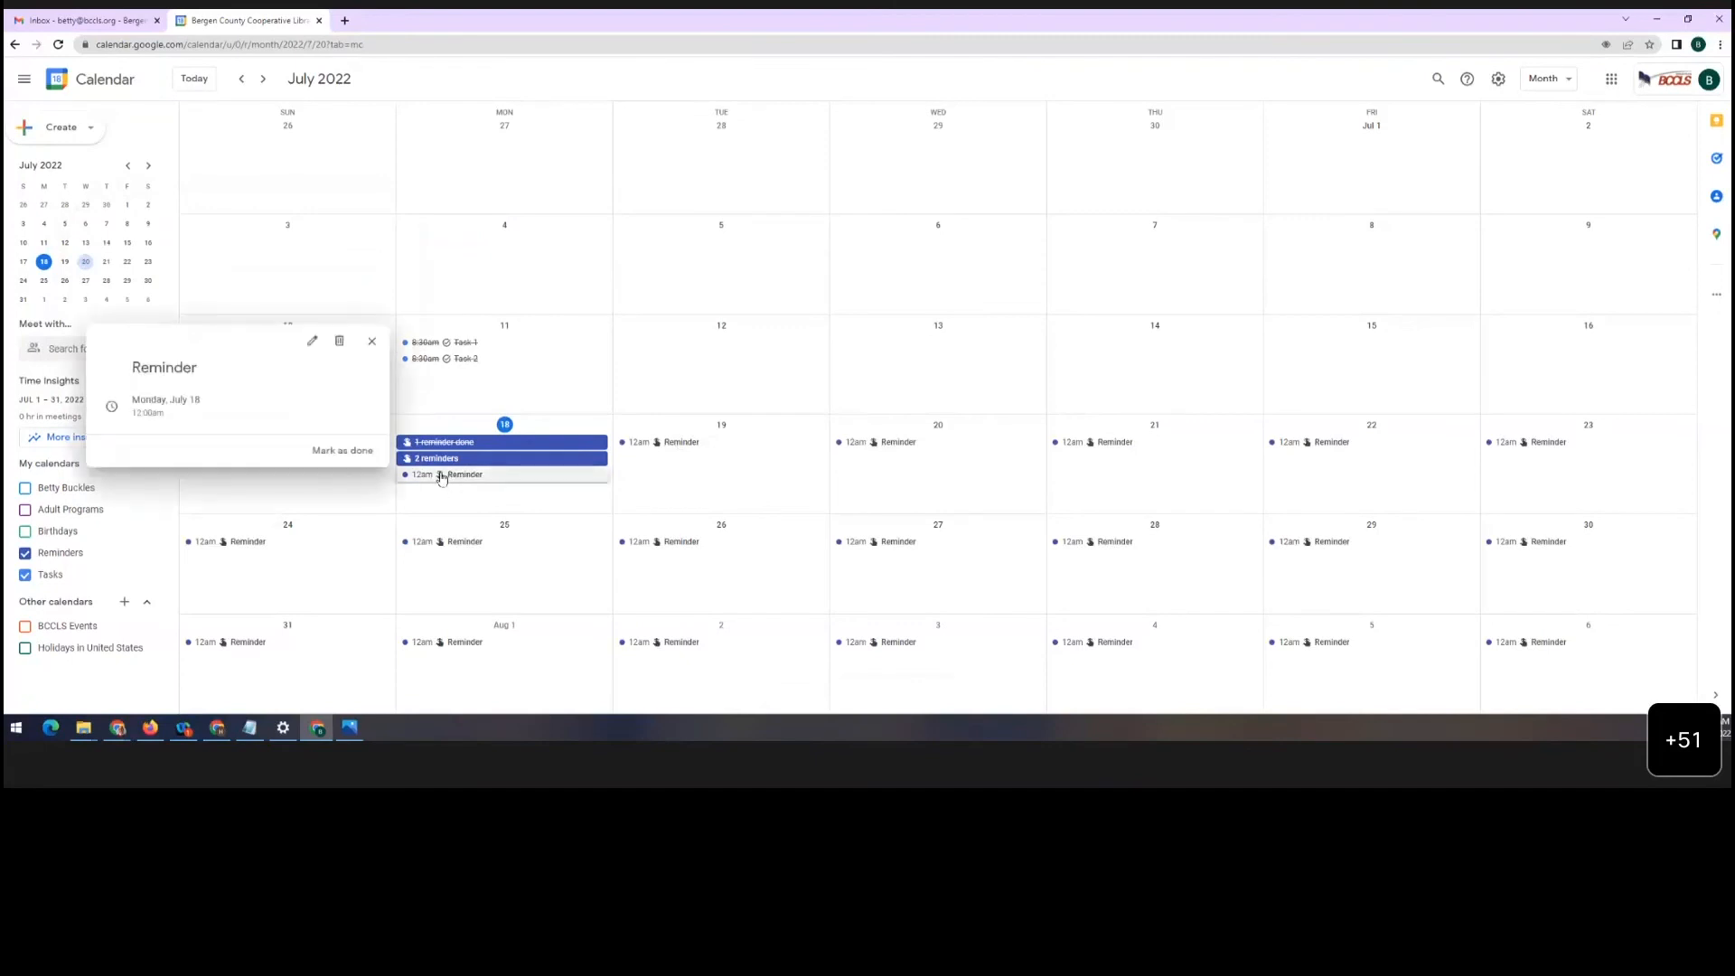
left_click(343, 451)
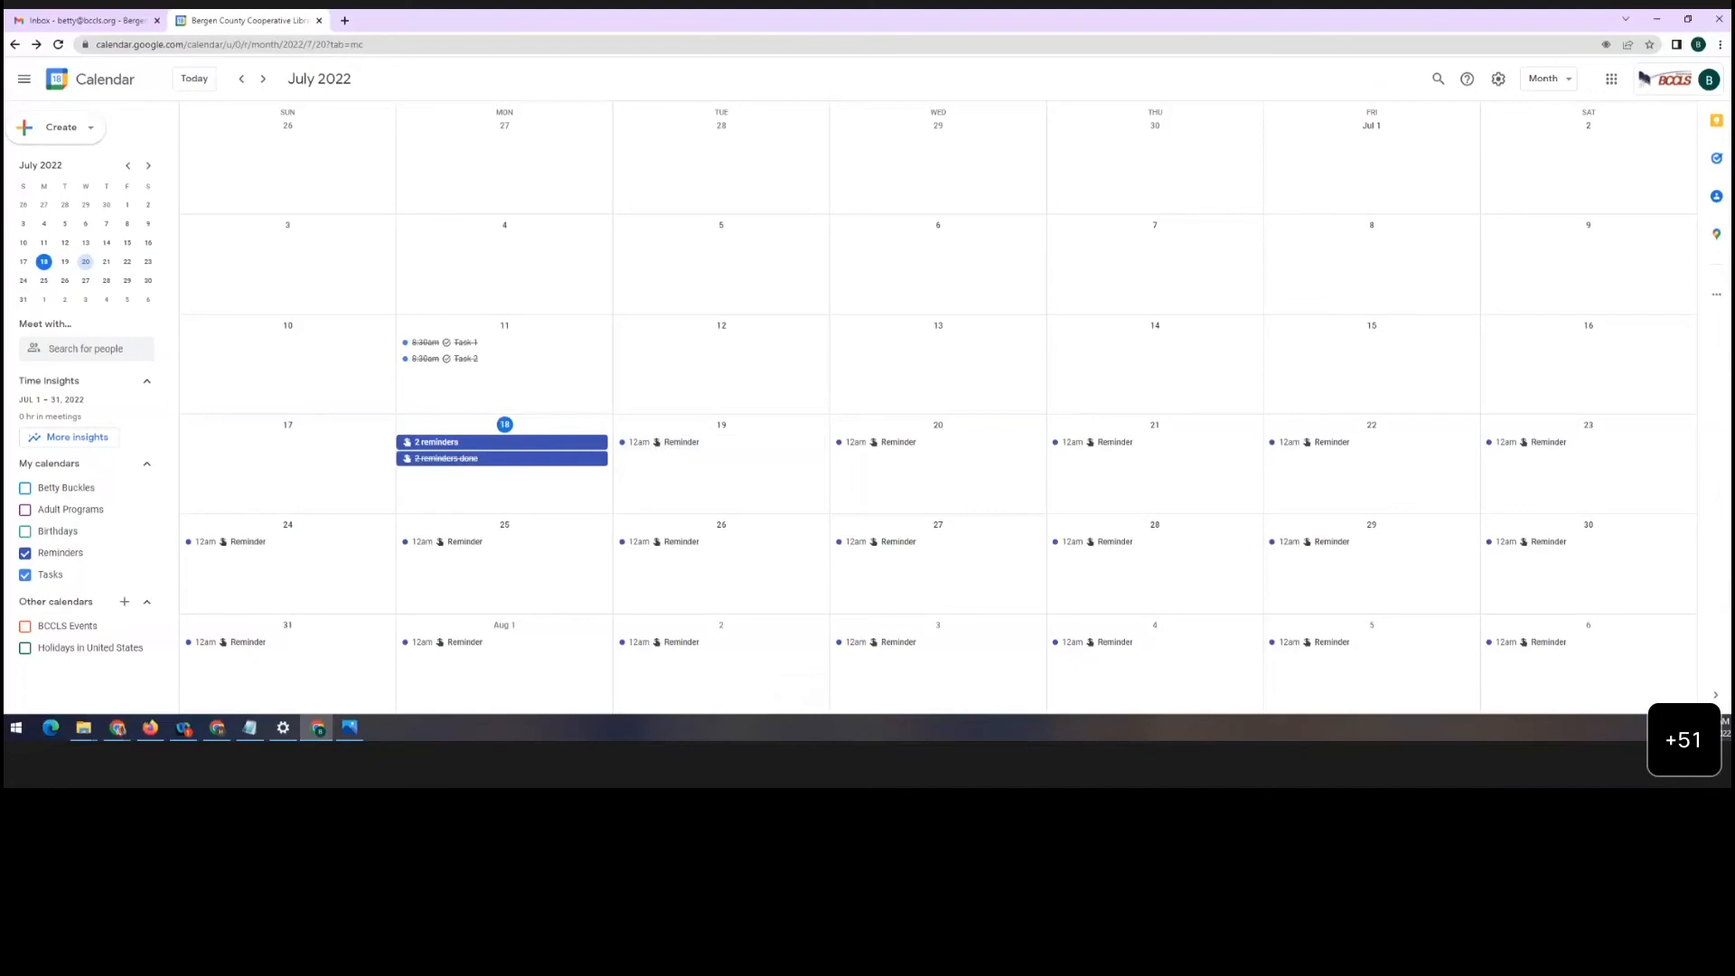
Start a new event titled "Event" and set its date to Monday, July 18
key("alt+Tab")
left_click(50, 128)
left_click(58, 166)
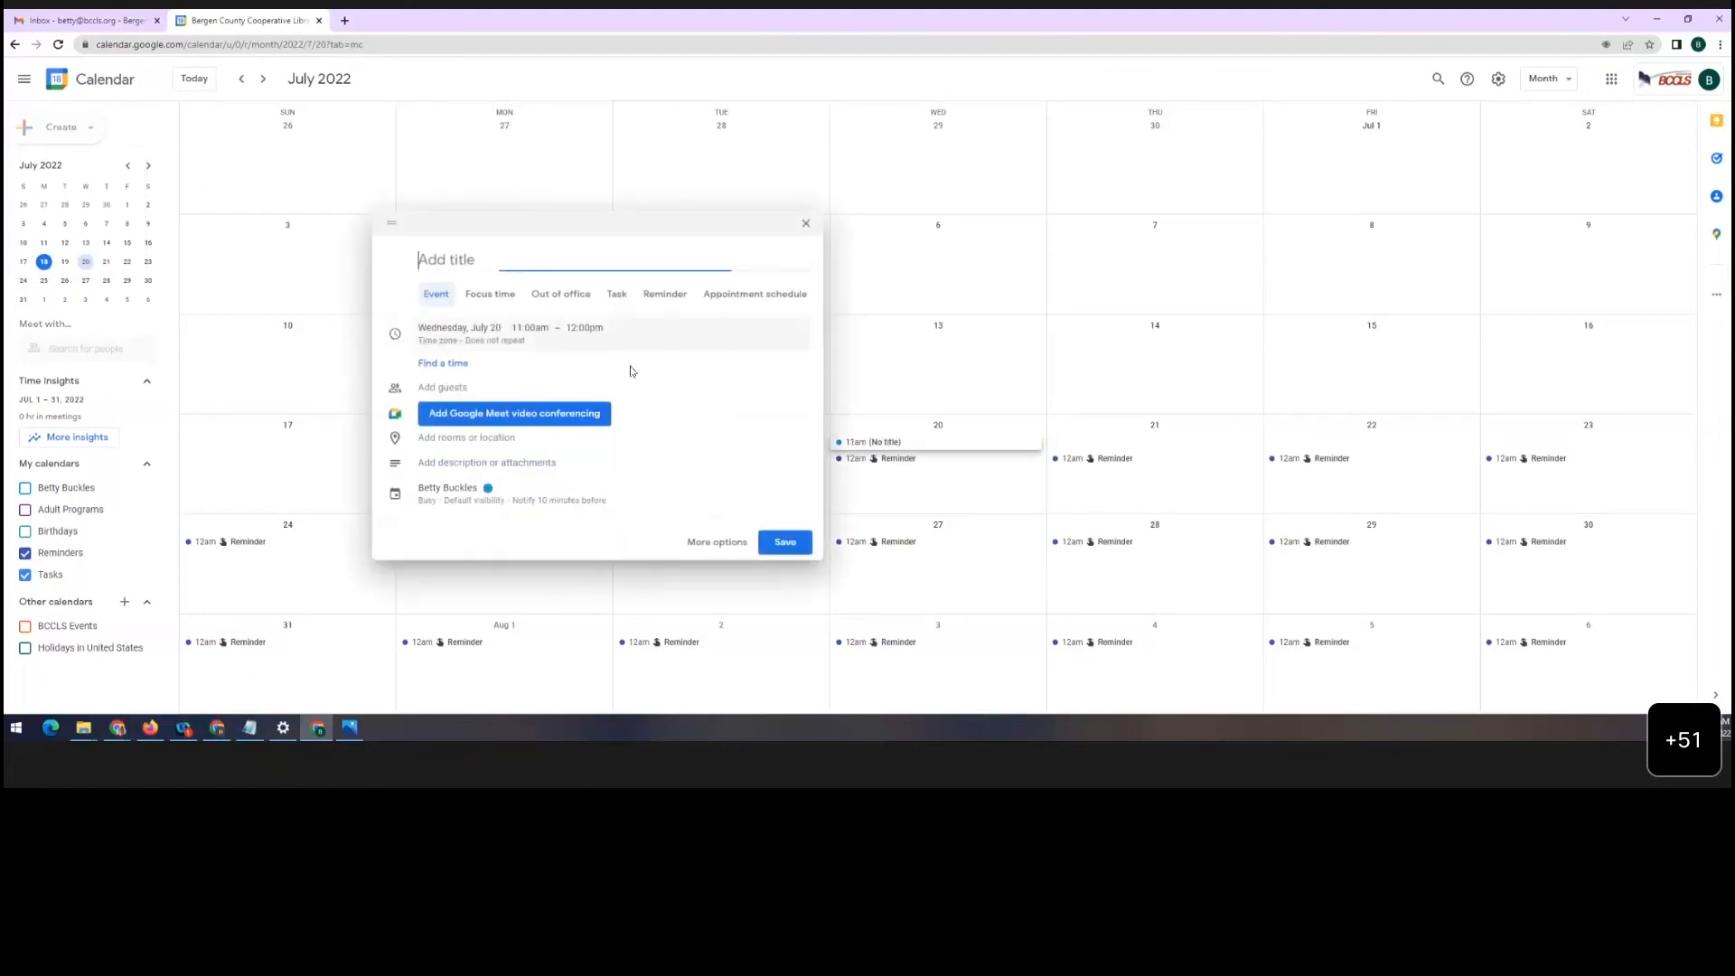
type("Event")
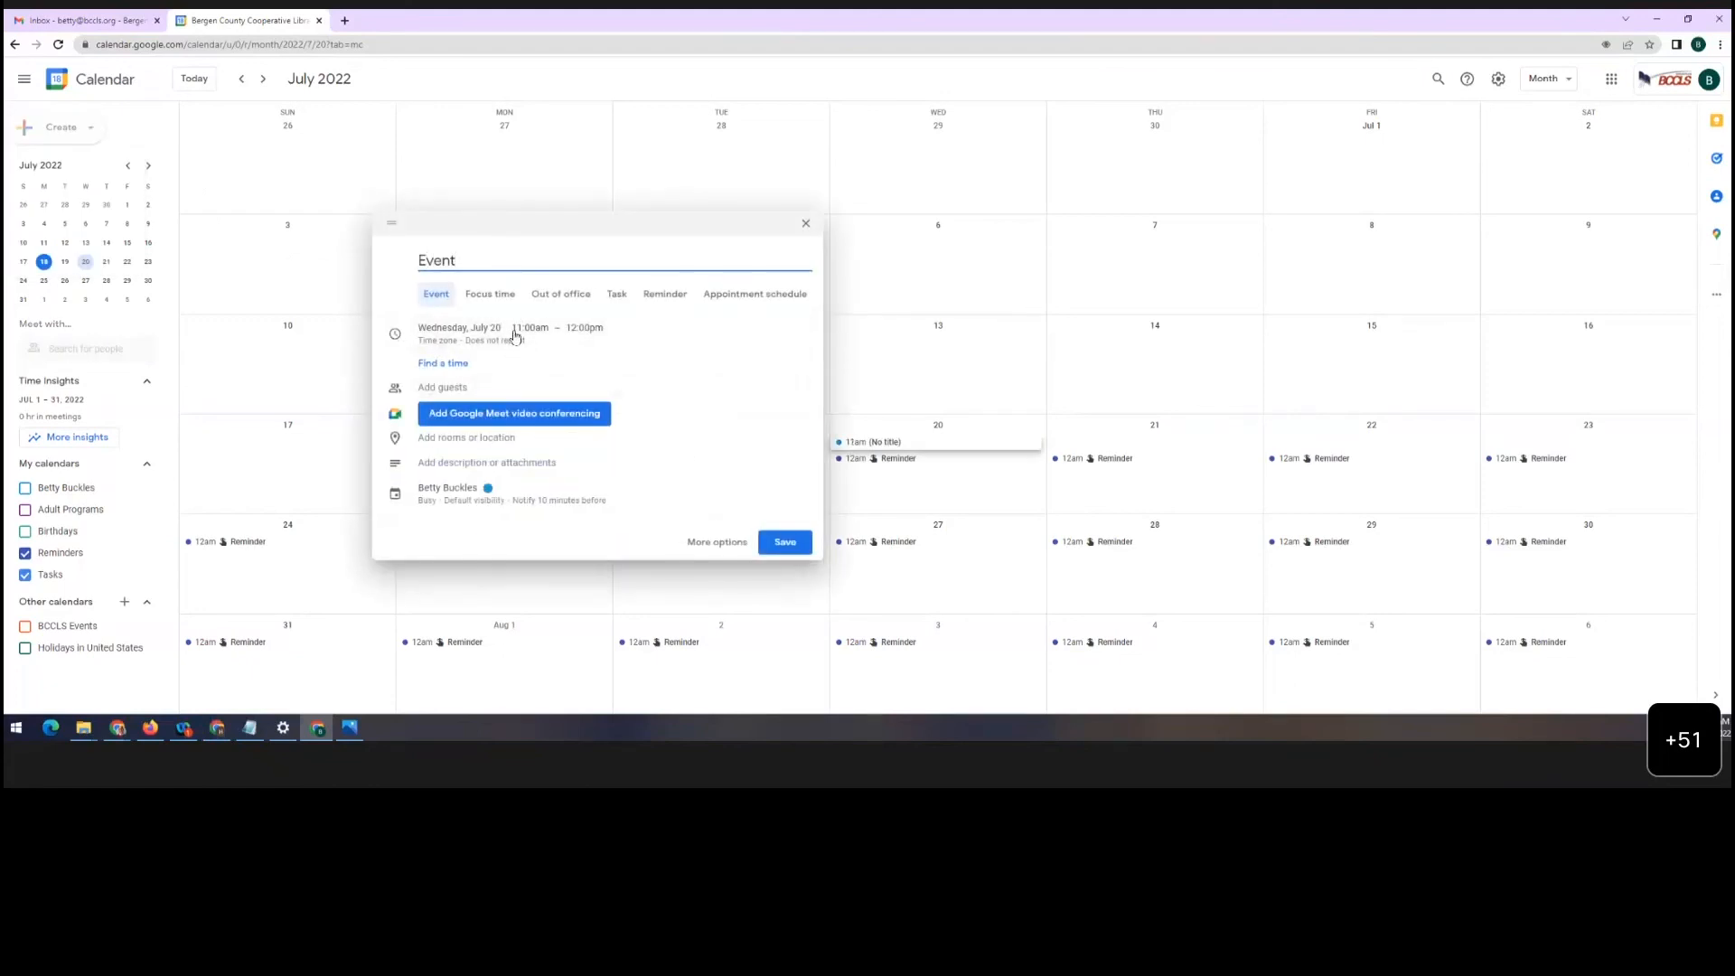
left_click(505, 345)
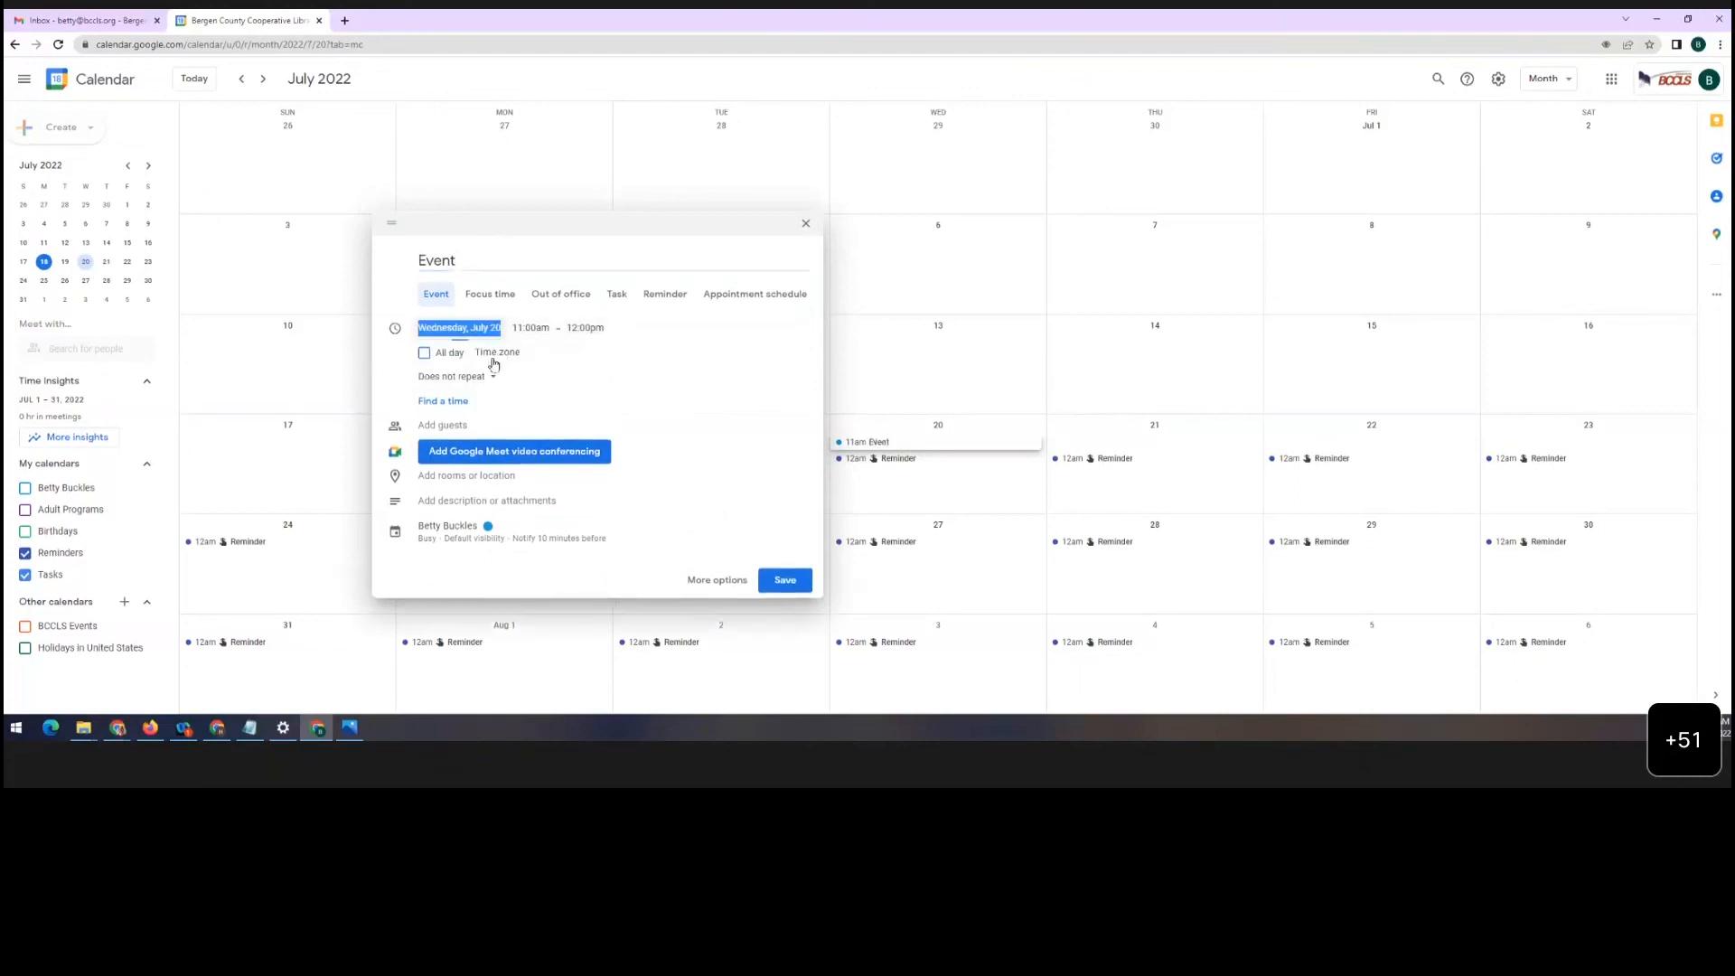
left_click(464, 379)
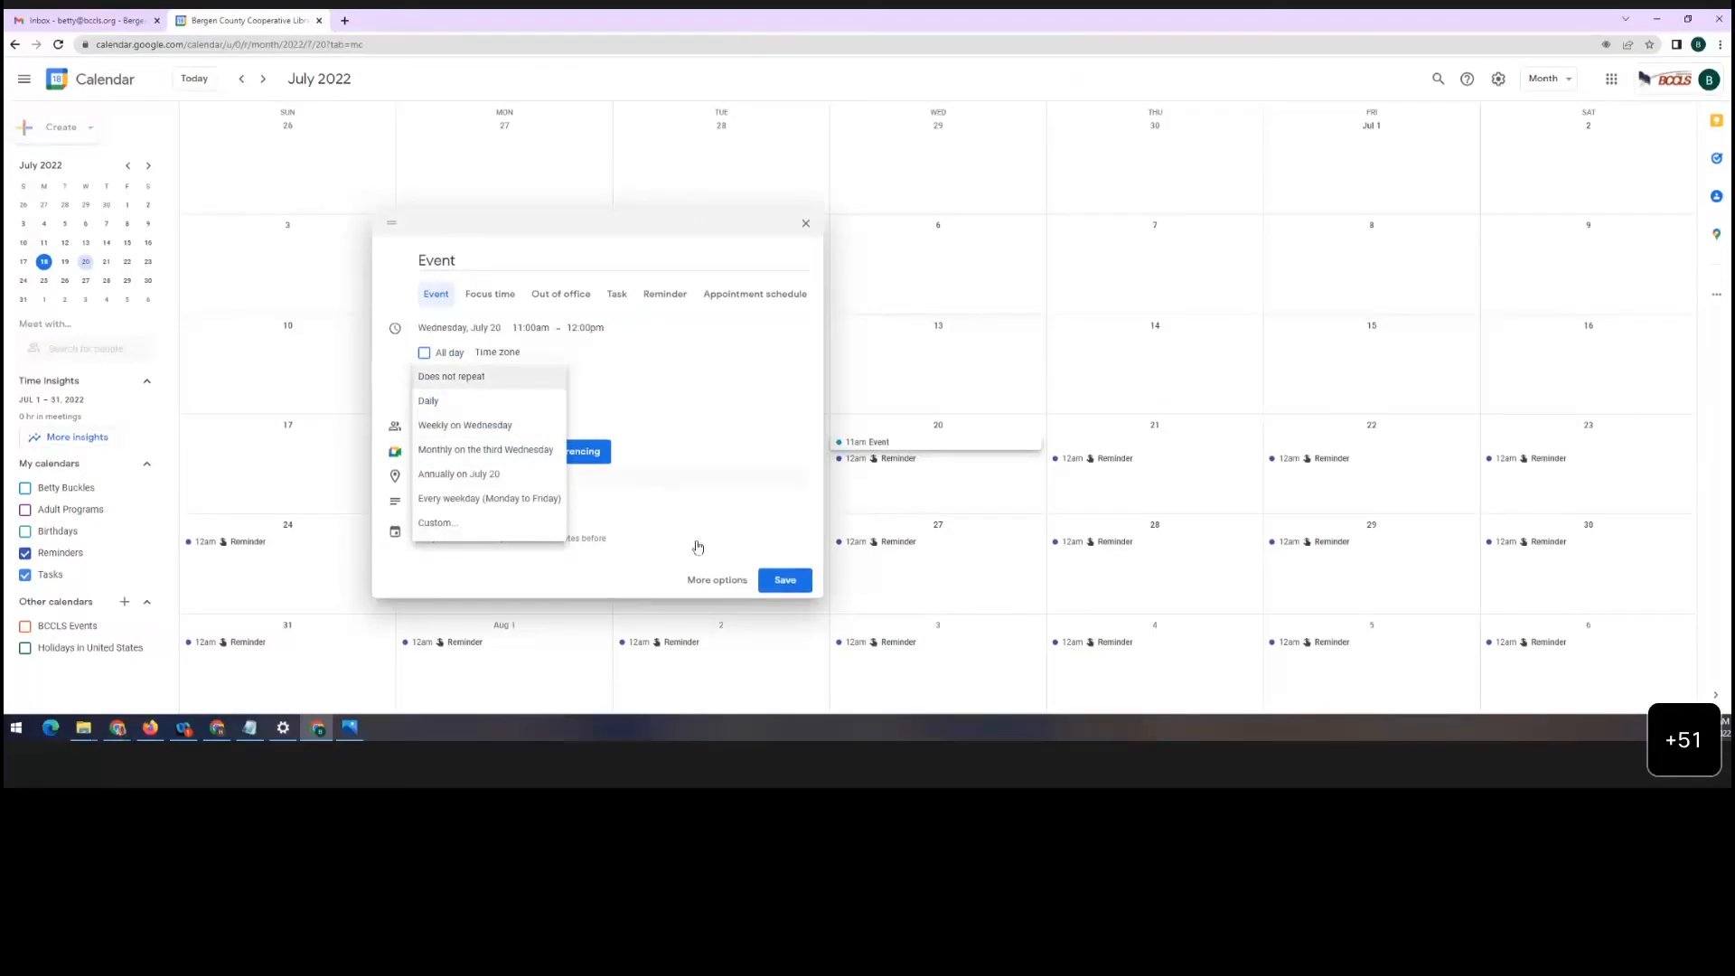
left_click(459, 328)
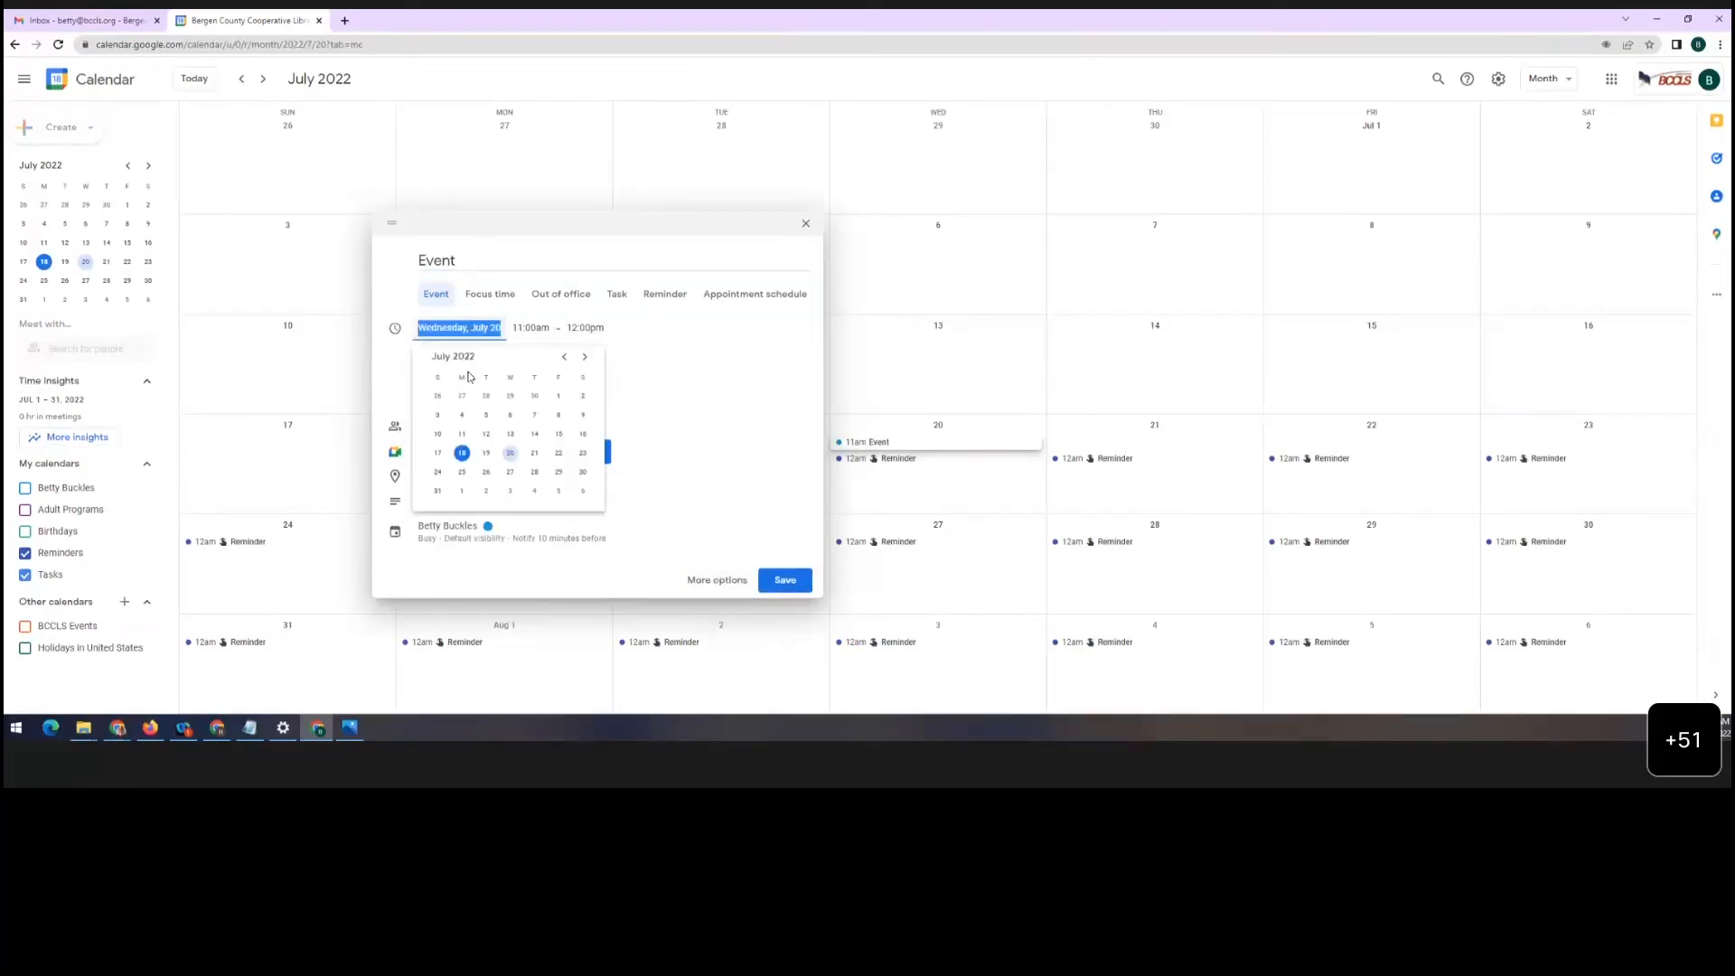
left_click(461, 456)
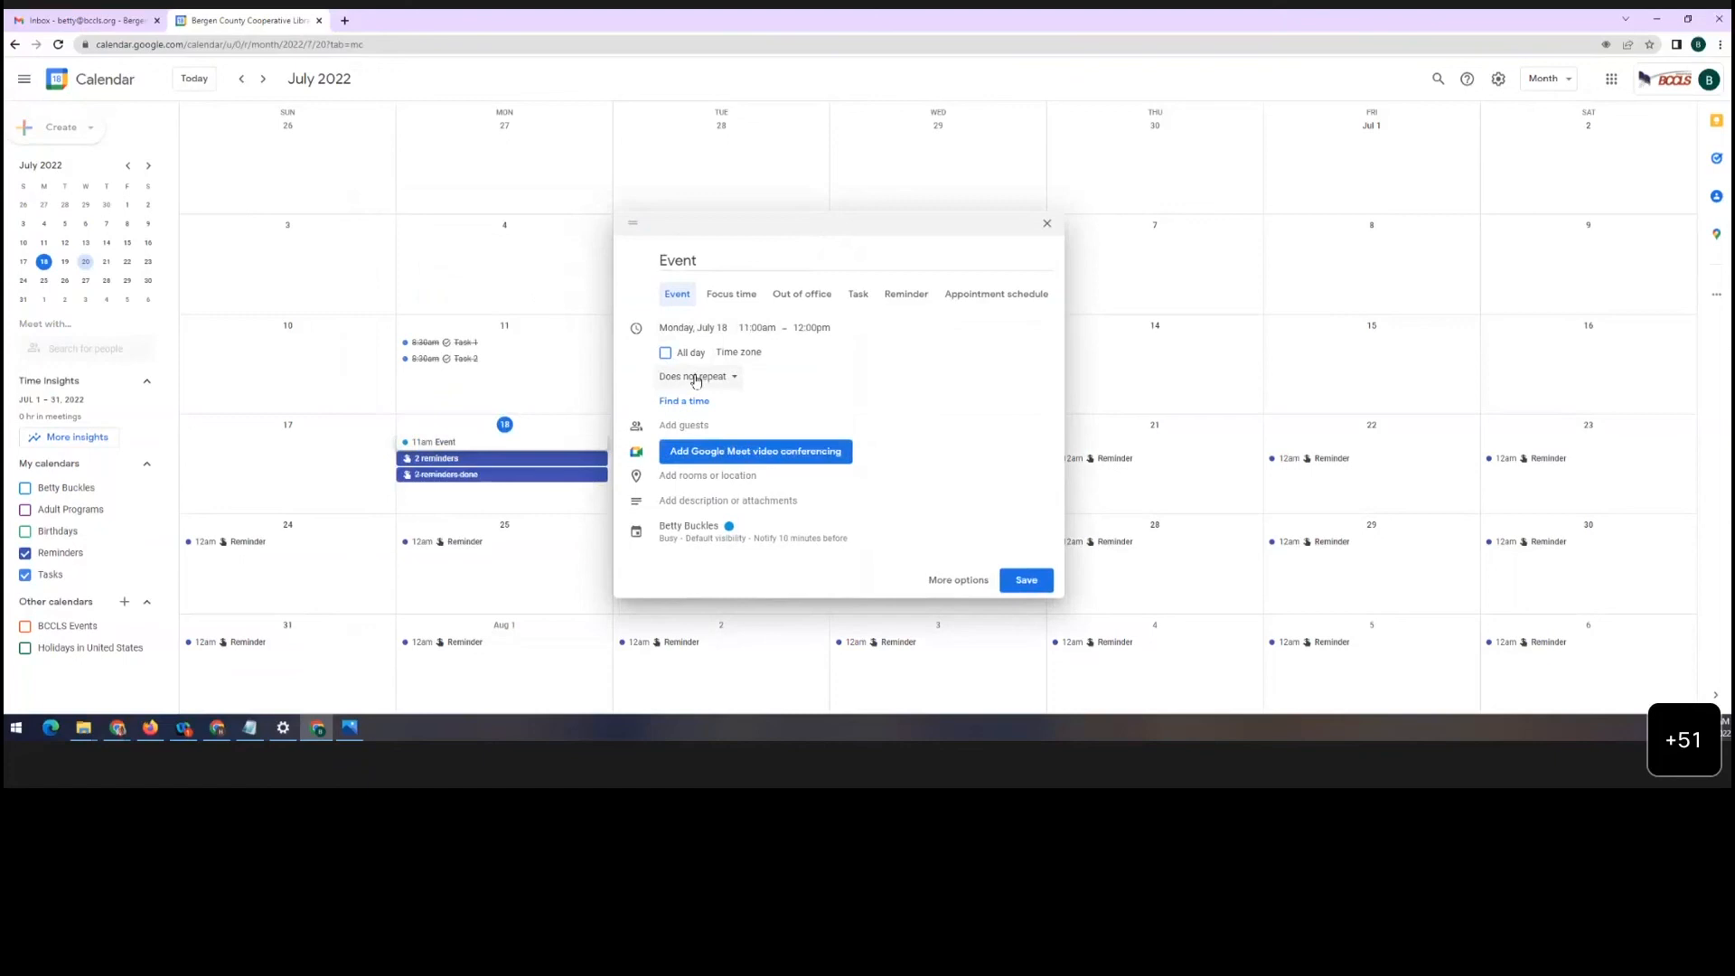
Make the event repeat monthly on the third Monday, retitle it "REPEATING EVENT" and save it
left_click(696, 378)
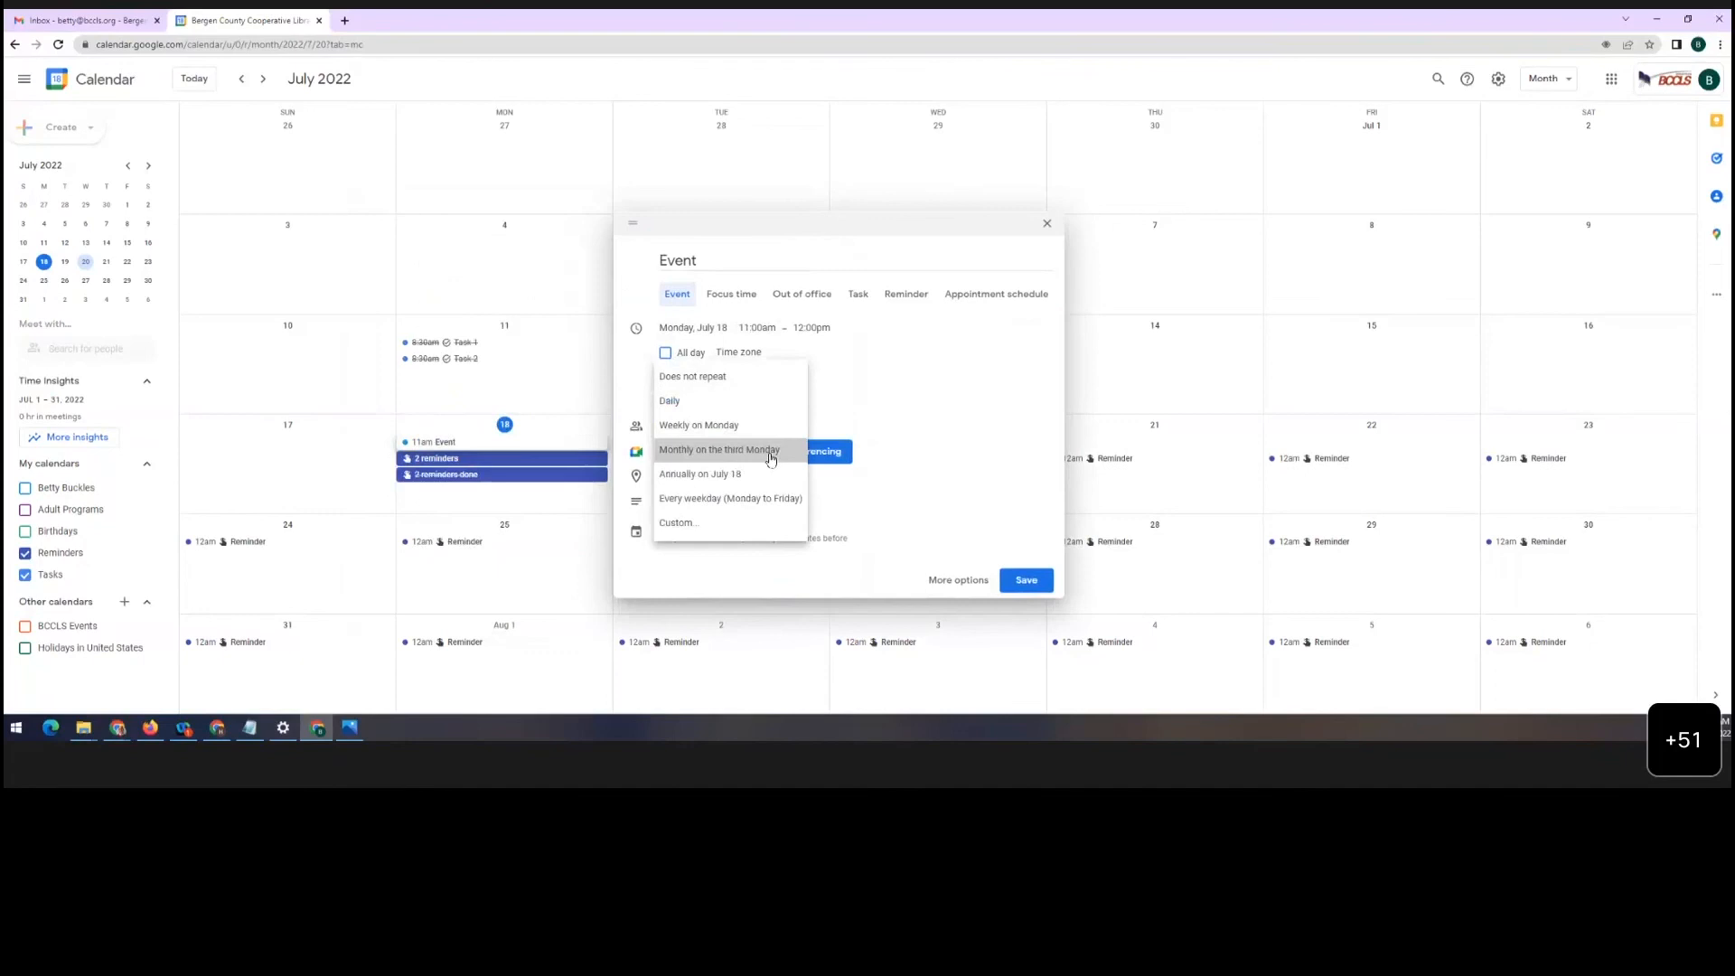
left_click(771, 450)
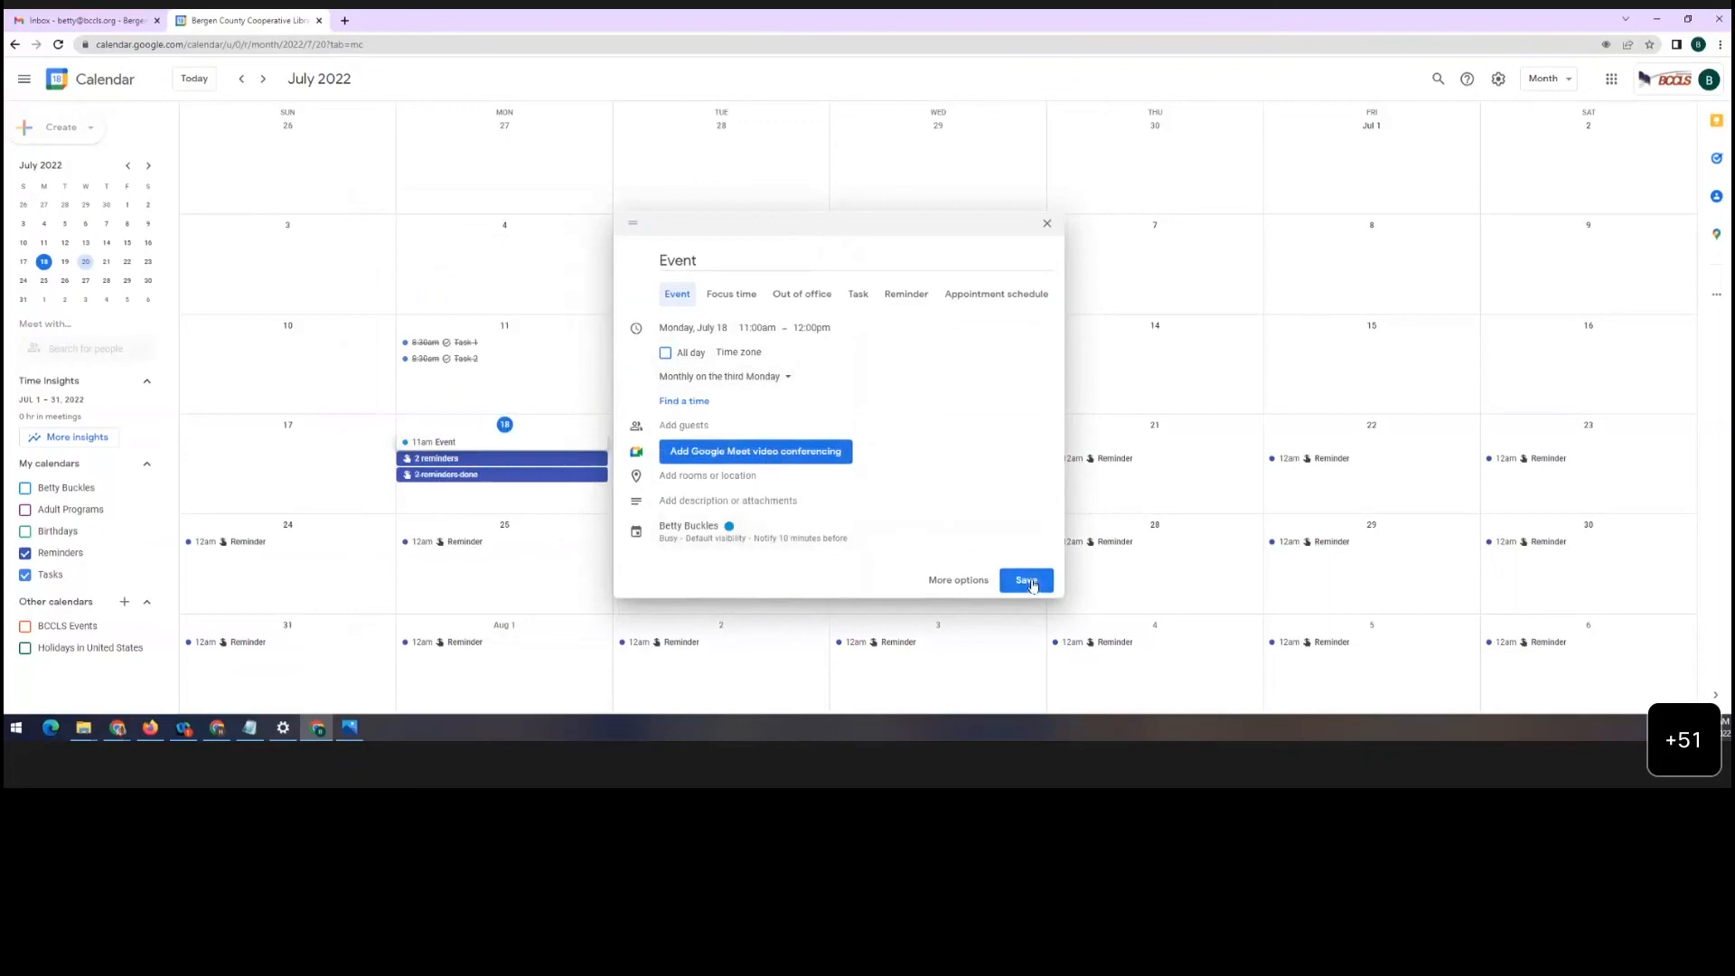
double_click(752, 261)
type("REPE")
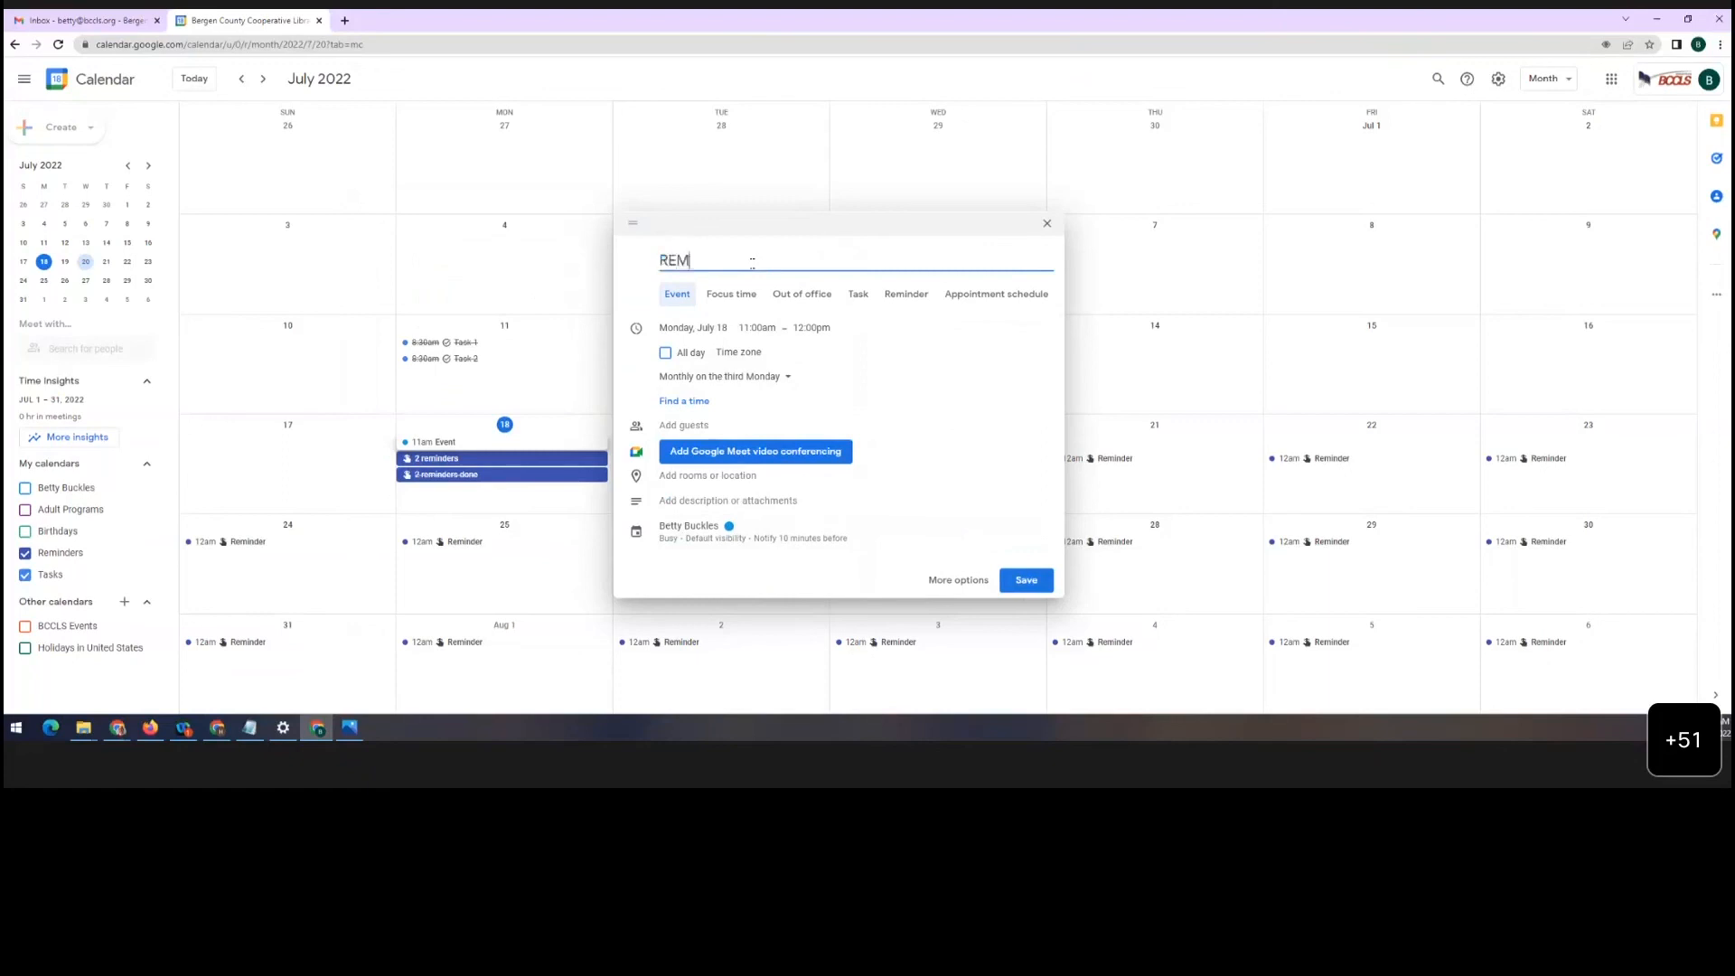
type("ATING EVENT")
left_click(1019, 585)
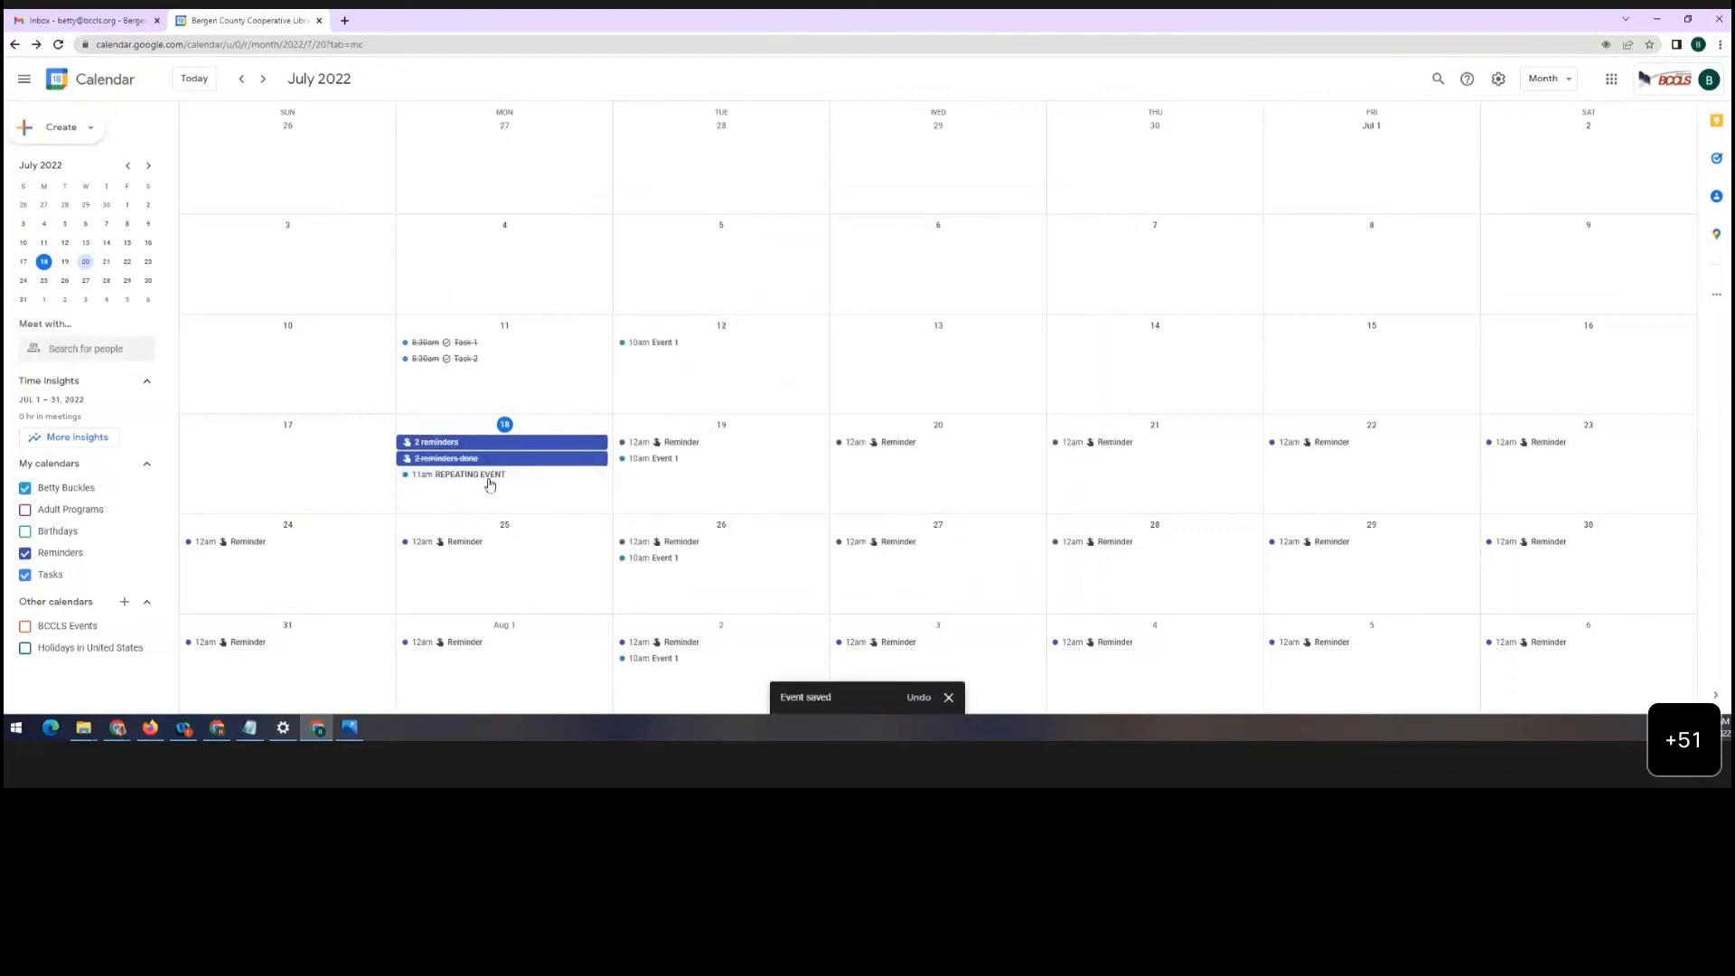
left_click(263, 79)
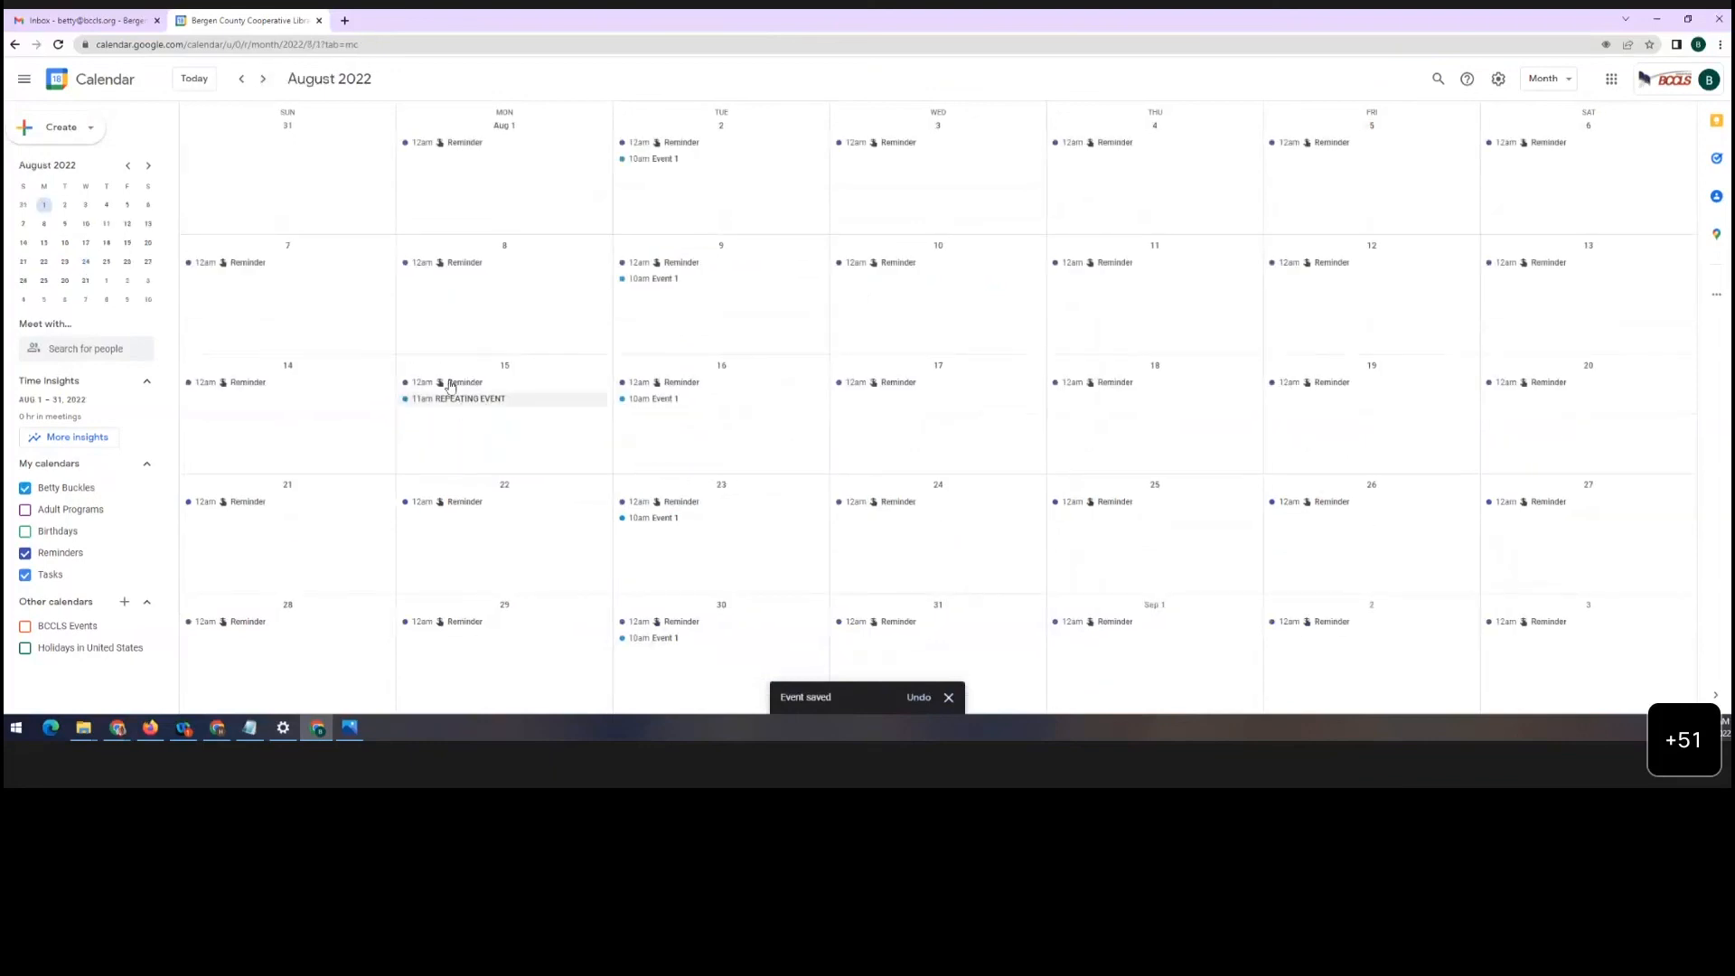
left_click(241, 78)
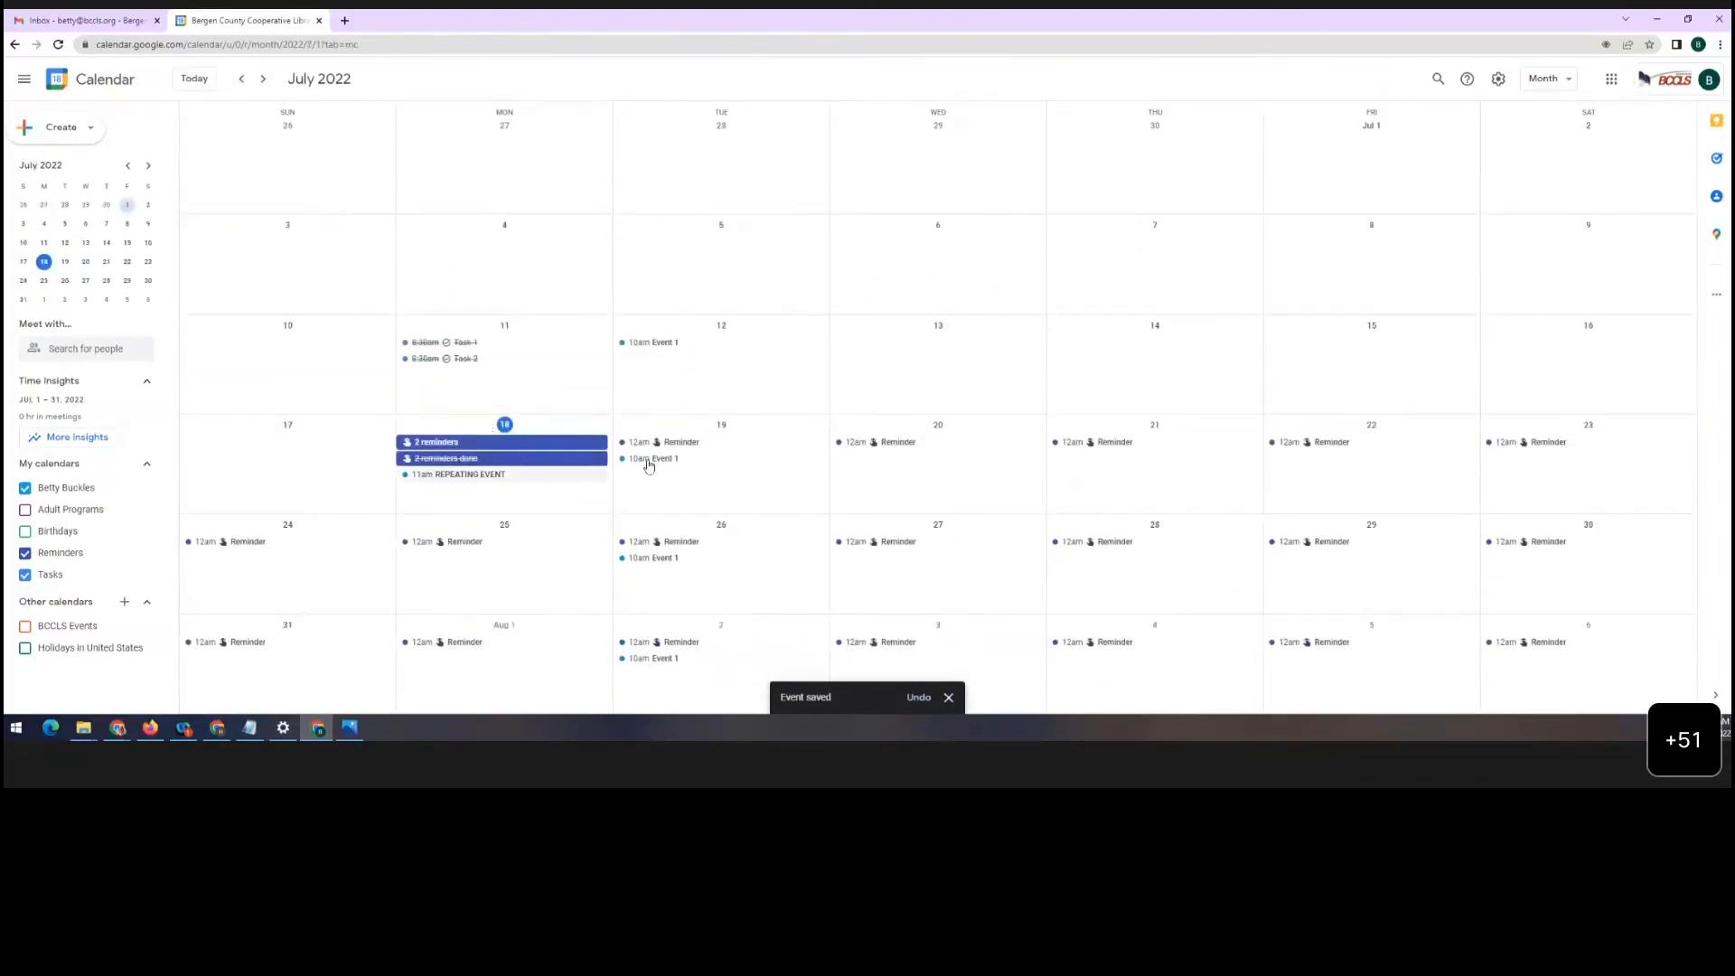
Delete the July 19 recurring reminder together with all following reminders
left_click(666, 442)
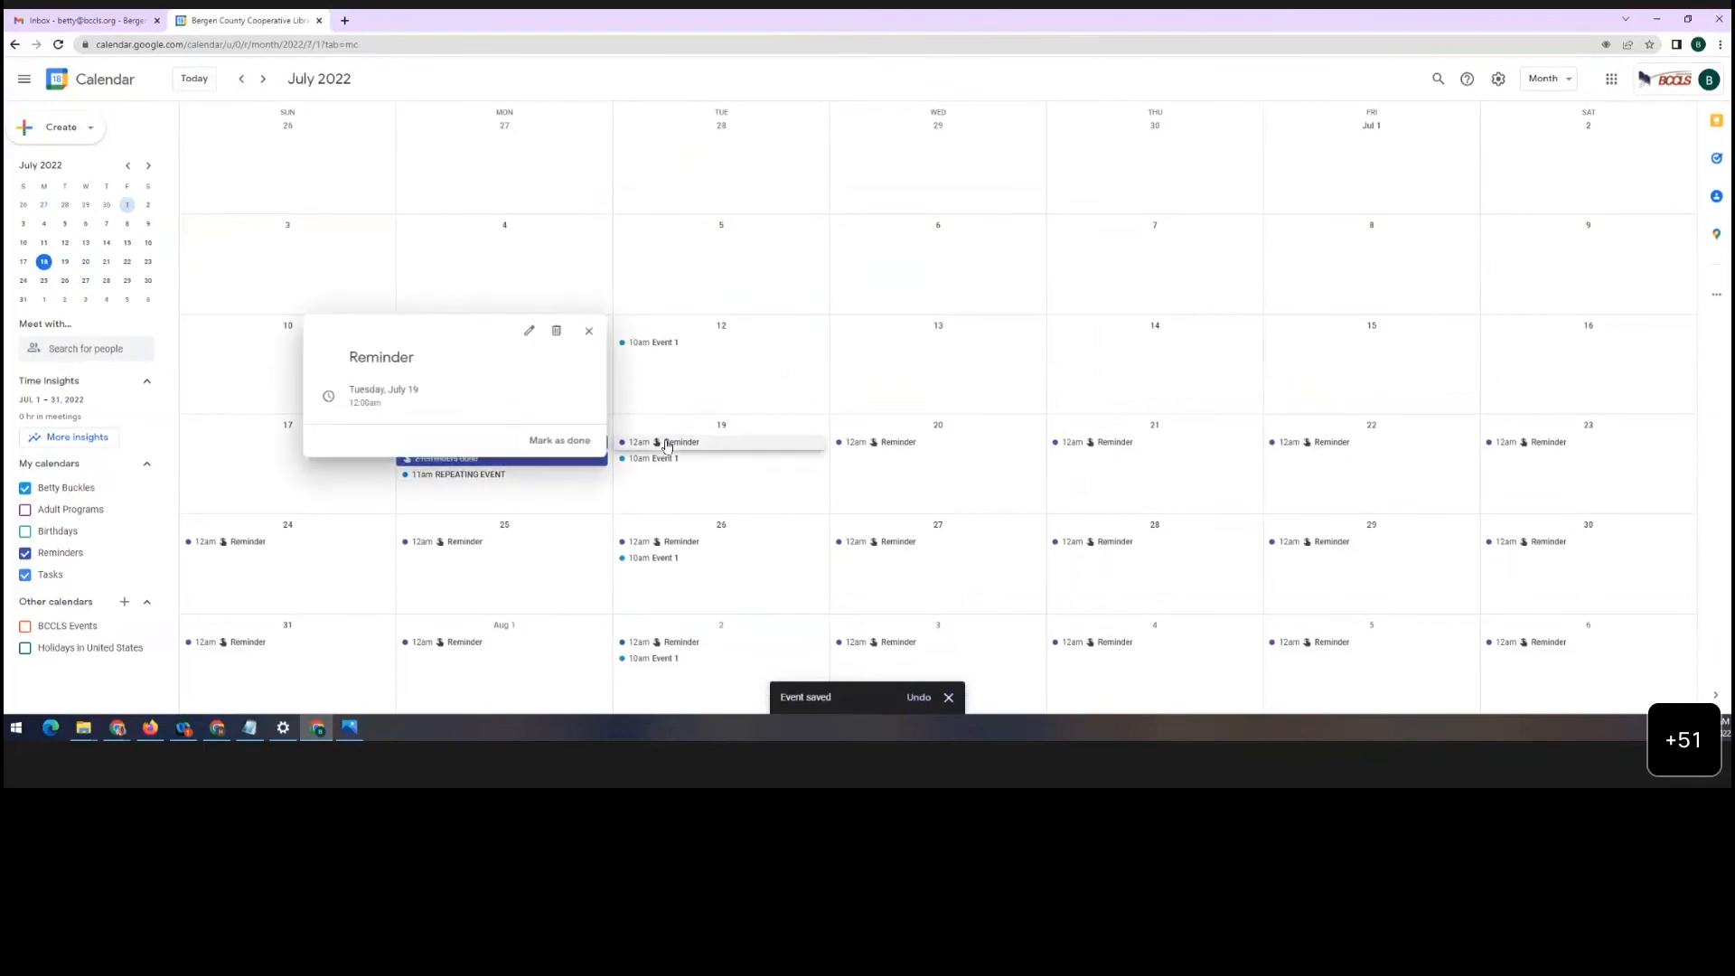
left_click(556, 331)
left_click(816, 391)
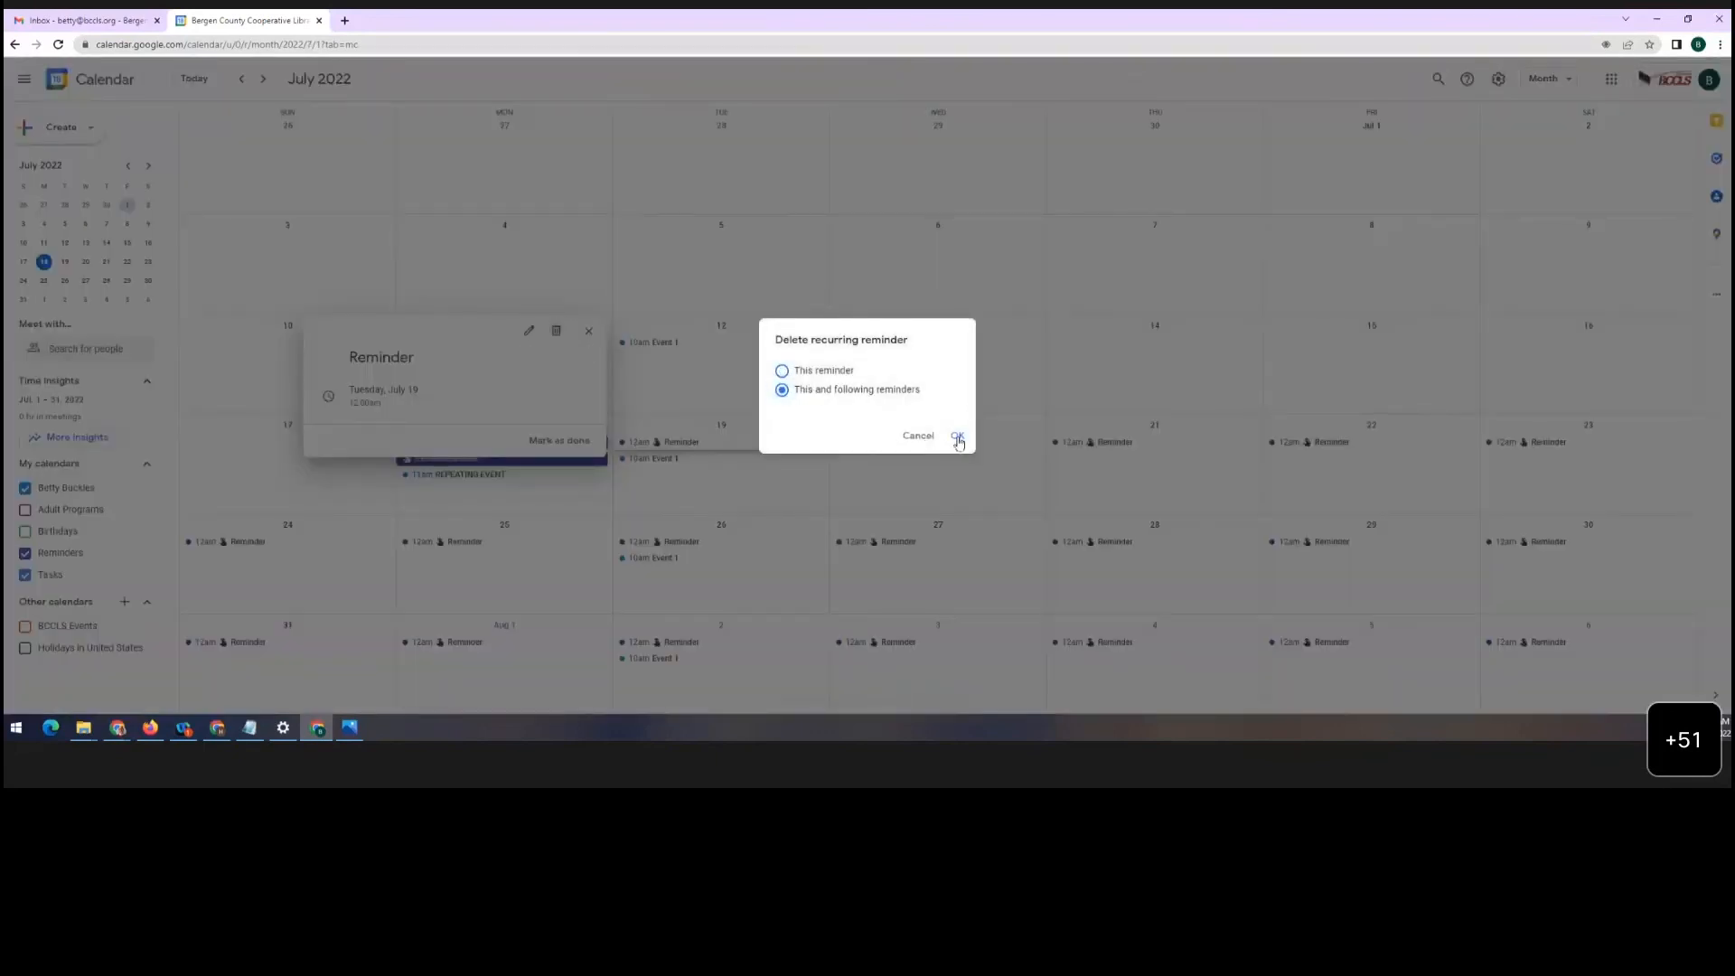
left_click(957, 435)
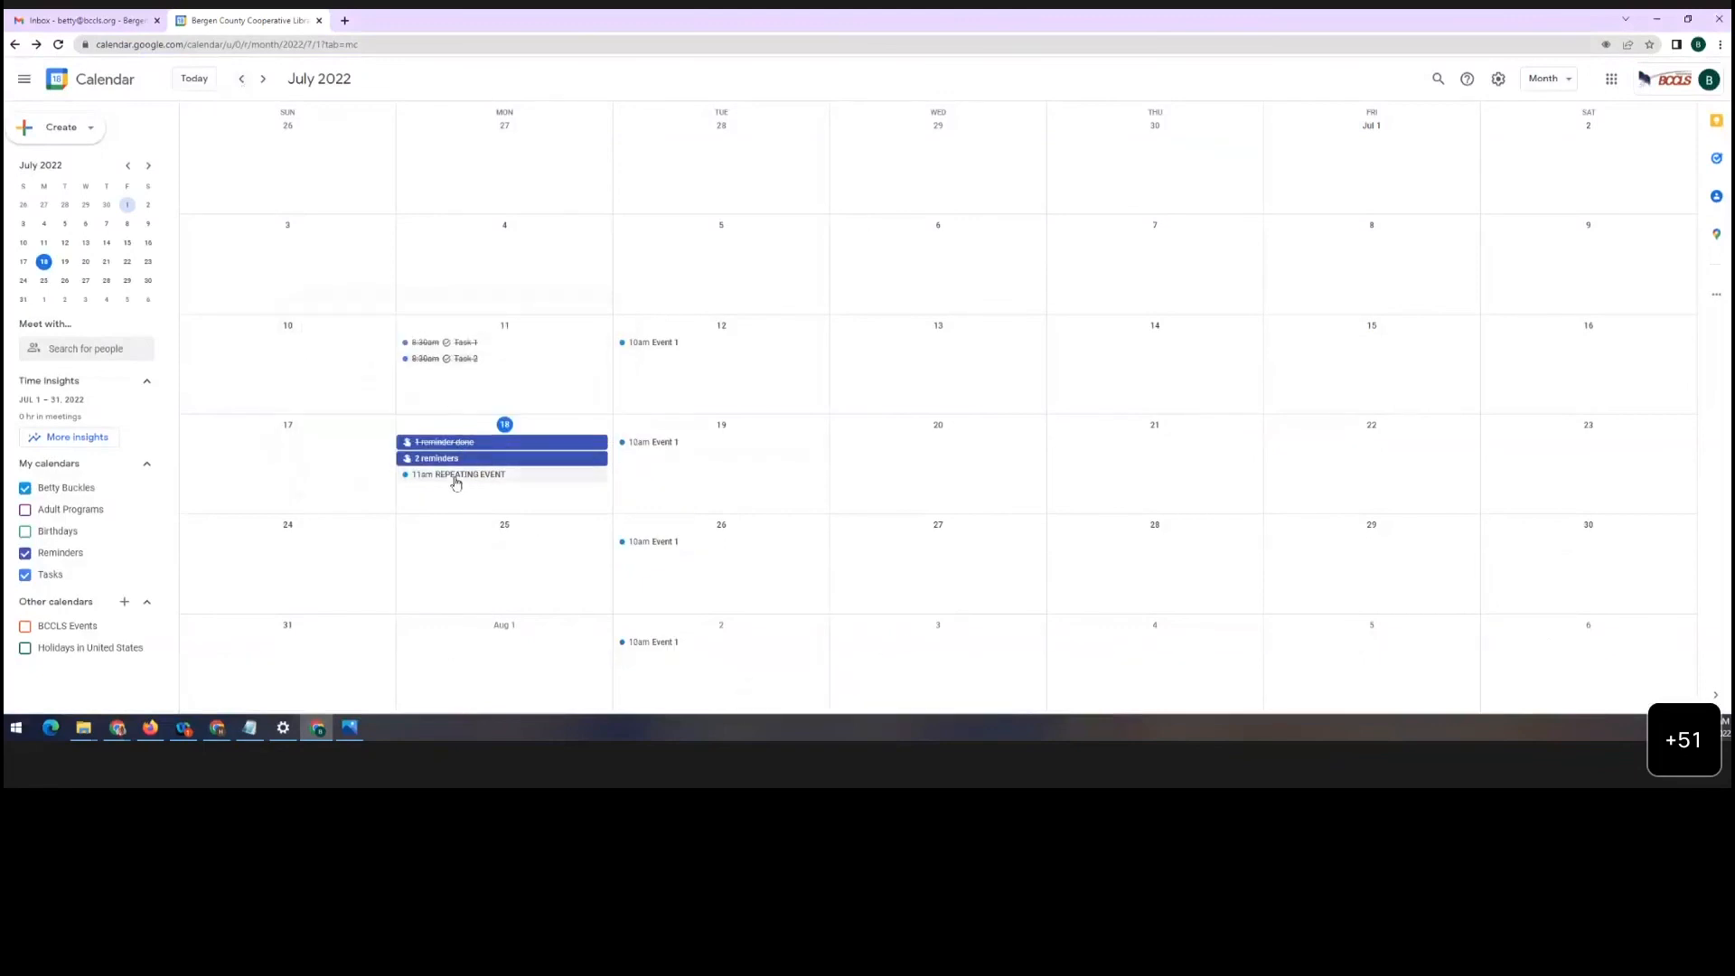
Move only the August 15 occurrence of REPEATING EVENT to August 8, 2022, leaving the rest of the series alone
left_click(265, 88)
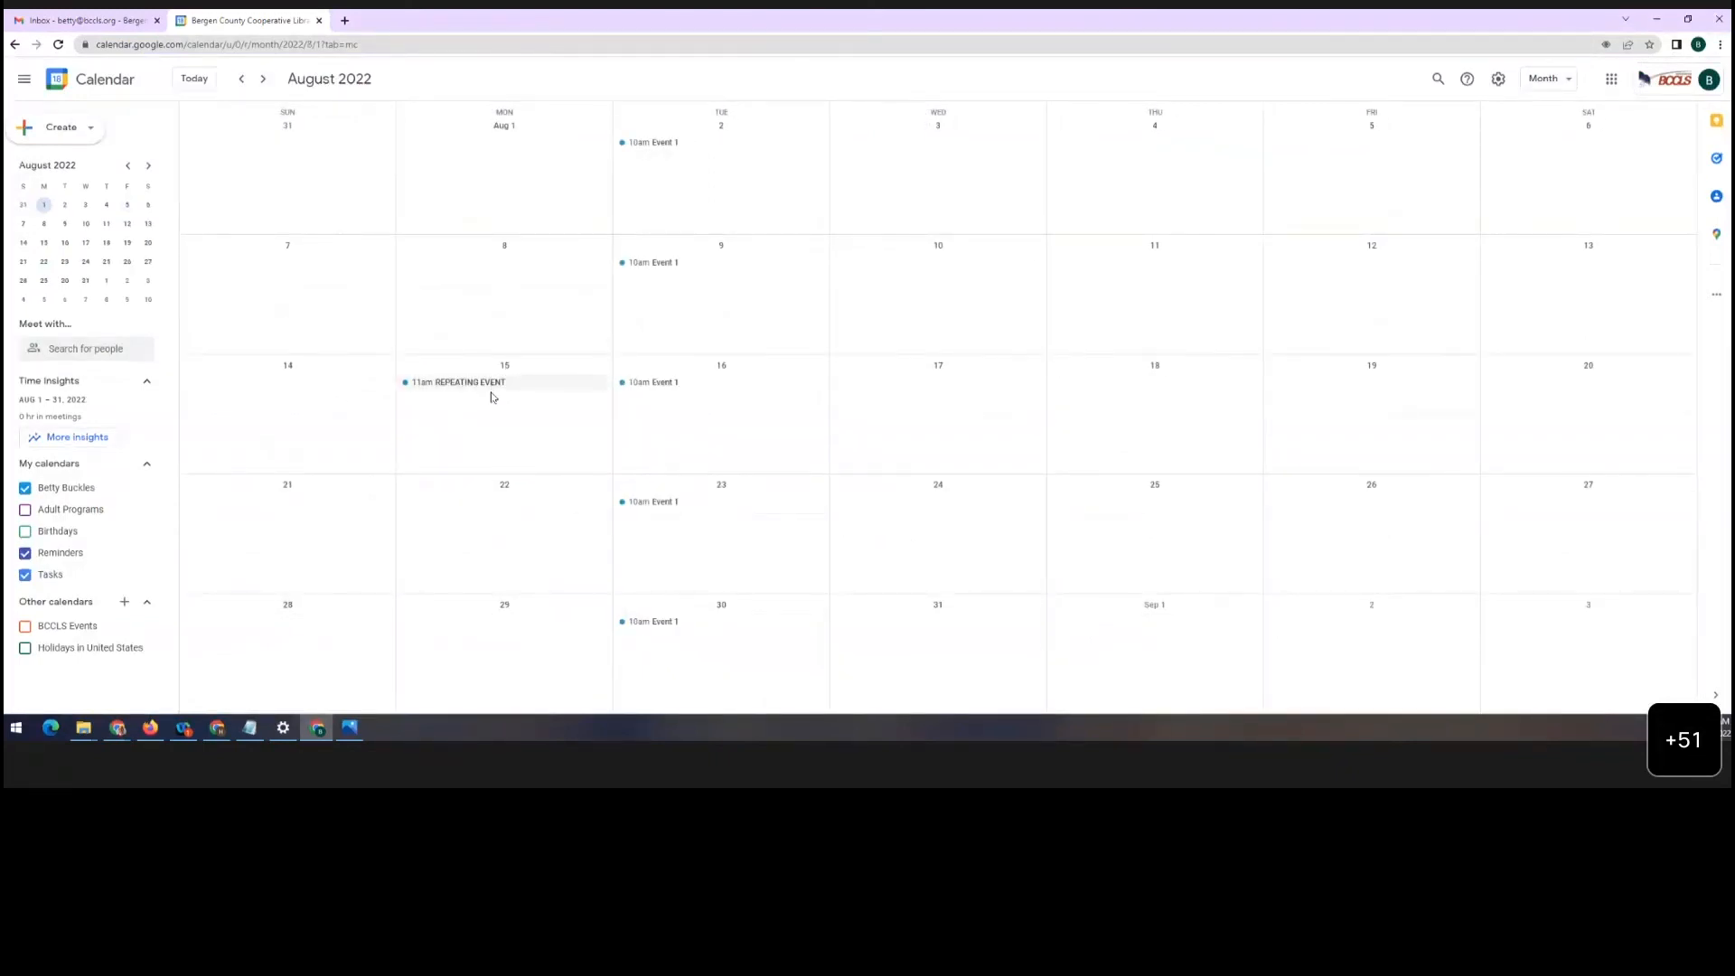
left_click(486, 384)
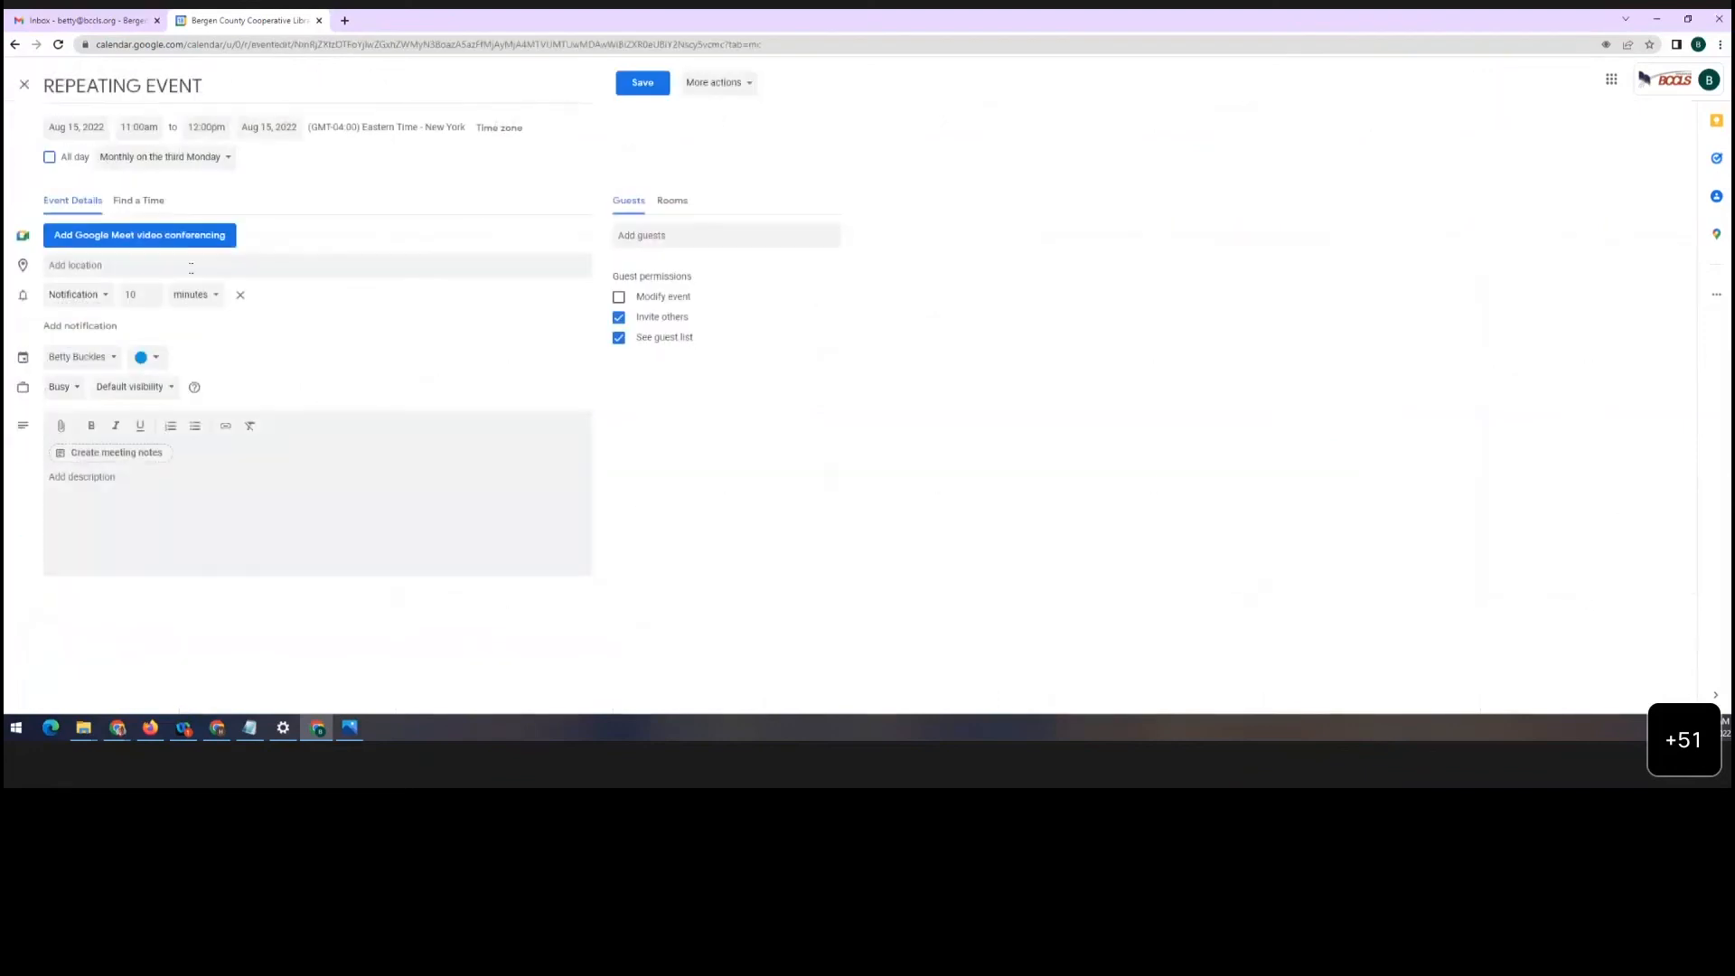
left_click(91, 127)
left_click(97, 215)
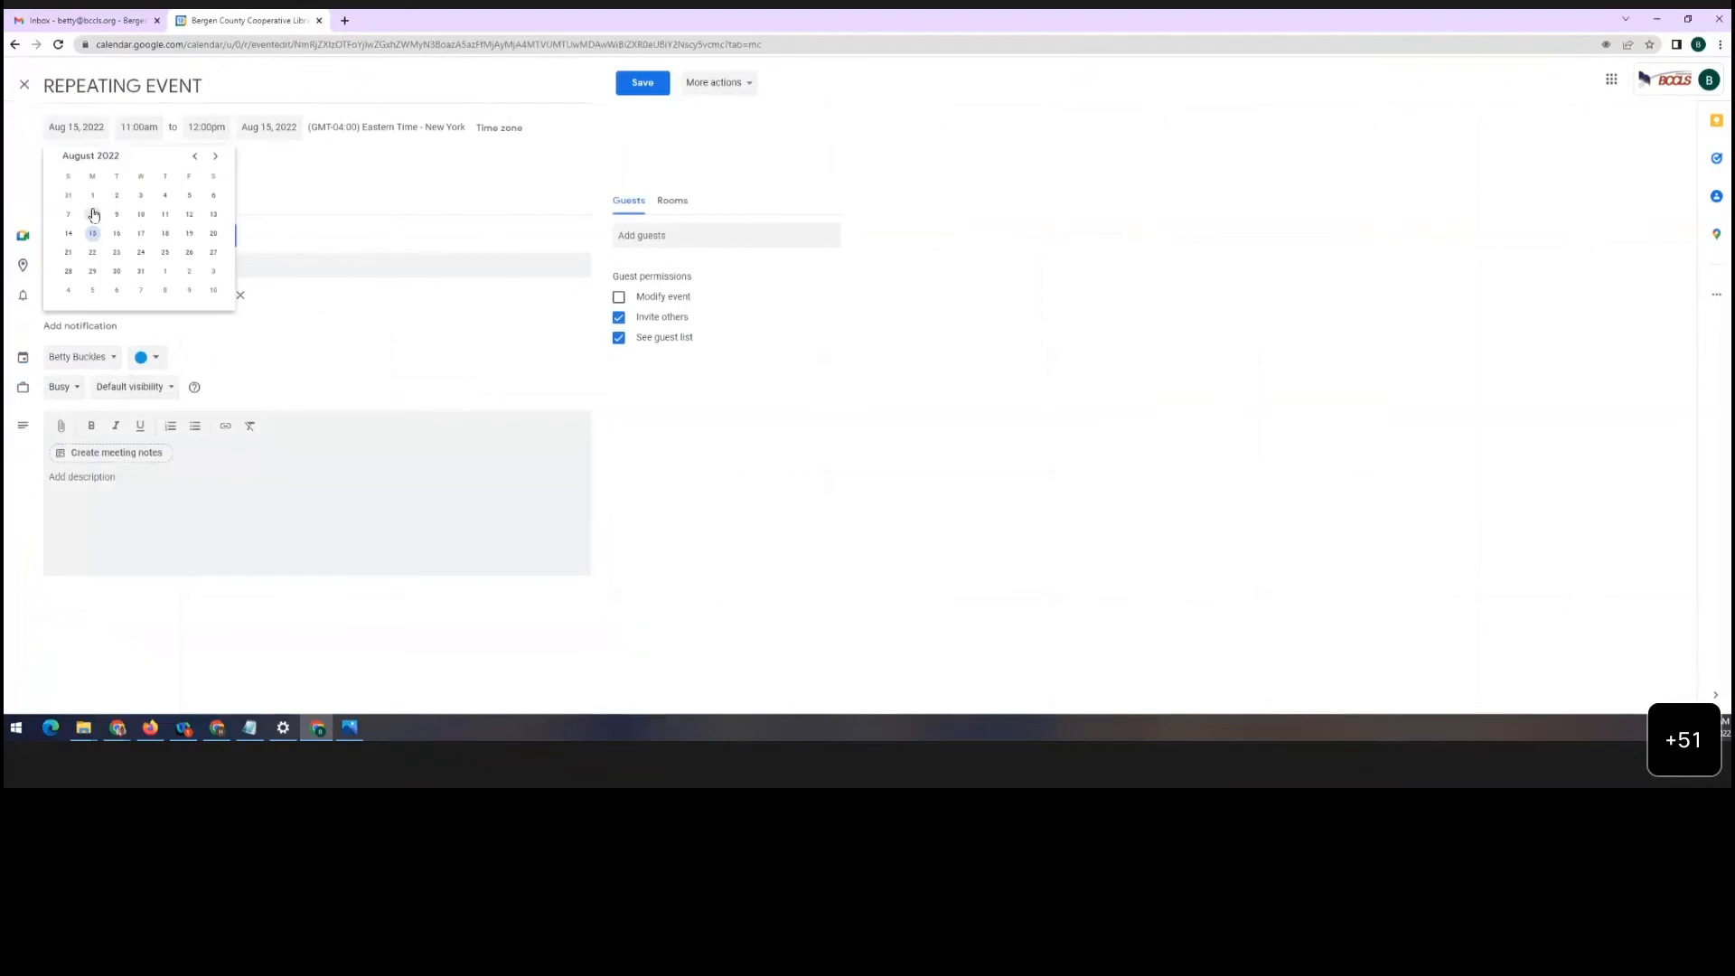
left_click(641, 83)
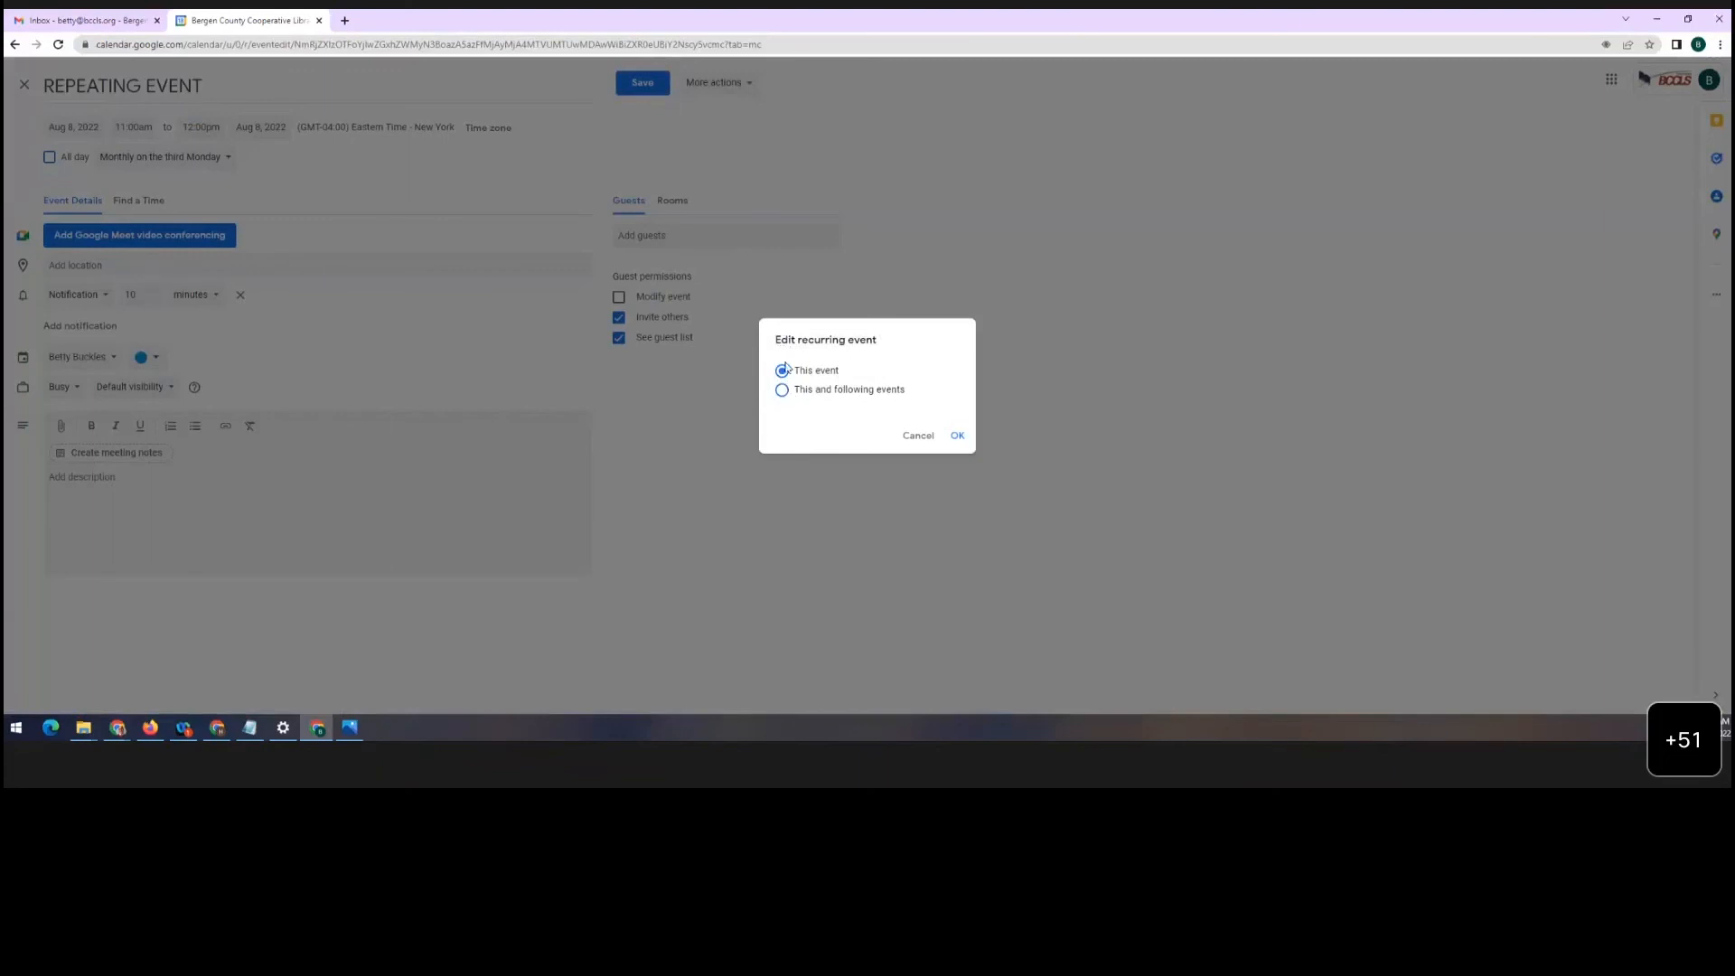
left_click(958, 437)
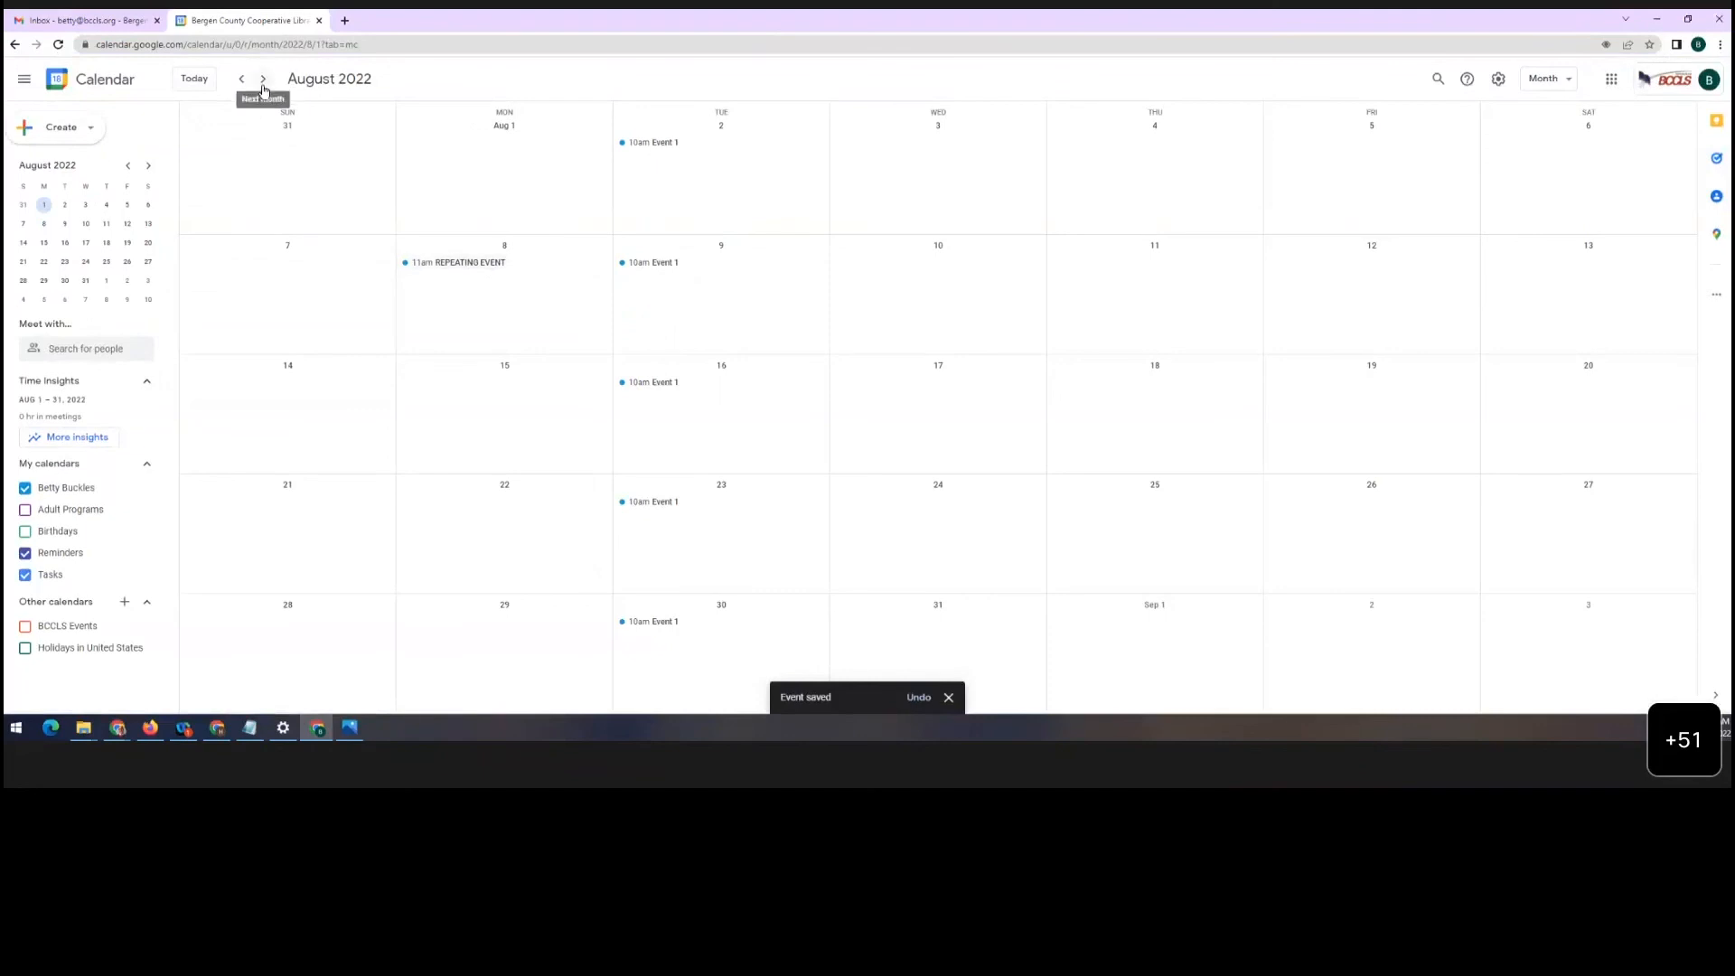
Move the September 19 REPEATING EVENT to September 12, set it to repeat monthly on the second Monday, save, and check October and November
left_click(262, 79)
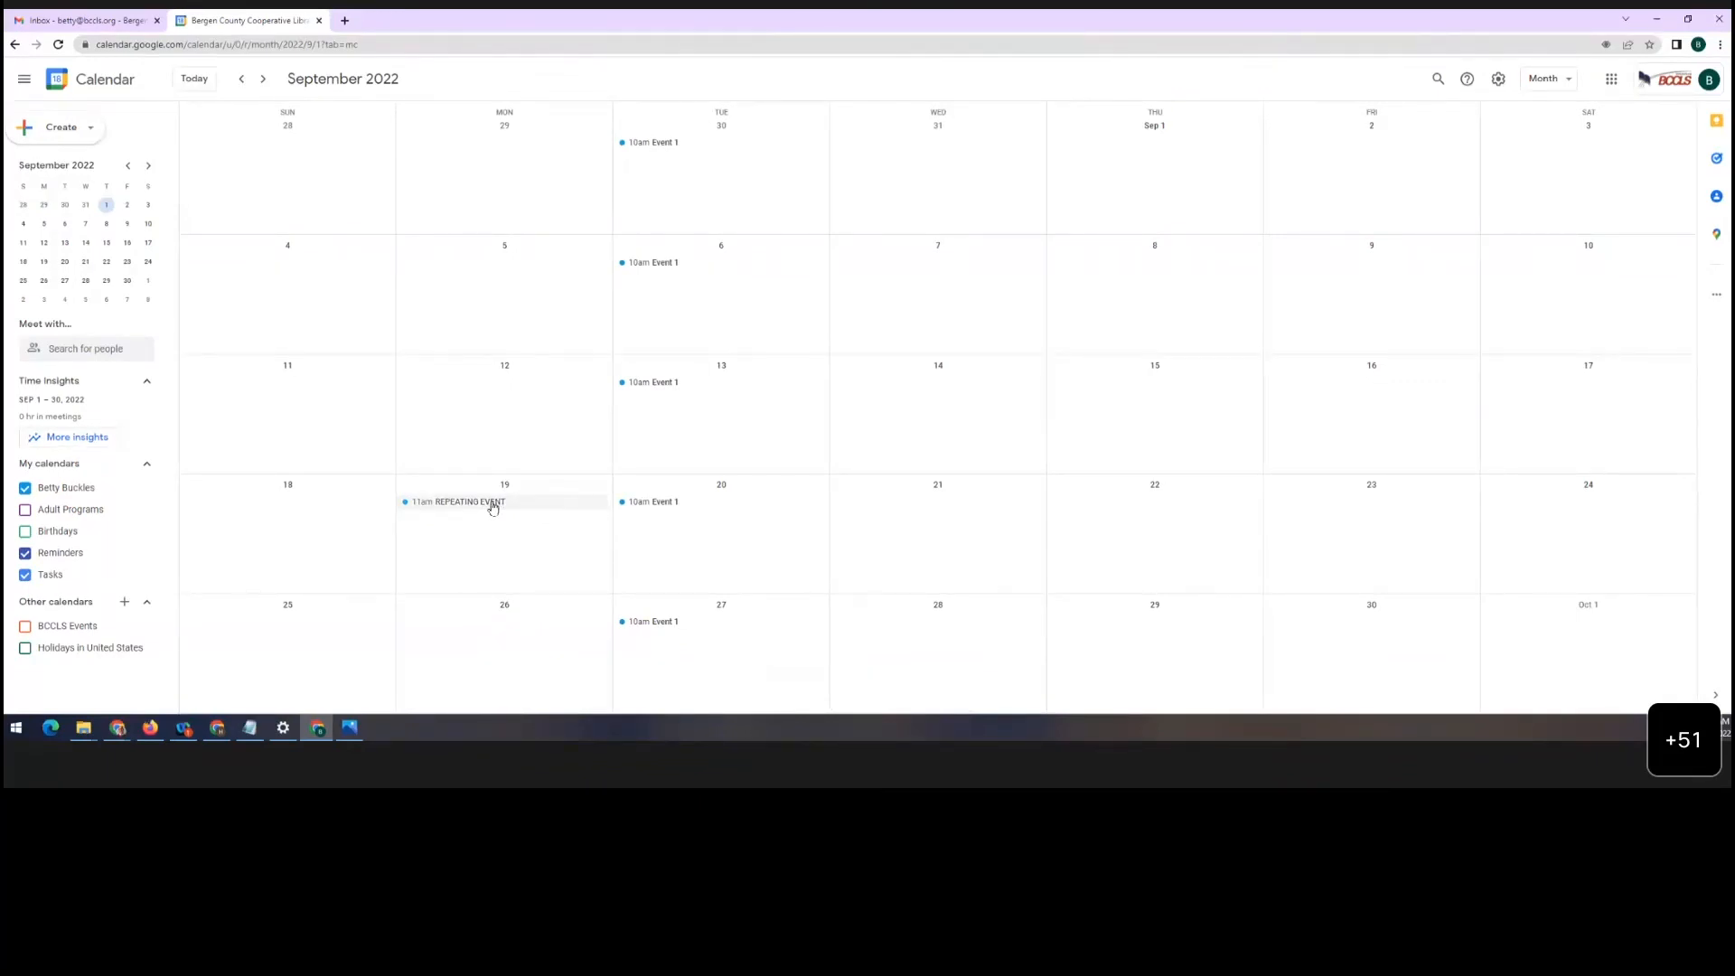
left_click(493, 506)
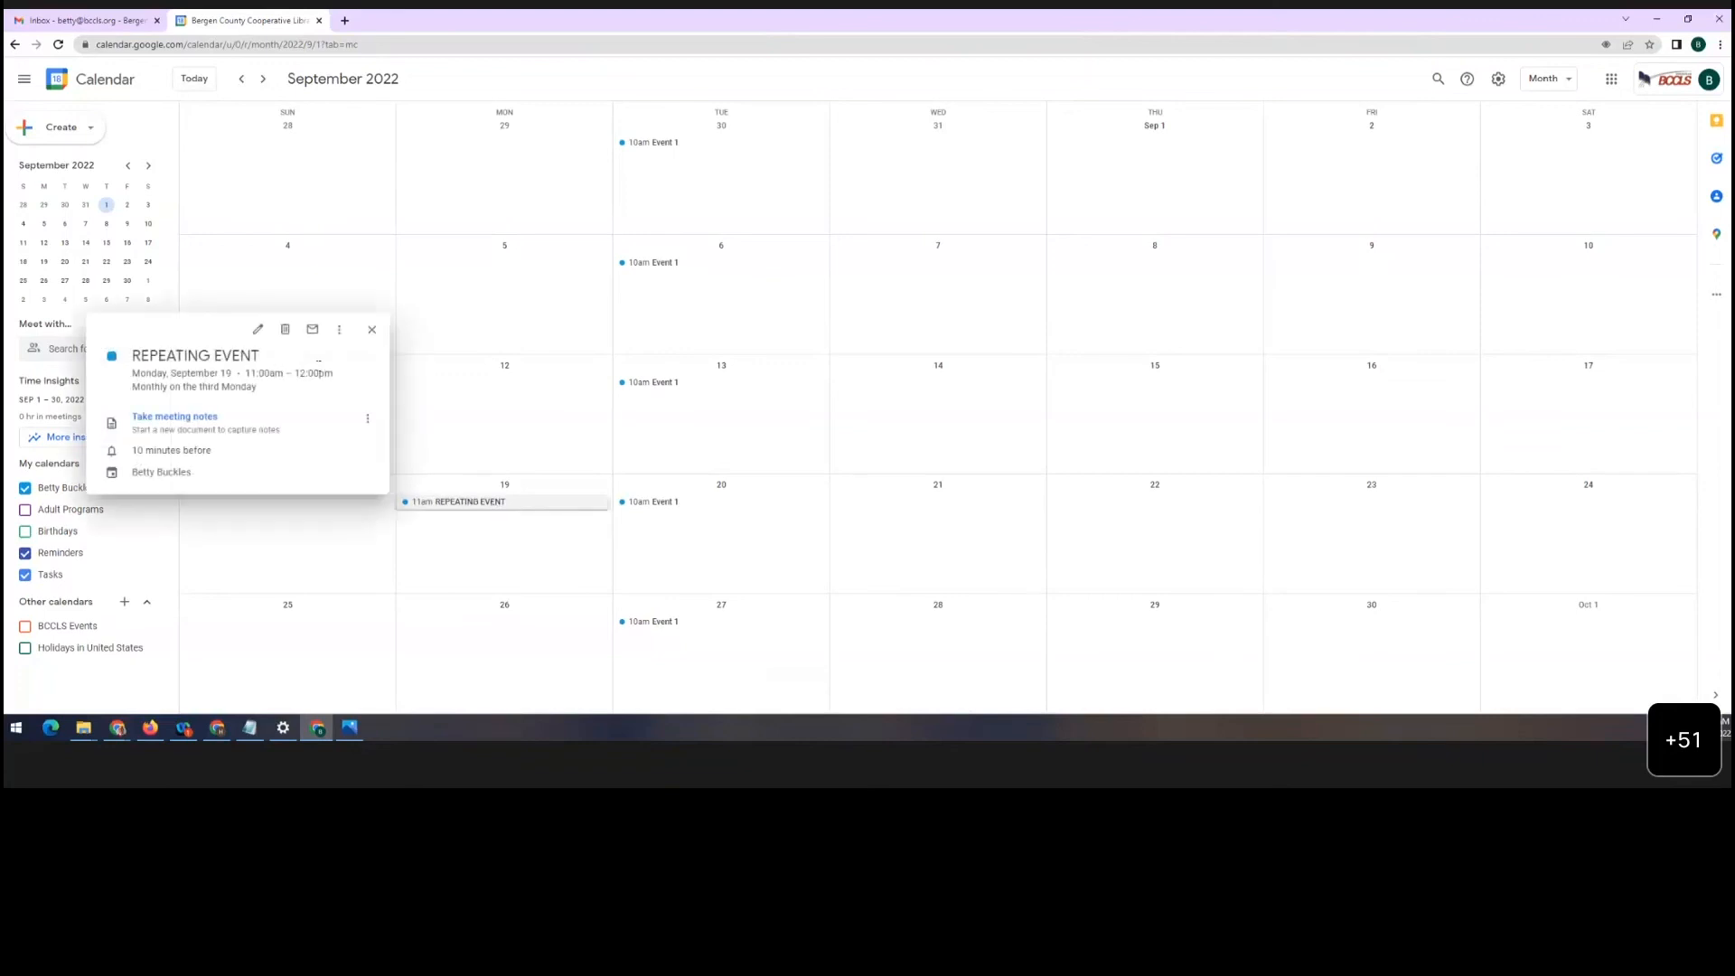
left_click(258, 331)
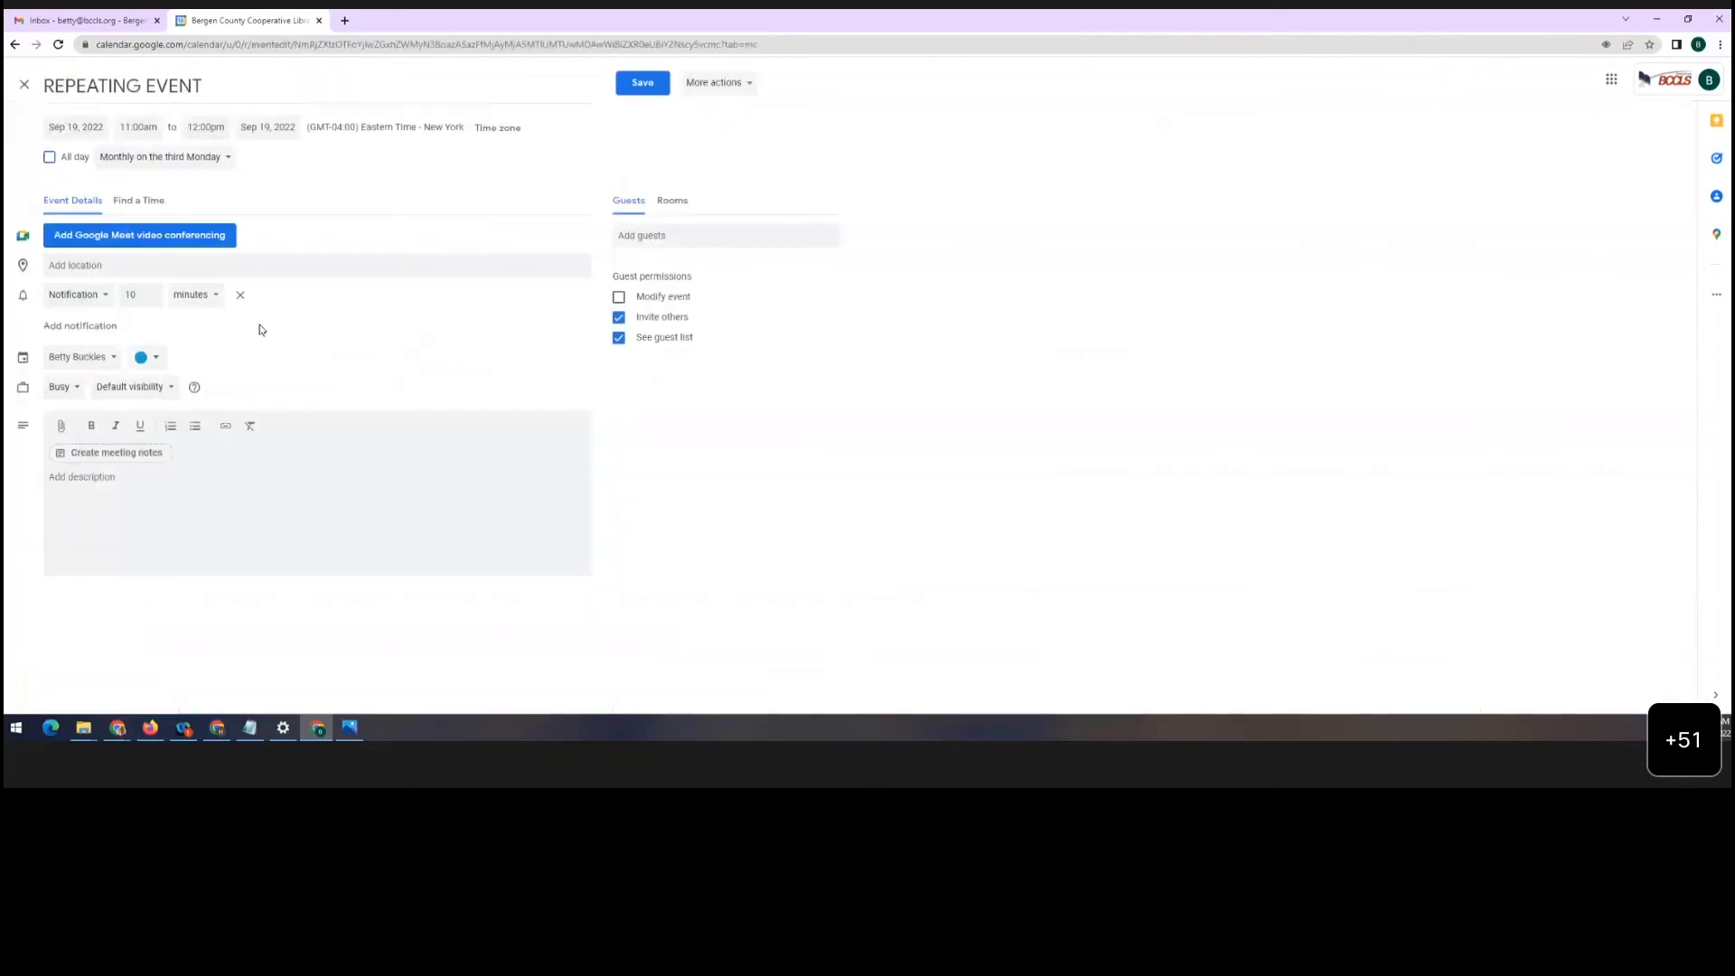
left_click(87, 116)
left_click(96, 238)
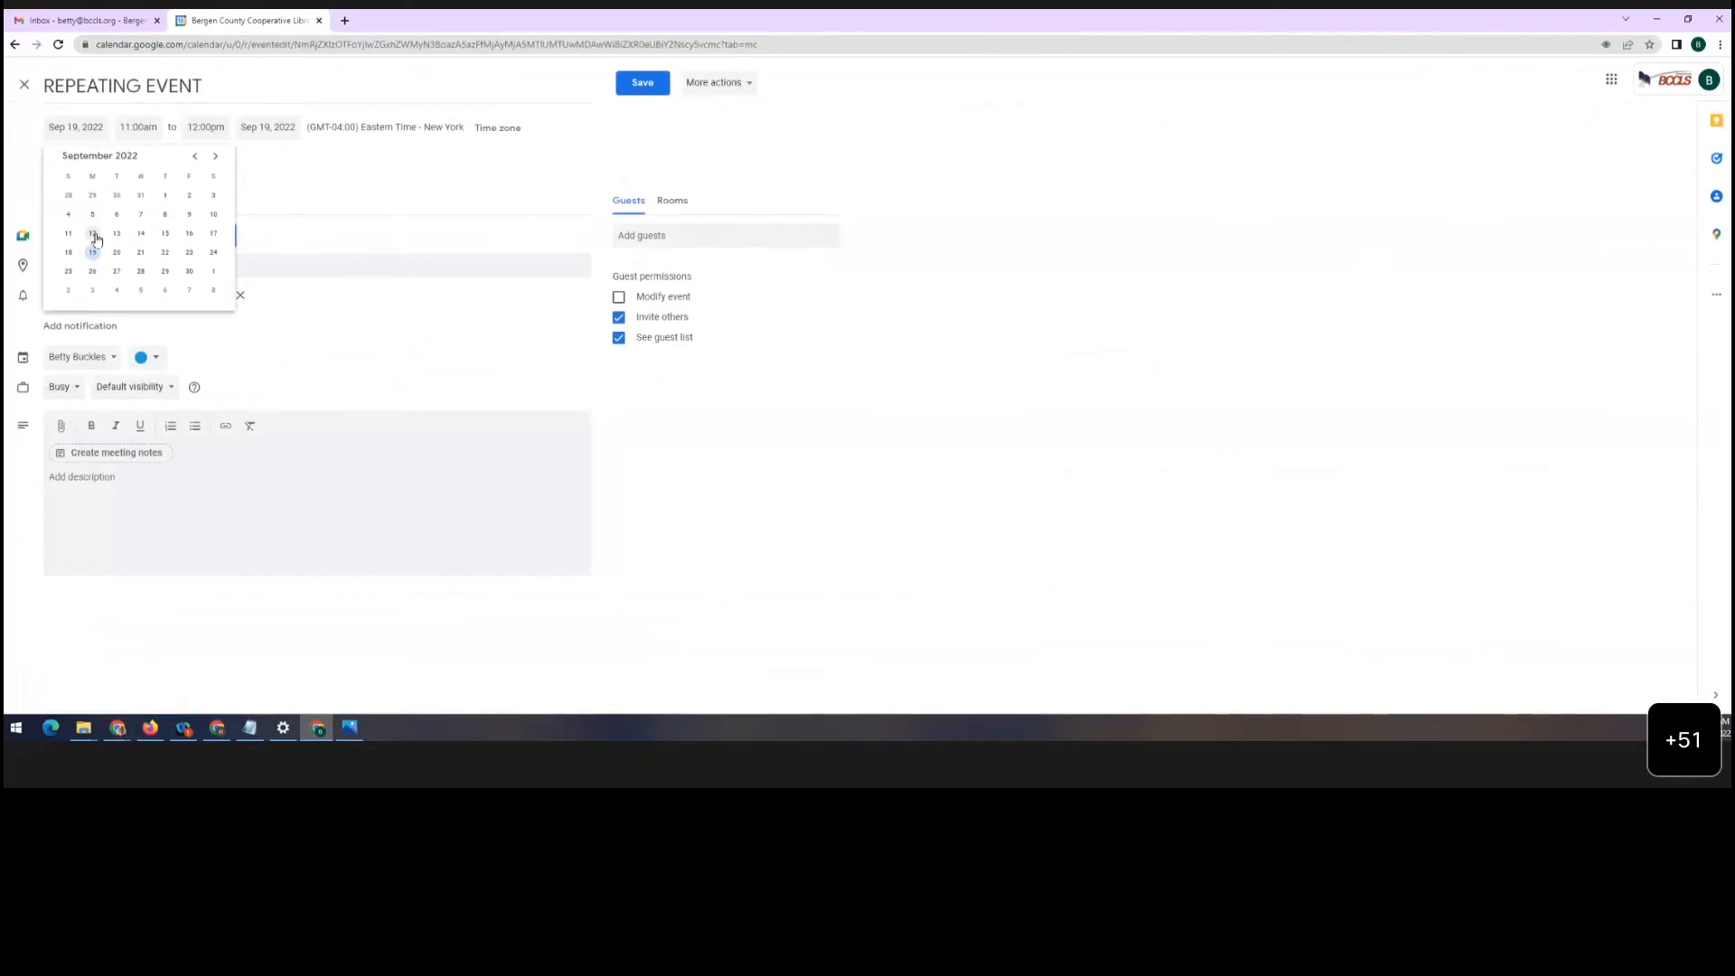
left_click(638, 87)
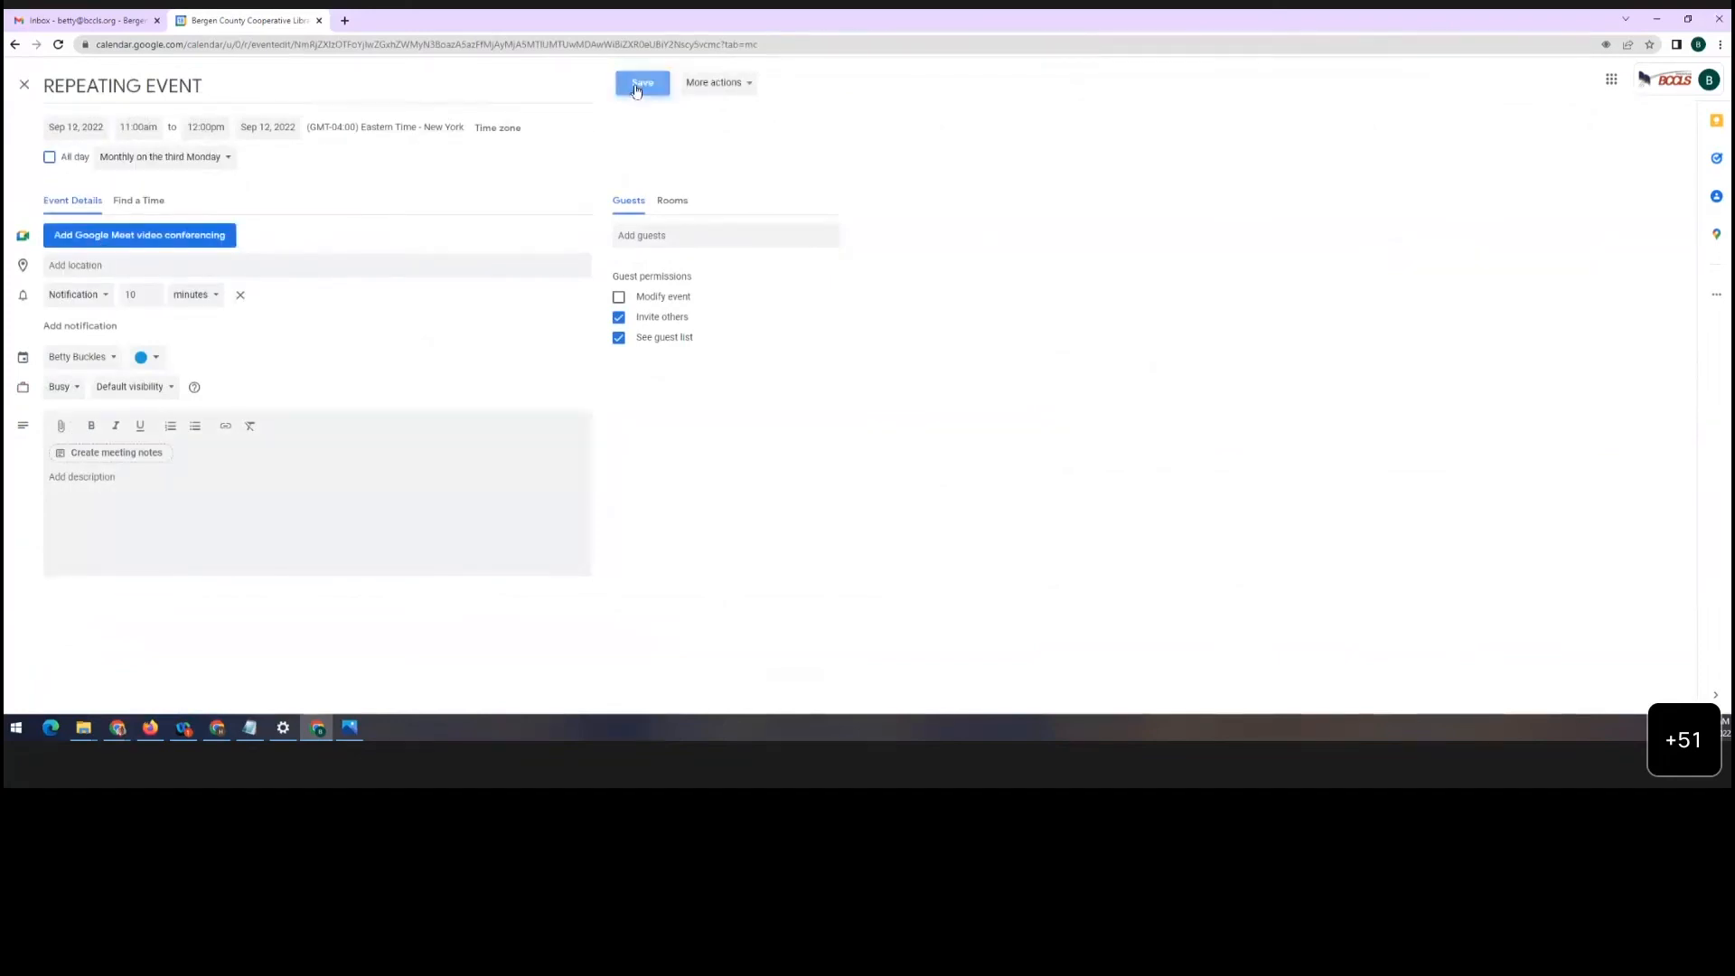
left_click(206, 160)
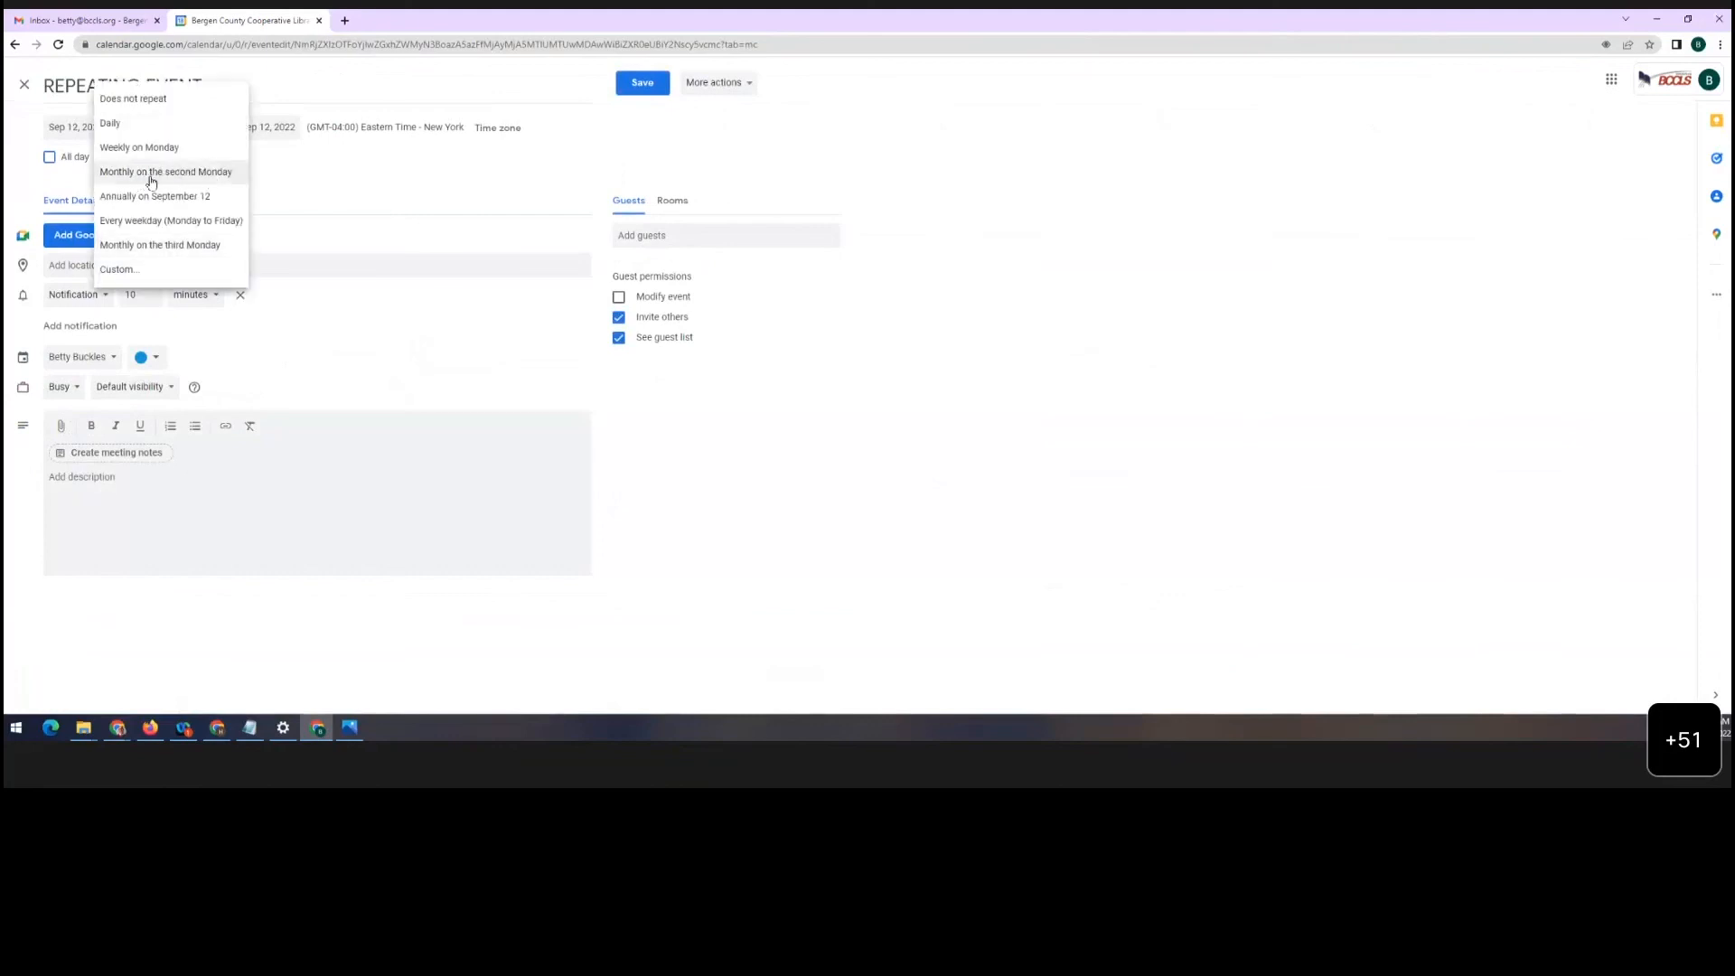
left_click(196, 173)
left_click(650, 86)
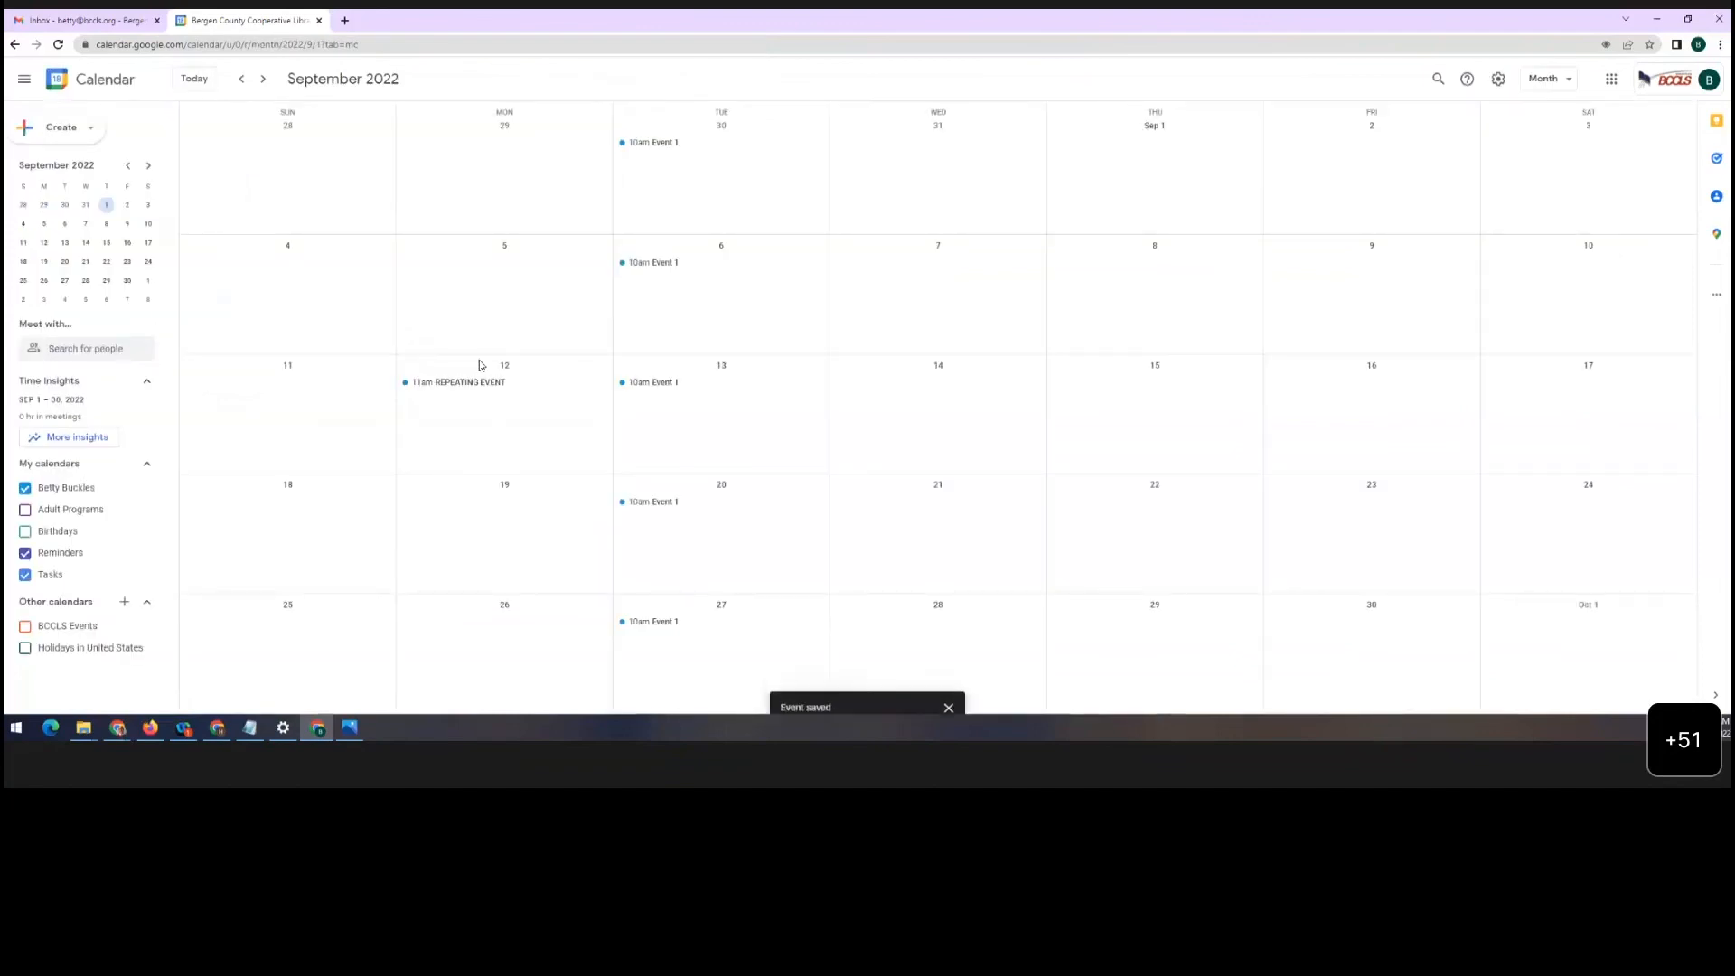
left_click(262, 80)
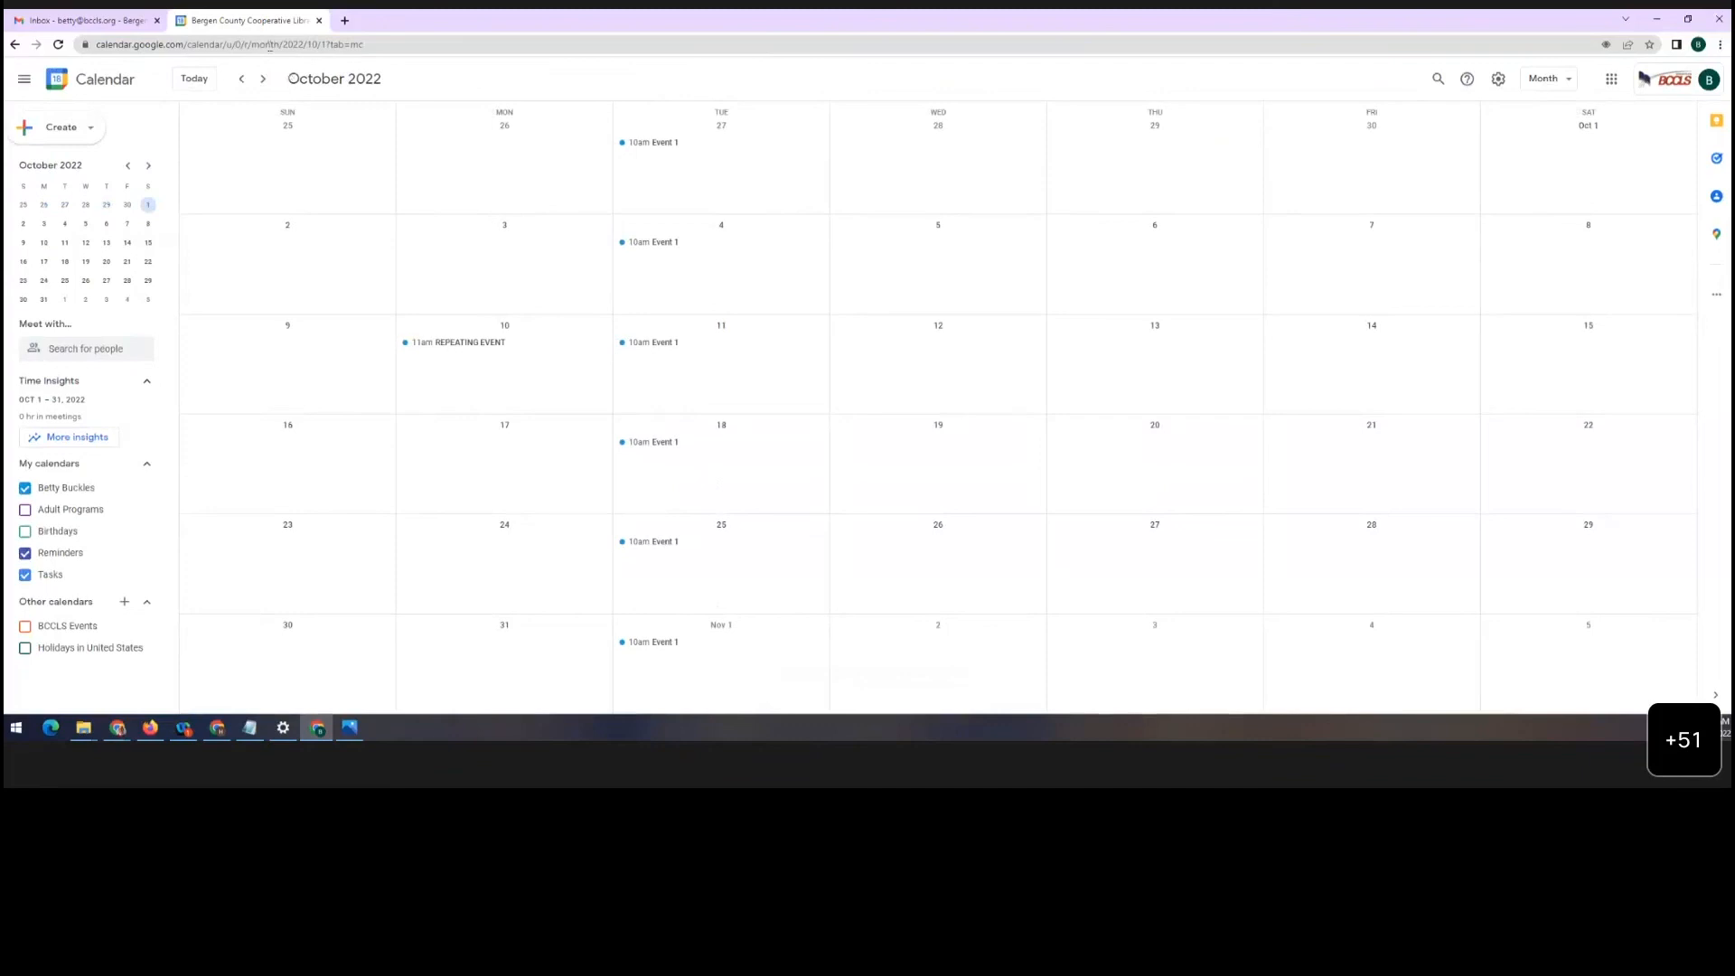
left_click(265, 80)
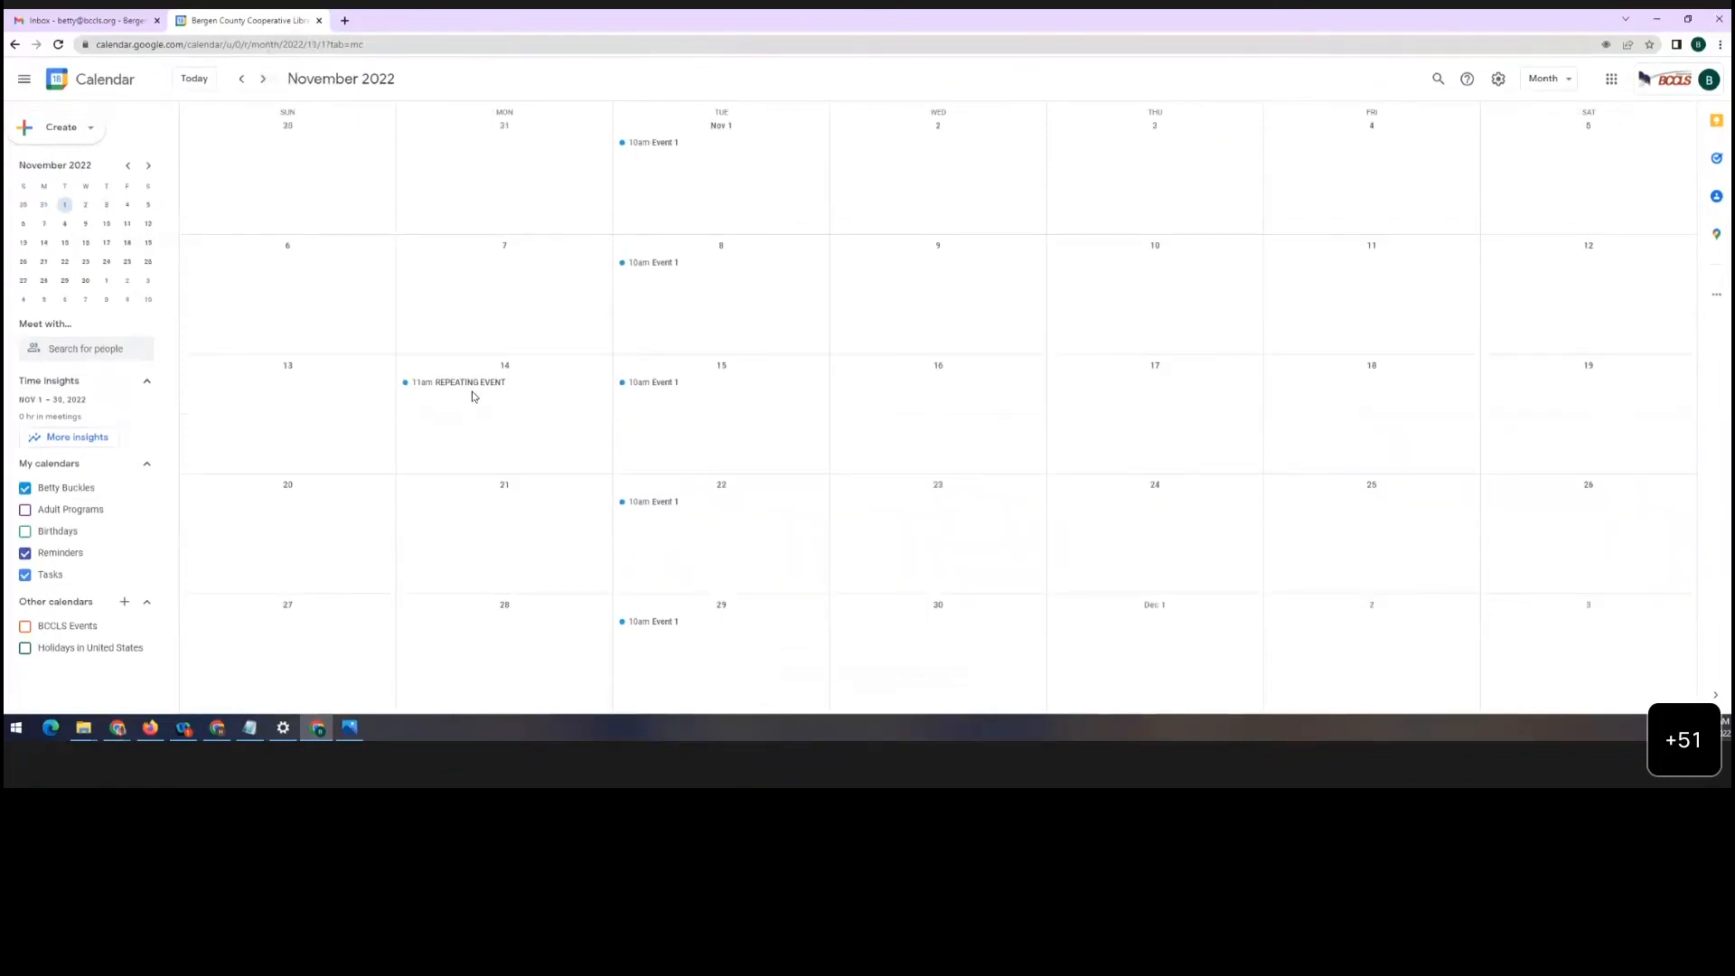
left_click(190, 82)
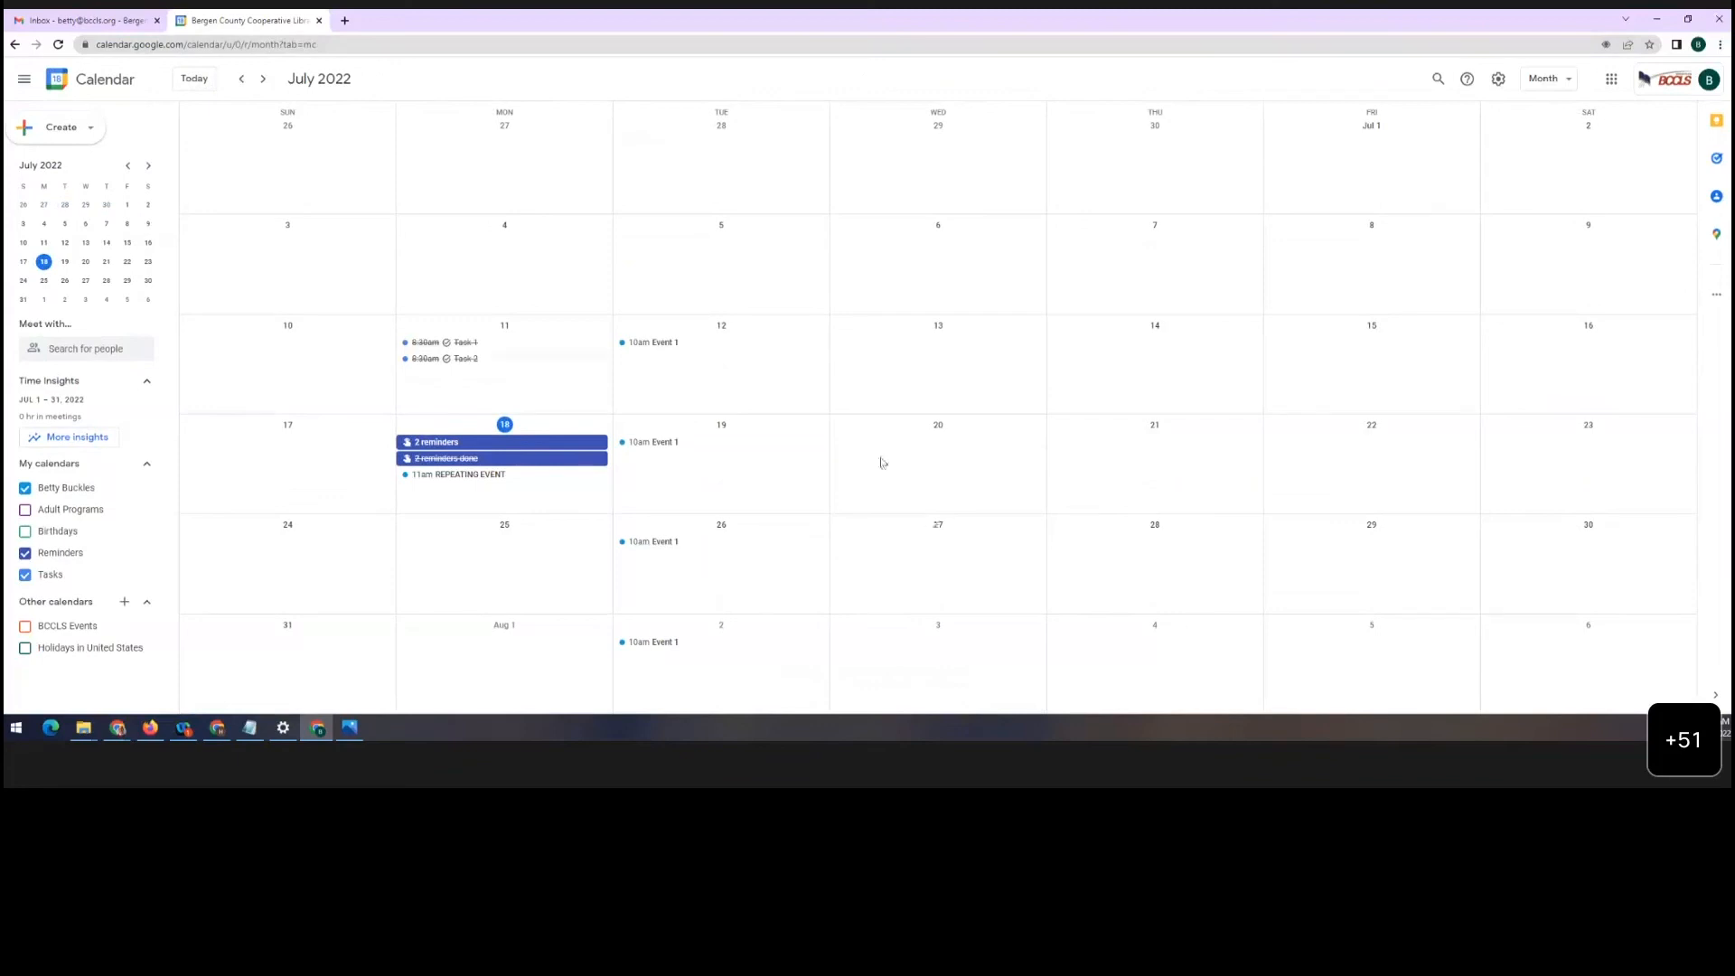
Open the print preview for the July 2022 month view and set the font size to Biggest
left_click(1498, 80)
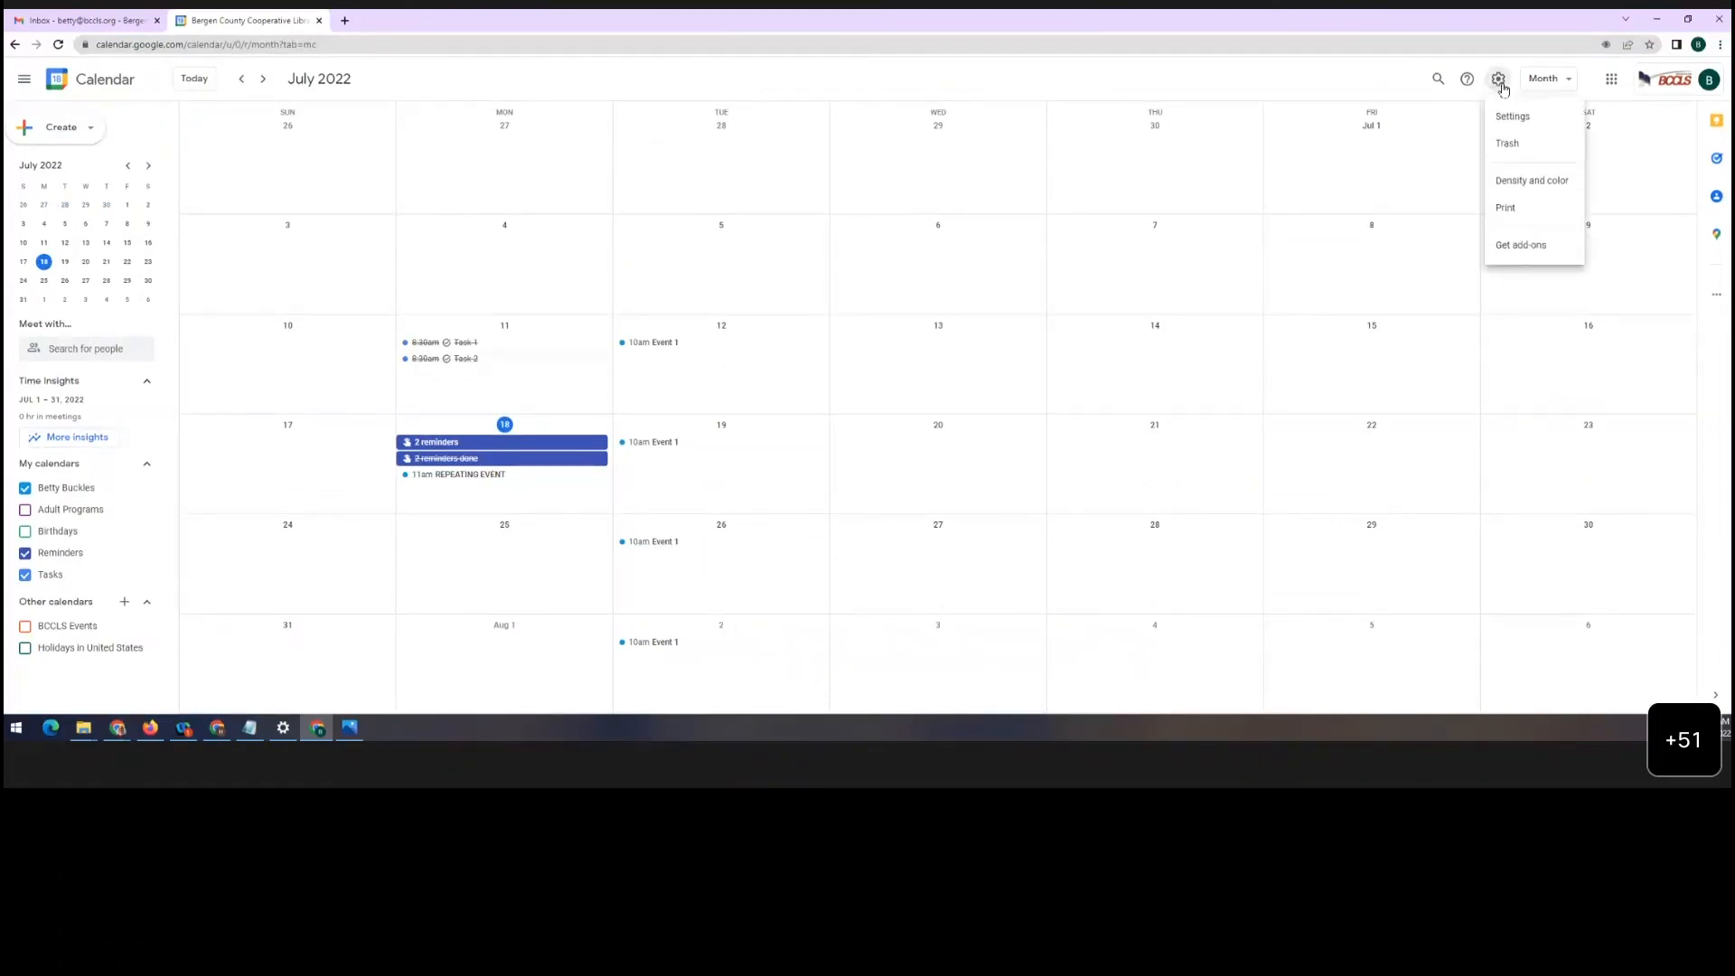
left_click(1502, 214)
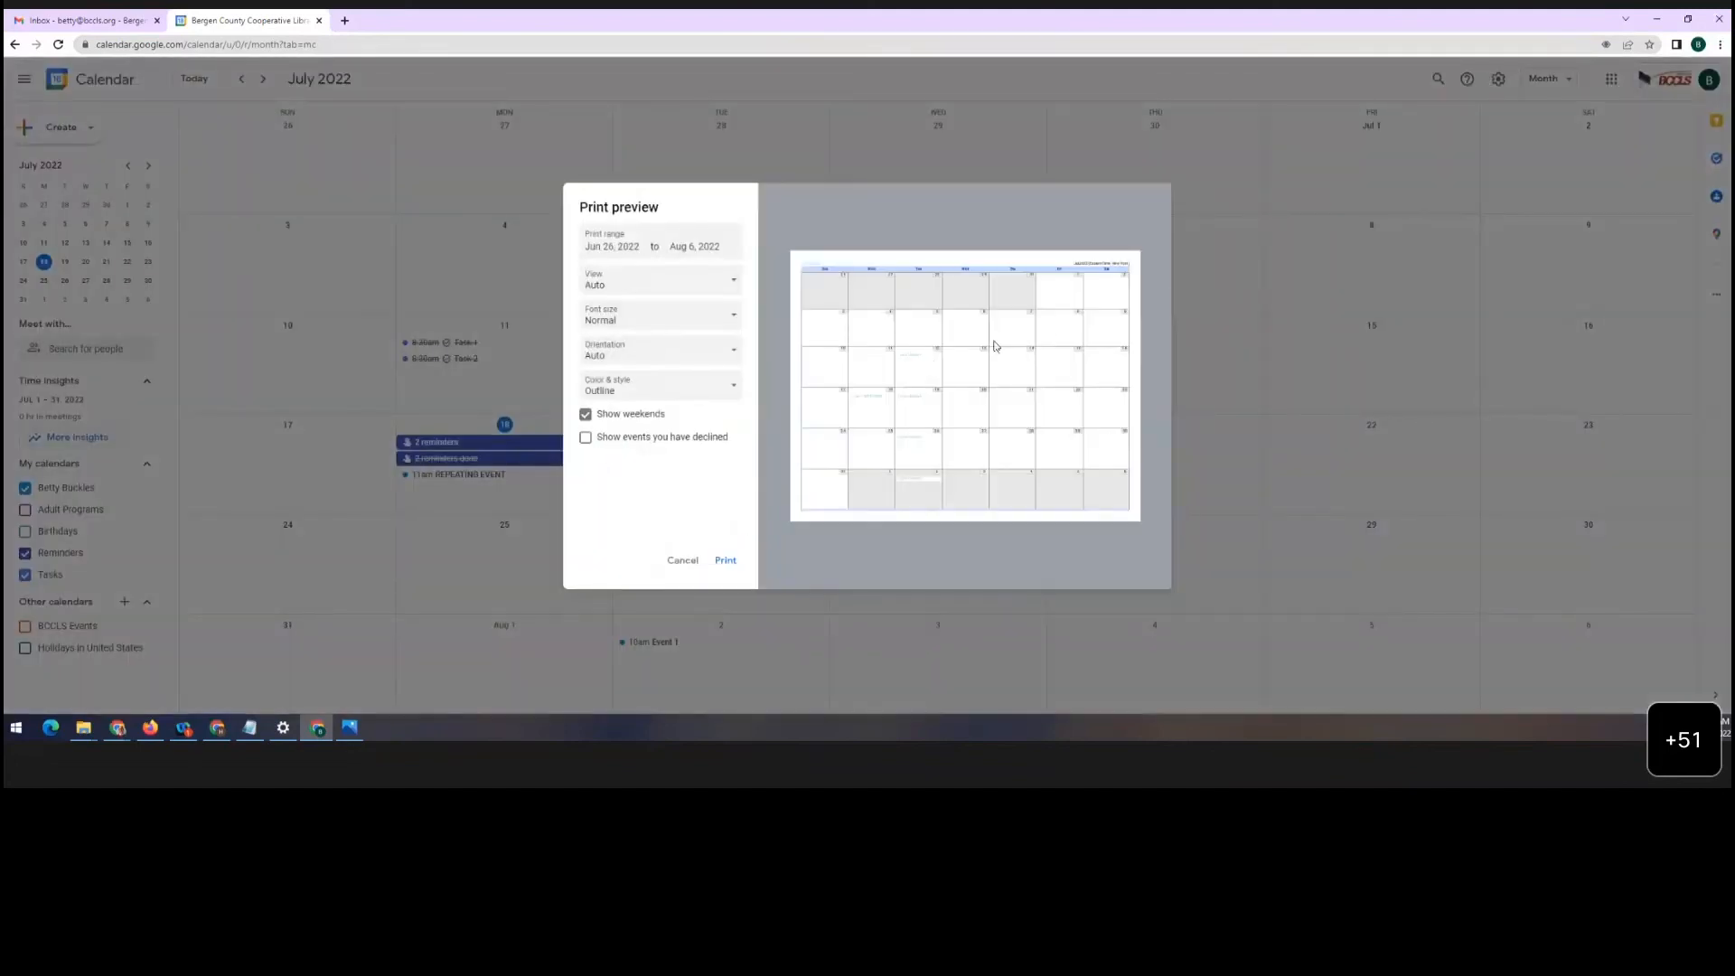
left_click(629, 288)
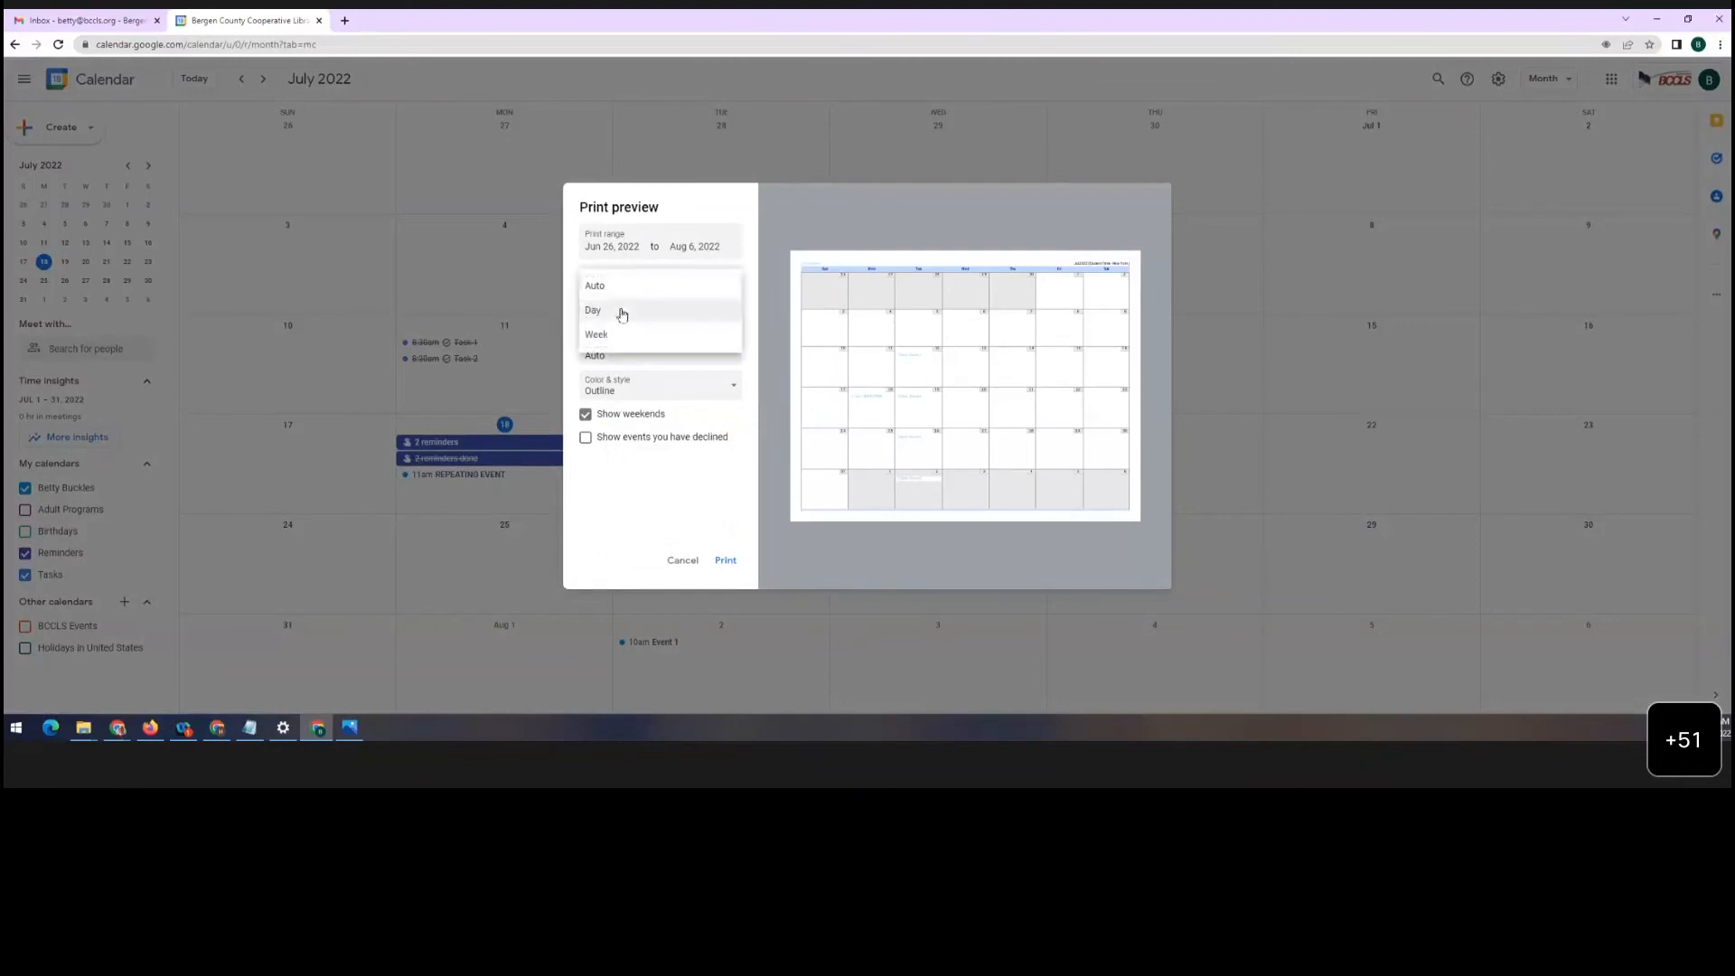
left_click(665, 285)
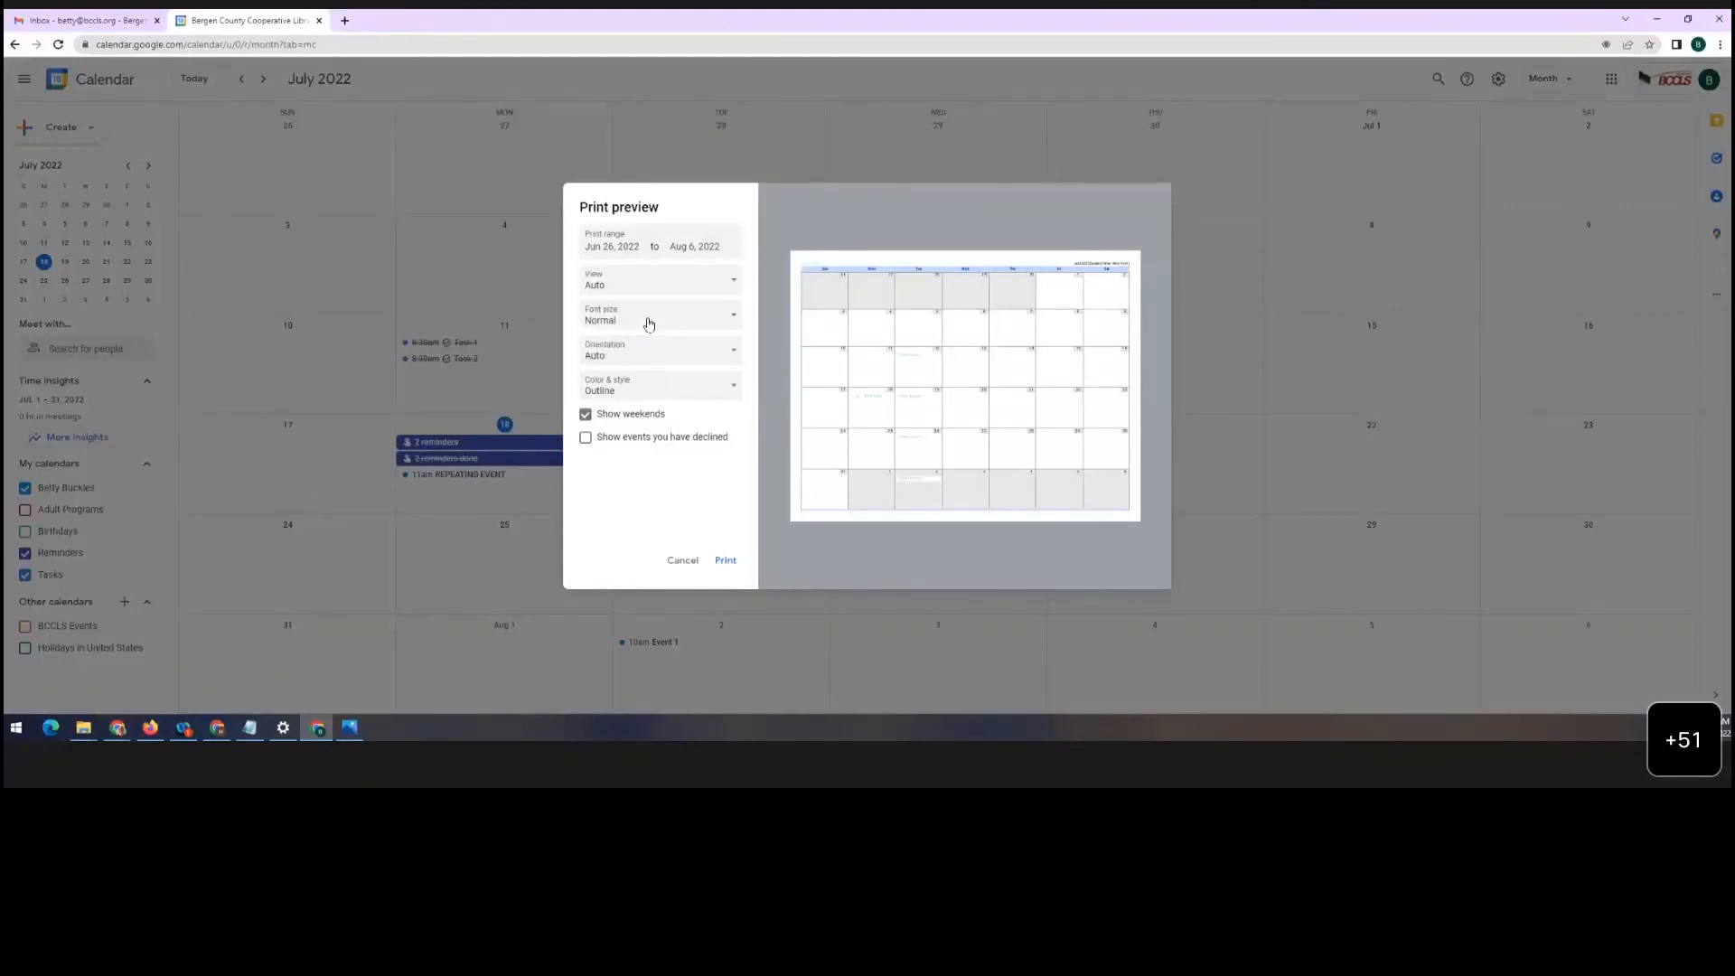
left_click(649, 325)
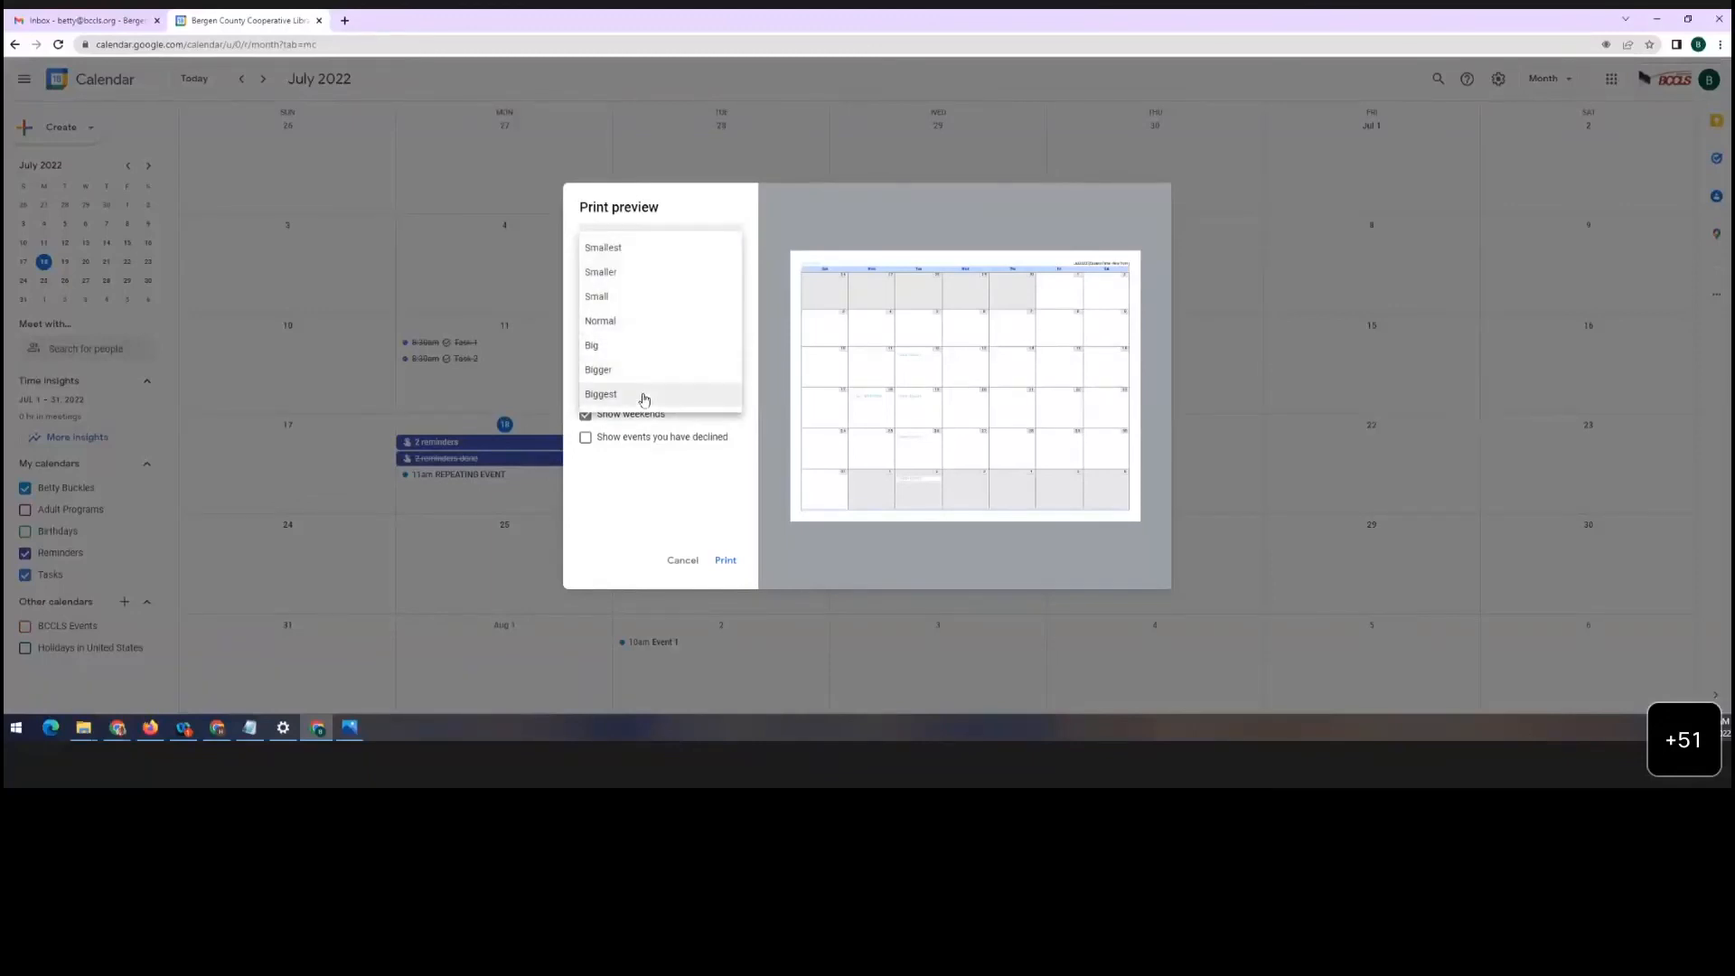
left_click(644, 399)
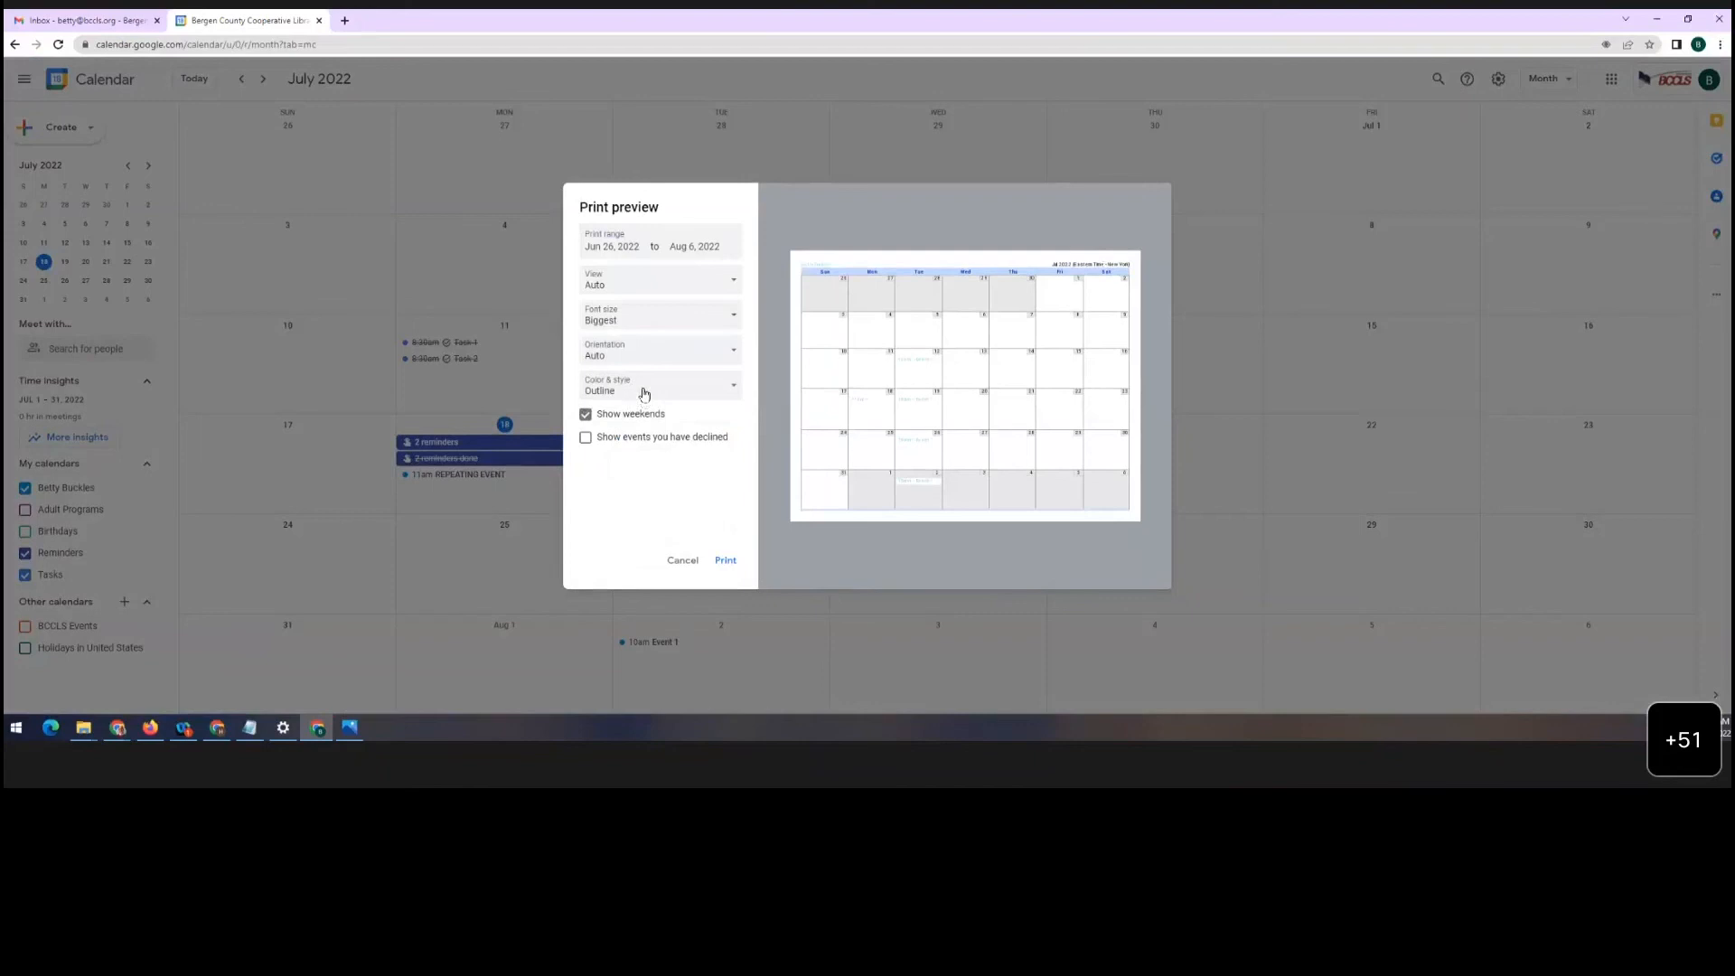
Preview the printed calendar in Portrait orientation, and switch it to Landscape
left_click(648, 327)
left_click(647, 372)
left_click(647, 365)
left_click(642, 380)
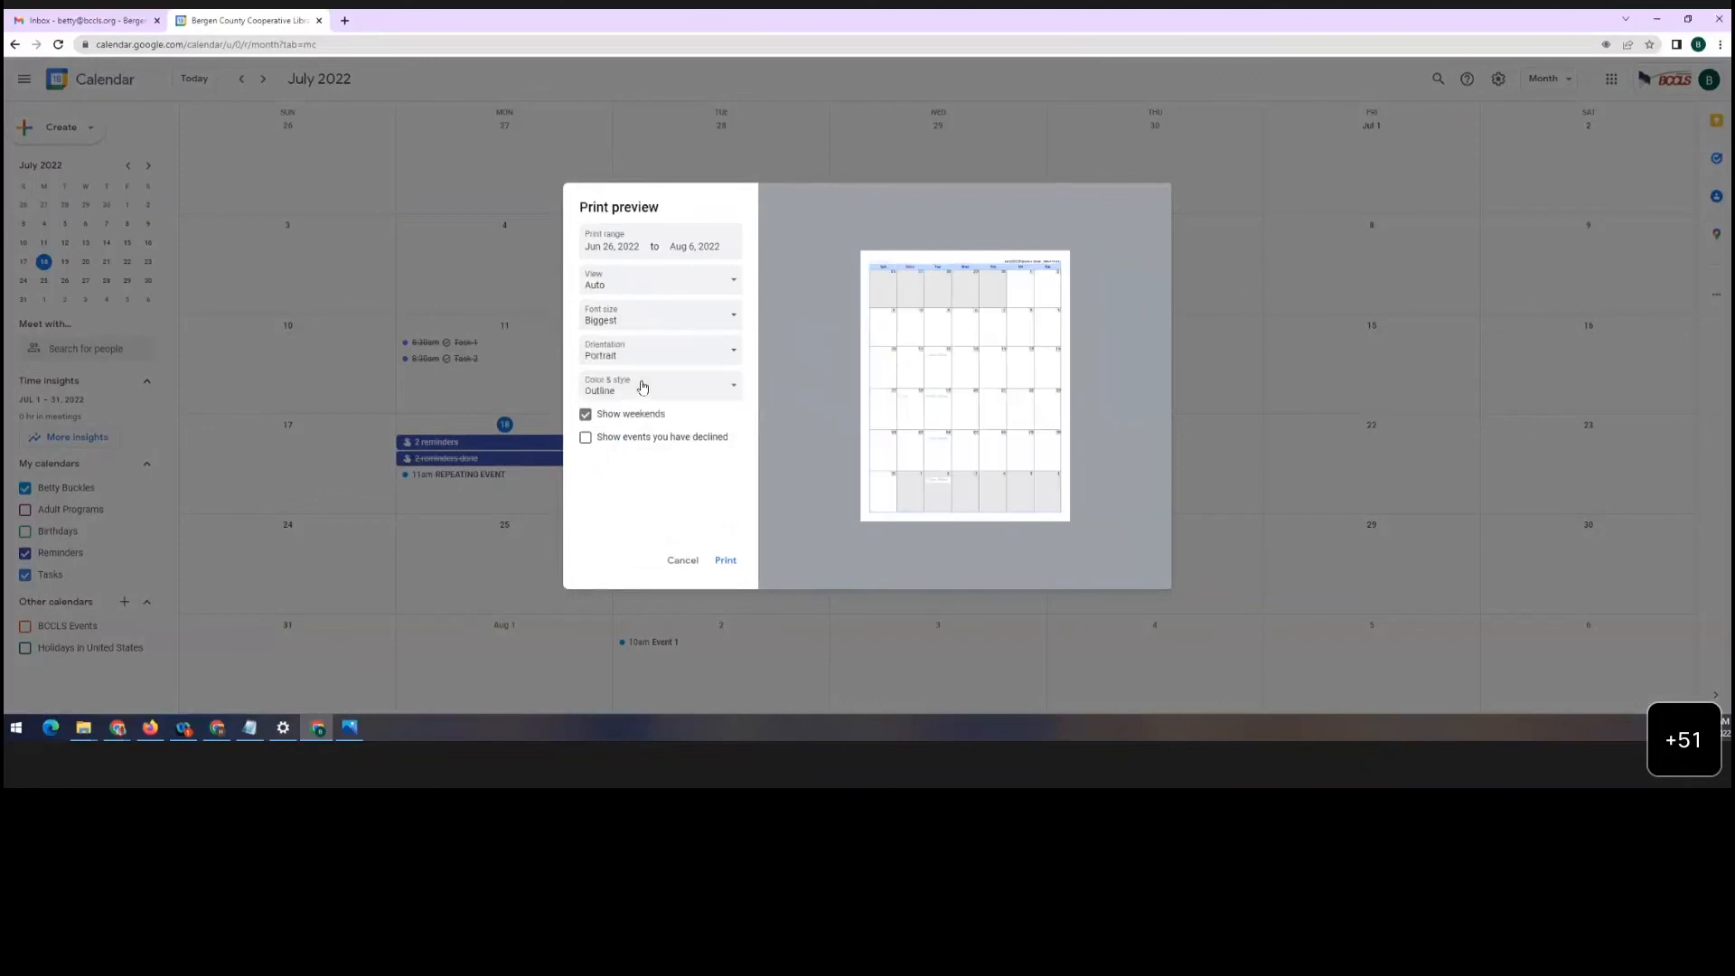
left_click(646, 359)
left_click(642, 386)
Preview the printout in Full color and in Black and white, toggle the weekends option, and cancel printing
left_click(647, 387)
left_click(652, 425)
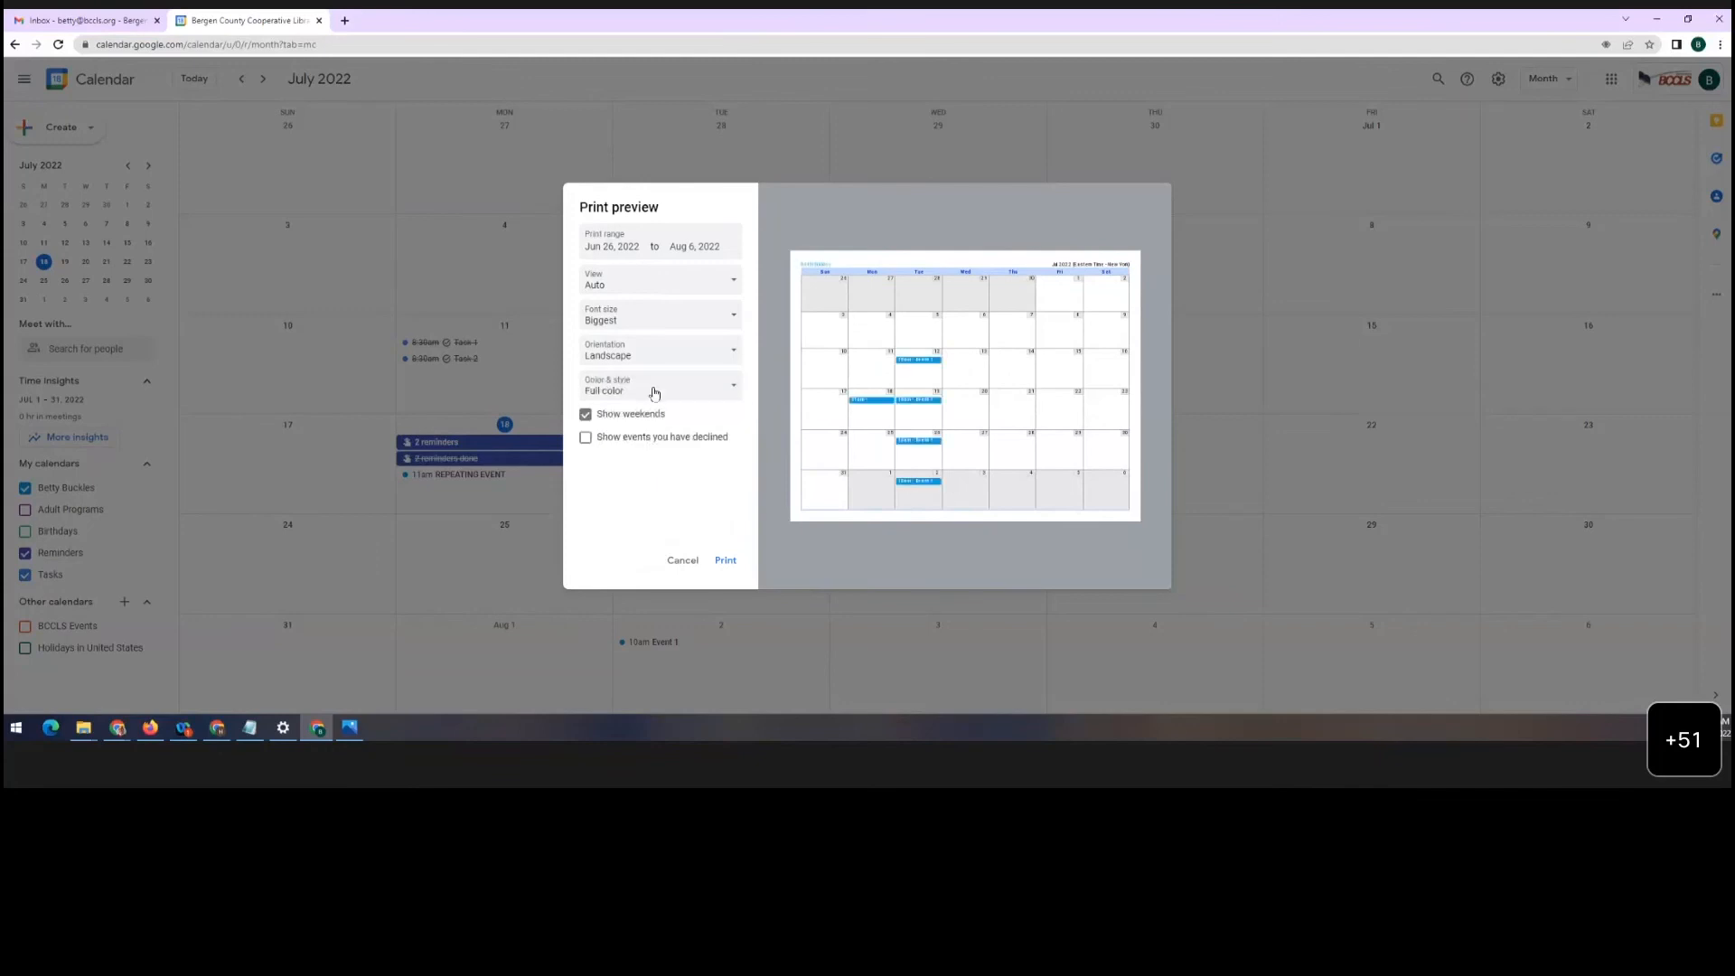
left_click(654, 393)
left_click(648, 422)
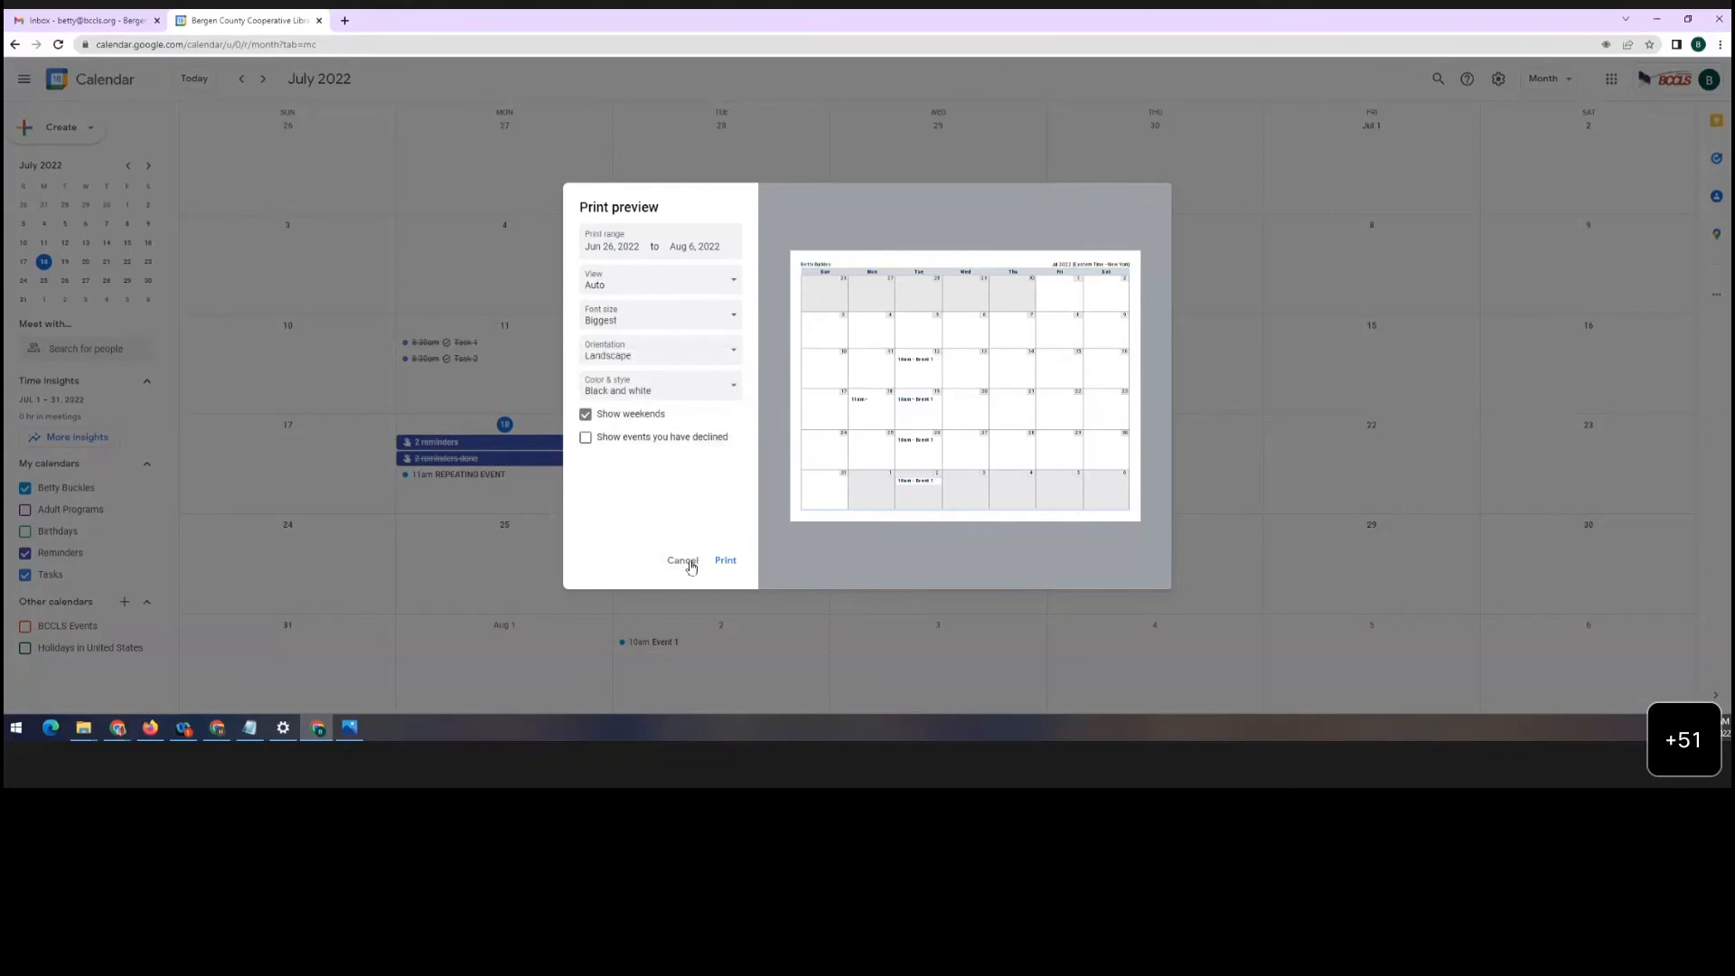
left_click(585, 415)
left_click(679, 562)
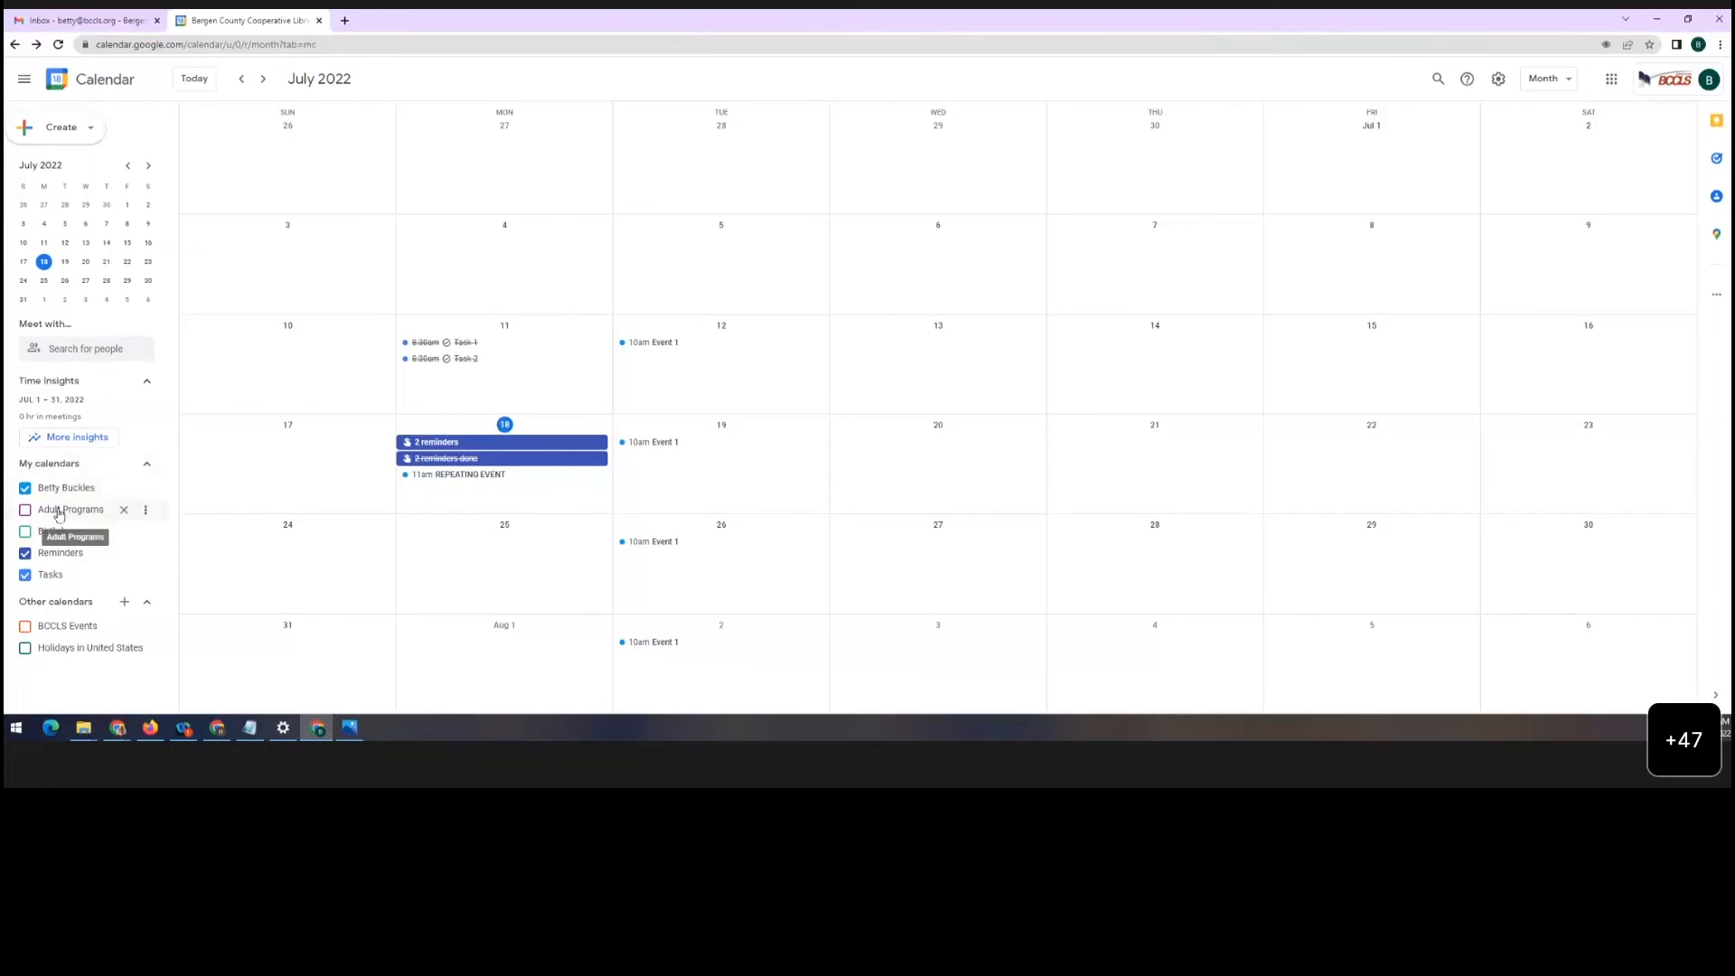
Display the Adult Programs calendar and open its settings for sharing with specific people
left_click(24, 511)
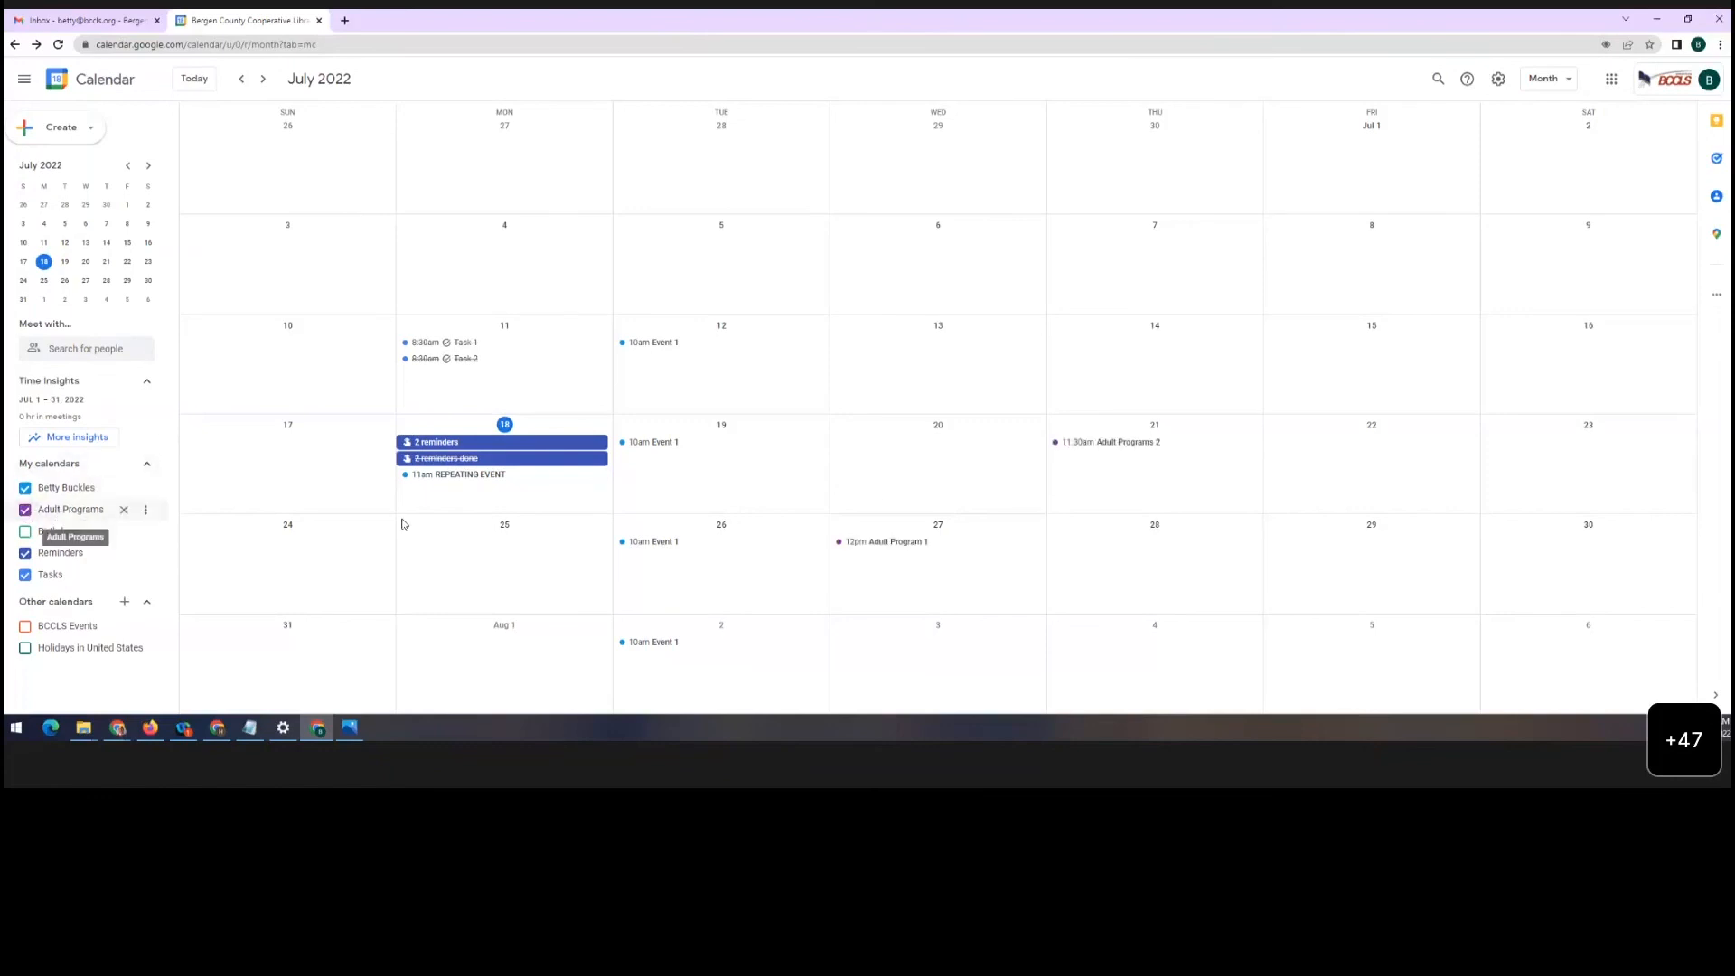
left_click(144, 511)
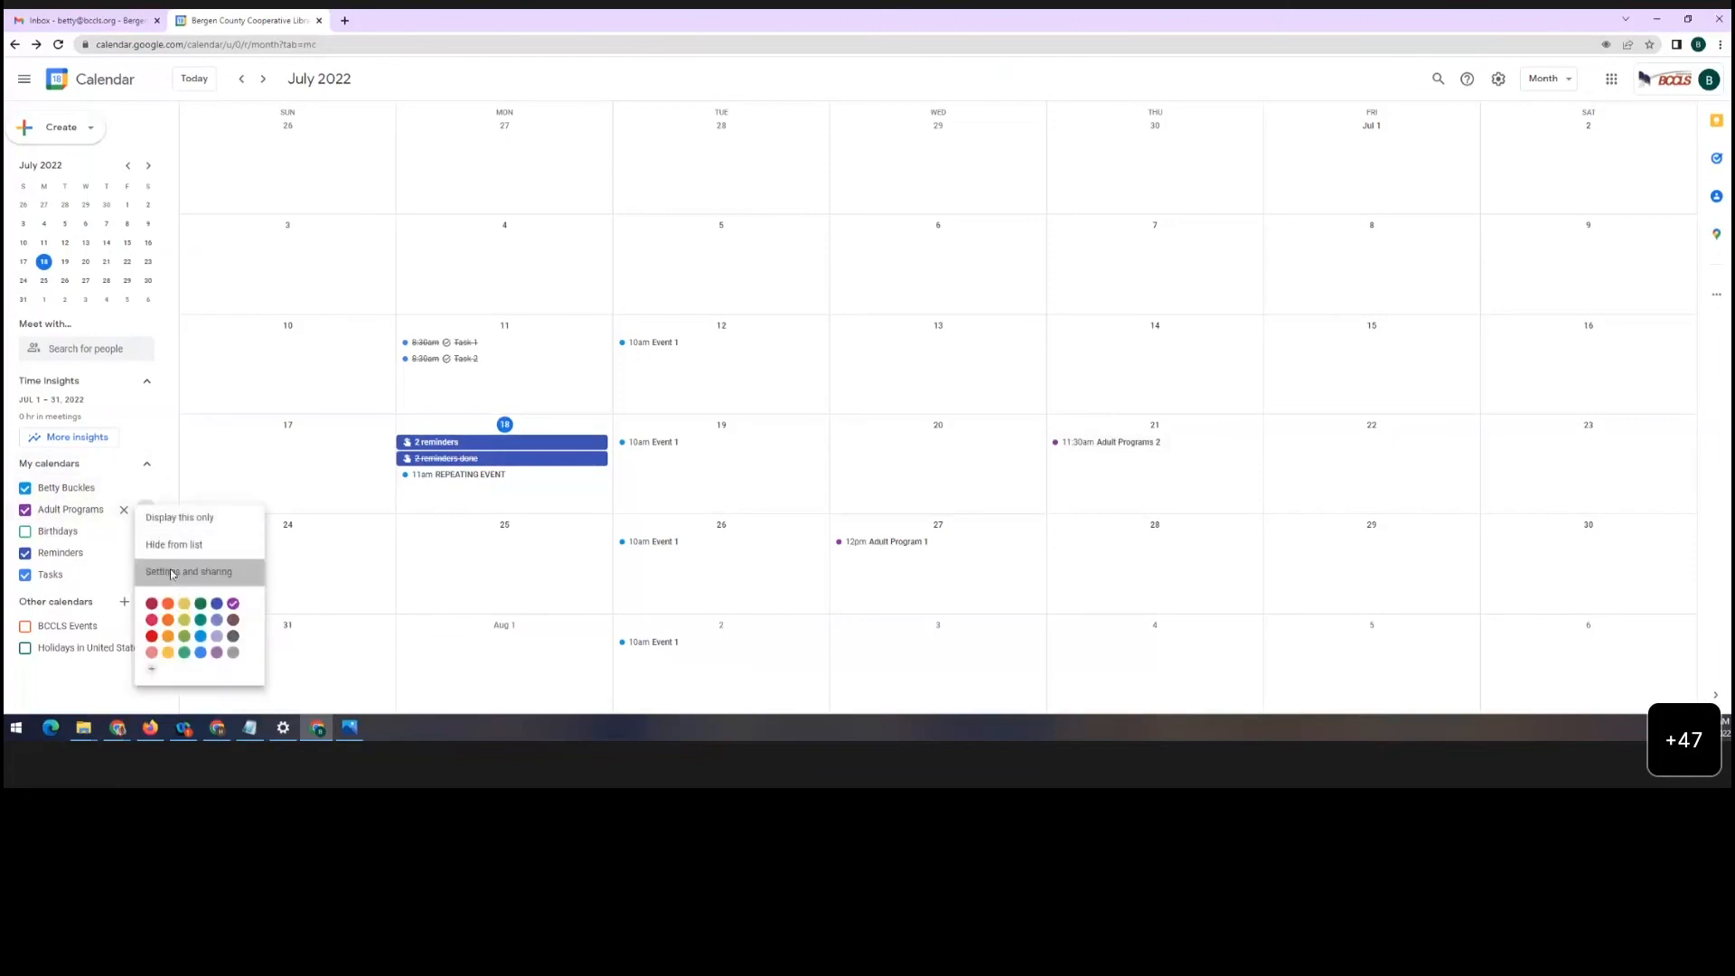
left_click(168, 571)
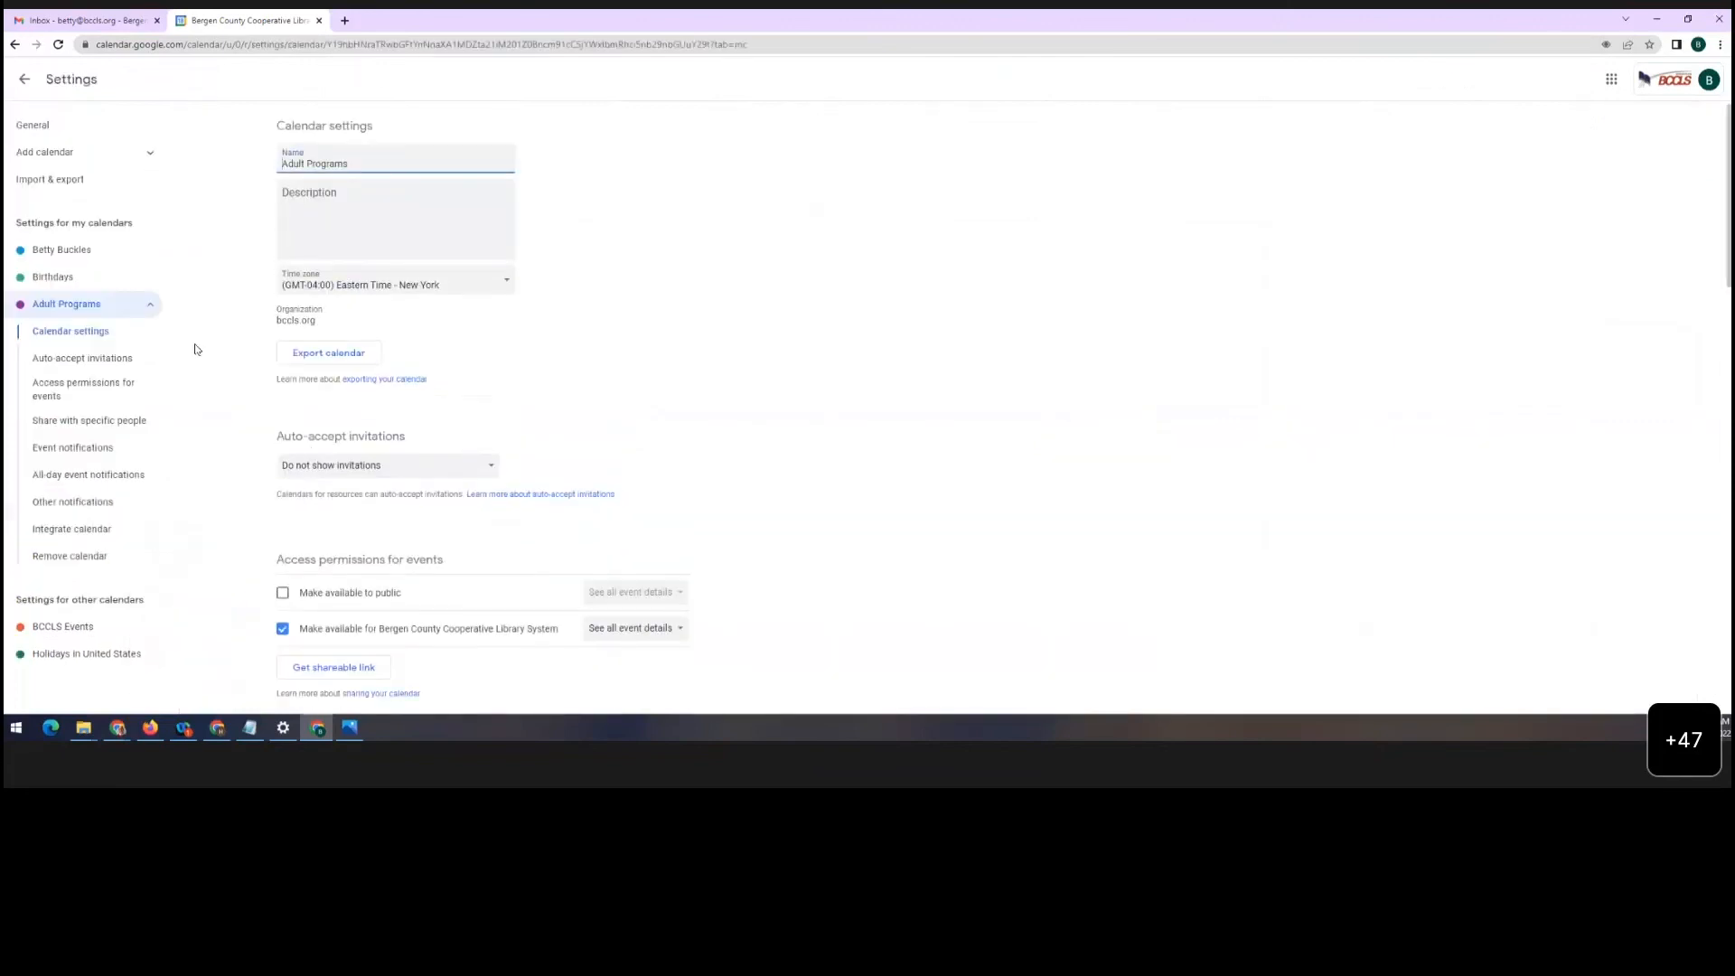
left_click(140, 423)
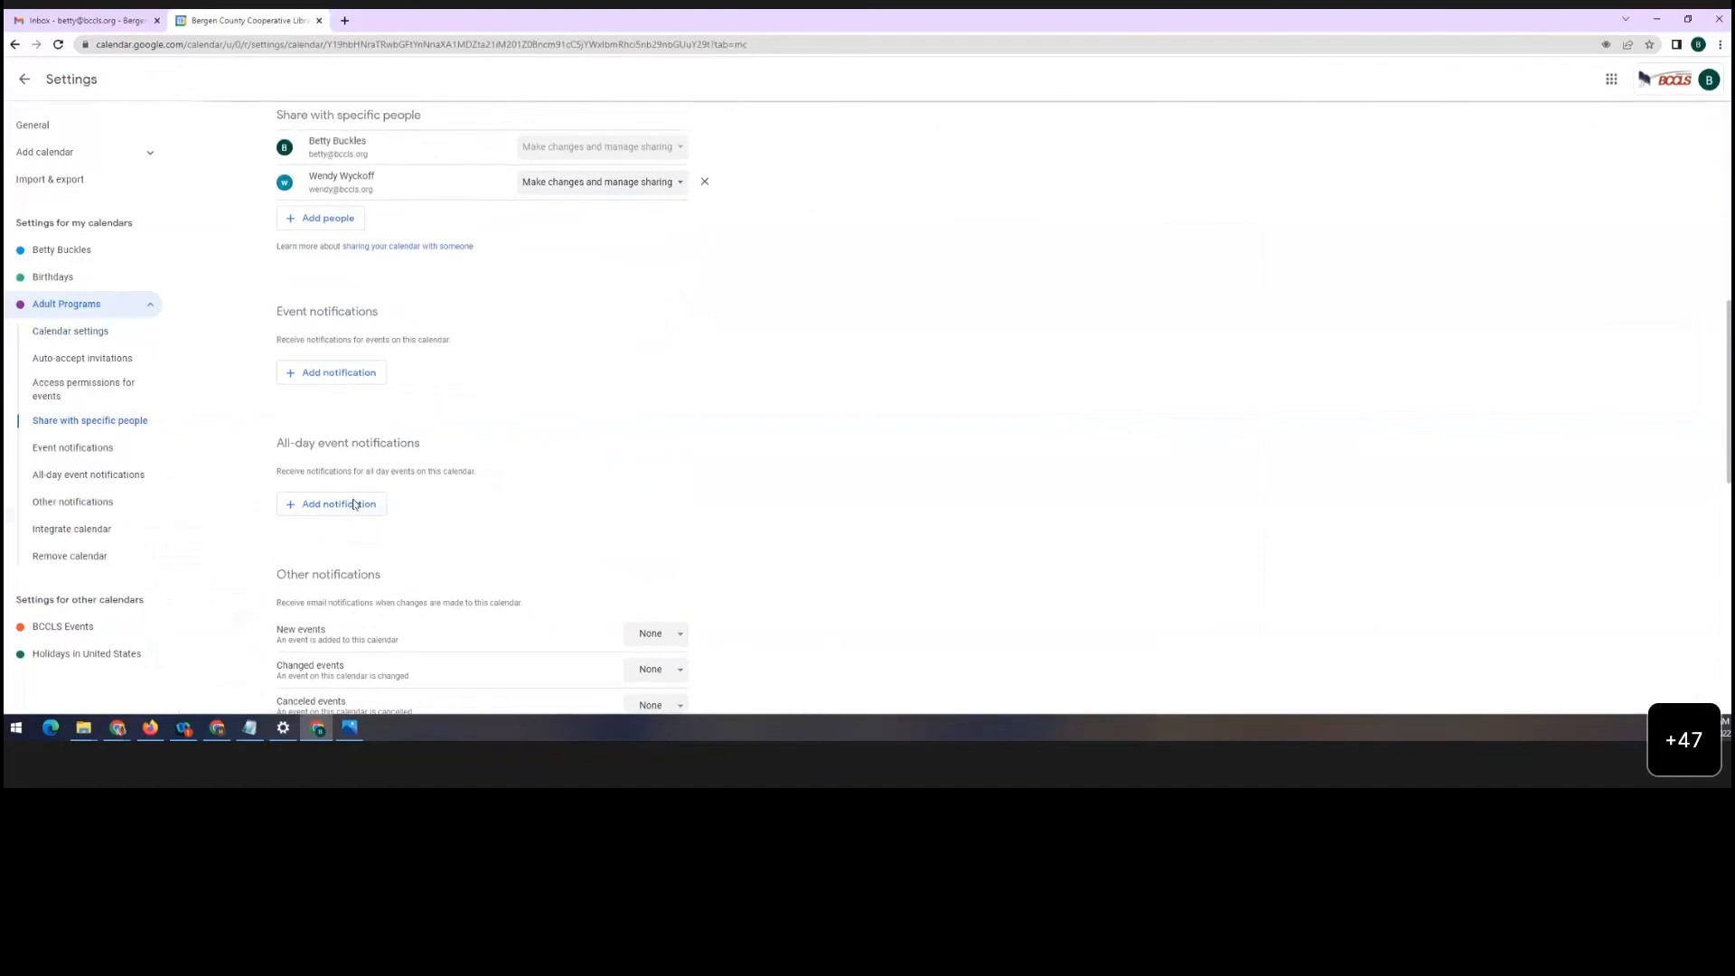
Review the Adult Programs notification and integration settings, and select the calendar's public URL to look at the copy option
scroll(346, 514, "up", 1)
scroll(352, 510, "down", 4)
scroll(358, 507, "down", 1)
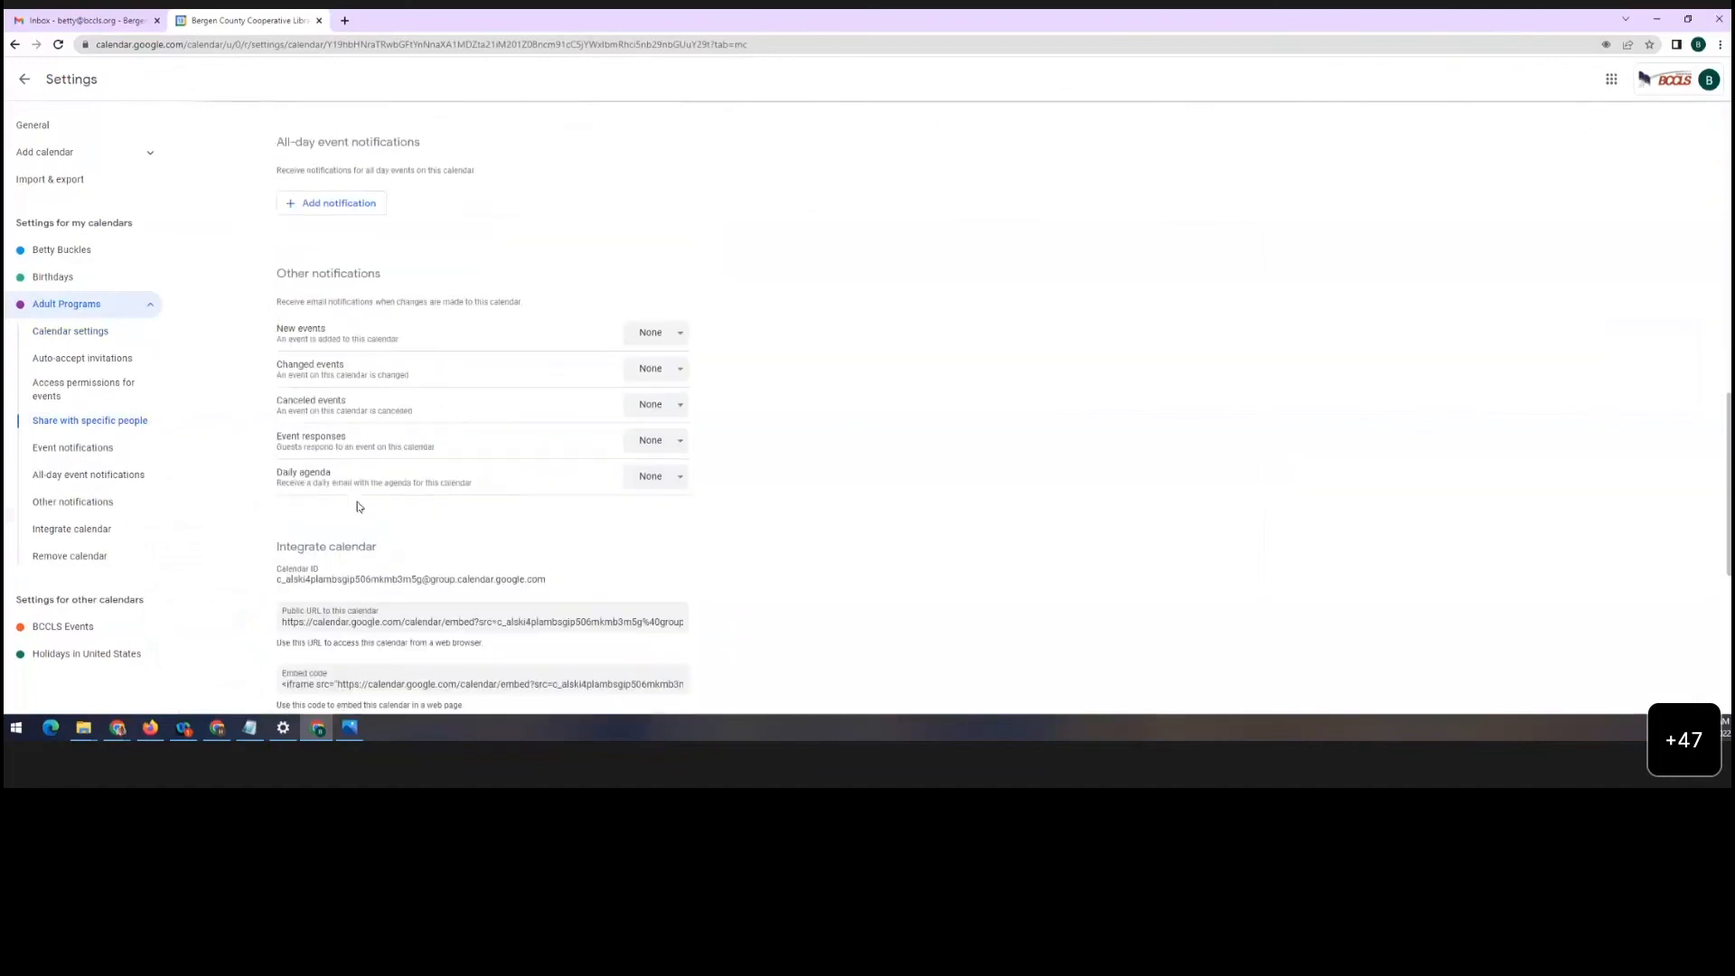
scroll(357, 506, "down", 2)
scroll(356, 497, "down", 1)
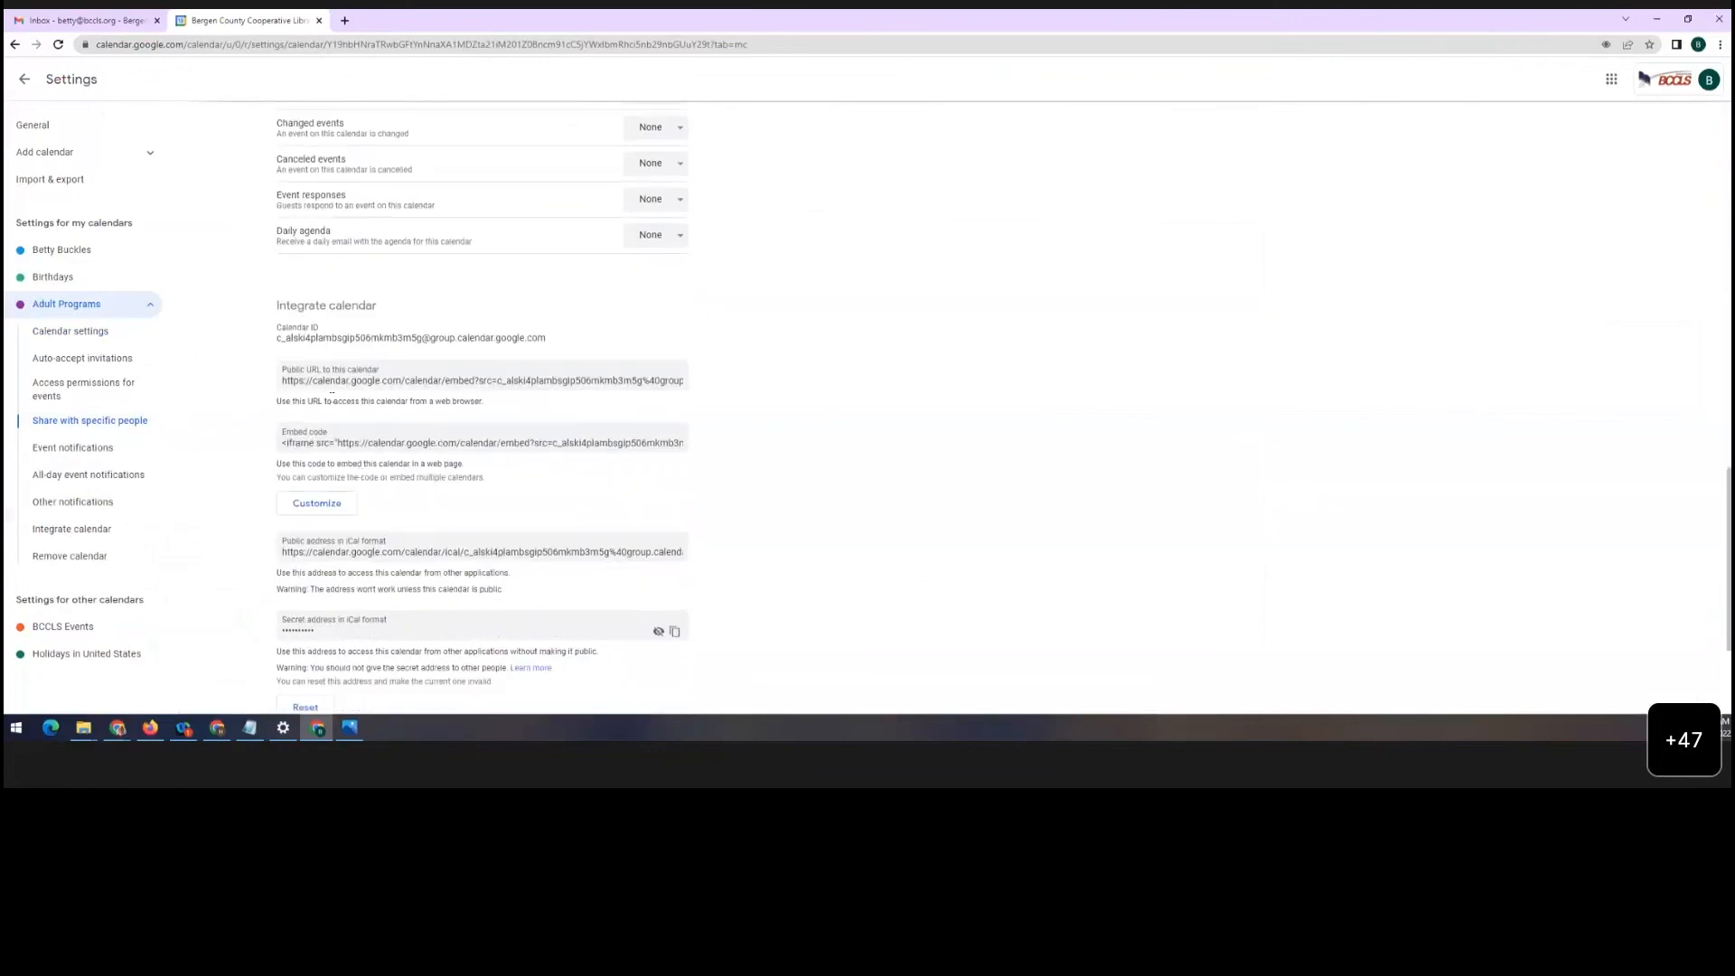
left_click(284, 381)
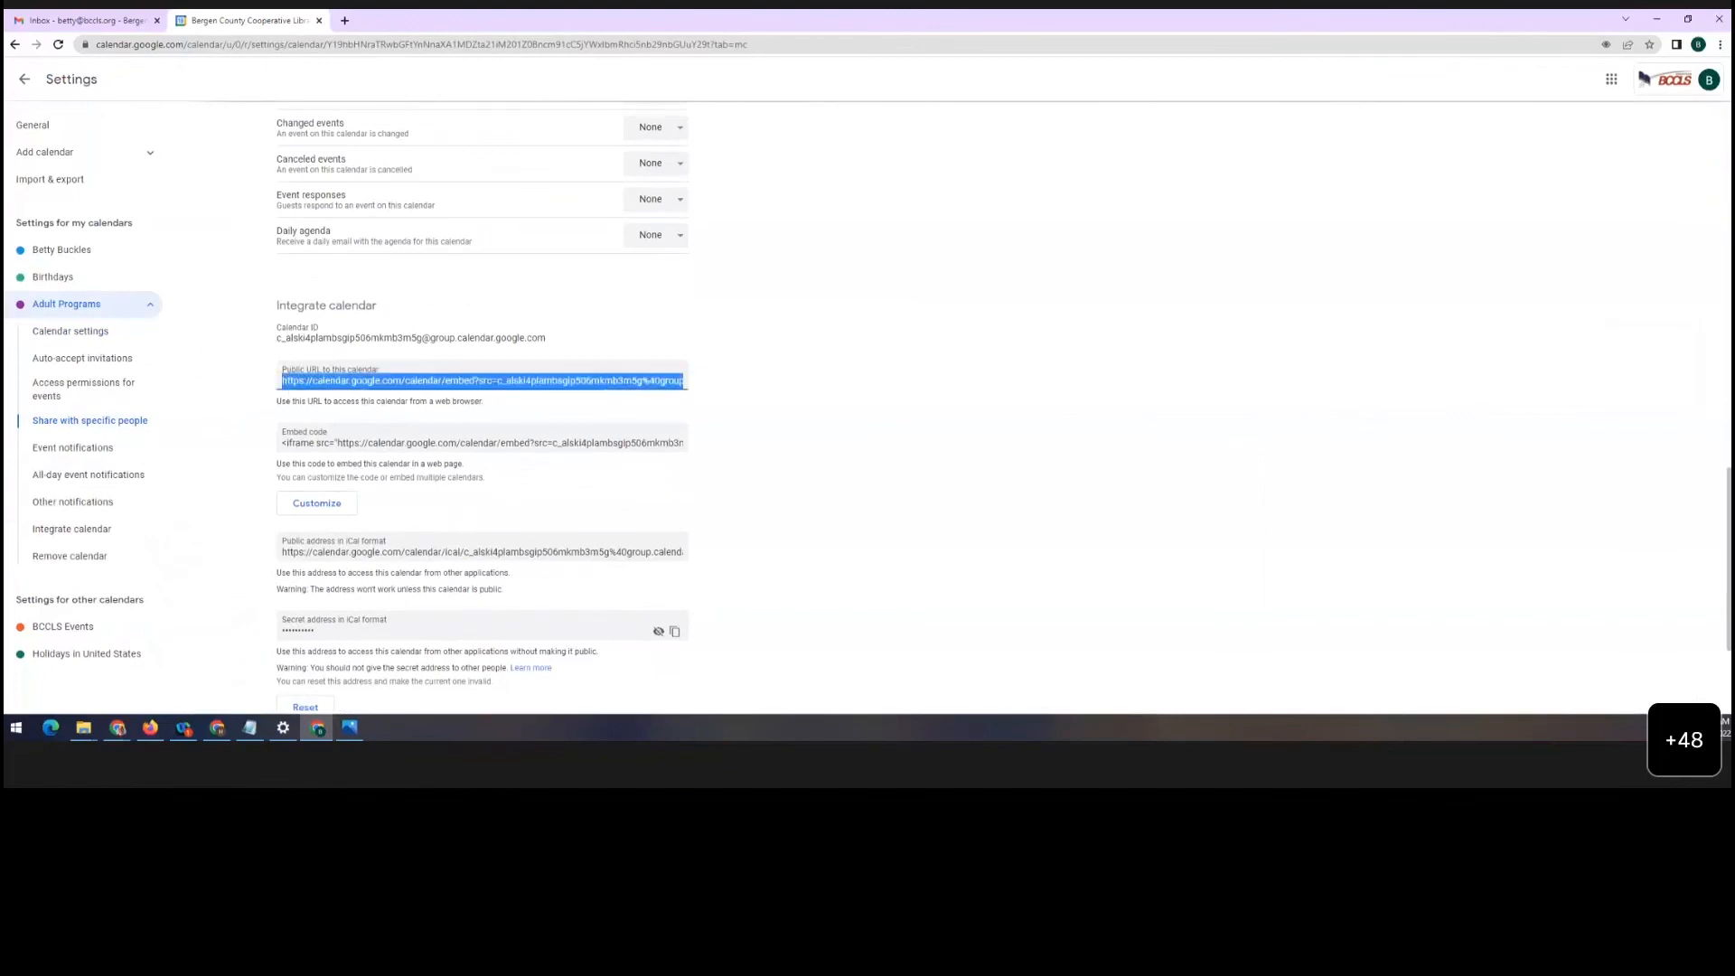
right_click(314, 383)
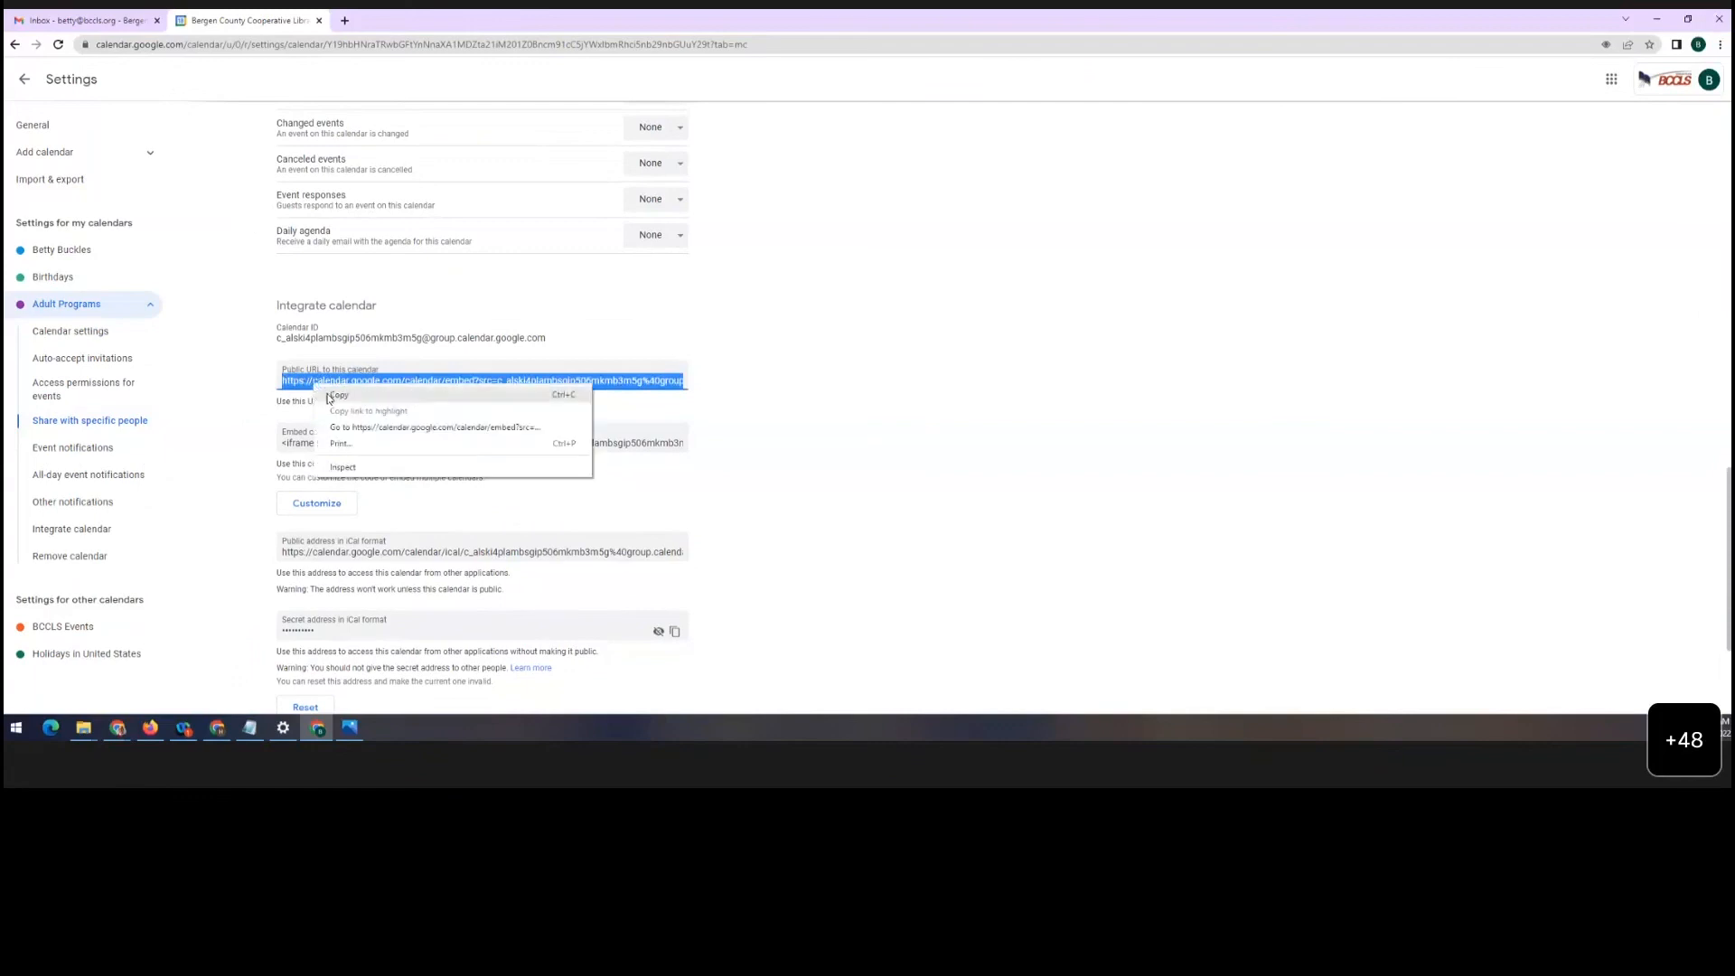
left_click(250, 390)
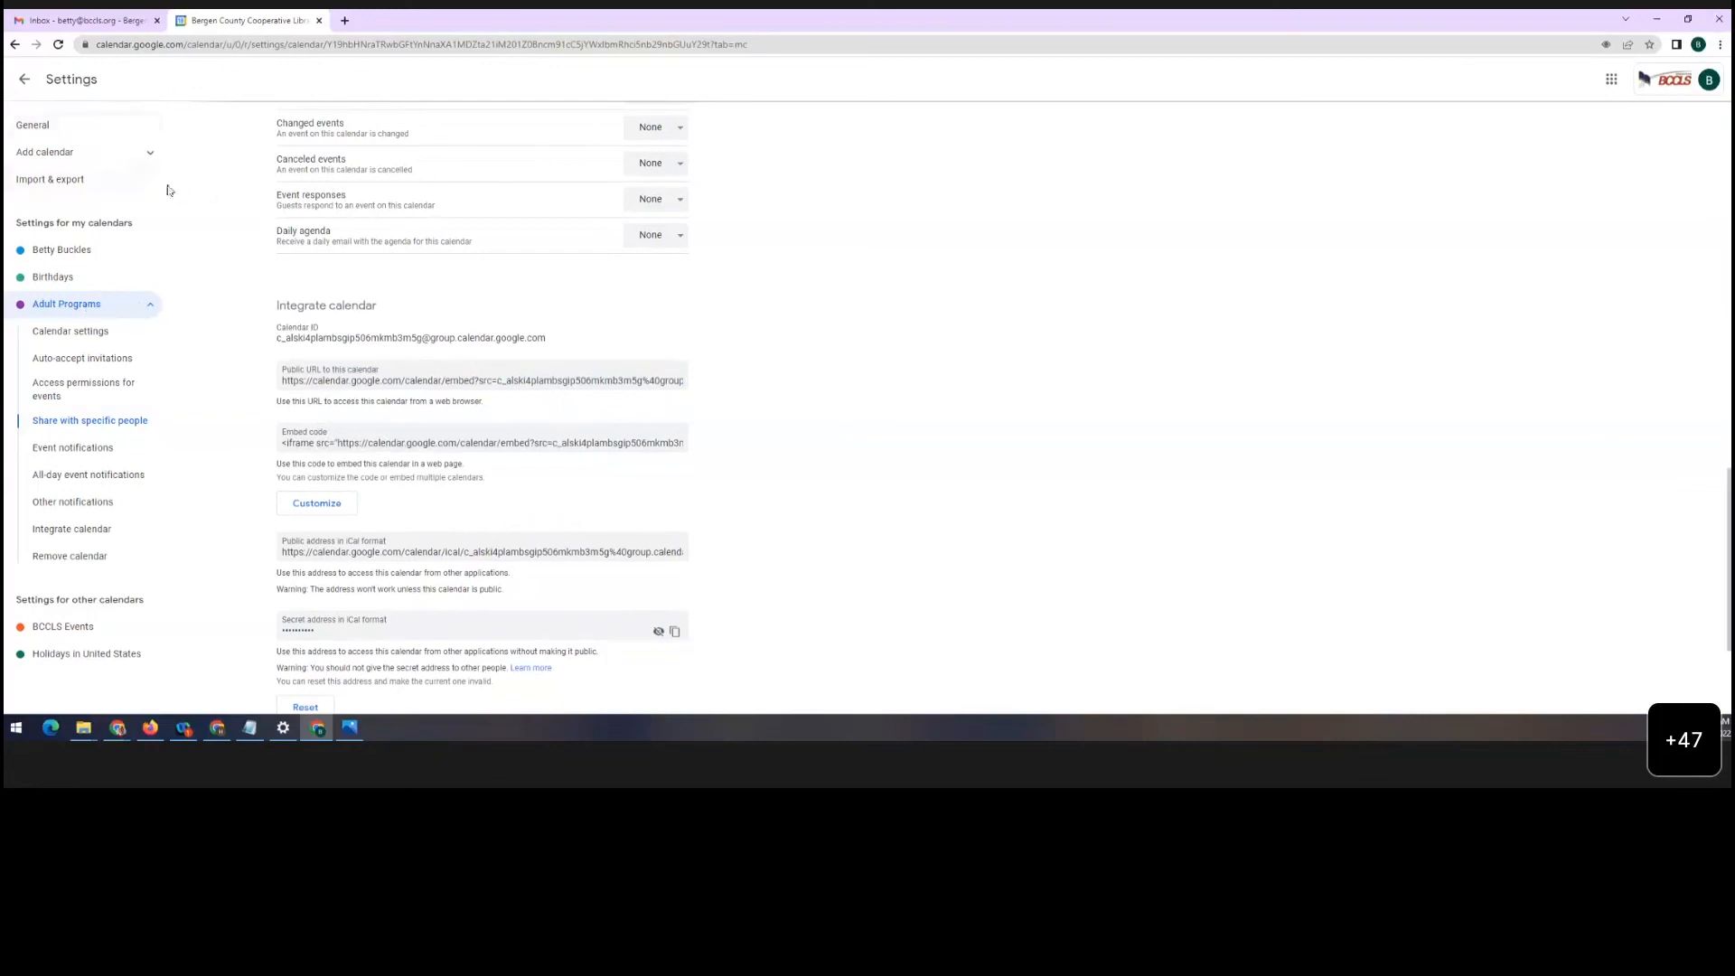
scroll(237, 343, "up", 5)
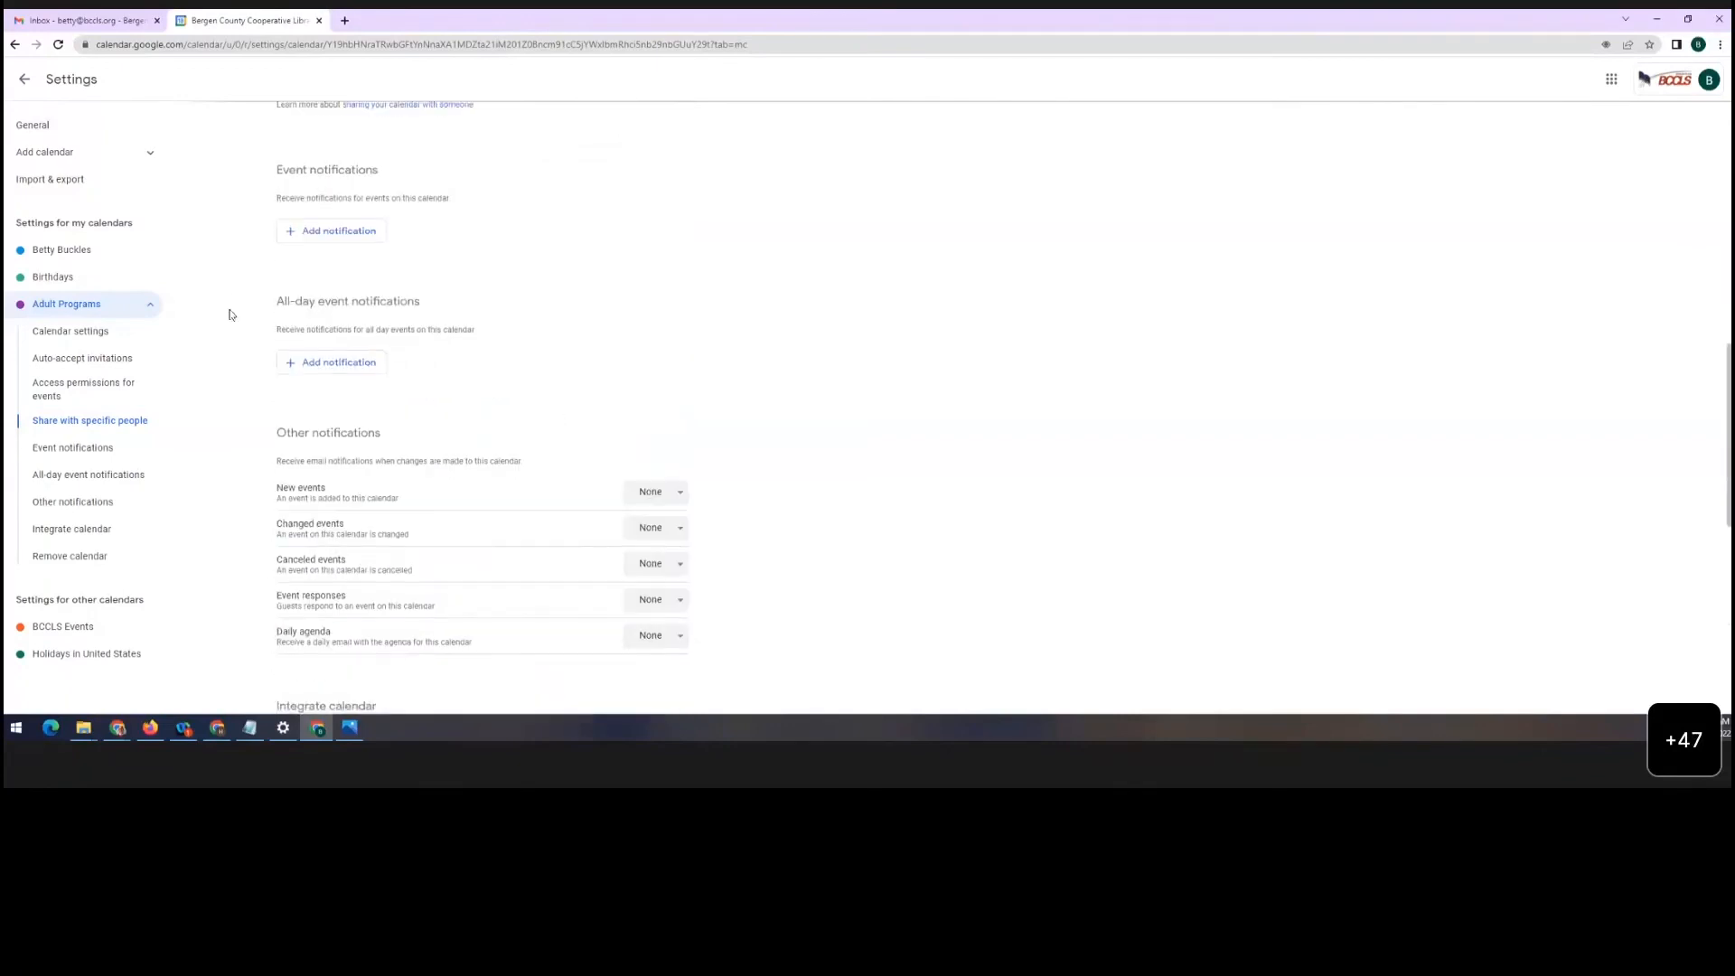
Review the access levels offered for making the Adult Programs calendar available within Bergen County Cooperative Library System, without changing the selection
scroll(214, 238, "up", 8)
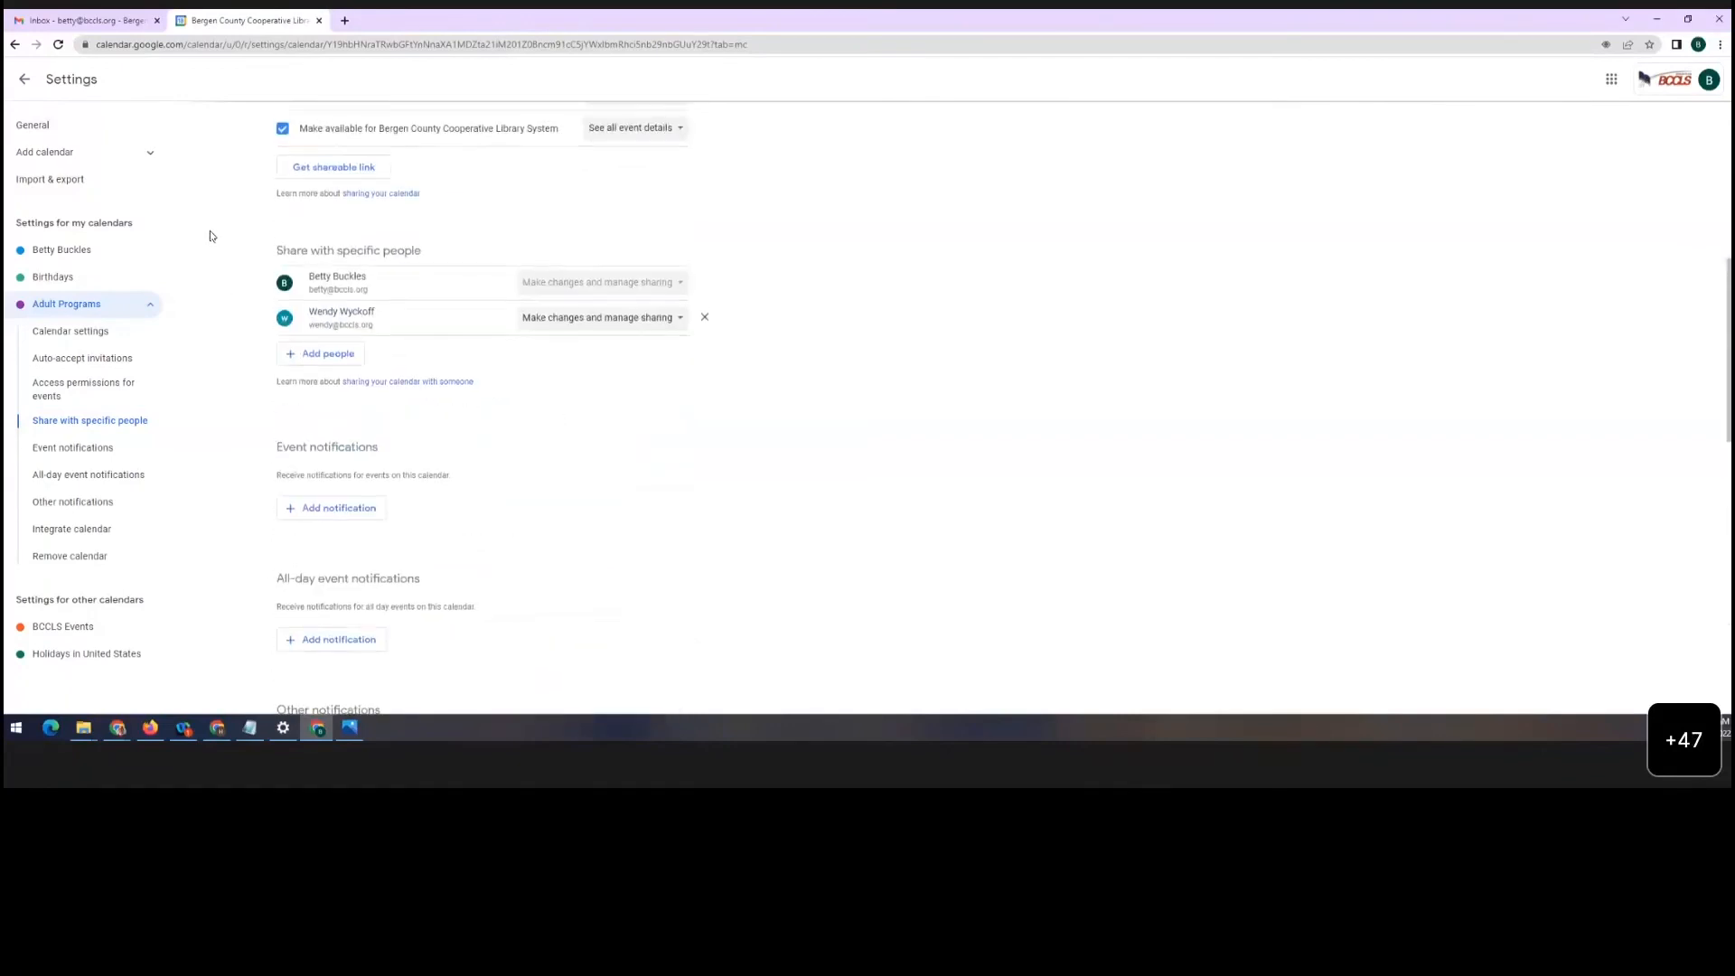
scroll(210, 236, "down", 4)
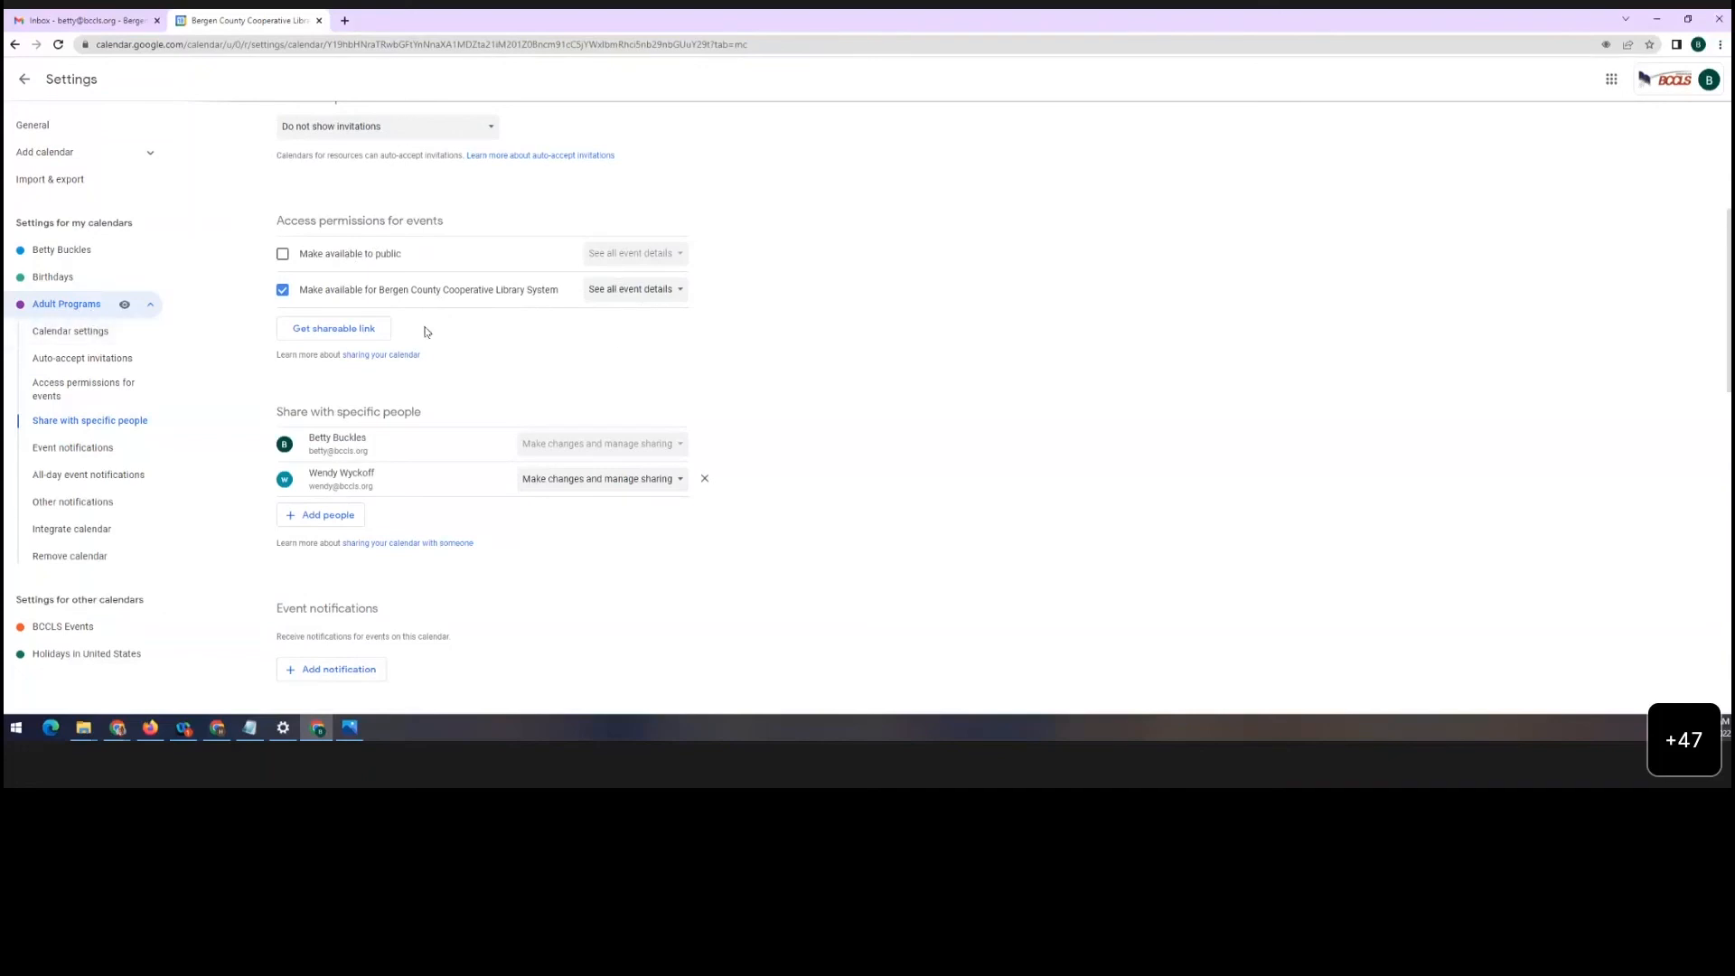
left_click(623, 303)
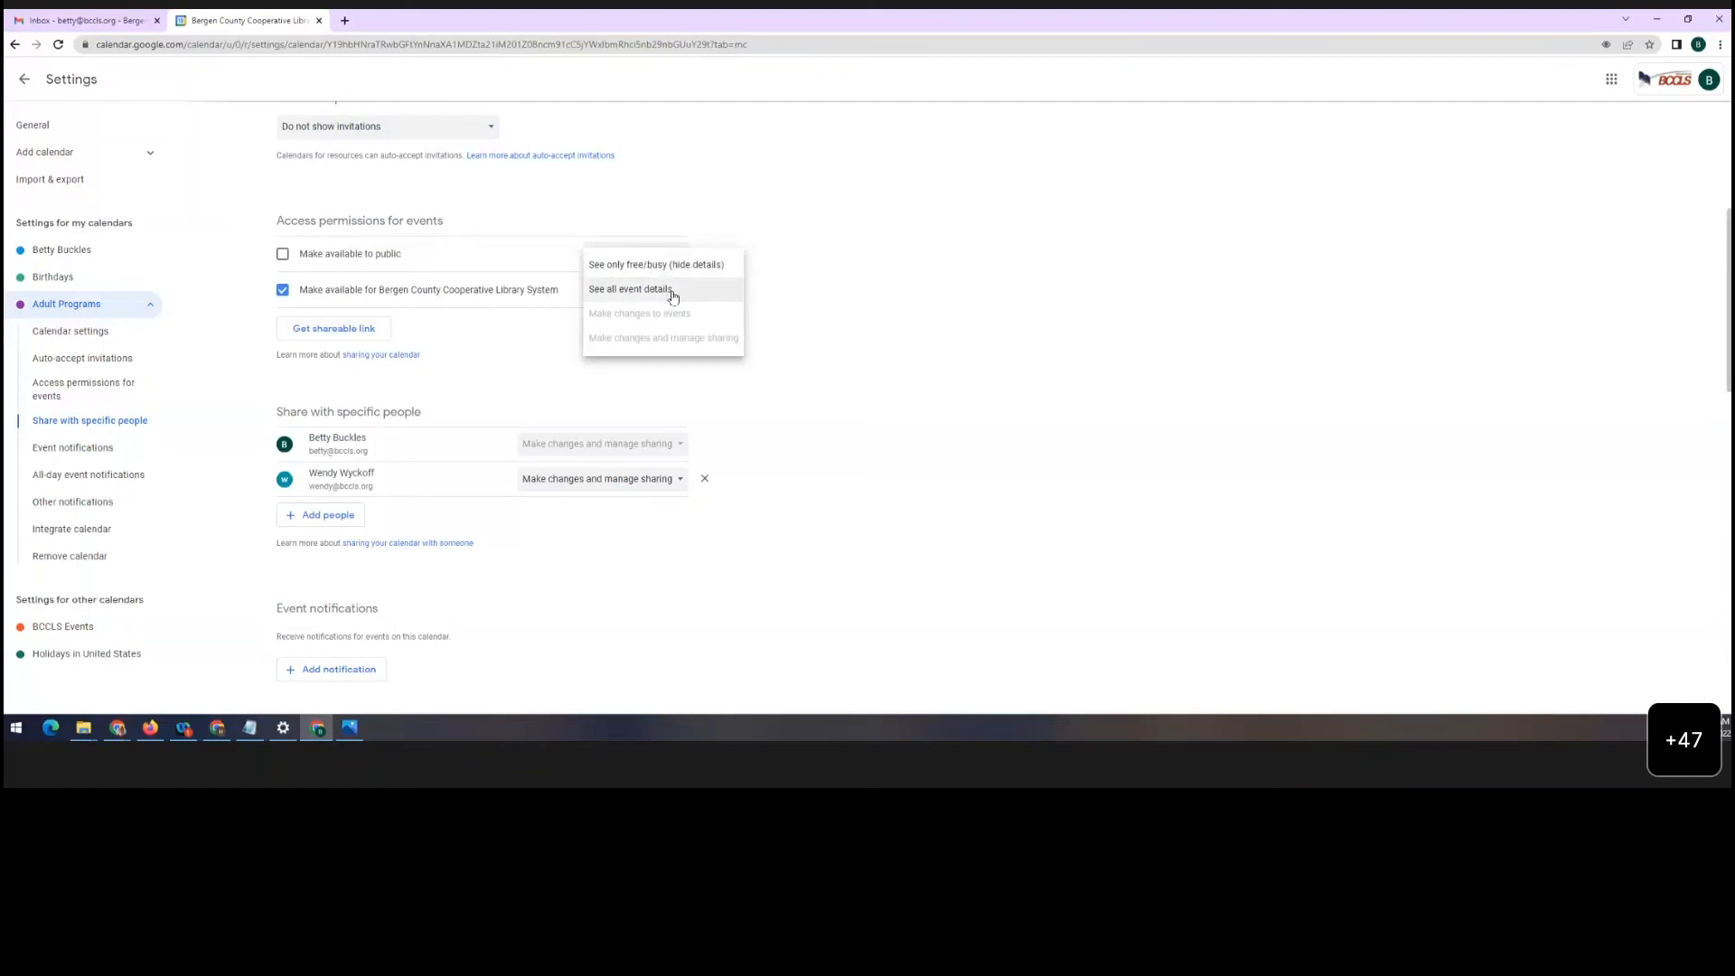
left_click(800, 313)
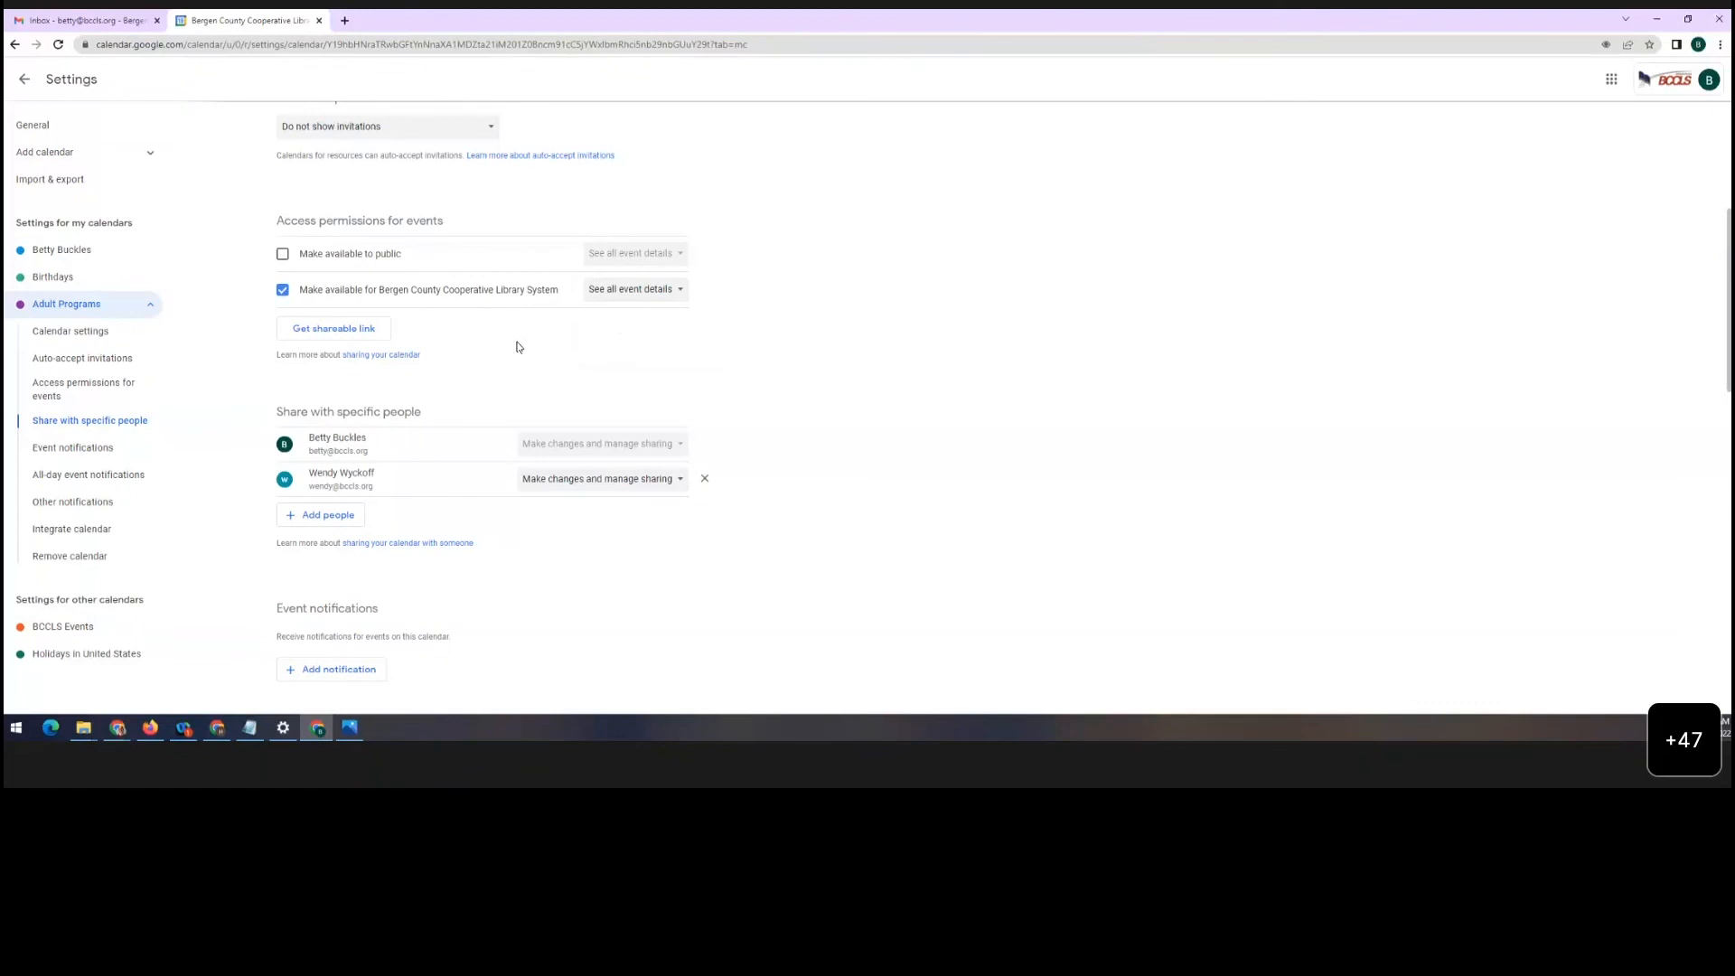
scroll(519, 347, "down", 1)
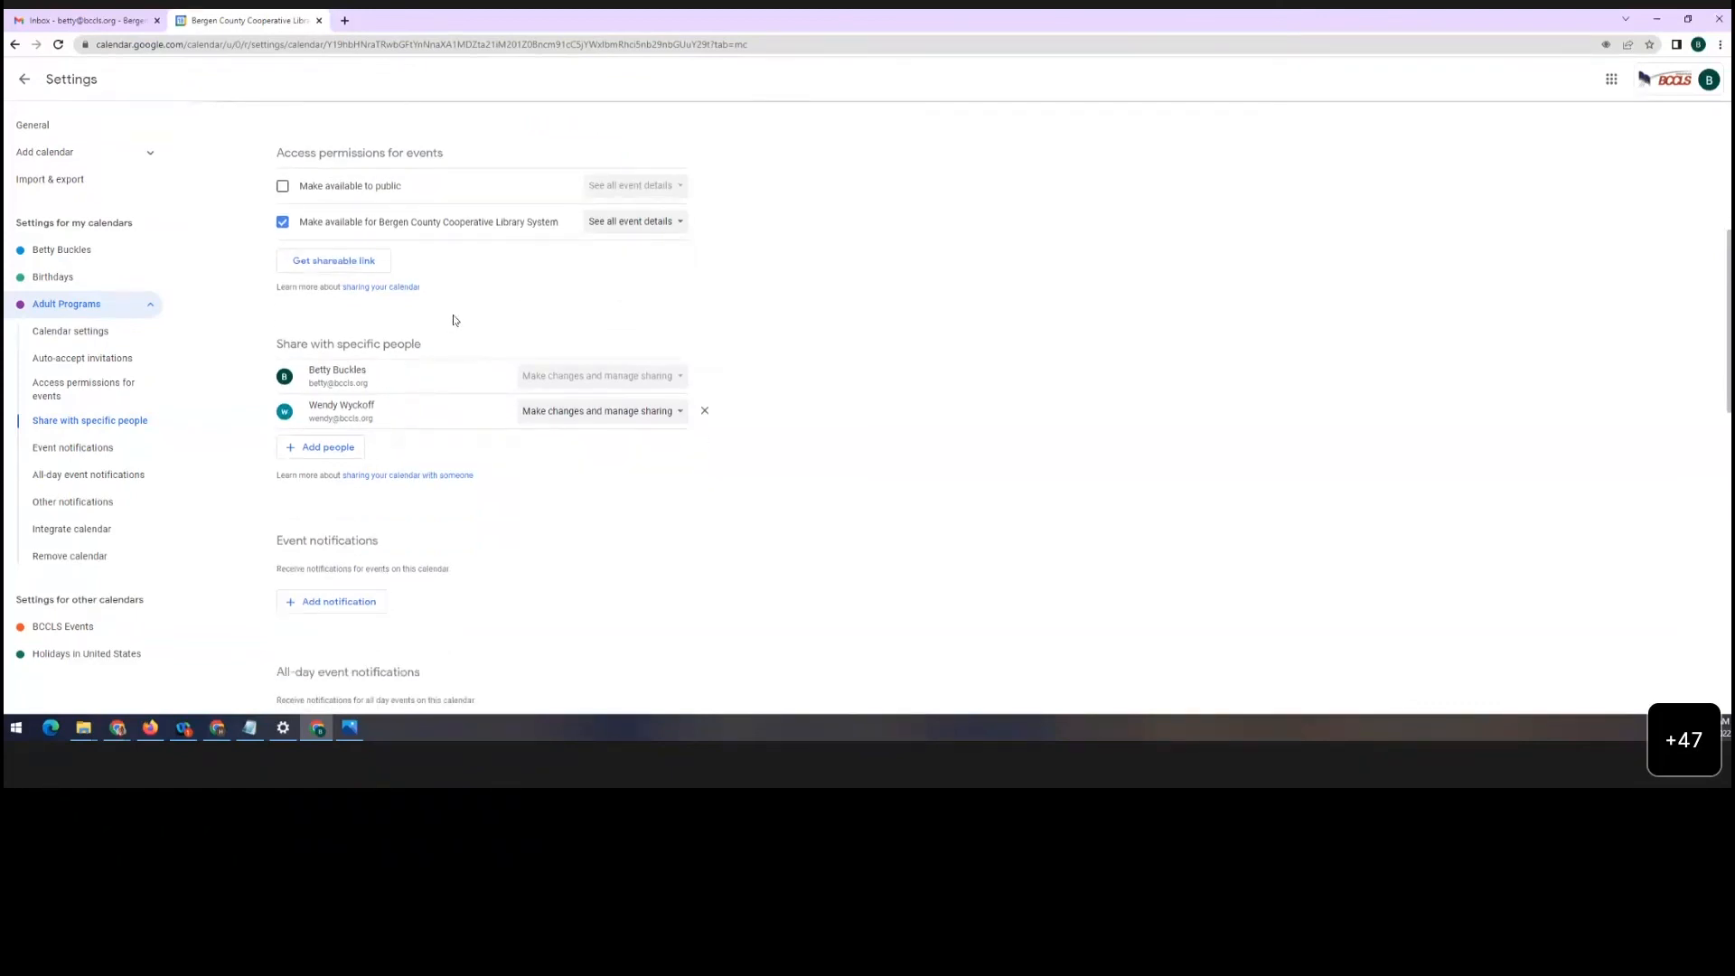
Stop making Adult Programs available to Bergen County Cooperative Library System, unshare it with the added colleague, and check the integration and removal settings
scroll(469, 334, "up", 1)
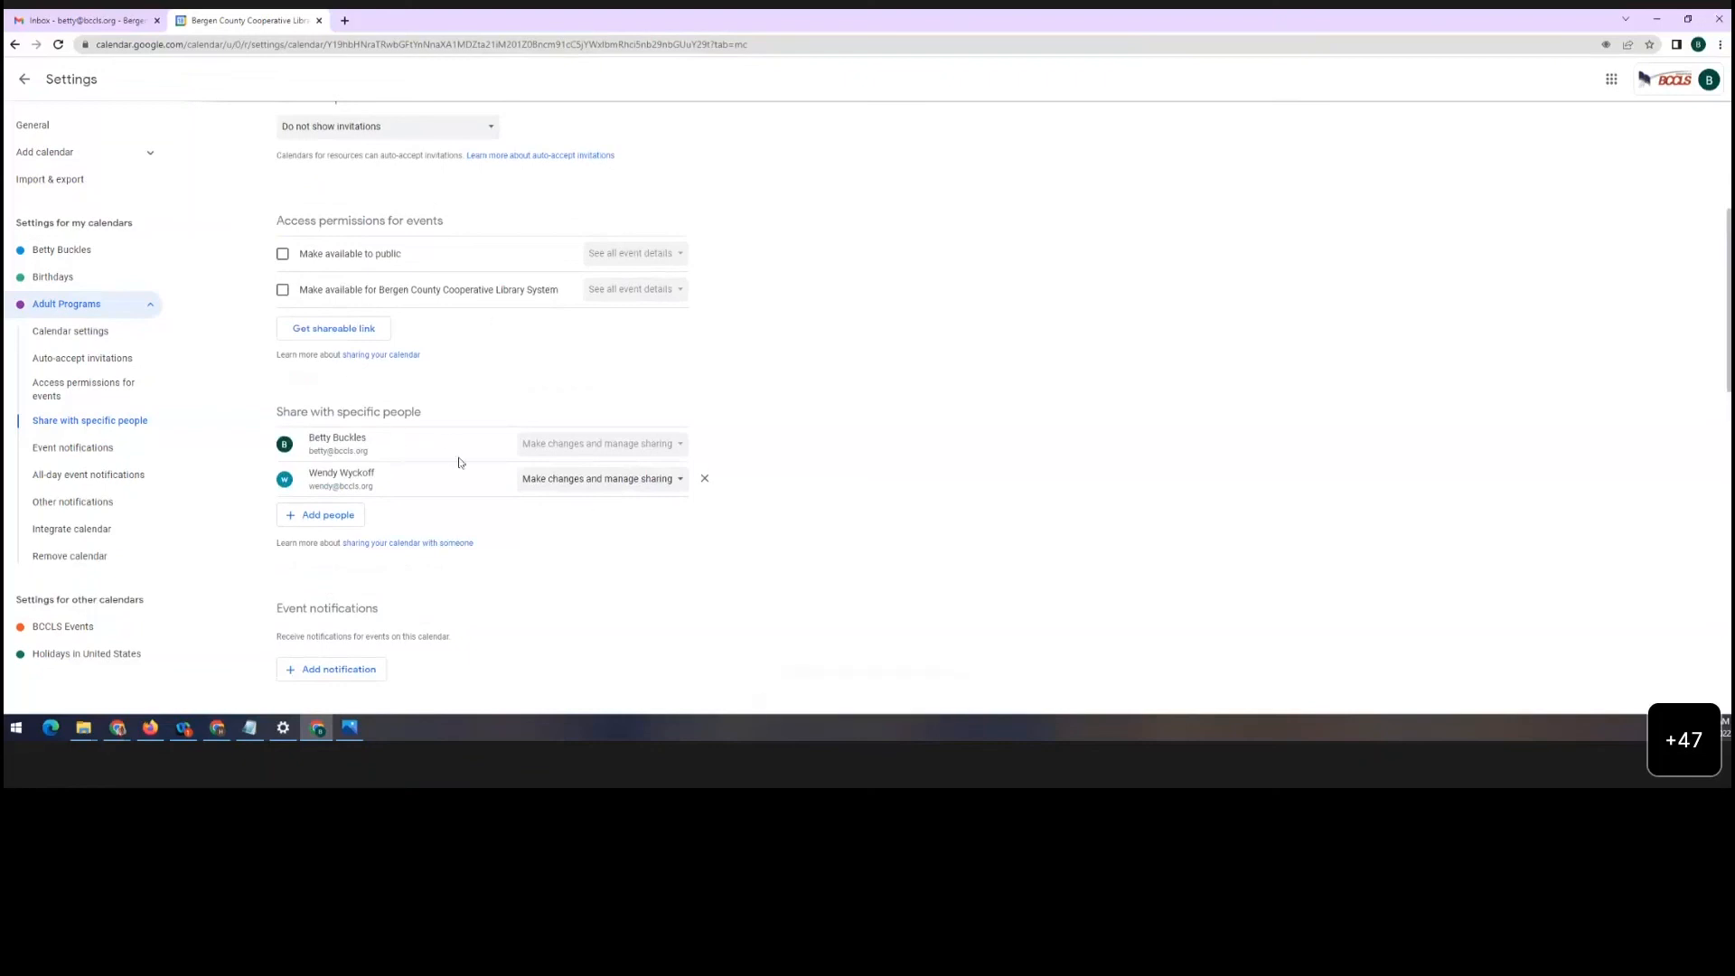
left_click(705, 479)
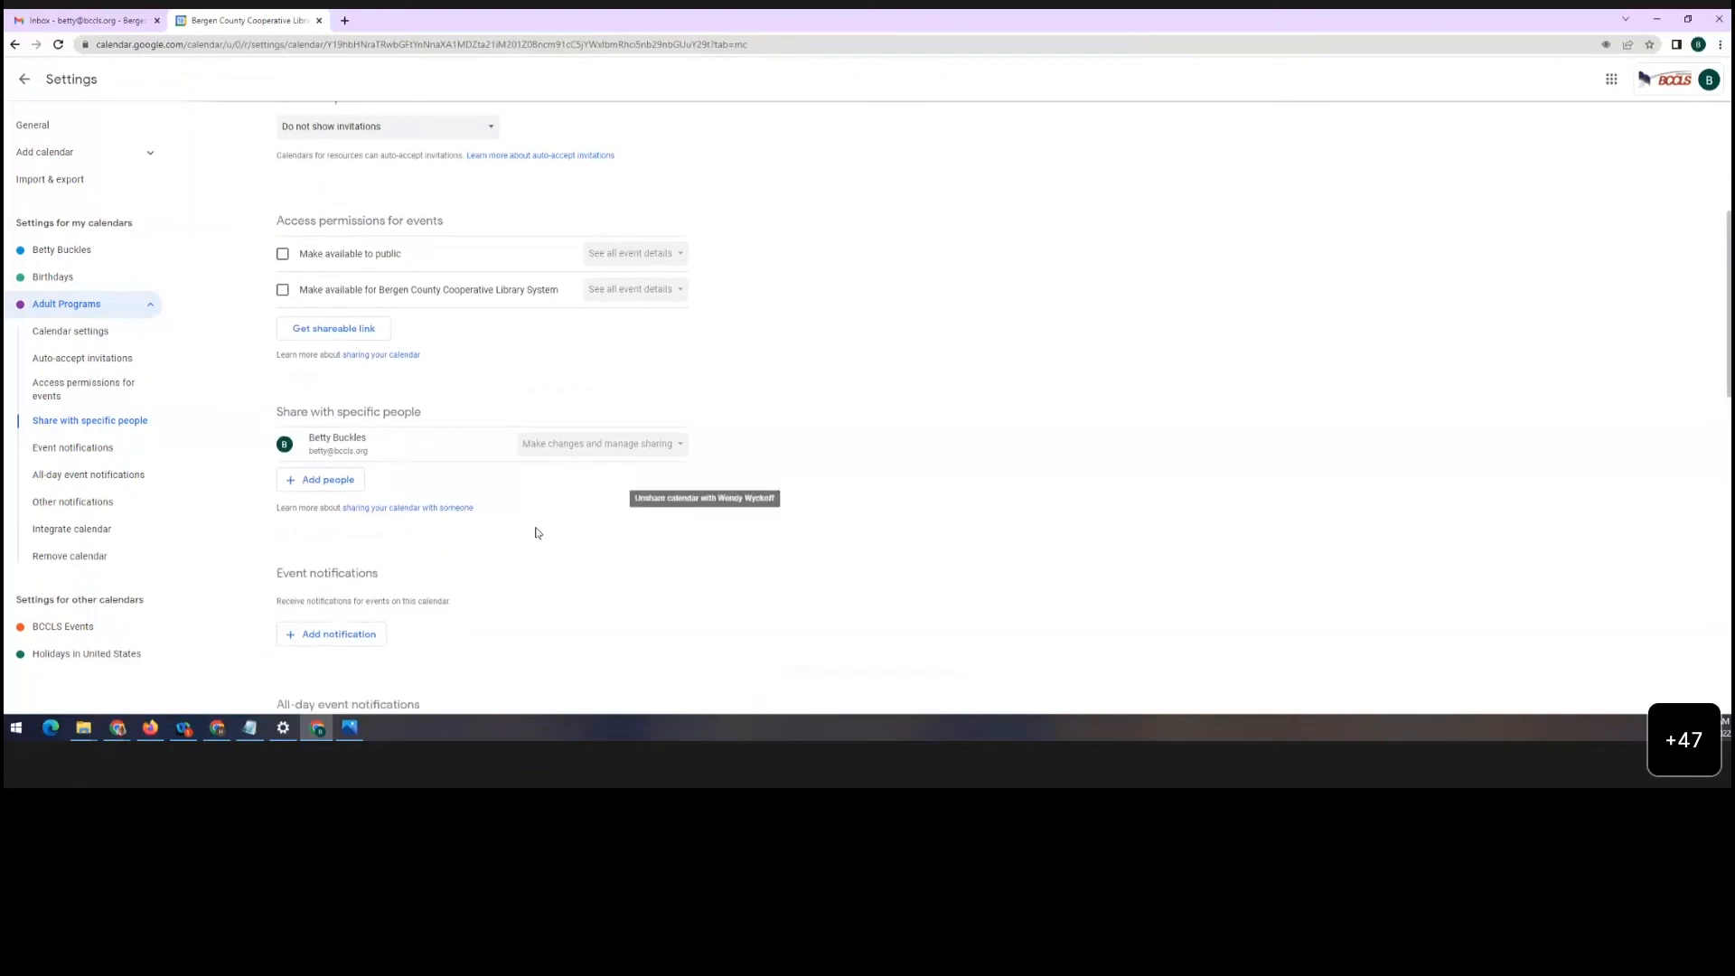
scroll(466, 416, "down", 5)
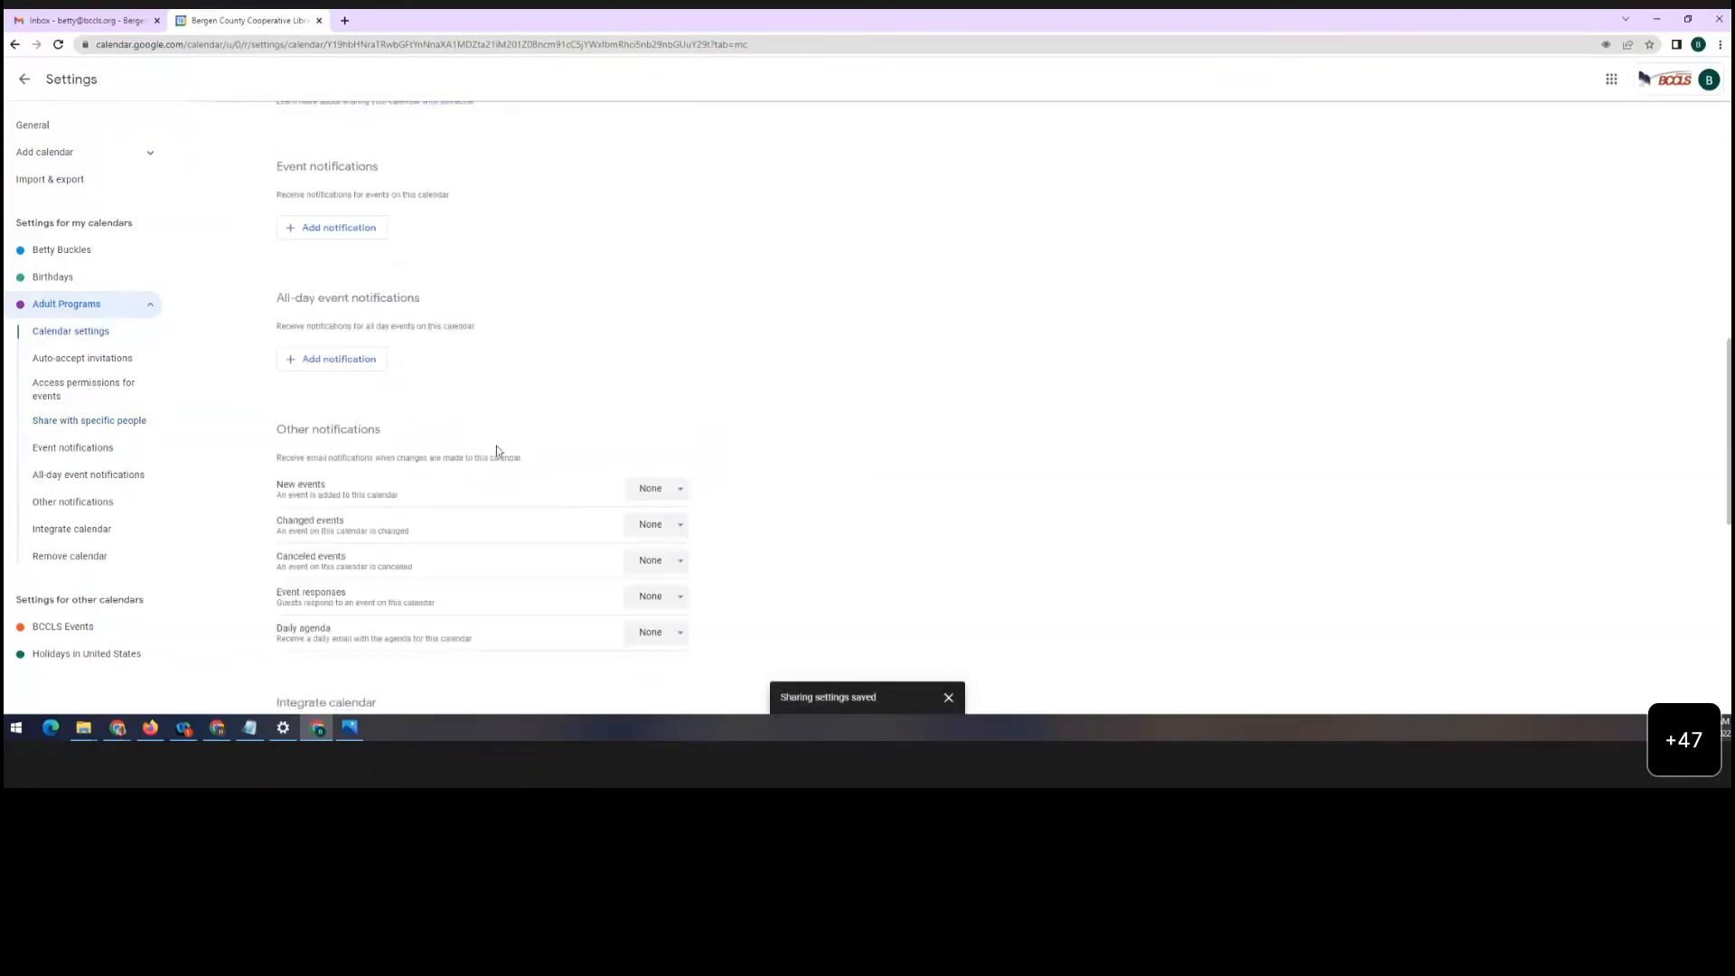
scroll(496, 451, "down", 7)
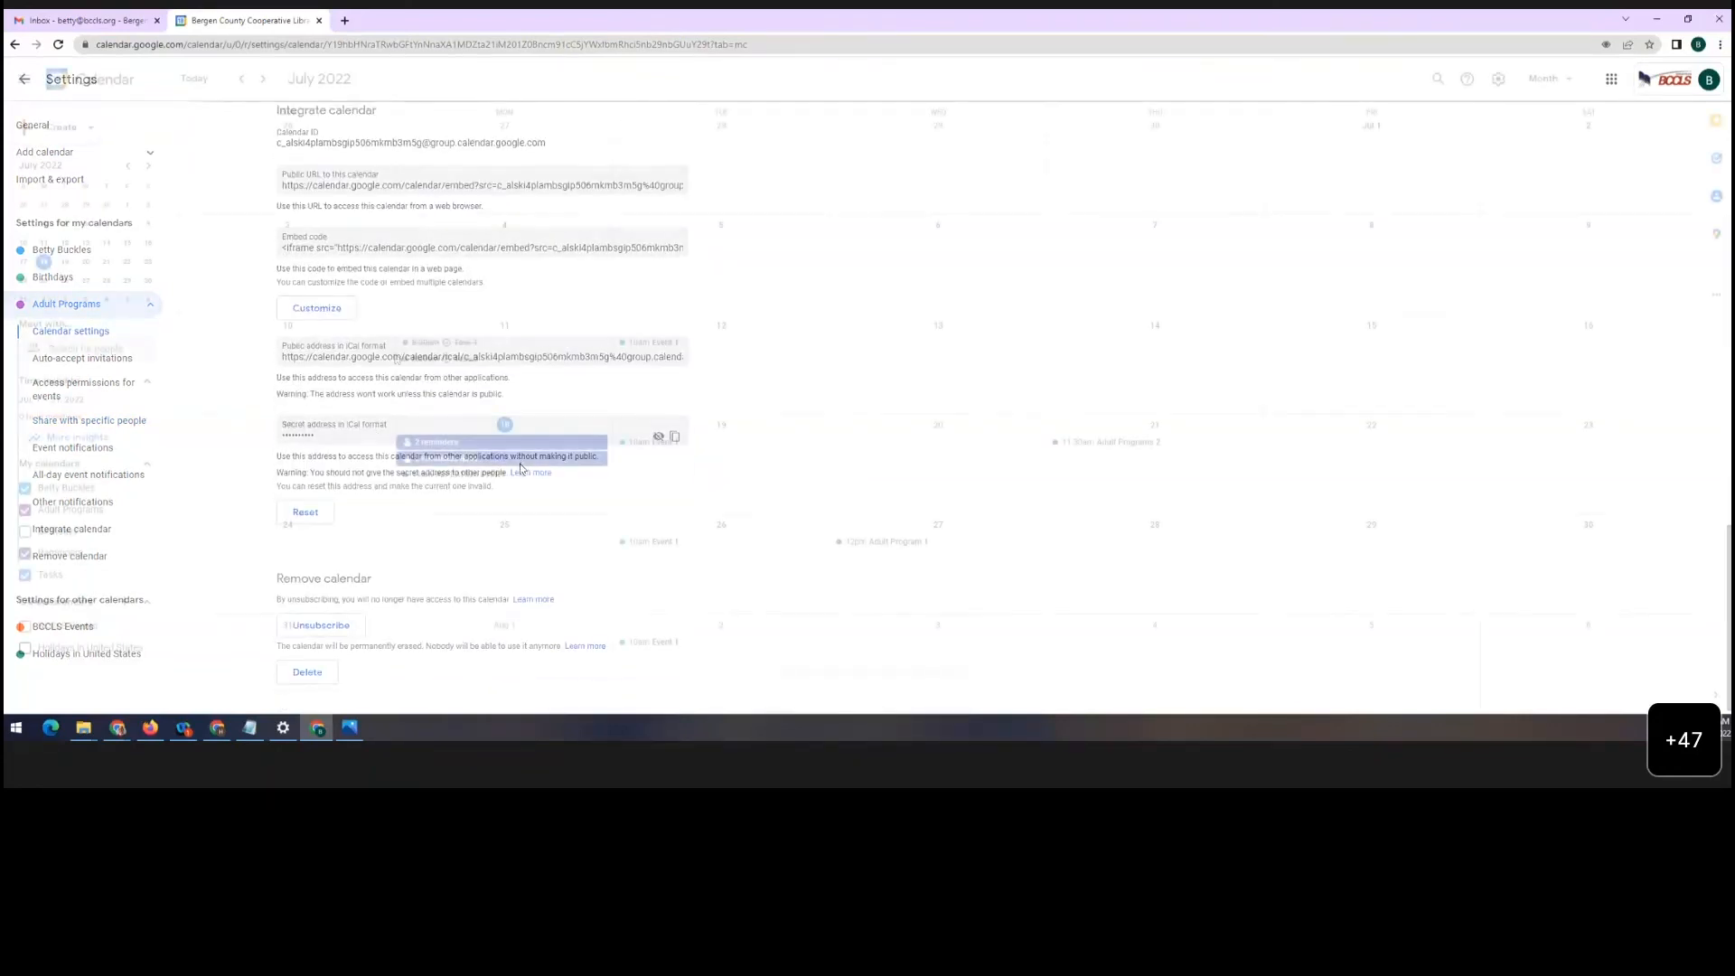